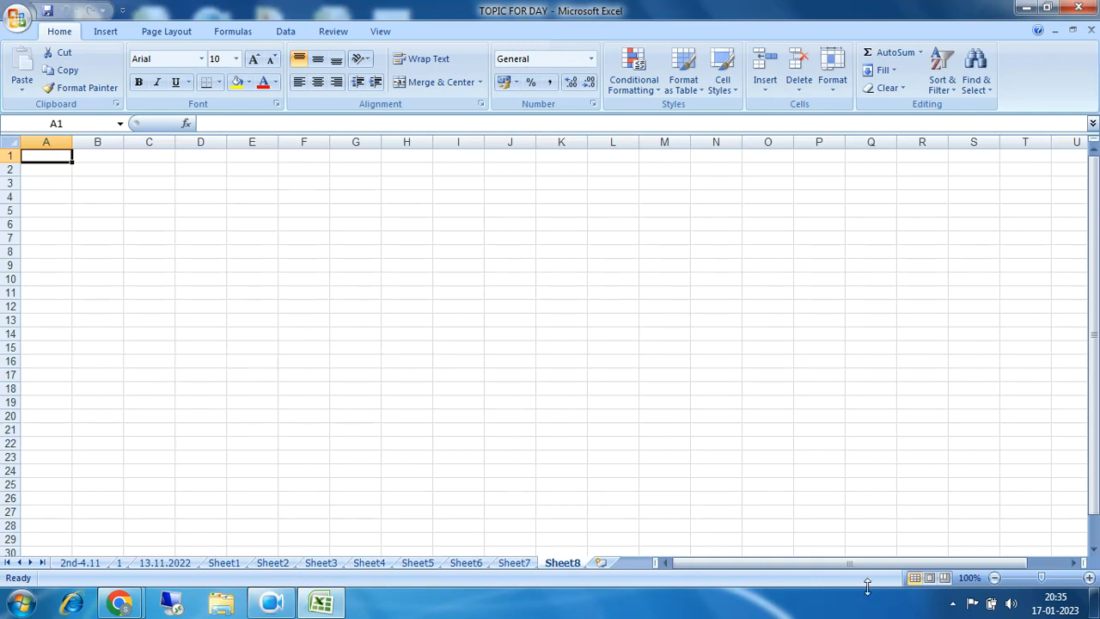
Step: Zoom the blank worksheet in to 170%
left_click(1089, 581)
left_click(1090, 581)
left_click(1089, 581)
left_click(1089, 581)
left_click(1089, 582)
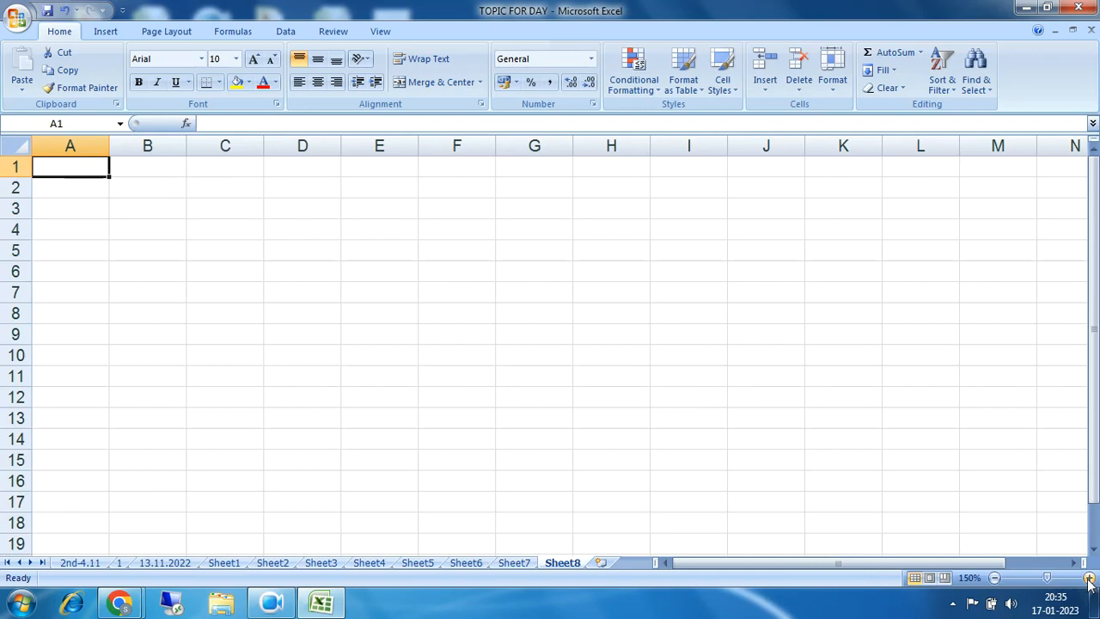
left_click(1089, 581)
left_click(1089, 581)
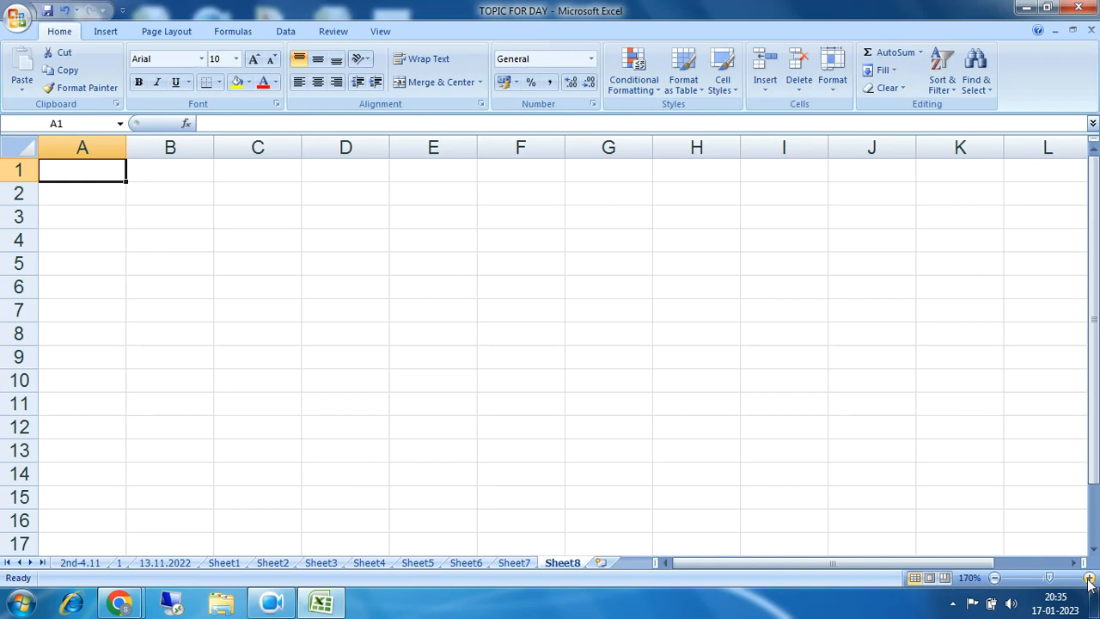
Step: Admit the waiting participant to the video call in Chrome, then return to Excel
left_click(118, 604)
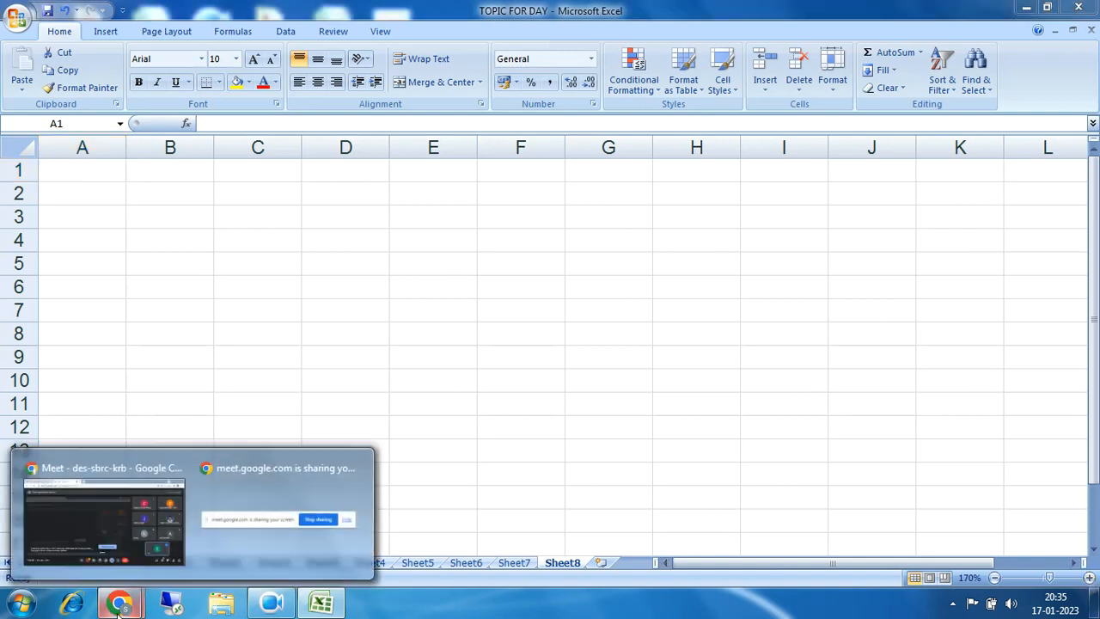
left_click(103, 520)
left_click(722, 230)
left_click(323, 605)
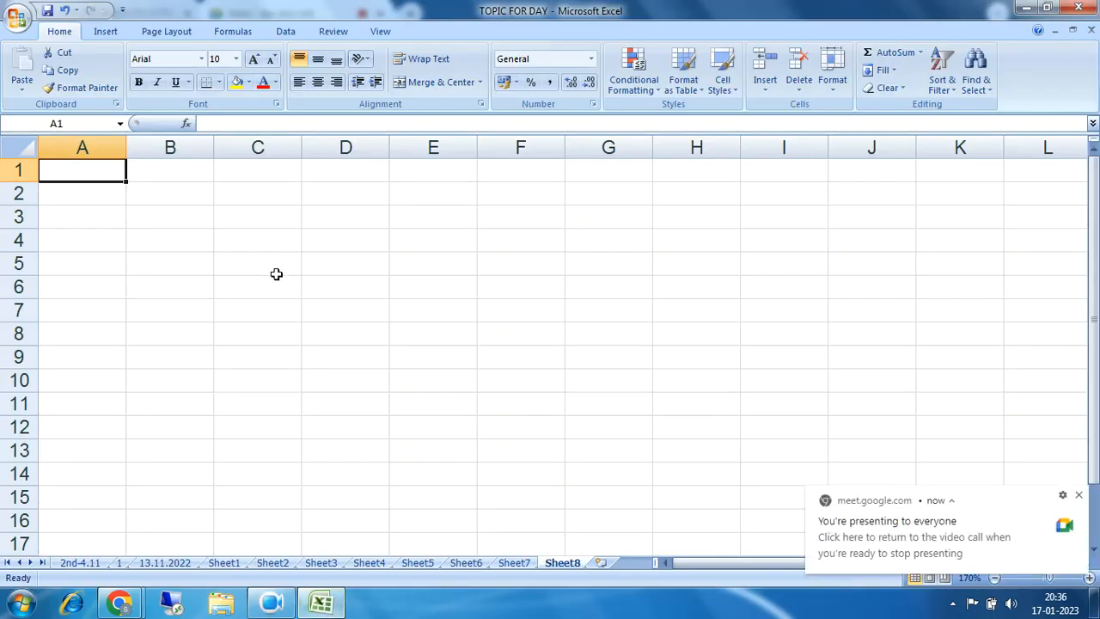
Step: Enter the title BANK RECONCILIATION PROCESS in A1 and fill A1:D1 yellow
type("BANK ")
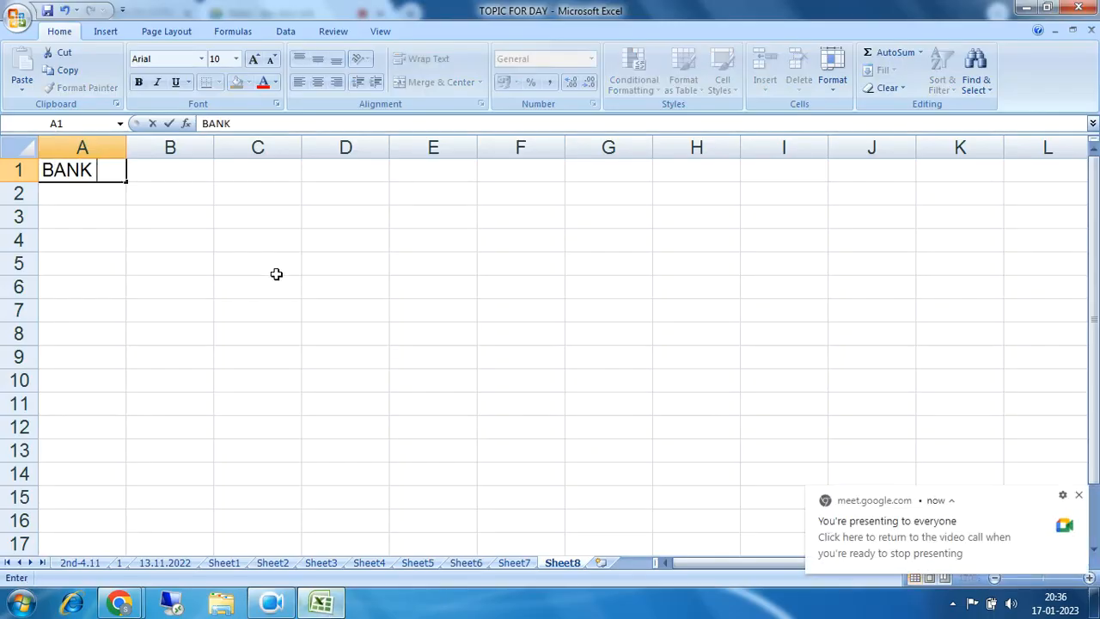
type("RECONCILI")
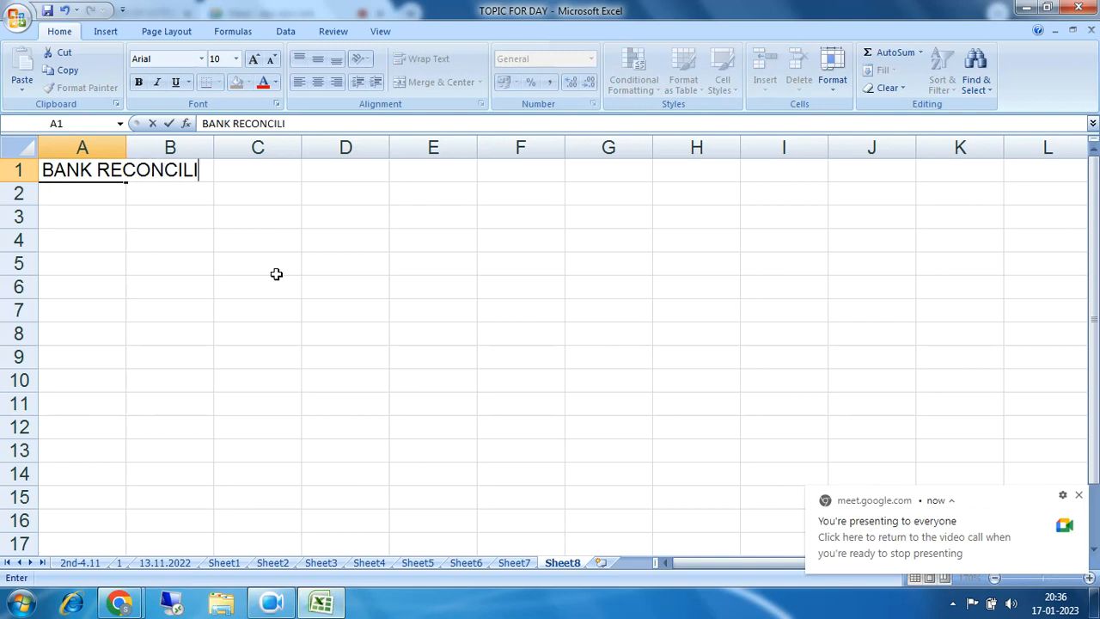
type("ATION P")
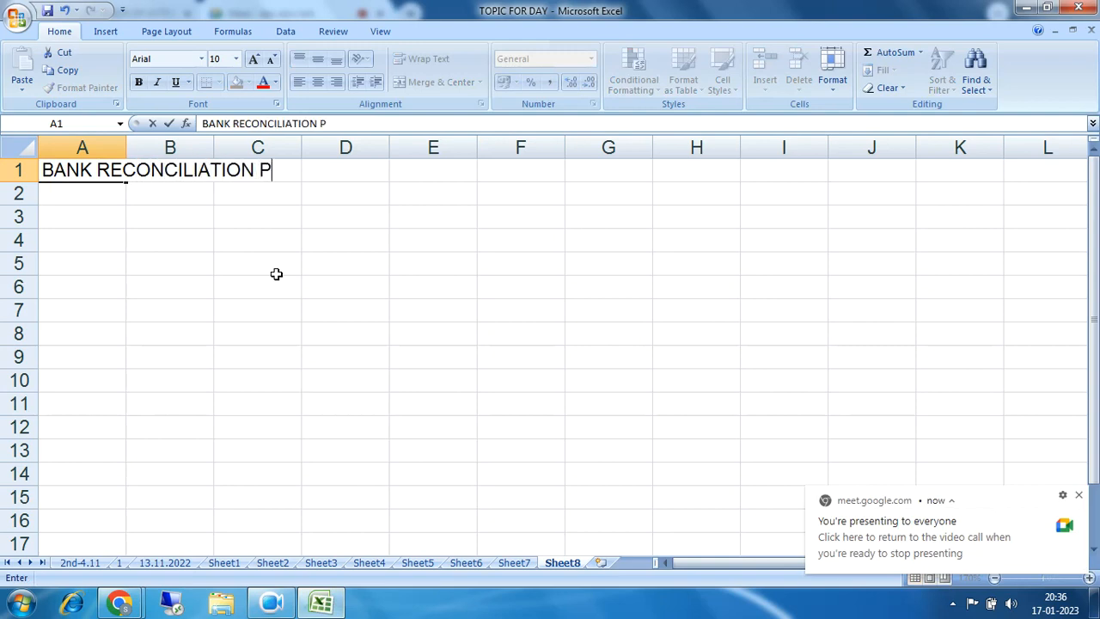
type("ROCESS")
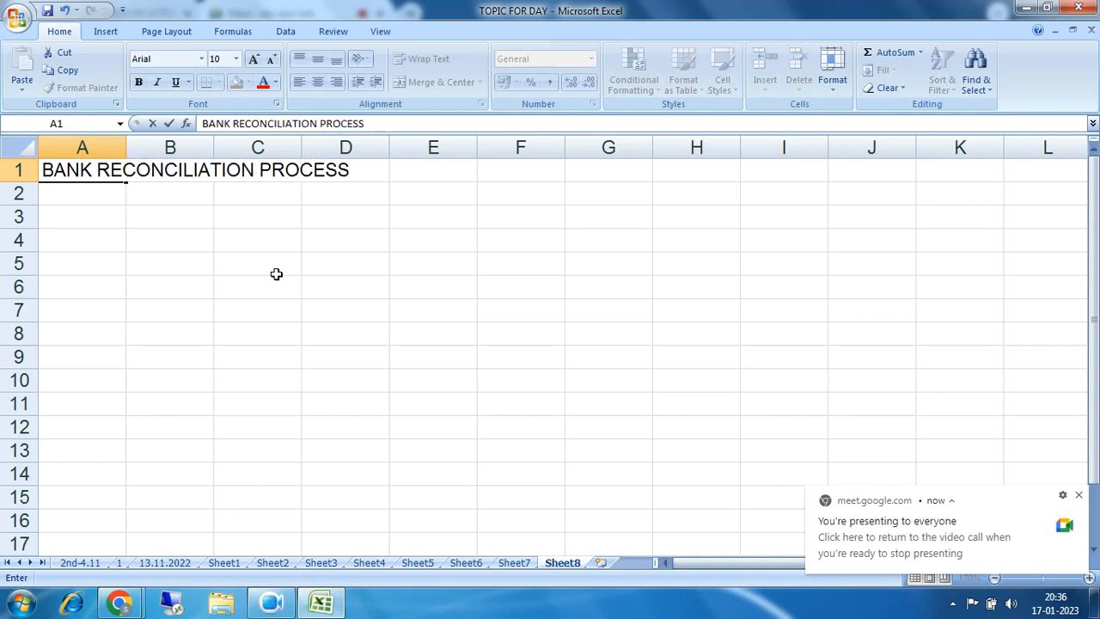
left_click(276, 273)
left_click_drag(90, 176, 363, 168)
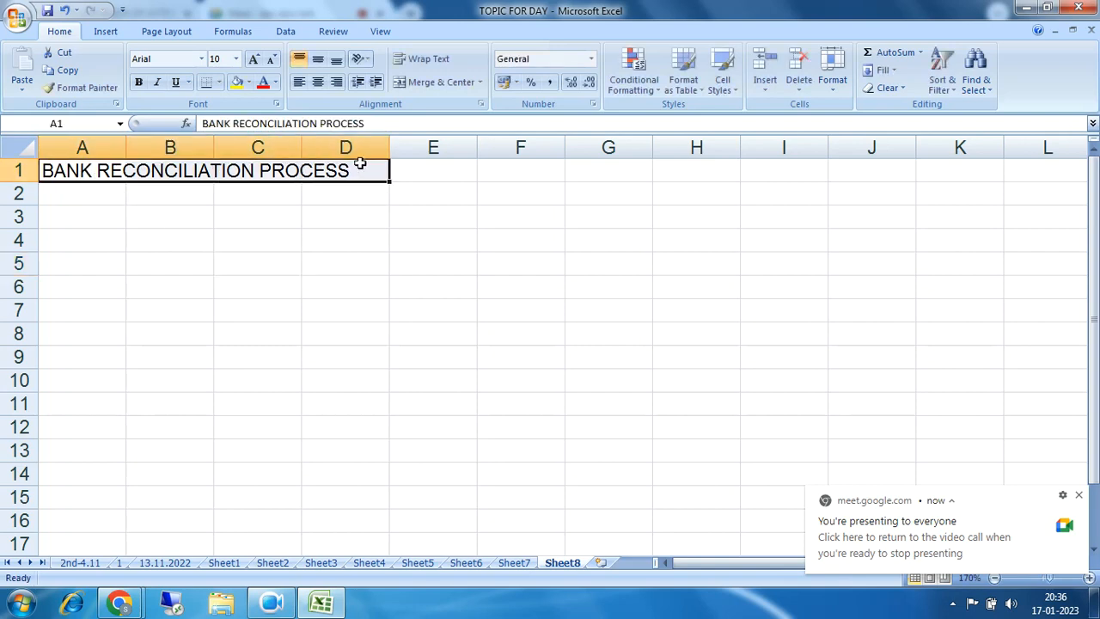
left_click(236, 82)
left_click(321, 268)
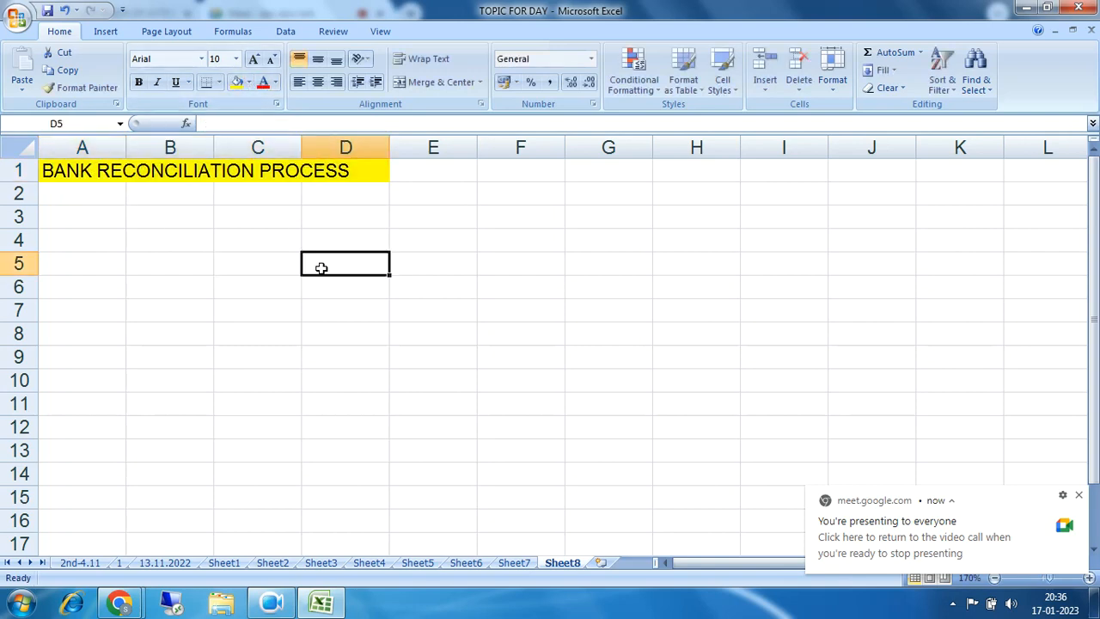
Step: Enter the point marker 1) in cell A3
left_click(88, 219)
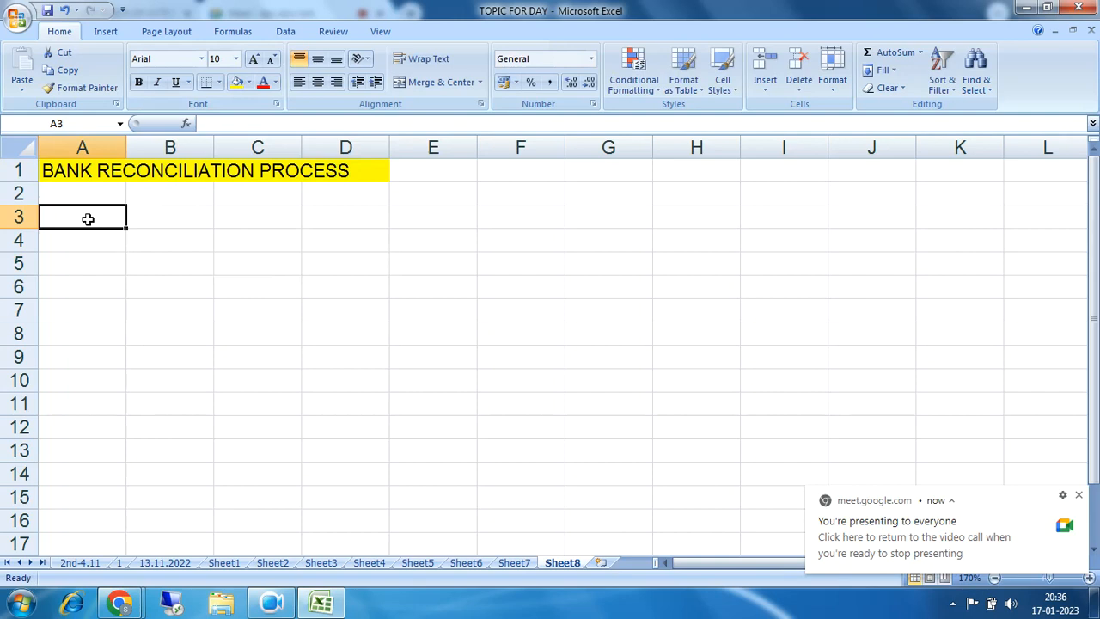
type("1)")
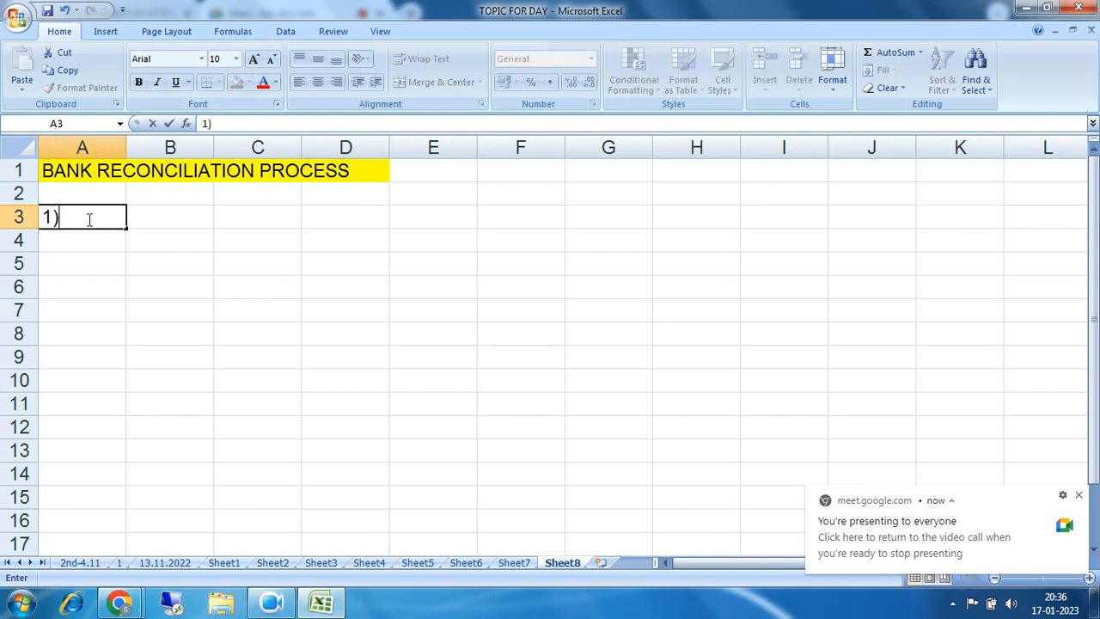
key("Tab")
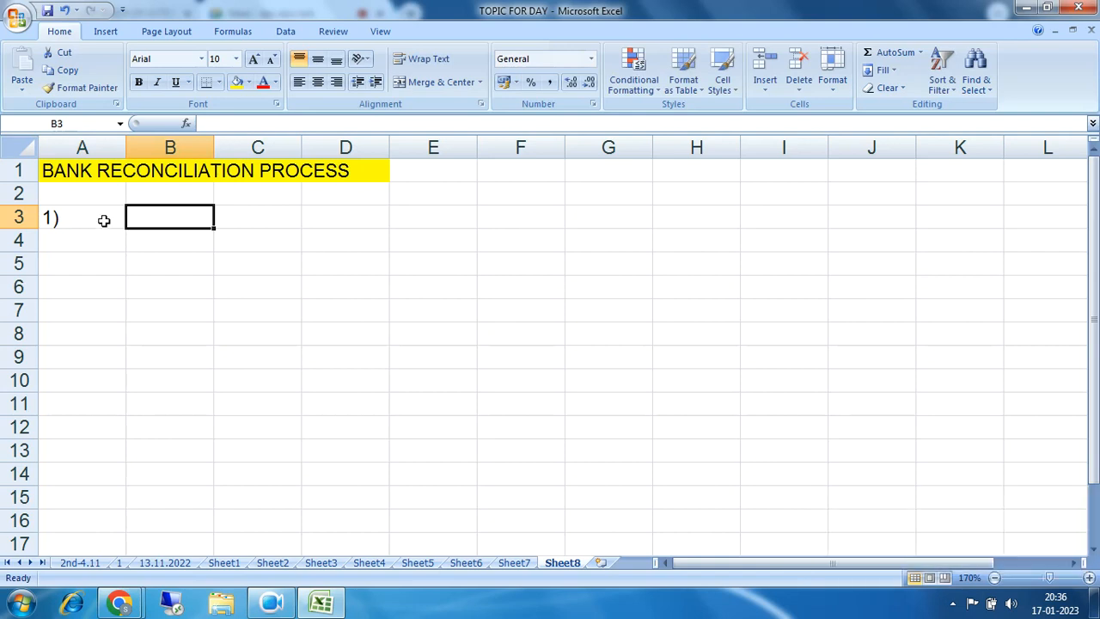
Step: Narrow column A and enter 'WHEN ever we clear a vendor liability' in B3
left_click_drag(127, 144, 83, 147)
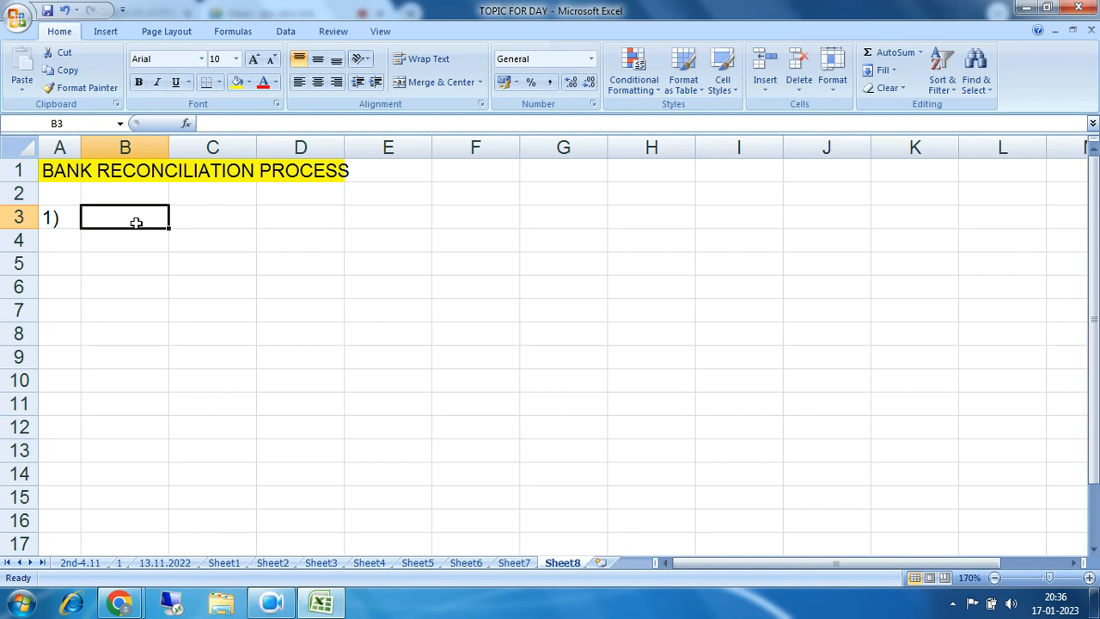
type("WHEB")
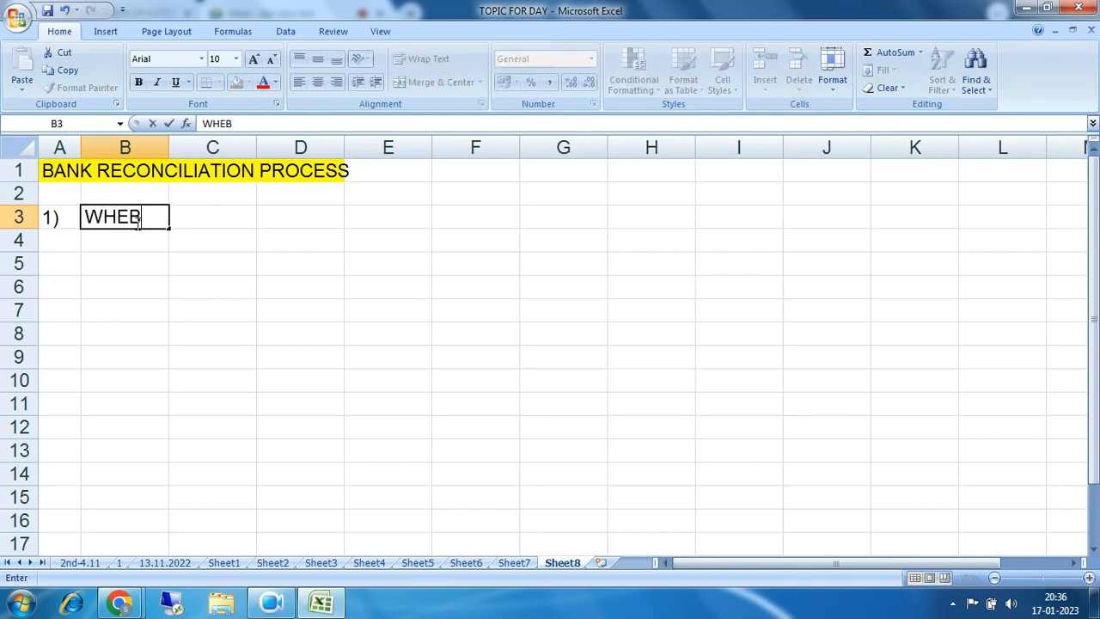
key("BackSpace")
type("N ever we")
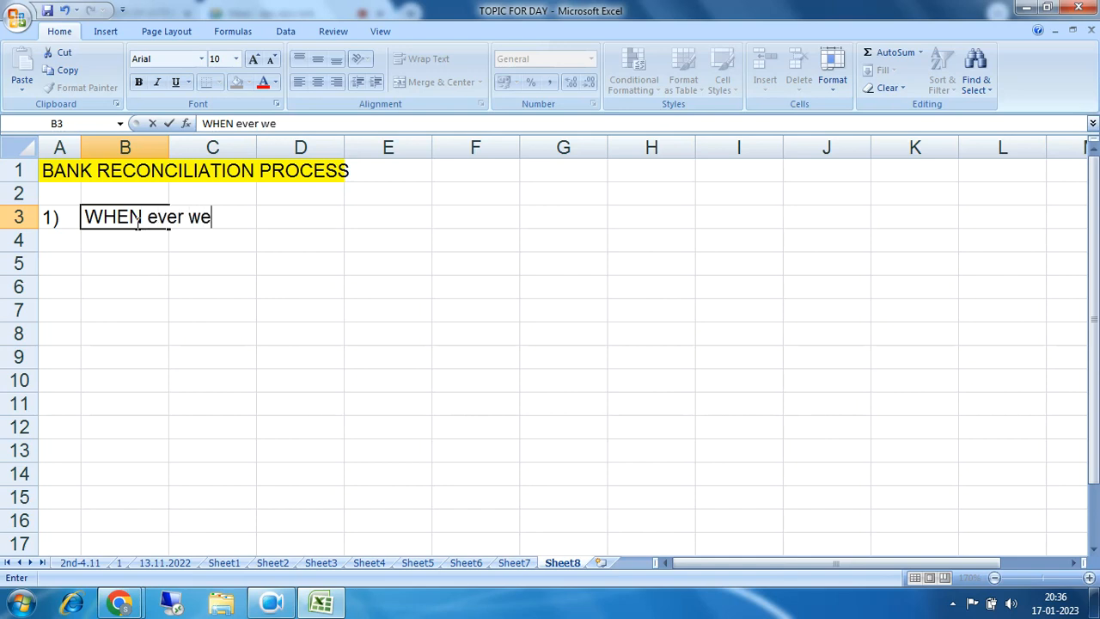
type(" clear a")
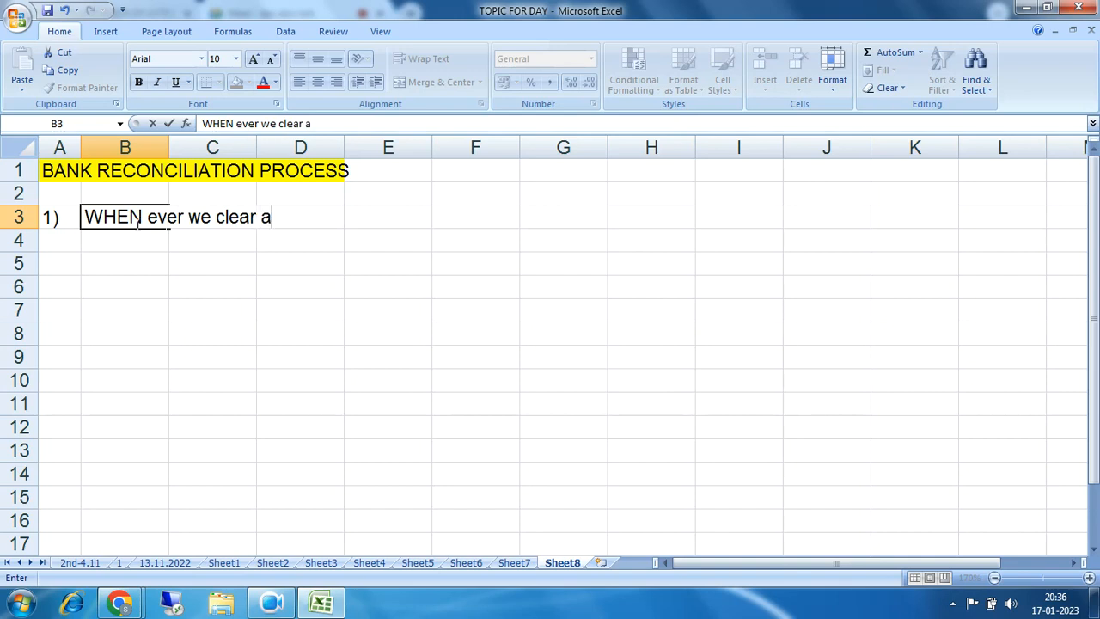
type(" vendor ")
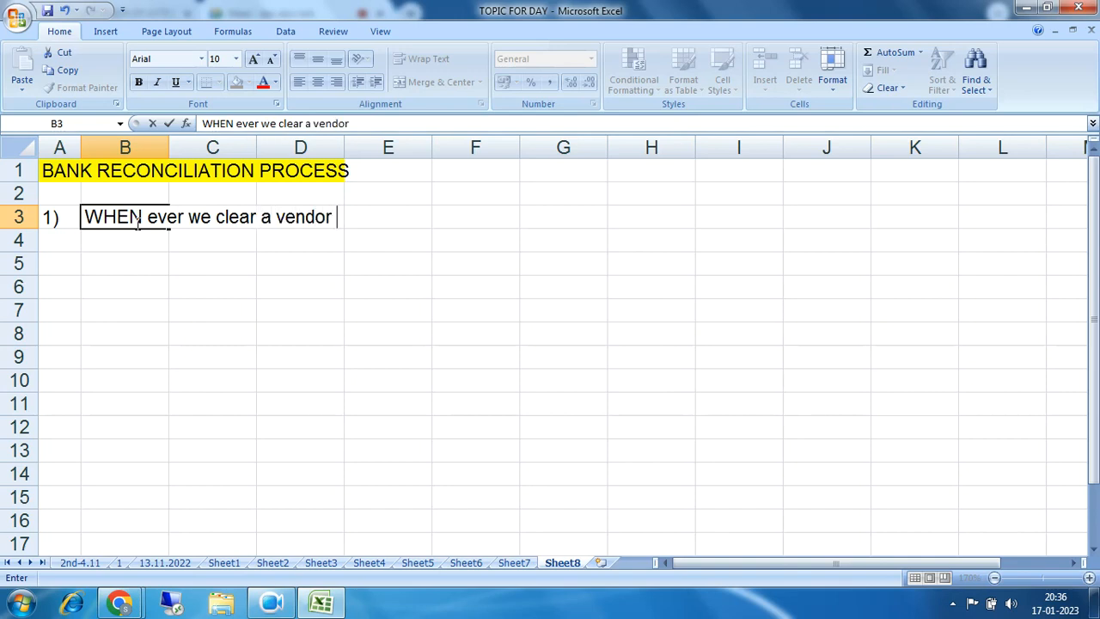
type("liability")
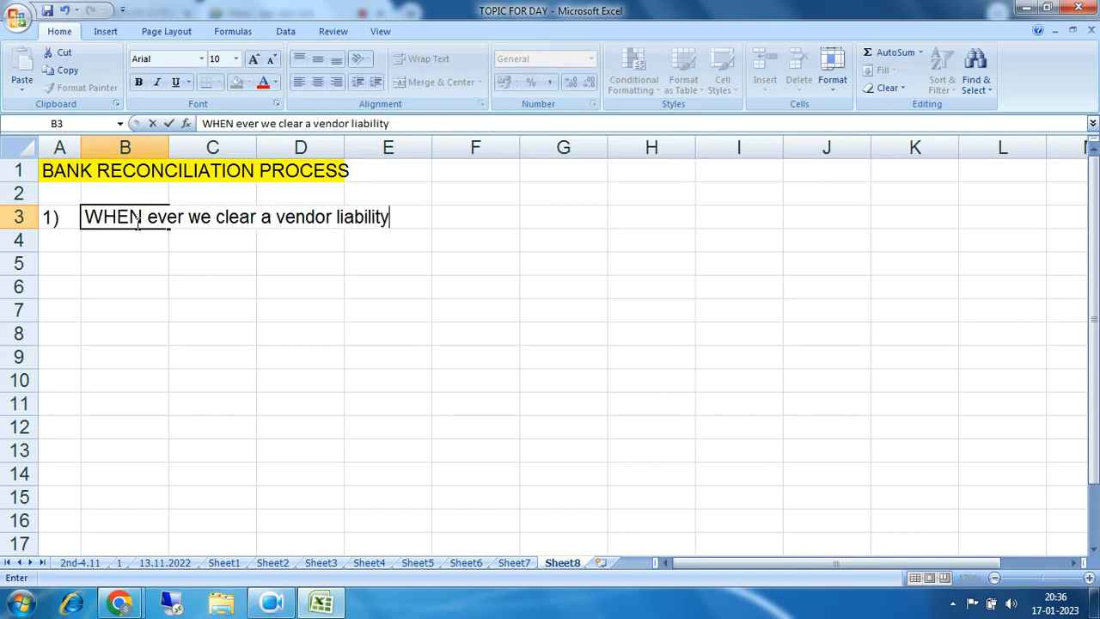
key("Return")
key("Return")
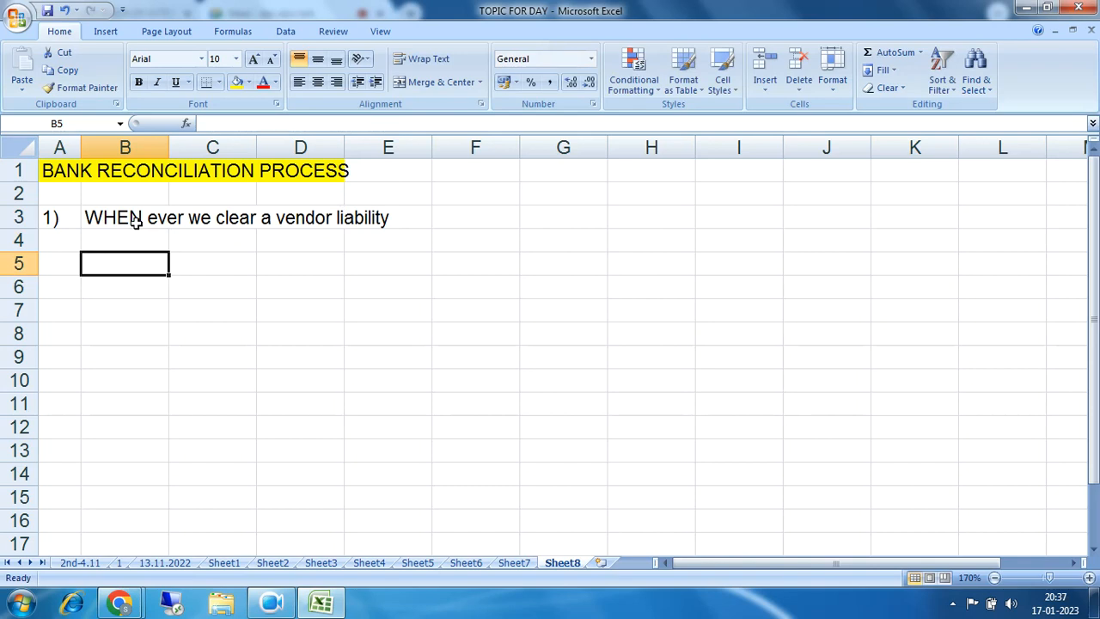
Step: Enter the journal entry Sundry creditor dr in row 5 and to bank cr in row 6
type("Sundry creditor")
key("Right")
key("Right")
key("Right")
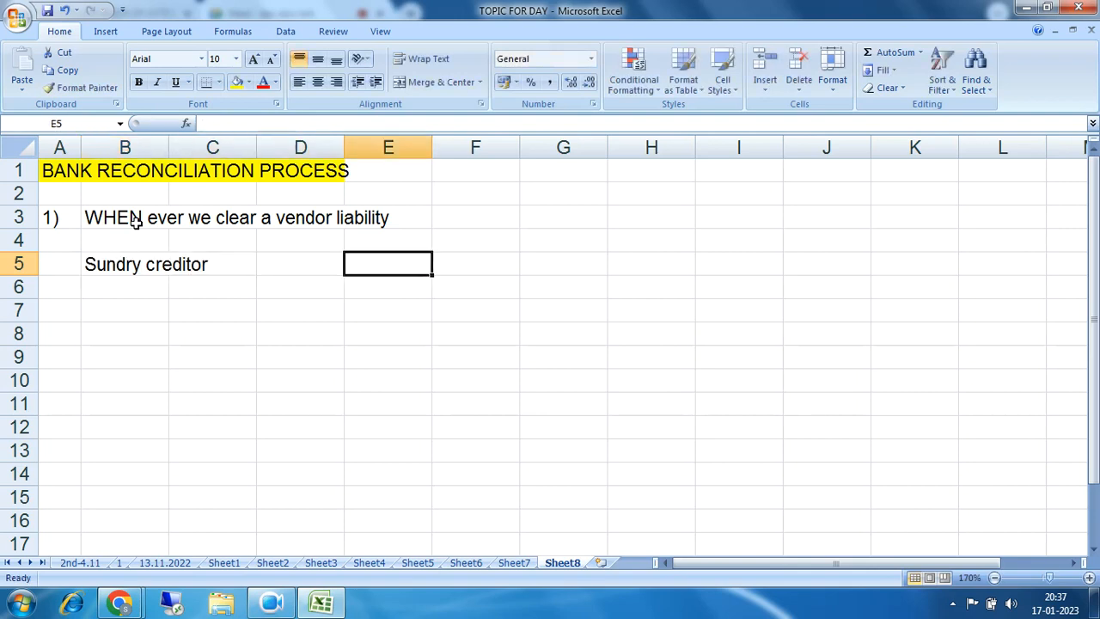
type("dr")
key("Return")
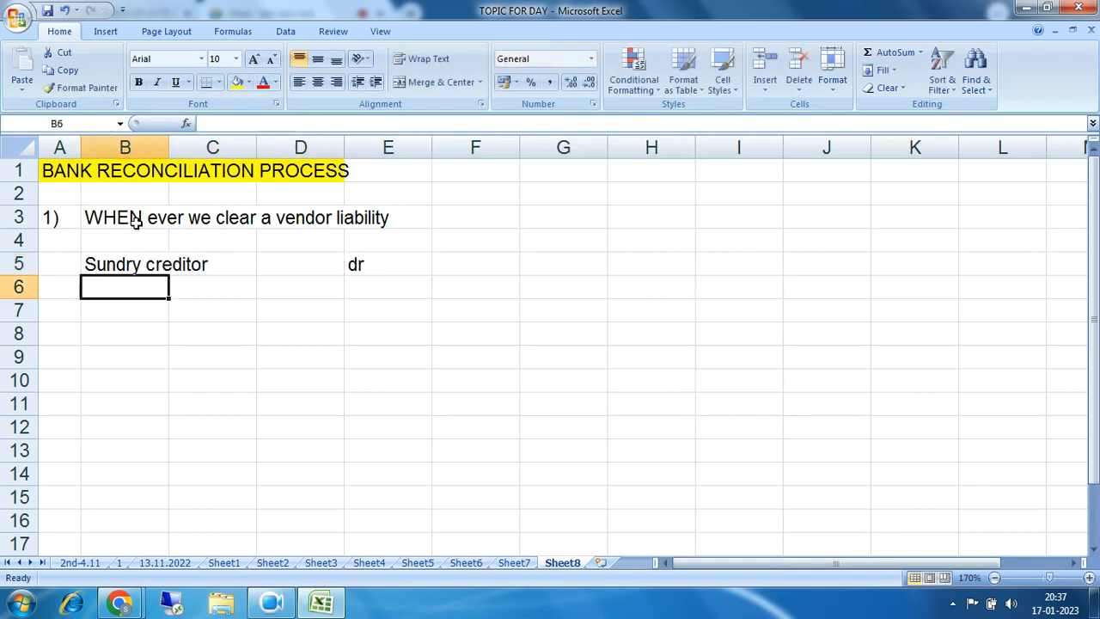
type("to bank")
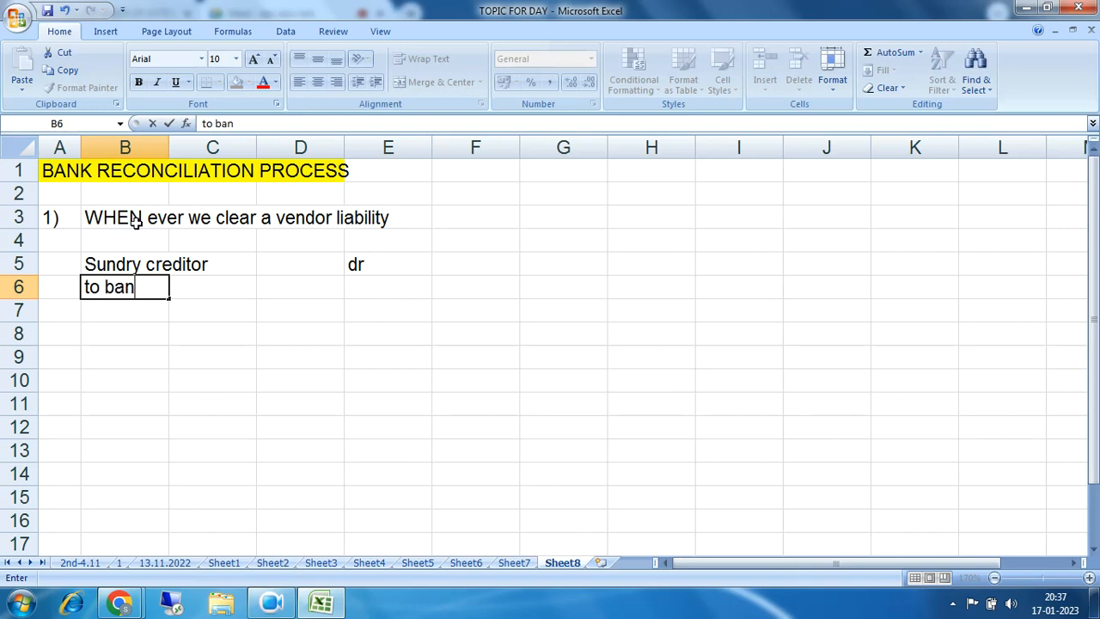
key("Right")
key("Right")
key("Right")
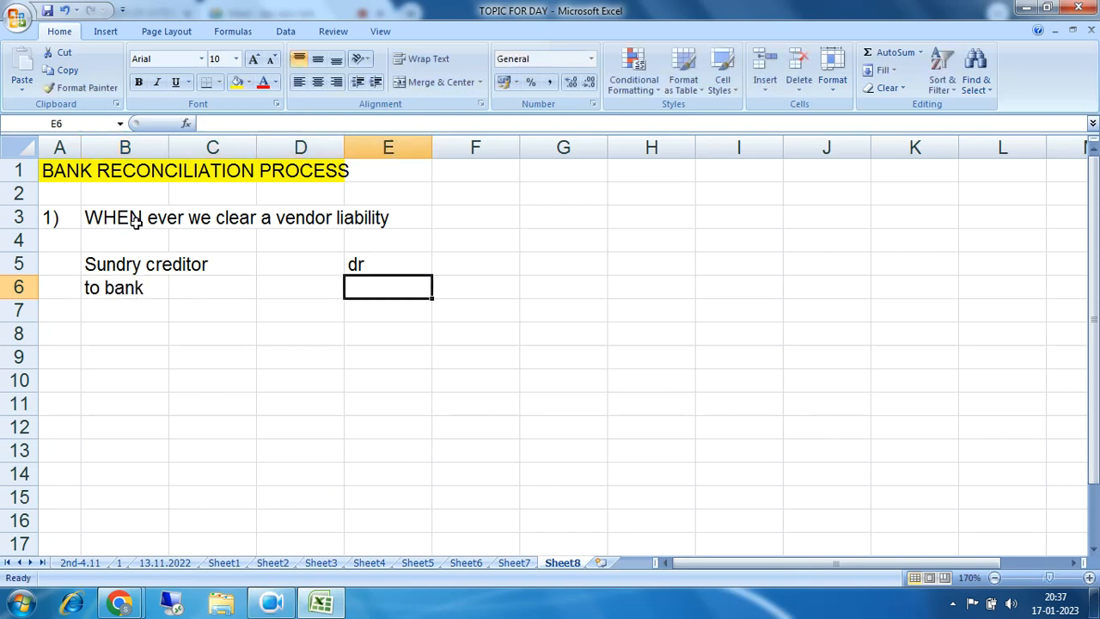
type("cr")
key("Return")
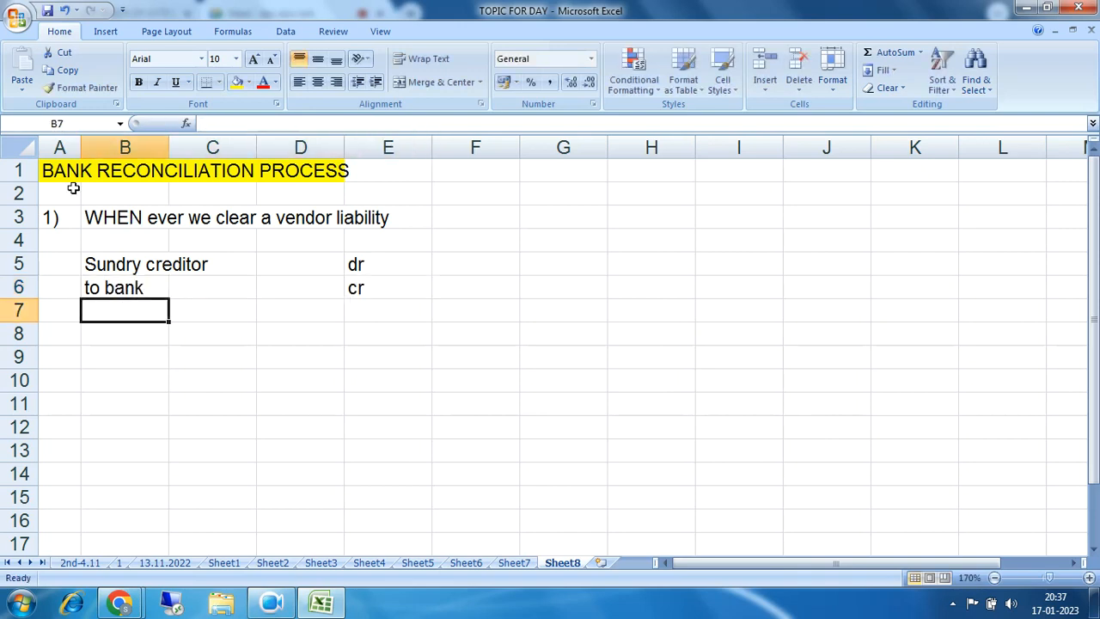
Step: Select the journal entry block B5:E6
left_click_drag(103, 267, 365, 285)
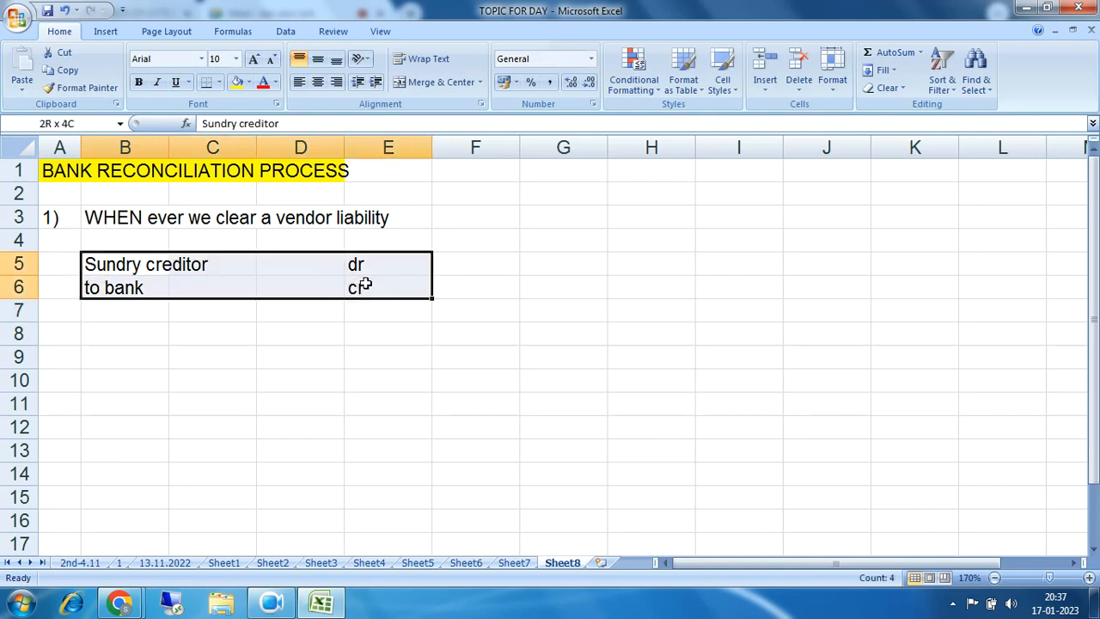
left_click(107, 269)
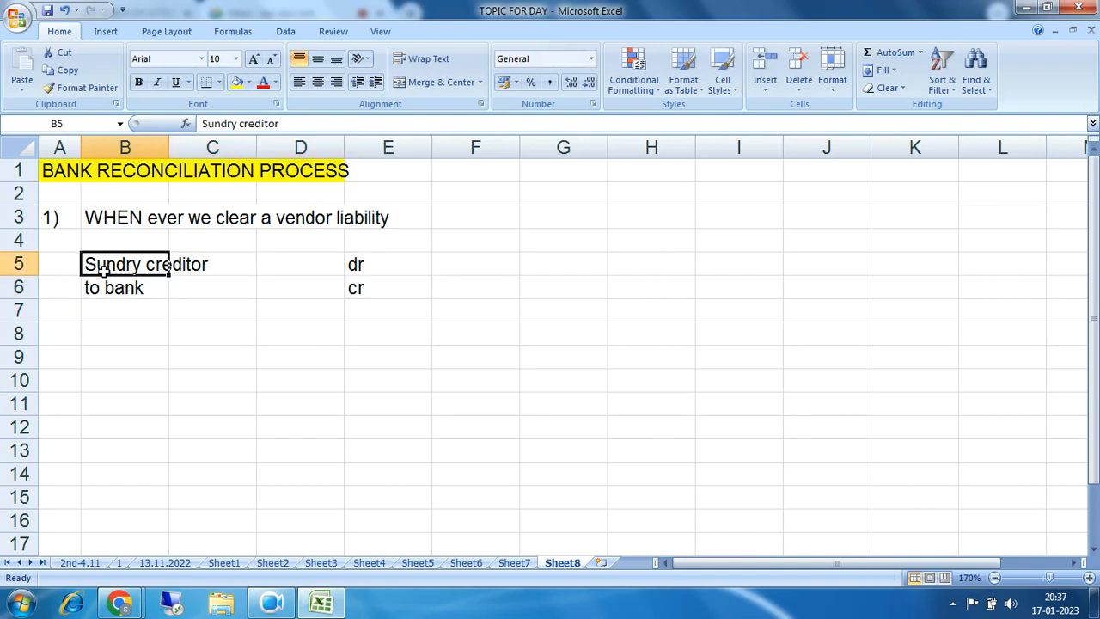
left_click_drag(106, 269, 359, 287)
left_click_drag(94, 266, 213, 266)
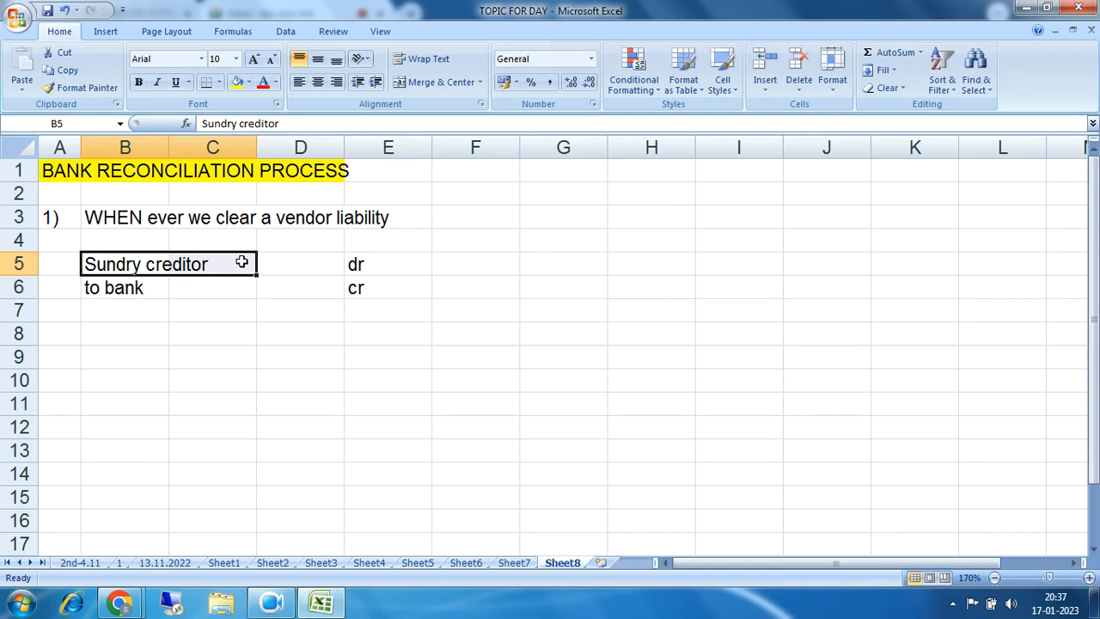
left_click_drag(105, 266, 214, 269)
left_click_drag(96, 266, 221, 265)
left_click_drag(109, 287, 348, 287)
left_click_drag(93, 266, 352, 289)
Step: Apply a light blue fill to the journal entry B5:E6
left_click(248, 83)
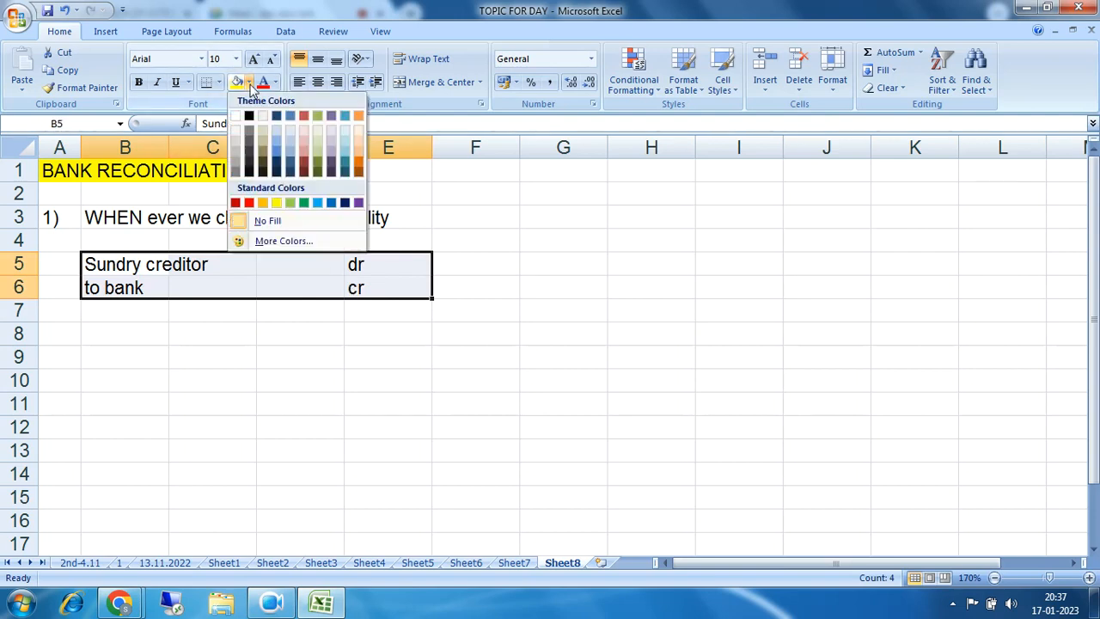
left_click(276, 139)
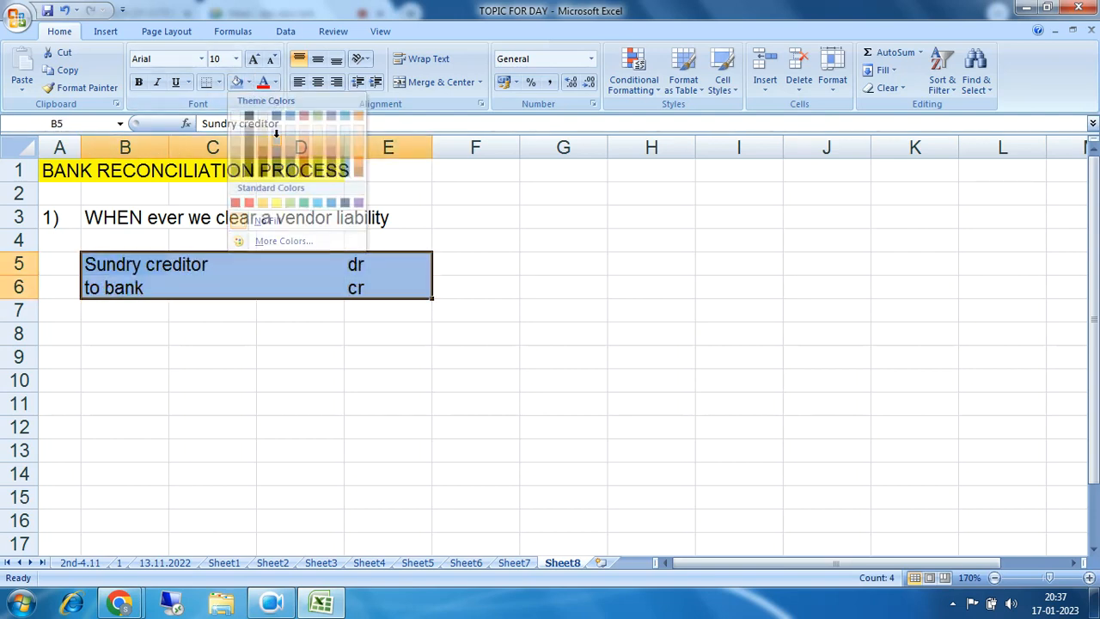
left_click(299, 364)
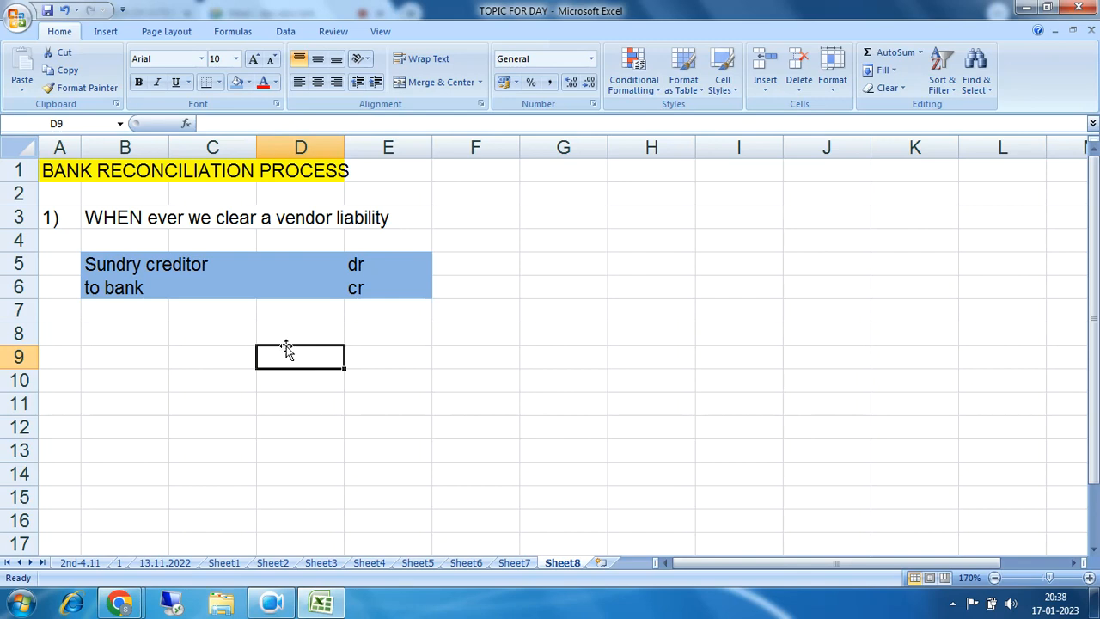
Step: Reselect the entry block, briefly switch windows, and highlight the Sundry creditor debit line
mouse_move(115, 265)
left_mouse_down()
mouse_move(356, 270)
mouse_move(374, 289)
left_mouse_up()
key("Return")
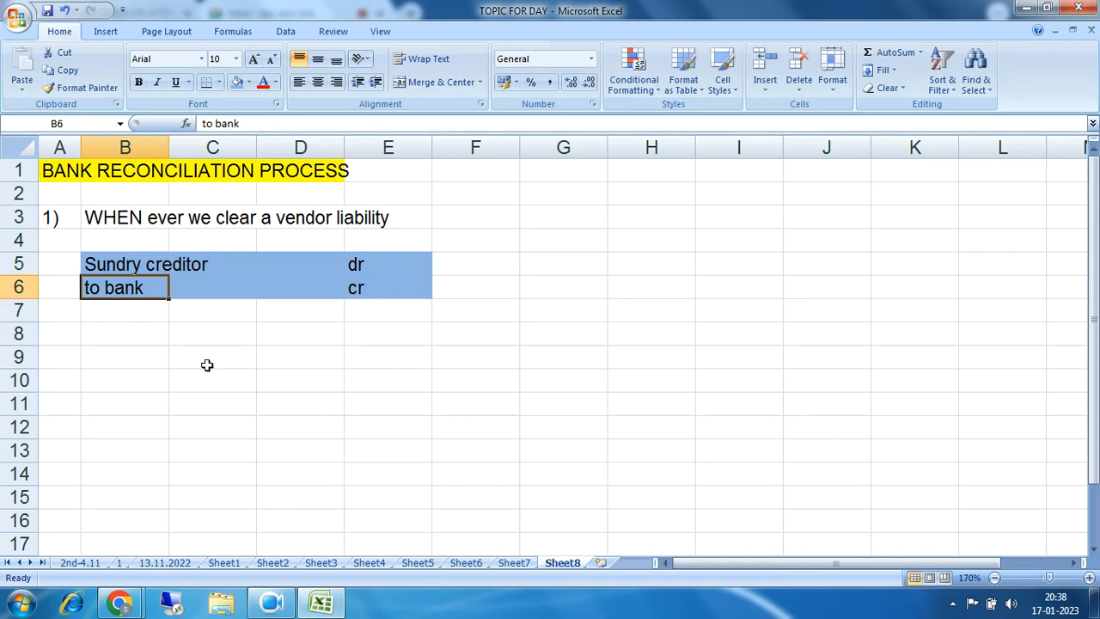
left_click(272, 604)
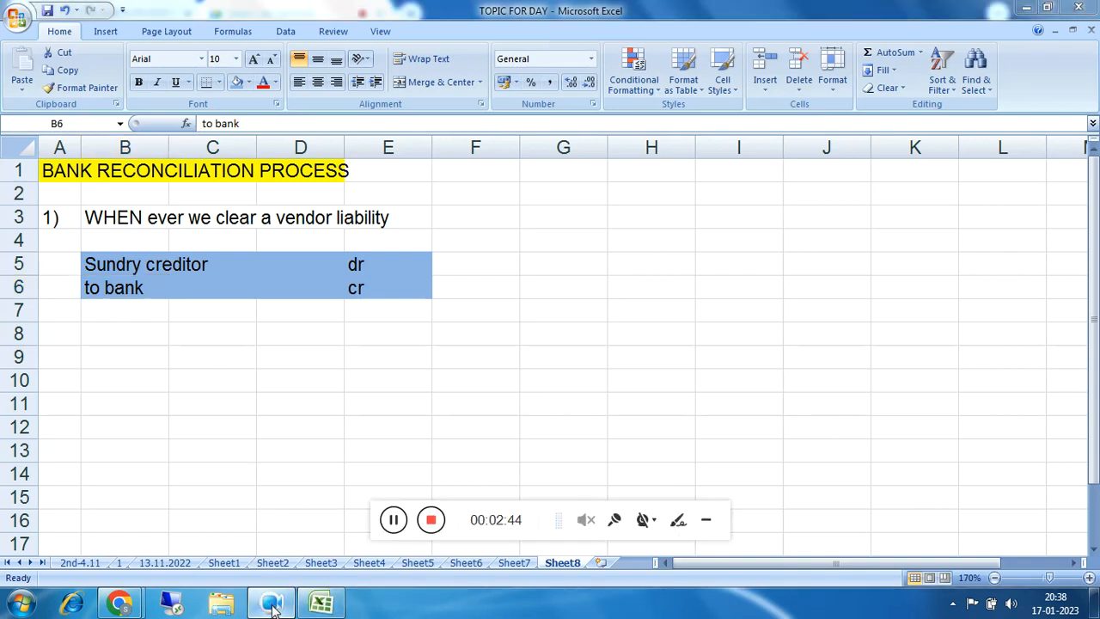
left_click(706, 520)
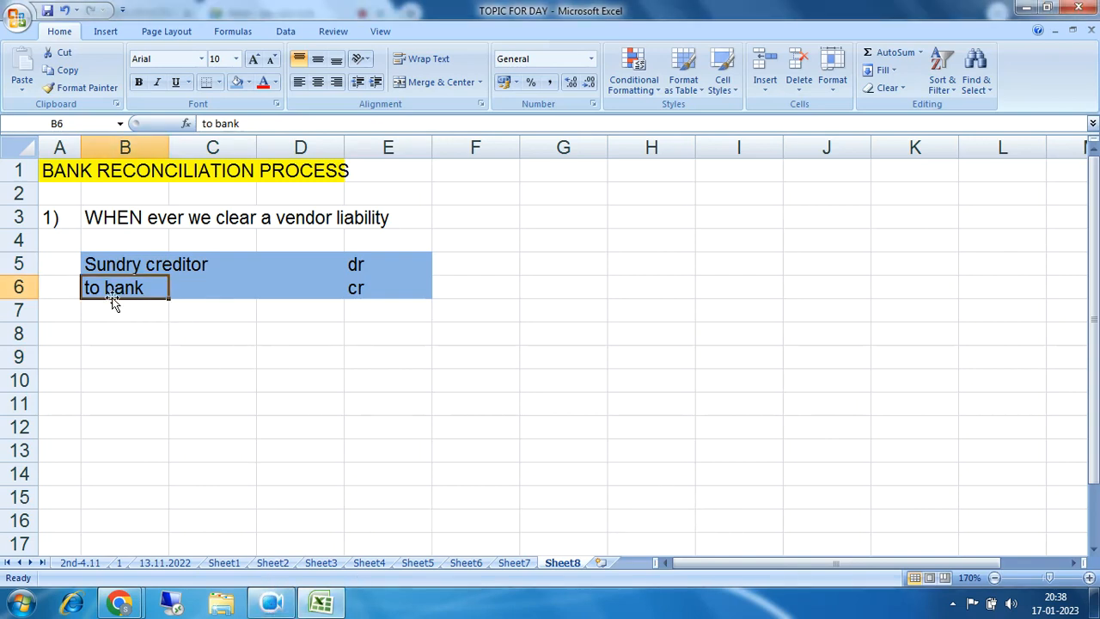
left_click_drag(94, 264, 404, 288)
Step: Enter the note 'cheque' in F5 beside the debit line
left_click(480, 272)
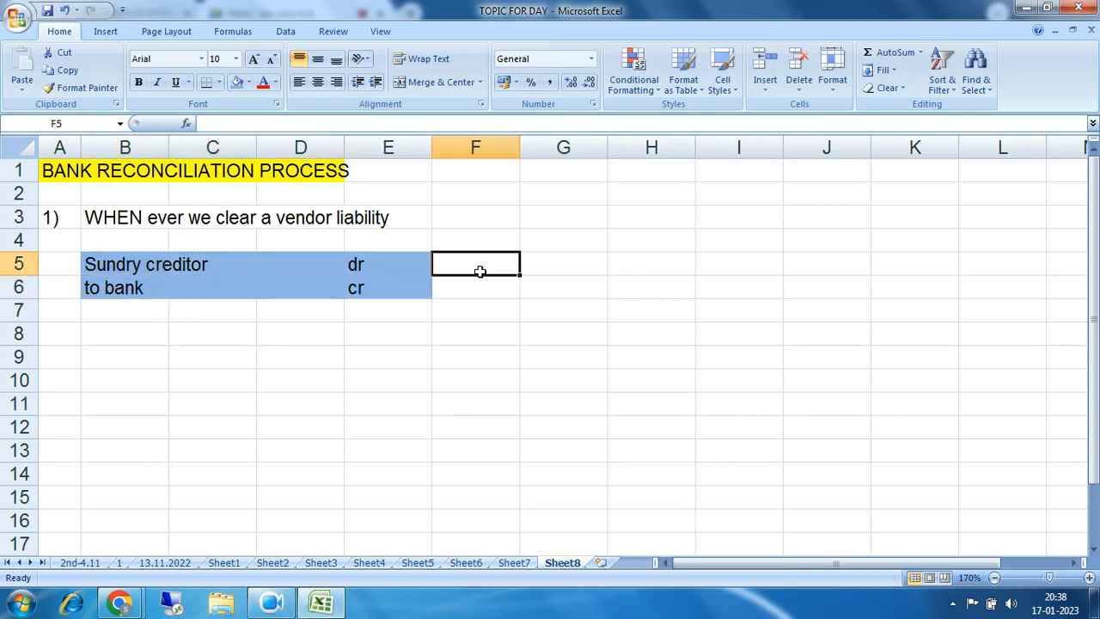
type("cheque")
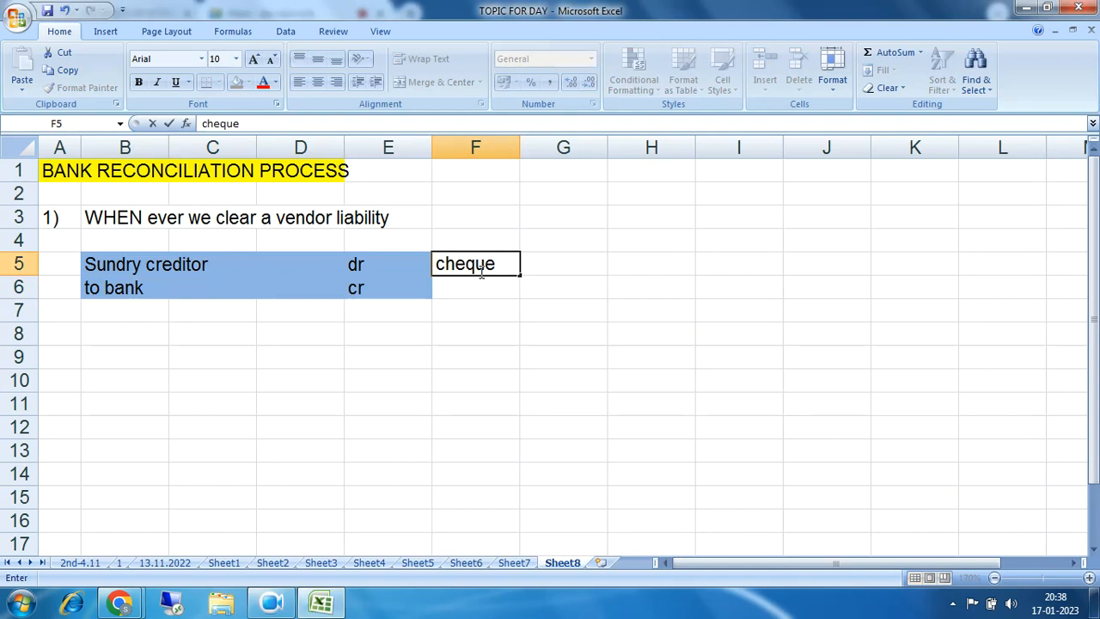
key("Return")
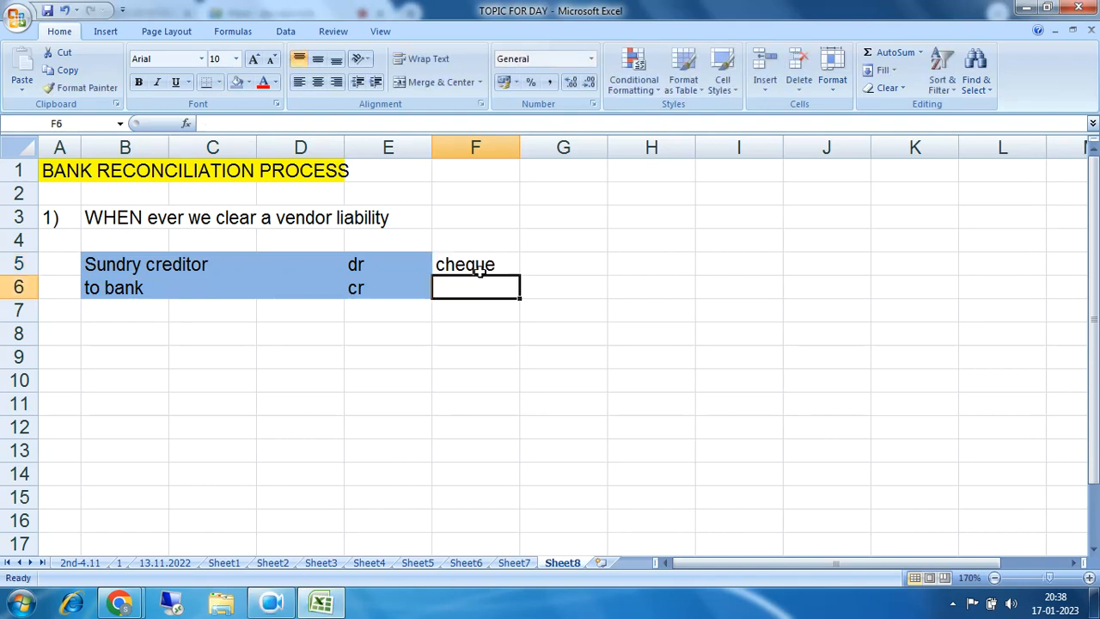
Step: Highlight the to bank credit and Sundry creditor debit lines alternately, pointing back to the cheque note
left_click_drag(91, 287, 344, 290)
left_click_drag(120, 263, 370, 264)
left_click_drag(84, 287, 354, 288)
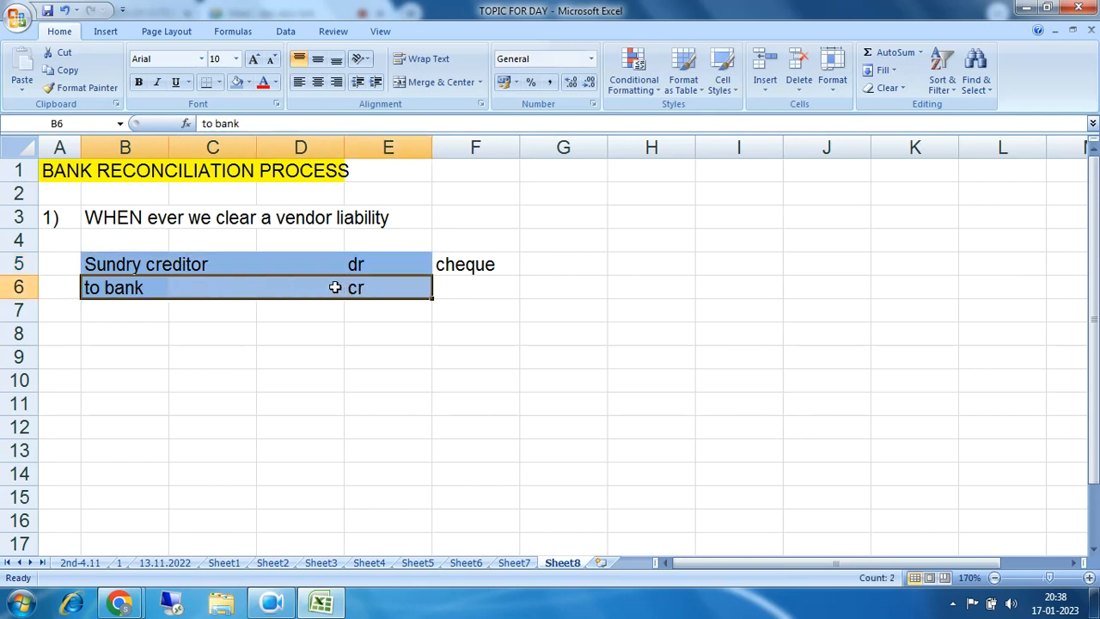
left_click_drag(134, 287, 356, 287)
left_click_drag(108, 287, 353, 287)
left_click(86, 287)
left_click_drag(93, 264, 376, 291)
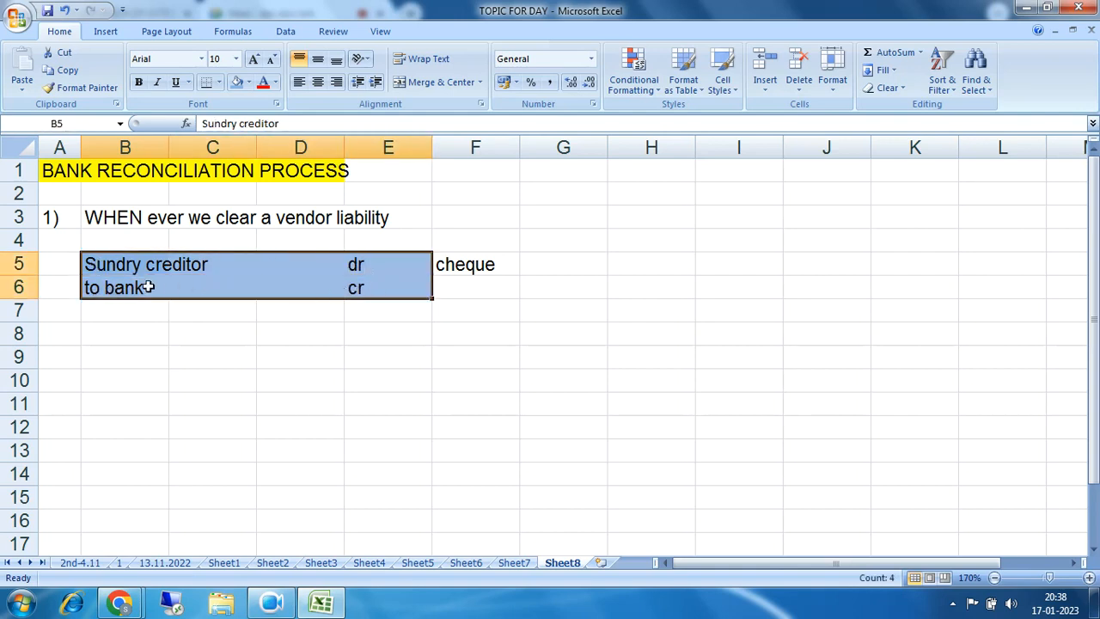
left_click(98, 288)
left_click_drag(98, 290, 347, 291)
left_click(458, 265, "ctrl")
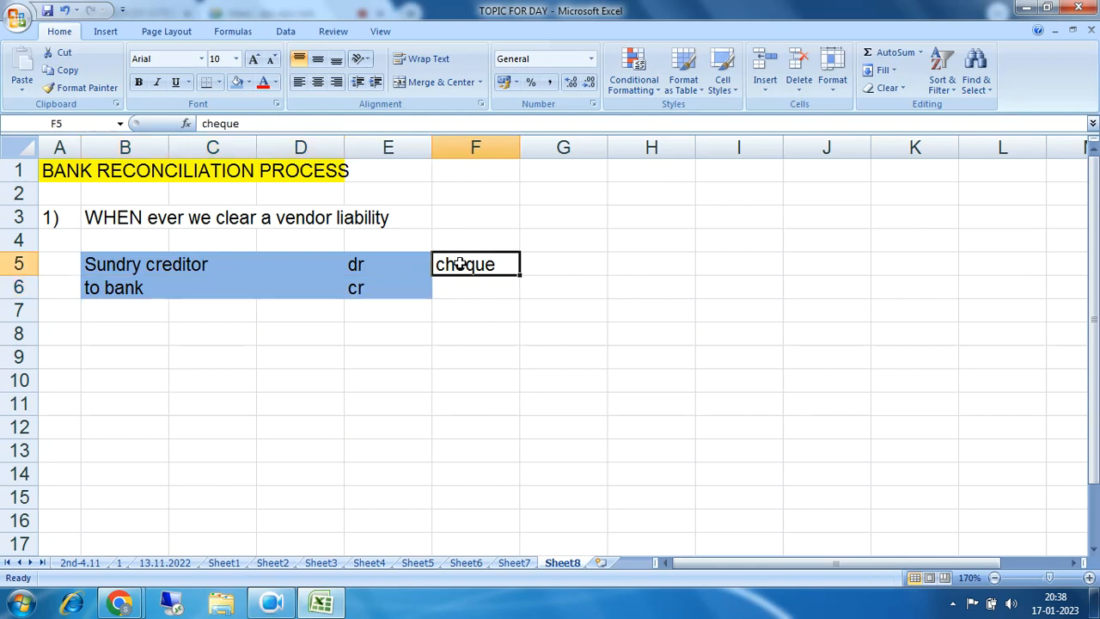
left_click_drag(91, 288, 357, 291)
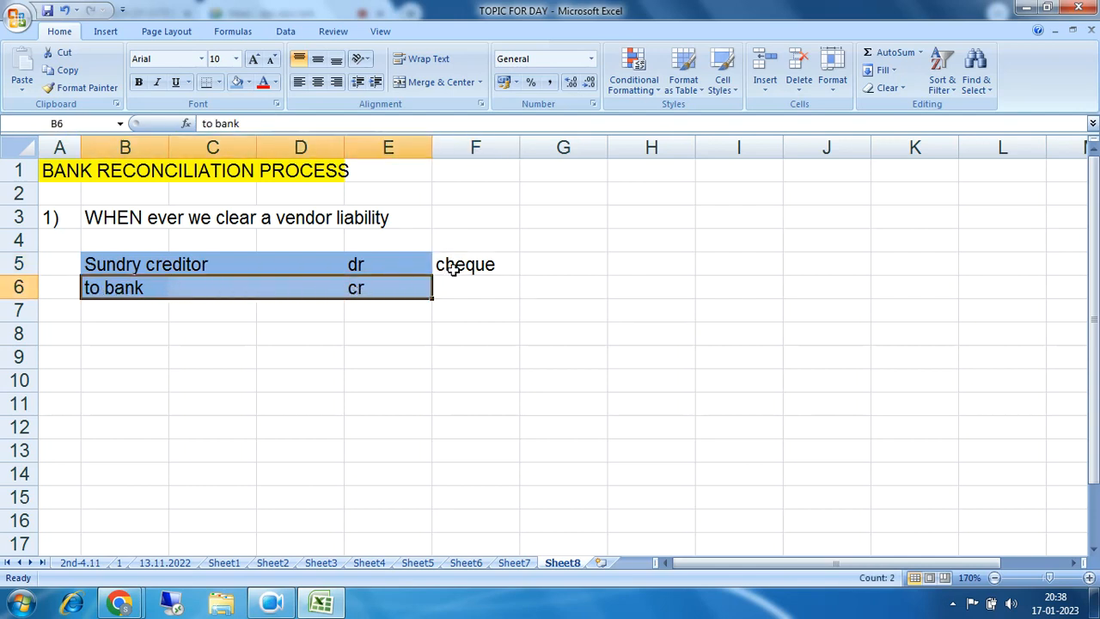
left_click(459, 265, "ctrl")
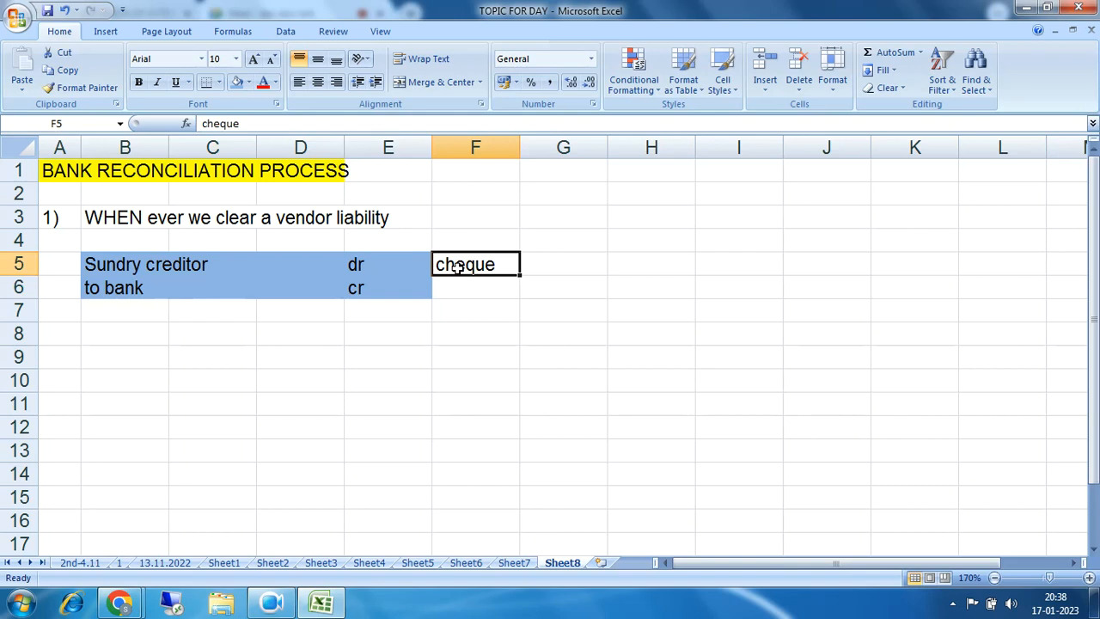
Step: Mark out the whole B5:E6 entry again and revisit the to bank credit line
left_click_drag(111, 268, 385, 288)
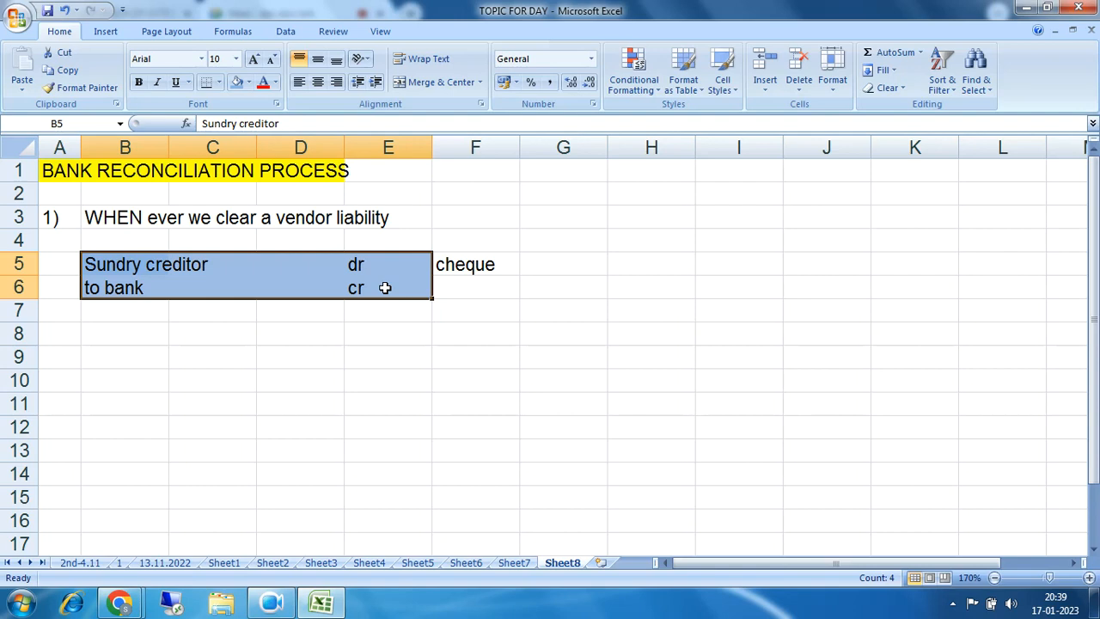
left_click_drag(96, 266, 369, 282)
left_click_drag(91, 286, 359, 293)
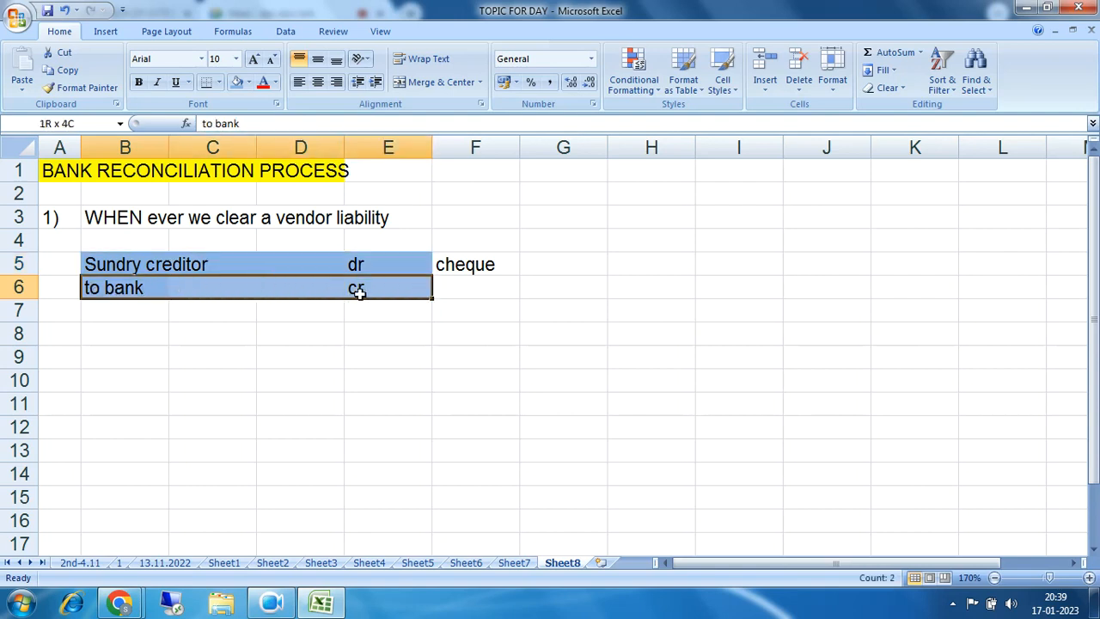
left_click(474, 267)
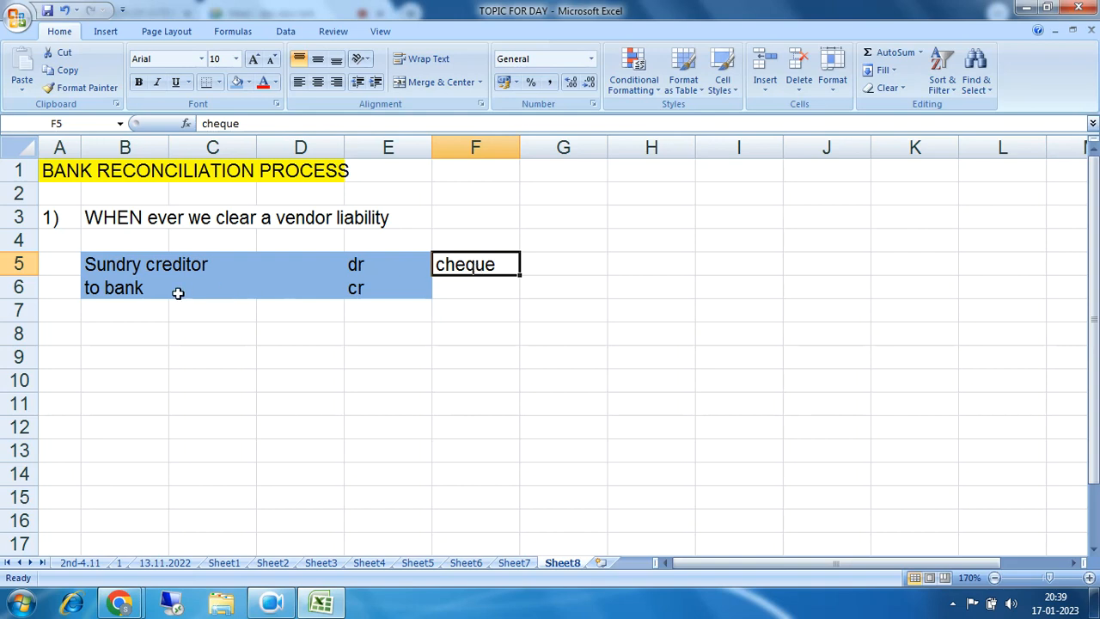
left_click_drag(91, 288, 359, 291)
left_click_drag(89, 290, 374, 292)
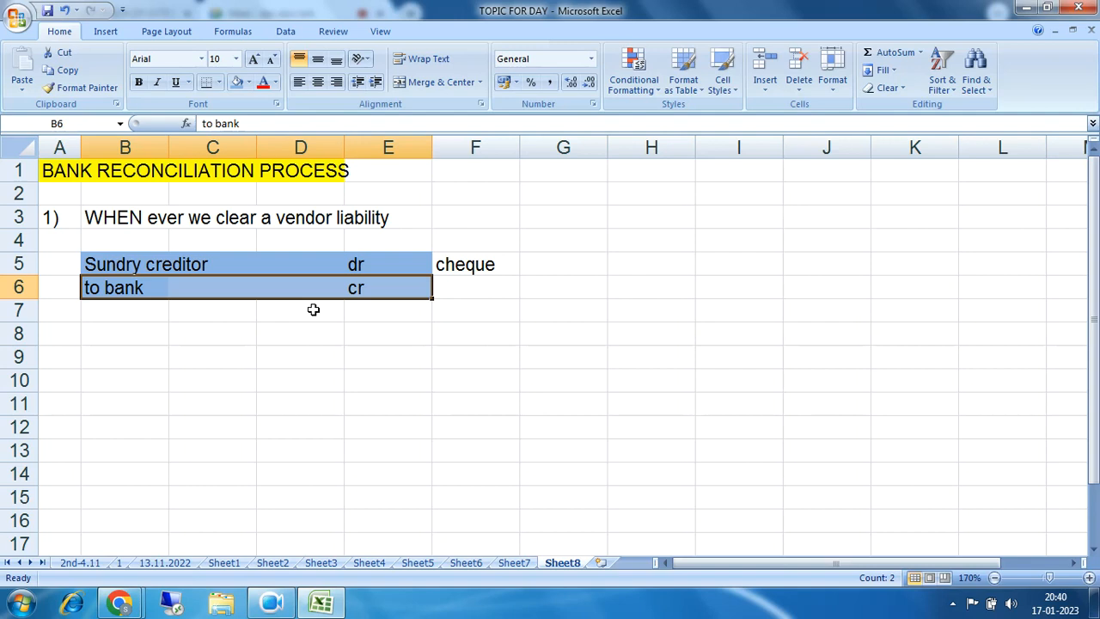
left_click_drag(89, 287, 348, 291)
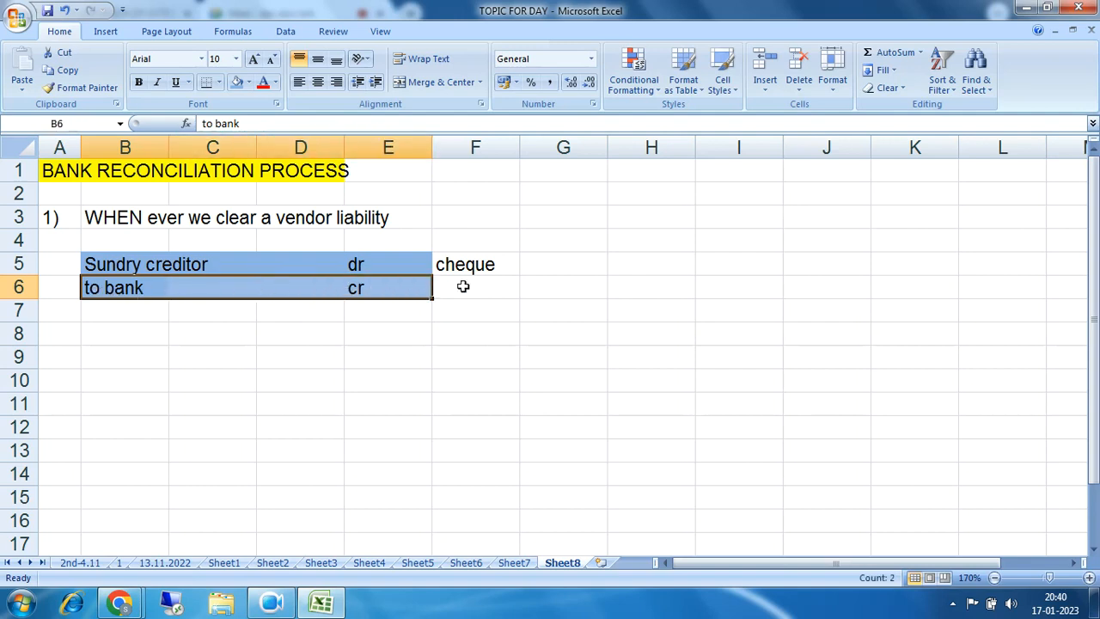
Step: Type '3 gl accounts of every bank' in G3, then main bank gl, bank outgoing gl, bank incoming gl below
left_click(601, 217)
type("3 g")
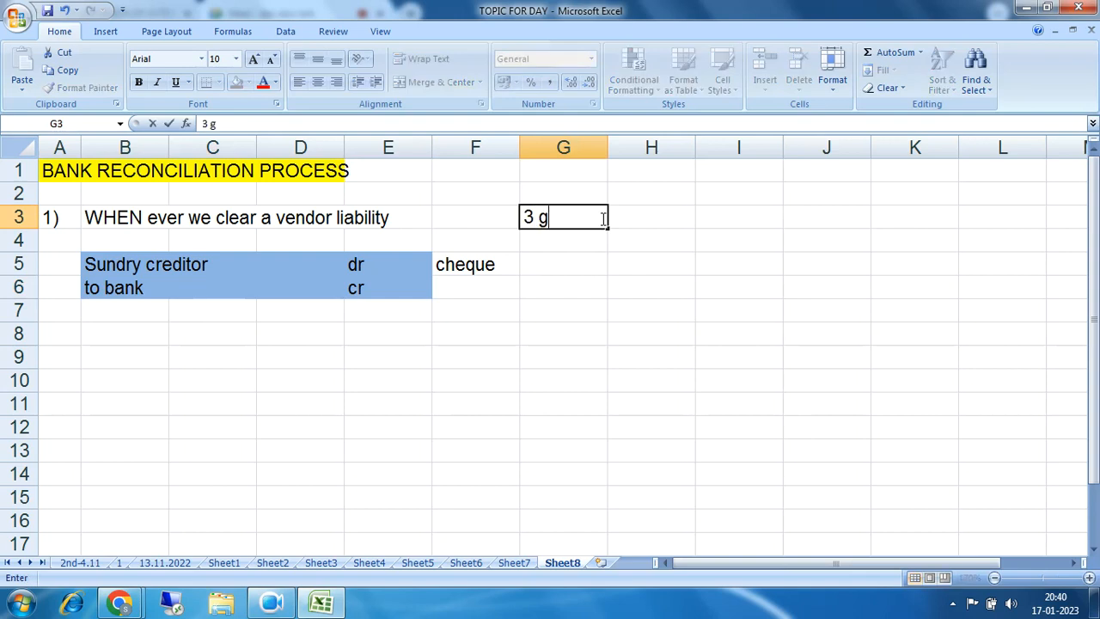
type("l accou")
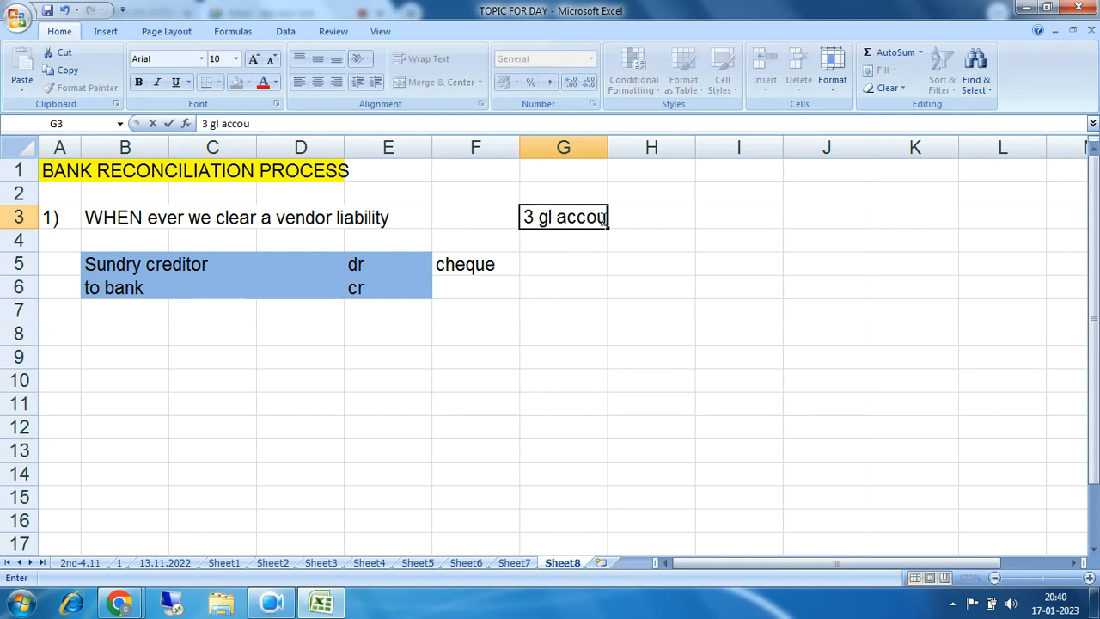
type("nts of ")
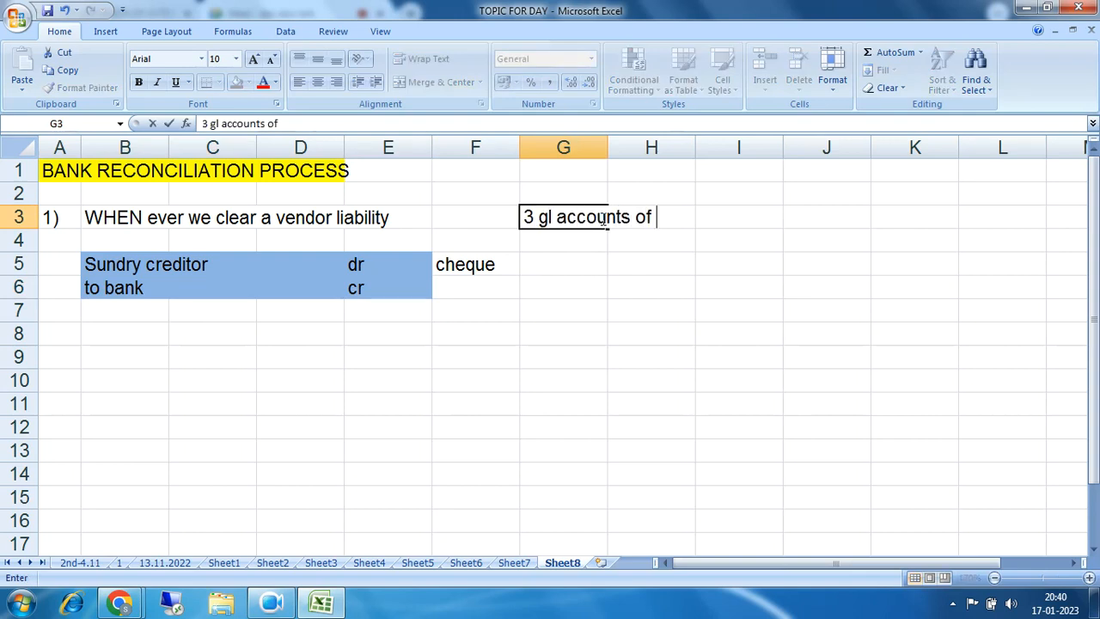
type("every ")
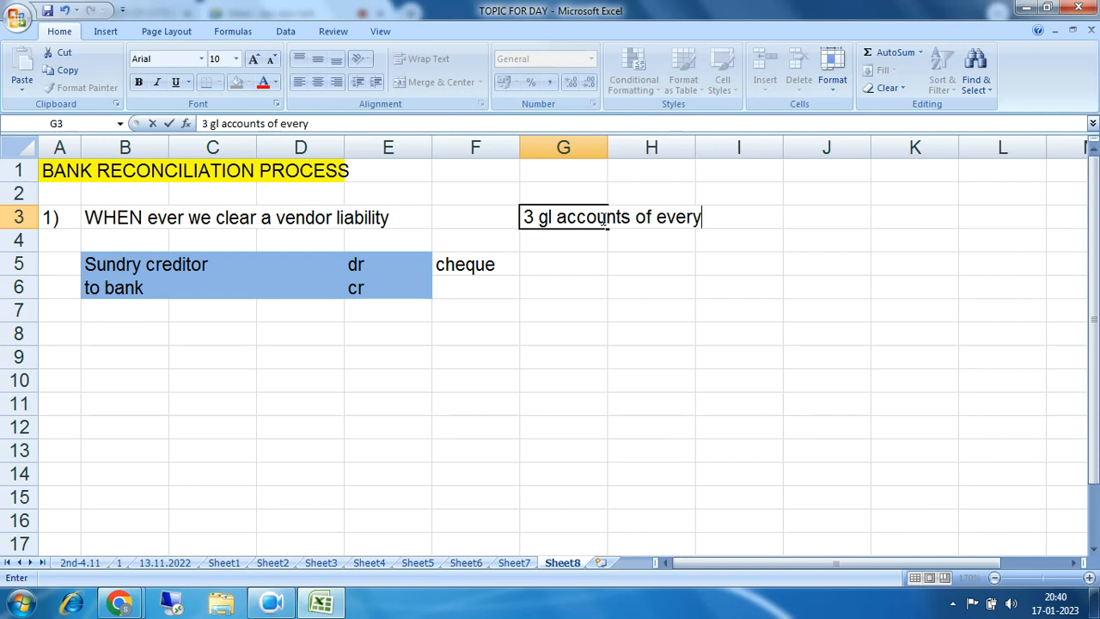
type("bank")
key("Return")
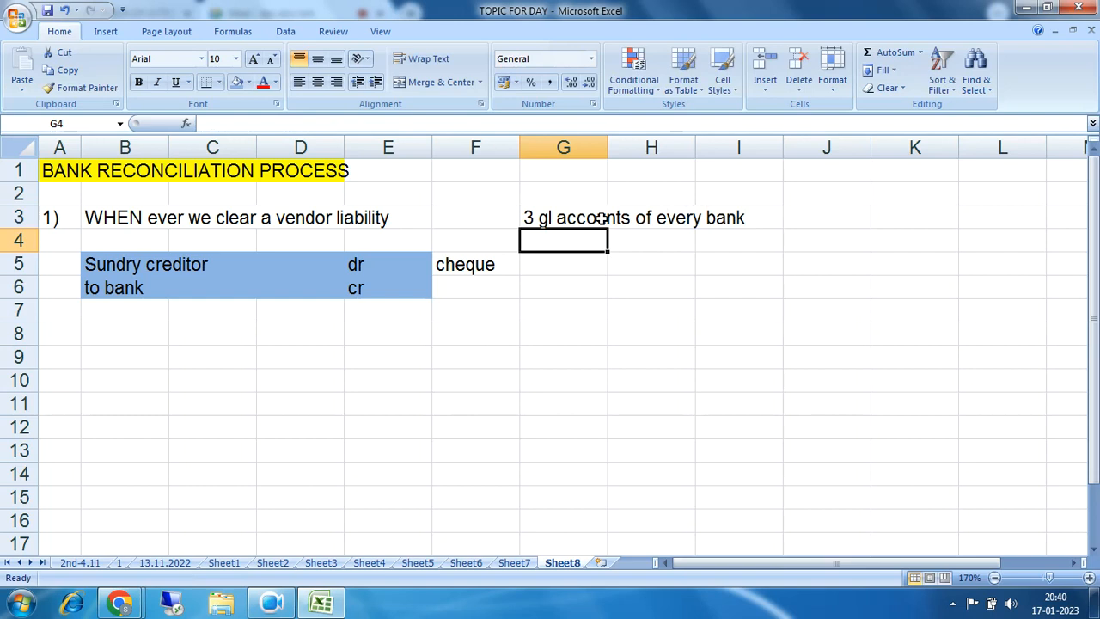
type("main bank gl")
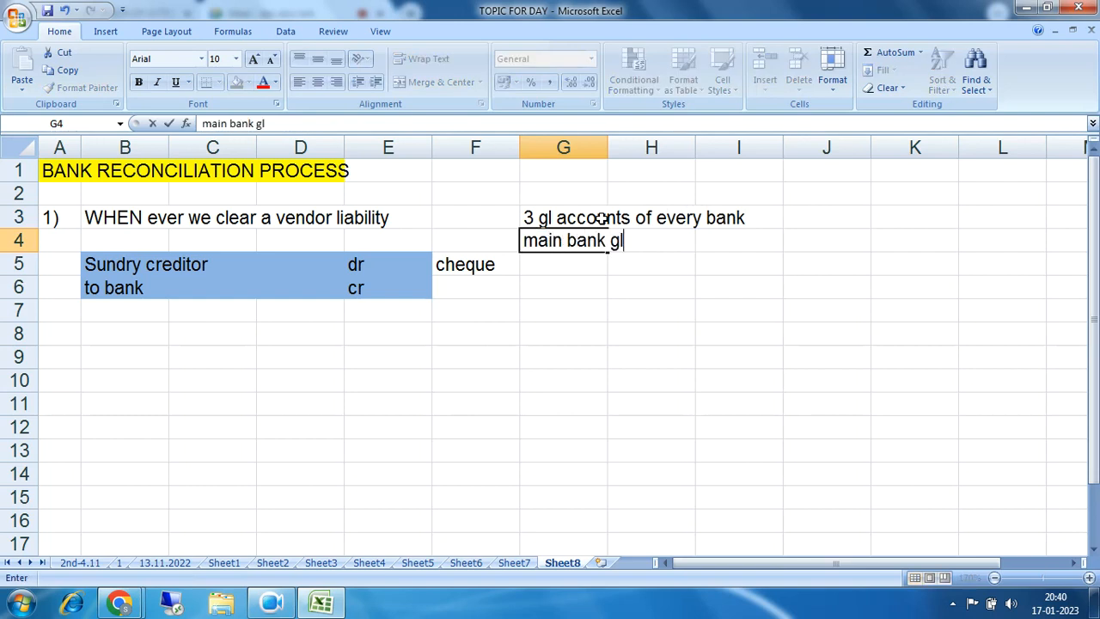
key("Return")
type("bank")
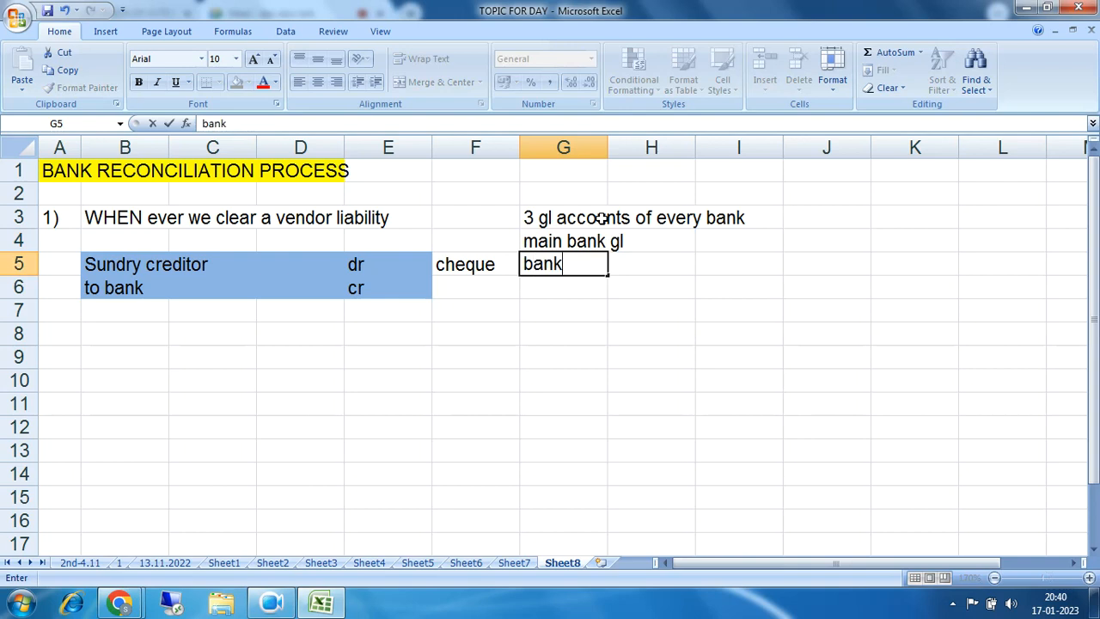
type(" outgoin")
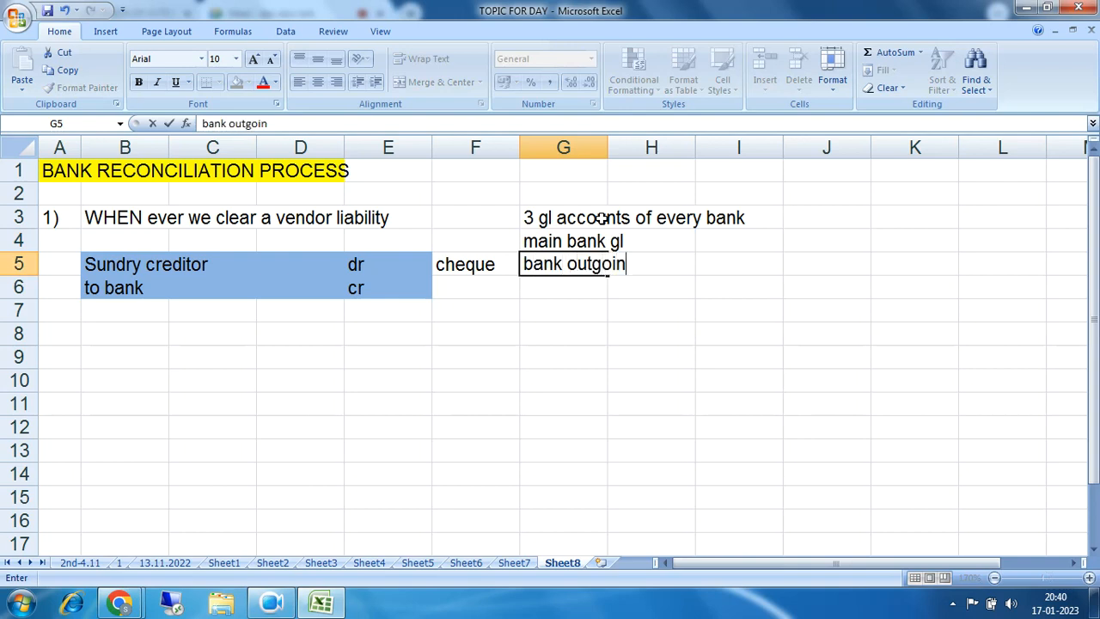
type("g gl")
key("Return")
type("bank ")
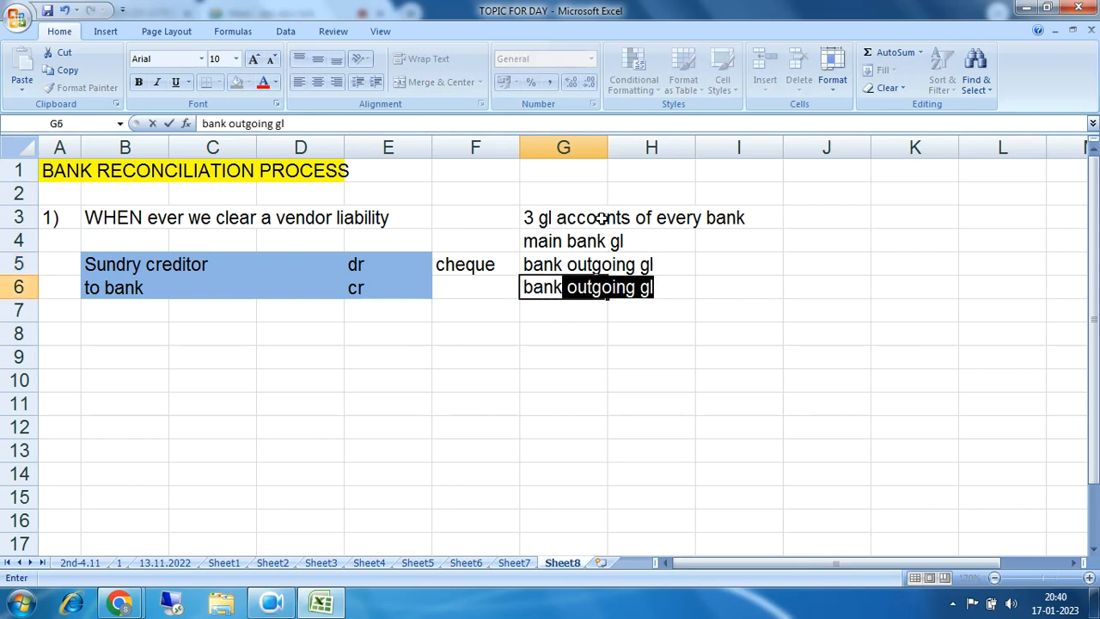
type("incom")
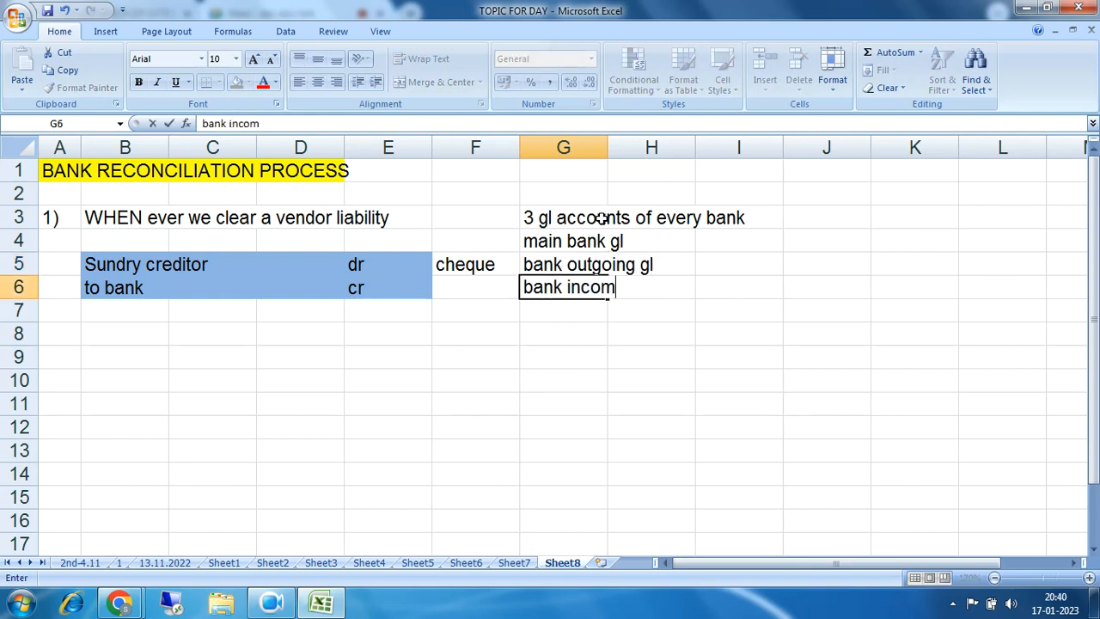
type("ing gl")
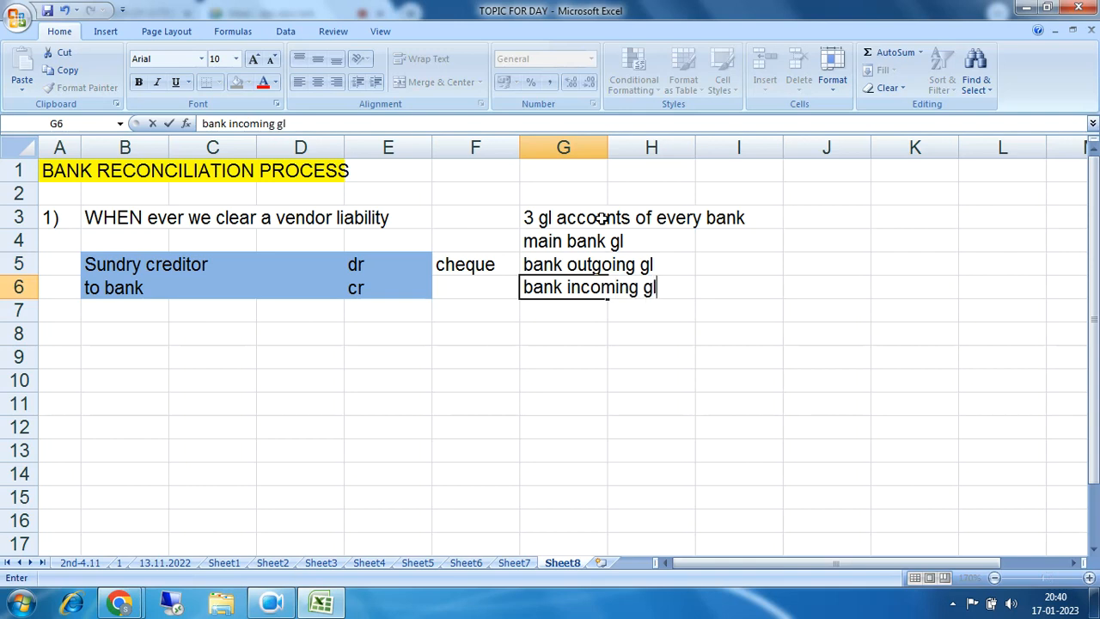
left_click(741, 335)
left_click_drag(542, 245, 672, 284)
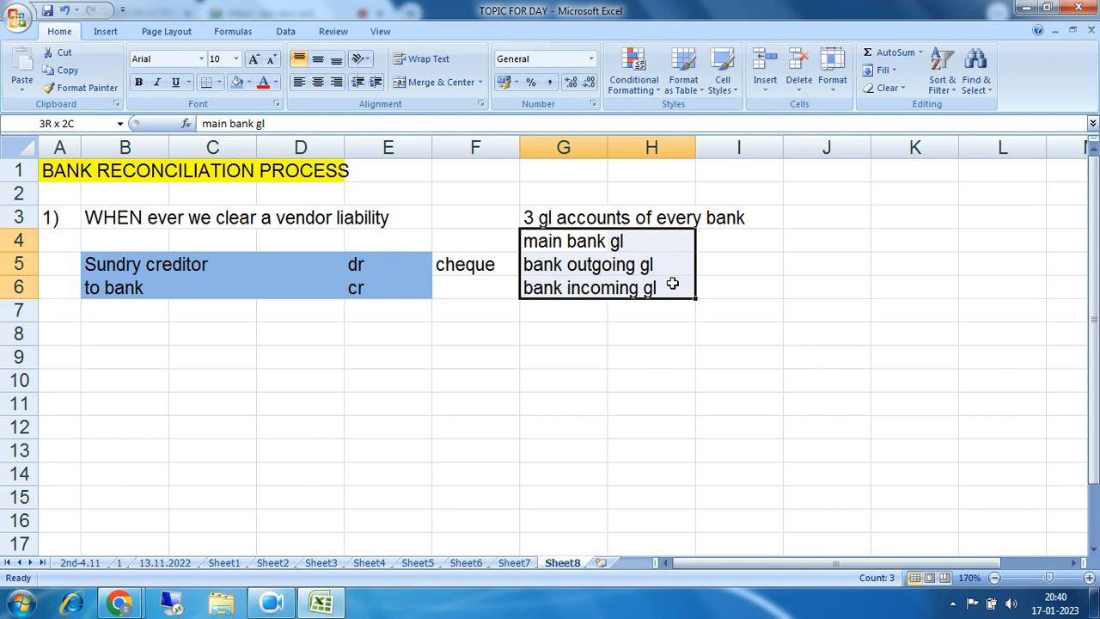
left_click_drag(539, 248, 707, 248)
left_click(565, 245)
left_click_drag(564, 245, 680, 241)
left_click_drag(532, 241, 669, 289)
left_click_drag(542, 243, 632, 242)
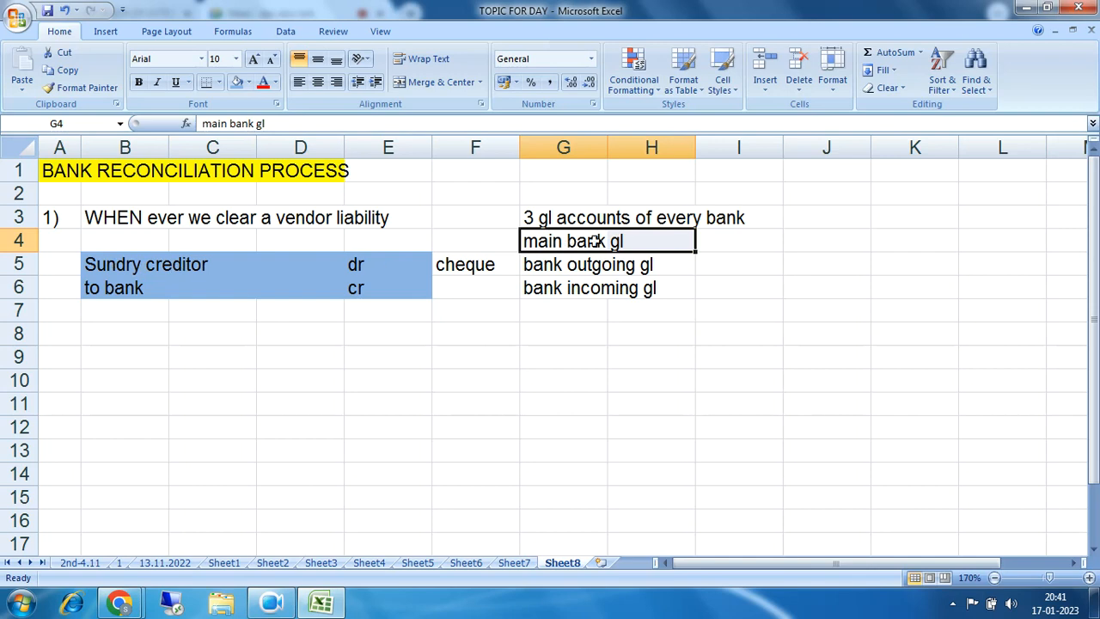
left_click_drag(530, 244, 670, 246)
left_click_drag(535, 240, 652, 283)
left_click(579, 244)
left_click_drag(579, 244, 658, 241)
left_click(530, 266)
left_click_drag(530, 266, 654, 266)
left_click_drag(549, 289, 650, 249)
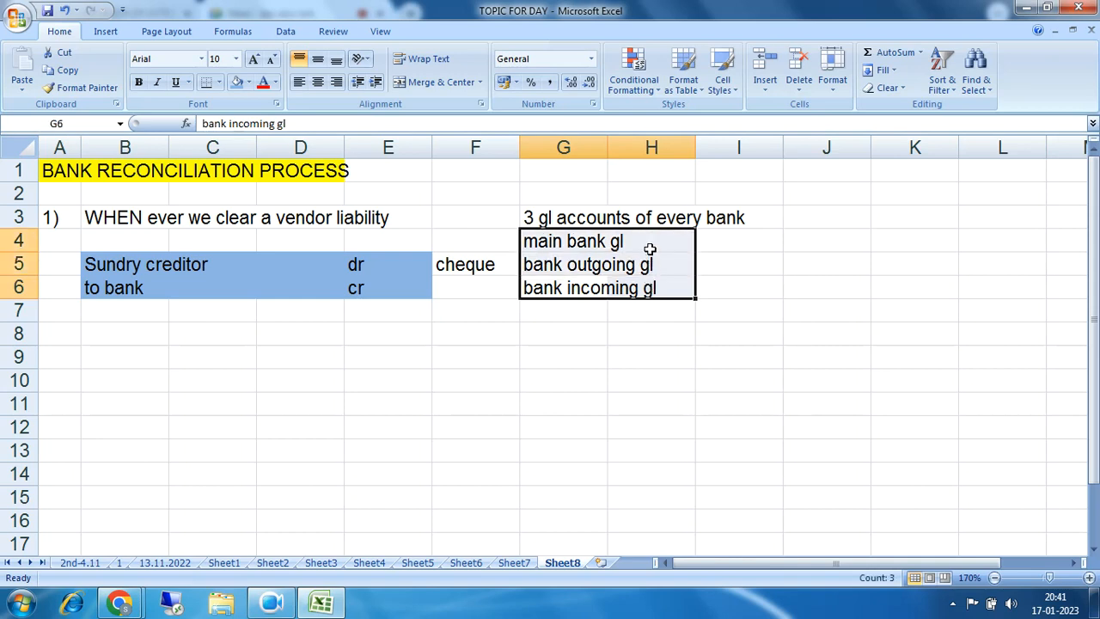
left_click(538, 243)
left_click_drag(582, 243, 654, 238)
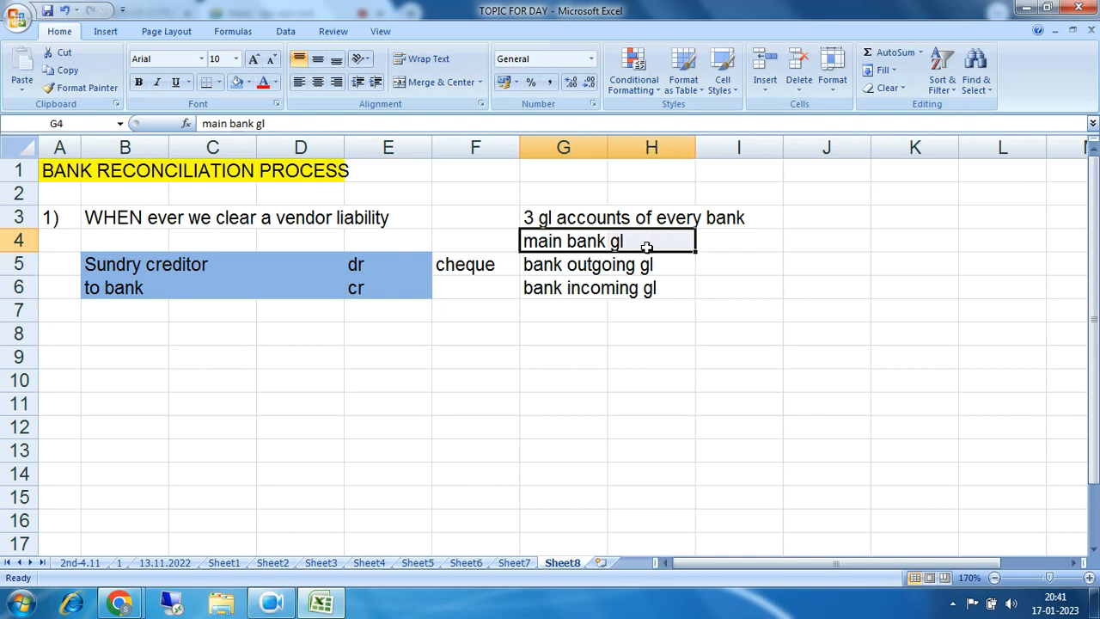
left_click_drag(538, 266, 650, 263)
left_click_drag(541, 290, 645, 289)
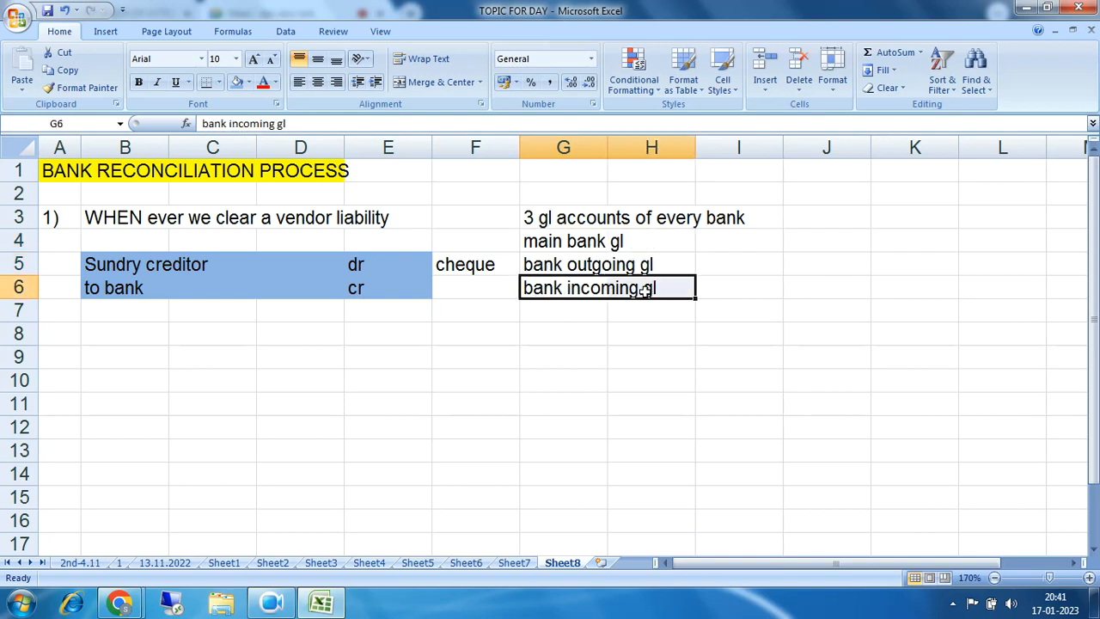
left_click_drag(100, 264, 363, 284)
left_click_drag(99, 270, 368, 263)
left_click_drag(90, 290, 365, 282)
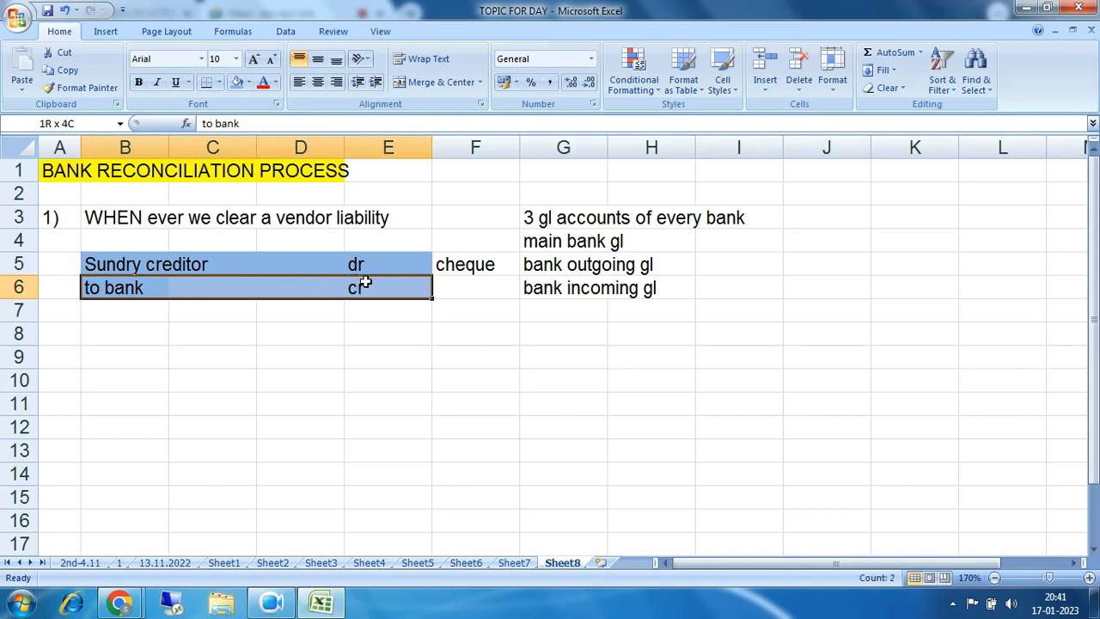
left_click(158, 288)
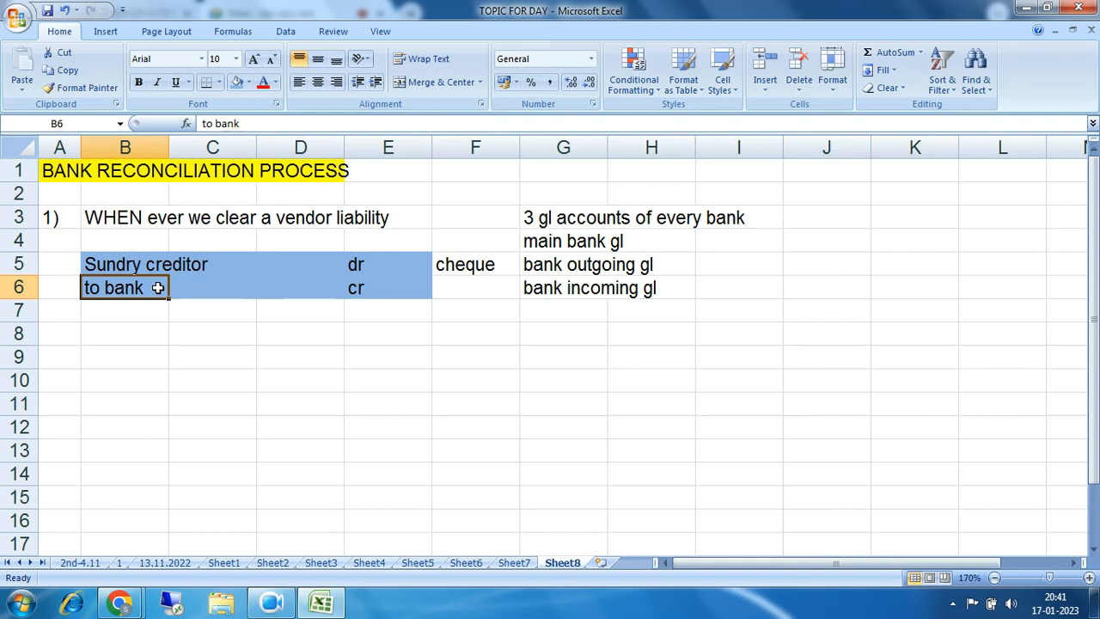
Step: Shorten B6 to 'to' and copy 'bank outgoing gl' from G5 into C6
type("to")
key("Tab")
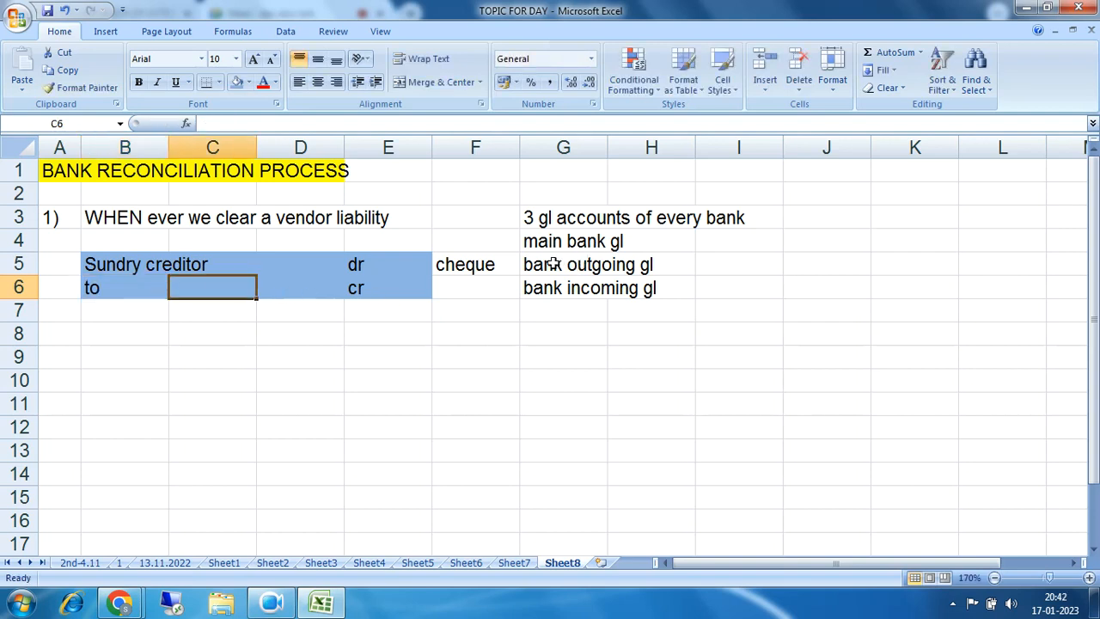
left_click_drag(555, 263, 681, 264)
key("ctrl+c")
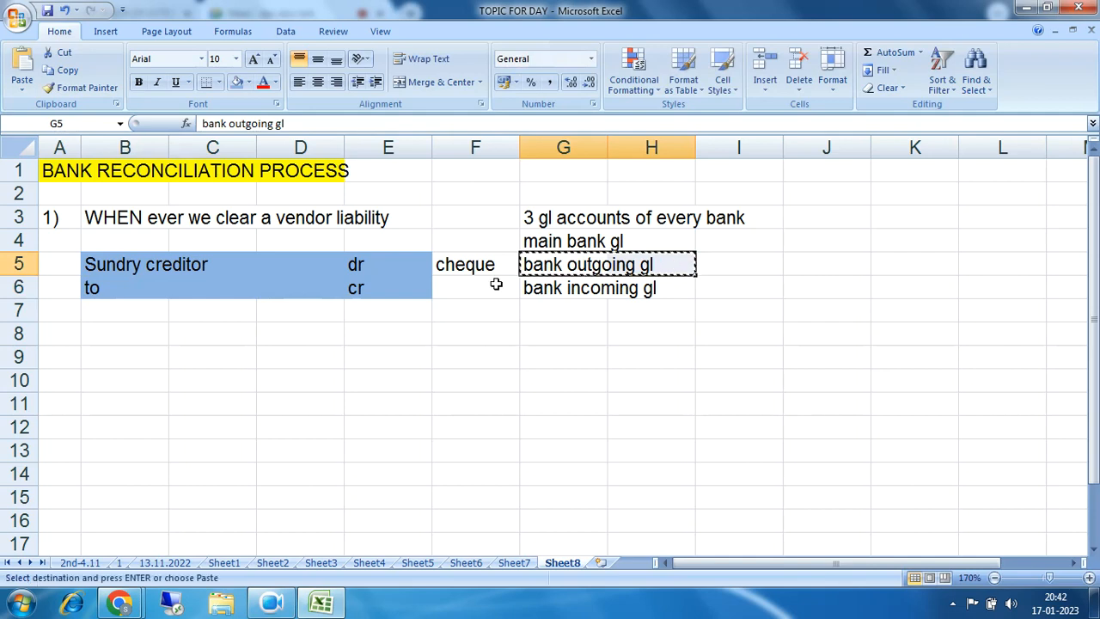
left_click(177, 289)
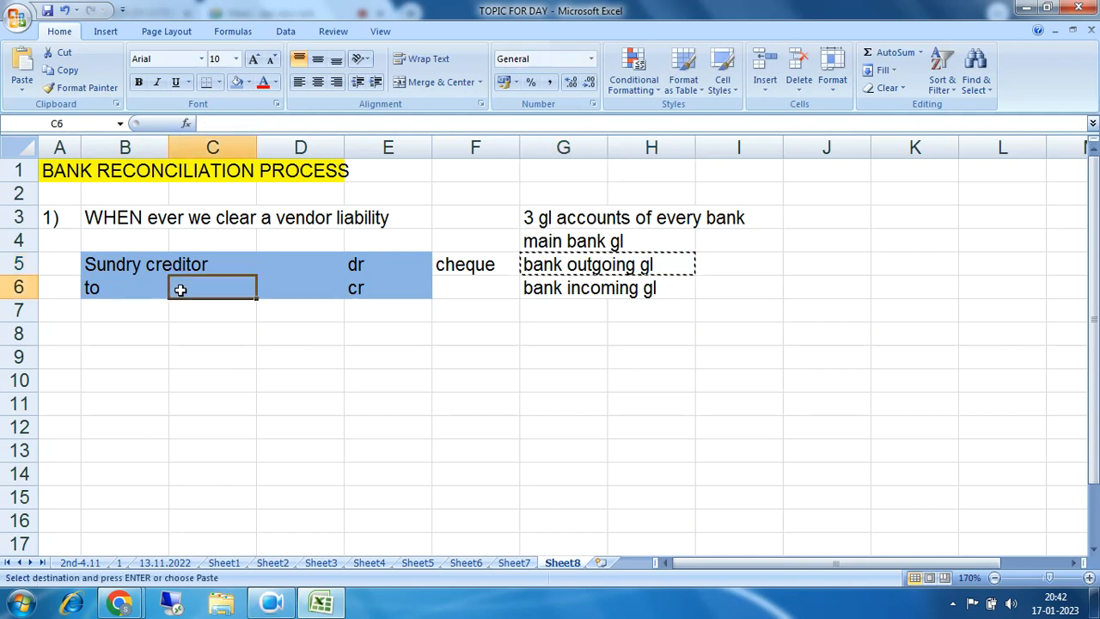
key("Return")
Step: Fill the credit line cells B6:D6 blue to match the entry
left_click(442, 373)
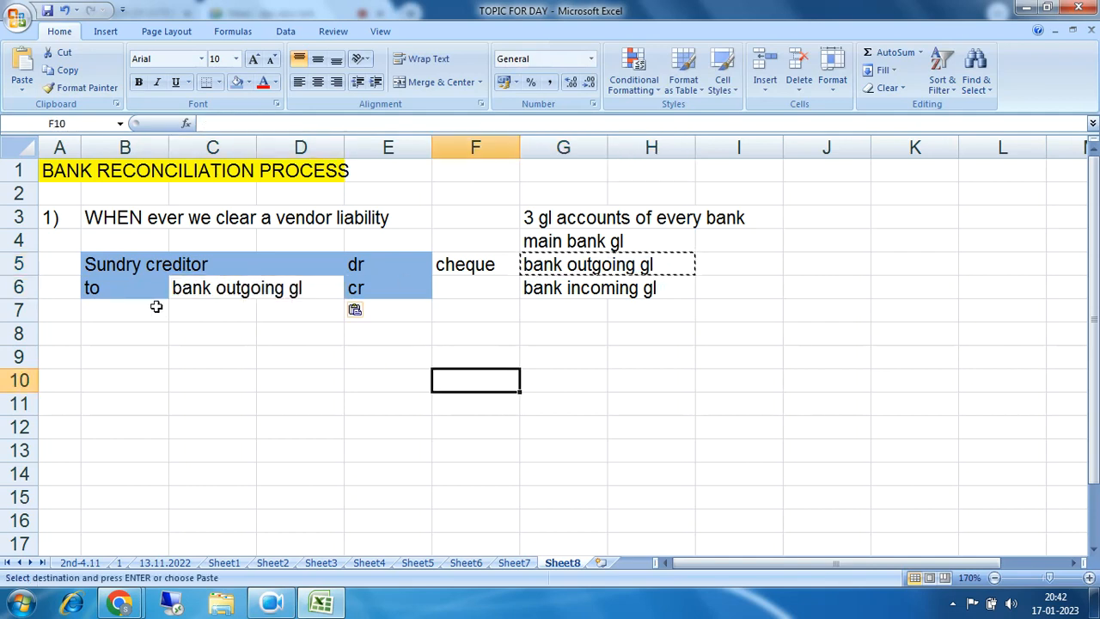
left_click(122, 294)
left_click_drag(122, 294, 295, 287)
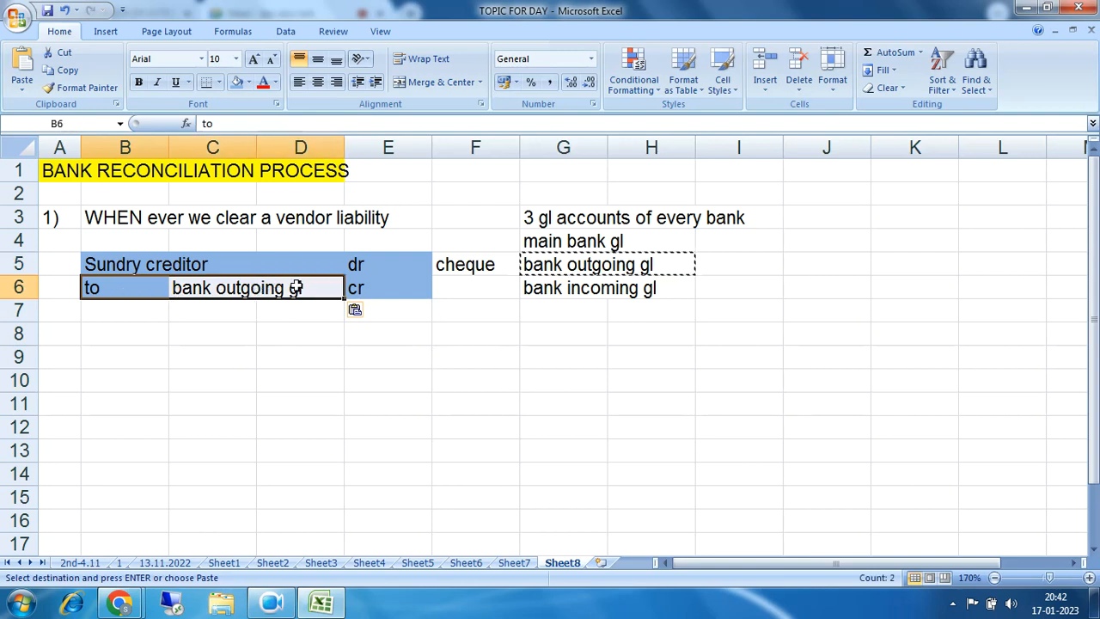
left_click(241, 87)
left_click(420, 358)
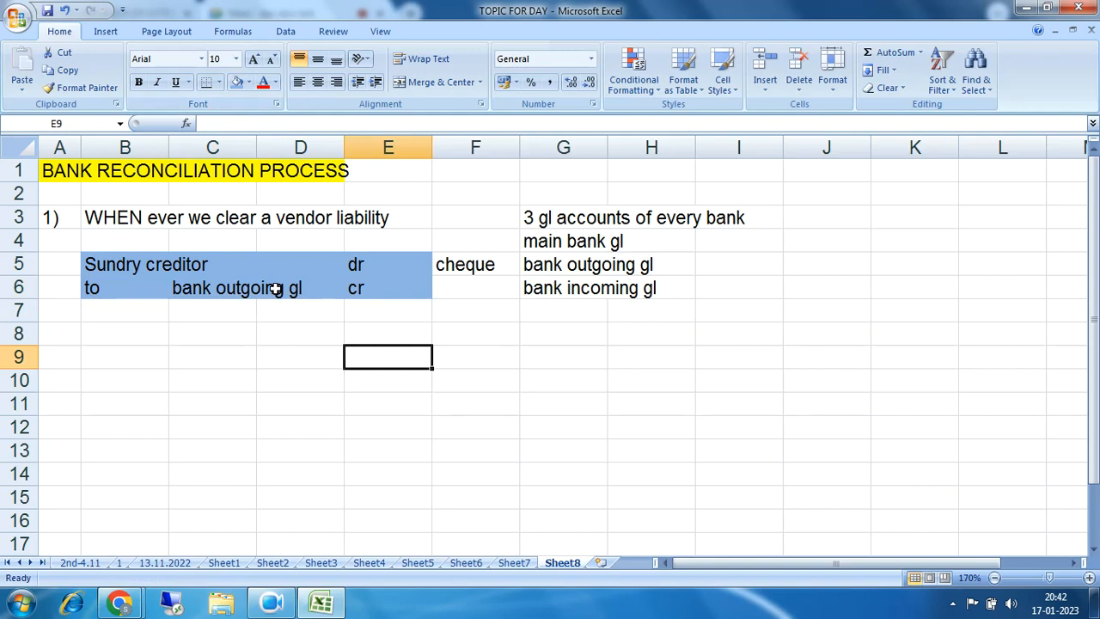
left_click(105, 294)
left_click_drag(141, 288, 260, 288)
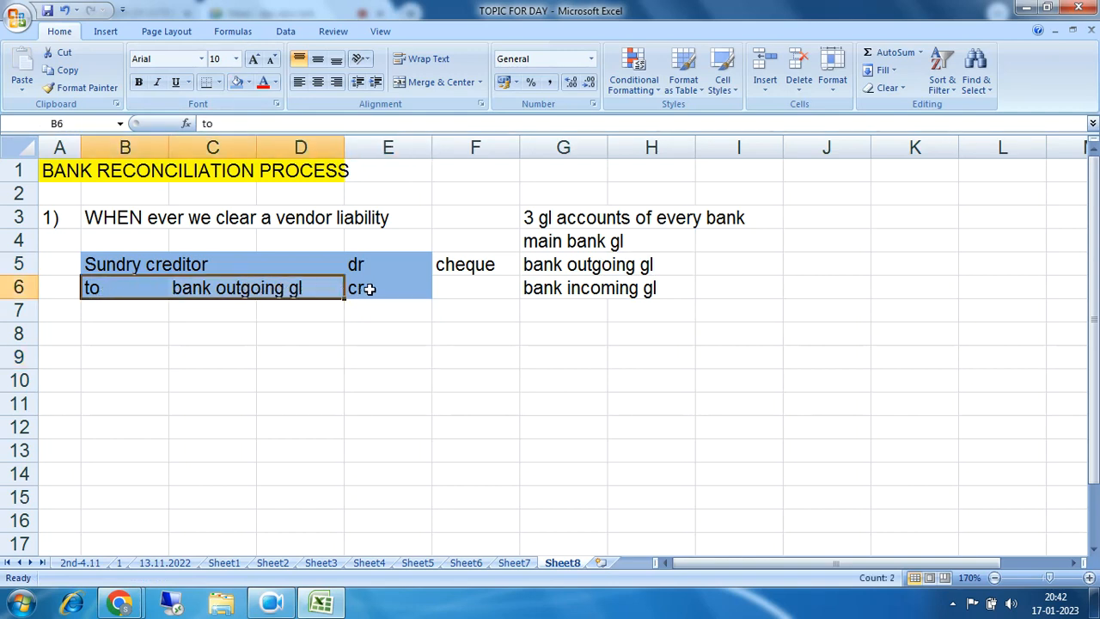
key("Tab")
left_click_drag(536, 241, 649, 244)
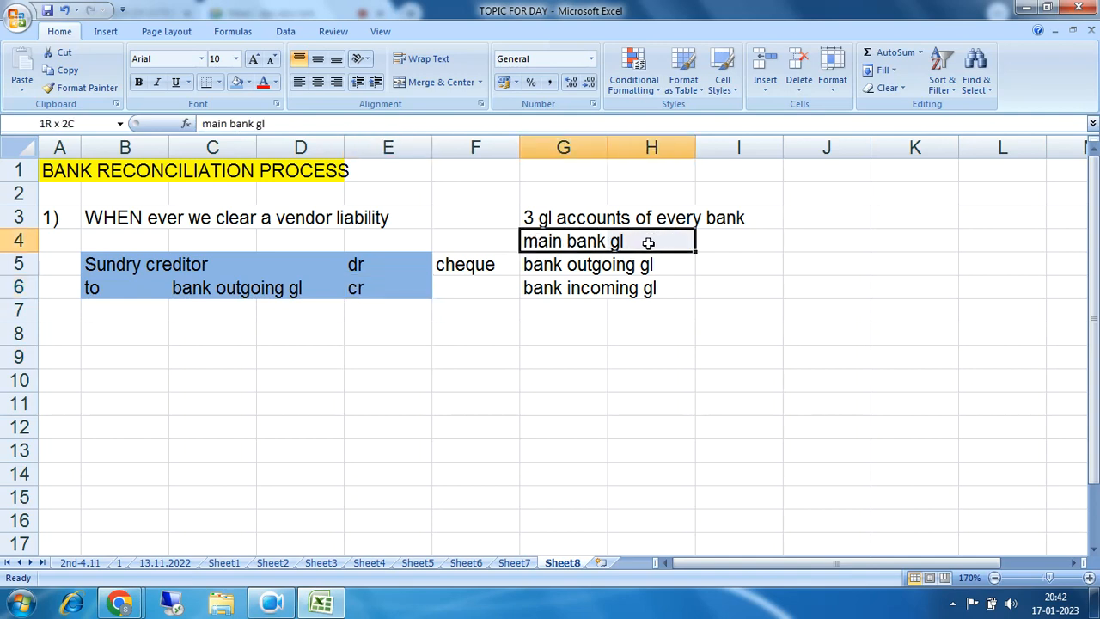
left_click_drag(648, 243, 653, 244)
left_click(533, 243)
left_click_drag(533, 241, 650, 241)
left_click_drag(525, 242, 627, 242)
left_click_drag(117, 265, 371, 288)
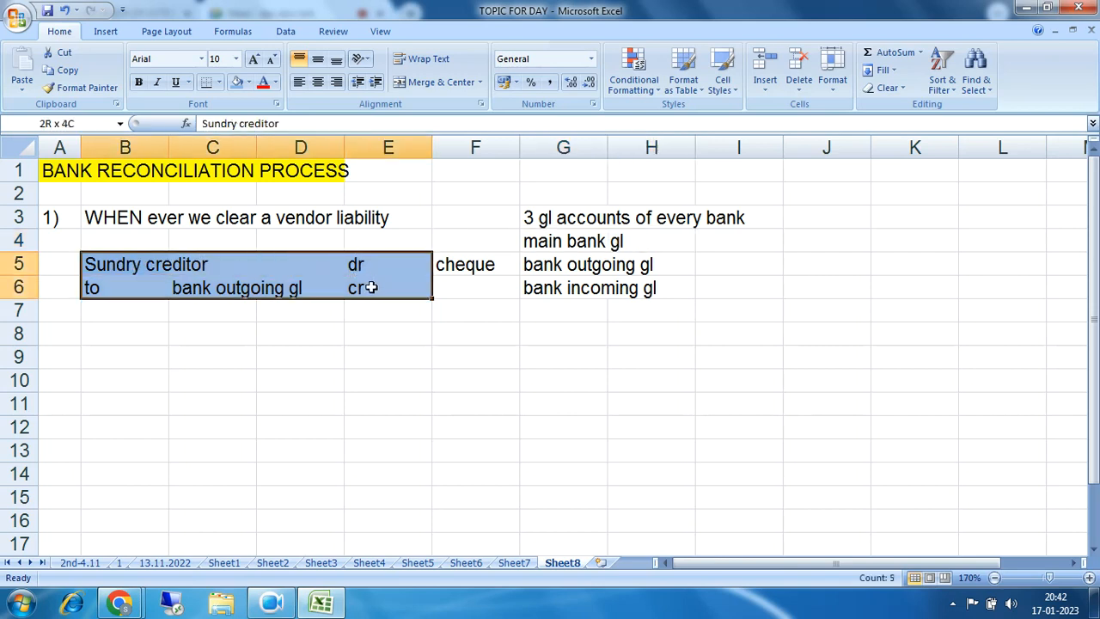
left_click_drag(370, 288, 371, 288)
Step: Highlight the journal entry, the main bank gl account and each entry line while explaining
left_click(141, 268)
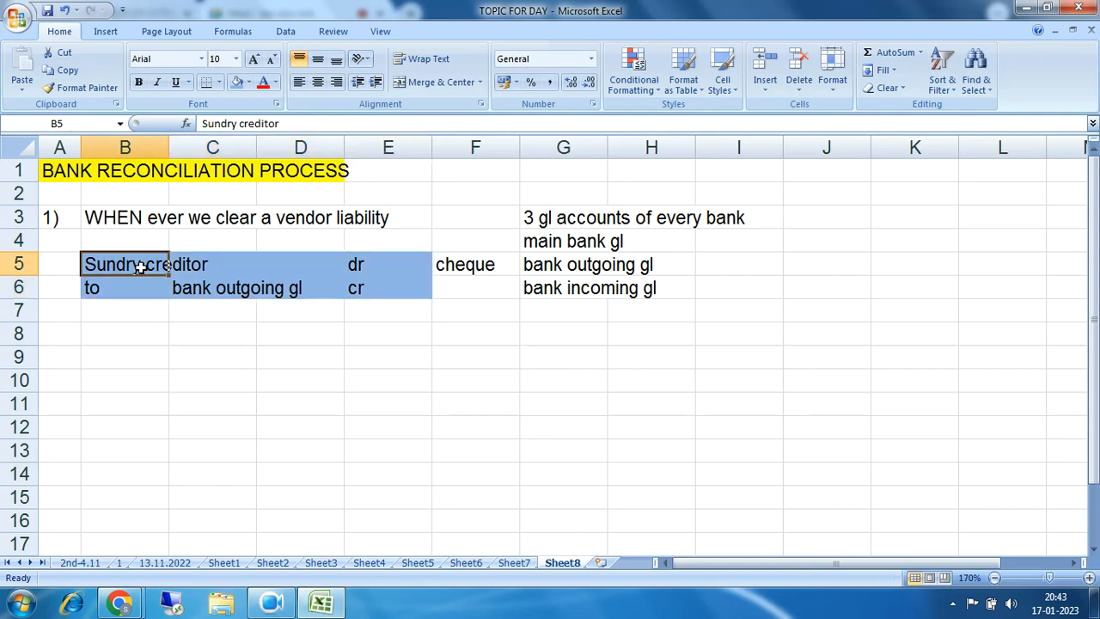
left_click_drag(141, 268, 365, 290)
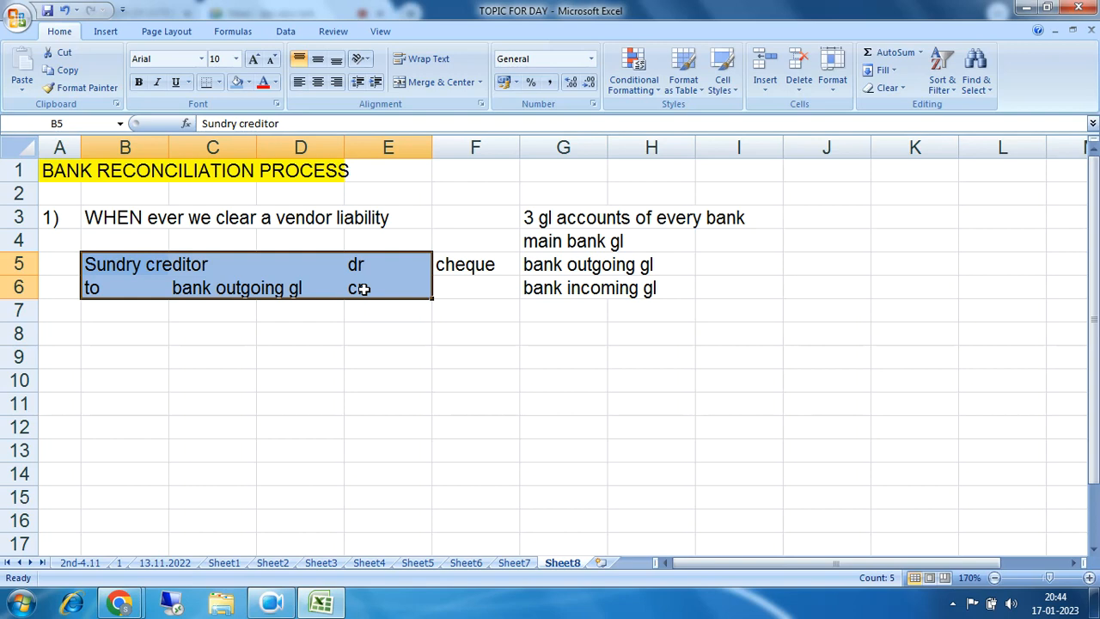
left_click_drag(526, 245, 649, 239)
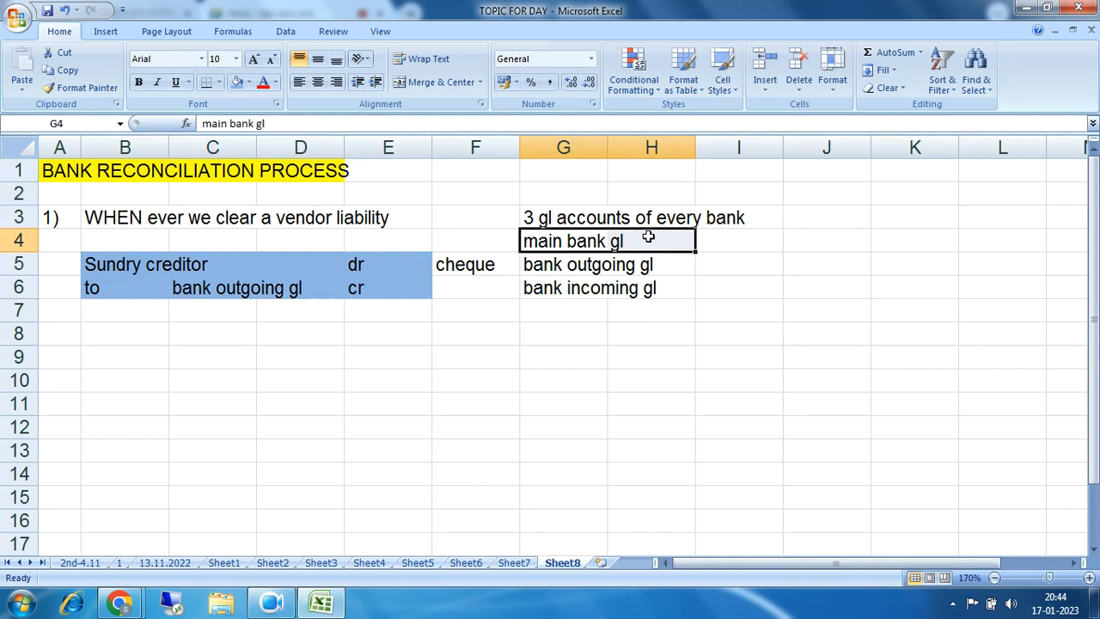
left_click_drag(101, 266, 364, 278)
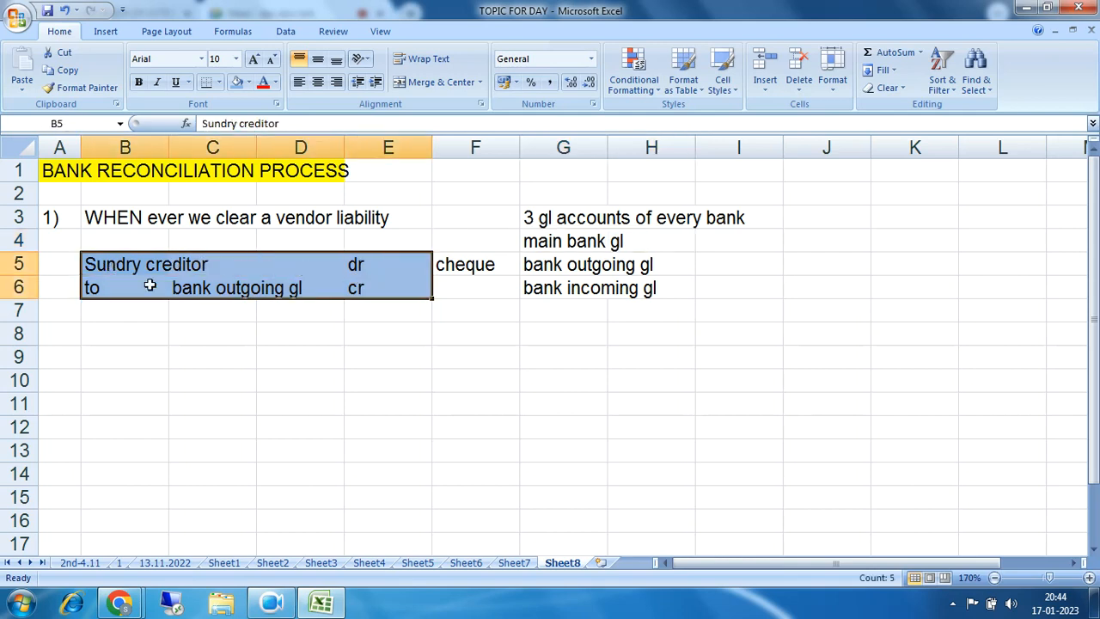
left_click_drag(91, 287, 307, 290)
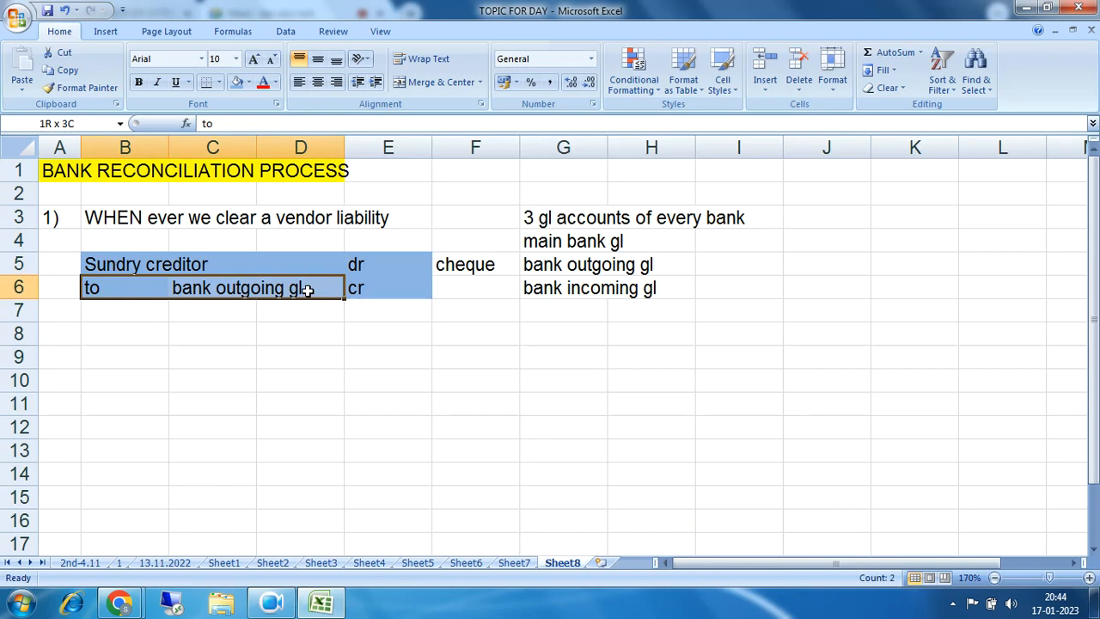
left_click(101, 291)
left_click_drag(100, 291, 301, 289)
left_click_drag(92, 289, 287, 289)
left_click_drag(103, 268, 356, 263)
left_click(103, 288)
left_click_drag(103, 288, 355, 288)
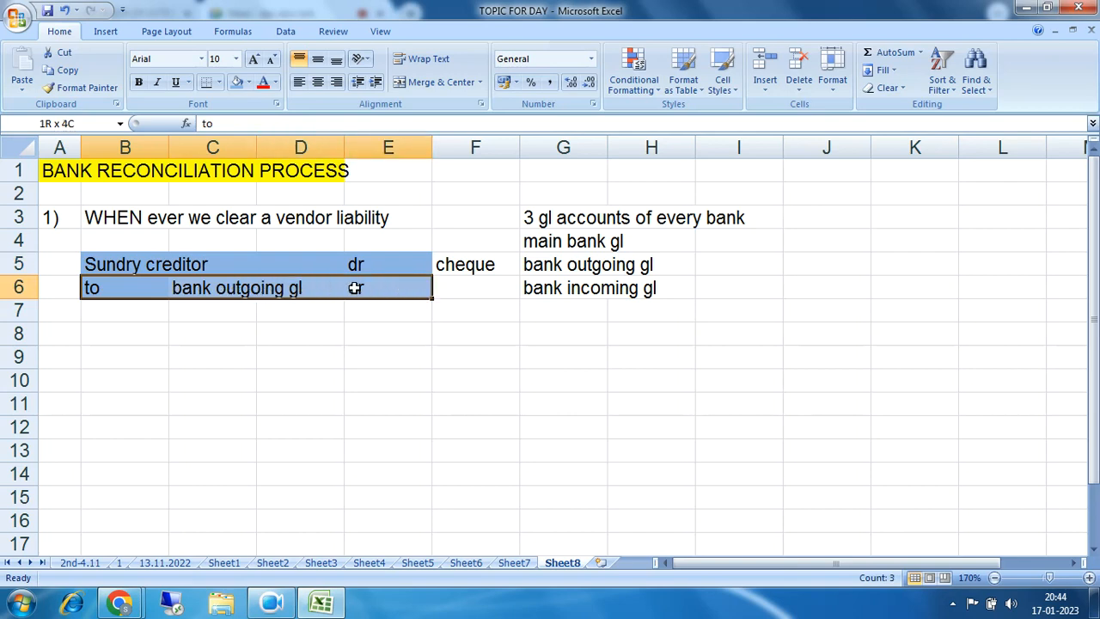
Step: Label the first journal entry a) in cell A5
left_click(49, 265, "ctrl")
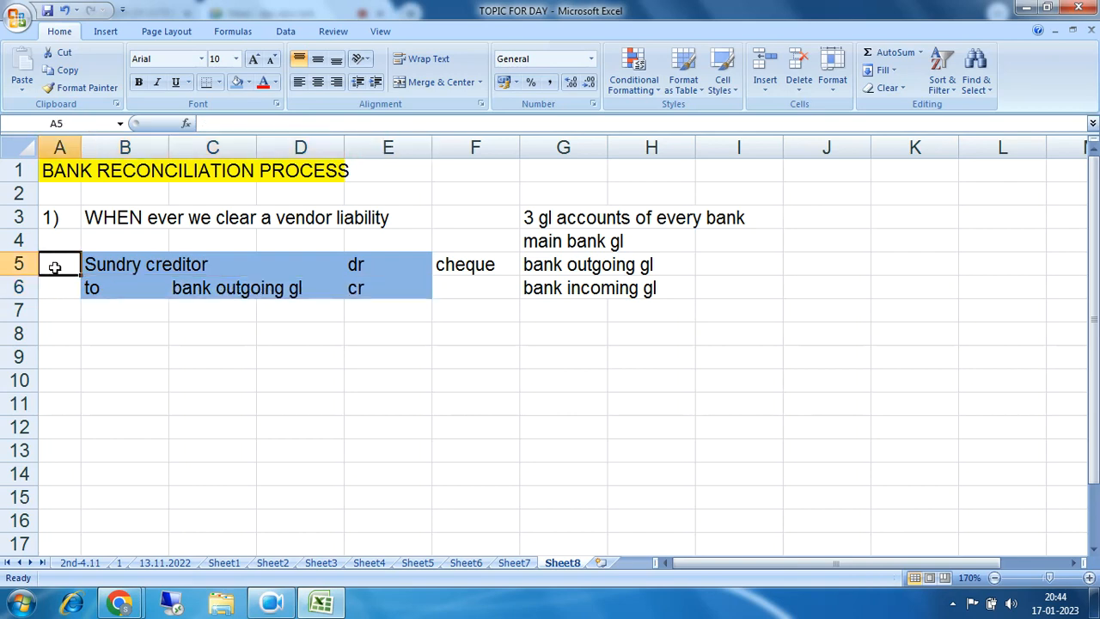
type("a)")
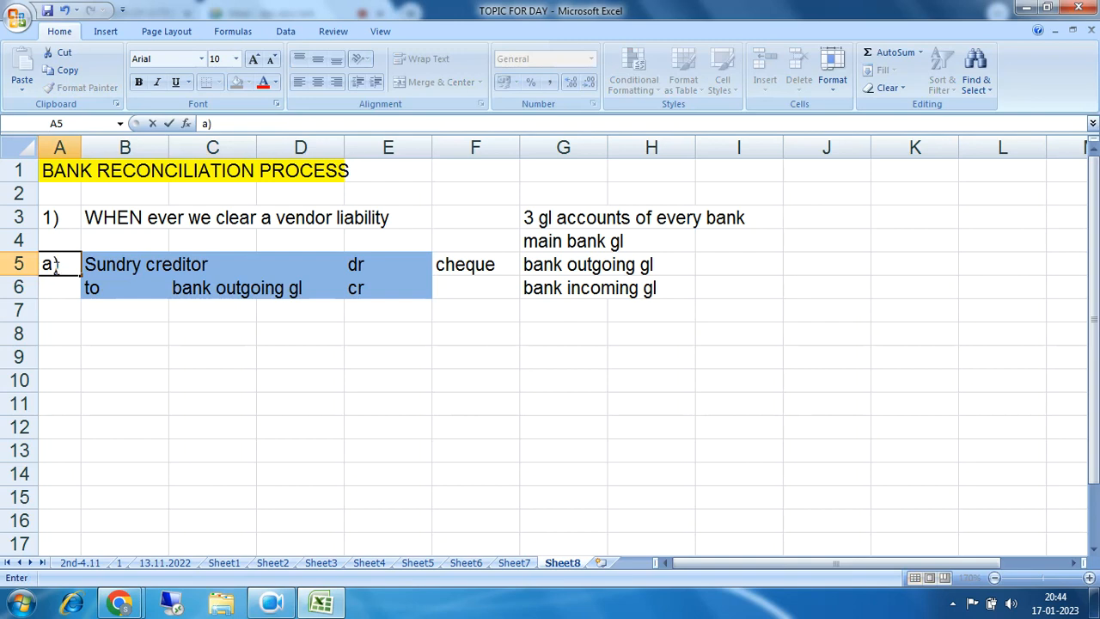
key("Return")
key("Return")
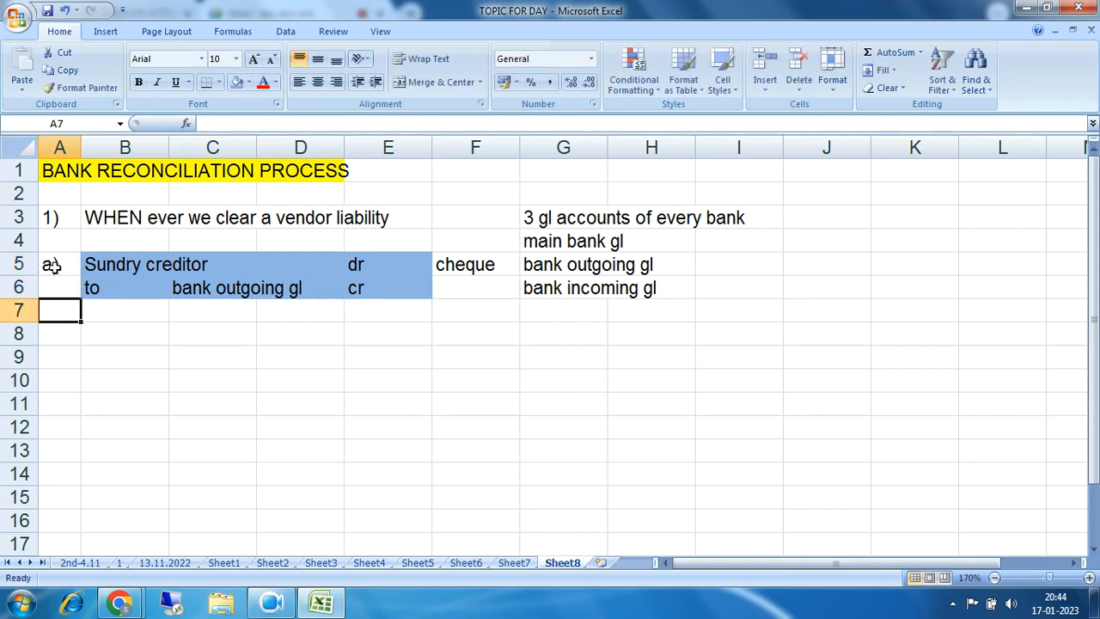
Step: Type a b) label and copy the bank outgoing gl cr line into row 8
type("b")
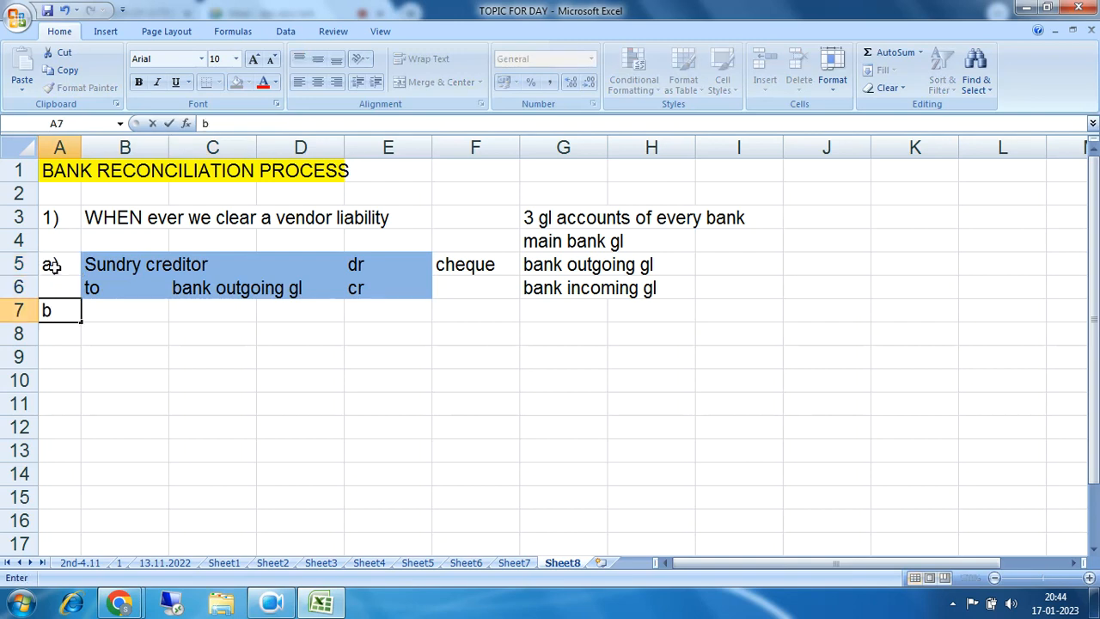
type(")")
key("Tab")
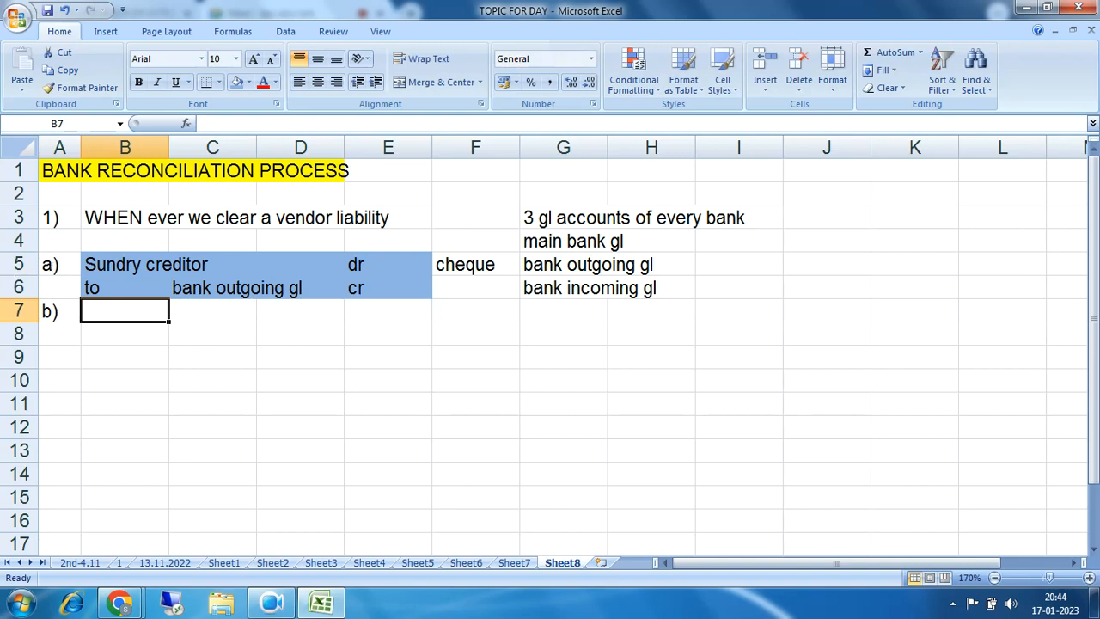
left_click(203, 289)
left_click_drag(203, 288, 352, 286)
key("ctrl+c")
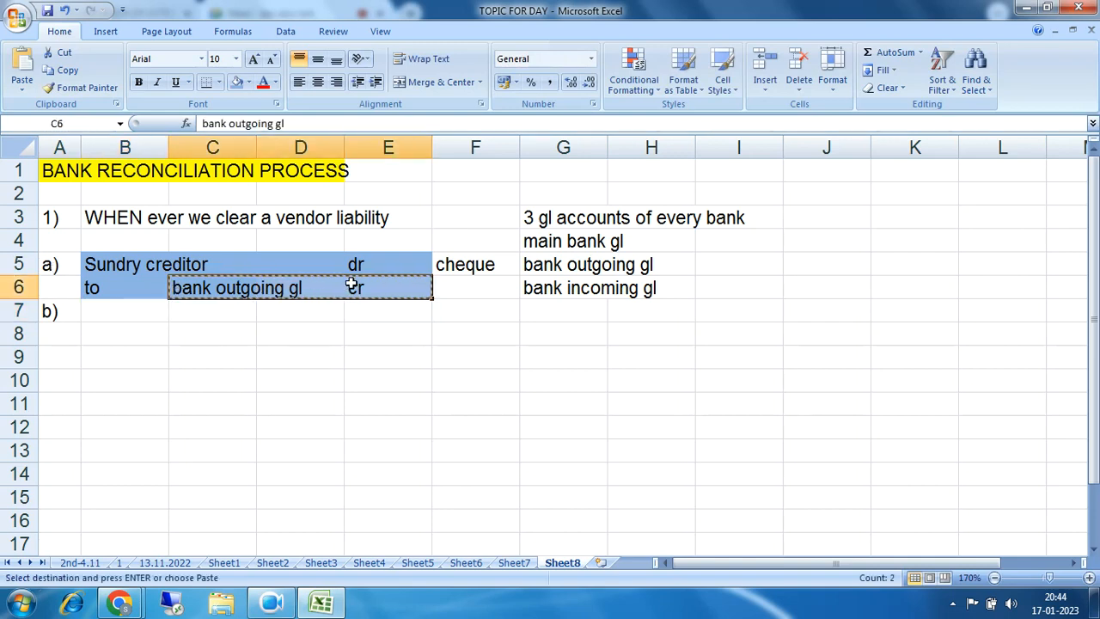
left_click(176, 332)
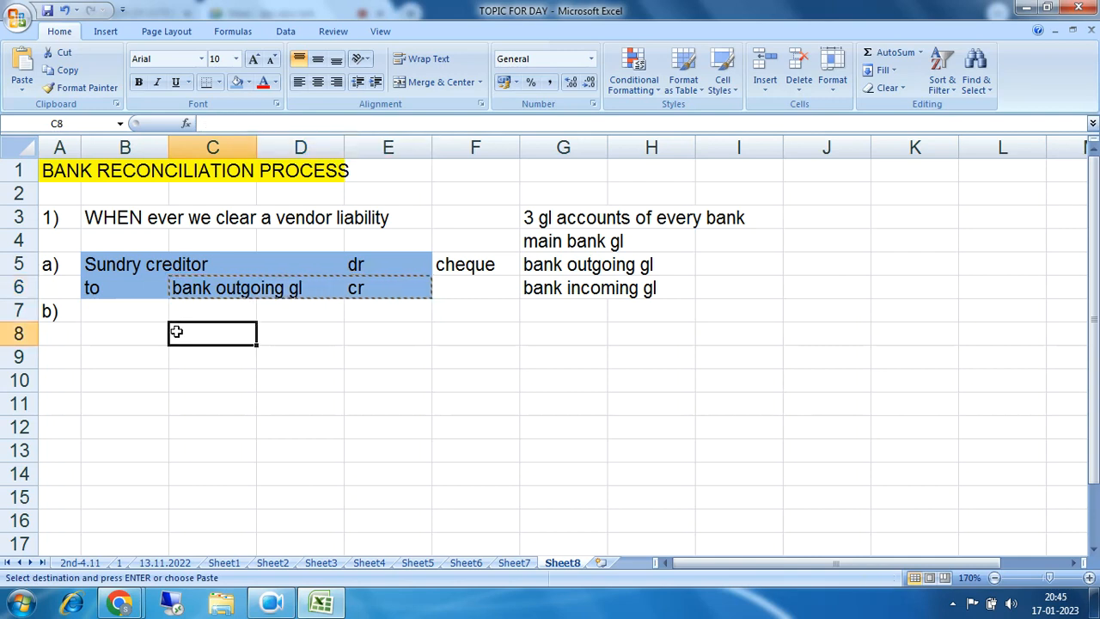
key("ctrl+v")
left_click(312, 383)
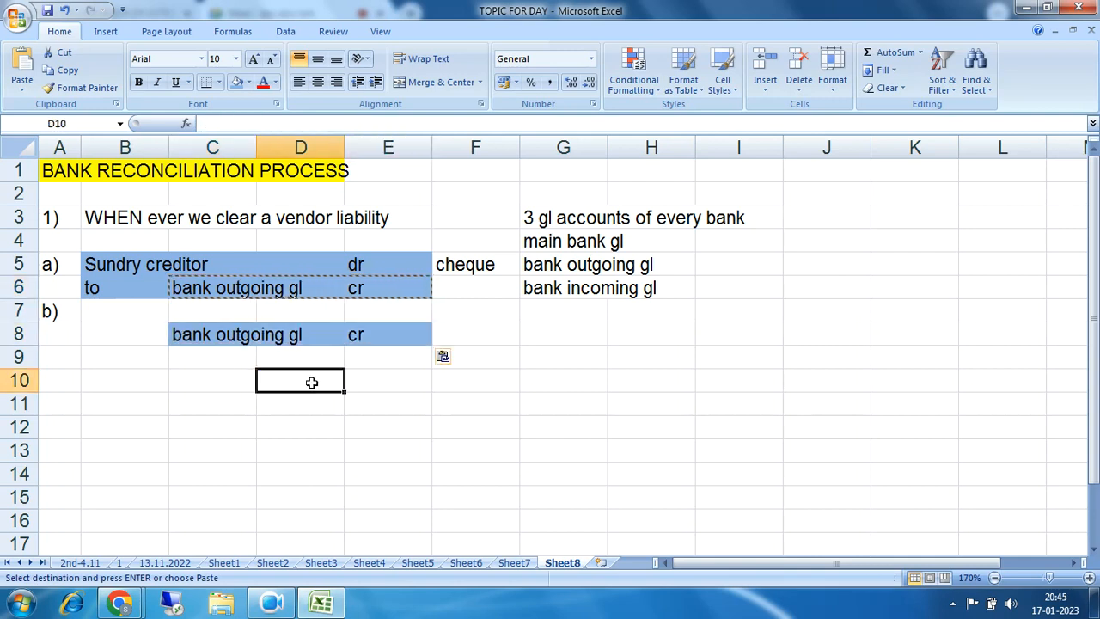
Step: Change row 8 to dr and add 'to main bank account' with cr in row 9
left_click(370, 337)
type("dr")
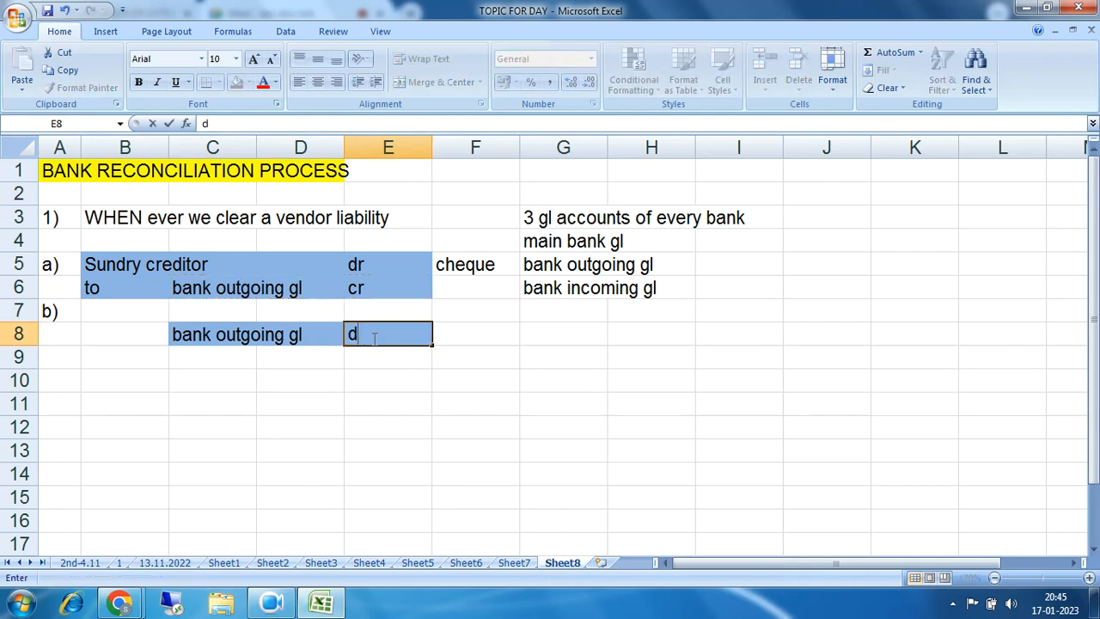
key("Return")
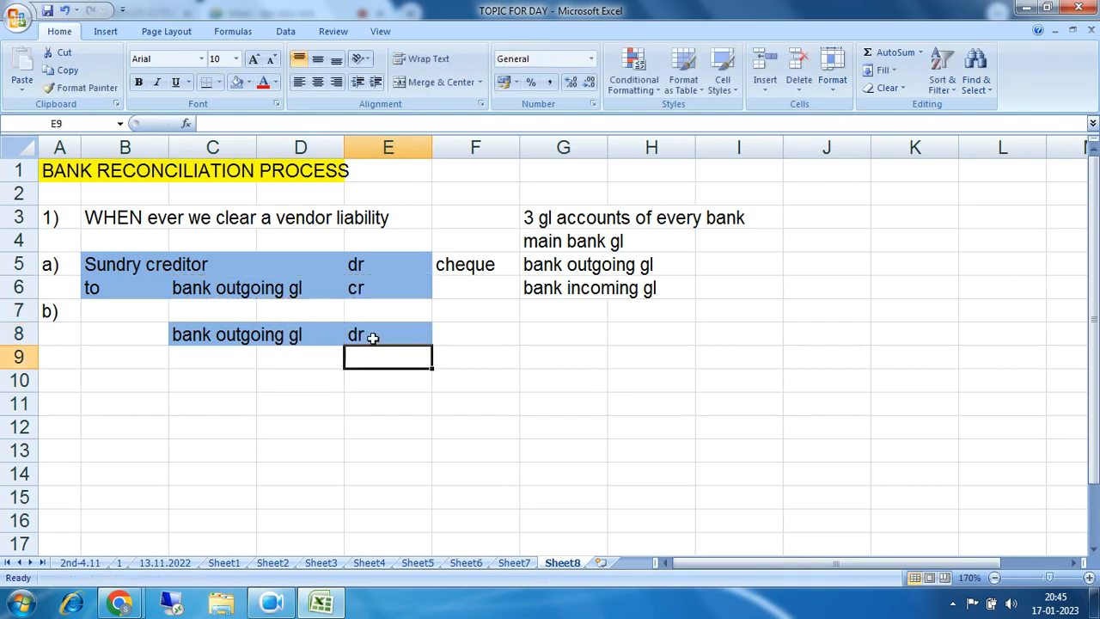
key("Left")
key("Left")
type("to")
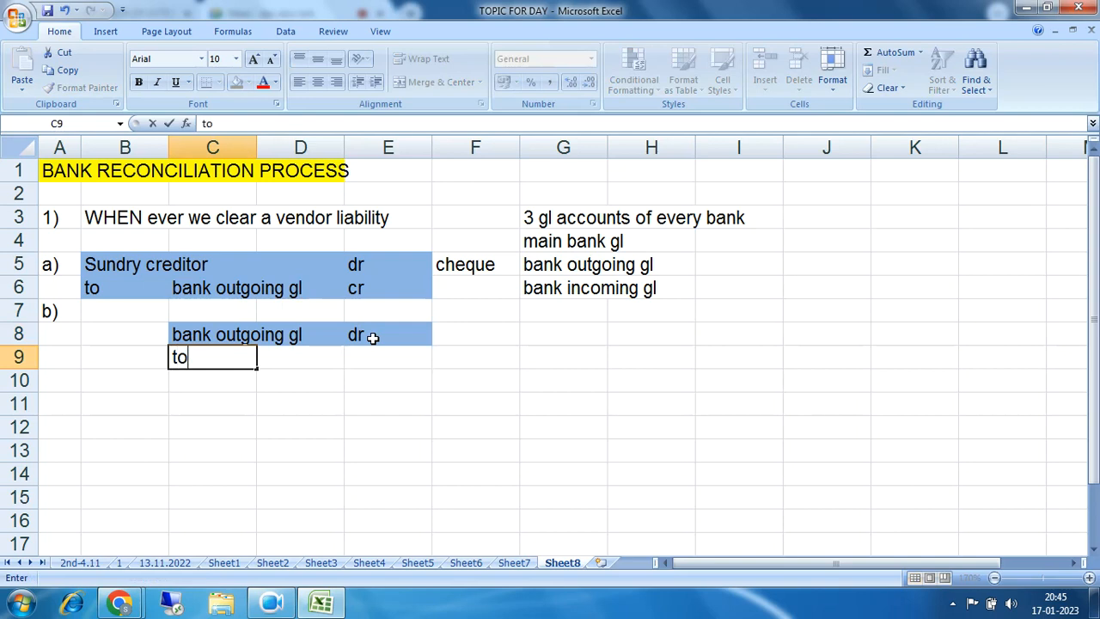
type(" main bank accou")
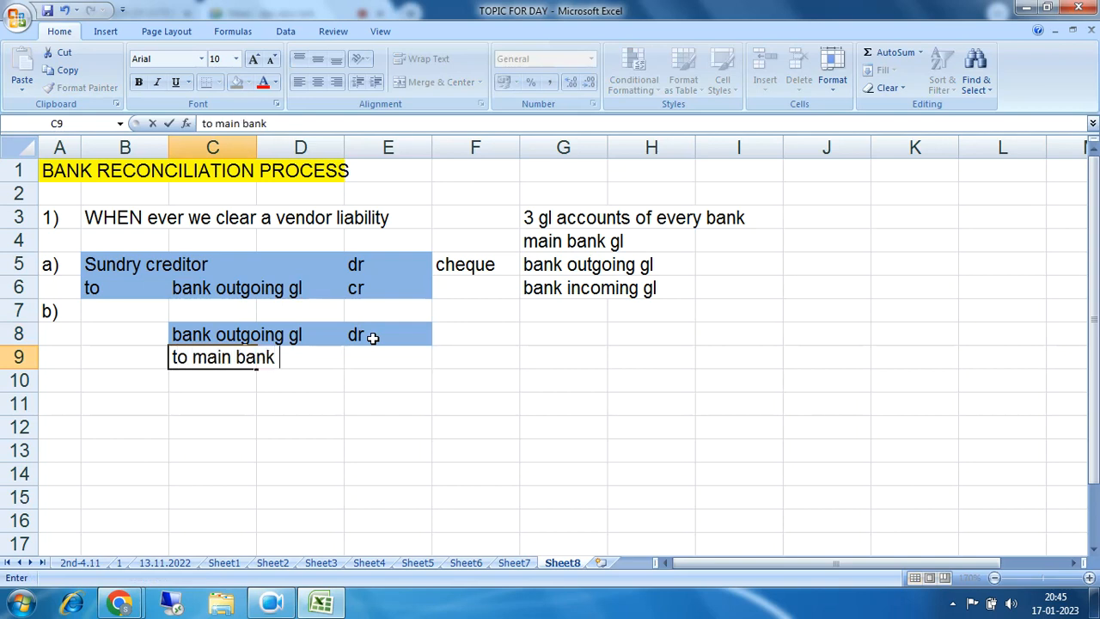
type("nt")
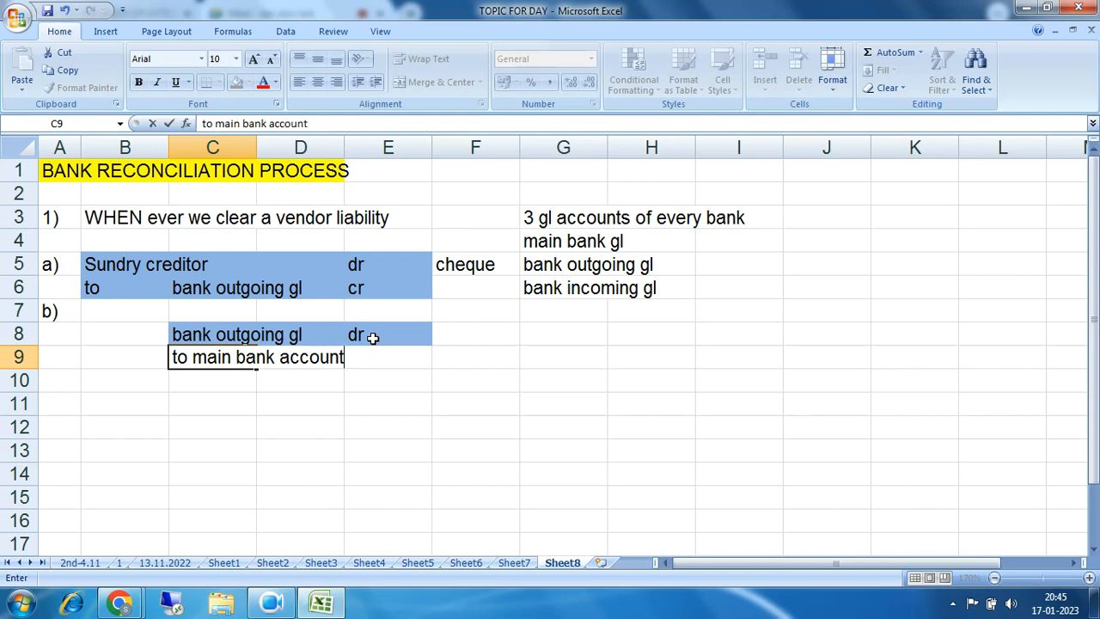
key("Tab")
key("Tab")
type("cr")
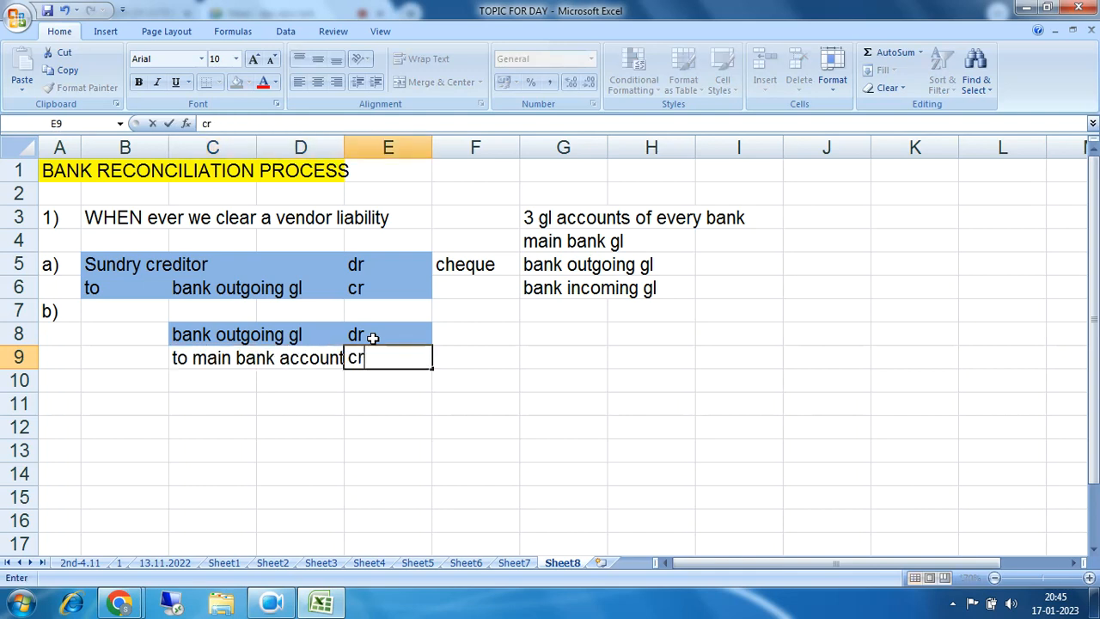
key("Return")
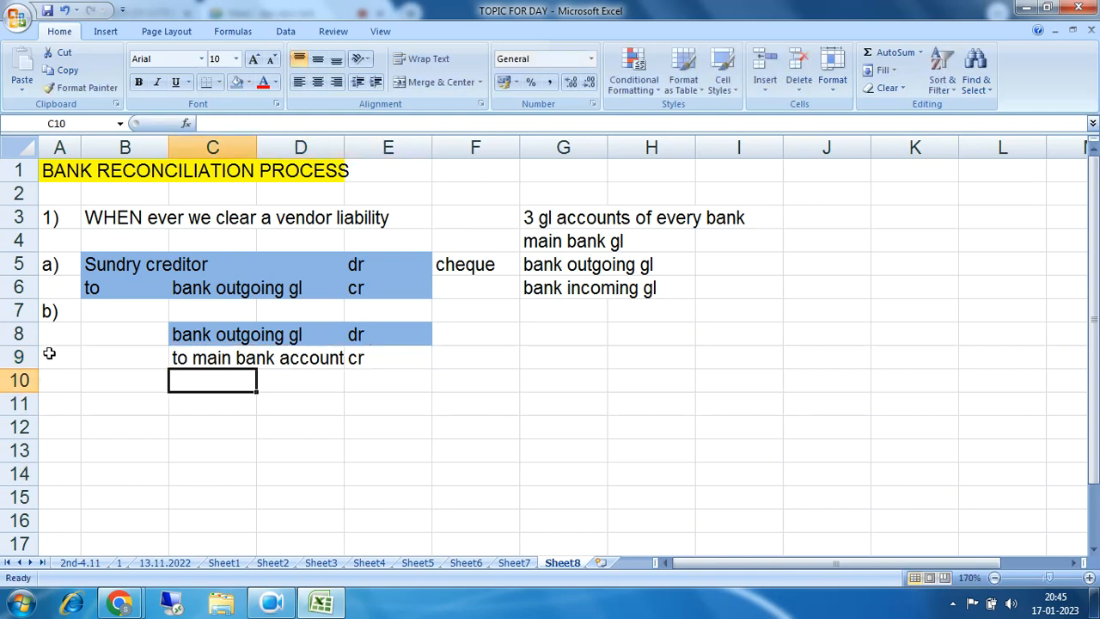
Step: Move the b) label from A7 down to A8
left_click(49, 313)
key("Delete")
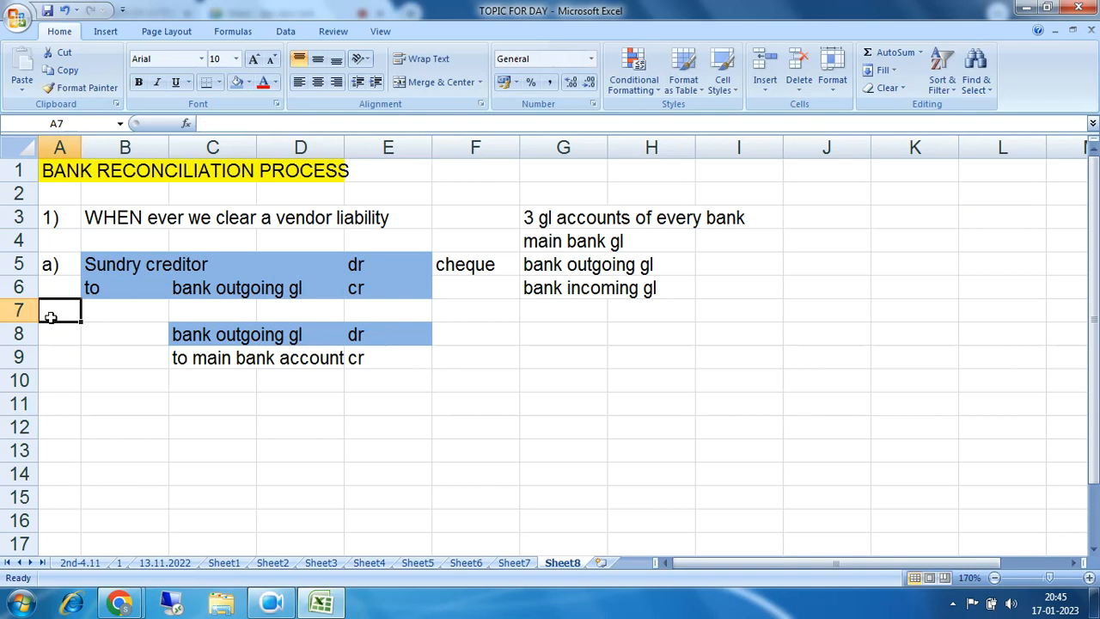
key("Down")
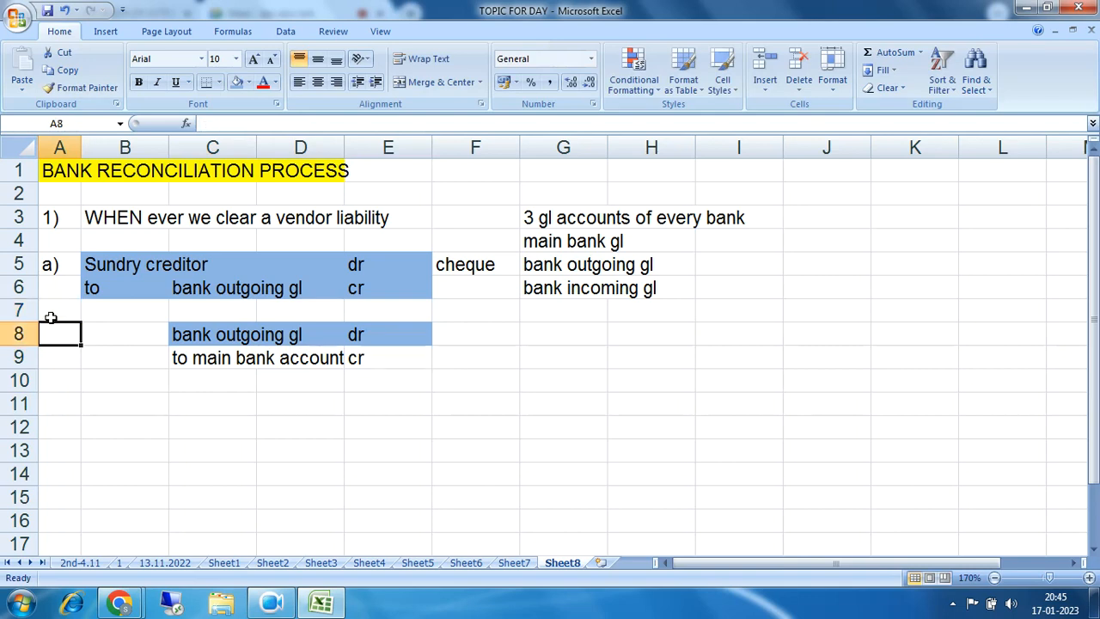
type("b)")
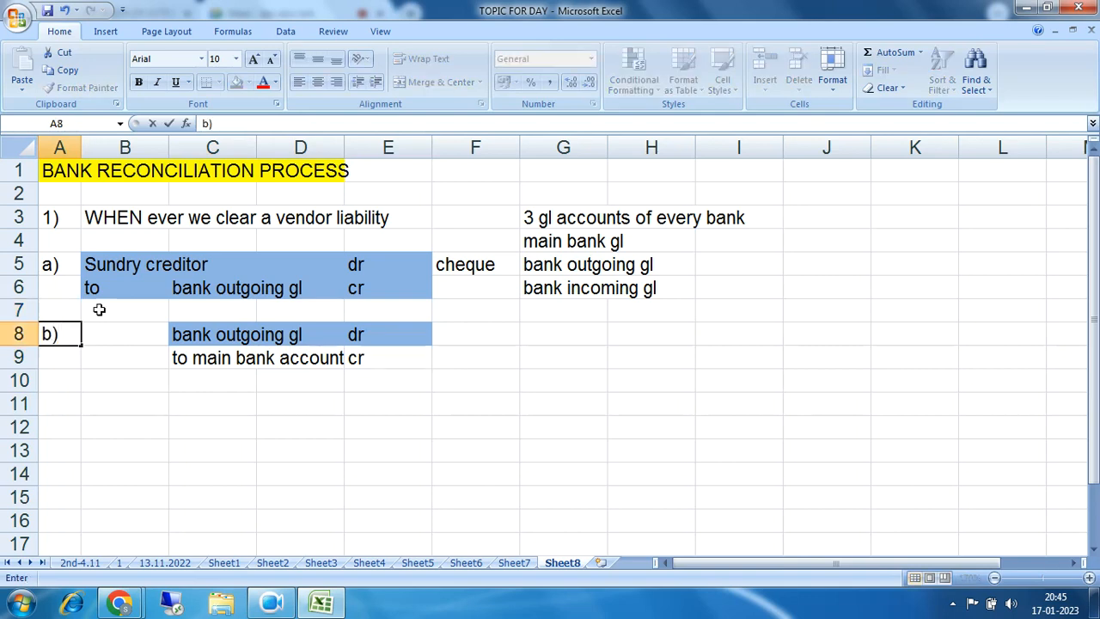
left_click(279, 417)
Step: Fill the item b block B8:E9 light blue and the item a block B5:E6 light green
left_click_drag(118, 327, 401, 351)
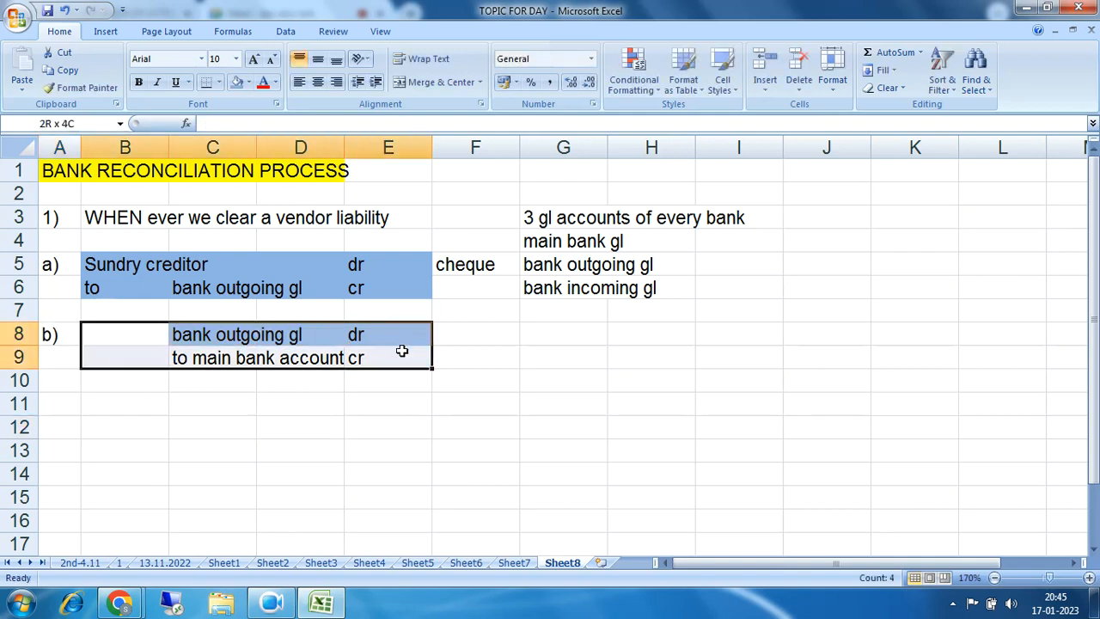
left_click(237, 82)
left_click_drag(108, 263, 409, 282)
left_click(248, 82)
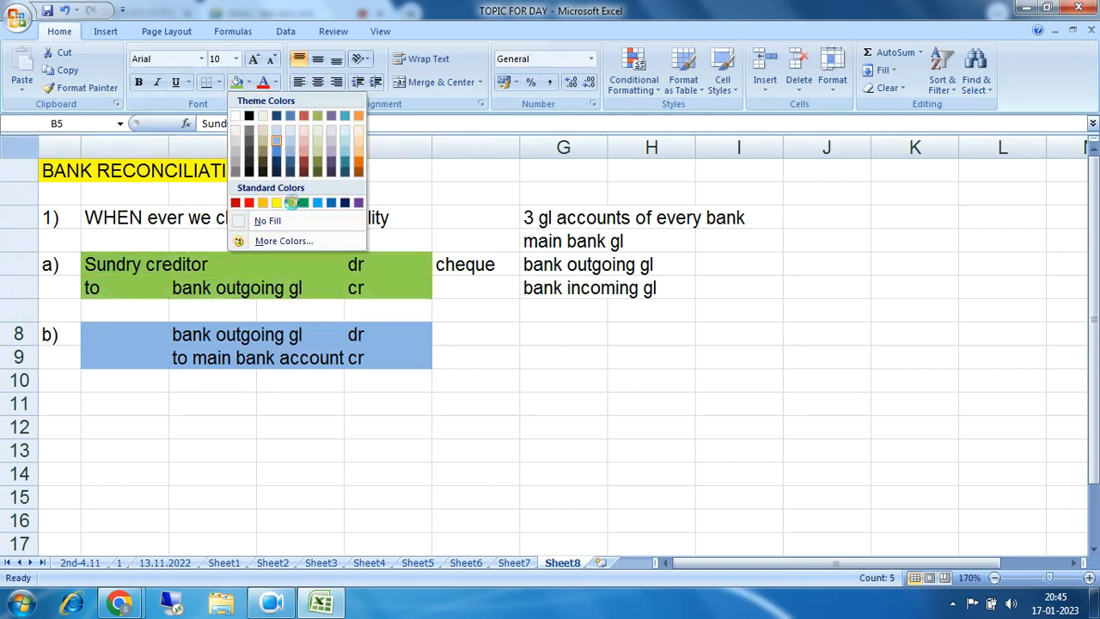
left_click(290, 204)
left_click(501, 401)
left_click_drag(103, 332, 328, 333)
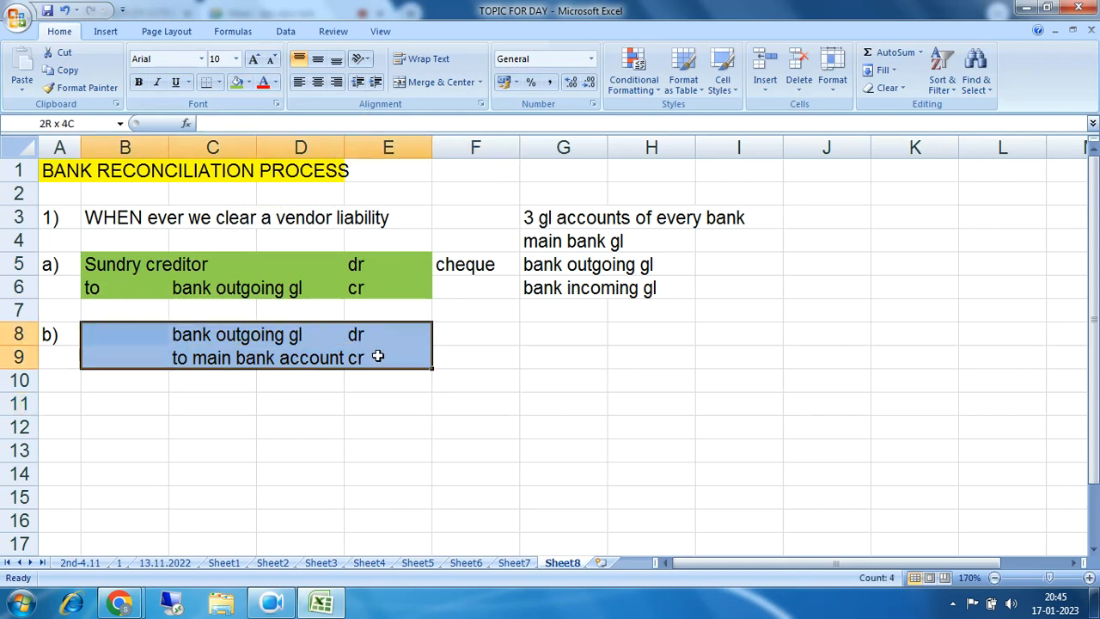
left_click_drag(377, 356, 378, 356)
Step: Enter the note 'on the very date when we prepare the bank reco' in F8
left_click(492, 341)
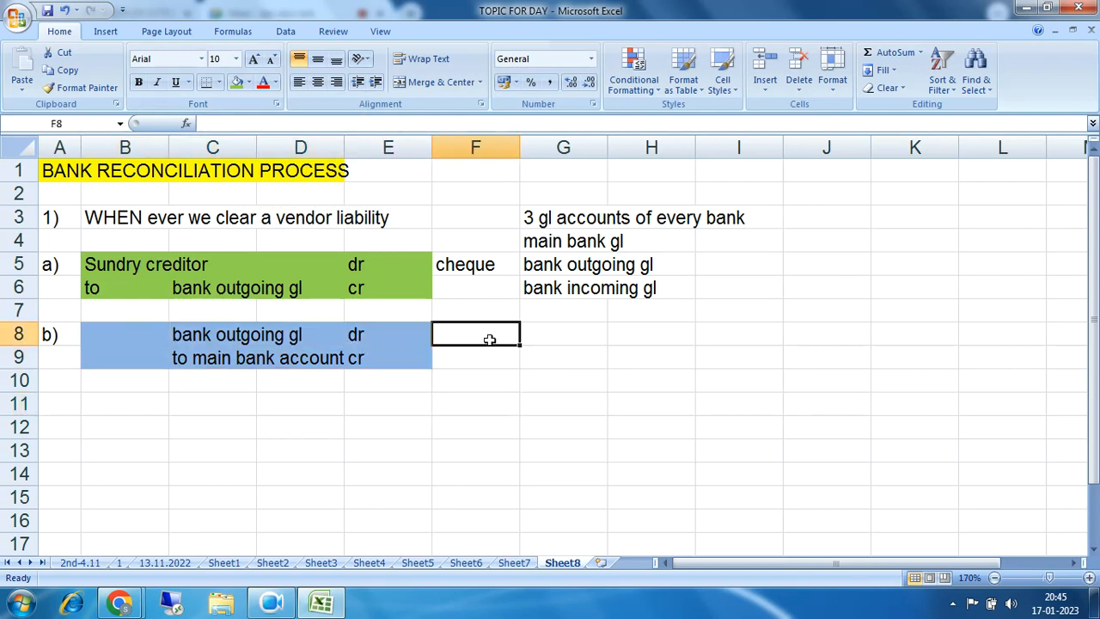
type("on the ")
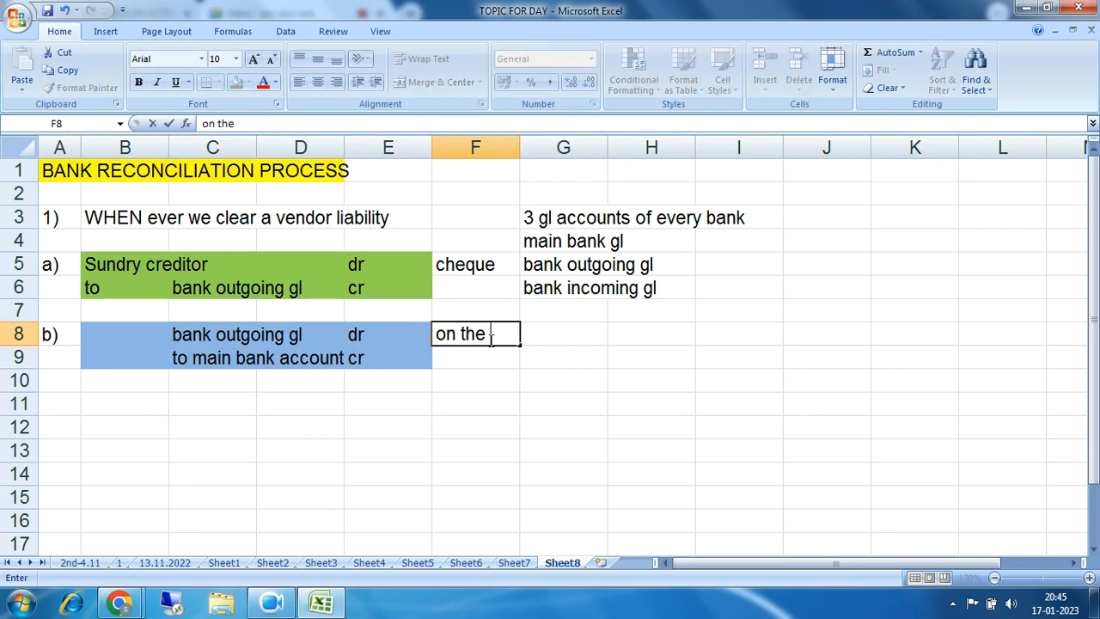
type("very date ")
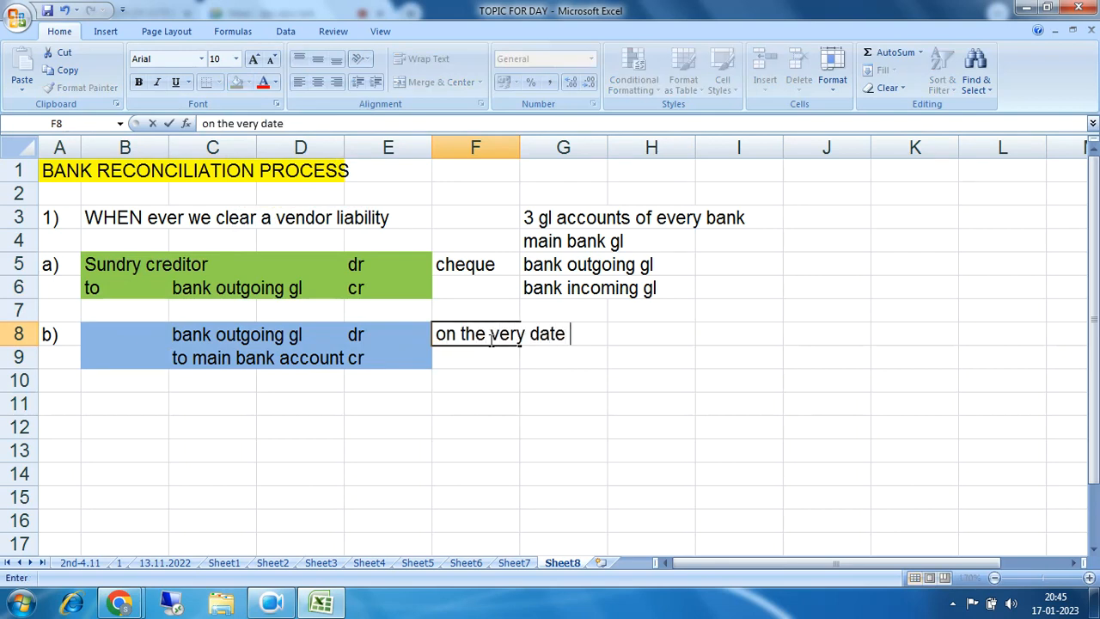
type("when we ")
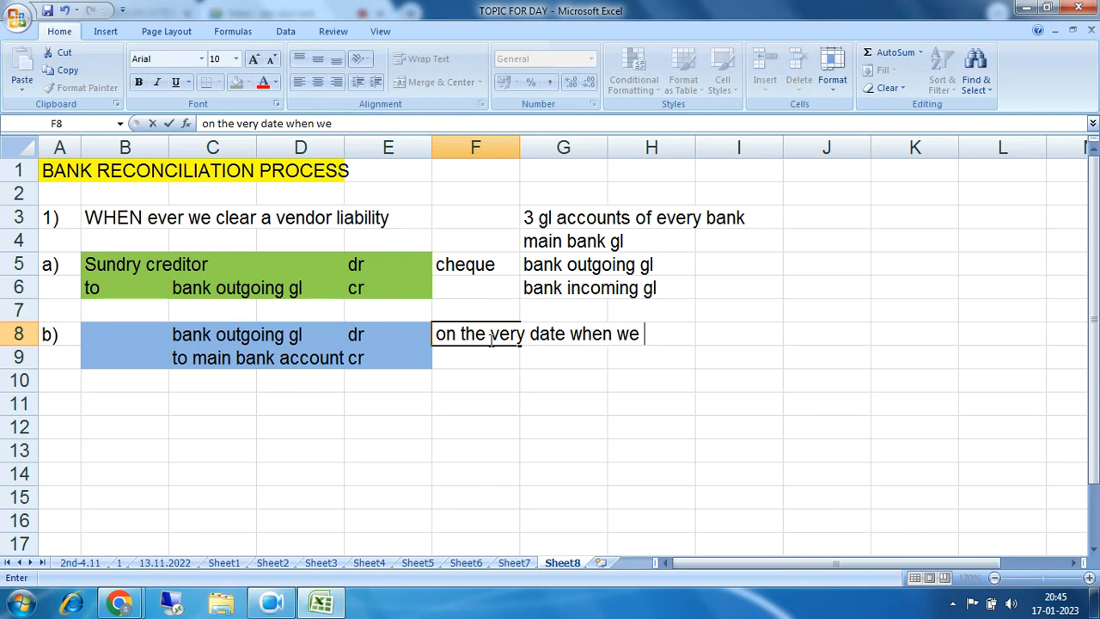
type("prepare ")
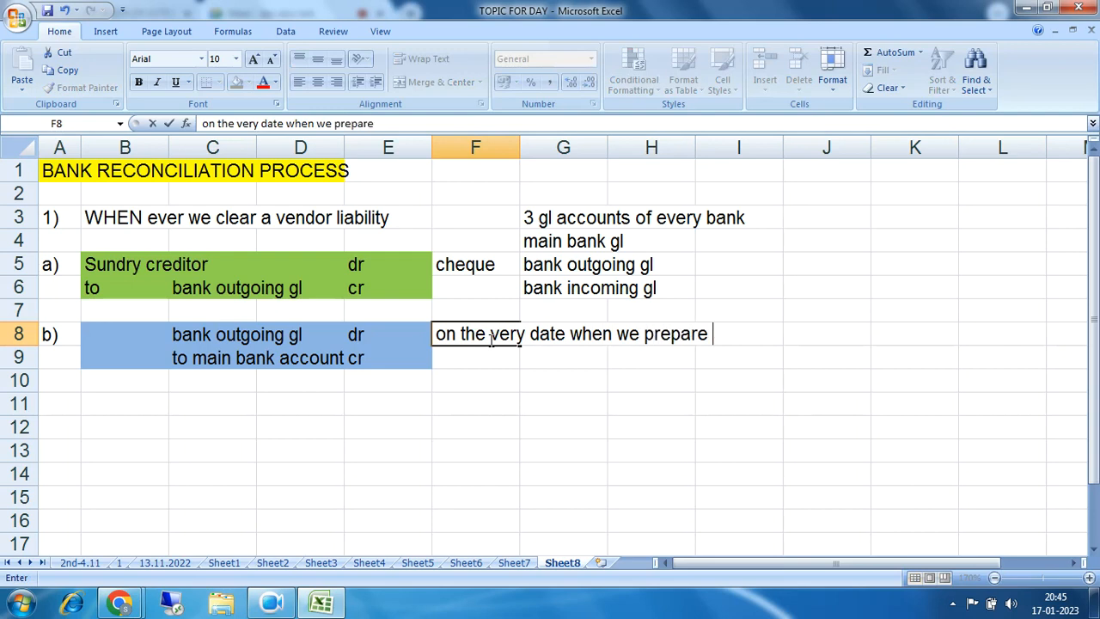
type("the ")
type("b")
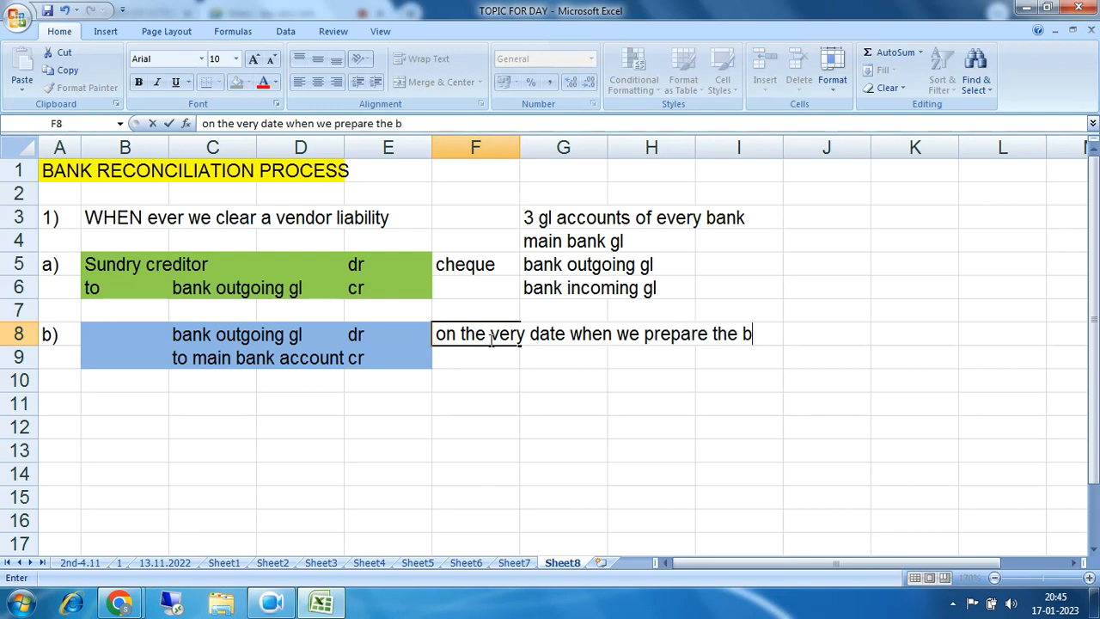
type("ank reco")
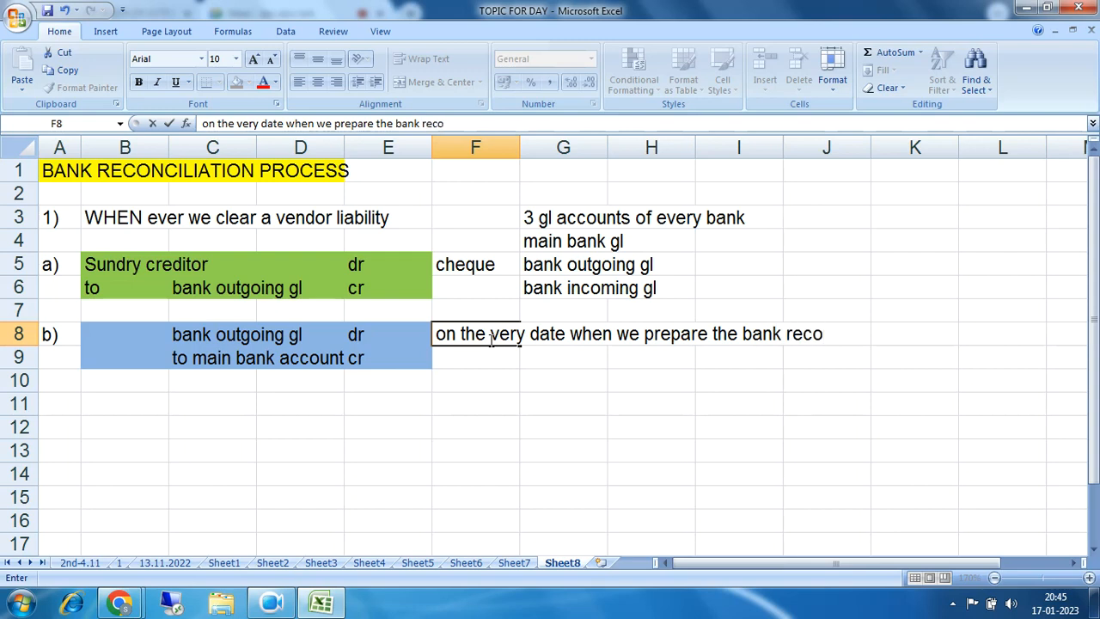
key("Return")
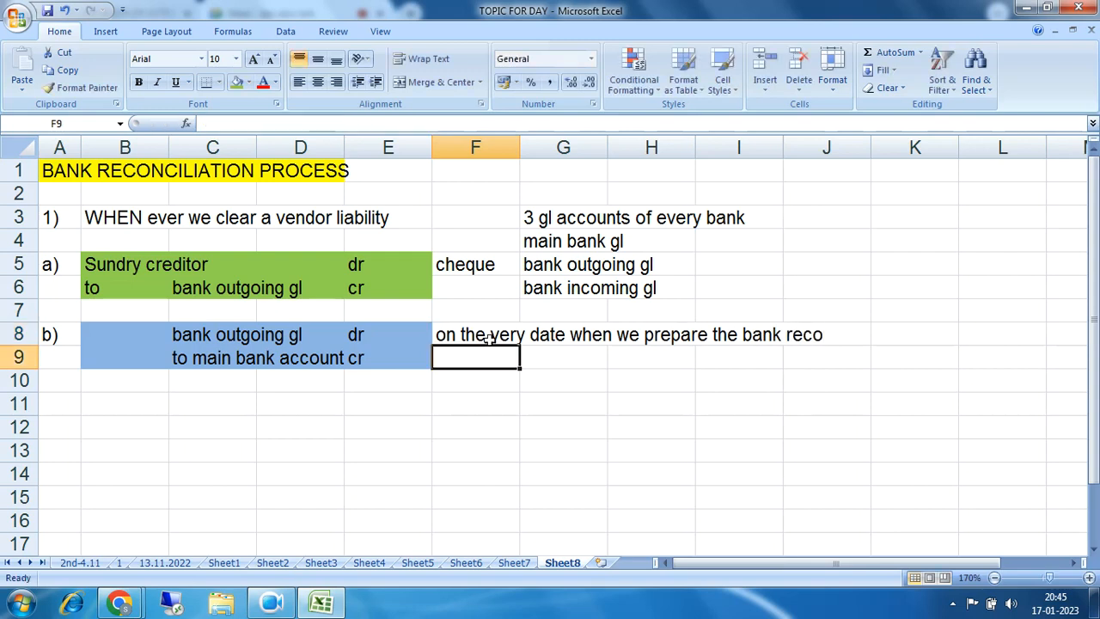
Step: Add the count note '10 numbers' in C4 above the item a entry
left_click_drag(495, 338, 809, 337)
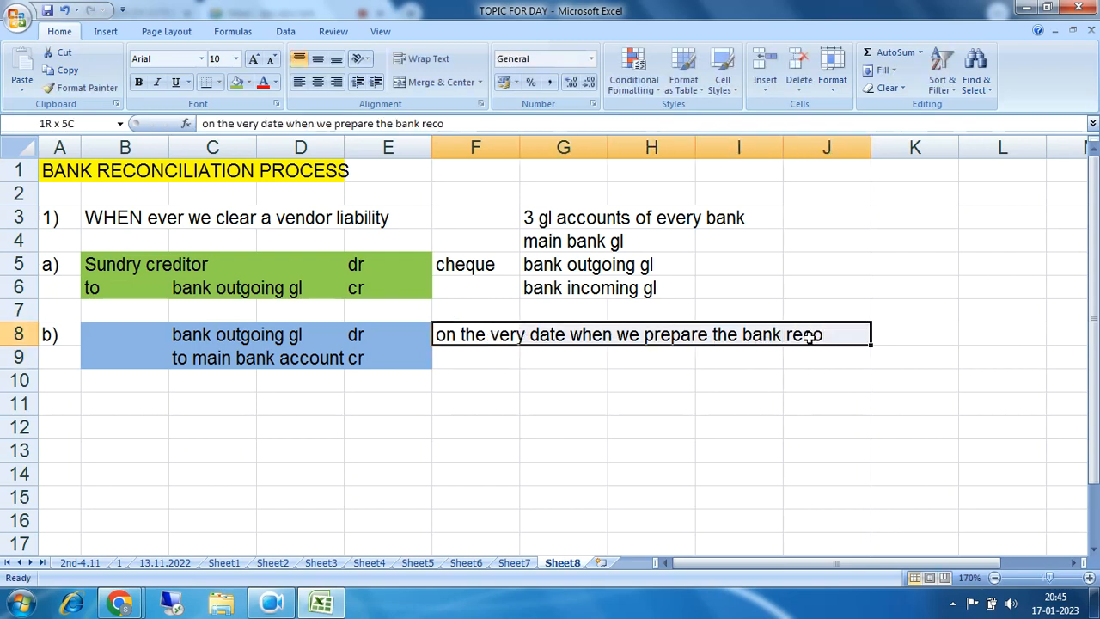
left_click_drag(142, 336, 378, 358)
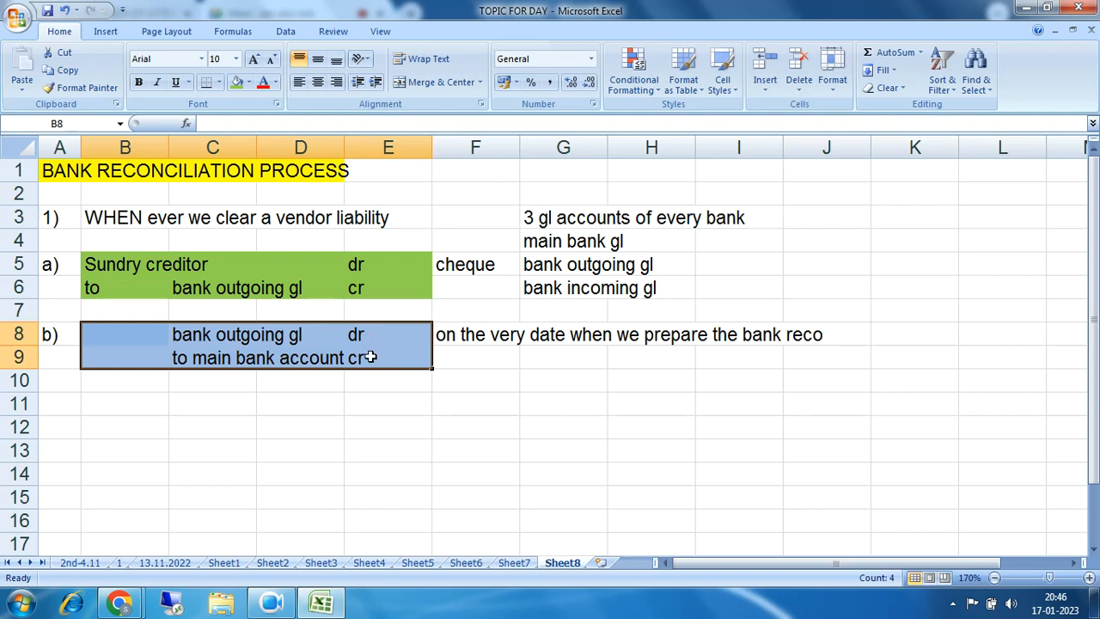
left_click_drag(120, 335, 370, 350)
left_click_drag(103, 263, 381, 287)
left_click(191, 242)
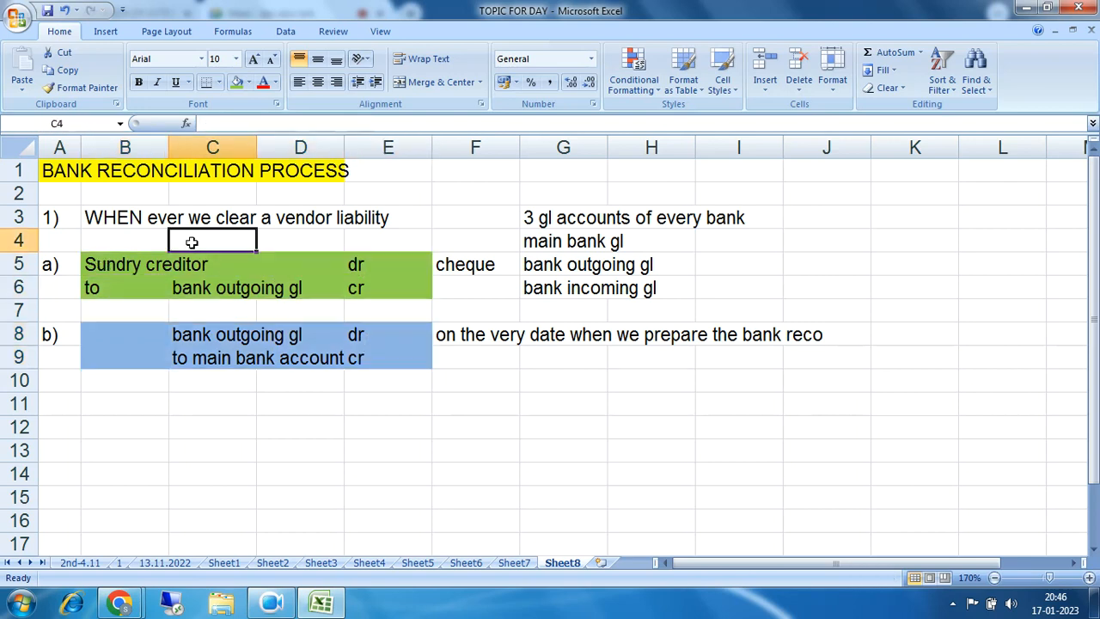
type("10 numbers")
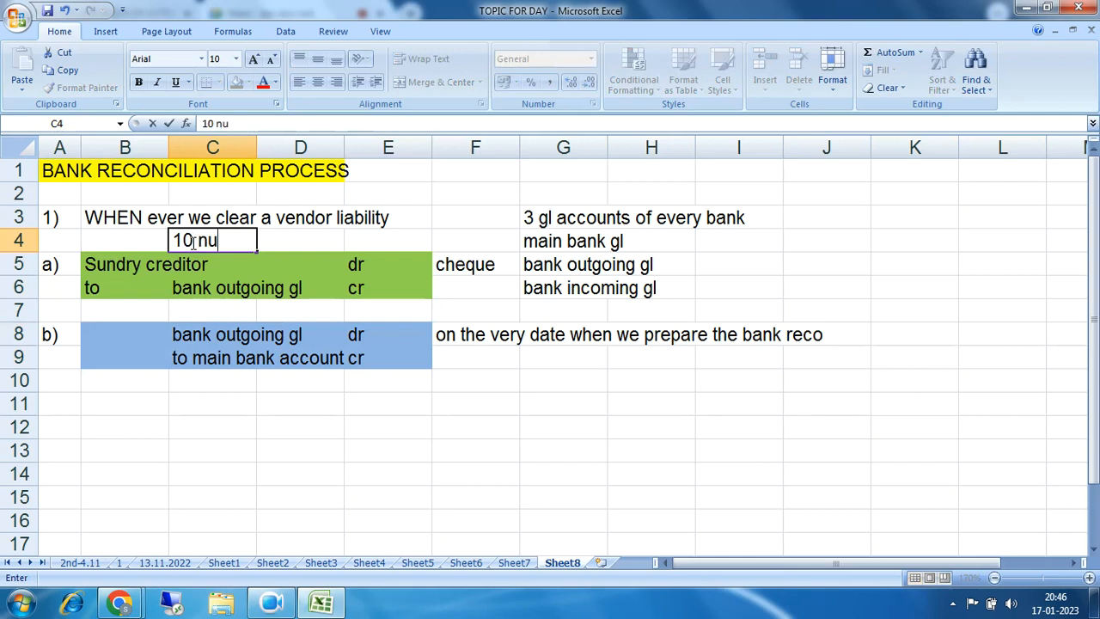
left_click(451, 215)
left_click(244, 241)
left_click_drag(244, 241, 338, 244)
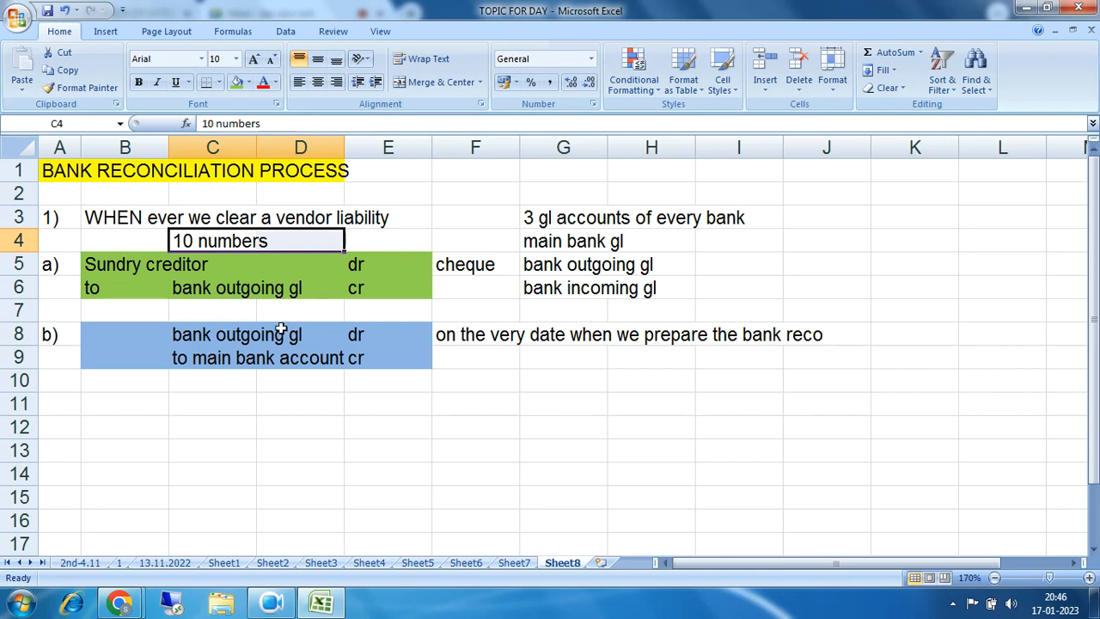
Step: Enter '9 numbers of entries outgoing is debited' in C7, correcting the typos
left_click_drag(467, 335, 803, 338)
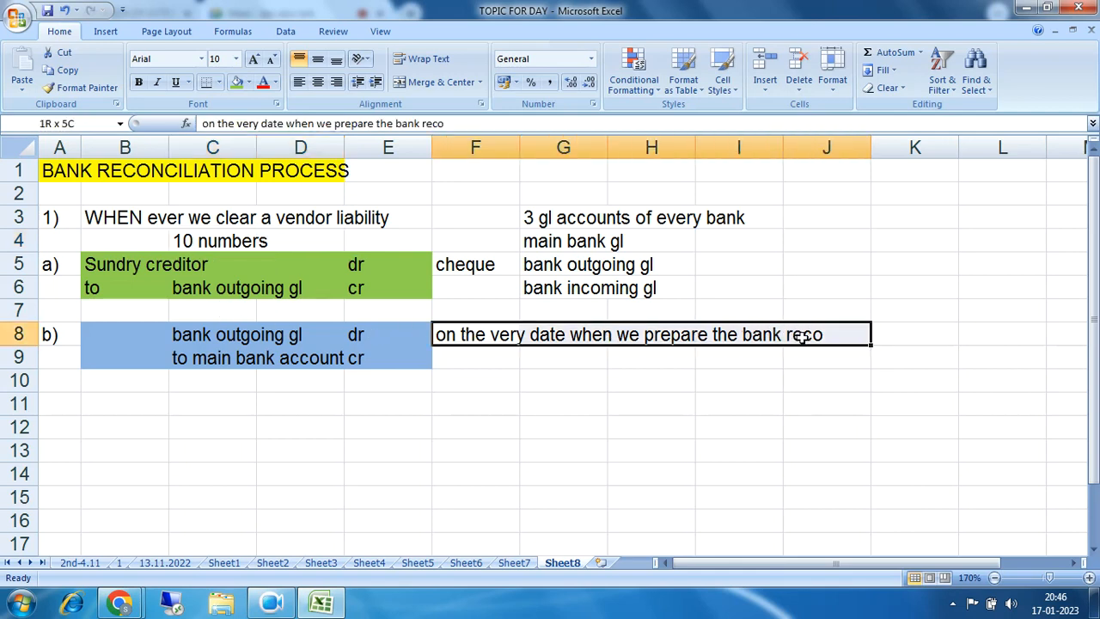
left_click(214, 310)
type("9")
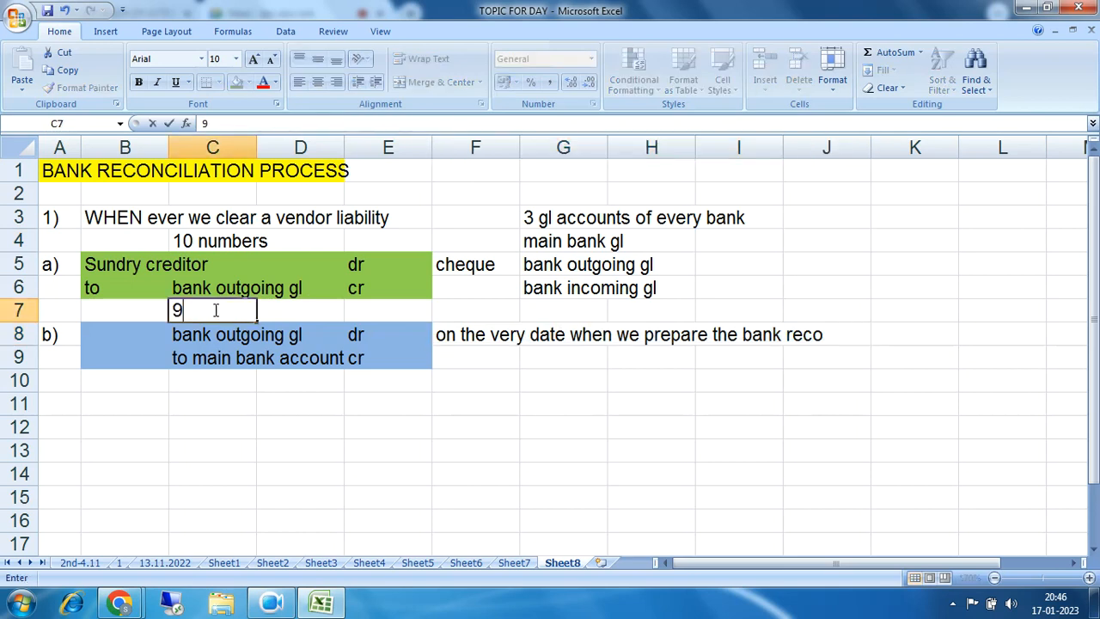
type(" numbers")
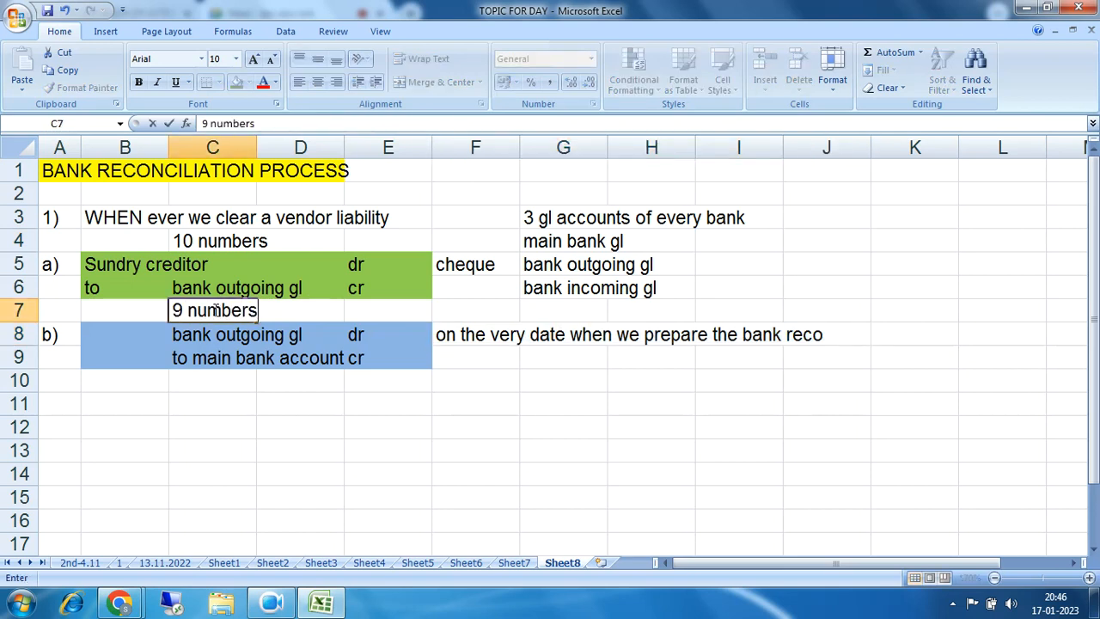
type(" of entru")
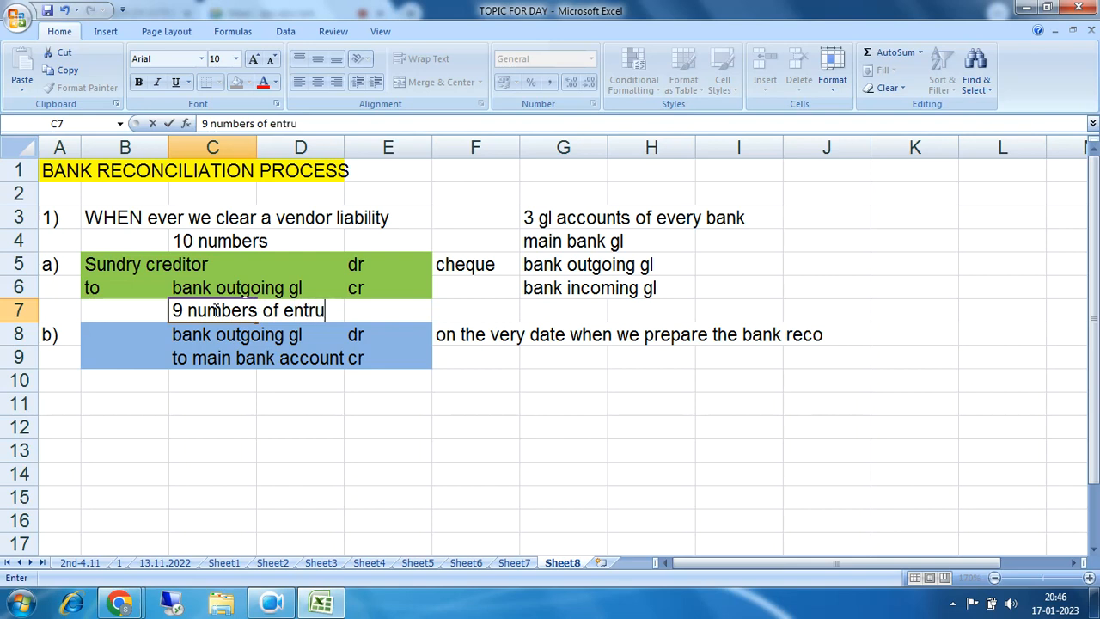
key("BackSpace")
type("ies outgoin")
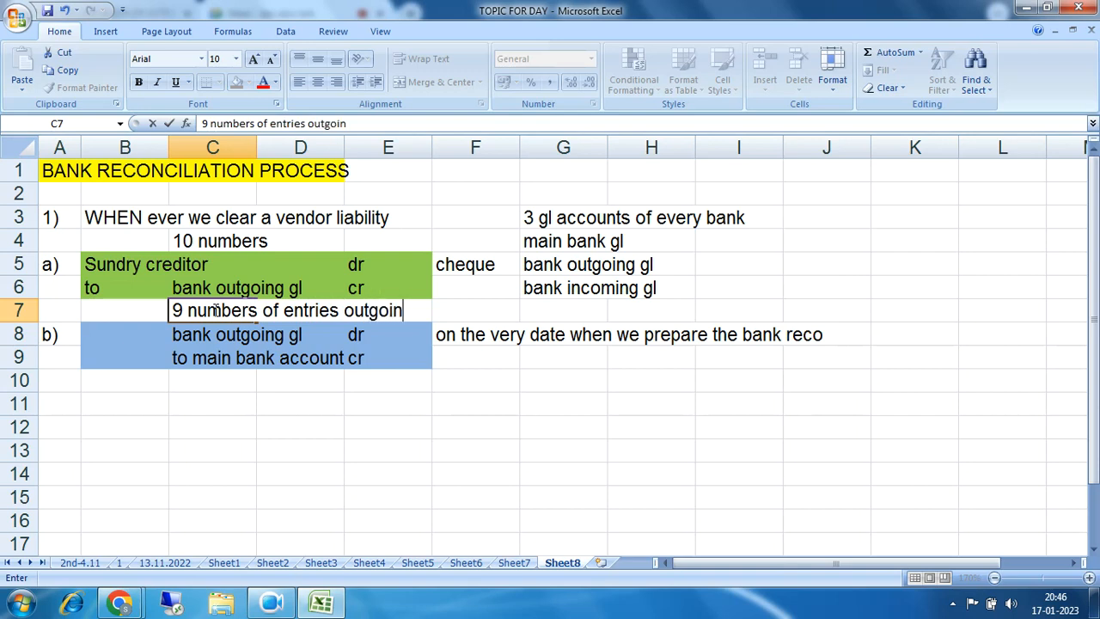
type("g is reversed")
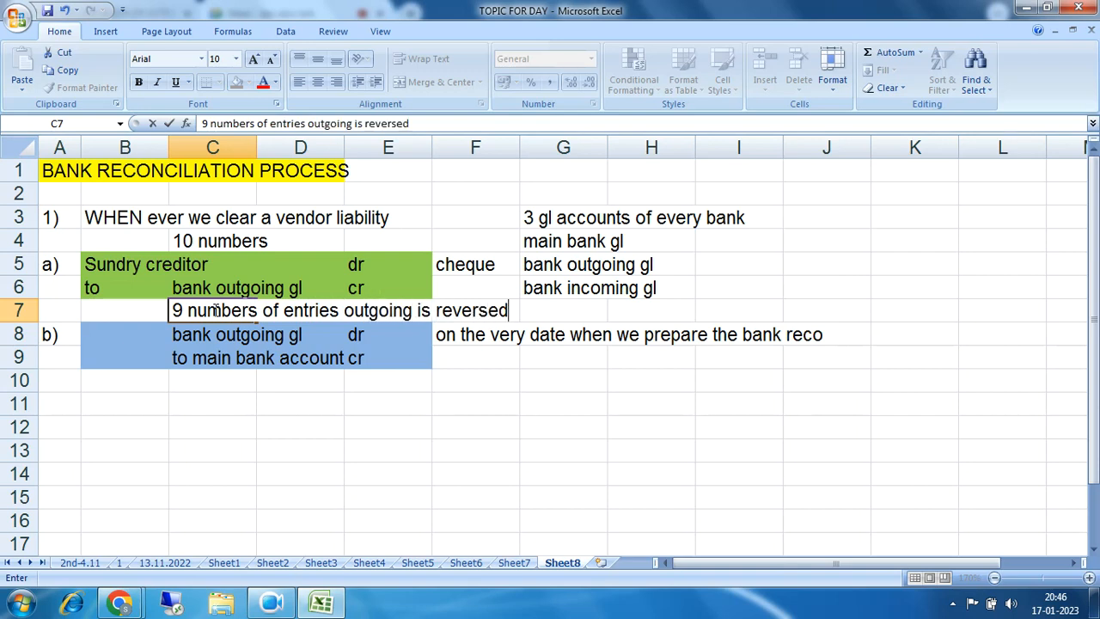
key("BackSpace")
key("BackSpace")
key("BackSpace")
key("BackSpace")
key("BackSpace")
key("BackSpace")
key("BackSpace")
key("BackSpace")
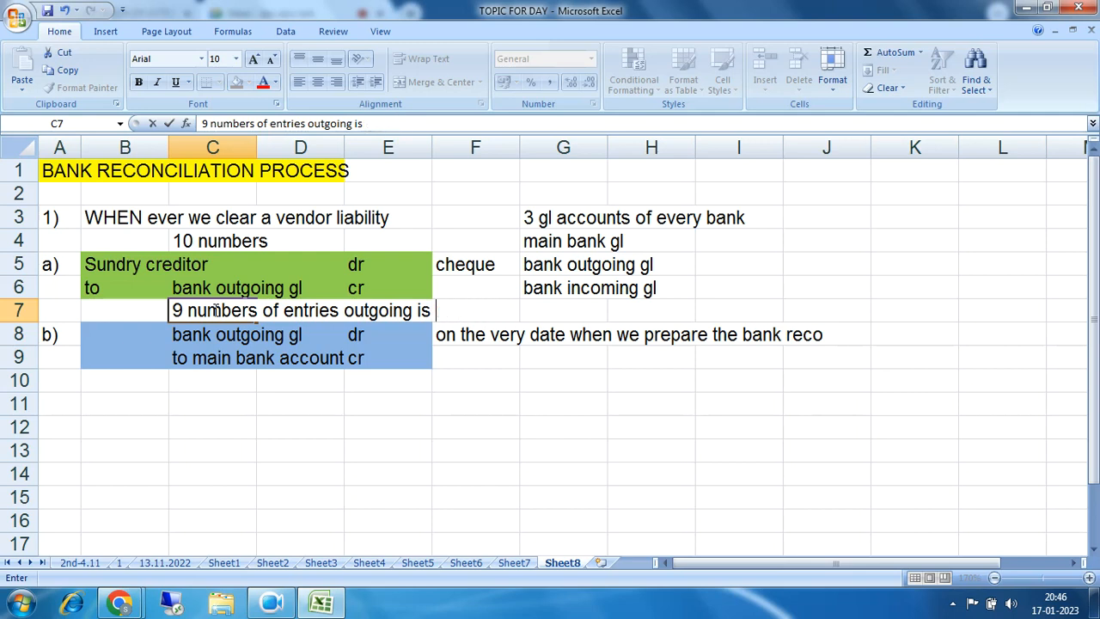
type("debited")
key("Return")
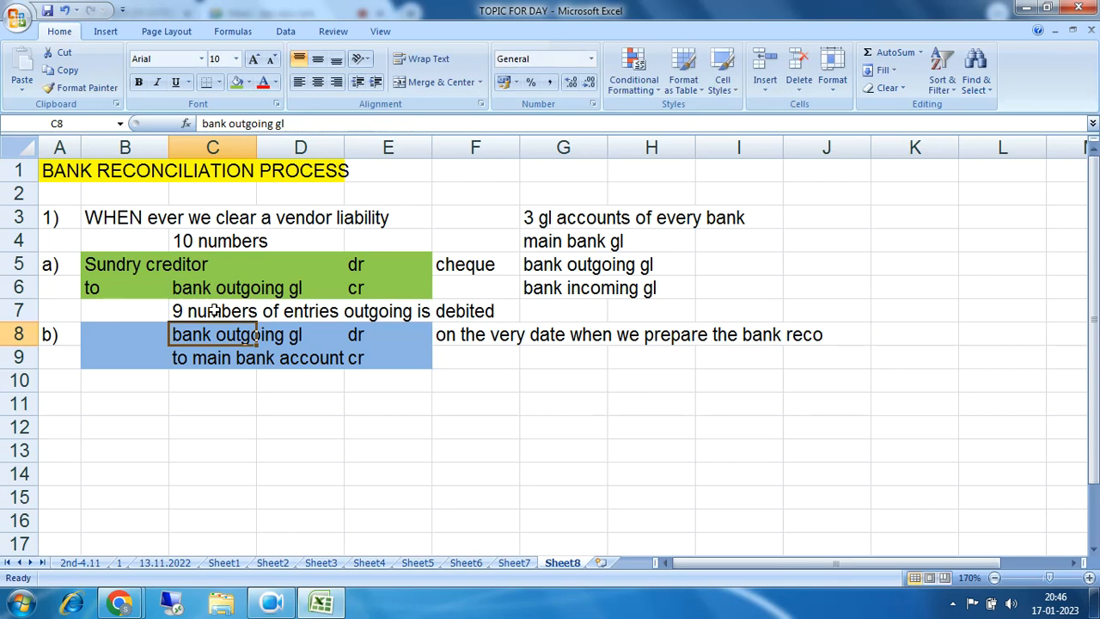
Step: Fill the '10 numbers' note in C4:E4 light blue, then select the row 7 note for colouring
left_click_drag(189, 243, 399, 235)
left_click(249, 82)
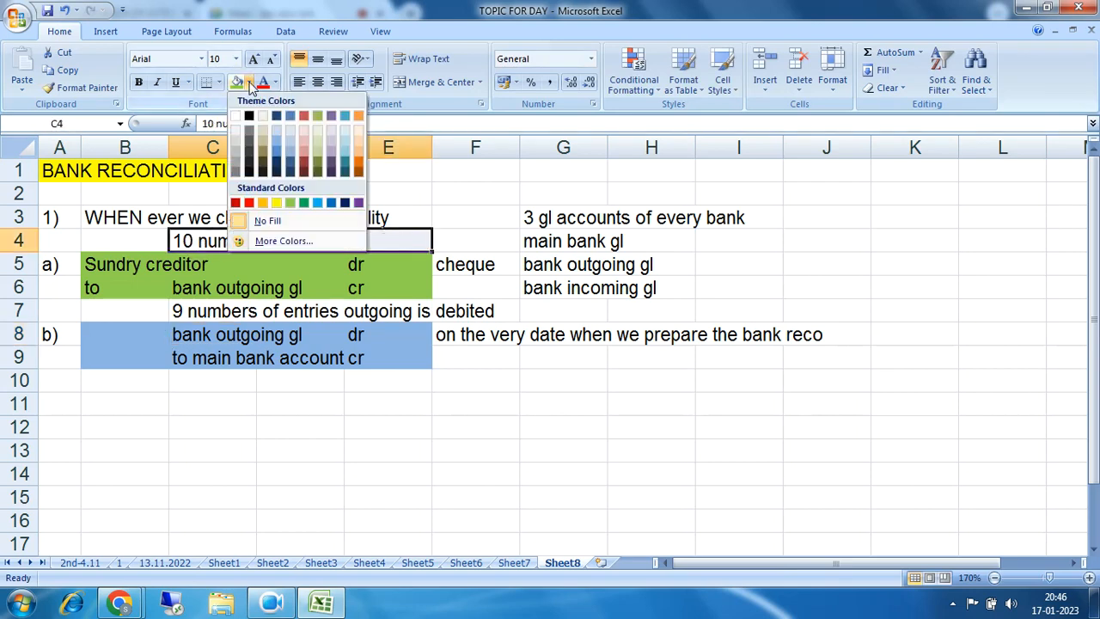
left_click(276, 133)
left_click_drag(182, 313, 465, 310)
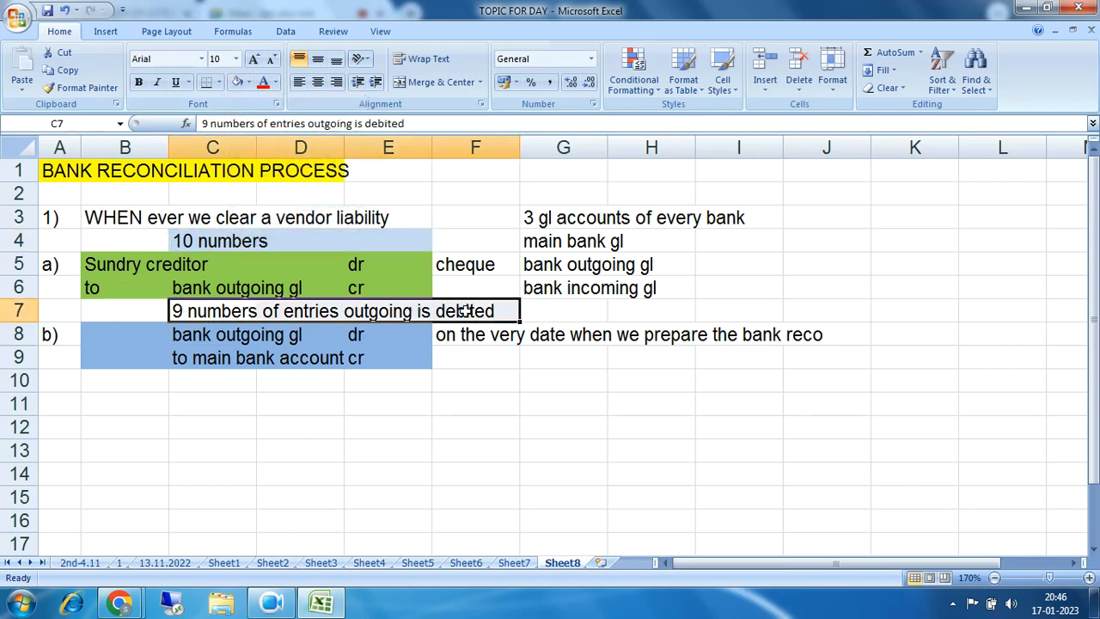
left_click(248, 83)
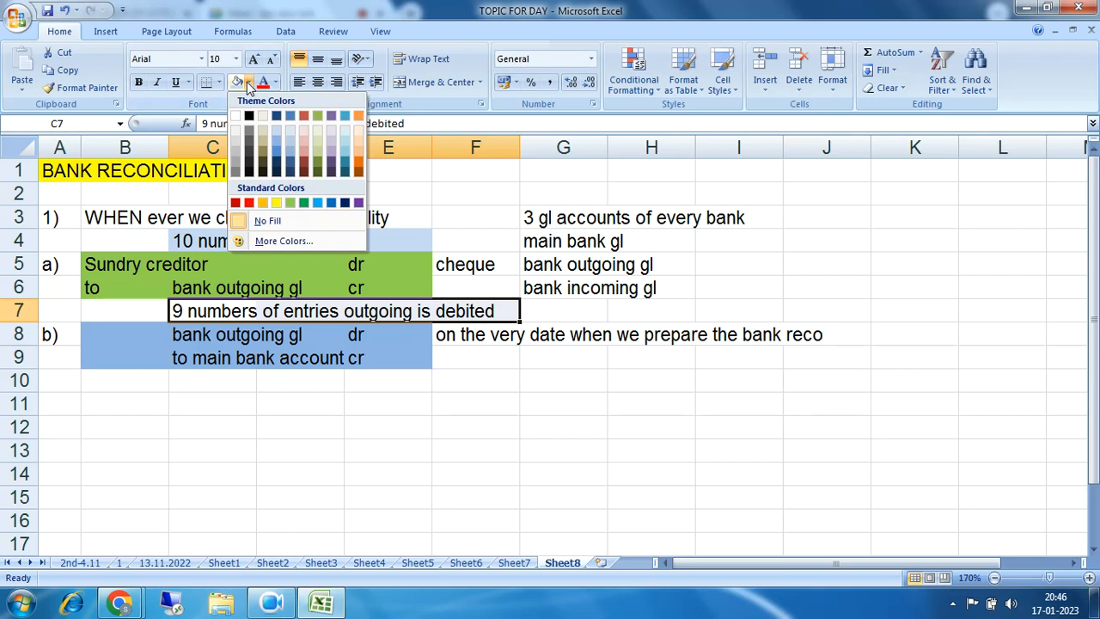
Step: Give the debited-entries note in C7:F7 a yellow fill
left_click(277, 203)
left_click(509, 385)
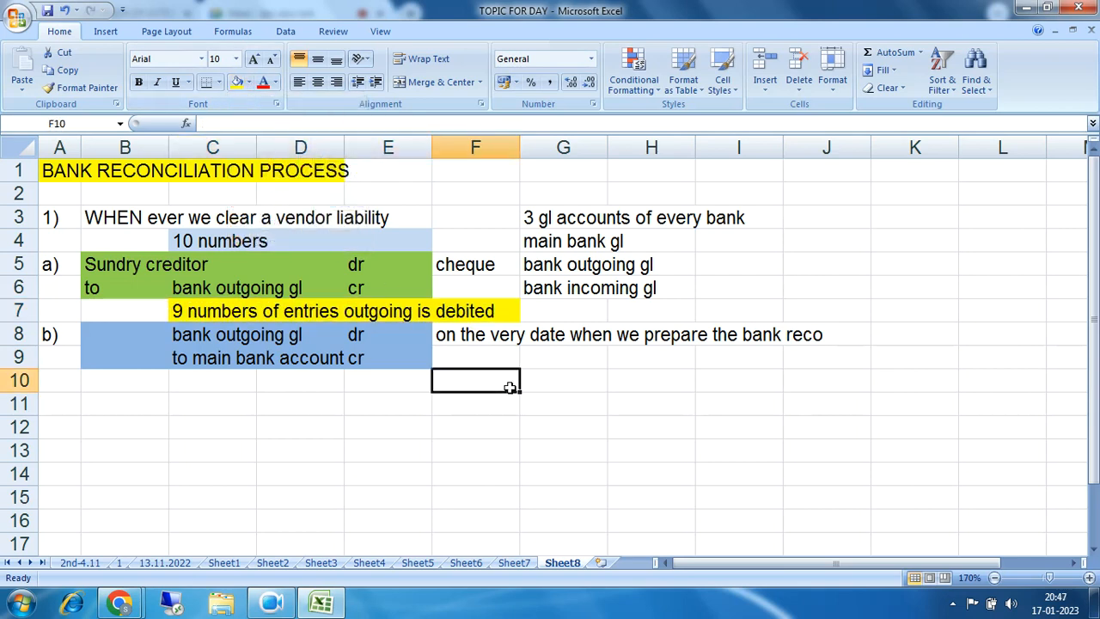
left_click_drag(194, 313, 444, 315)
Step: Walk through the bank outgoing gl and Sundry creditor entry lines by highlighting each
left_click_drag(203, 336, 356, 335)
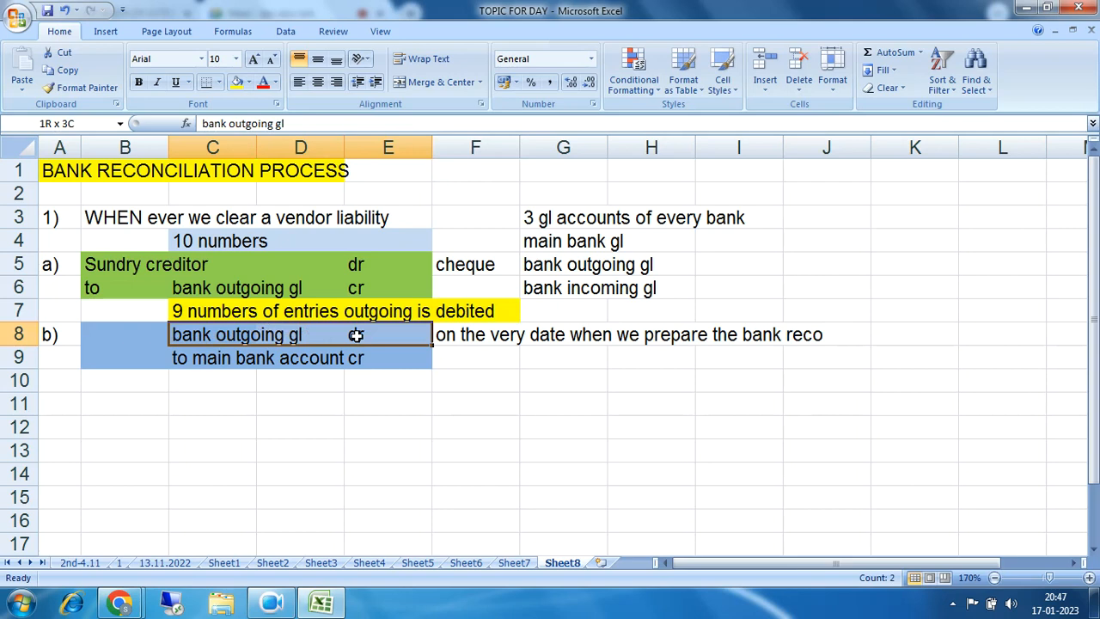
left_click_drag(189, 287, 370, 292)
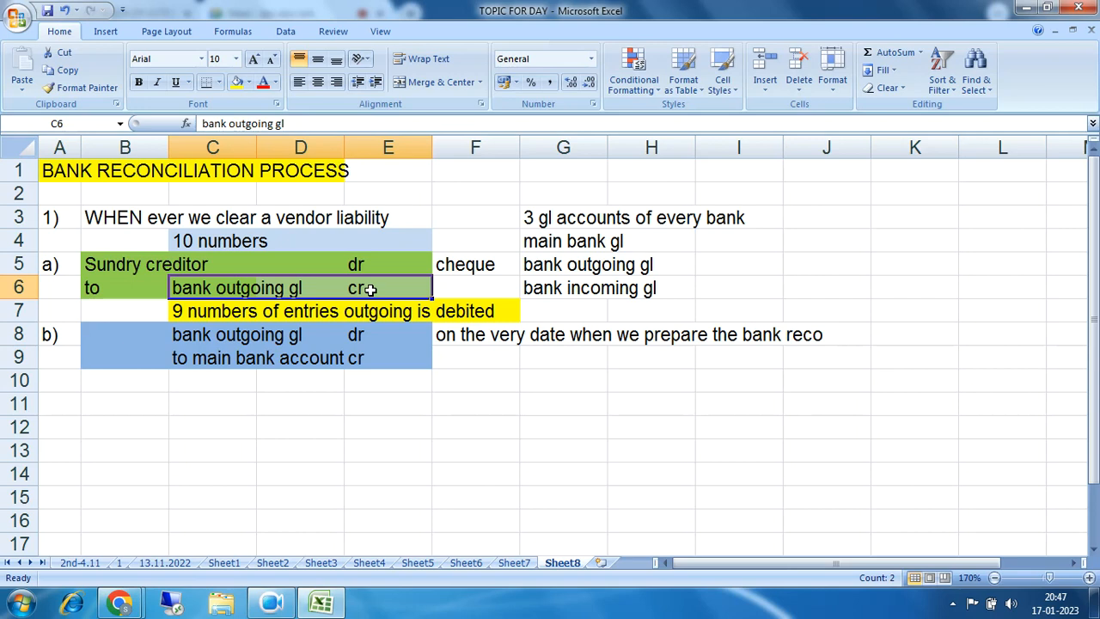
left_click_drag(180, 293, 381, 289)
left_click_drag(105, 266, 379, 280)
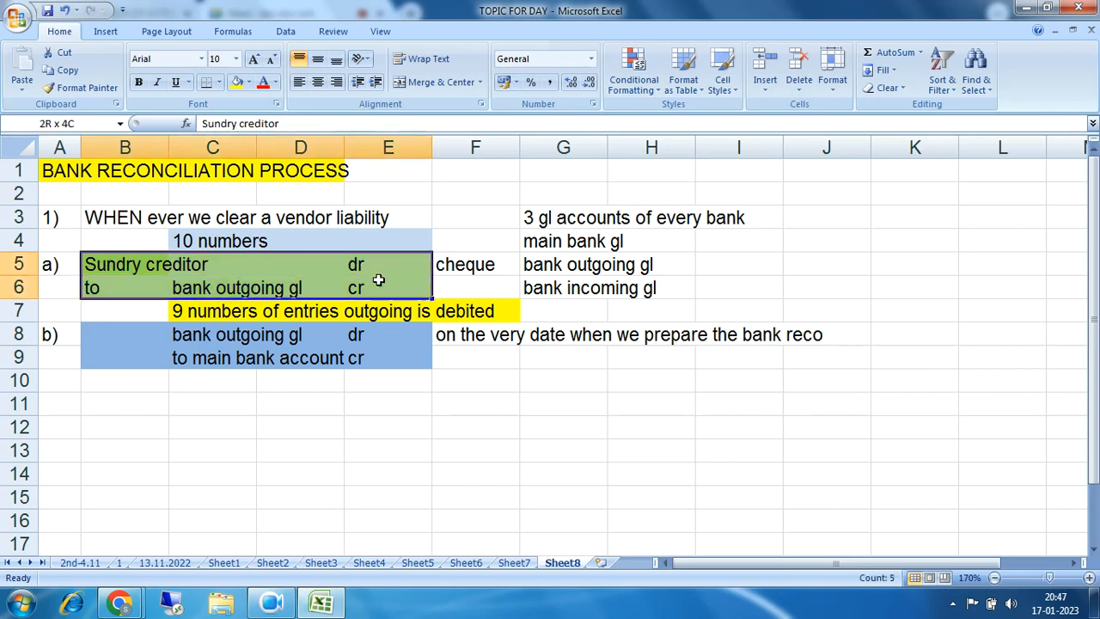
left_click_drag(103, 266, 451, 282)
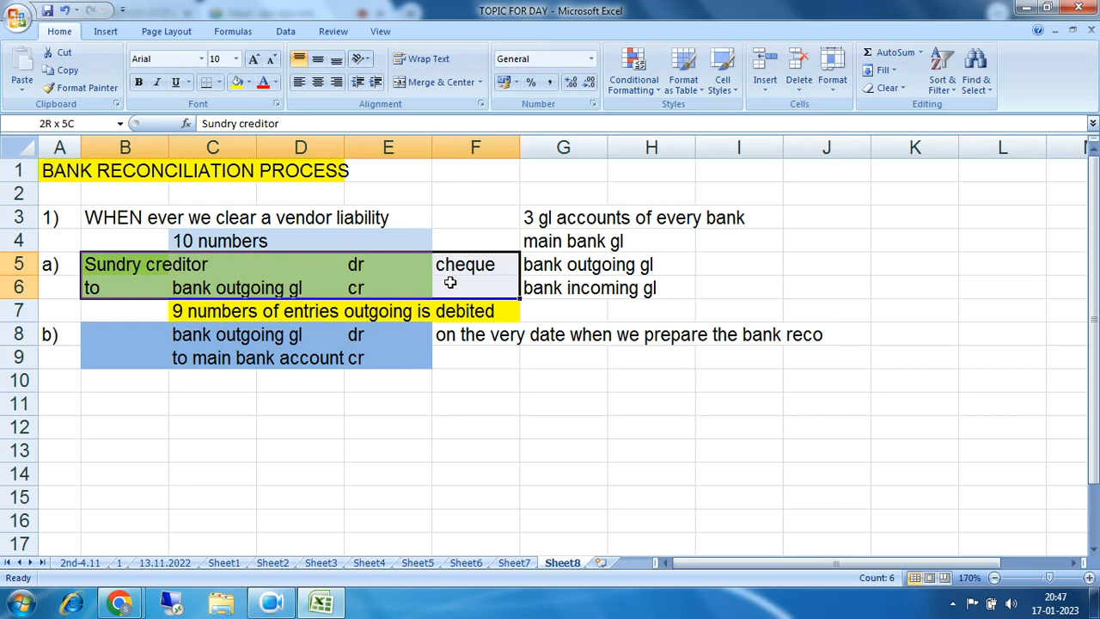
left_click_drag(100, 268, 437, 285)
left_click_drag(111, 336, 391, 357)
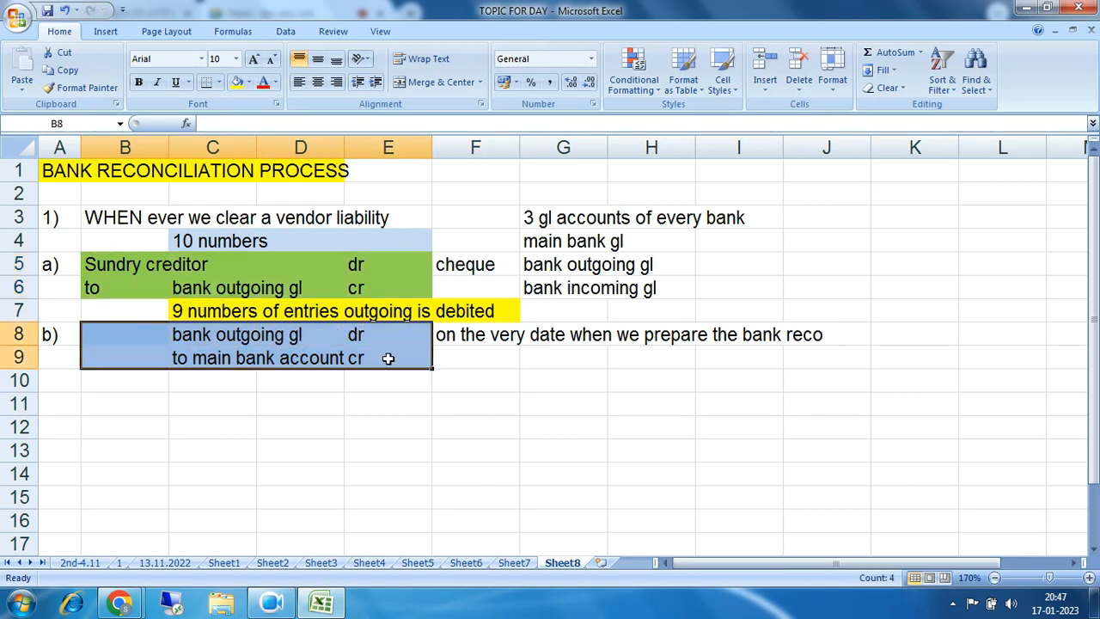
Step: Highlight the bank reco date note in F8 and the blue entry b rows
left_click(485, 333)
left_click_drag(486, 332, 797, 332)
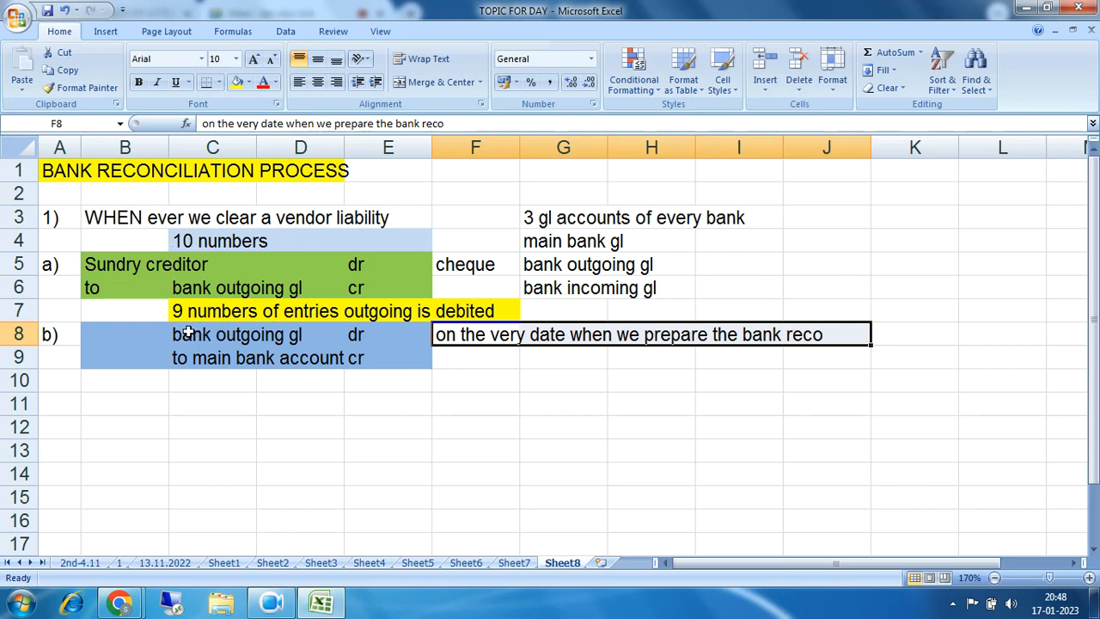
left_click(142, 335)
left_click_drag(142, 335, 398, 353)
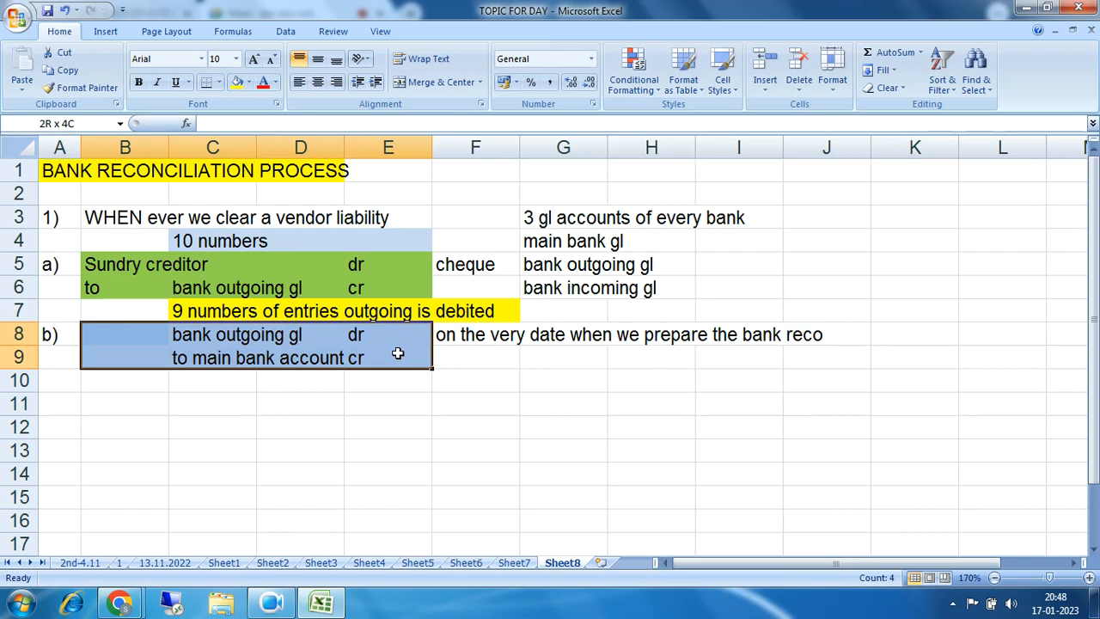
left_click_drag(398, 353, 398, 353)
left_click(152, 404)
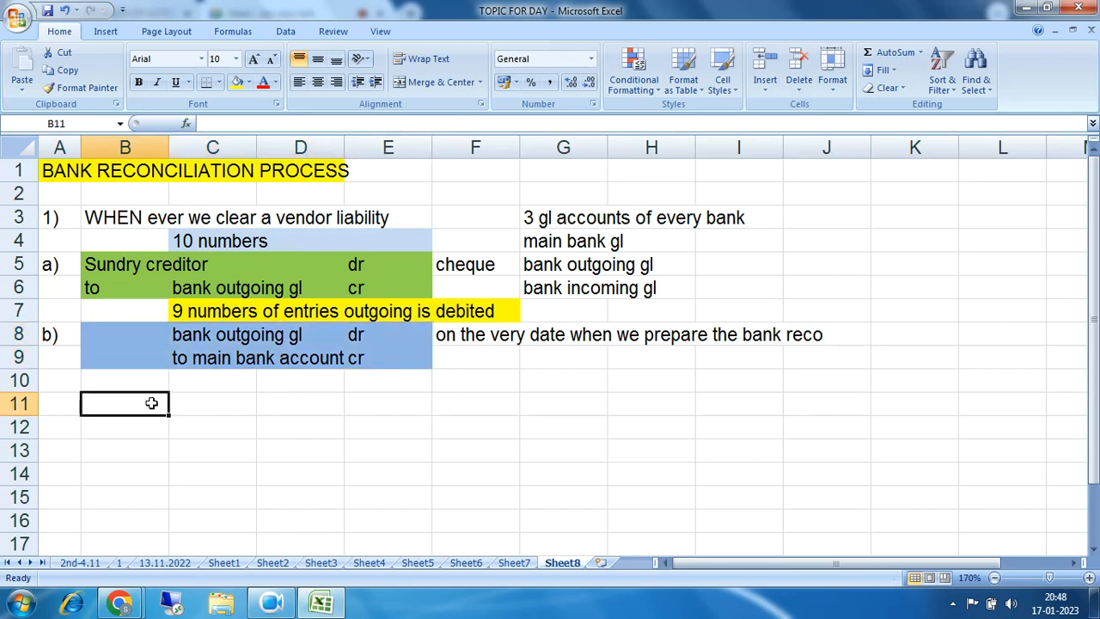
Step: Enter 'still one entry where bank out going is not cleared' in B11
type("still one entry wh")
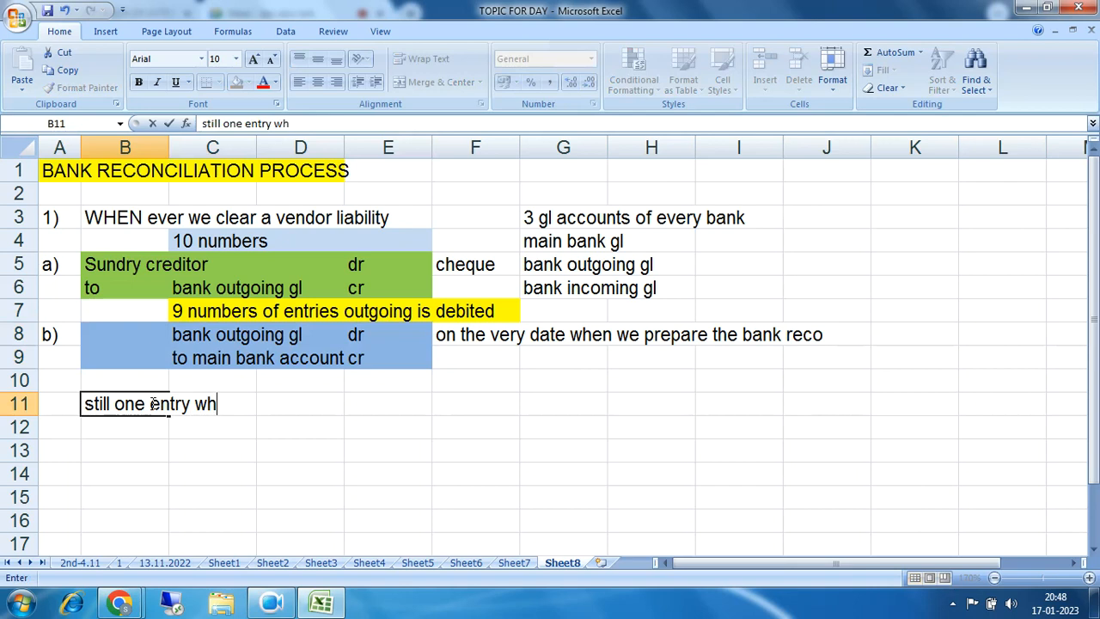
type("ere bank out going is not cleared")
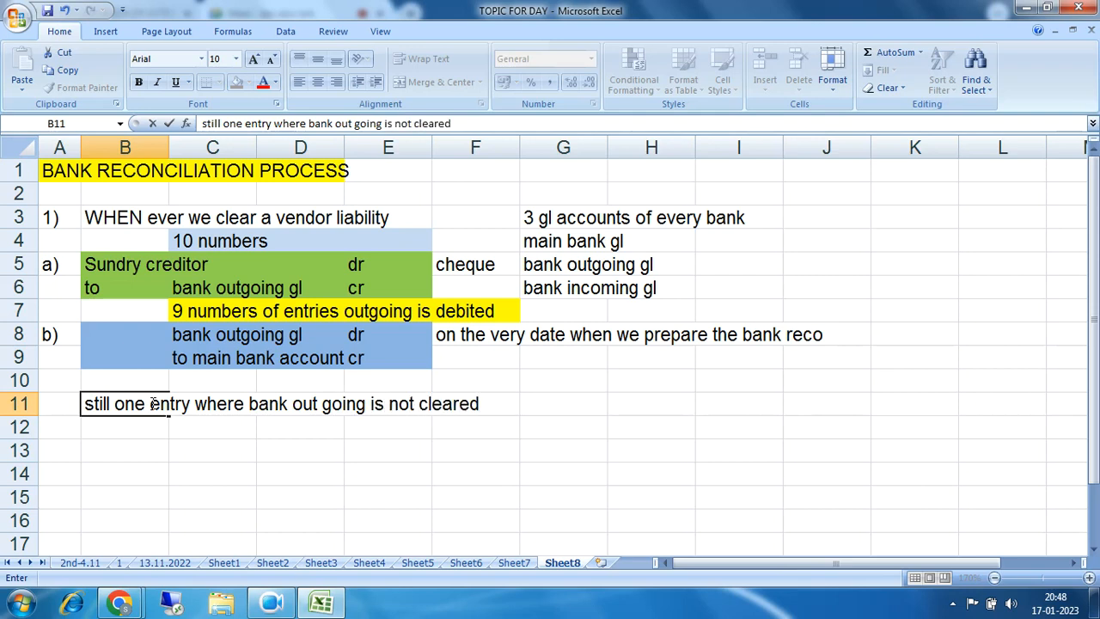
key("Return")
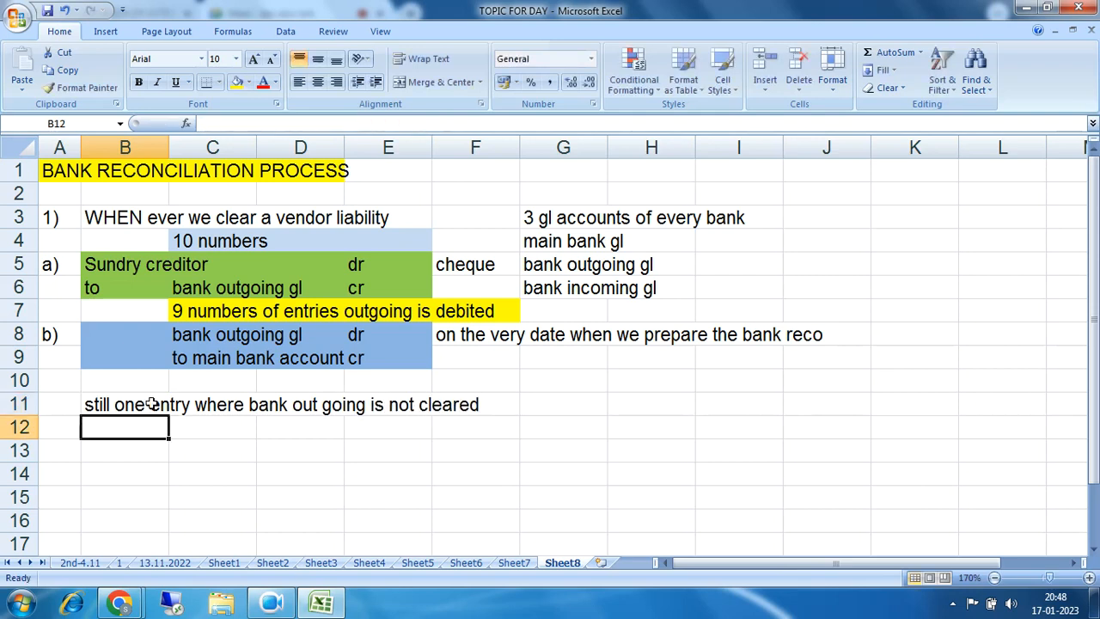
left_click_drag(117, 400, 483, 410)
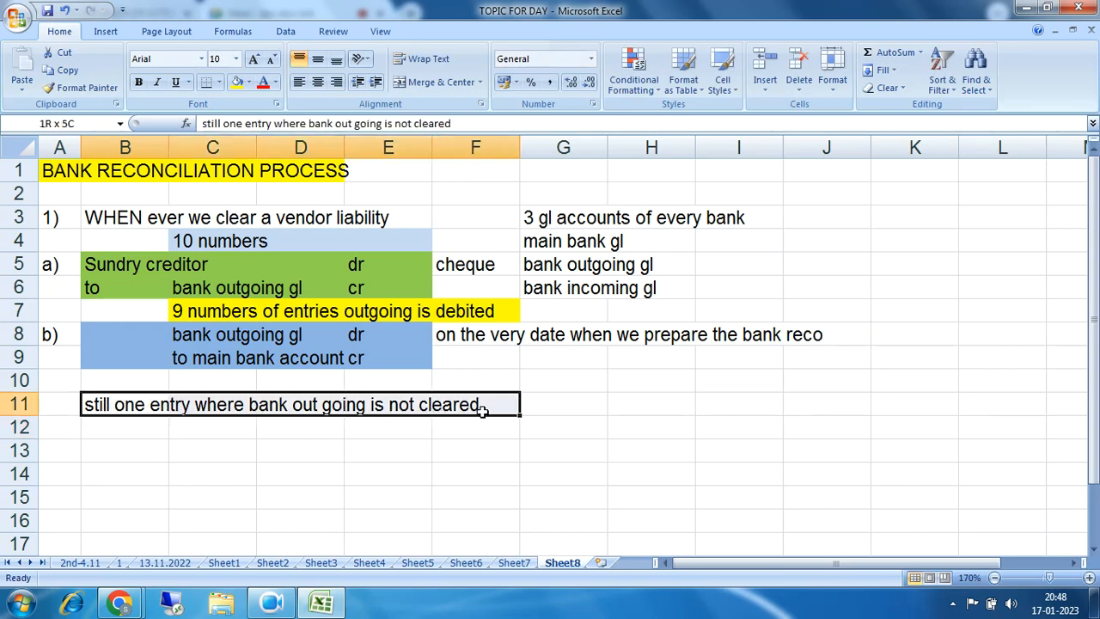
left_click(222, 288)
left_click_drag(221, 288, 402, 288)
left_click_drag(116, 409, 522, 414)
Step: Add the label 'reason of difference' in G11
left_click(559, 406)
type("r")
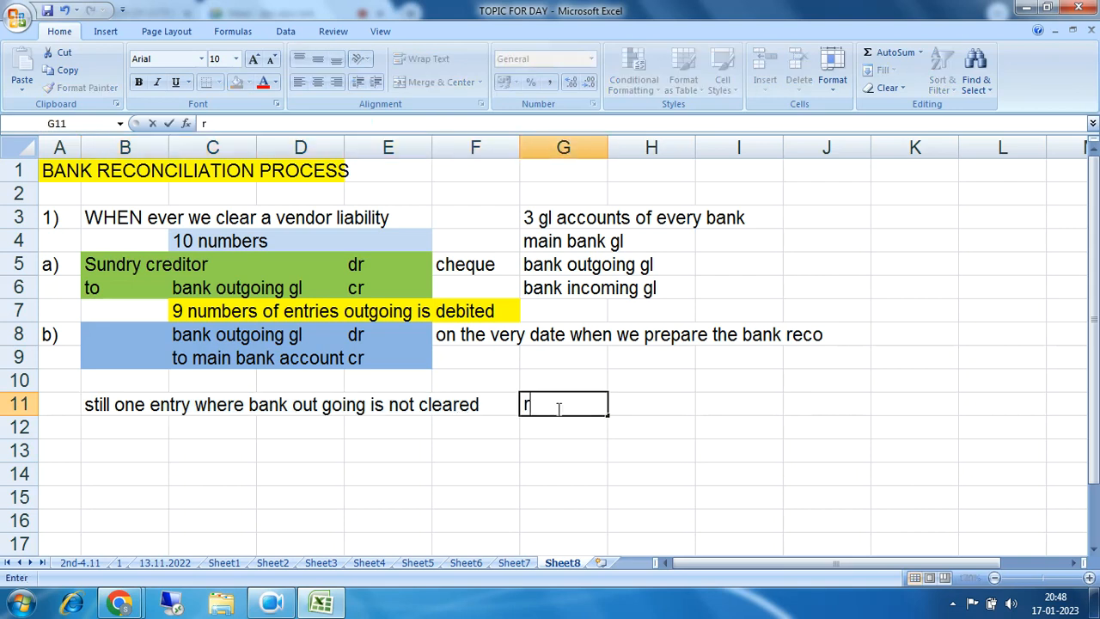
type("eason o")
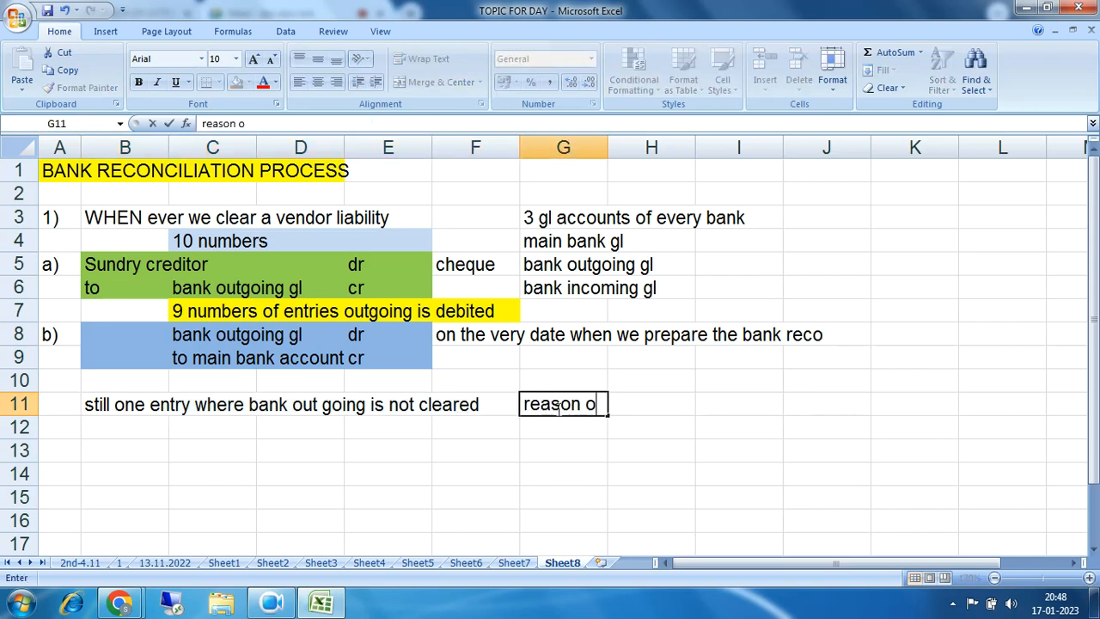
type("f difference")
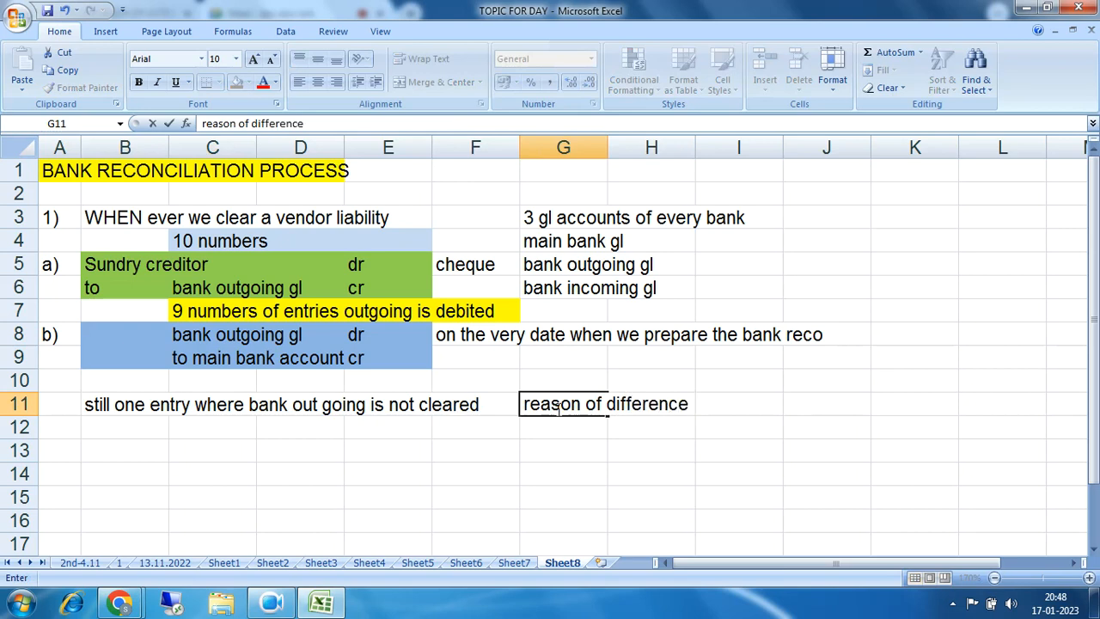
left_click(597, 469)
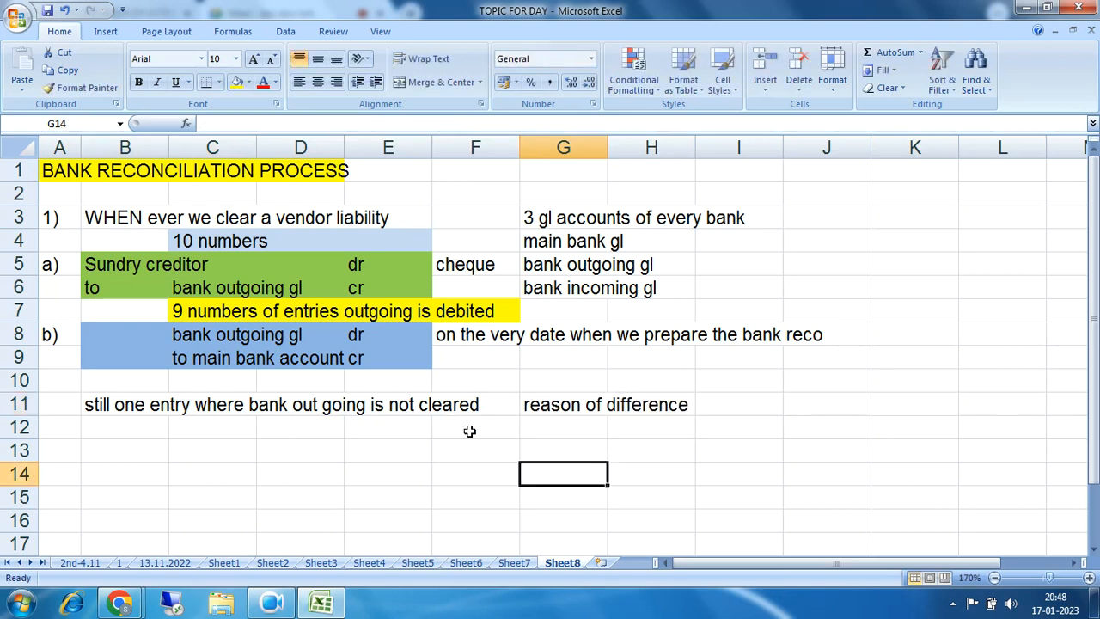
left_click(173, 287)
left_click_drag(173, 287, 377, 282)
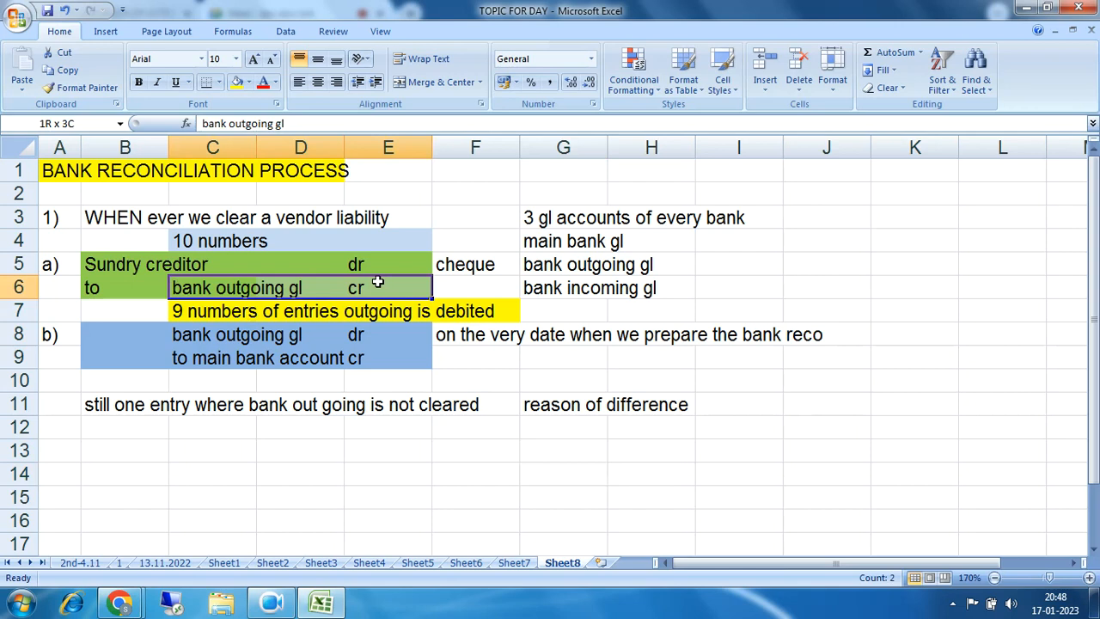
left_click_drag(173, 287, 377, 294)
left_click_drag(194, 290, 298, 292)
left_click_drag(361, 290, 361, 290)
left_click(217, 313)
left_click_drag(218, 313, 503, 349)
left_click_drag(142, 240, 446, 239)
left_click_drag(186, 289, 372, 289)
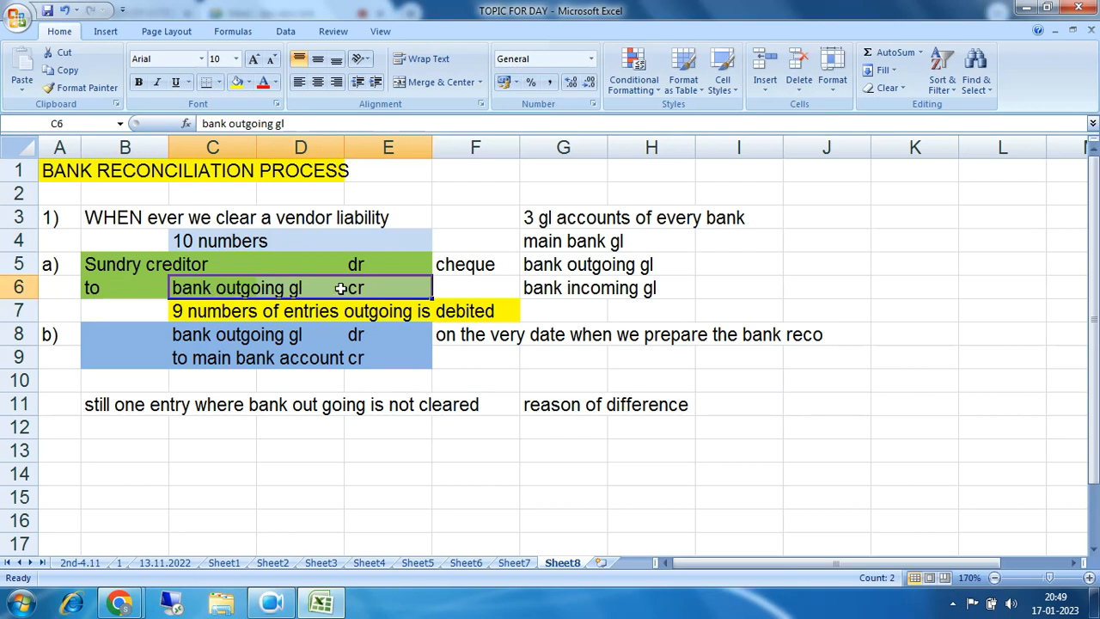
left_click_drag(184, 310, 470, 311)
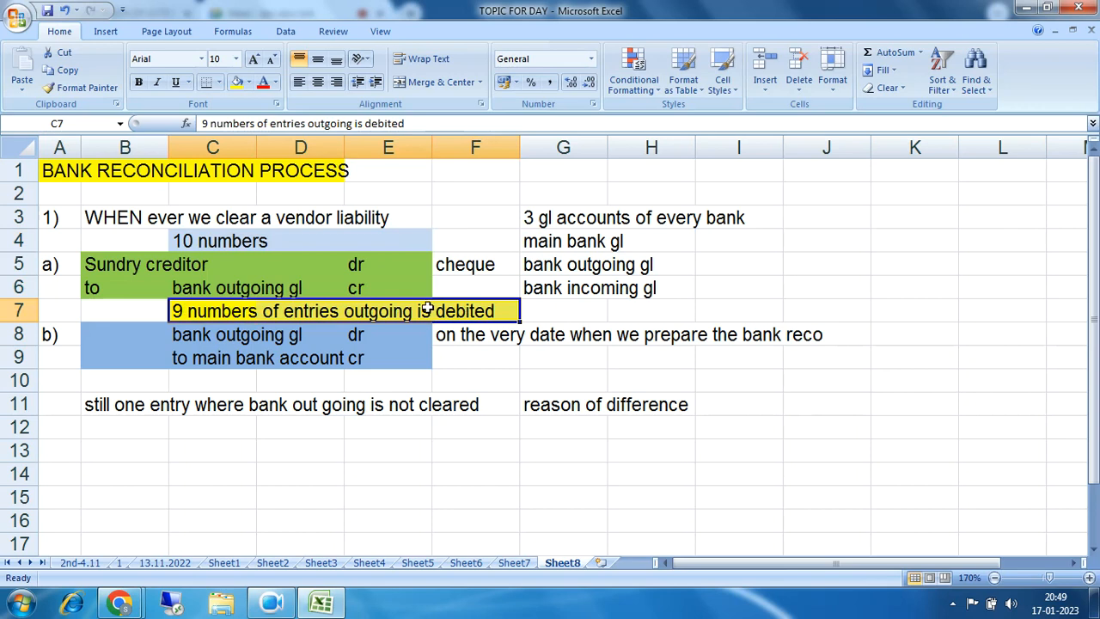
left_click_drag(163, 291, 387, 289)
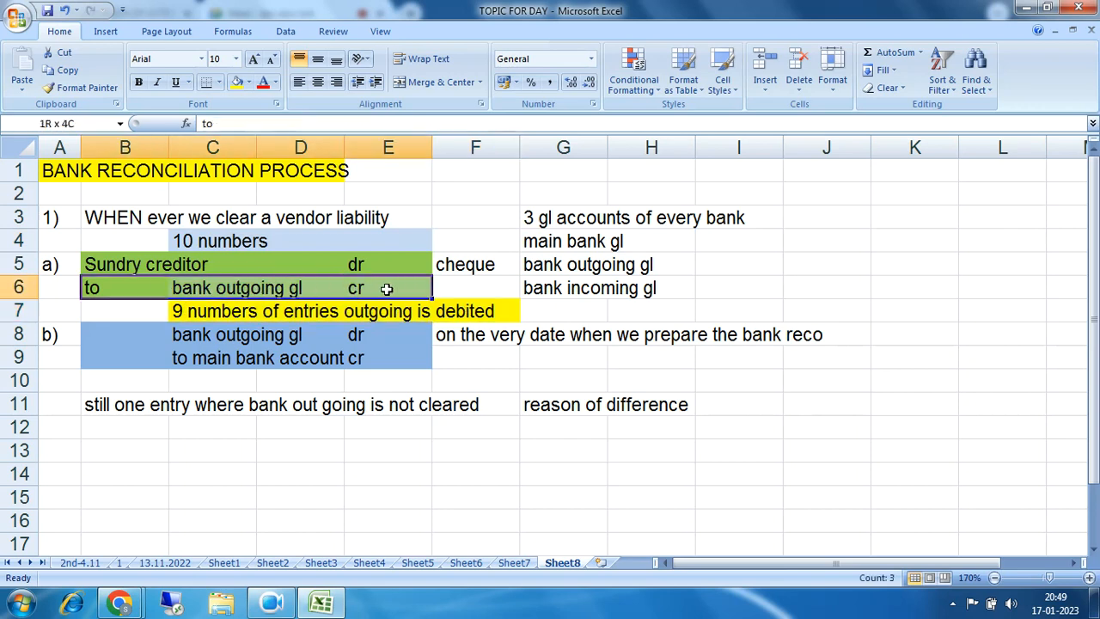
left_click_drag(386, 290, 387, 290)
left_click_drag(143, 288, 368, 291)
left_click_drag(104, 405, 644, 397)
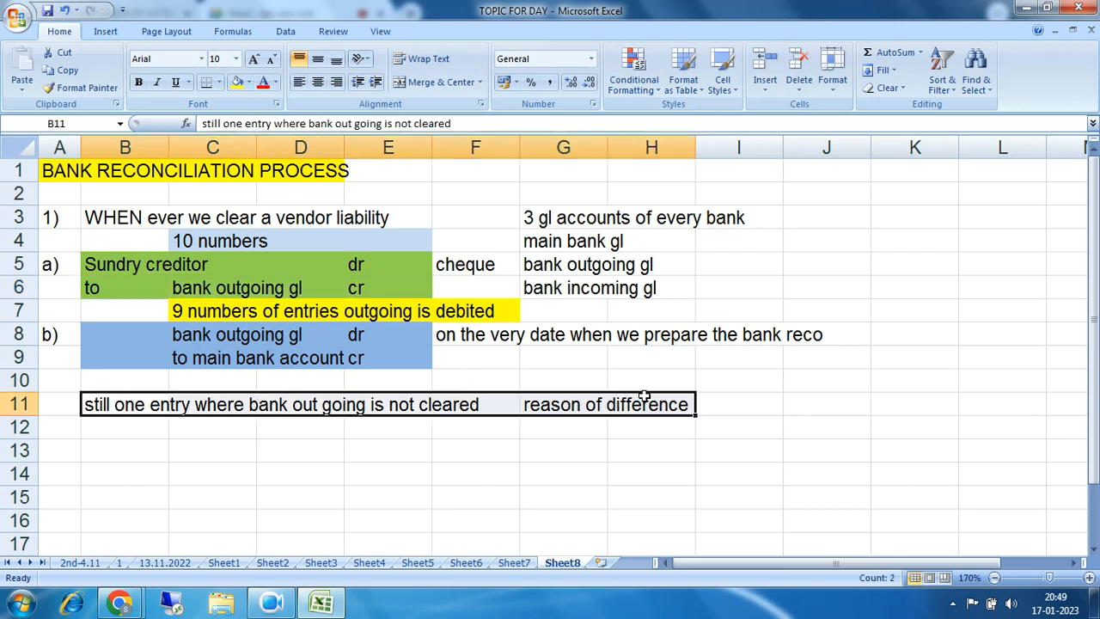
left_click_drag(464, 341, 799, 337)
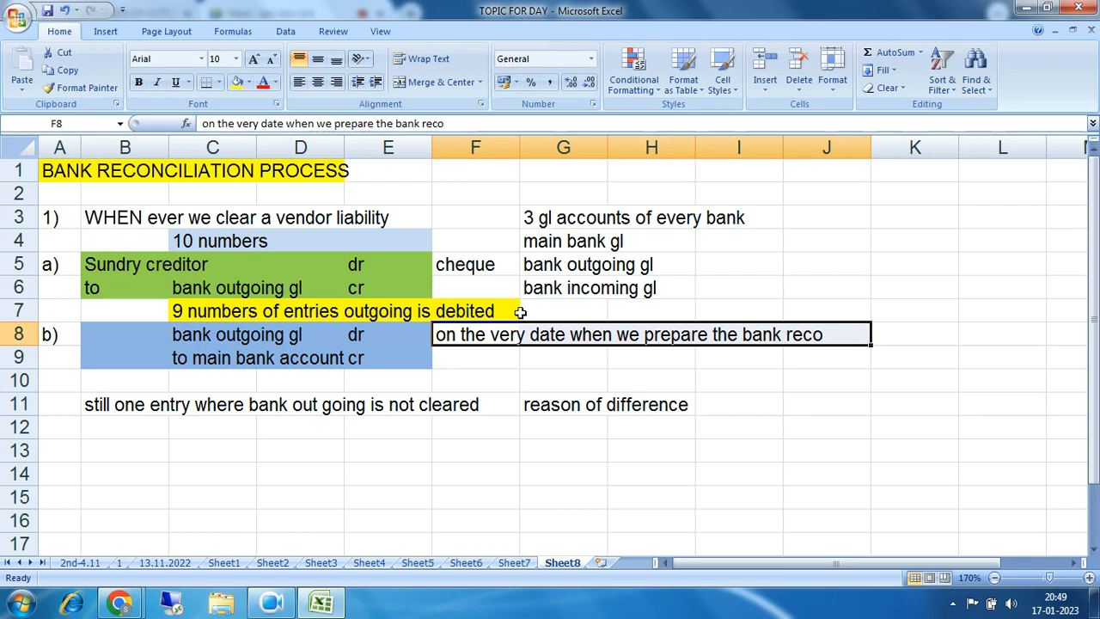
left_click_drag(105, 270, 394, 275)
left_click_drag(149, 315, 419, 355)
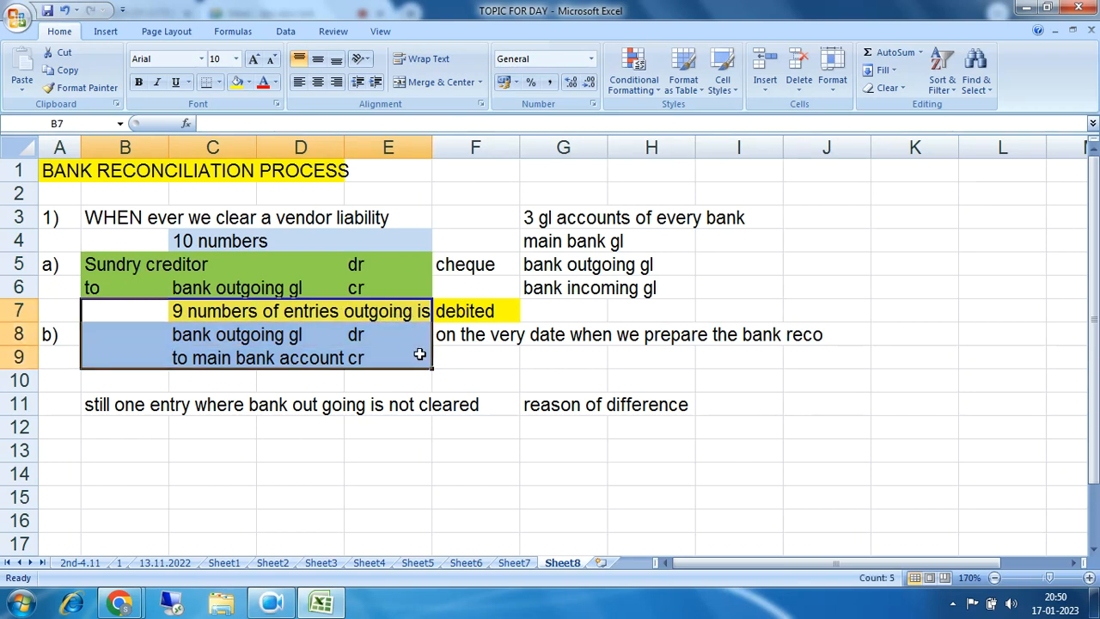
left_click_drag(550, 244, 671, 284)
left_click_drag(535, 244, 643, 244)
left_click_drag(535, 269, 653, 269)
left_click_drag(543, 298, 651, 287)
left_click_drag(176, 335, 385, 356)
left_click_drag(179, 290, 344, 293)
left_click_drag(176, 335, 355, 336)
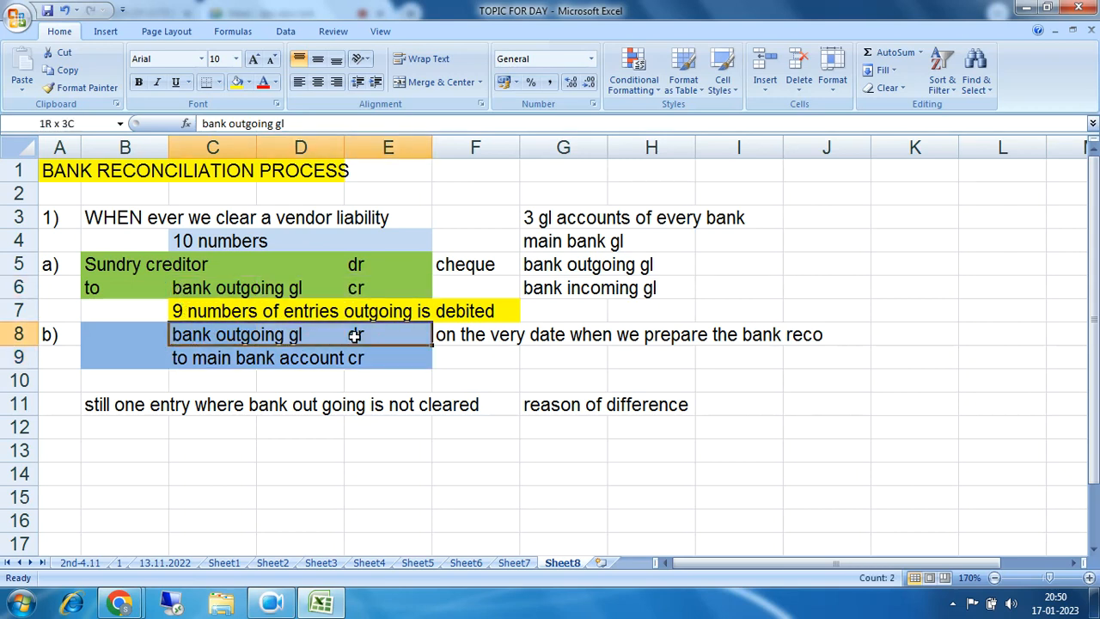
left_click_drag(182, 361, 355, 359)
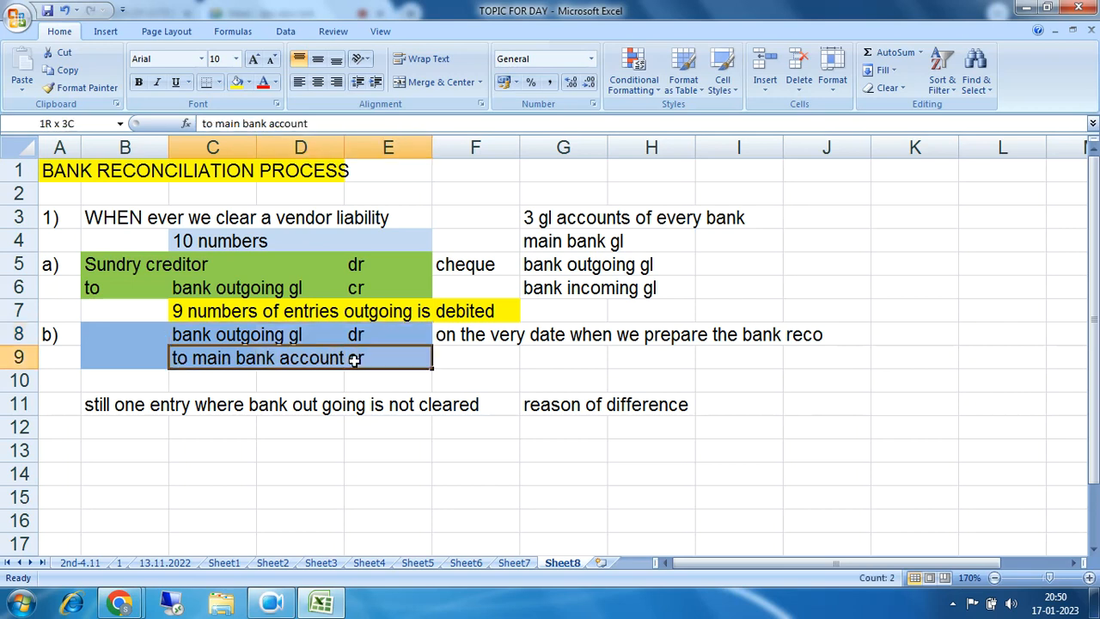
left_click_drag(355, 359, 355, 359)
left_click(188, 357)
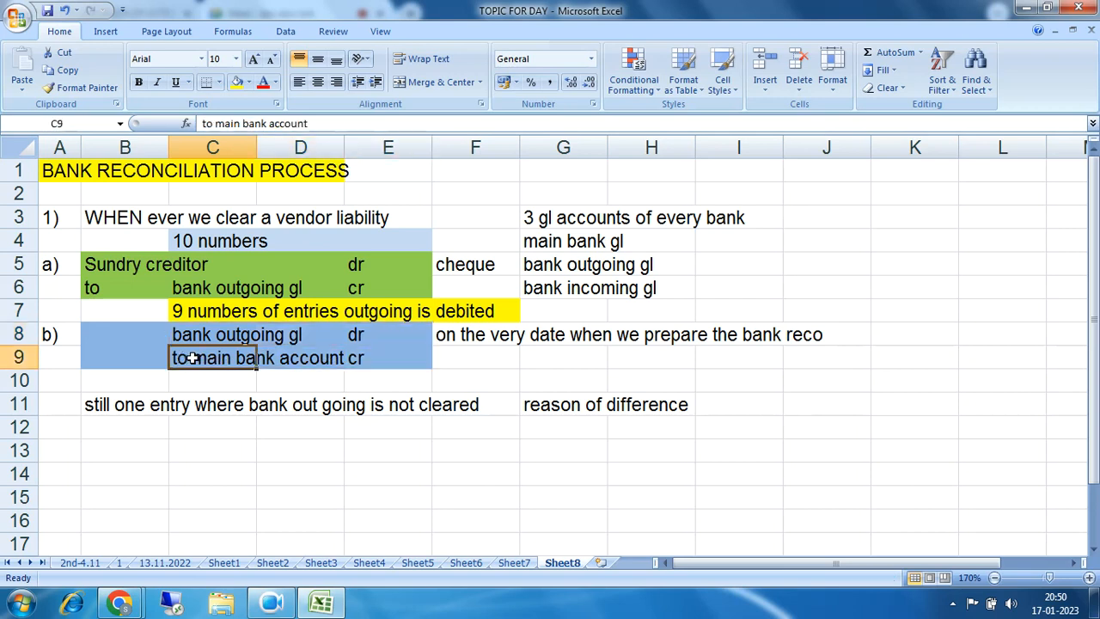
left_click_drag(207, 360, 352, 359)
left_click_drag(191, 357, 356, 357)
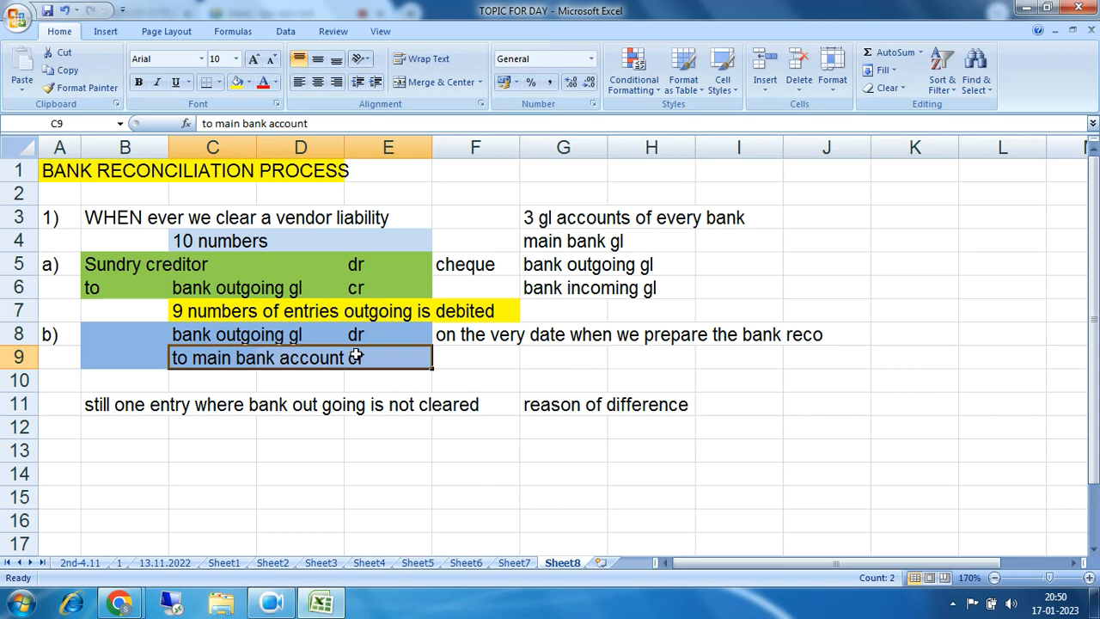
Step: Enter 'receipt of cheque or payments from customers' in B13 and the label 1) in A15
scroll(356, 356, "down", 2)
left_click(122, 306)
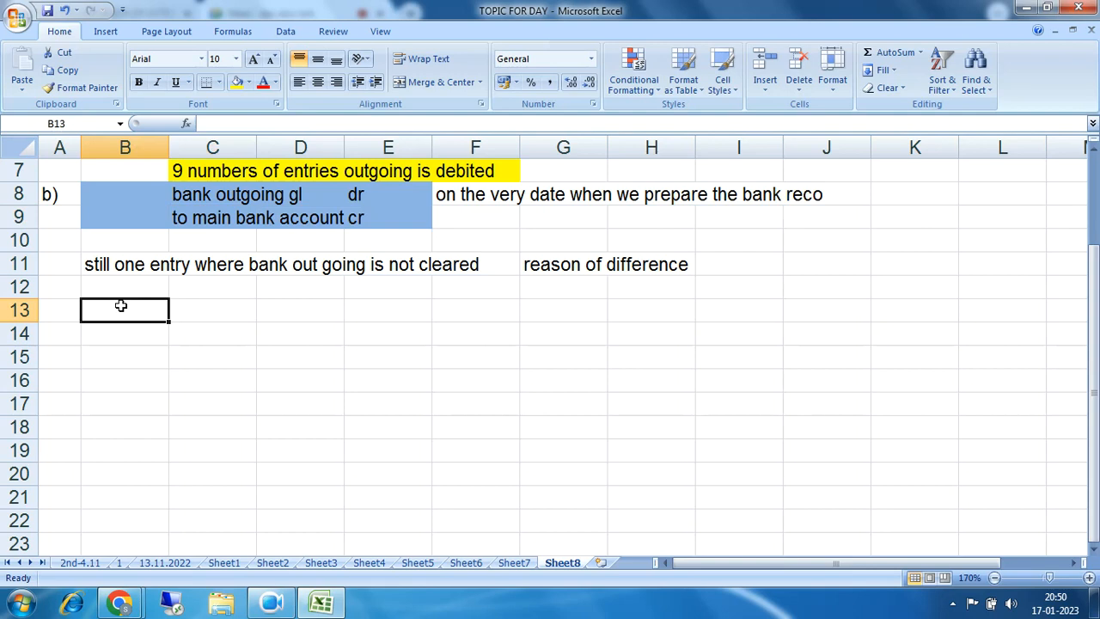
type("recei")
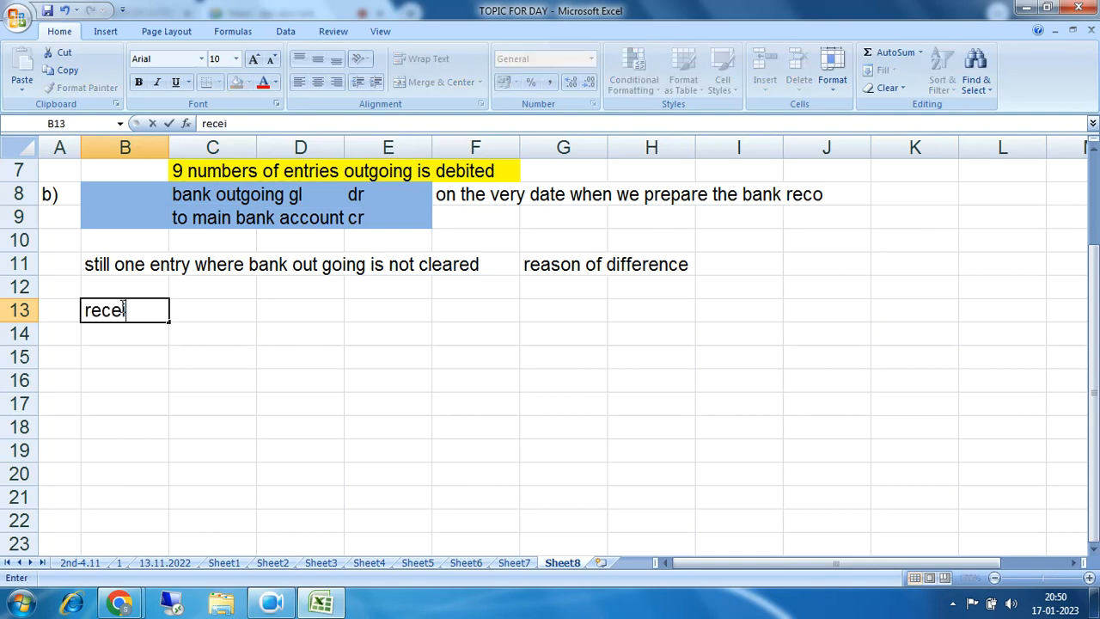
type("pt of c")
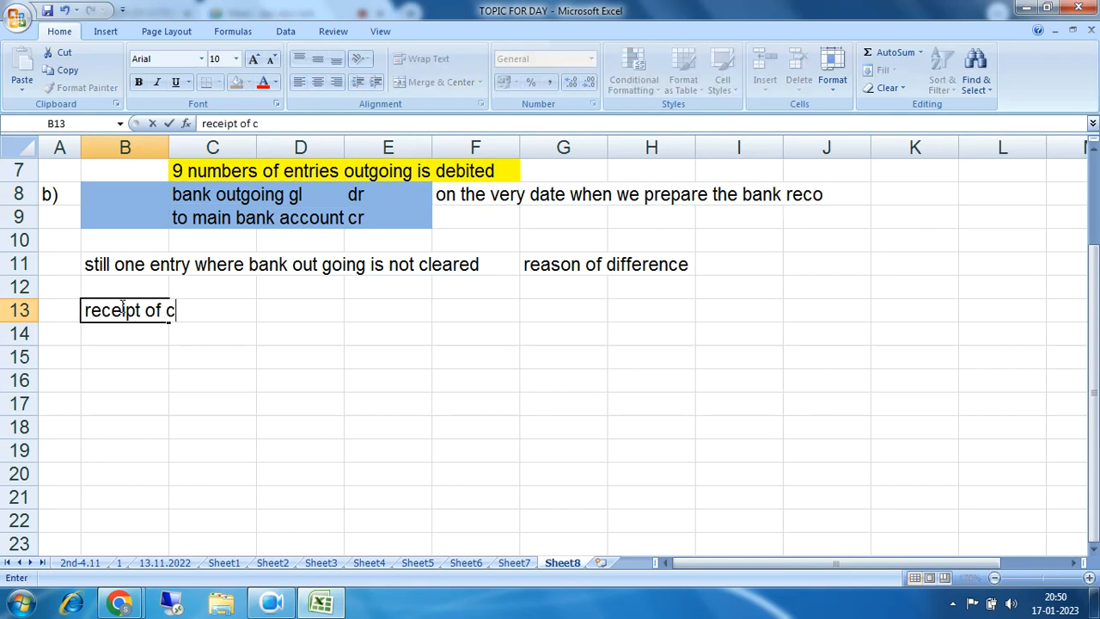
type("heque o")
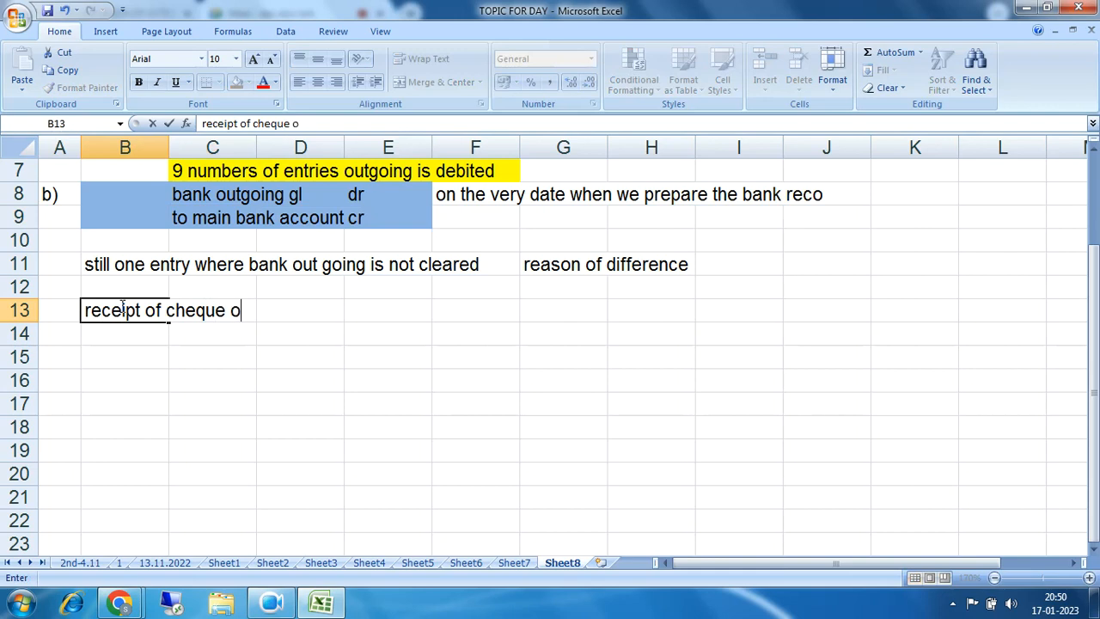
type("r payme")
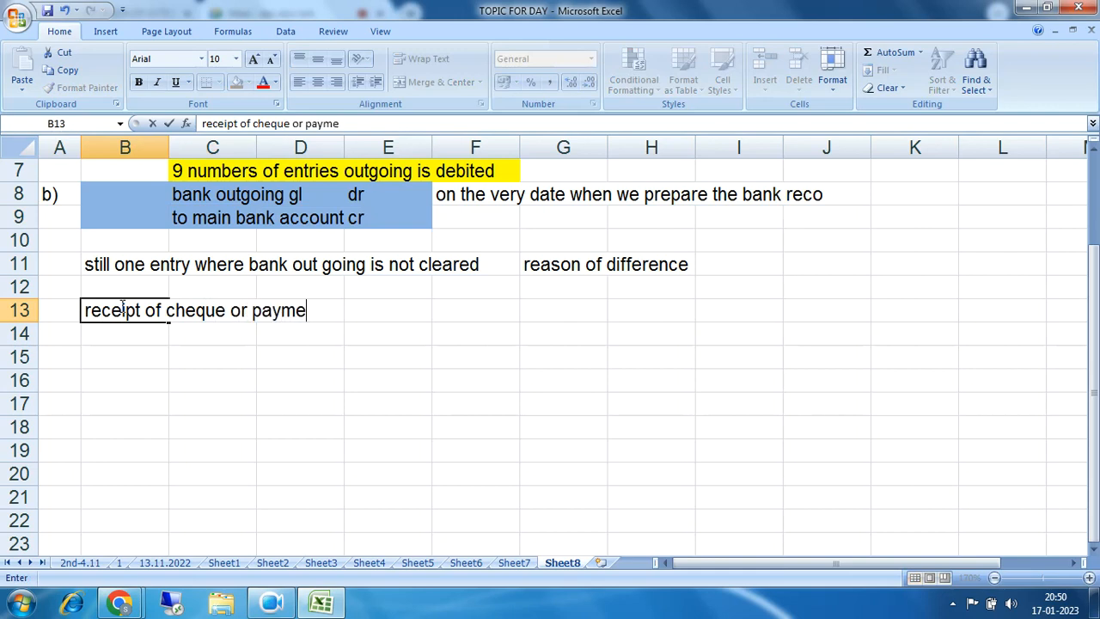
type("nts from ")
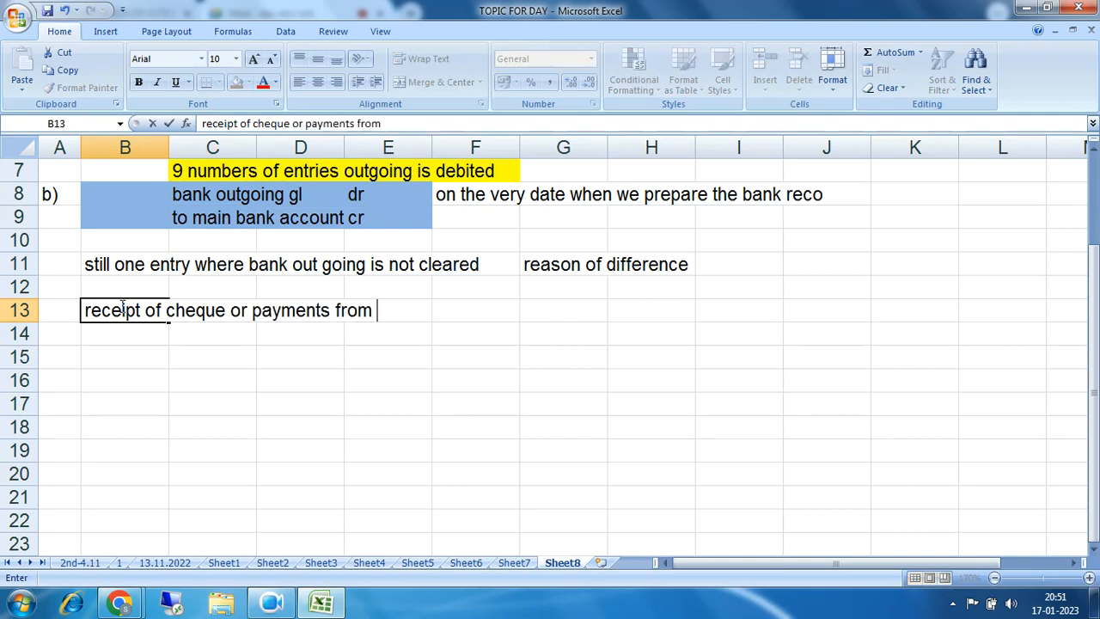
type("customers")
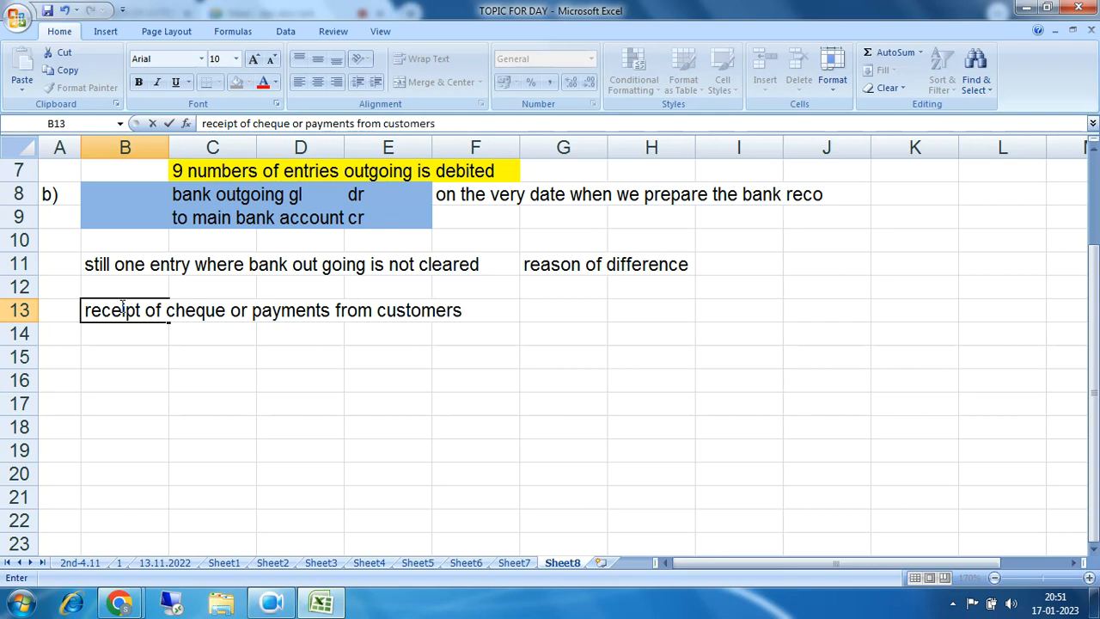
key("Return")
key("Return")
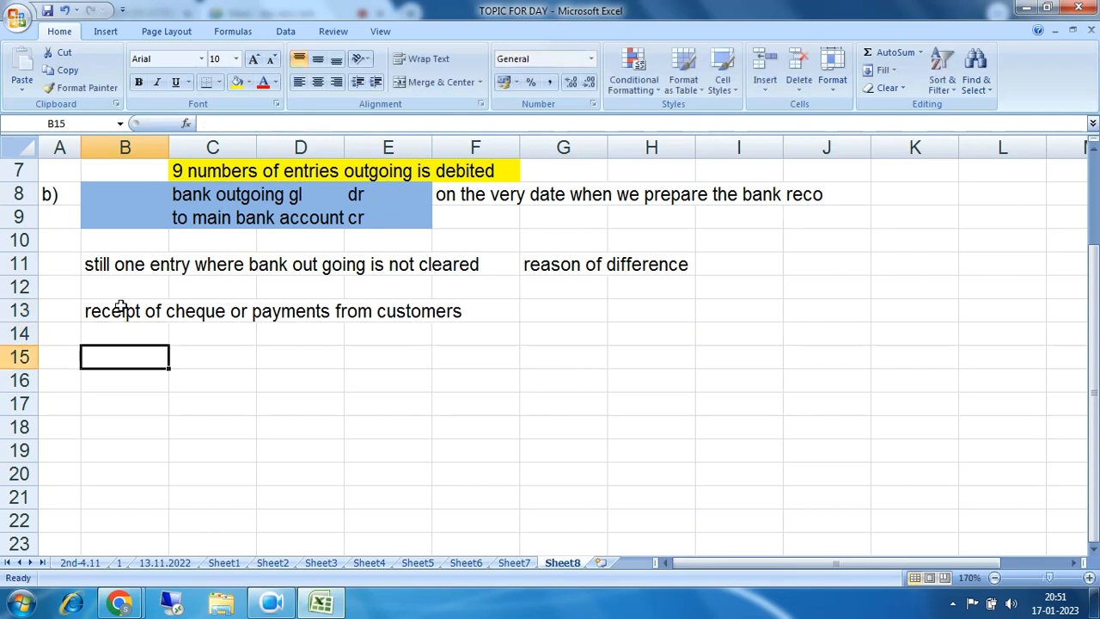
key("Left")
type("1)")
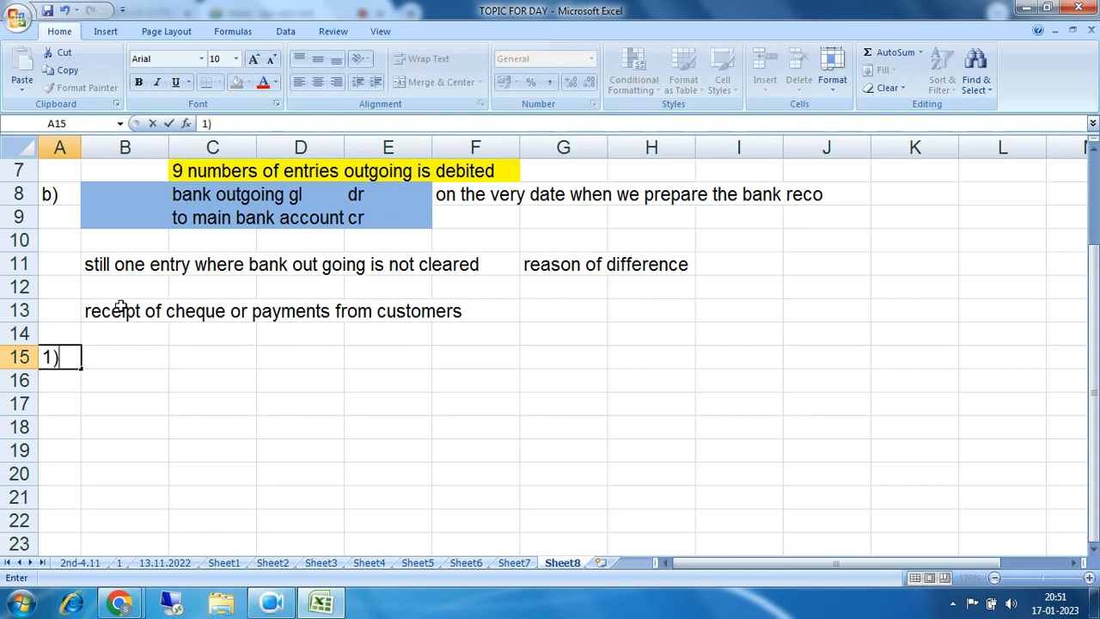
key("Right")
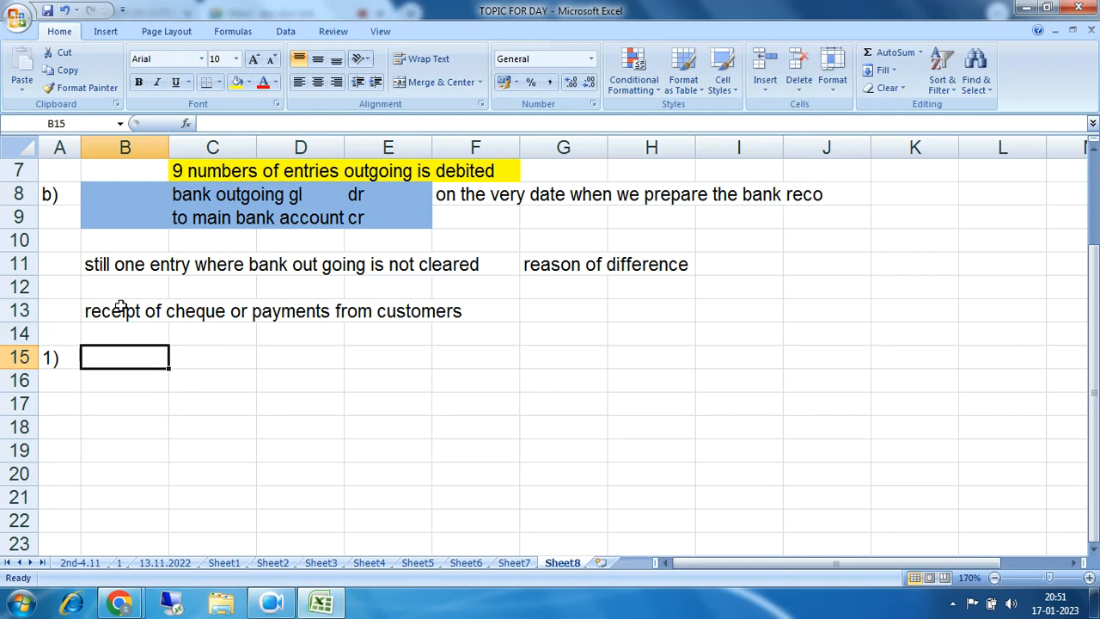
Step: Admit the waiting participant into the video call and dismiss the presenting notification
left_click(119, 604)
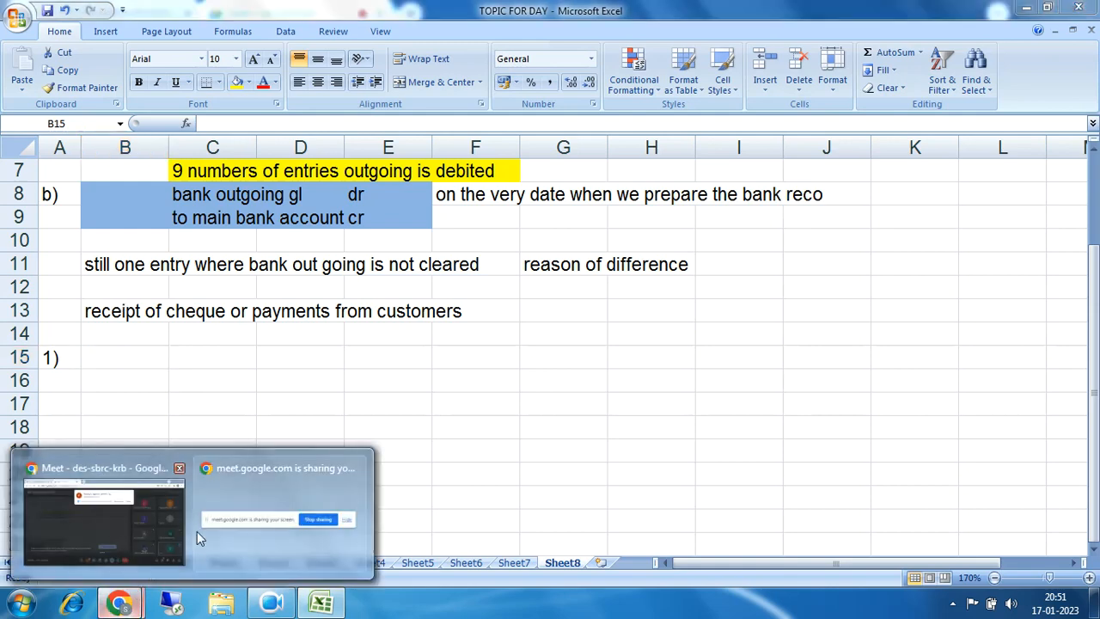
left_click(133, 519)
left_click(721, 151)
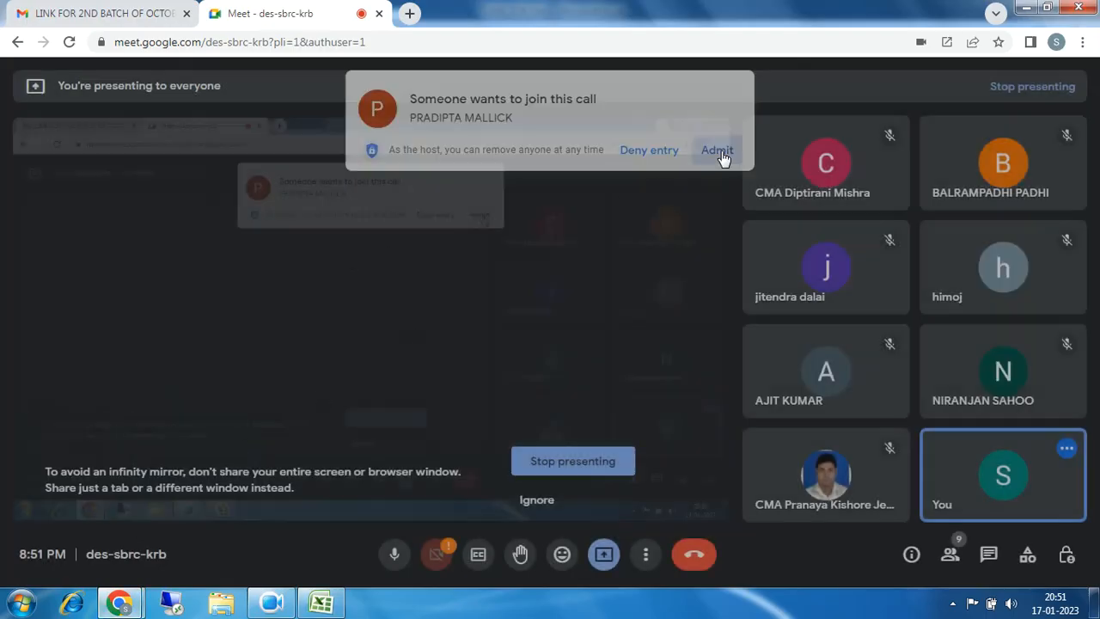
left_click(321, 604)
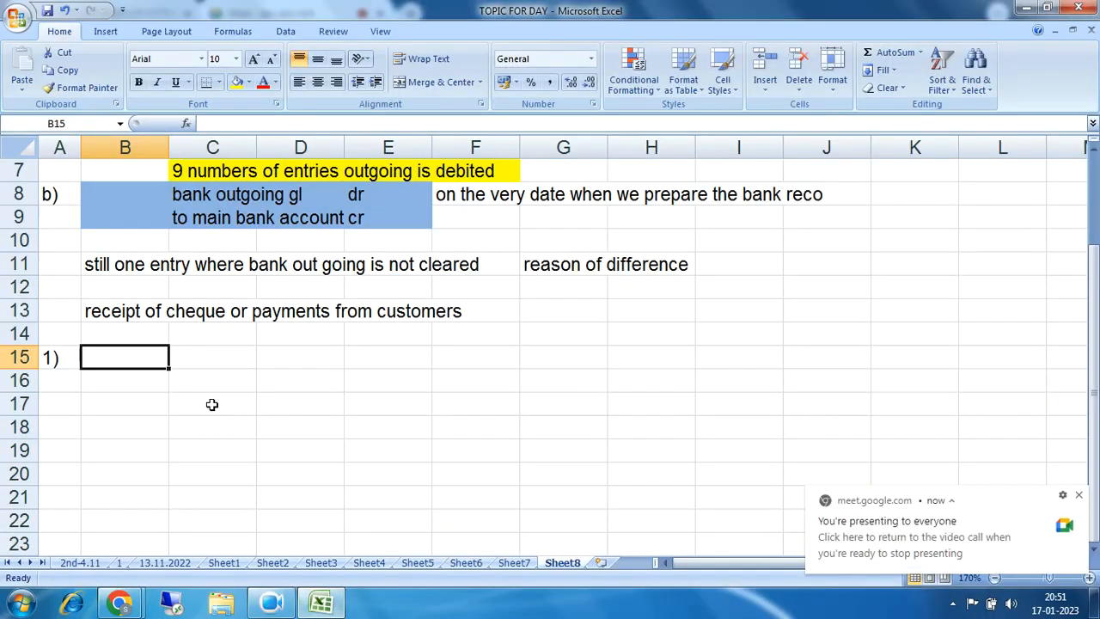
left_click(1079, 496)
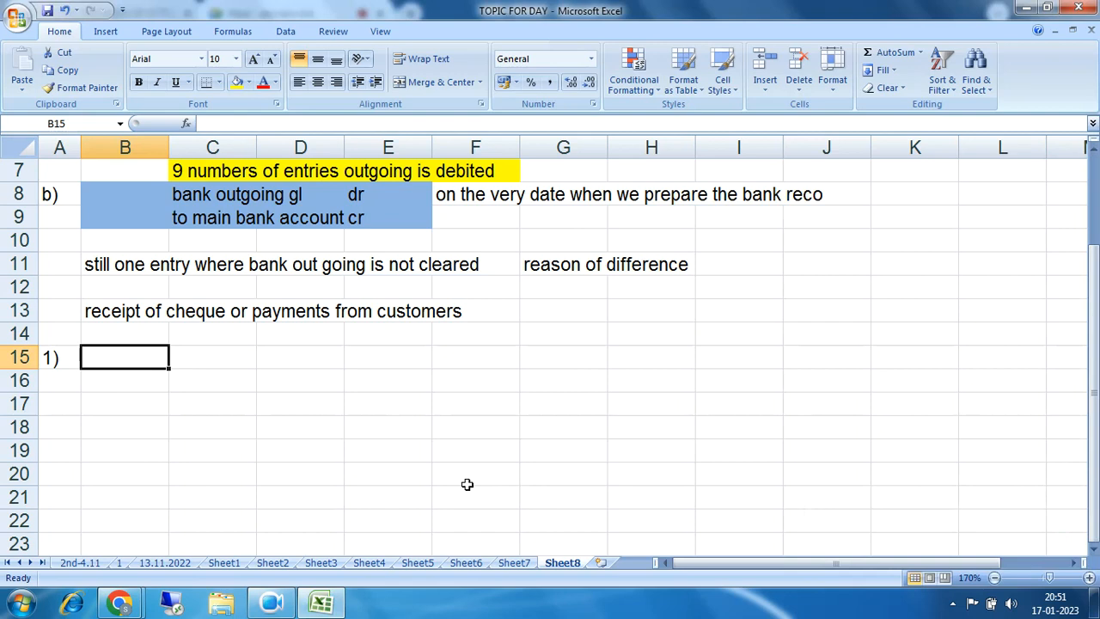
Step: Write entry 1) as 'bank' dr in row 15 and 'to customer' cr in row 16
type("bank")
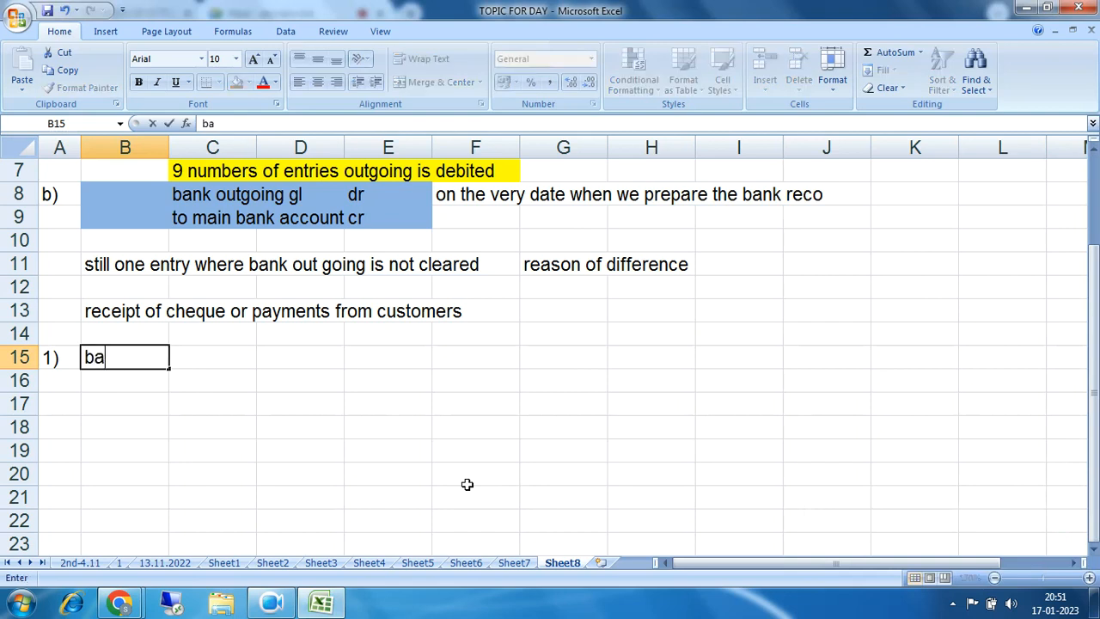
key("Tab")
key("Tab")
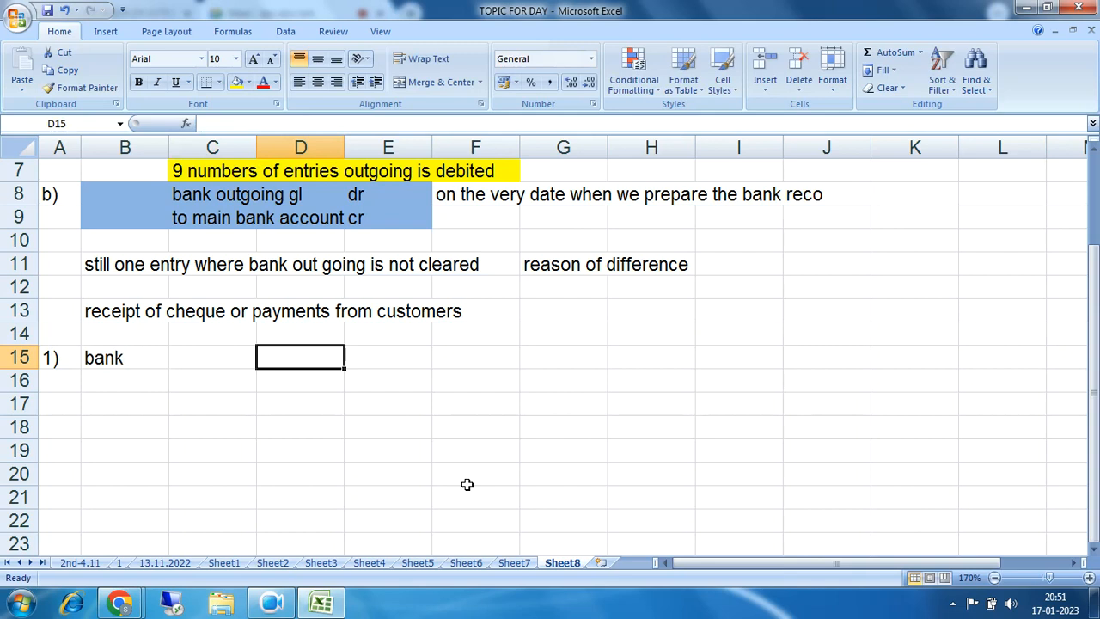
type("dt")
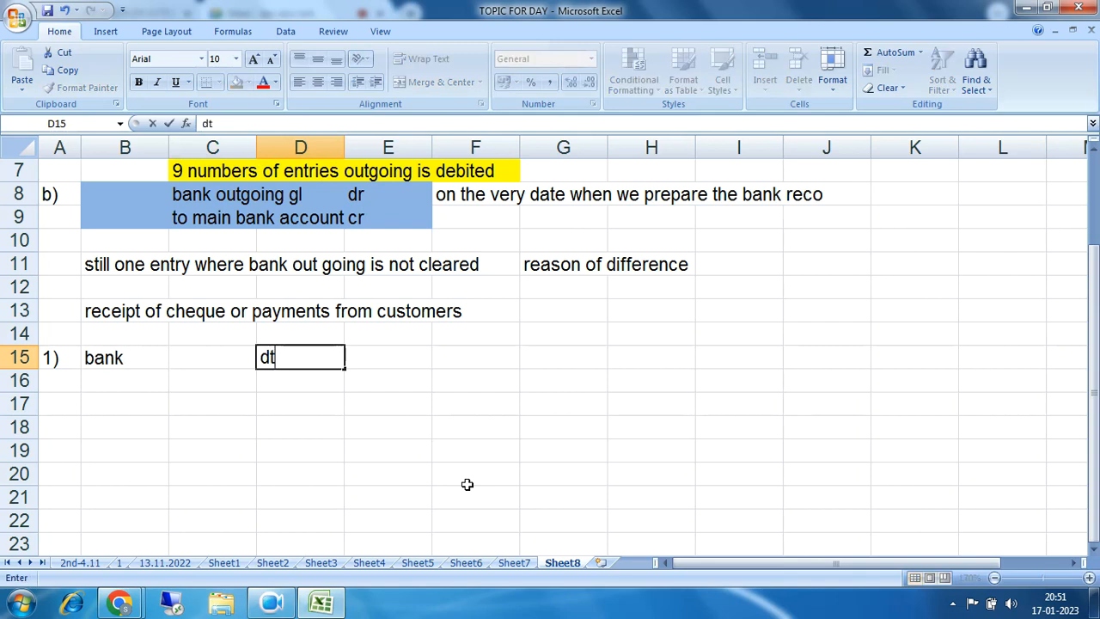
key("BackSpace")
type("r")
key("Return")
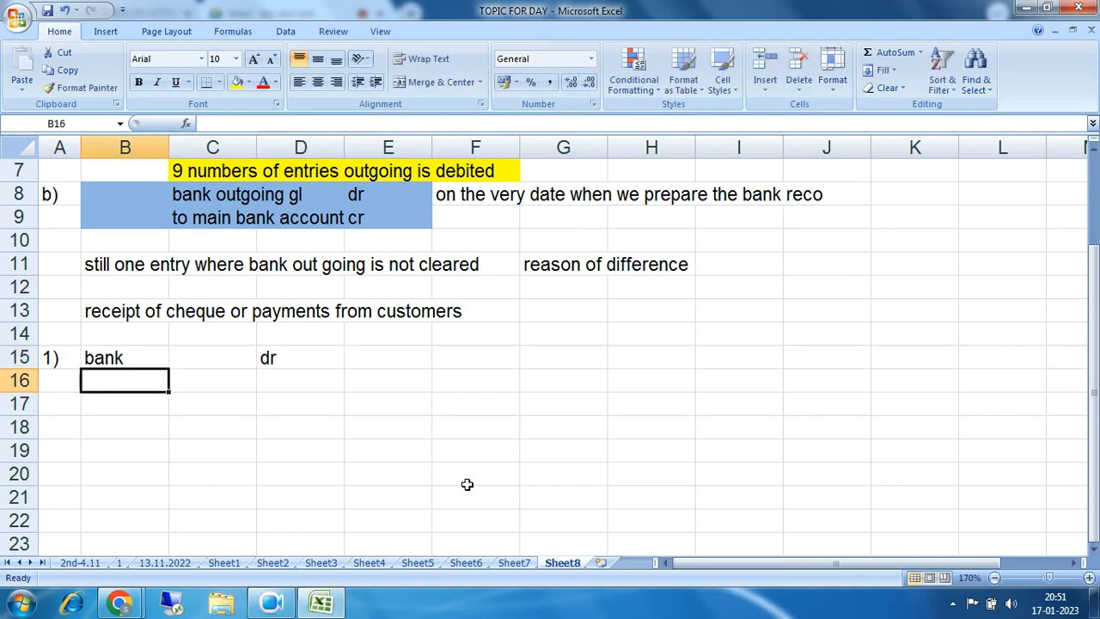
type("to cu")
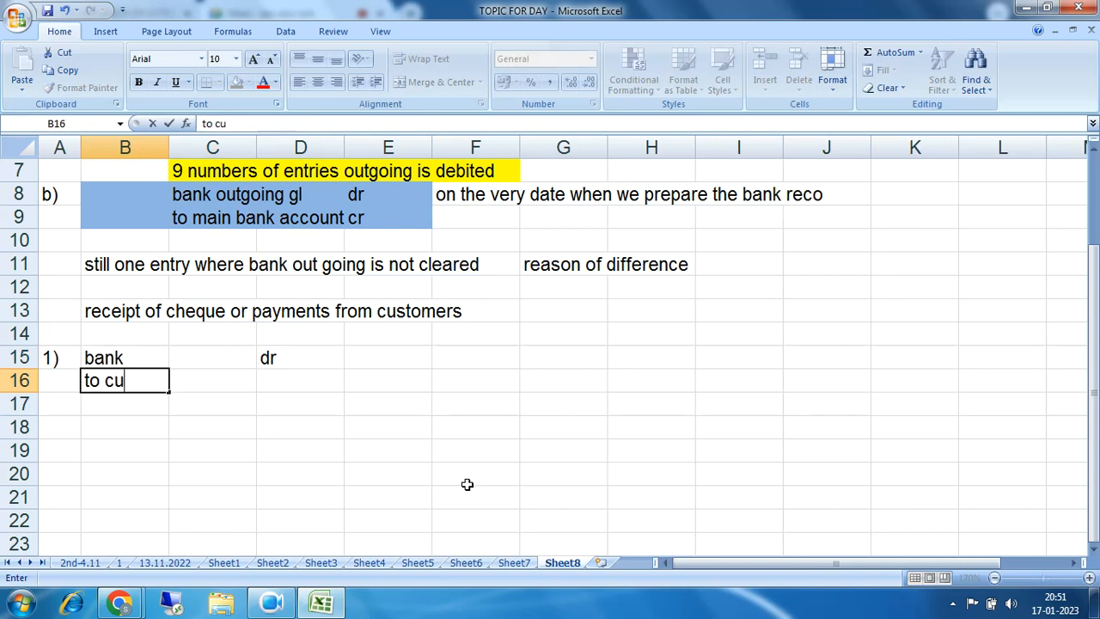
type("stomer")
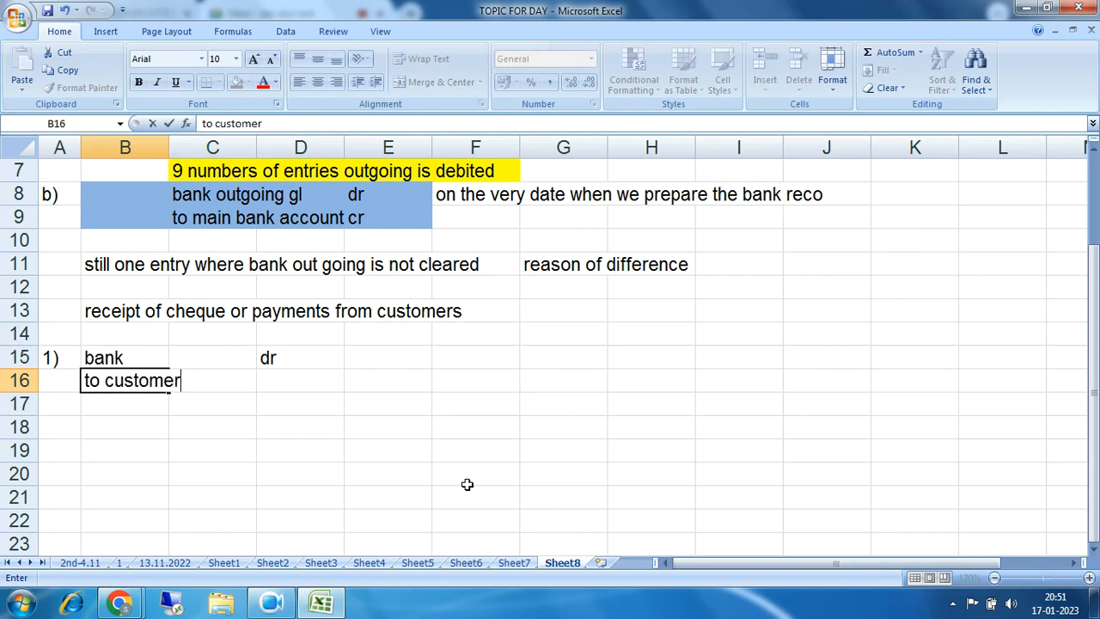
key("Tab")
key("Tab")
type("cr")
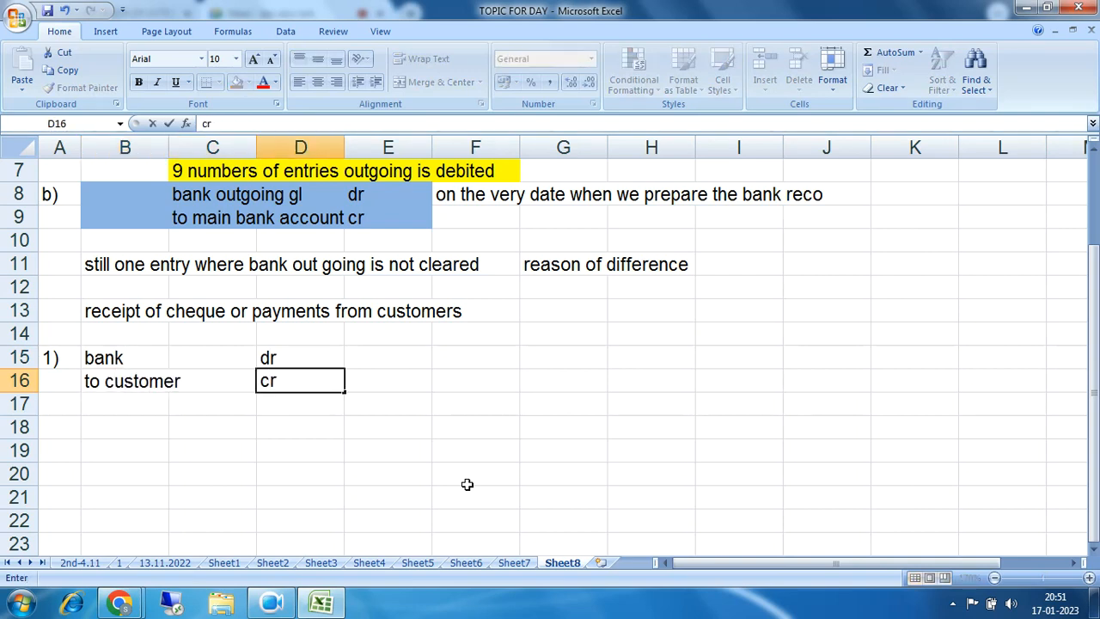
key("Return")
Step: Fill the new entry B15:E16 yellow
left_click_drag(101, 364, 360, 375)
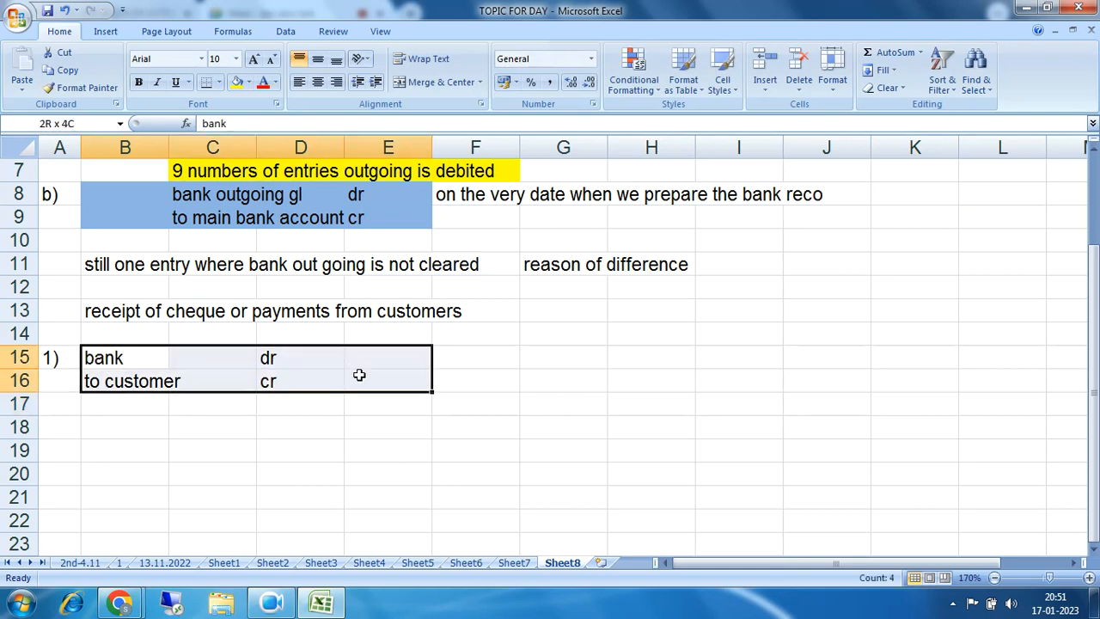
left_click(237, 84)
left_click(414, 472)
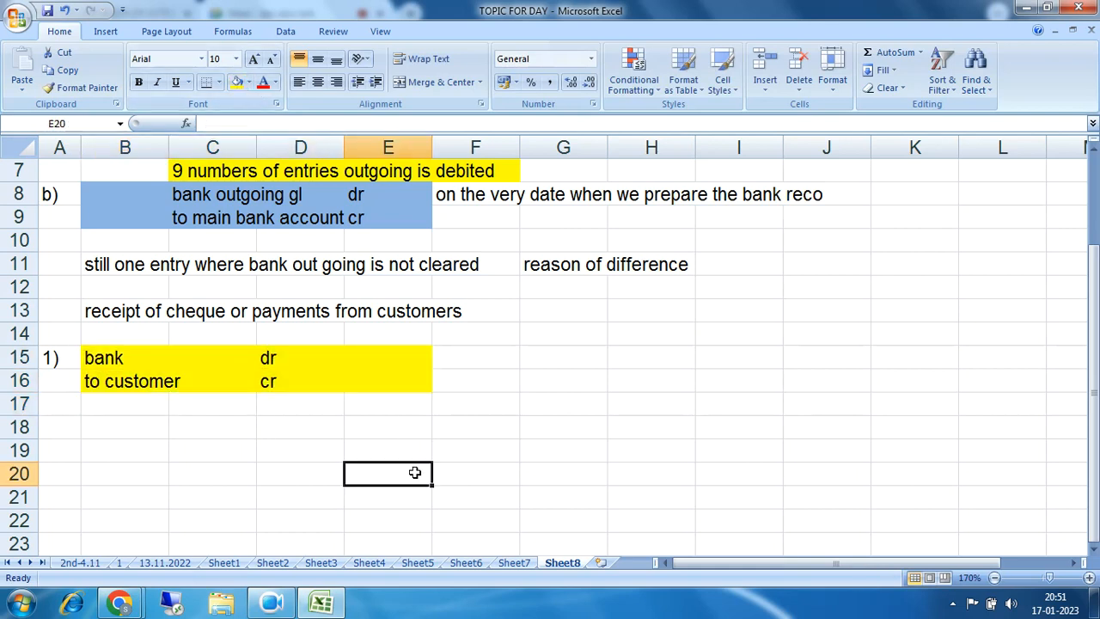
scroll(678, 370, "up", 2)
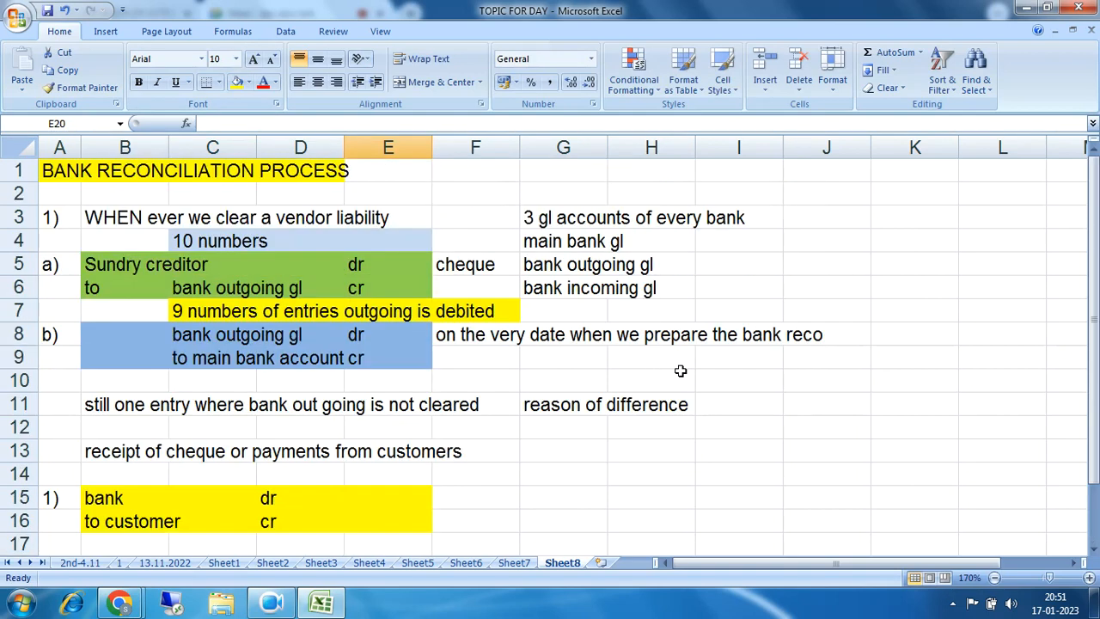
left_click_drag(538, 218, 771, 291)
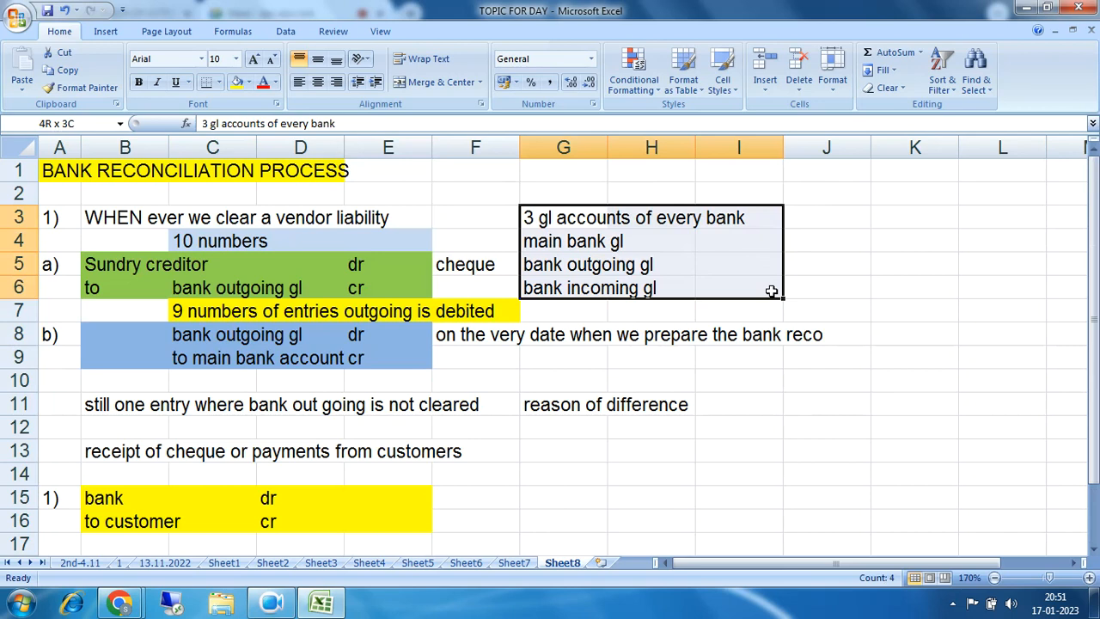
left_click_drag(107, 497, 275, 497)
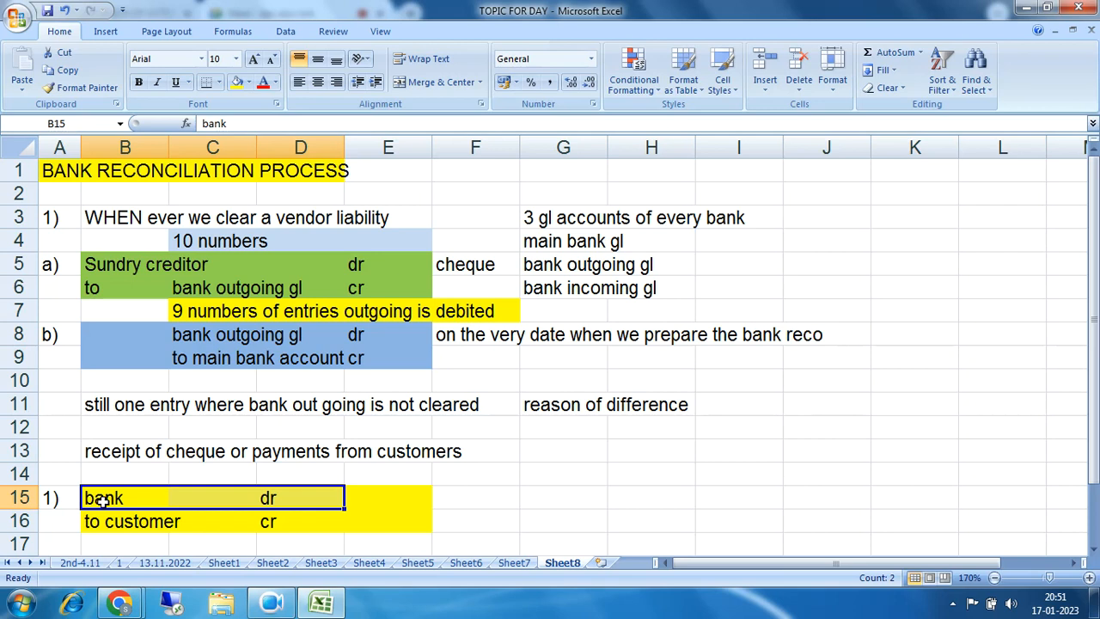
left_click_drag(100, 499, 289, 500)
mouse_move(124, 510)
left_mouse_down()
mouse_move(249, 509)
mouse_move(137, 499)
left_mouse_up()
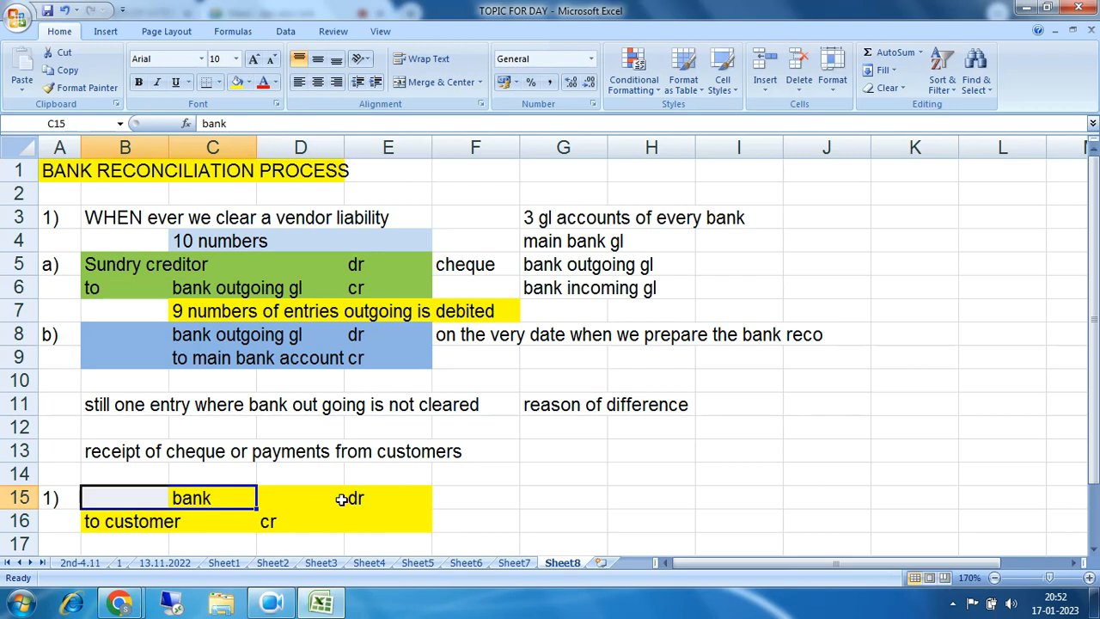
left_click(64, 10)
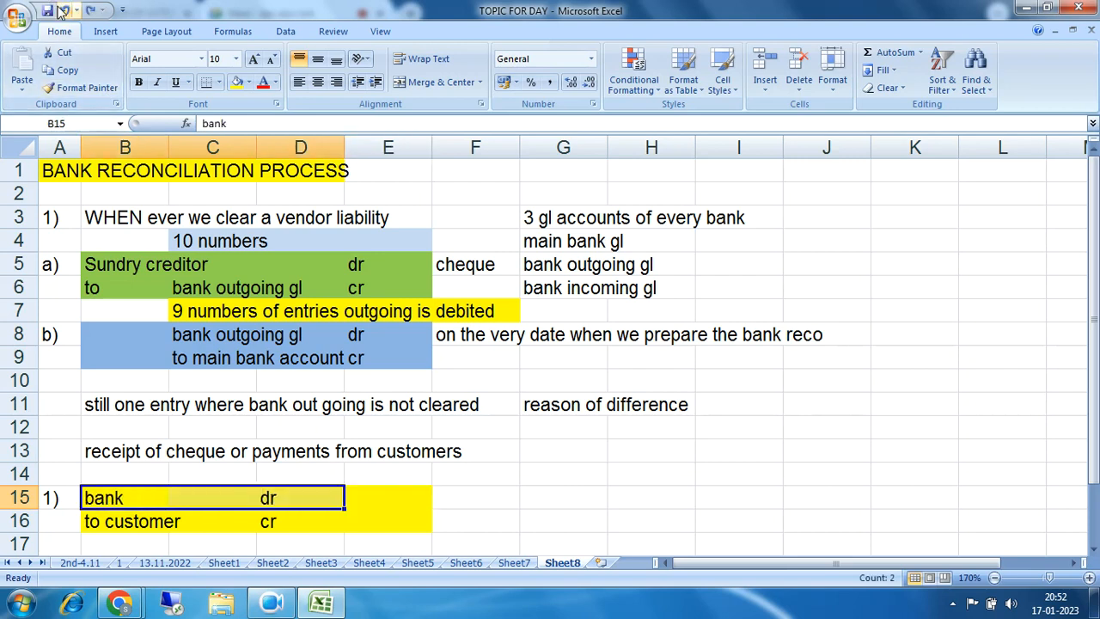
left_click(543, 247)
left_click_drag(543, 246, 668, 244)
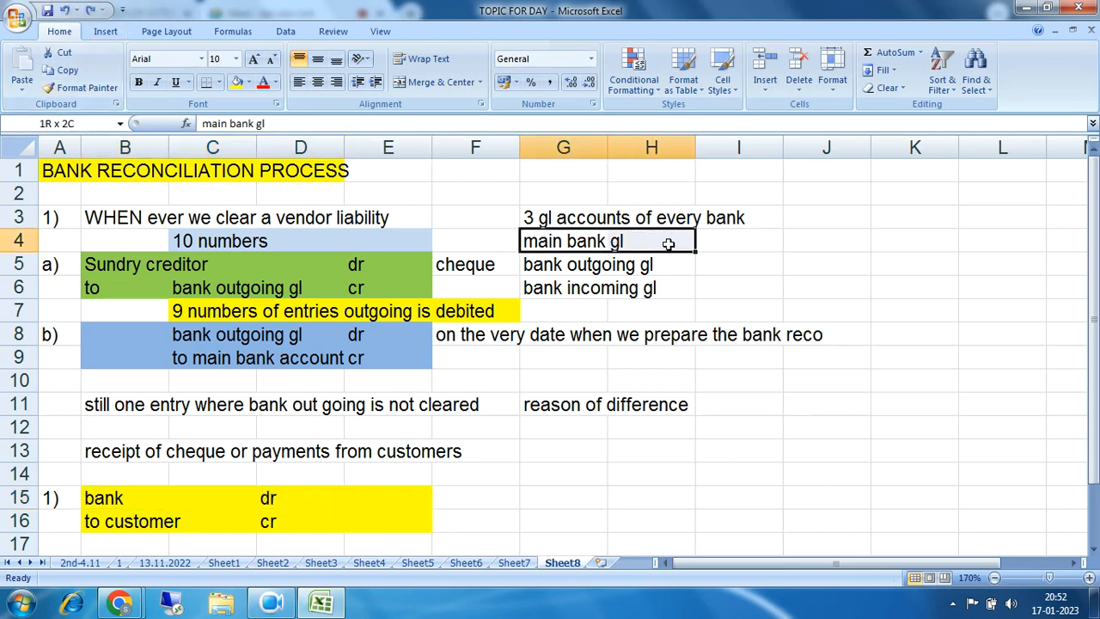
left_click_drag(537, 272, 658, 264)
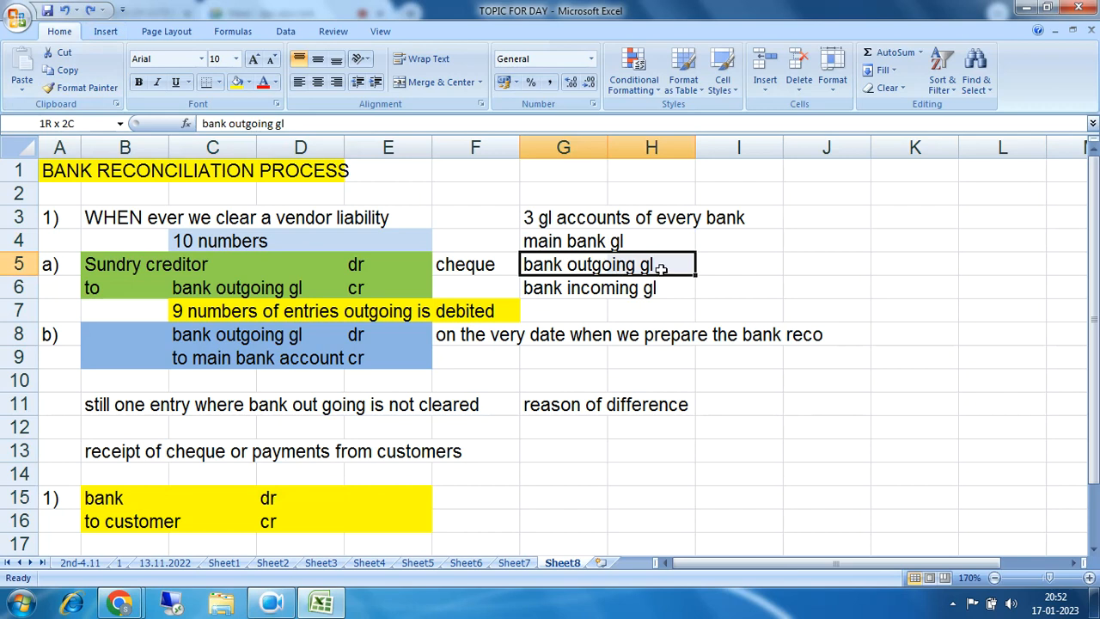
left_click_drag(537, 290, 653, 288)
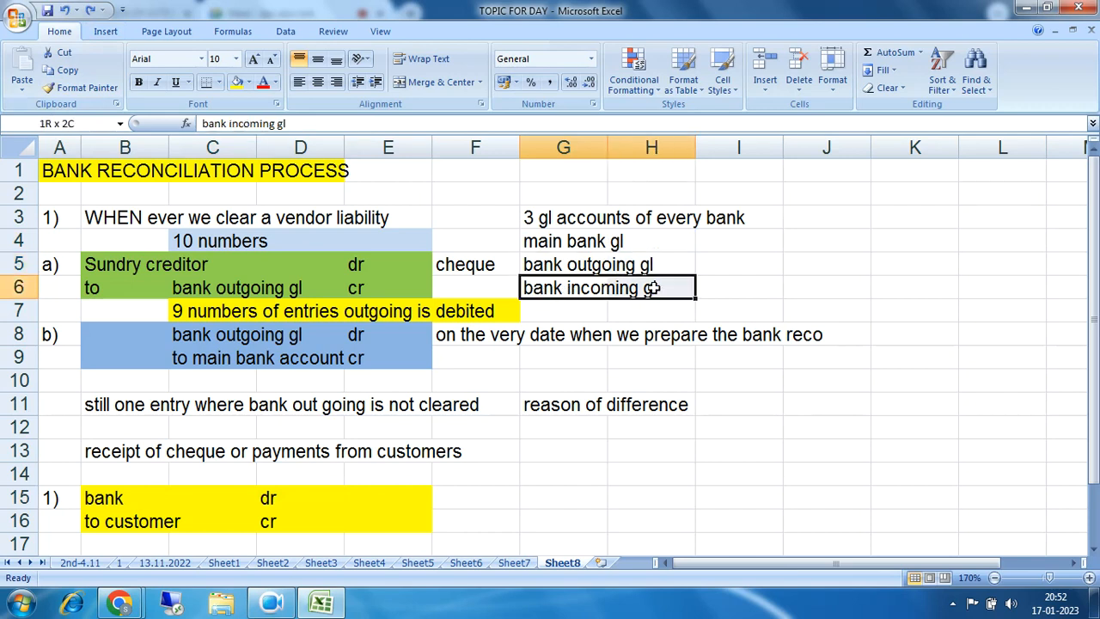
left_click_drag(555, 242, 630, 244)
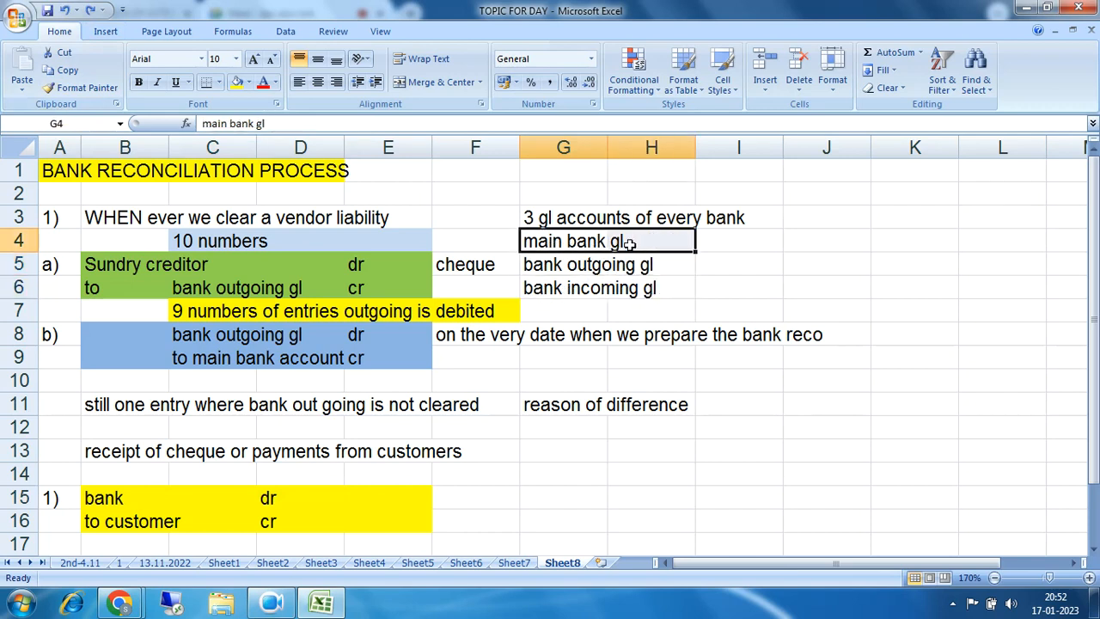
left_click(538, 264)
left_click_drag(553, 291, 651, 291)
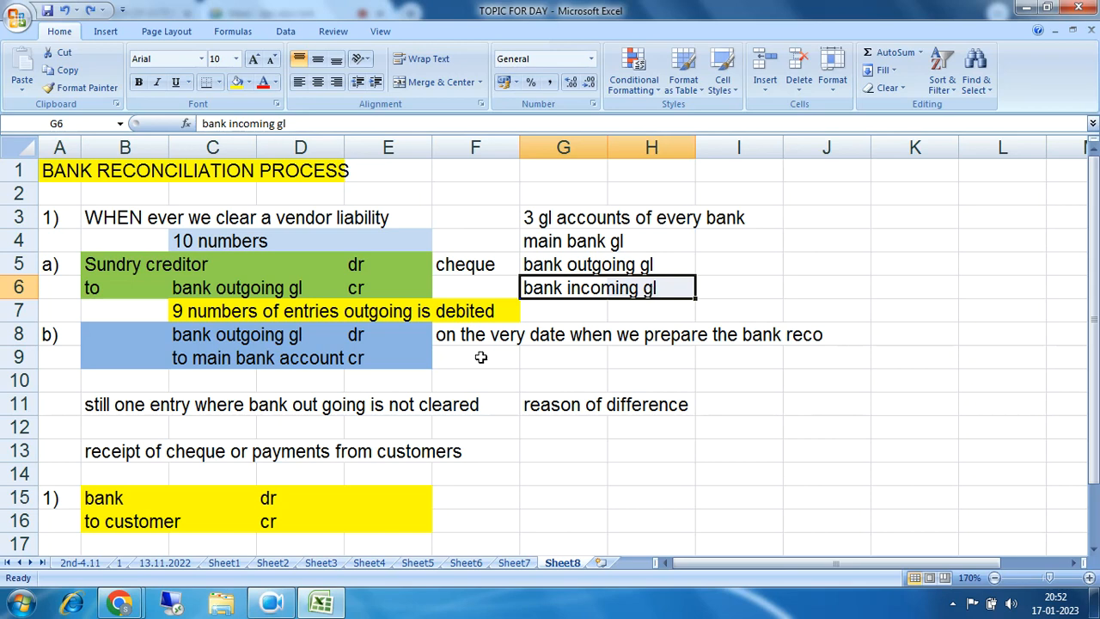
left_click(119, 603)
left_click(105, 553)
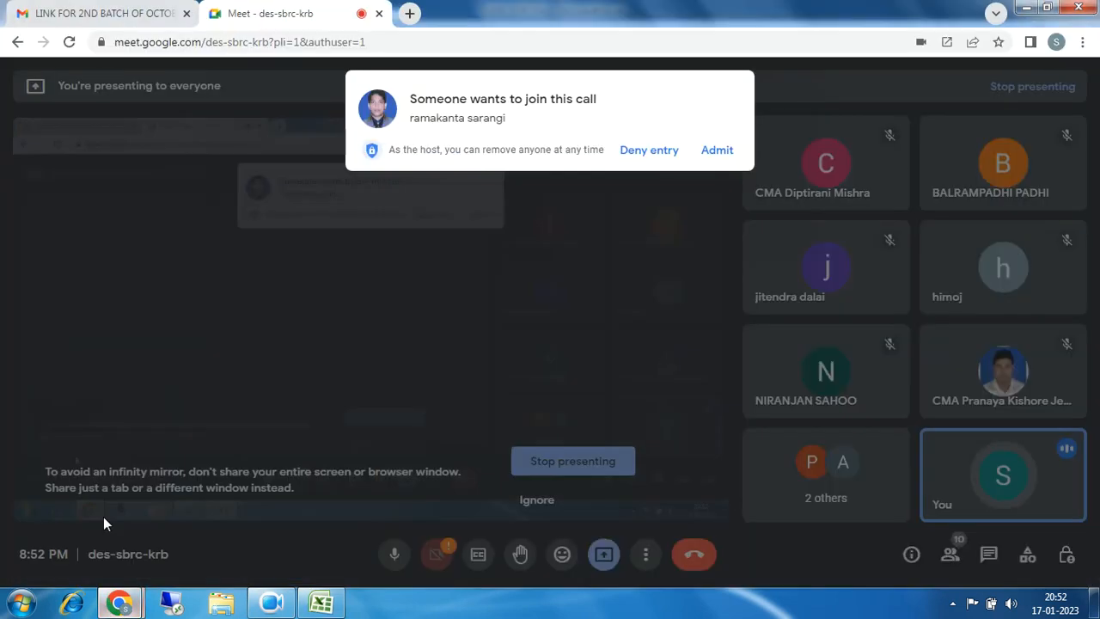
left_click(712, 159)
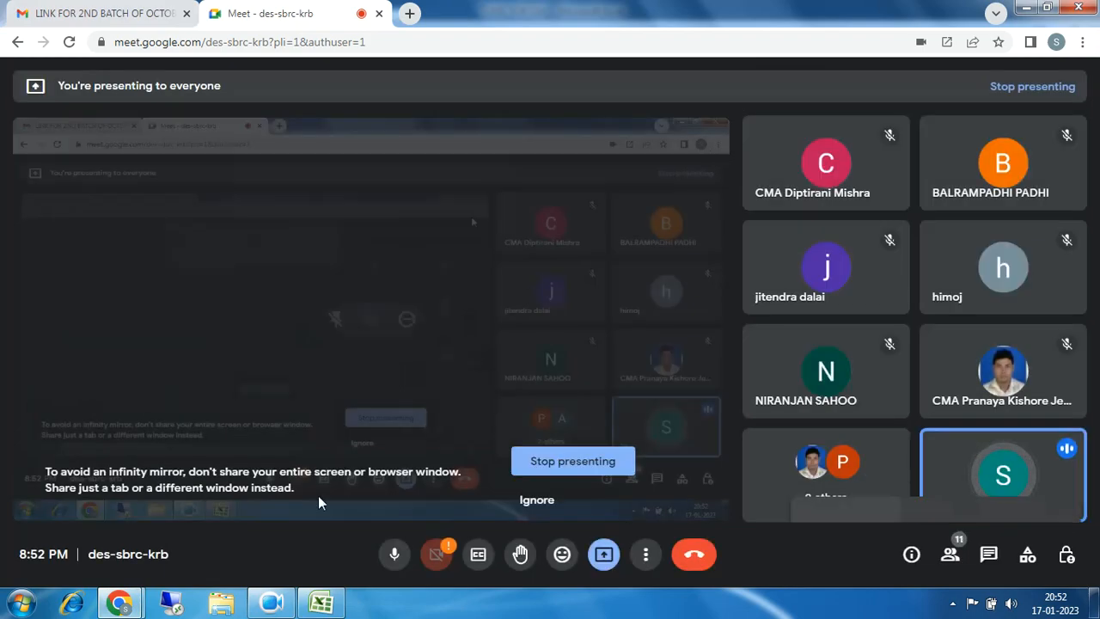
left_click(321, 603)
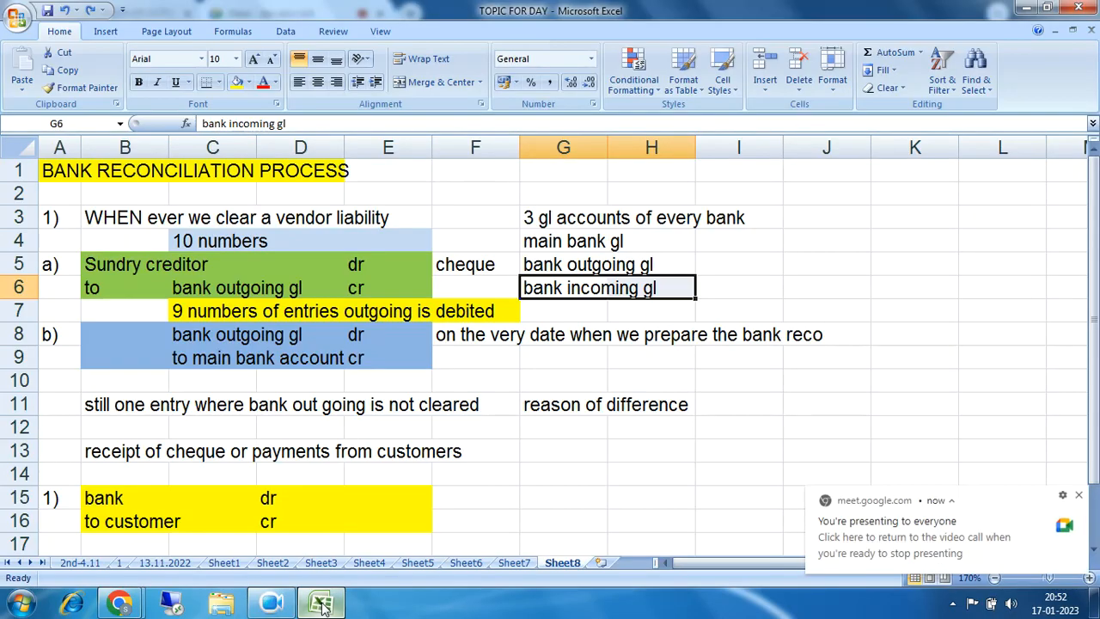
left_click(543, 245)
left_click_drag(549, 269, 620, 268)
left_click_drag(544, 296, 643, 289)
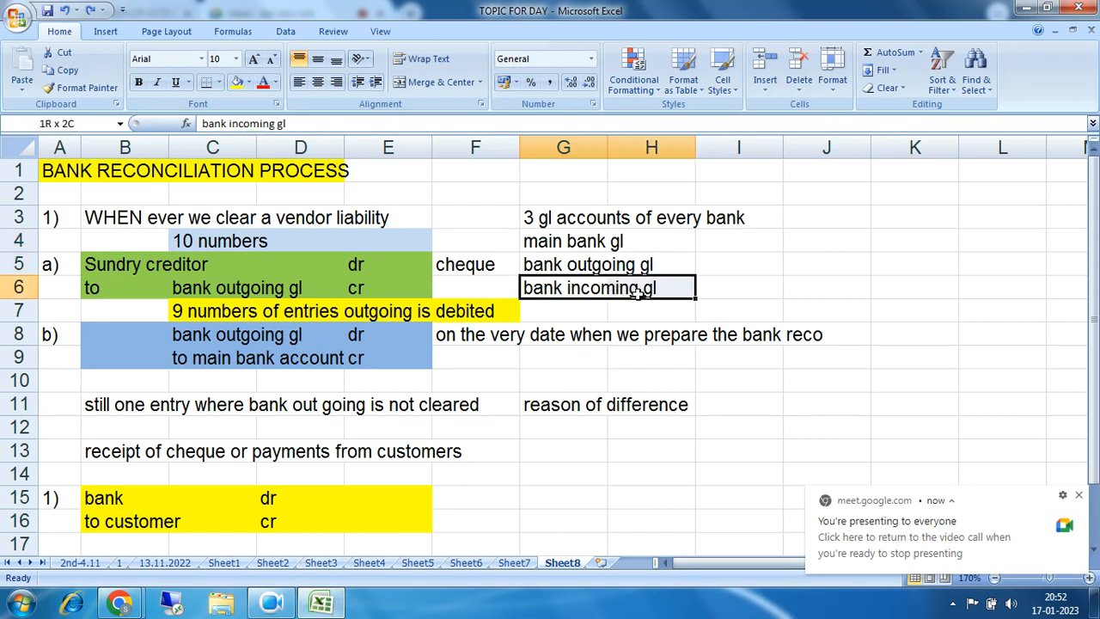
left_click_drag(550, 245, 626, 241)
left_click_drag(542, 267, 651, 263)
left_click(587, 289)
left_click_drag(587, 290, 650, 289)
left_click_drag(572, 242, 634, 264)
left_click_drag(545, 291, 645, 290)
left_click_drag(466, 337, 808, 337)
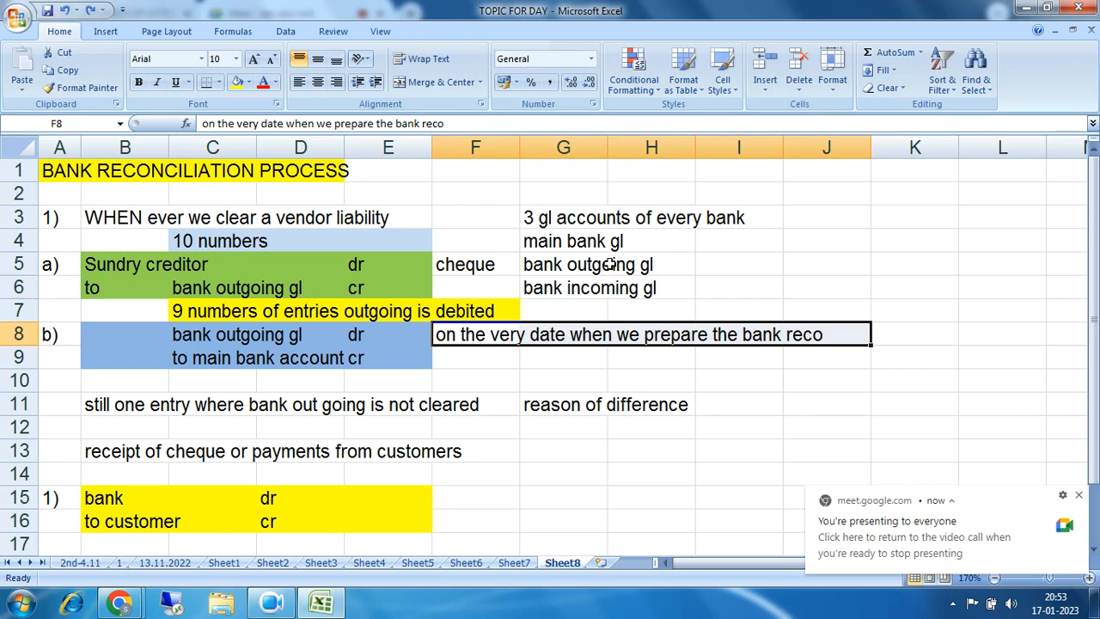
left_click_drag(545, 245, 626, 245)
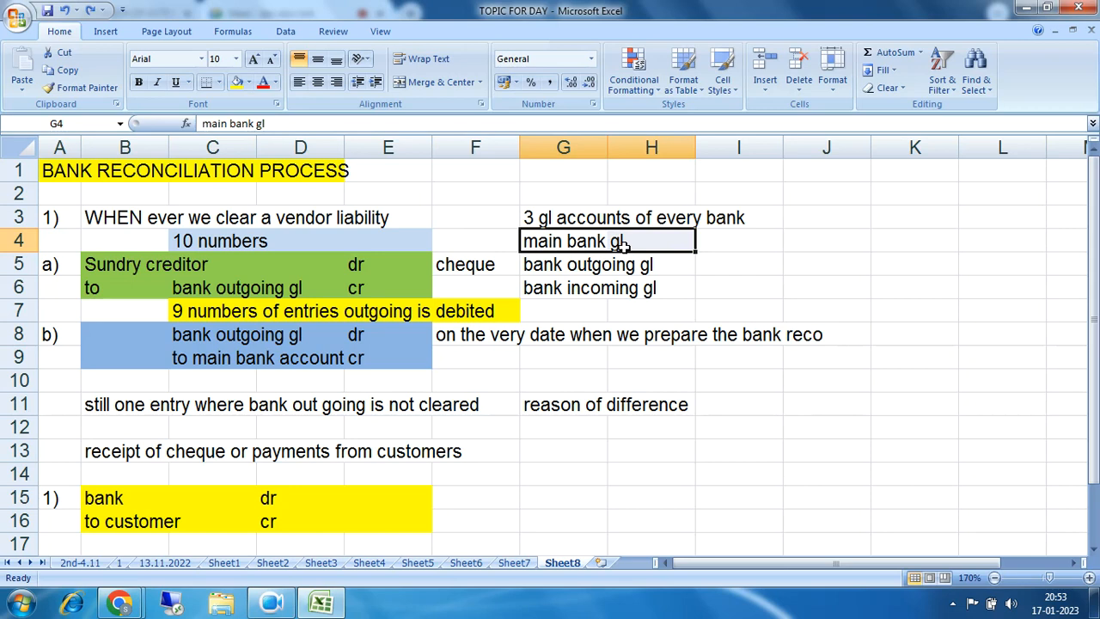
left_click_drag(532, 243, 636, 243)
left_click_drag(96, 501, 382, 525)
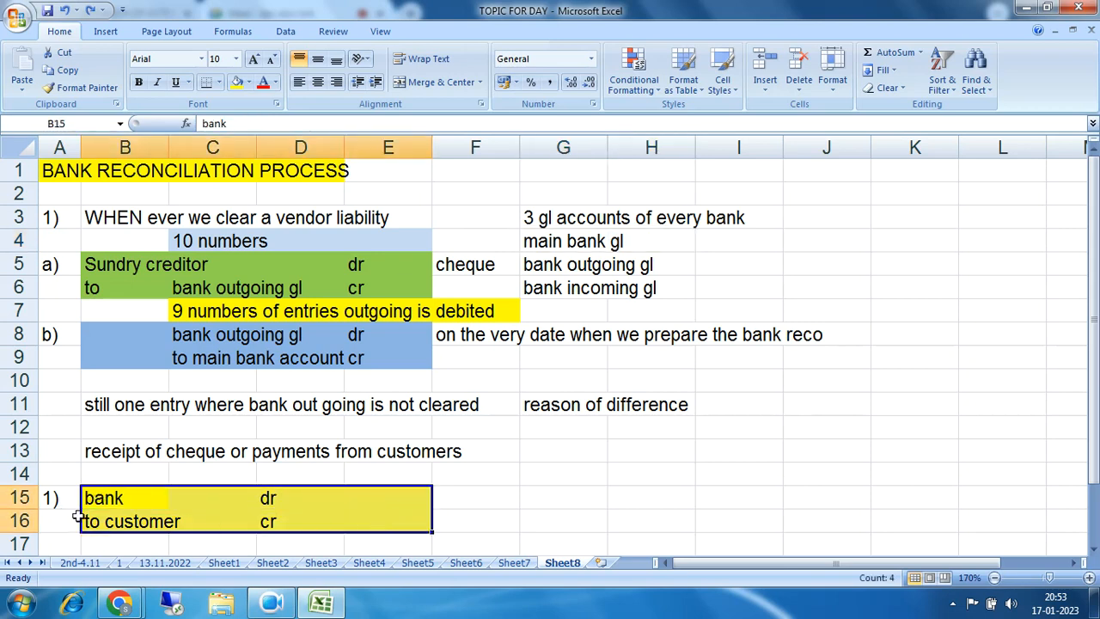
left_click_drag(98, 500, 291, 498)
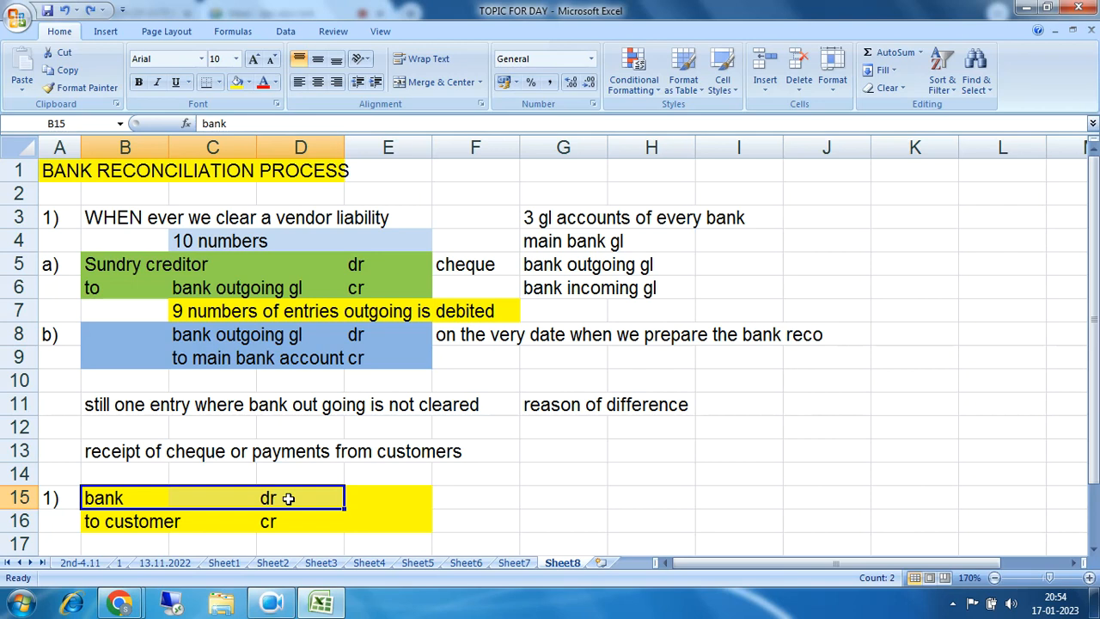
left_click_drag(86, 499, 359, 497)
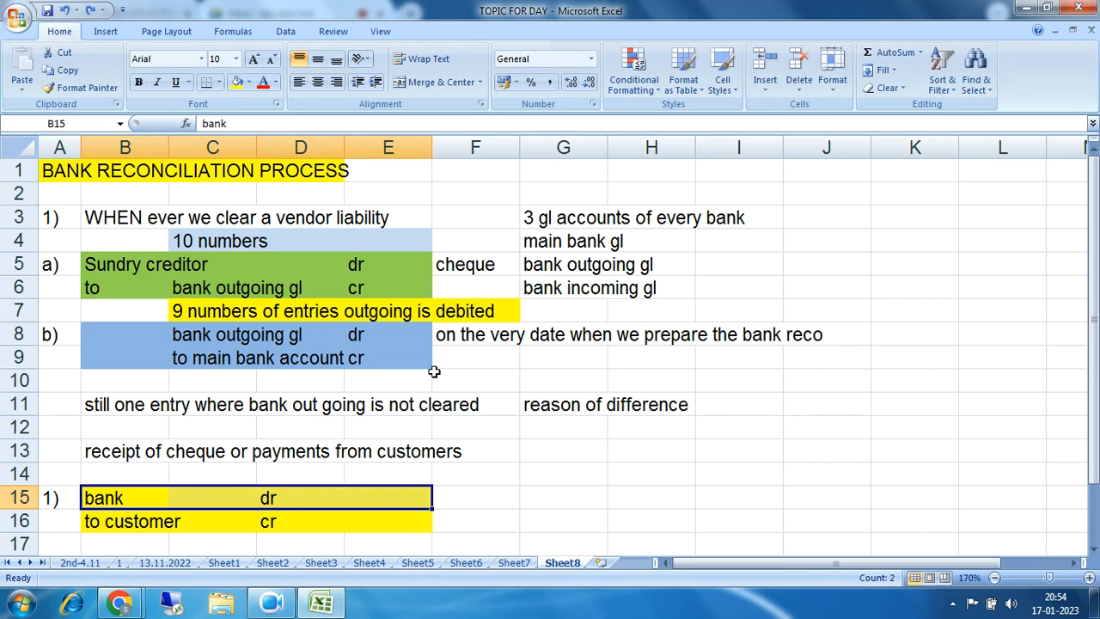
left_click_drag(530, 244, 678, 283)
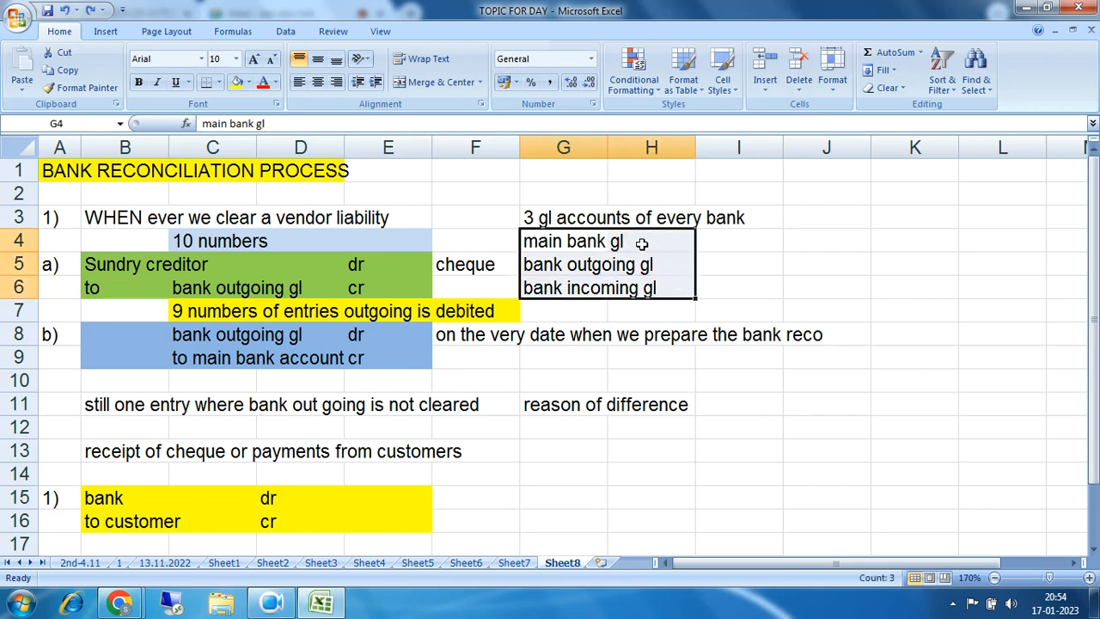
left_click_drag(528, 241, 629, 243)
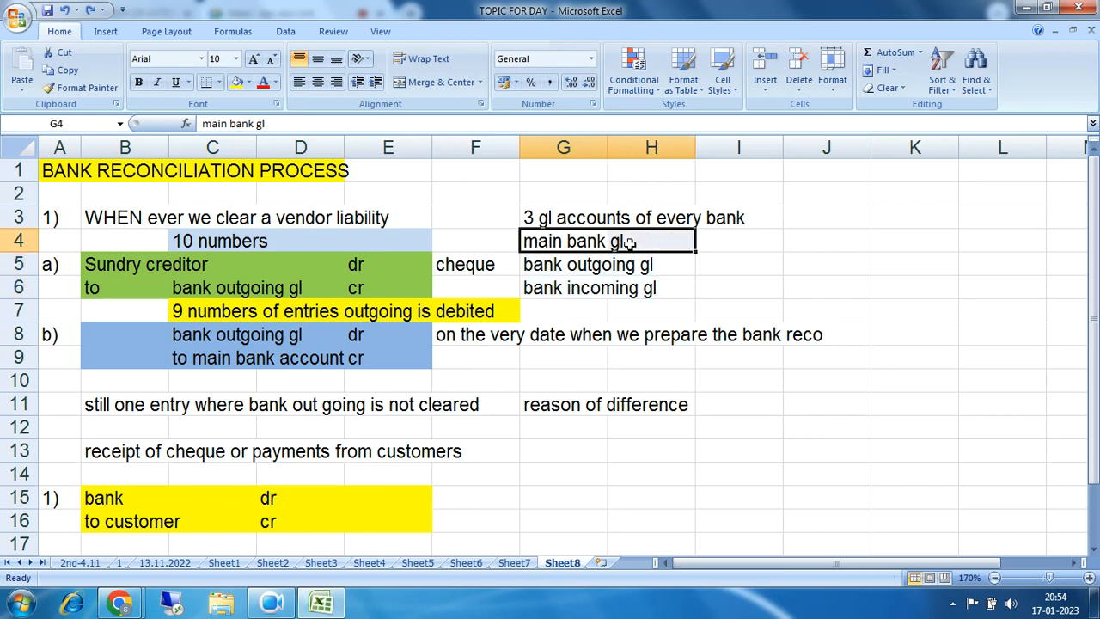
left_click(543, 267)
left_click_drag(546, 268, 643, 289)
left_click_drag(530, 261, 647, 268)
left_click_drag(543, 292, 638, 290)
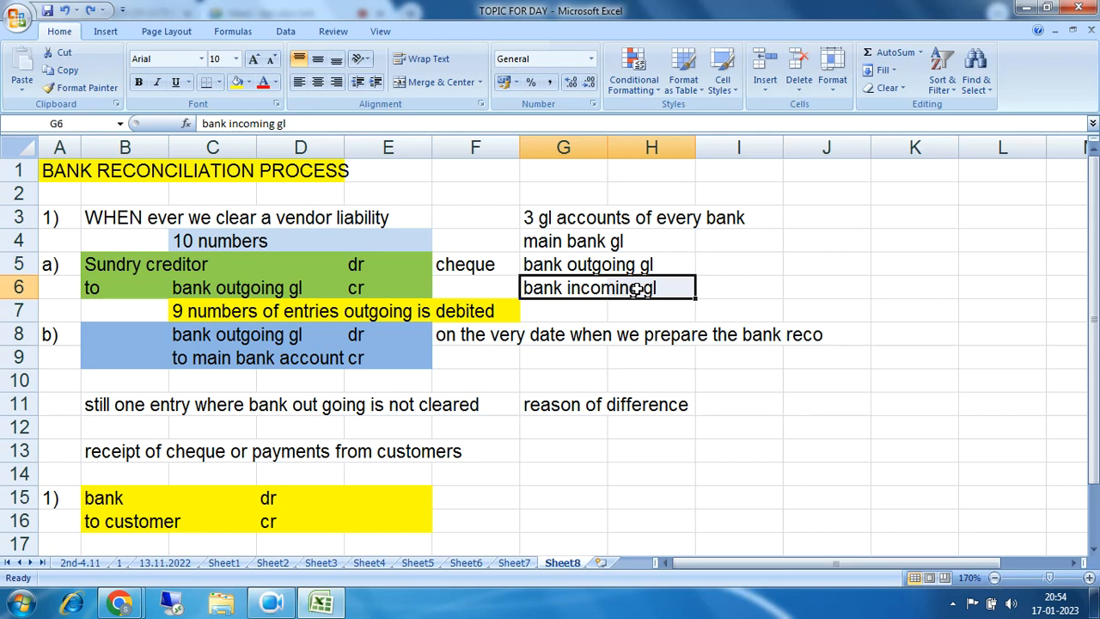
left_click_drag(549, 265, 636, 268)
left_click_drag(544, 290, 644, 284)
left_click_drag(543, 262, 645, 267)
left_click_drag(554, 292, 640, 290)
left_click_drag(477, 336, 792, 337)
left_click_drag(534, 272, 662, 269)
left_click_drag(550, 290, 667, 289)
Step: Replace 'bank' in B15 with 'bank incoming gl' copied from G6
left_click(662, 268)
left_click(544, 290)
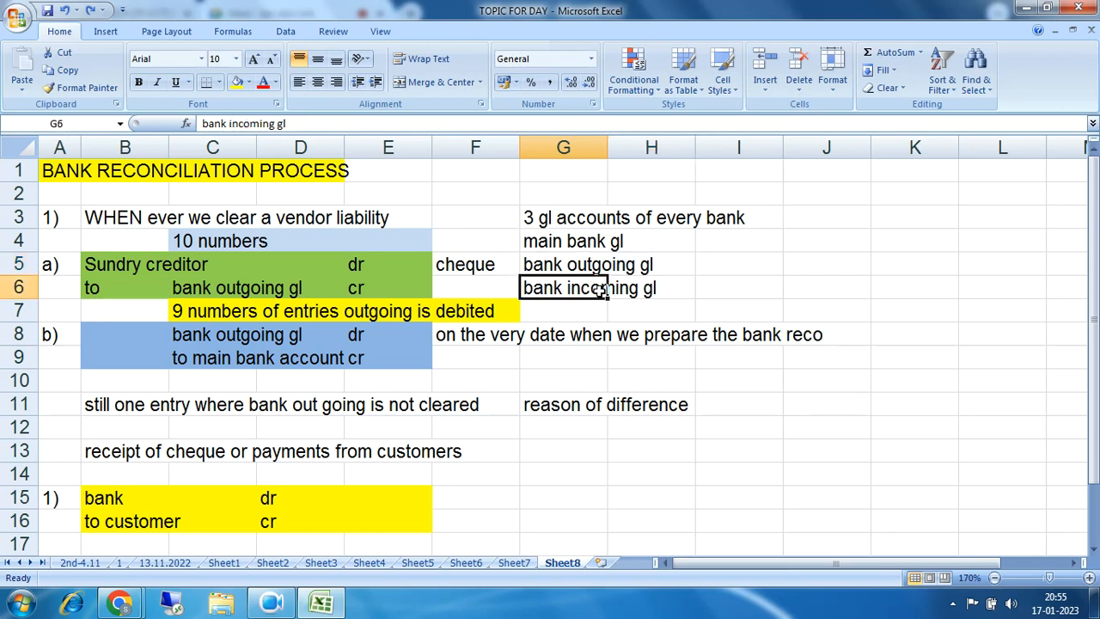
scroll(621, 303, "down", 1)
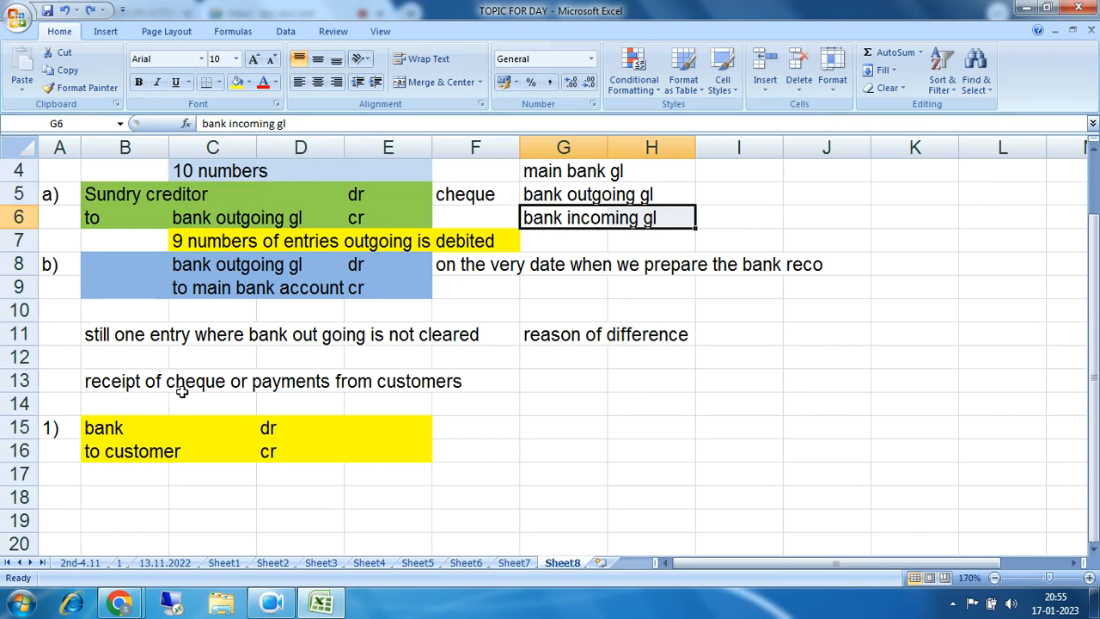
left_click(131, 427)
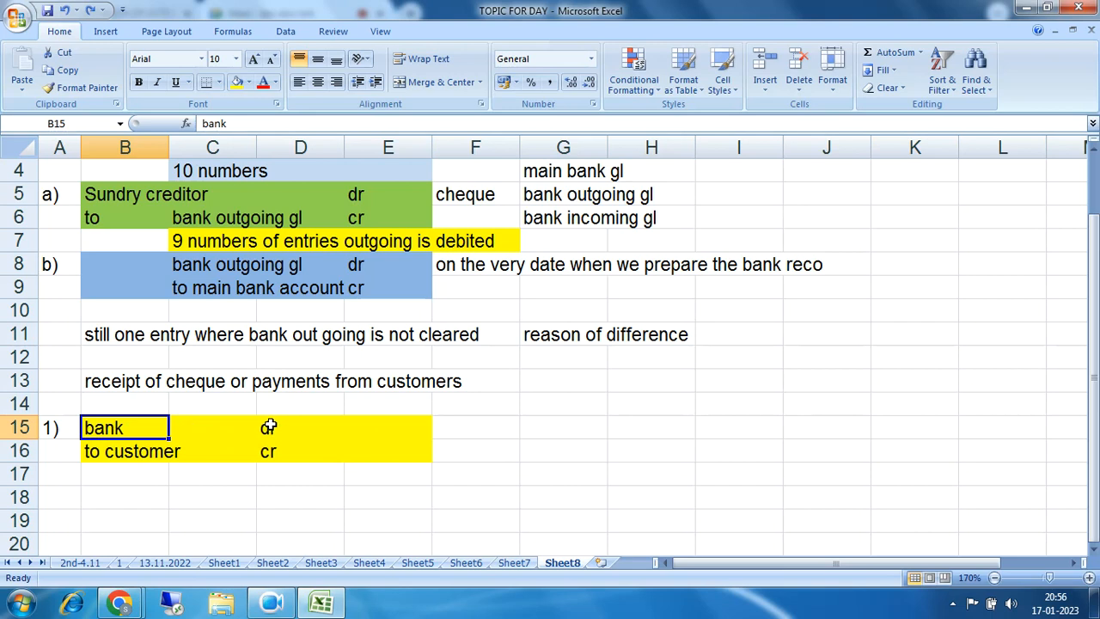
left_click_drag(551, 219, 660, 220)
key("ctrl+c")
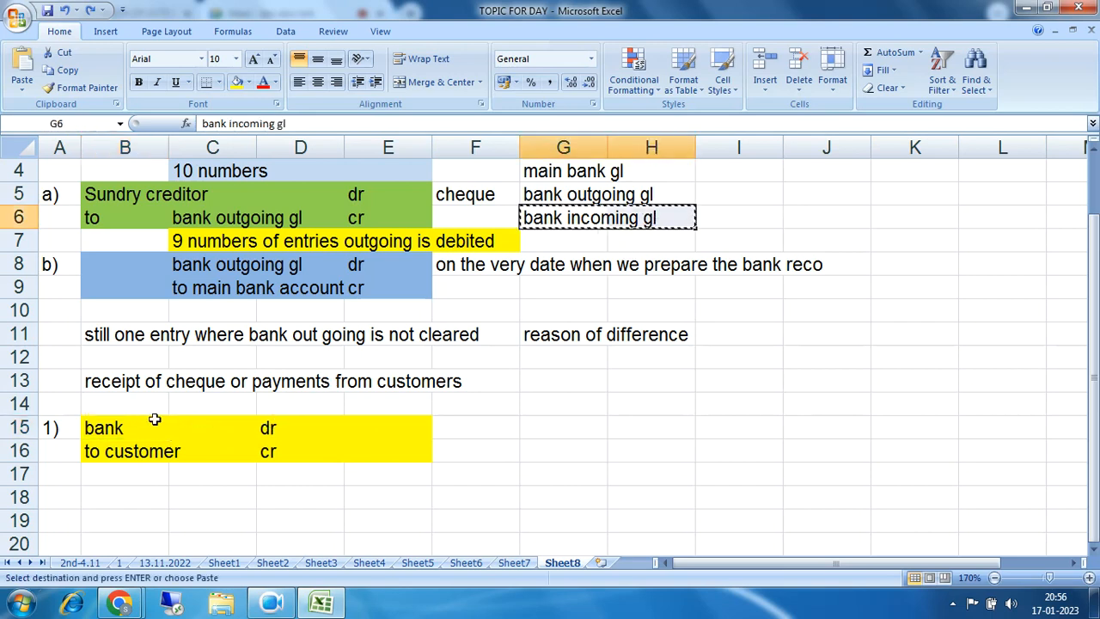
left_click(117, 428)
key("ctrl+v")
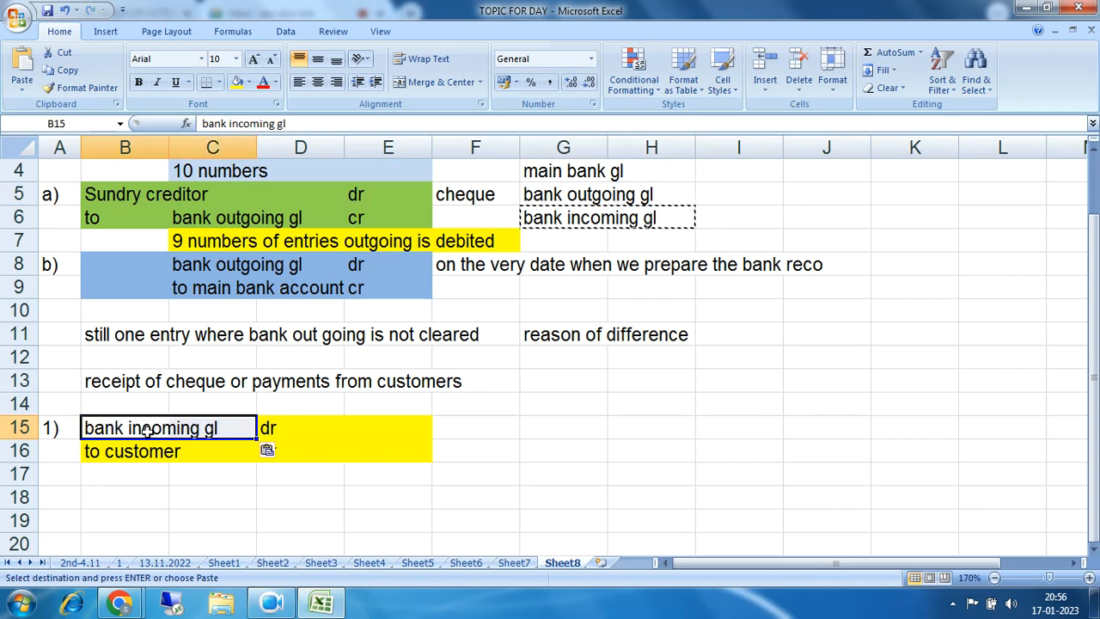
left_click(421, 432)
Step: Reapply the yellow fill to the receipt entry B15:E16
left_click_drag(95, 430, 378, 447)
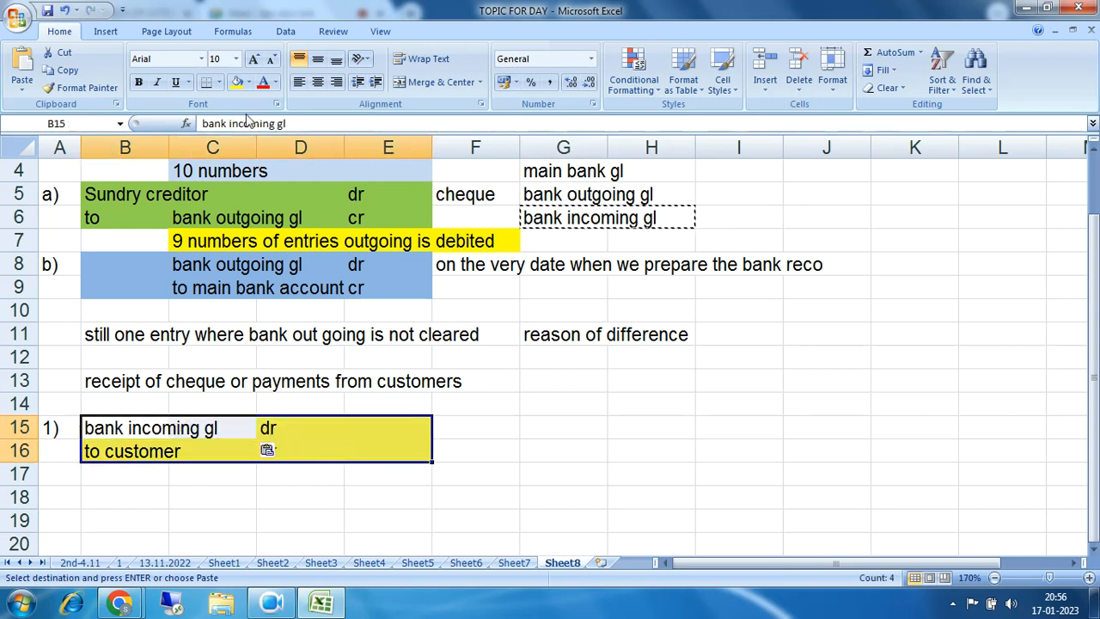
left_click(239, 81)
left_click(366, 446)
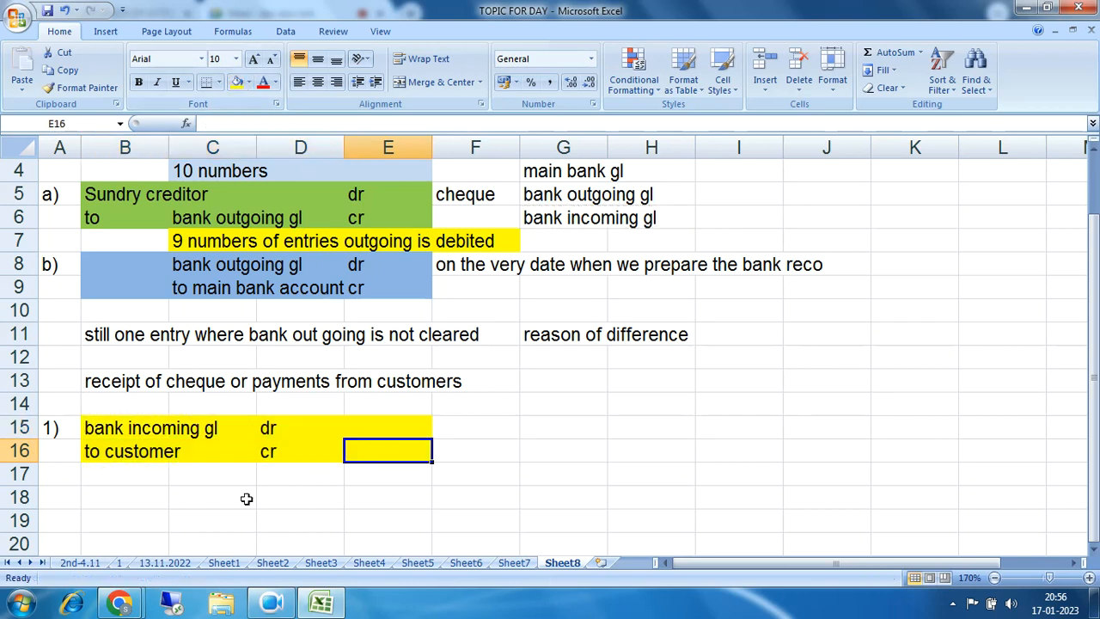
scroll(147, 510, "down", 1)
Step: Number the second entry 2) in column A below the receipt entry
left_click(67, 425)
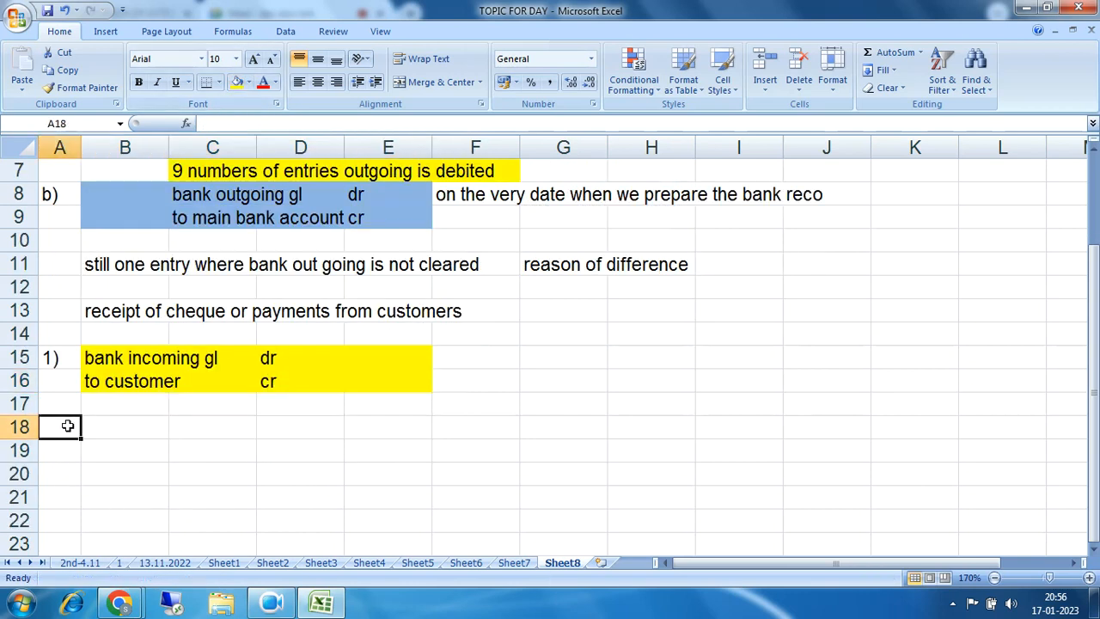
left_click(65, 454)
type("2")
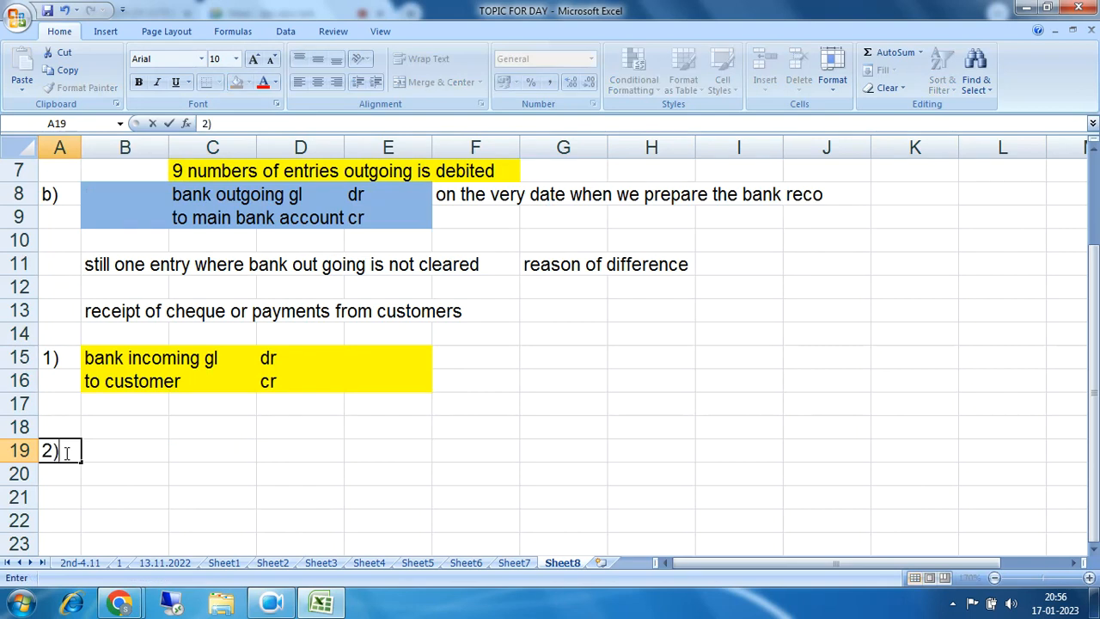
type(")")
left_click(522, 404)
Step: Paste 'main bank gl' into B19 and mark it dr
scroll(522, 404, "up", 2)
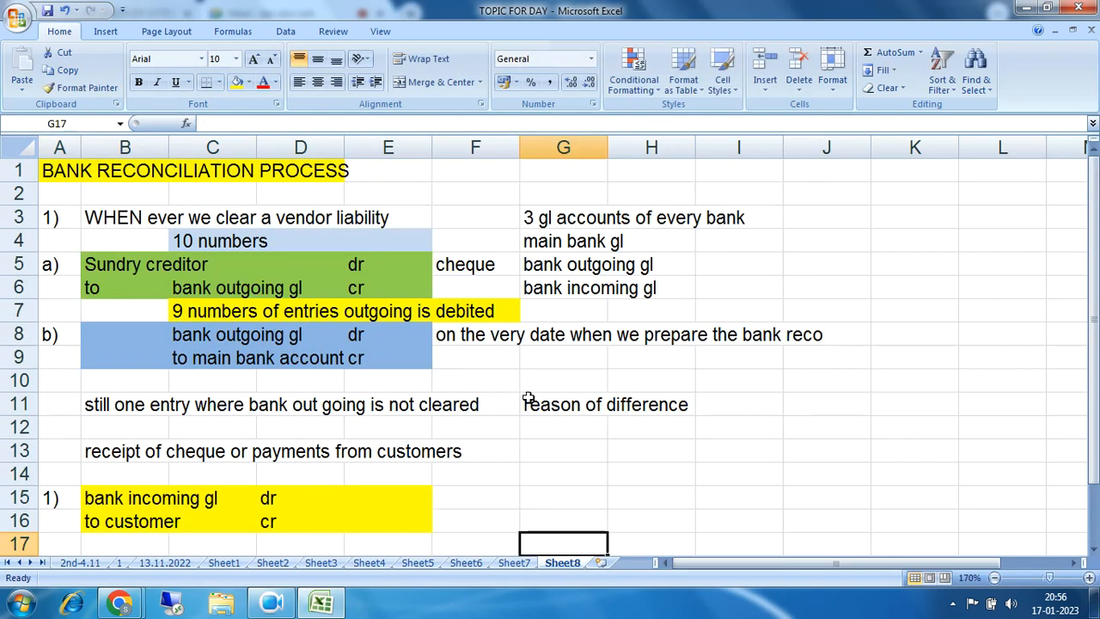
left_click_drag(99, 500, 312, 488)
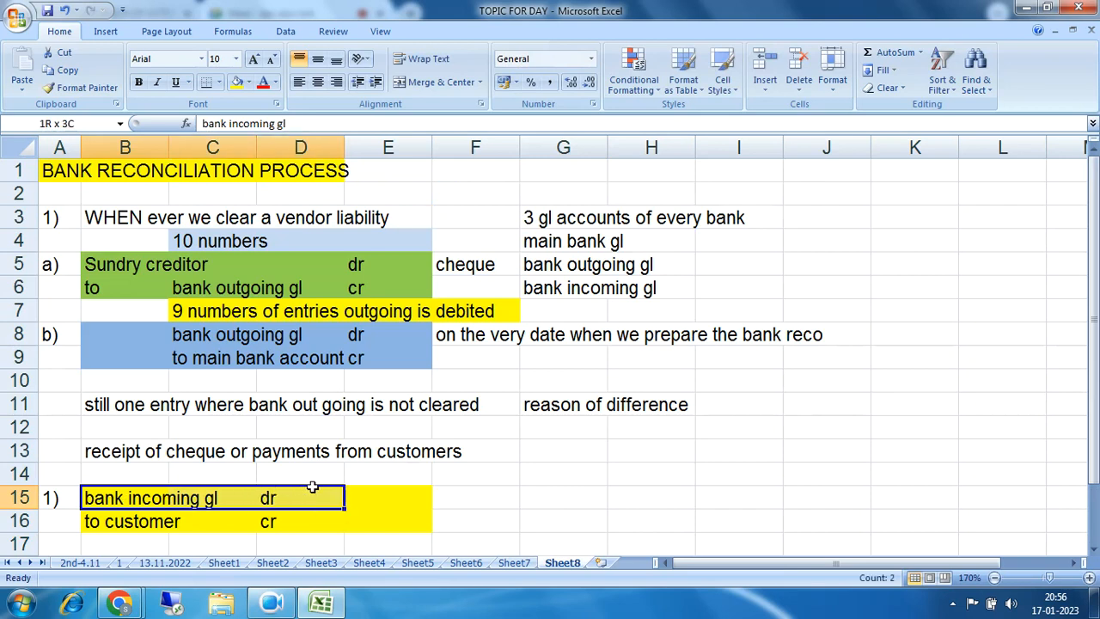
left_click_drag(544, 243, 632, 241)
key("ctrl+c")
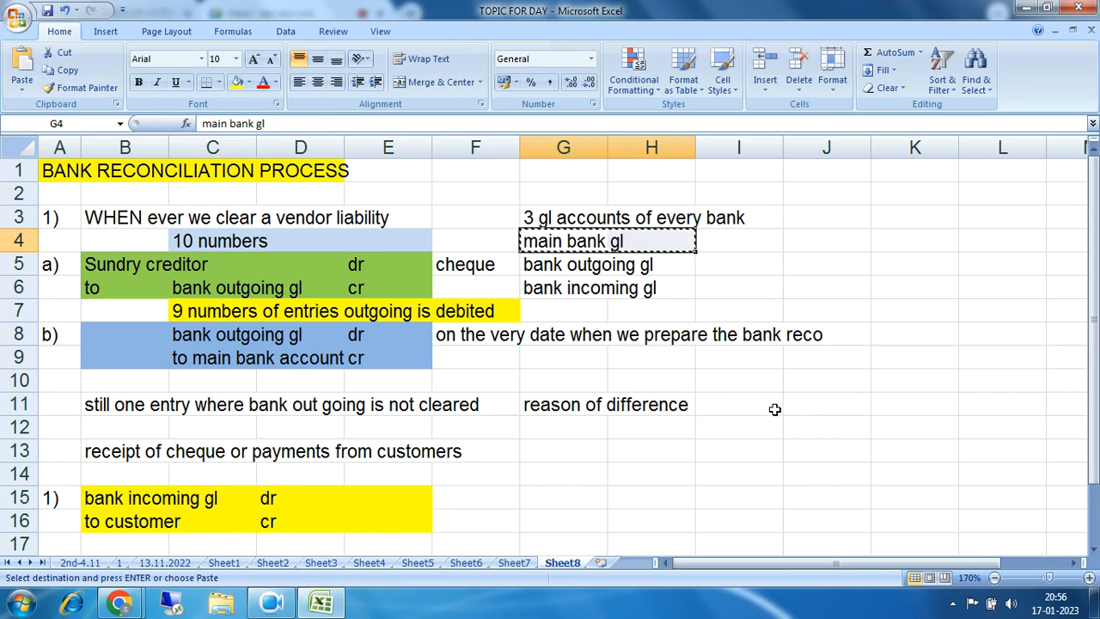
scroll(774, 409, "down", 2)
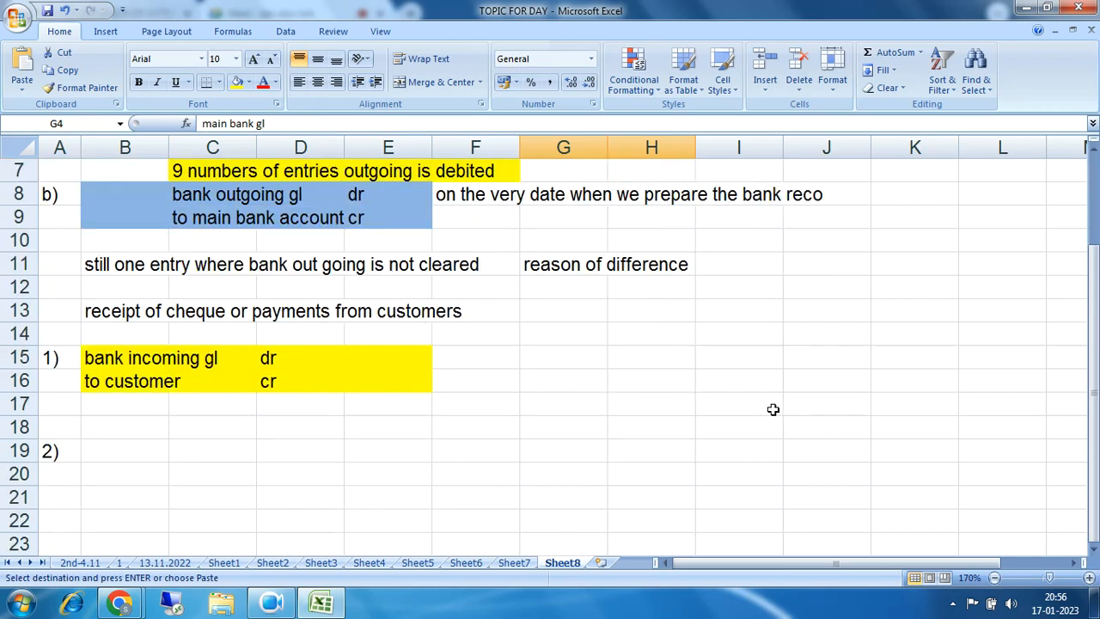
left_click(132, 445)
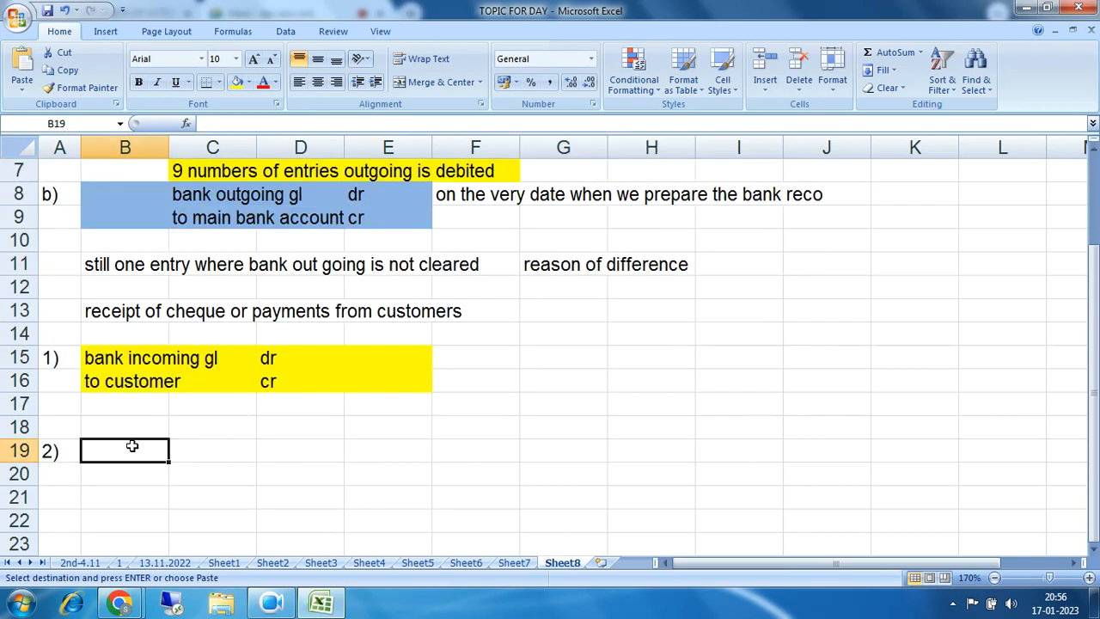
key("ctrl+v")
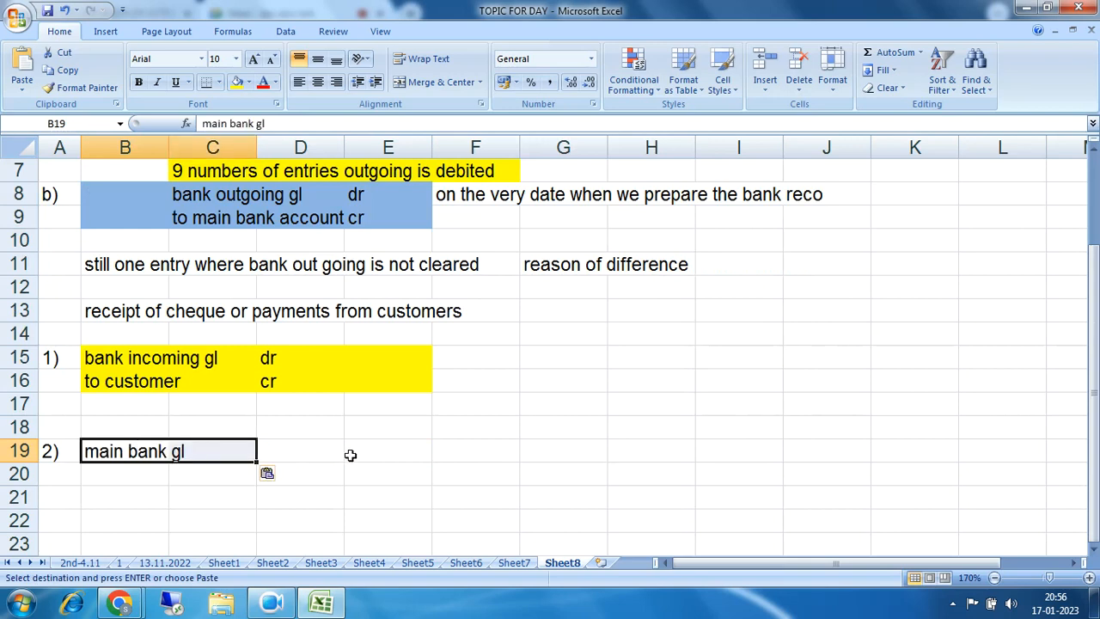
left_click(310, 452)
type("dr")
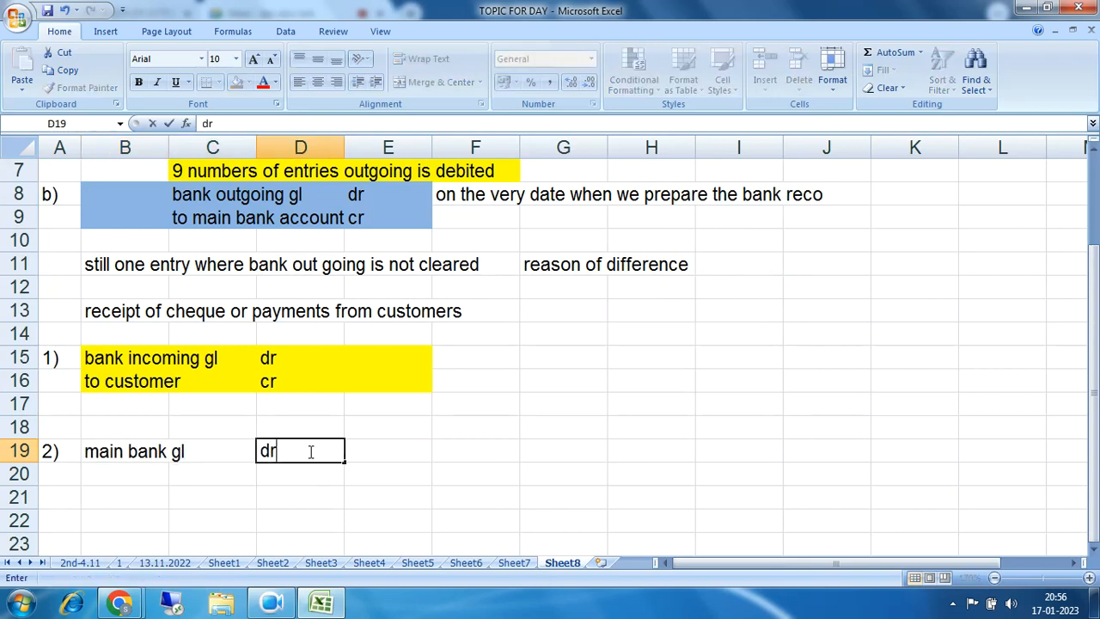
key("Return")
Step: Paste 'bank incoming gl' into row 20 and change its marker to cr
left_click_drag(91, 357, 265, 358)
key("ctrl+c")
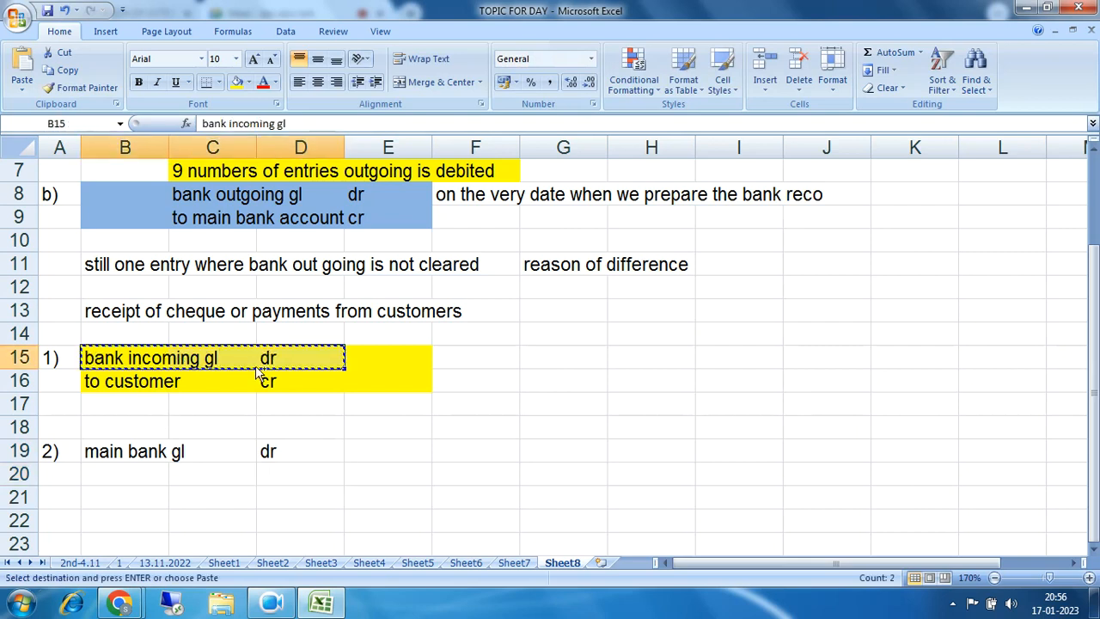
left_click(121, 475)
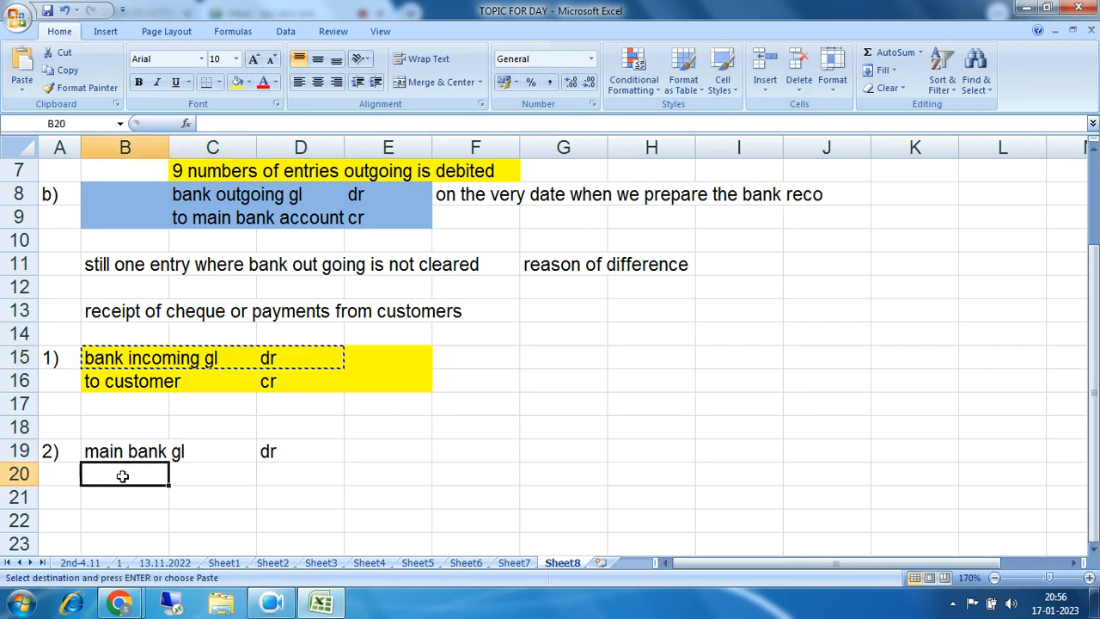
key("ctrl+v")
left_click(290, 474)
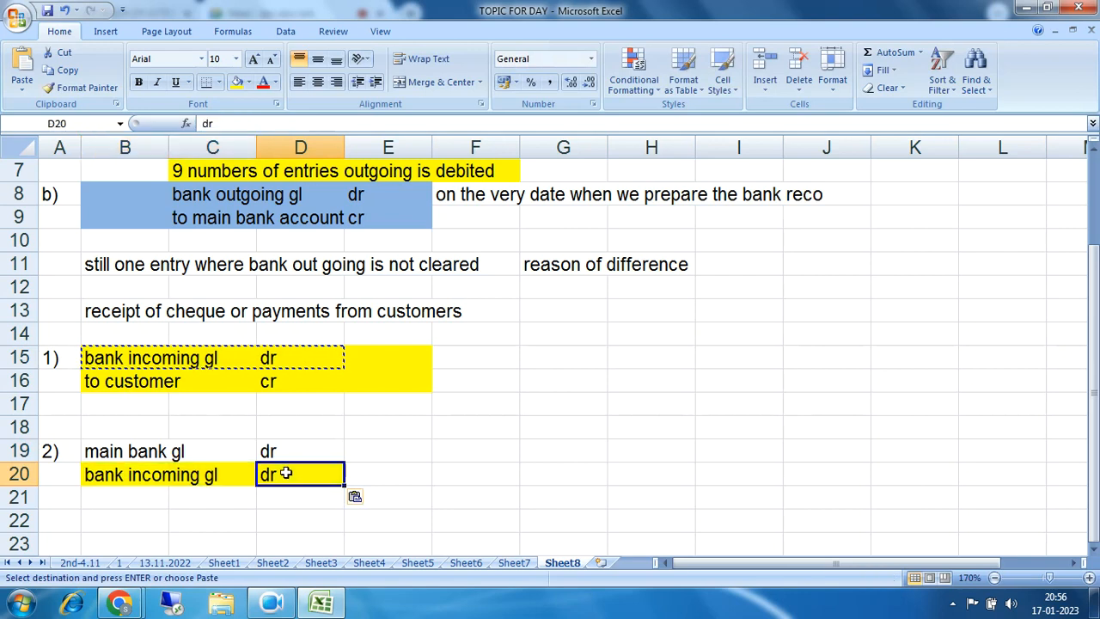
type("cr")
left_click(430, 488)
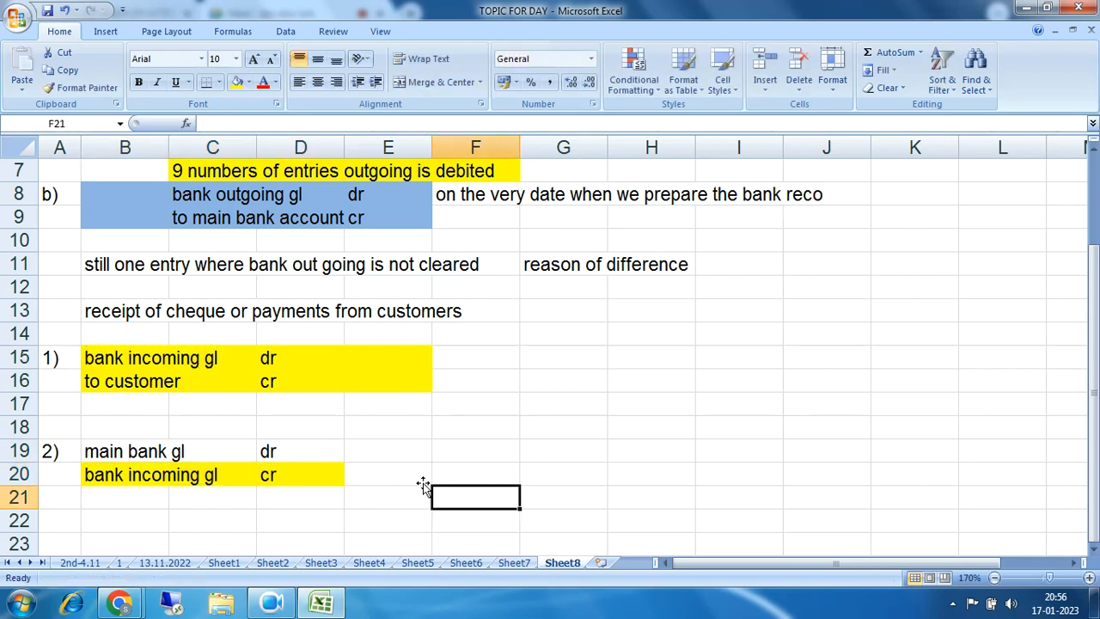
left_click_drag(111, 453, 286, 465)
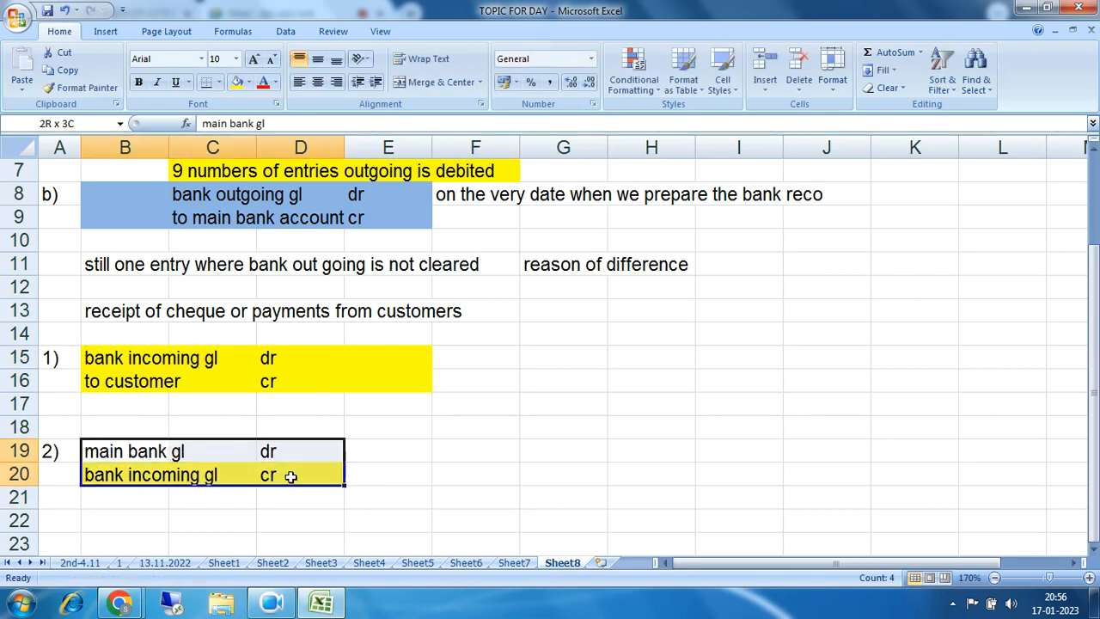
Step: Recolour entry 2) in B19:D20 from yellow to Light Blue
left_click(249, 83)
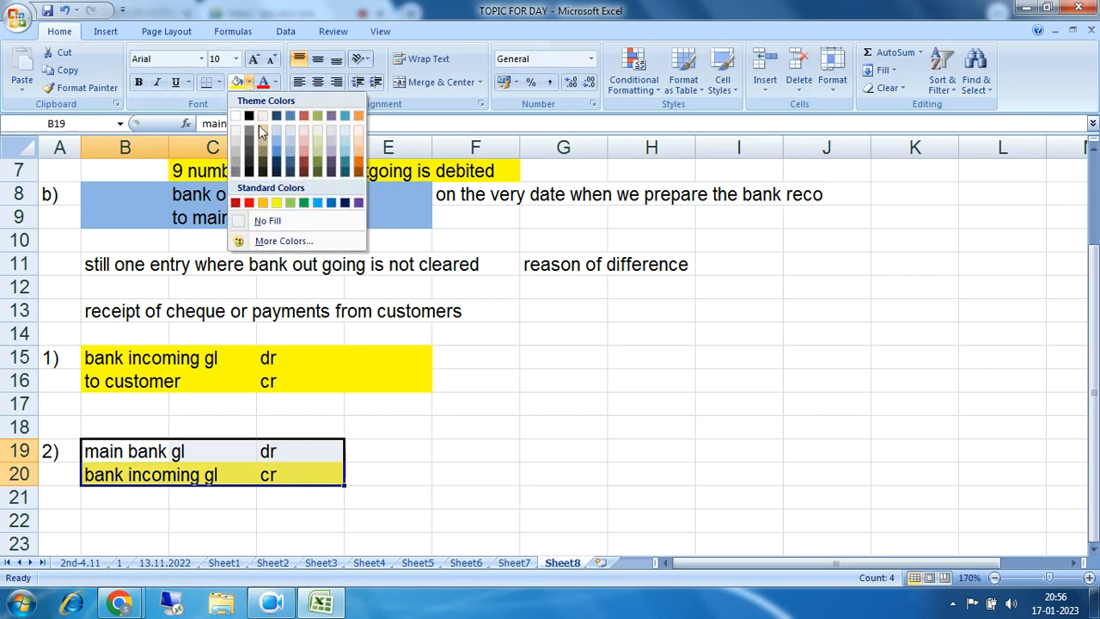
left_click(317, 202)
left_click(545, 444)
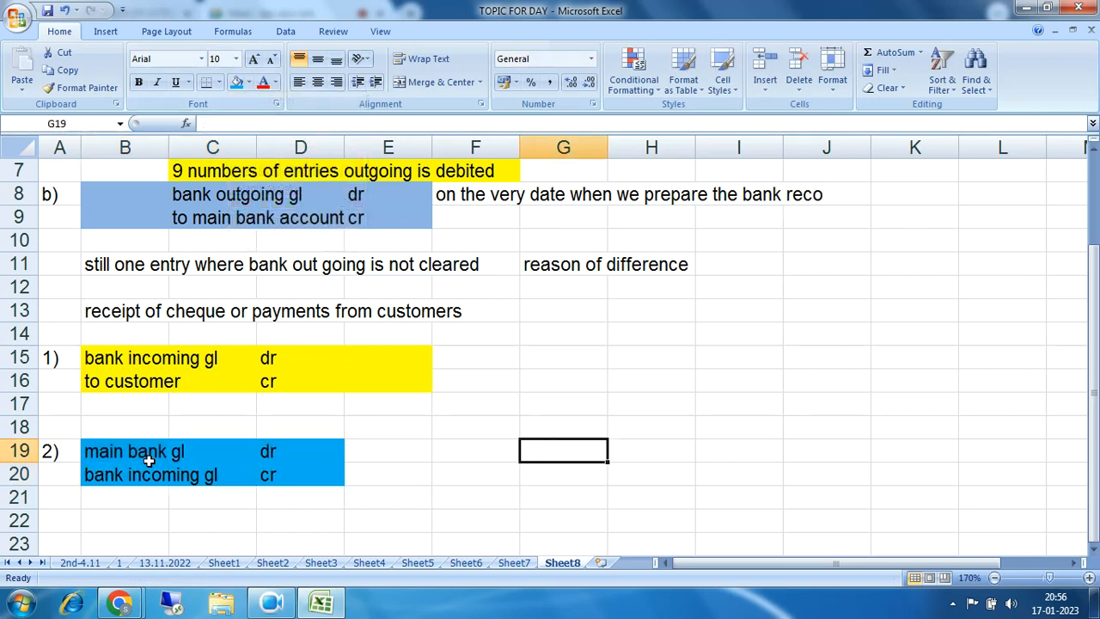
left_click_drag(109, 454, 308, 484)
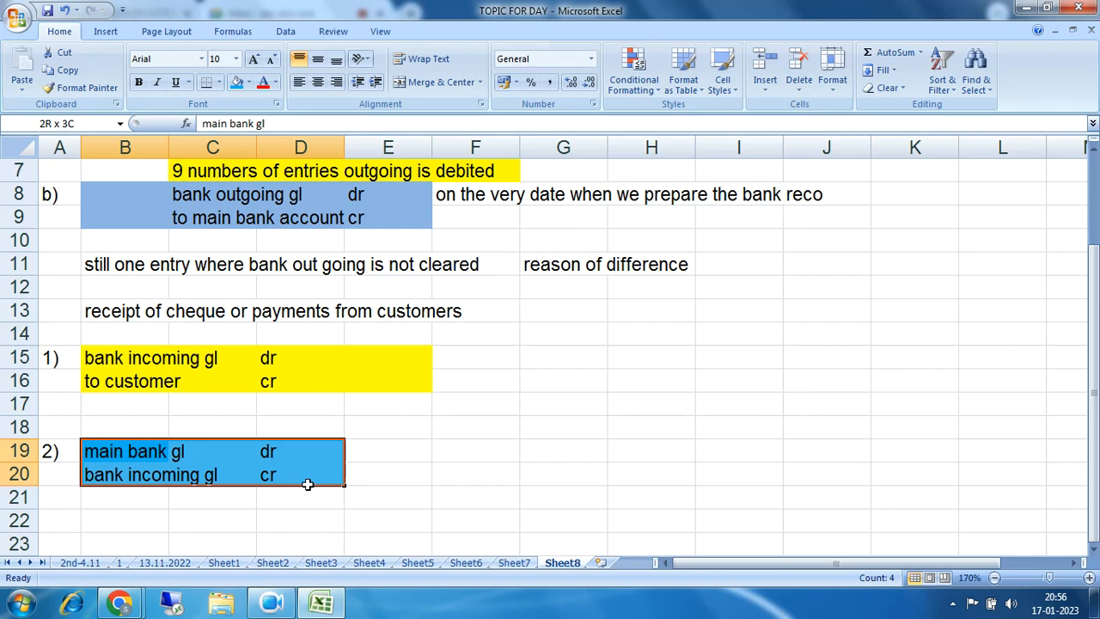
left_click_drag(93, 452, 311, 475)
left_click_drag(89, 452, 310, 475)
Step: Enter the note '15 line items' in B14 above entry 1)
left_click(128, 332)
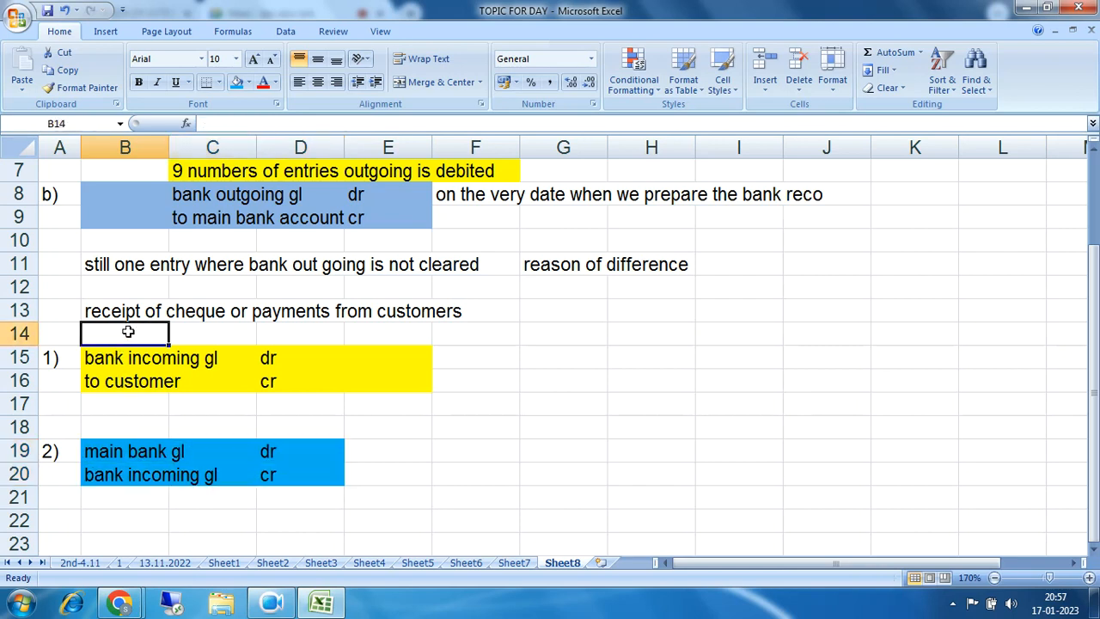
type("15 line items")
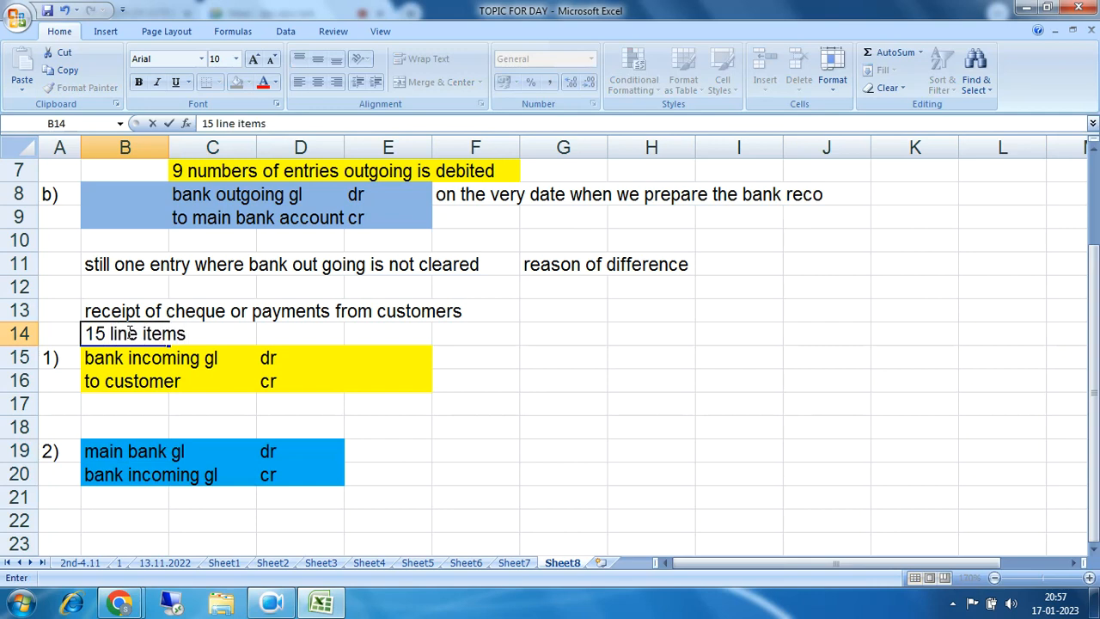
left_click(453, 420)
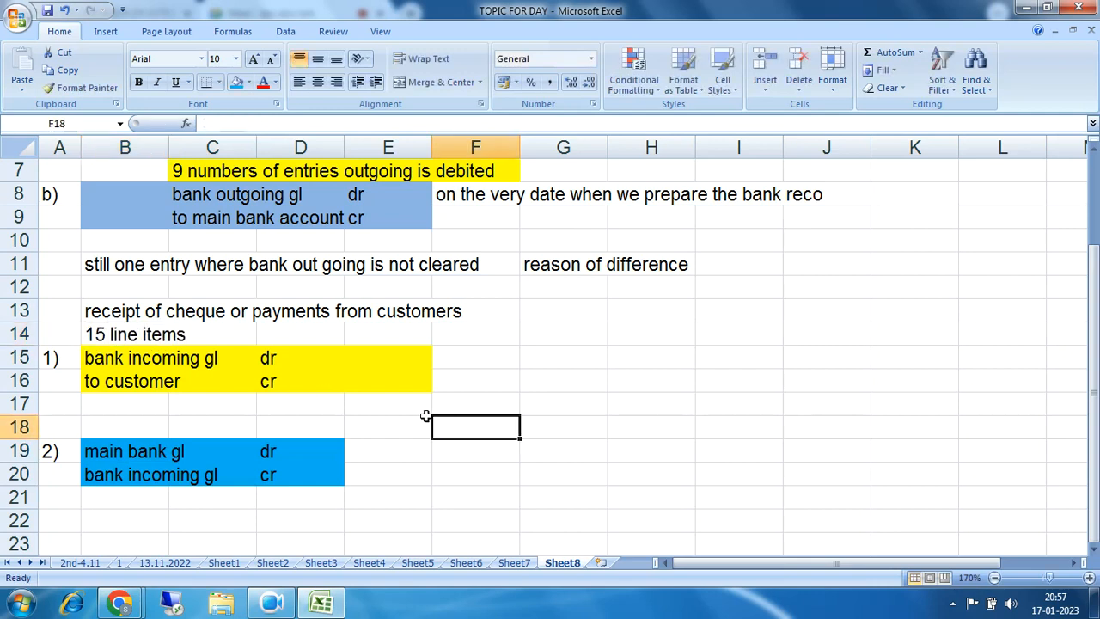
left_click_drag(104, 359, 323, 388)
left_click_drag(94, 334, 299, 335)
Step: Enter the note '12 line items cleared' in B18 above entry 2)
left_click(150, 430)
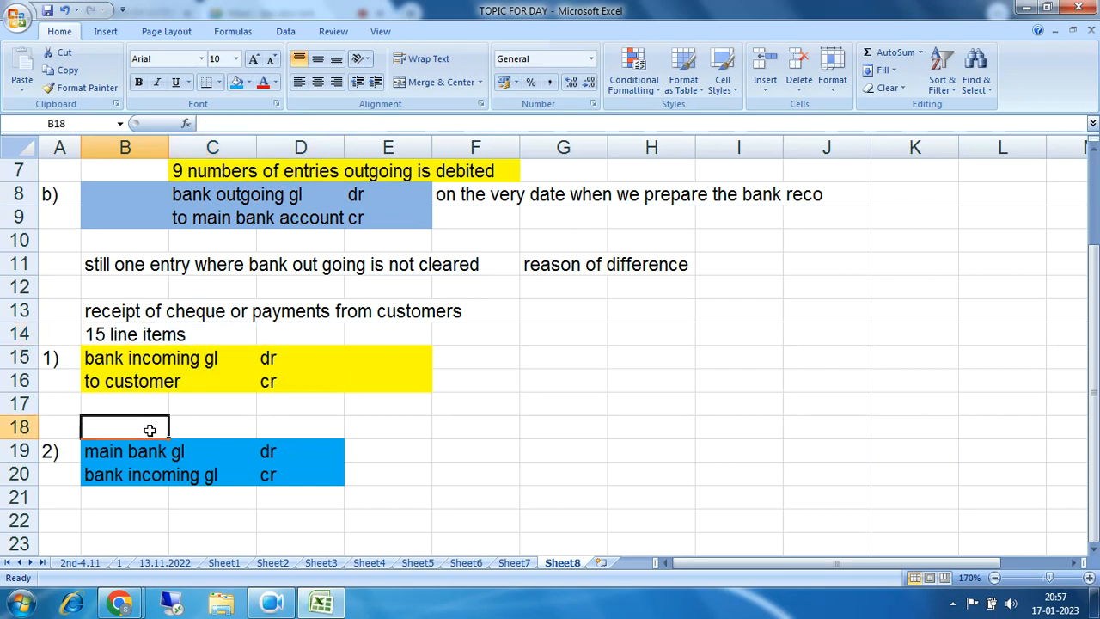
type("12")
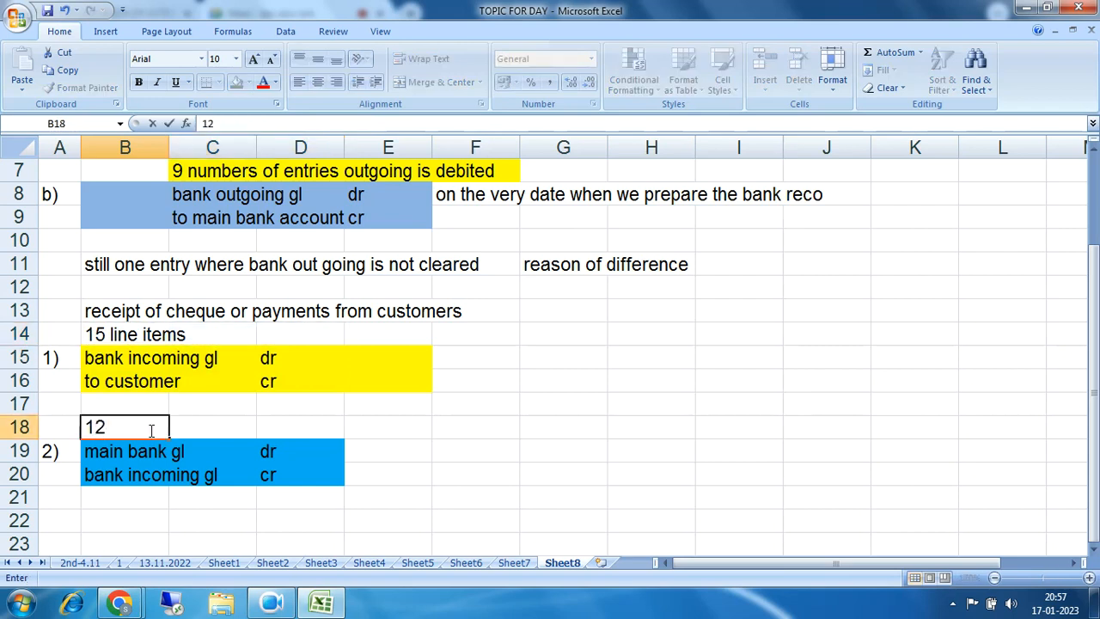
type(" line")
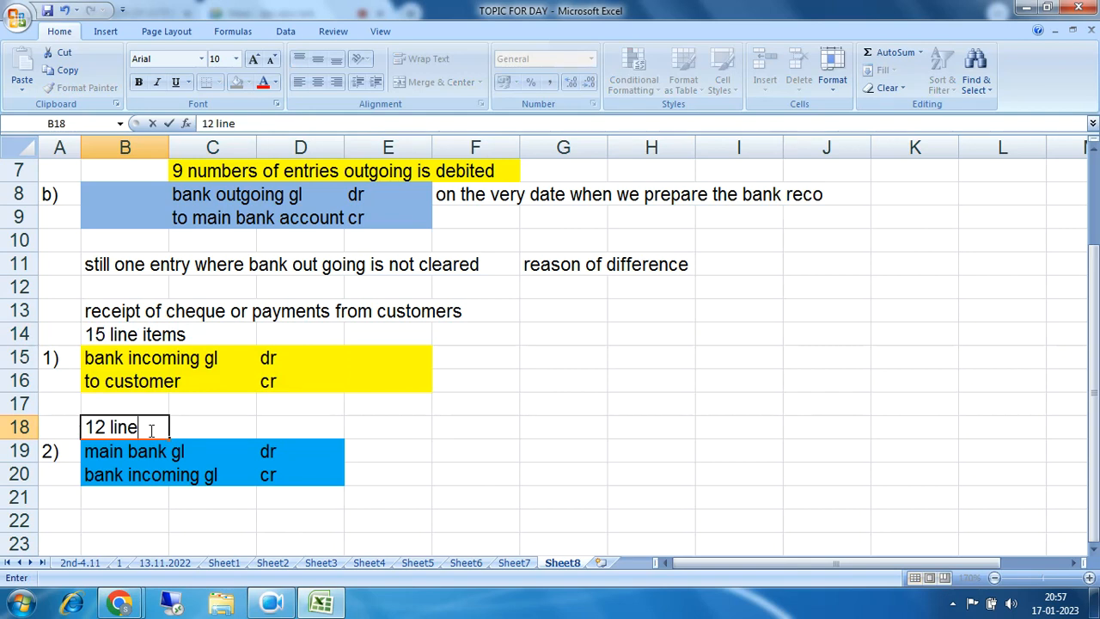
type("items")
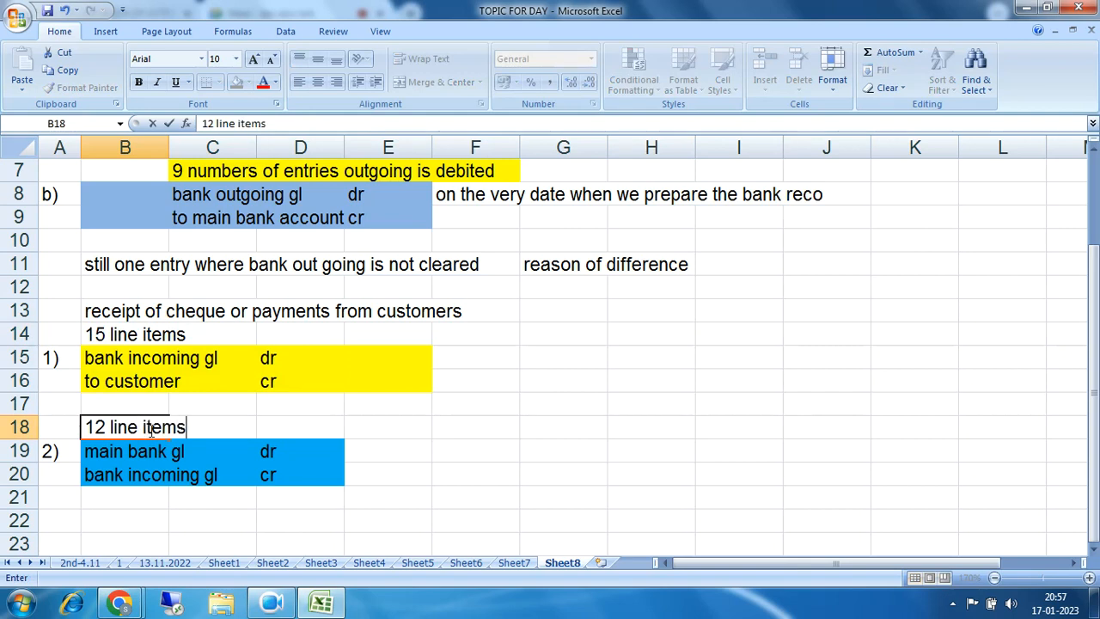
type(" cleared")
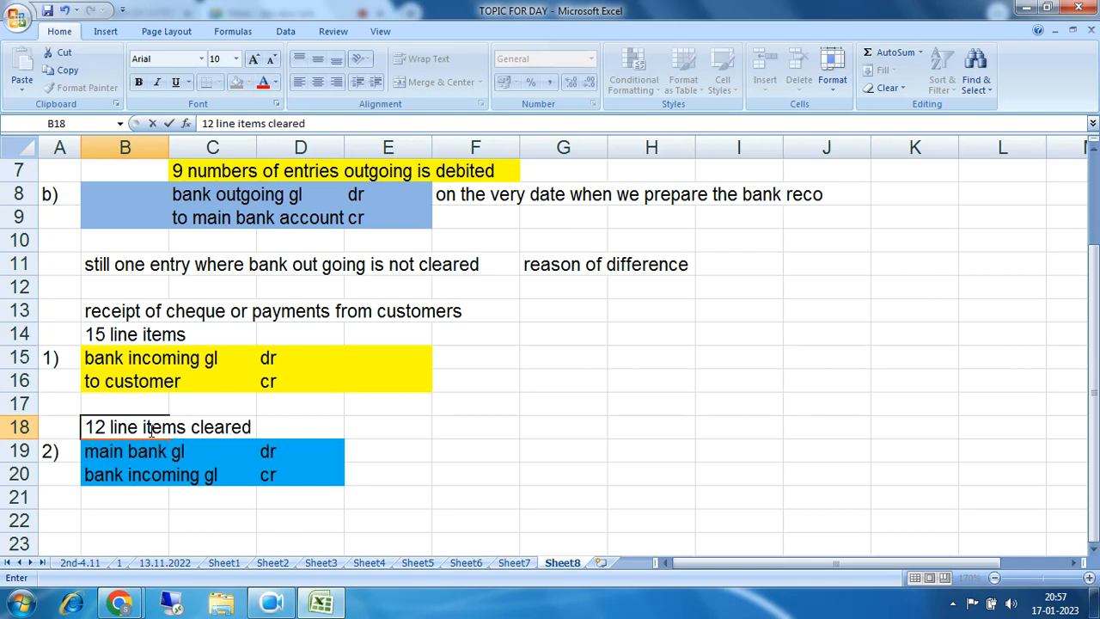
left_click(587, 481)
Step: Compare the main bank gl line, the row 15 debit and the row 20 credit against both notes
left_click_drag(95, 453, 301, 455)
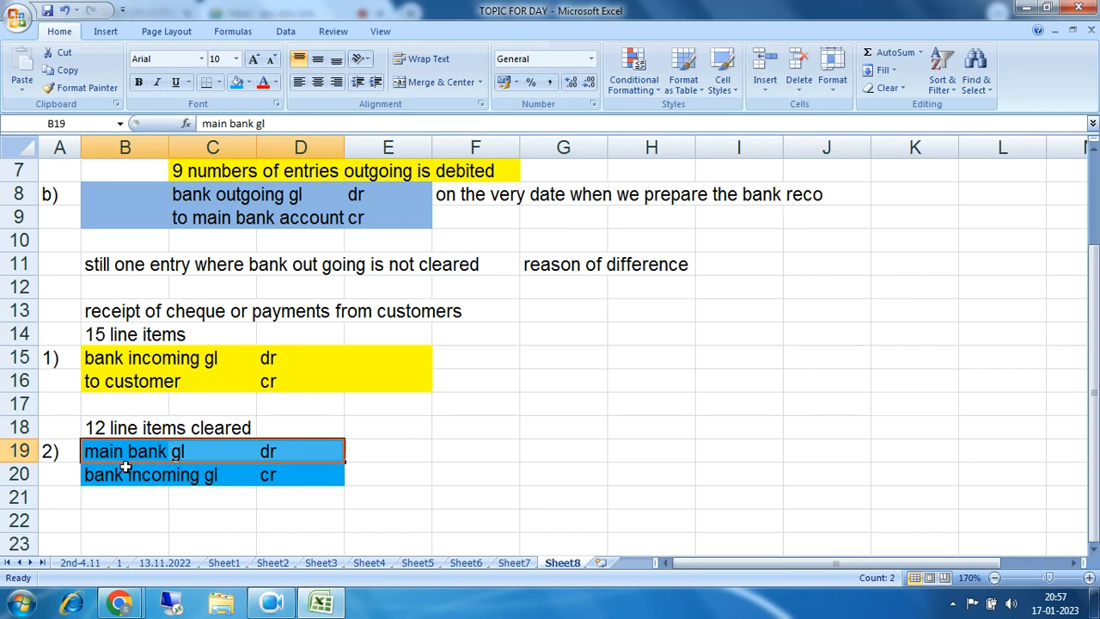
left_click_drag(100, 361, 295, 358)
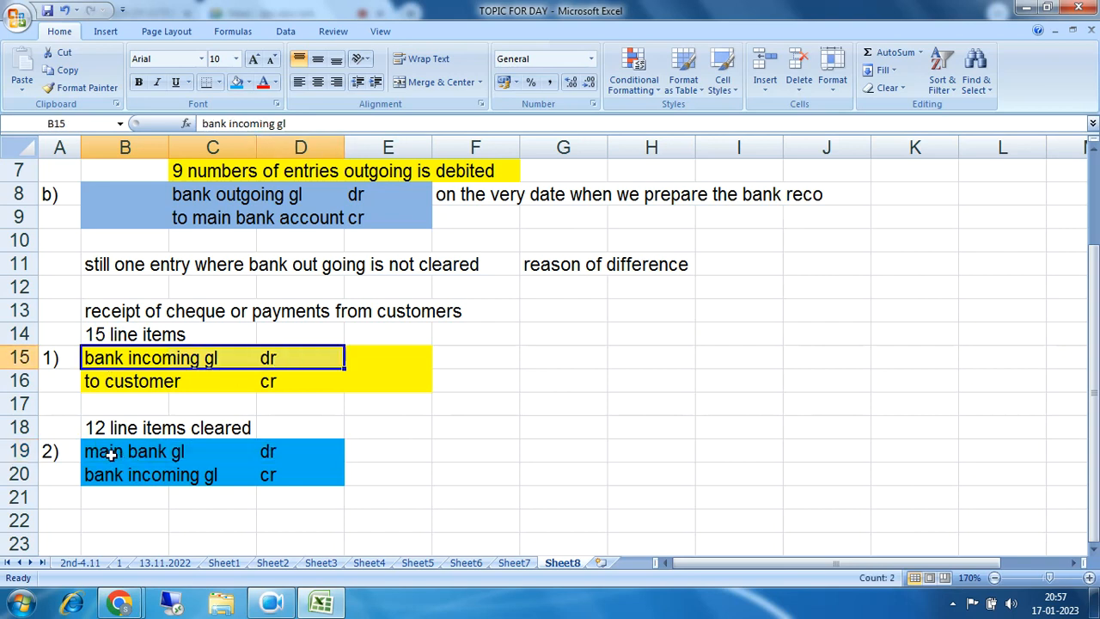
left_click_drag(110, 479, 288, 479)
left_click_drag(84, 356, 278, 359)
left_click_drag(98, 476, 292, 473)
left_click_drag(105, 360, 289, 361)
left_click_drag(98, 453, 295, 472)
left_click_drag(102, 361, 296, 362)
left_click_drag(89, 473, 286, 474)
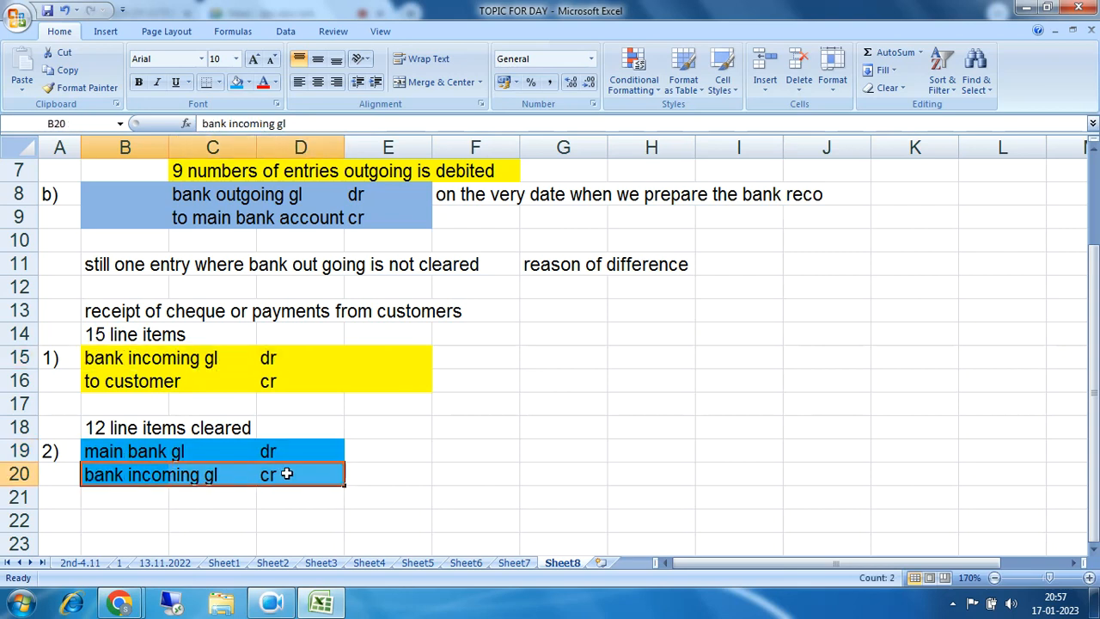
left_click_drag(110, 337, 213, 342)
left_click_drag(99, 428, 254, 427)
left_click_drag(104, 358, 270, 362)
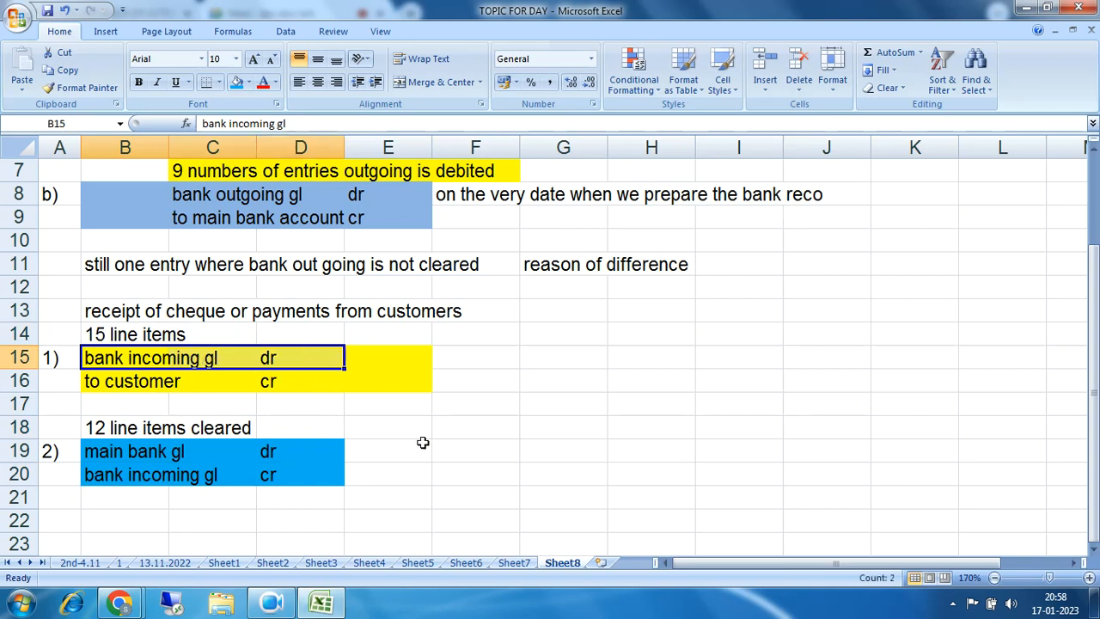
Step: Write '3 line items will be in red in' in F19, followed by the blue 'bank incoming gl' label copied into I19
left_click(449, 454)
type("3 line item")
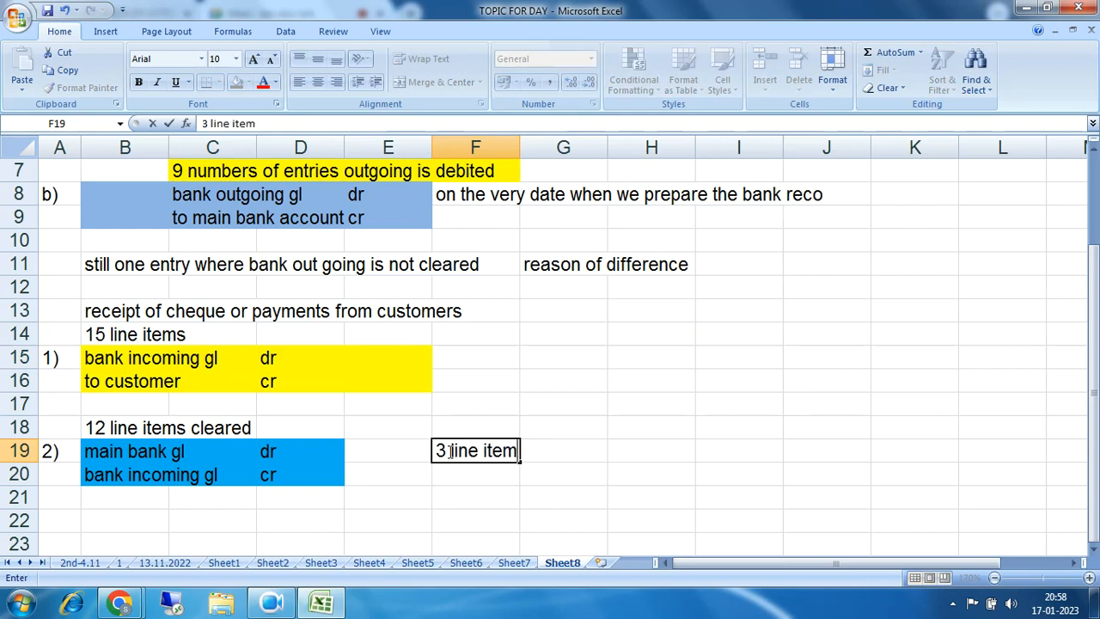
type("s will be in ")
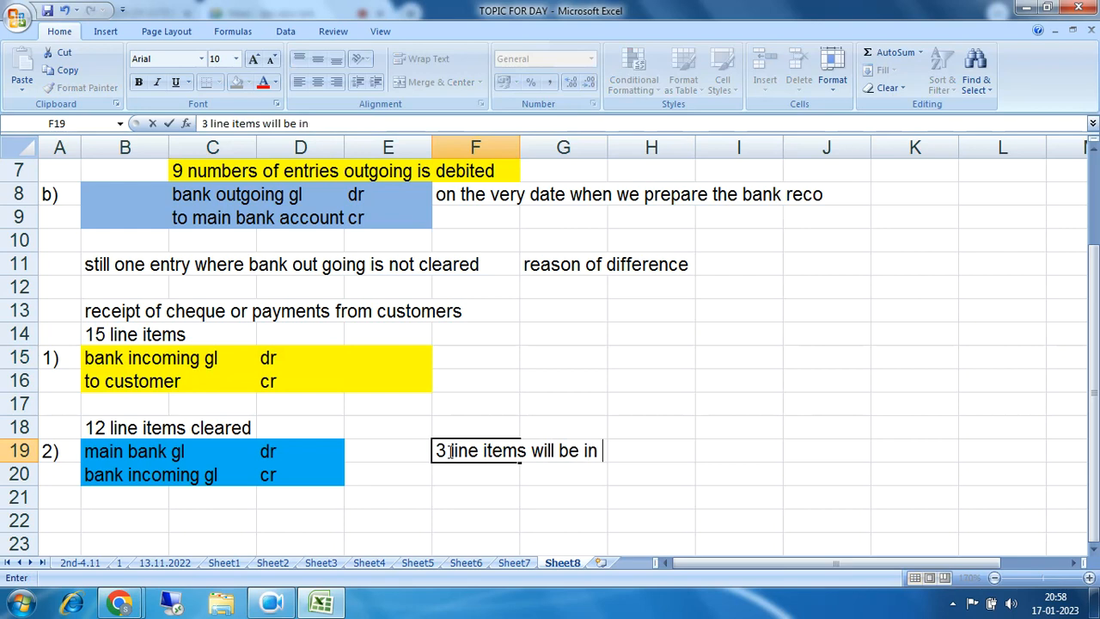
type("red in")
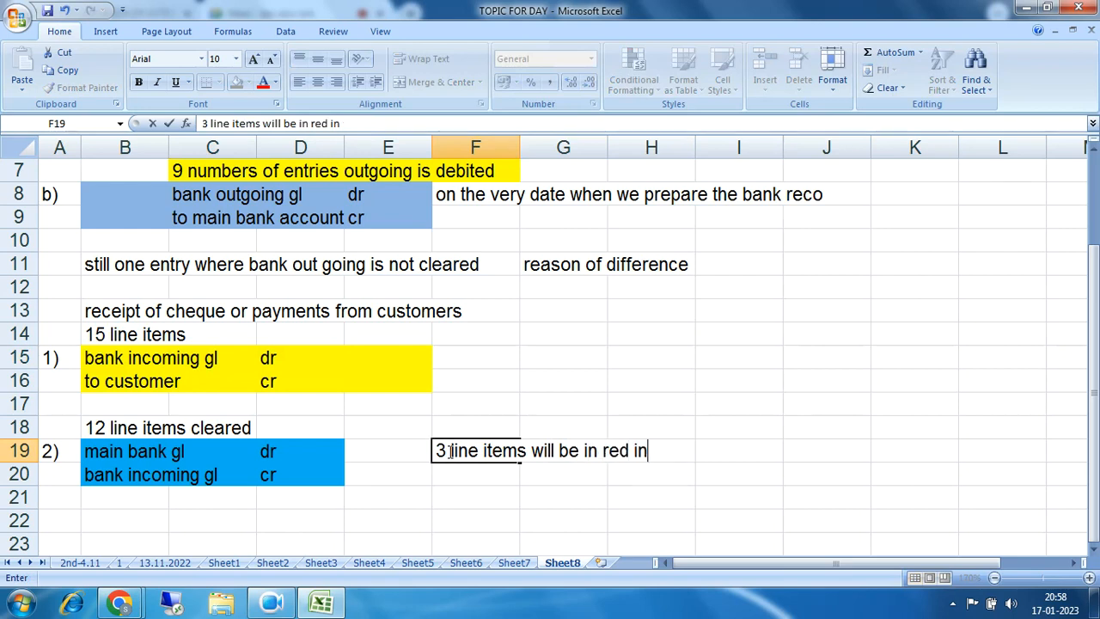
left_click_drag(86, 473, 213, 476)
key("ctrl+c")
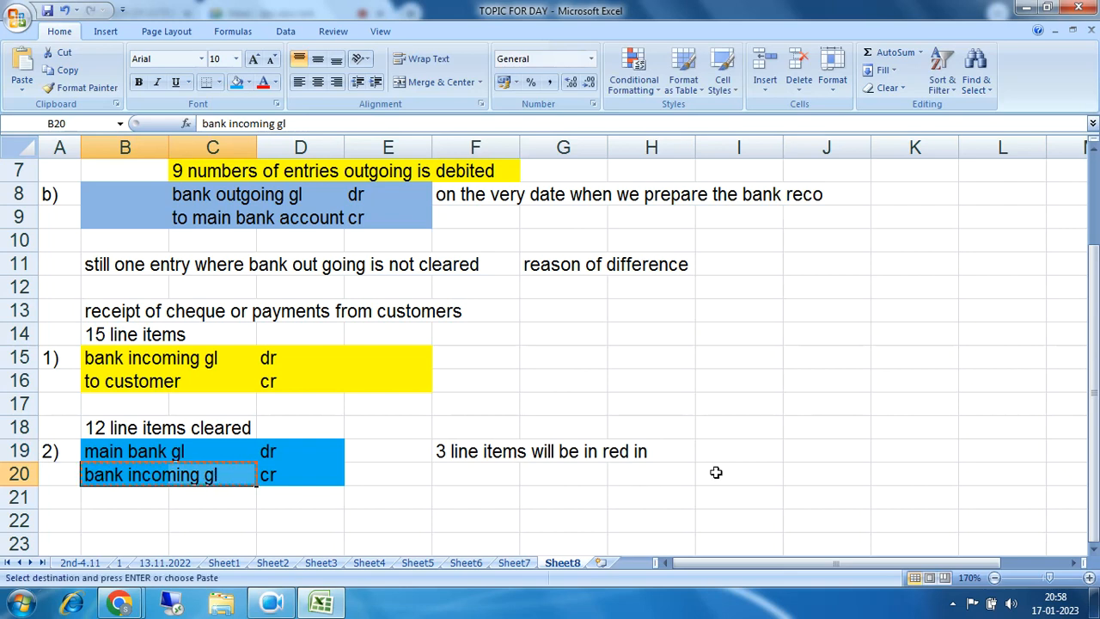
left_click(716, 450)
key("ctrl+v")
left_click_drag(447, 456, 819, 451)
left_click_drag(445, 456, 802, 453)
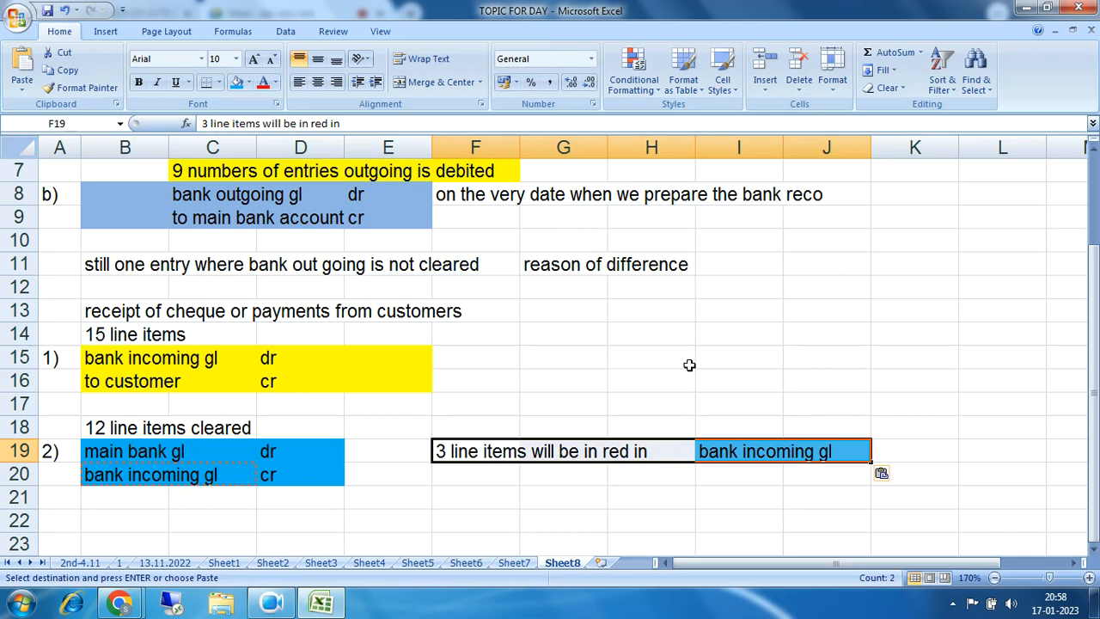
scroll(690, 365, "up", 2)
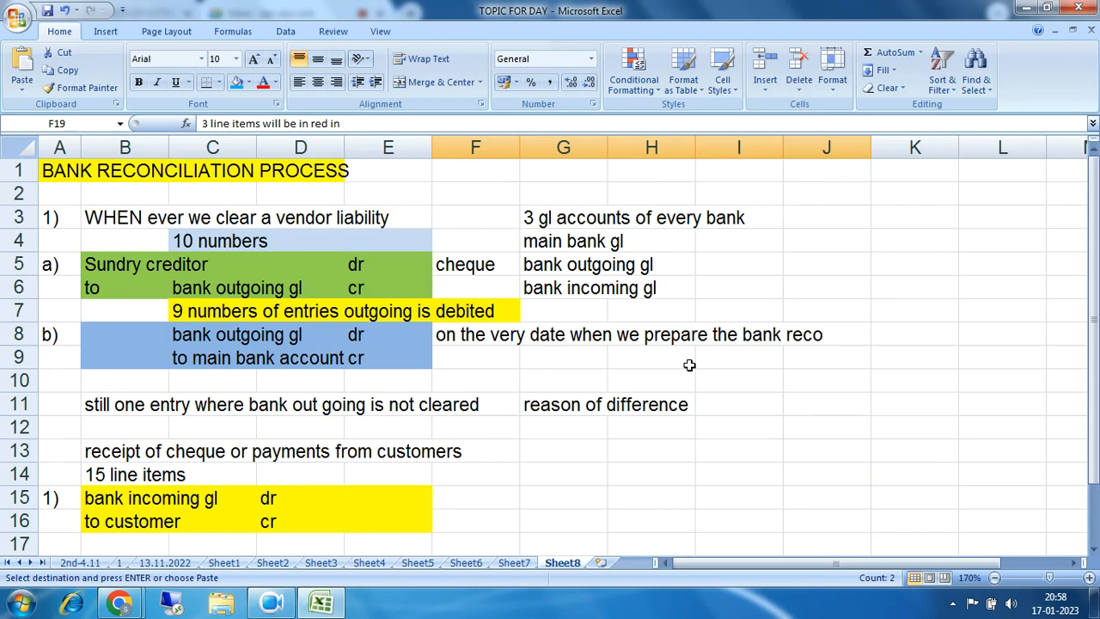
left_click_drag(533, 243, 675, 277)
left_click_drag(536, 266, 645, 268)
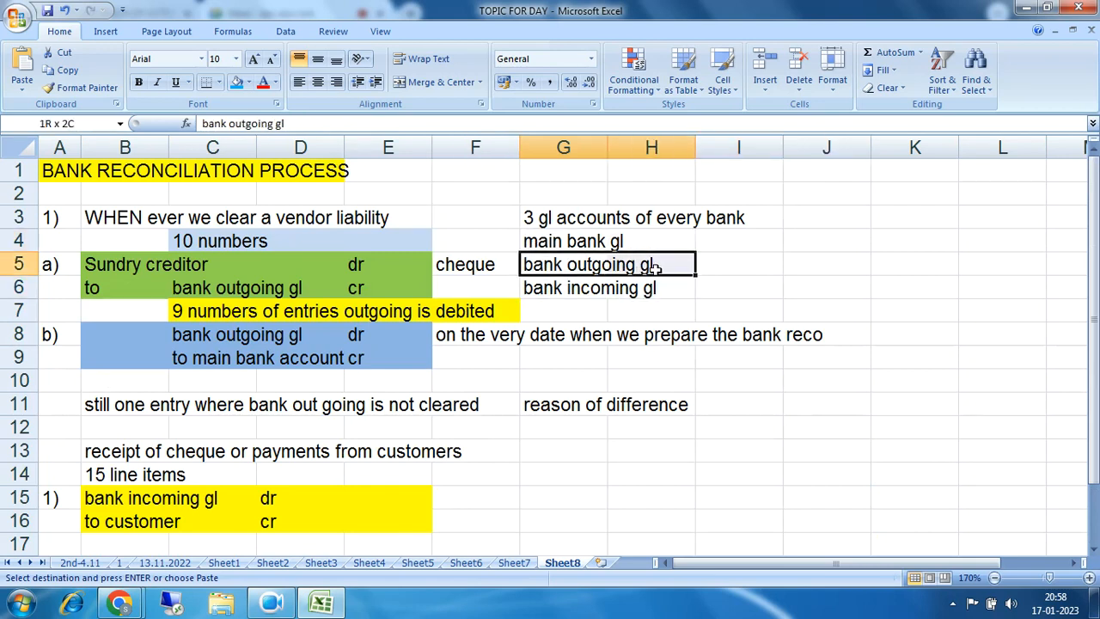
left_click_drag(655, 267, 660, 288)
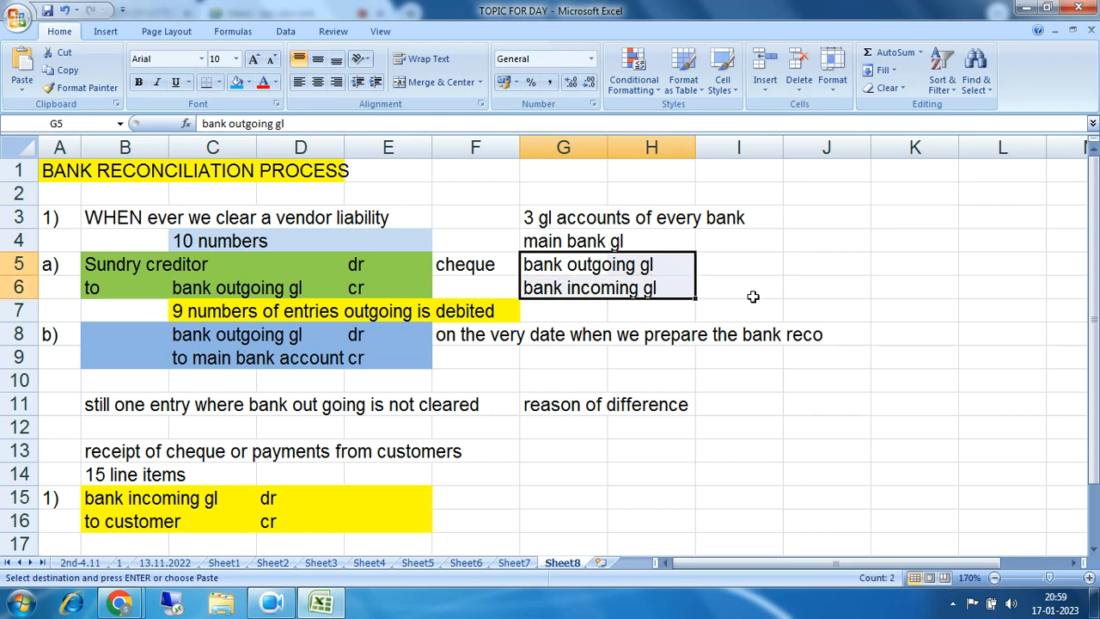
scroll(753, 296, "down", 2)
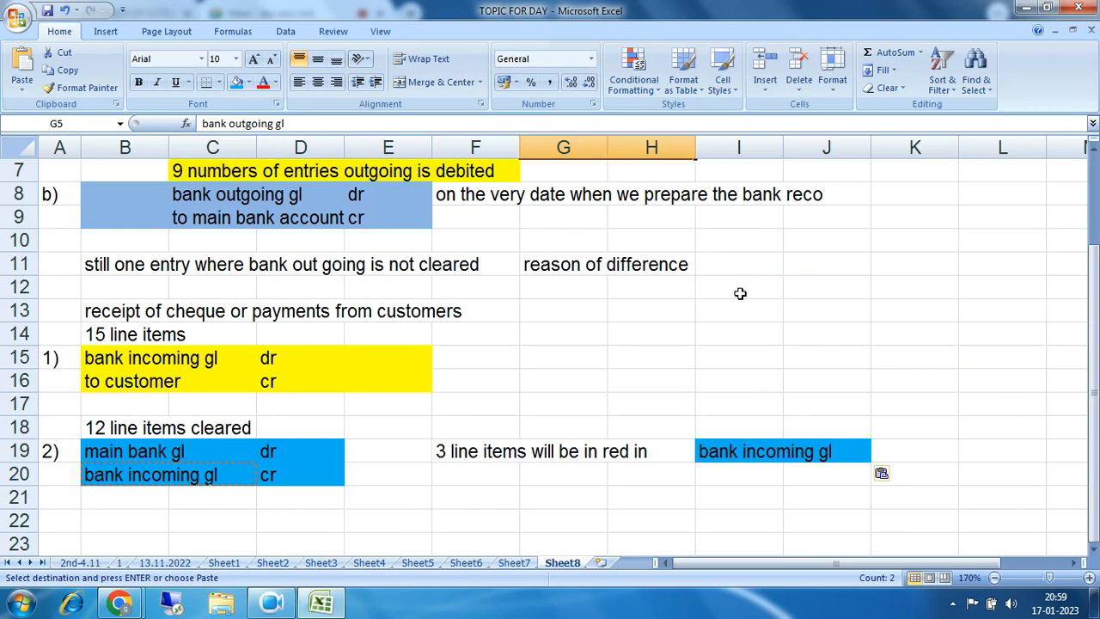
scroll(740, 293, "up", 2)
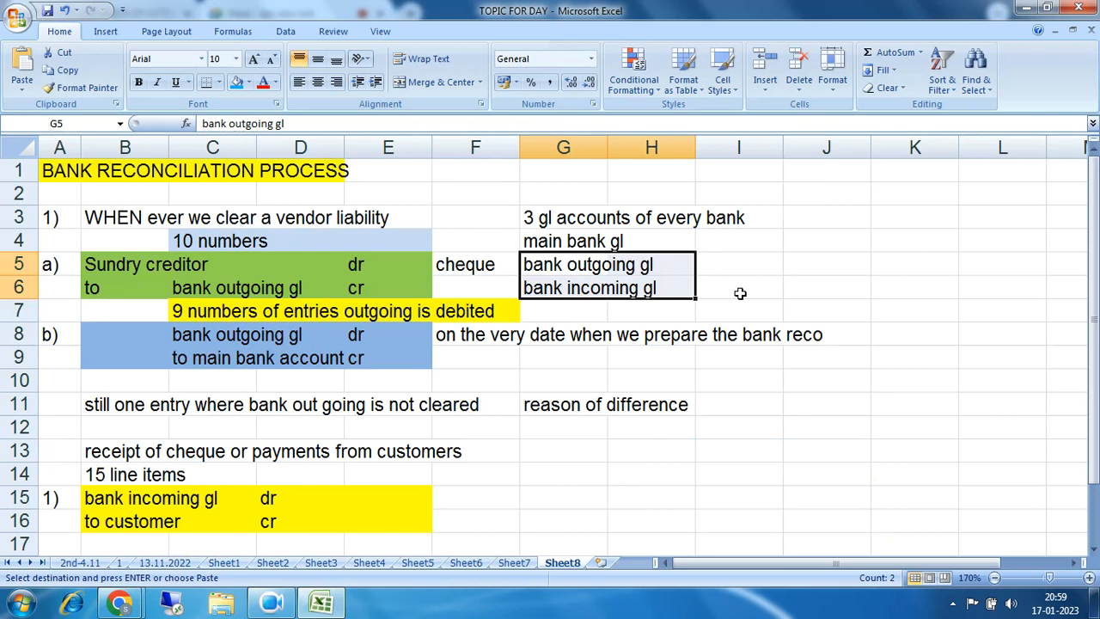
left_click_drag(531, 268, 655, 288)
left_click_drag(529, 269, 646, 268)
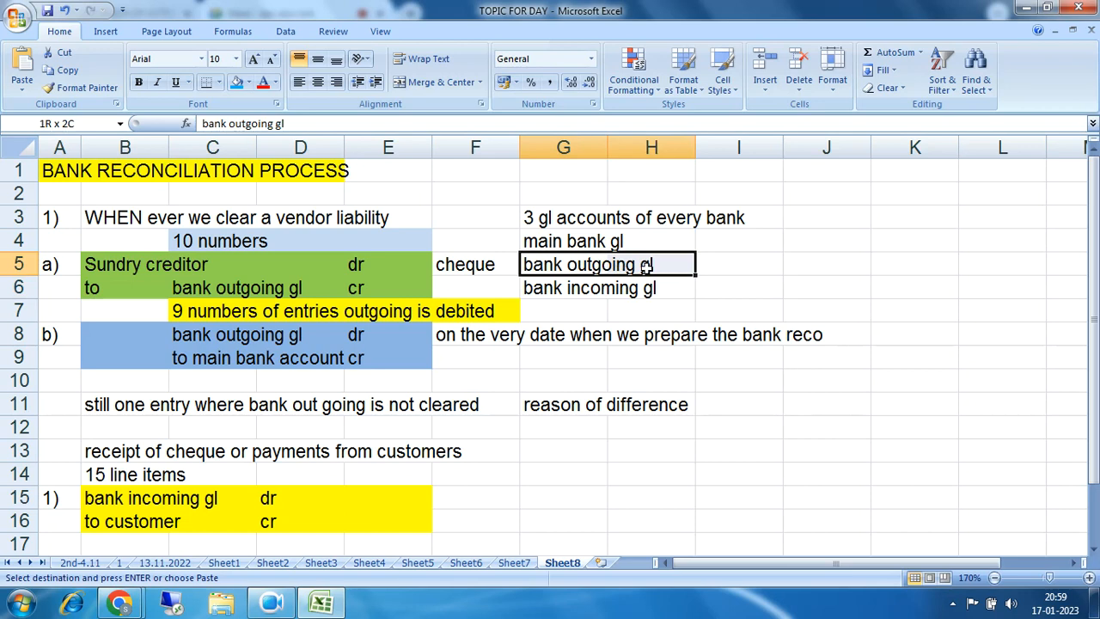
left_click_drag(555, 291, 645, 289)
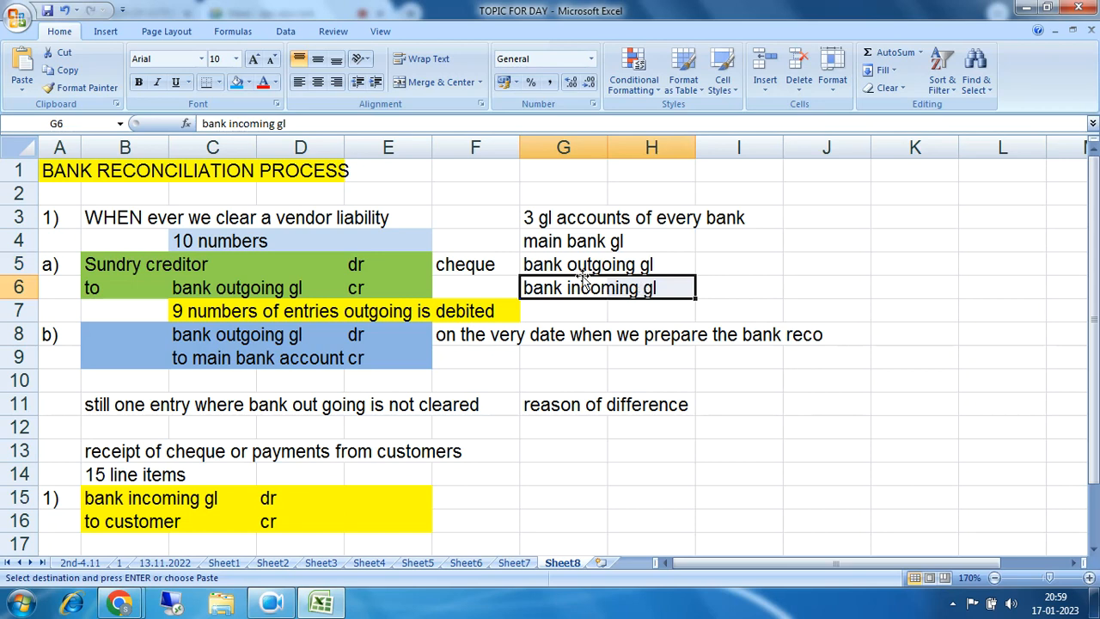
left_click_drag(530, 262, 668, 268)
left_click_drag(550, 290, 645, 290)
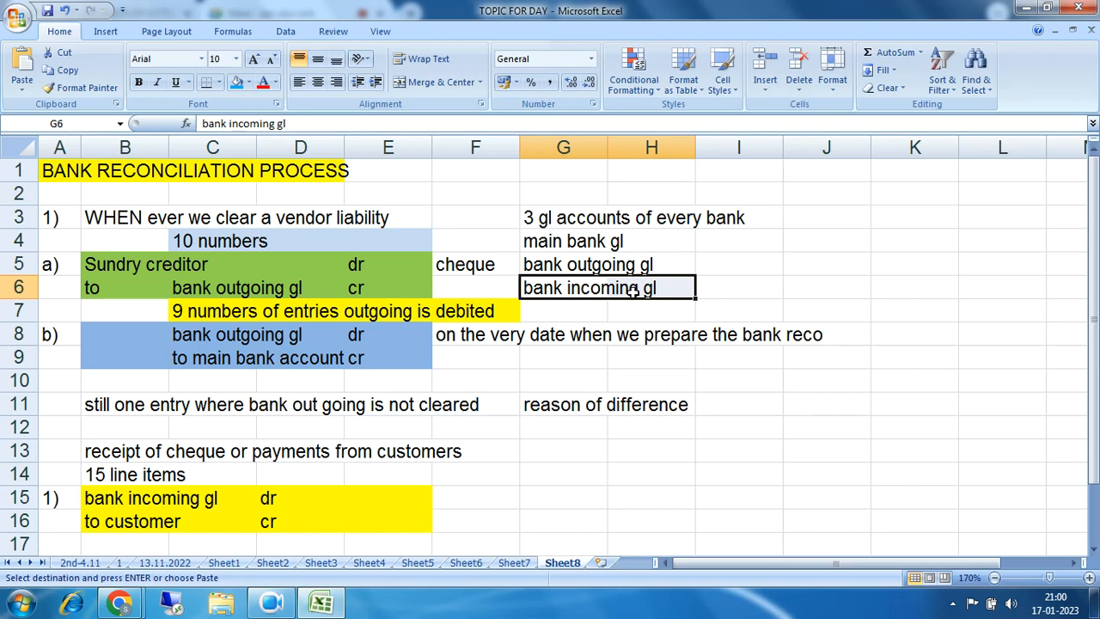
Step: Highlight the three bank GL accounts in G4:I6, then minimize the Excel workbook
left_click(534, 244)
left_click_drag(535, 244, 703, 288)
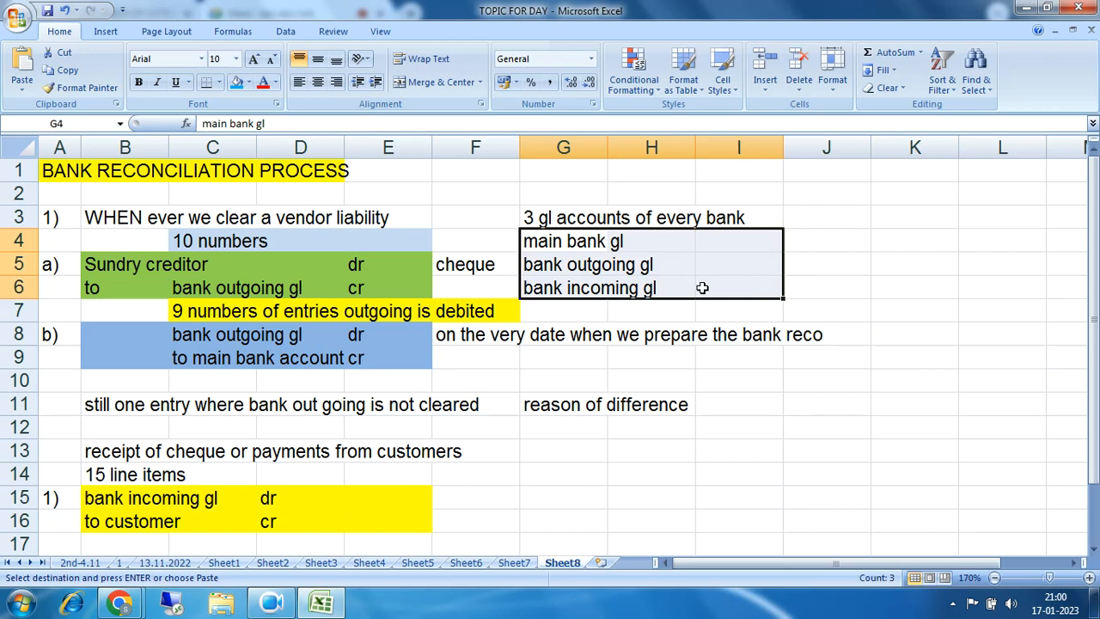
left_click_drag(541, 241, 720, 280)
left_click_drag(535, 245, 708, 283)
left_click(1025, 9)
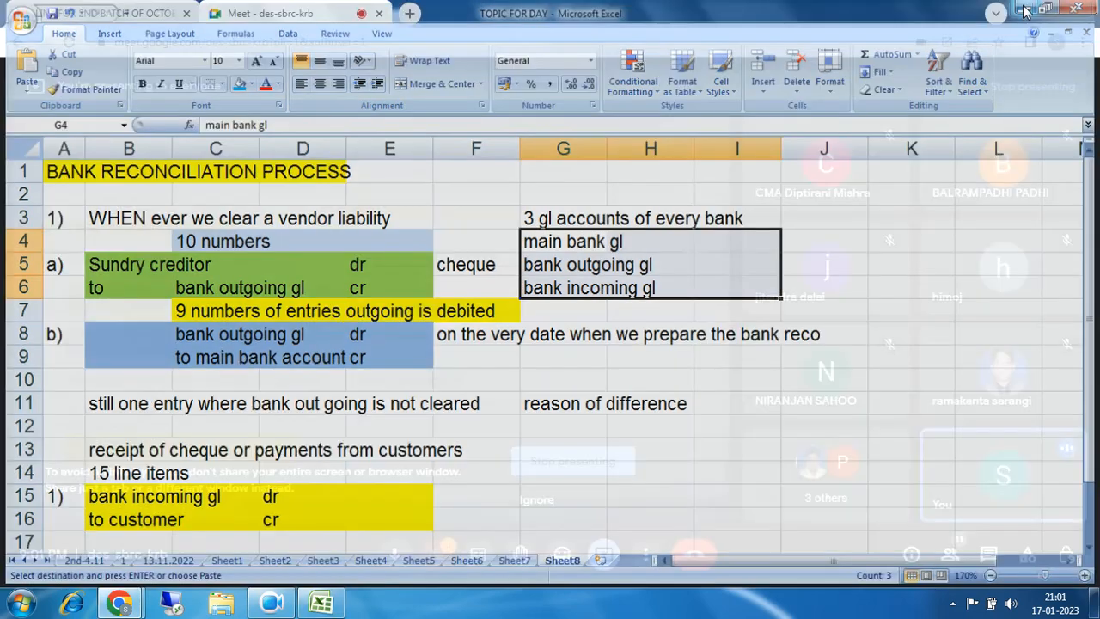
Step: Launch SAP Logon, open the ECC FUNCTIONAL client 800 sign-in screen, then return to the workbook
left_click(1026, 8)
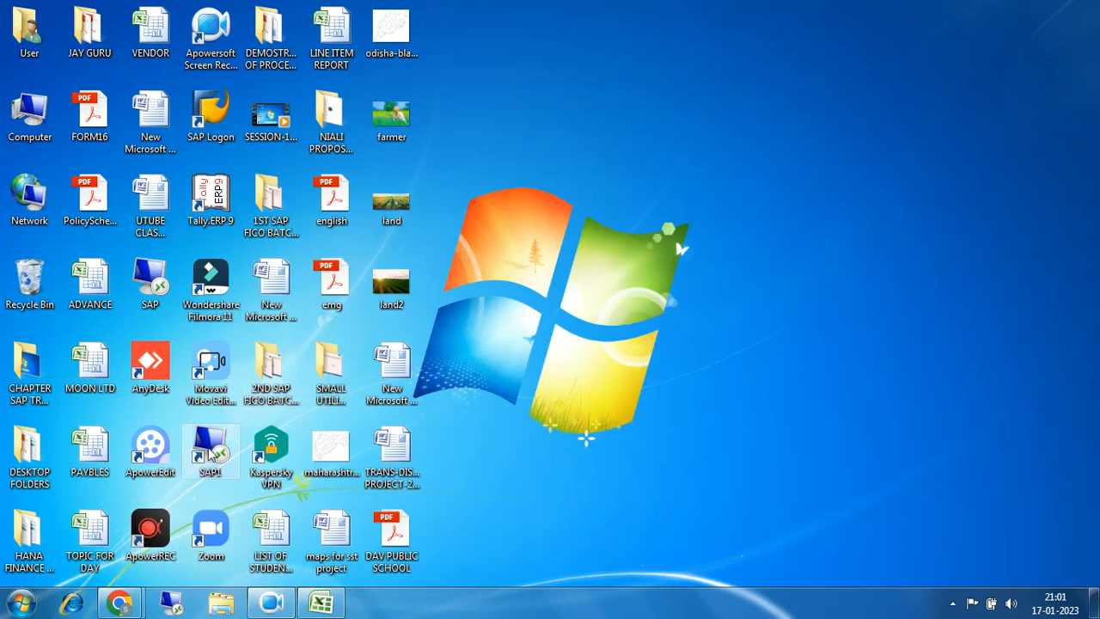
left_click(221, 112)
double_click(221, 113)
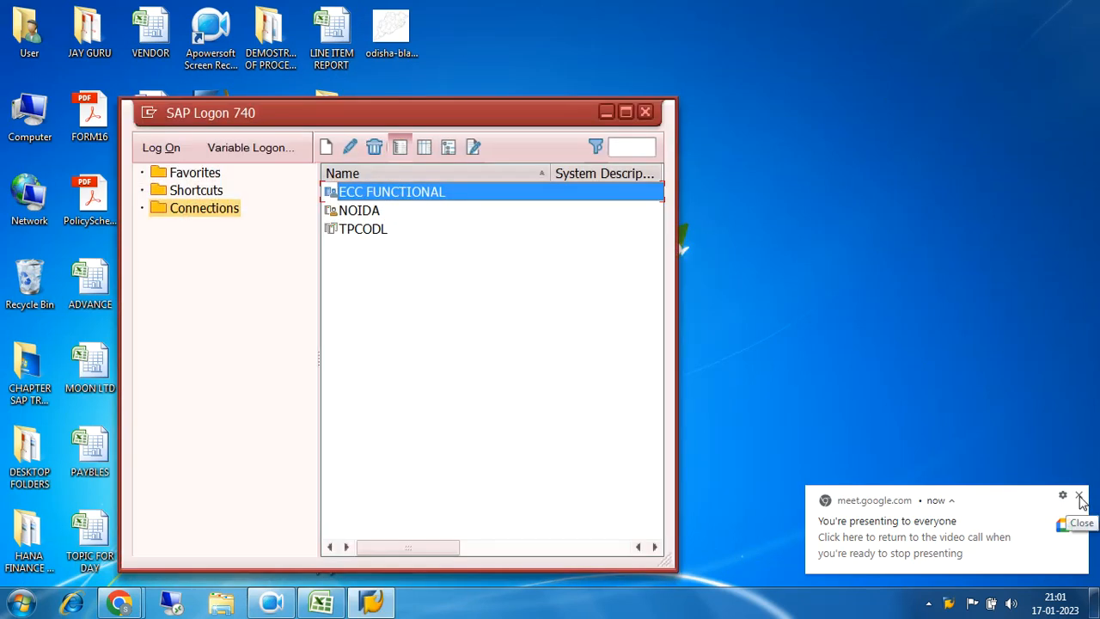
left_click(1081, 502)
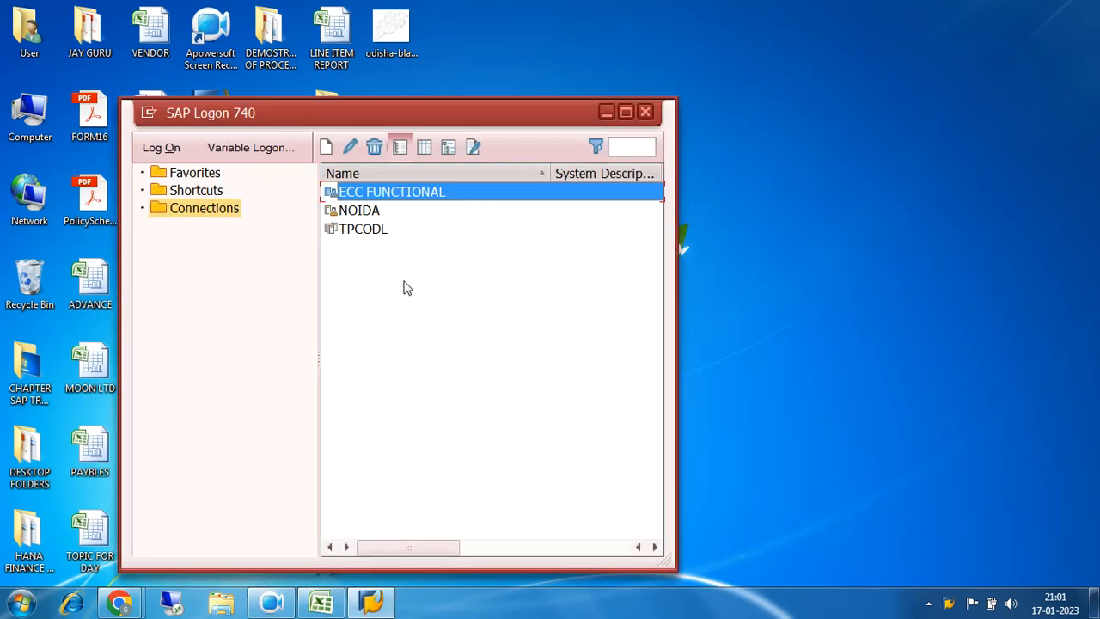
double_click(358, 193)
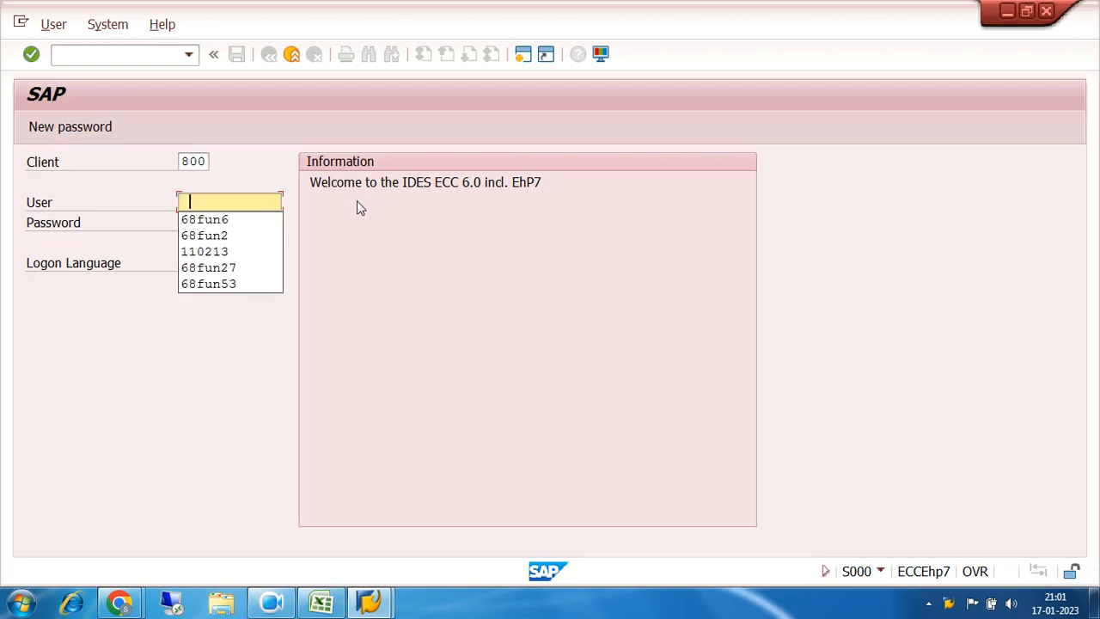
left_click(321, 602)
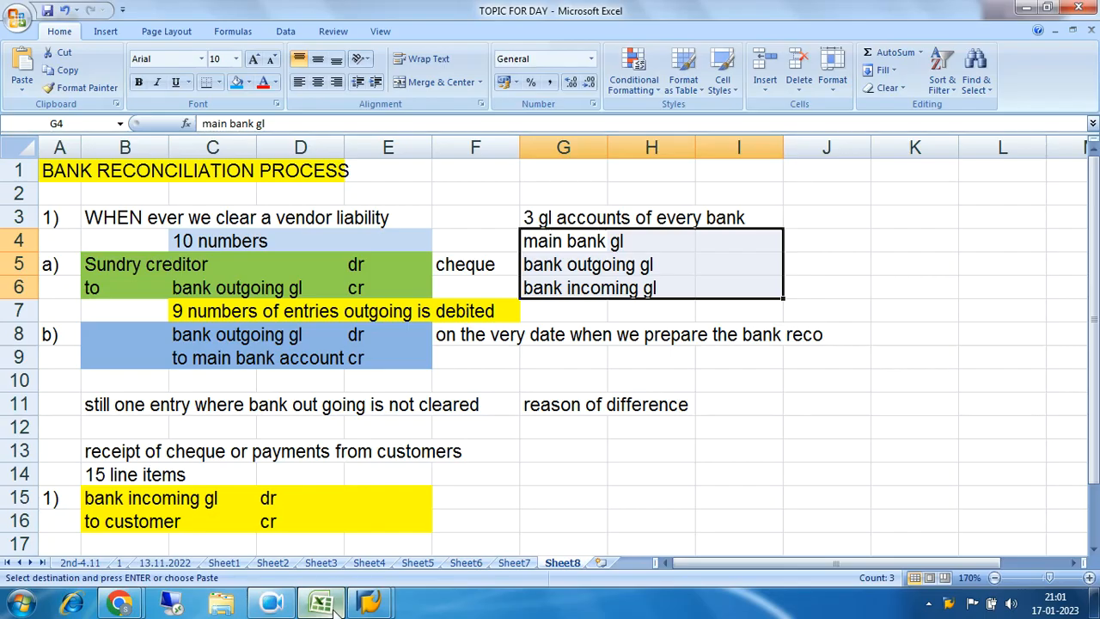
Step: Explain the journal entry: Sundry creditor debit against the bank outgoing gl credit
left_click(471, 364)
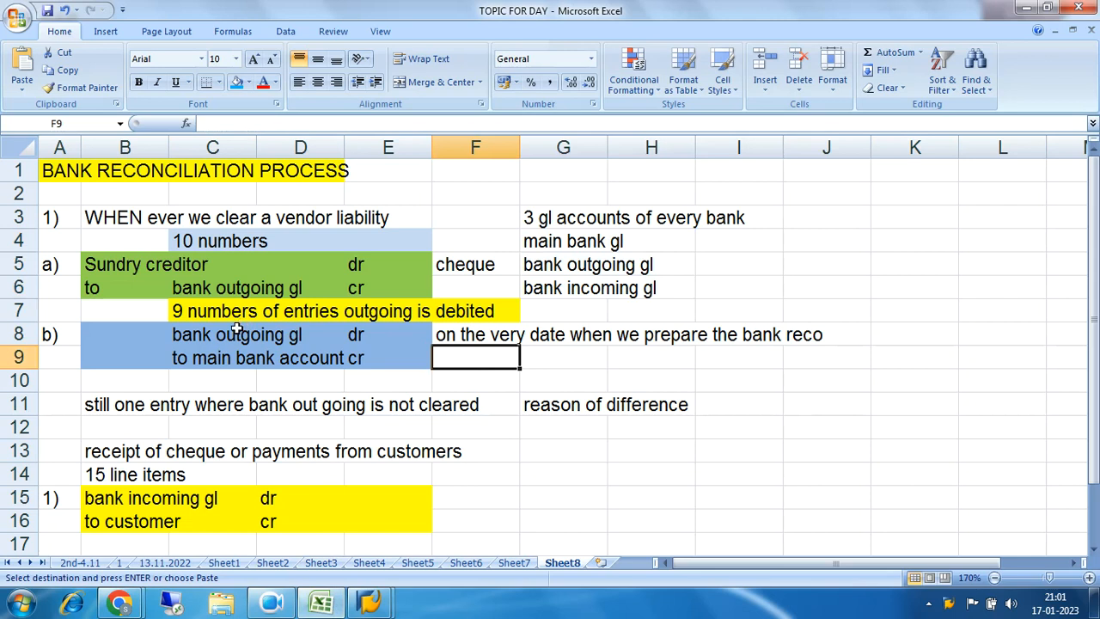
left_click_drag(116, 271, 386, 289)
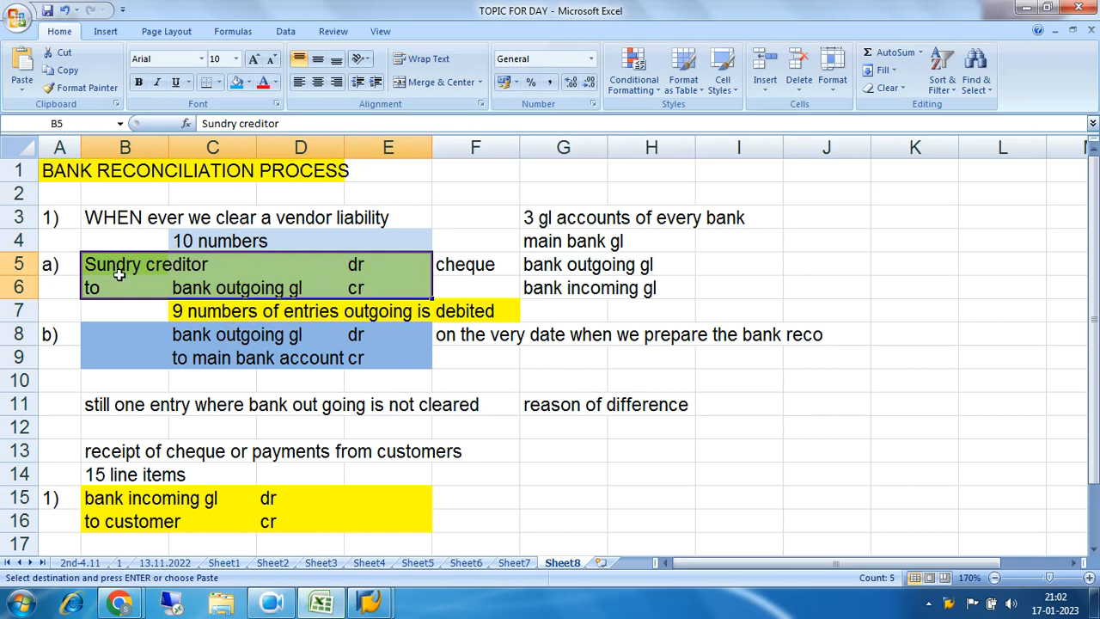
left_click_drag(94, 265, 402, 284)
left_click_drag(95, 265, 373, 265)
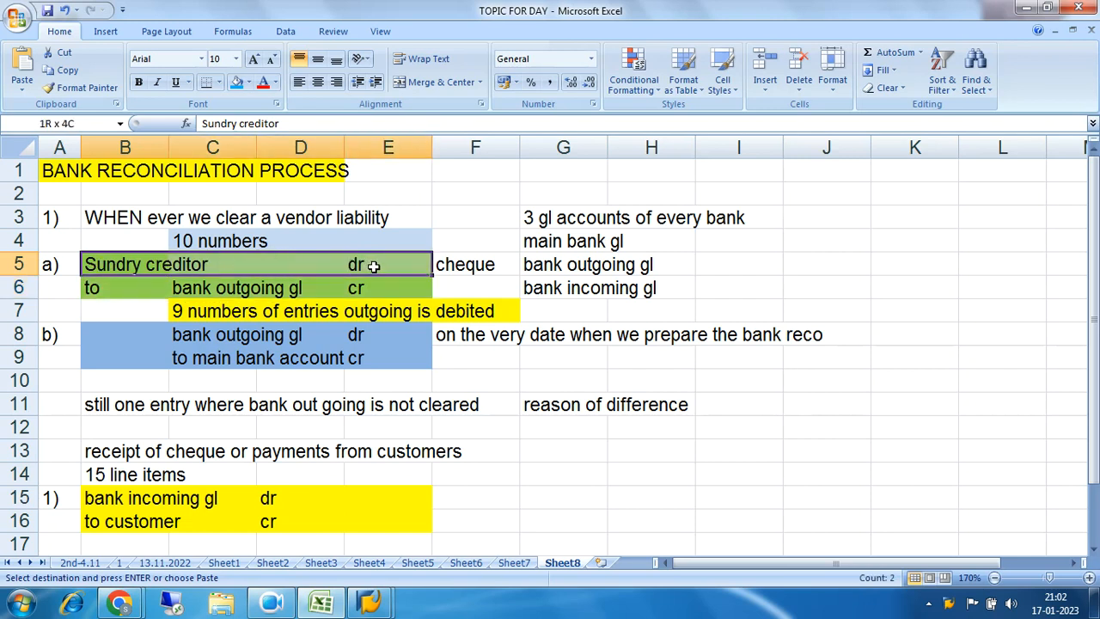
left_click(125, 290)
left_click_drag(124, 290, 374, 291)
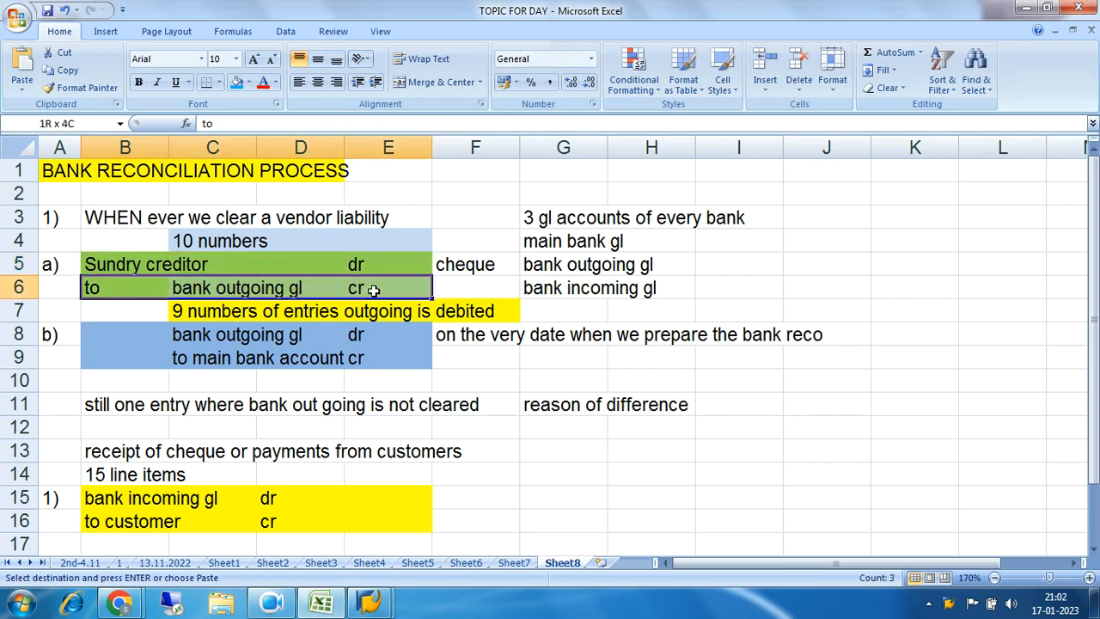
left_click_drag(94, 264, 390, 286)
left_click_drag(390, 287, 390, 286)
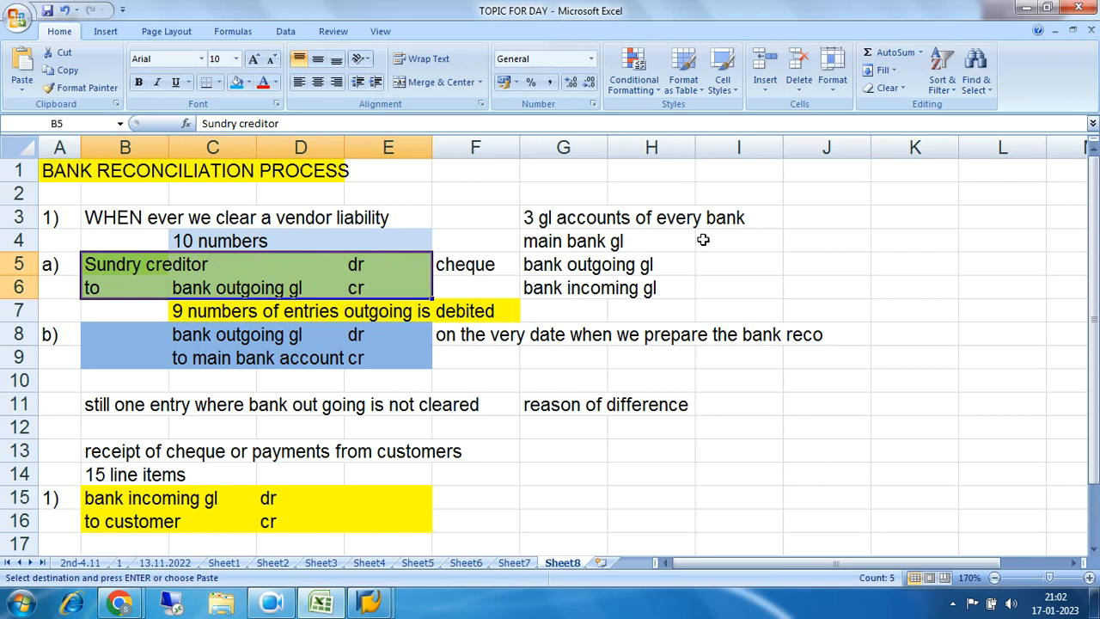
Step: Tie the bank outgoing gl credit line to the bank GL account list, then return to SAP logon
left_click_drag(550, 222, 740, 285)
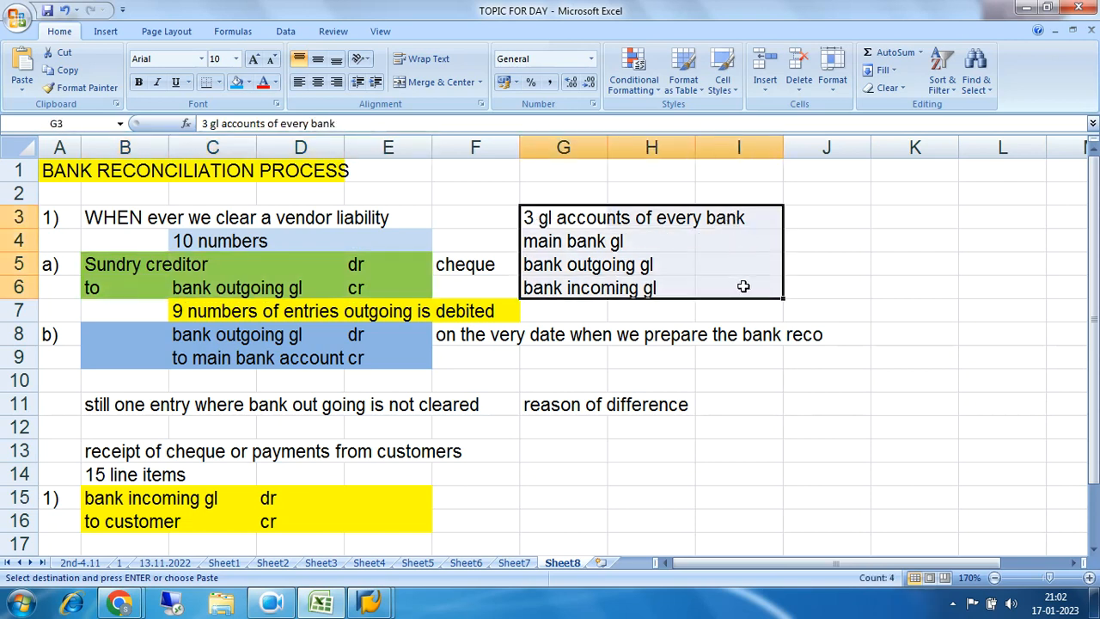
left_click(118, 290)
left_click_drag(117, 290, 364, 289)
left_click_drag(104, 269, 368, 264)
left_click(368, 264)
left_click_drag(107, 292, 364, 289)
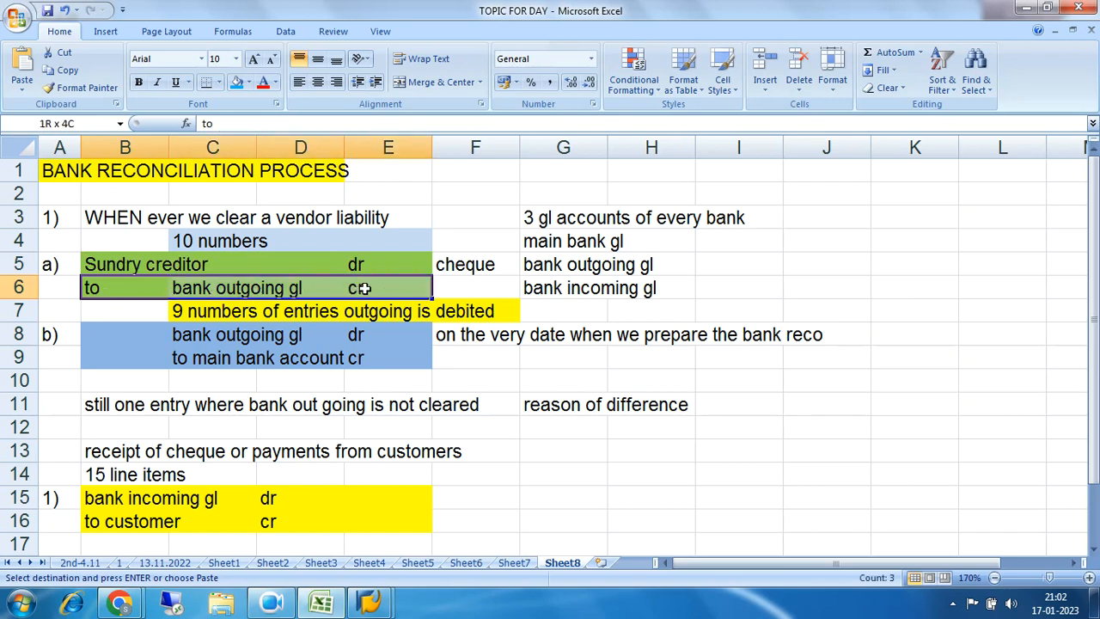
left_click(191, 289)
left_click_drag(255, 290, 300, 289)
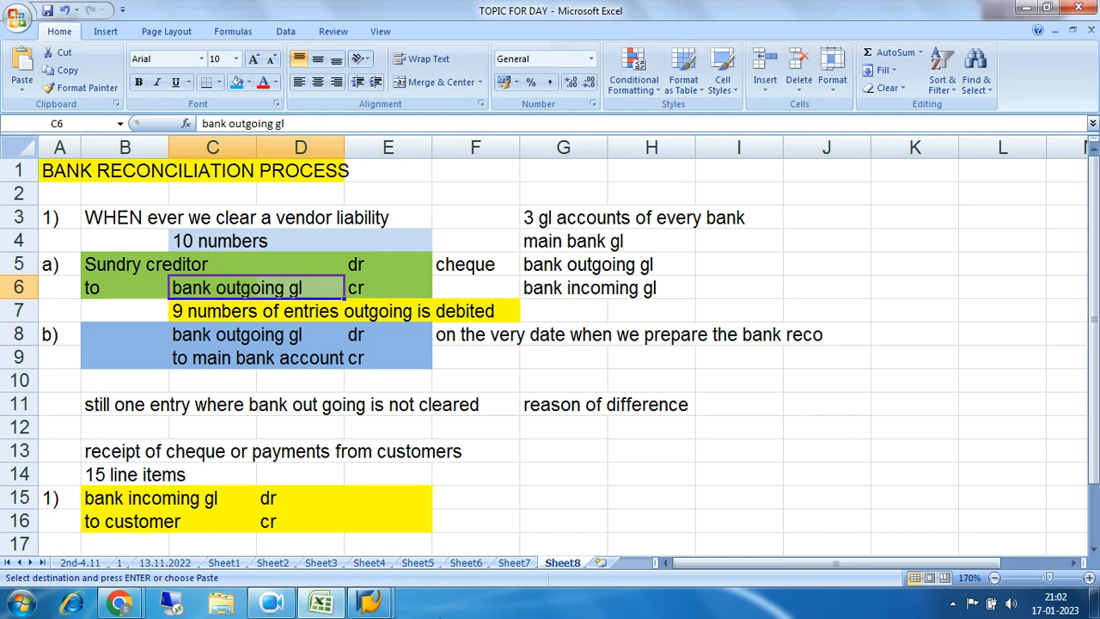
mouse_move(371, 606)
left_click(440, 524)
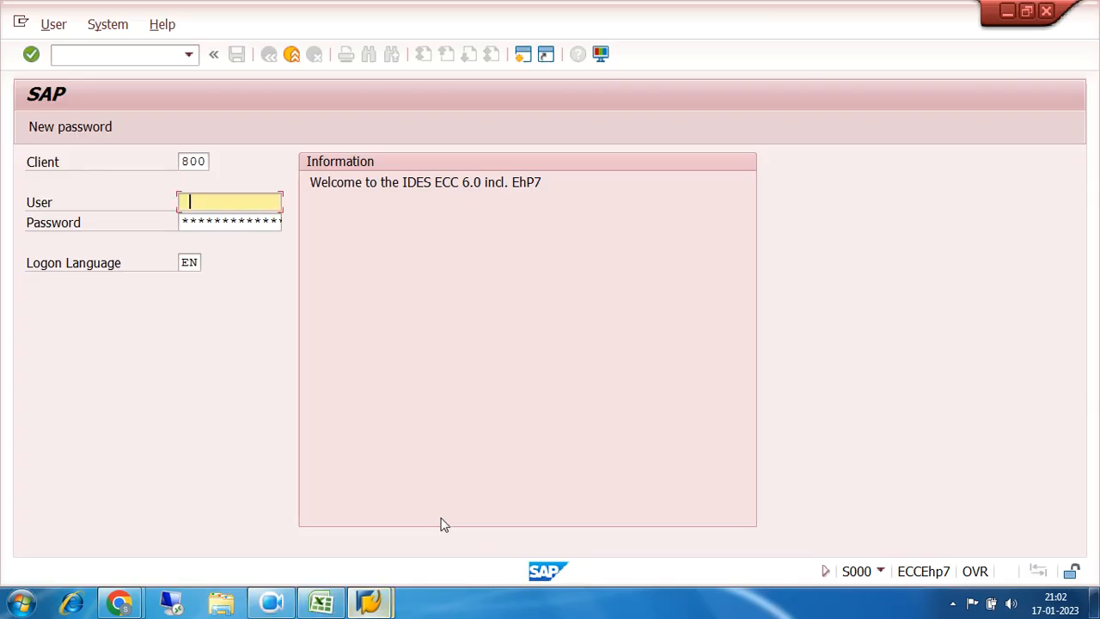
Step: Log on to client 800 using the saved user name from history
left_click(186, 202)
left_click(192, 216)
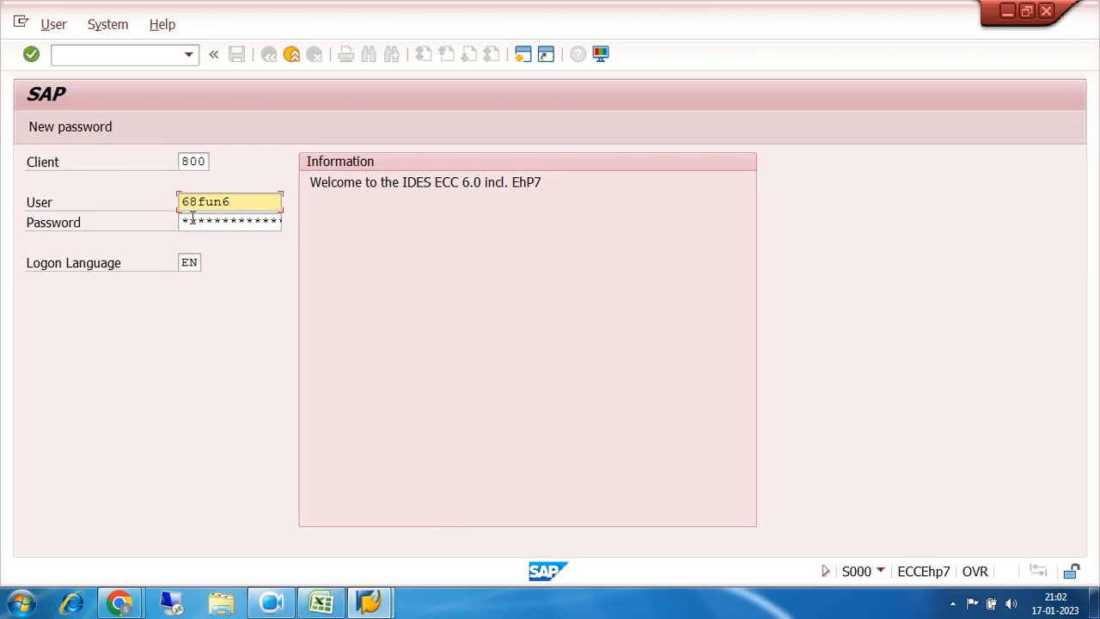
key("Tab")
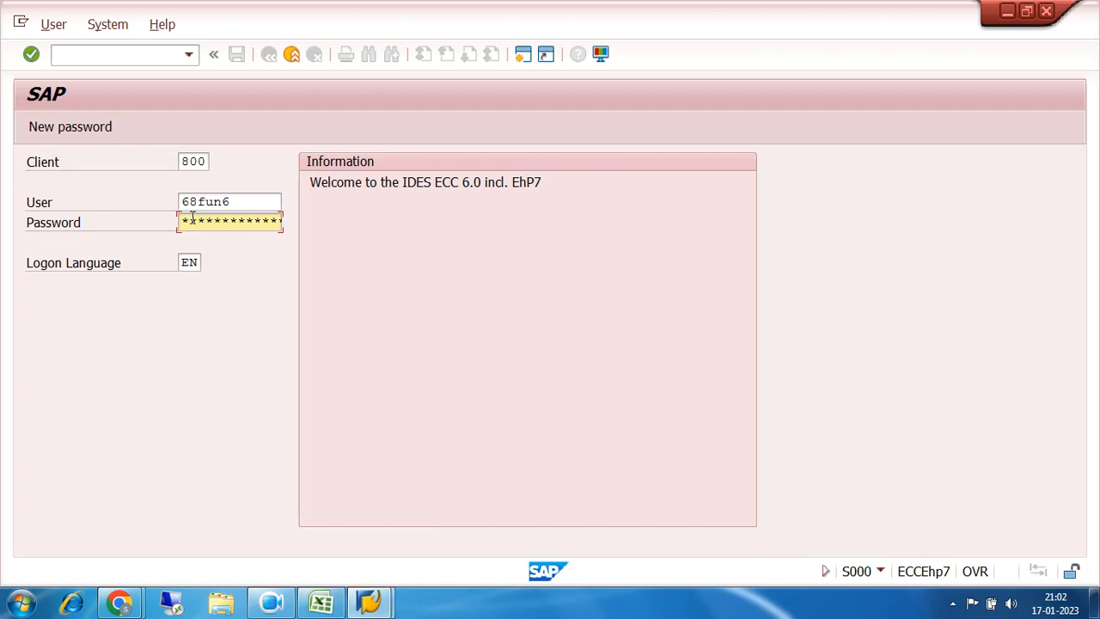
key("Return")
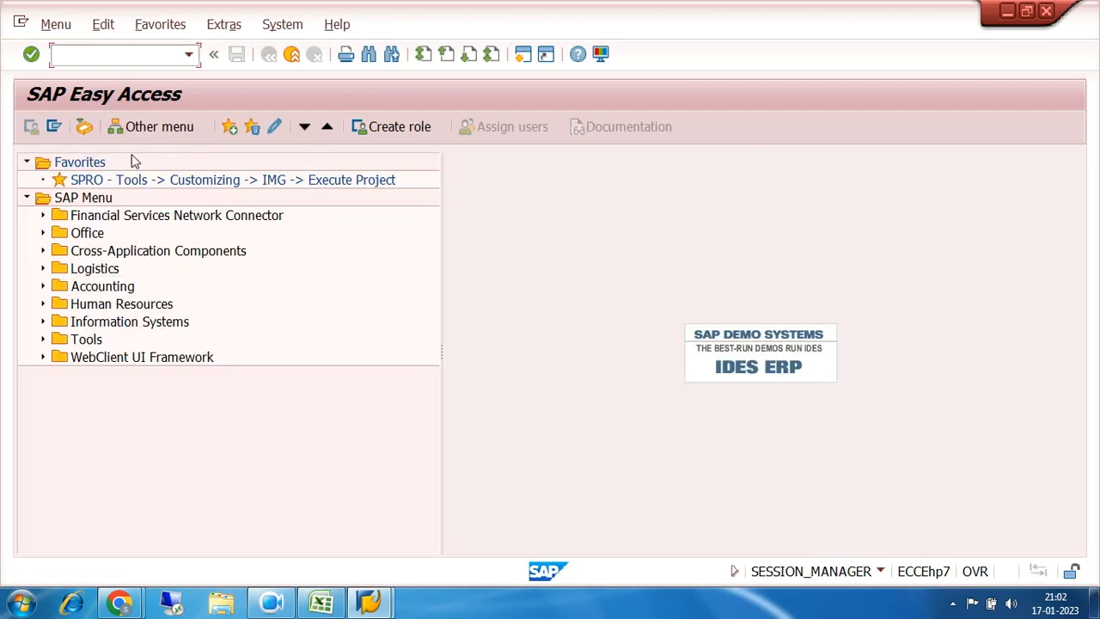
Step: Start transaction F110 for Automatic Payment Transactions
left_click(110, 57)
type("f110")
key("Return")
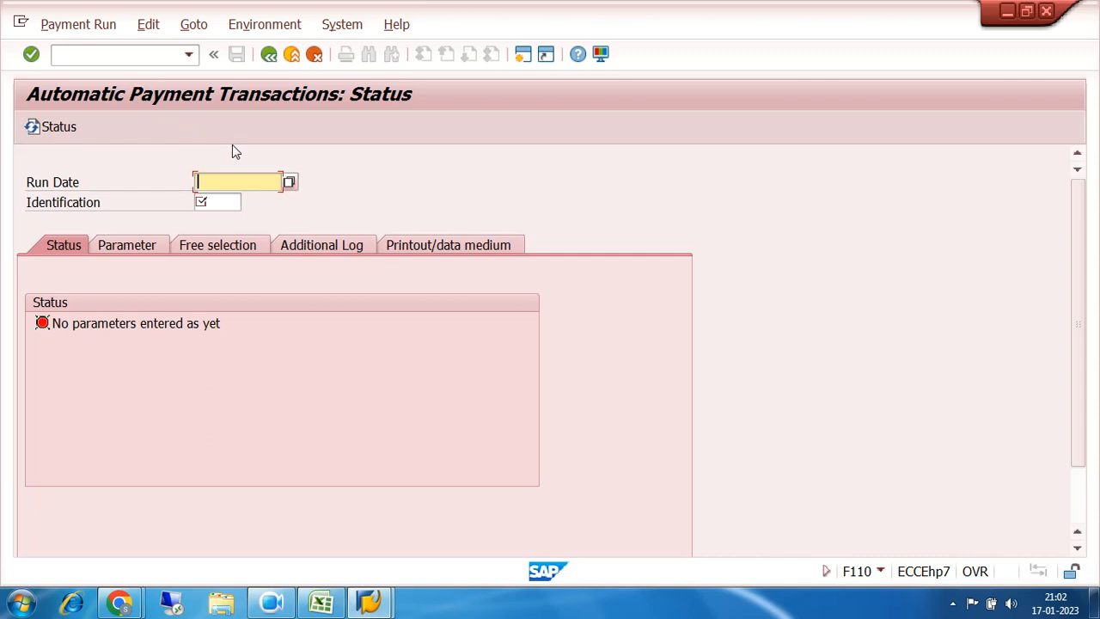
Step: Enter run date 17.01.2023 and identification XYZ for the payment run
left_click(238, 180)
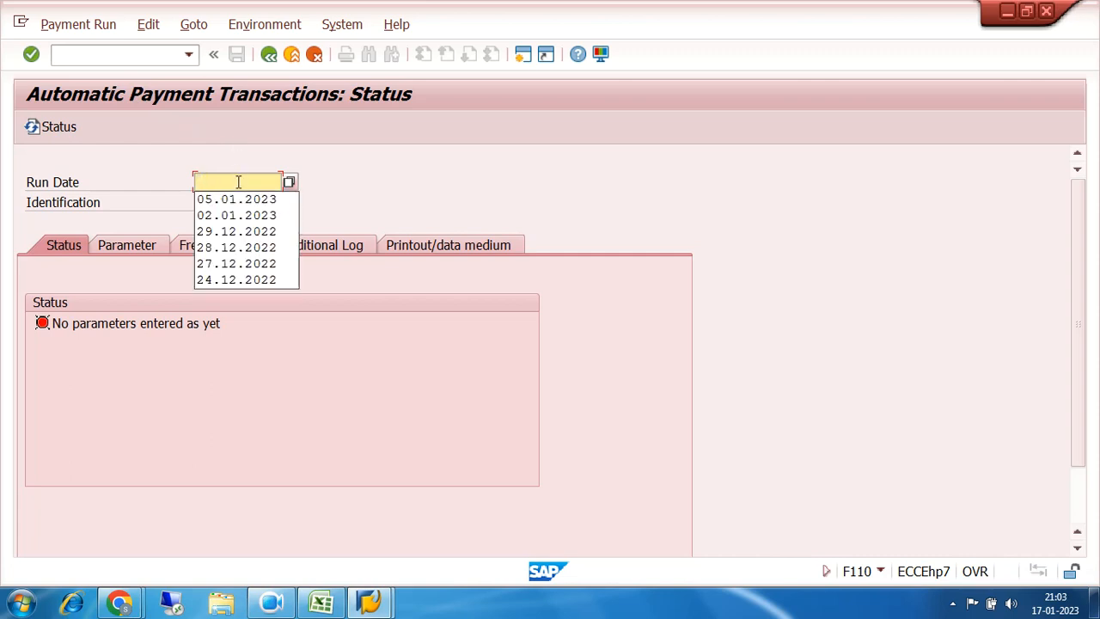
left_click(219, 182)
type("17.01.2023")
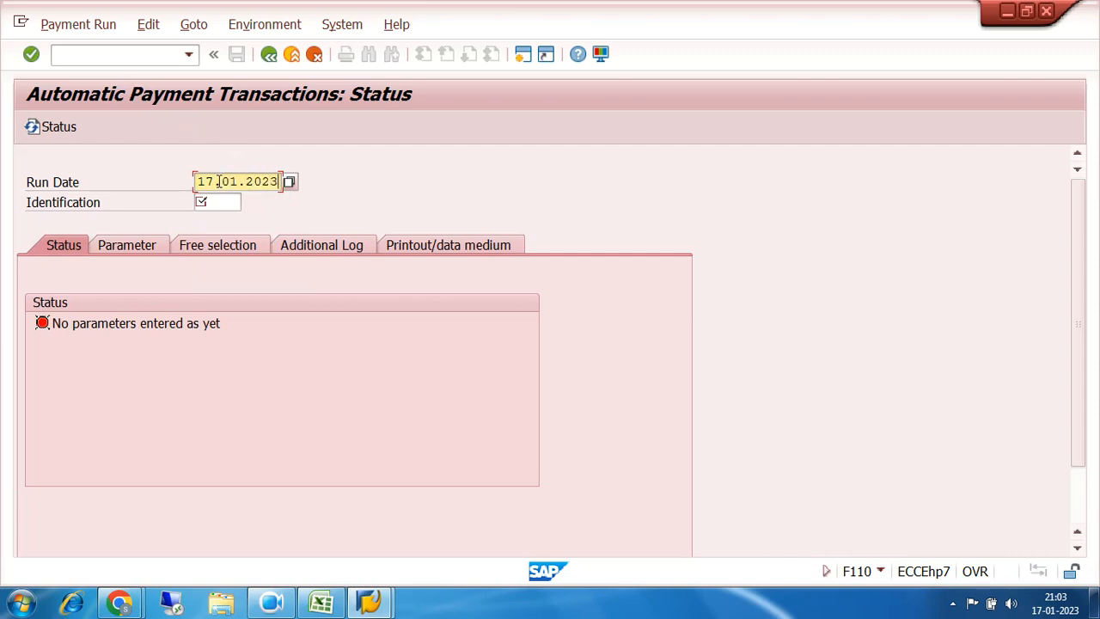
left_click(229, 203)
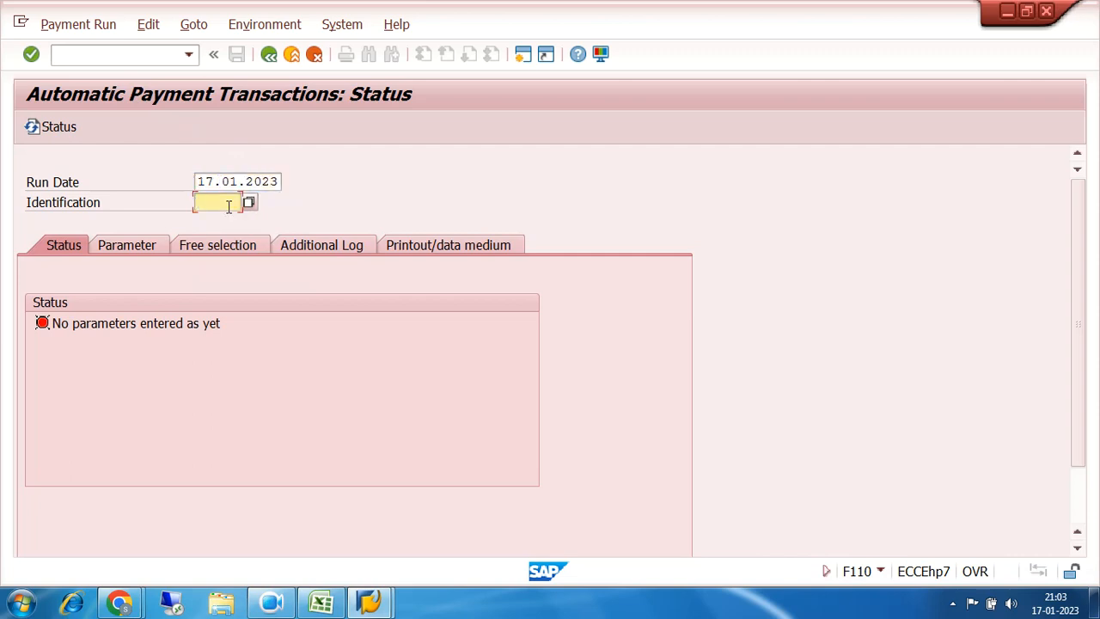
type("xyz")
key("Return")
Step: Look over the Parameter tab's company code, payment method and vendor fields, then leave with /n
left_click(151, 247)
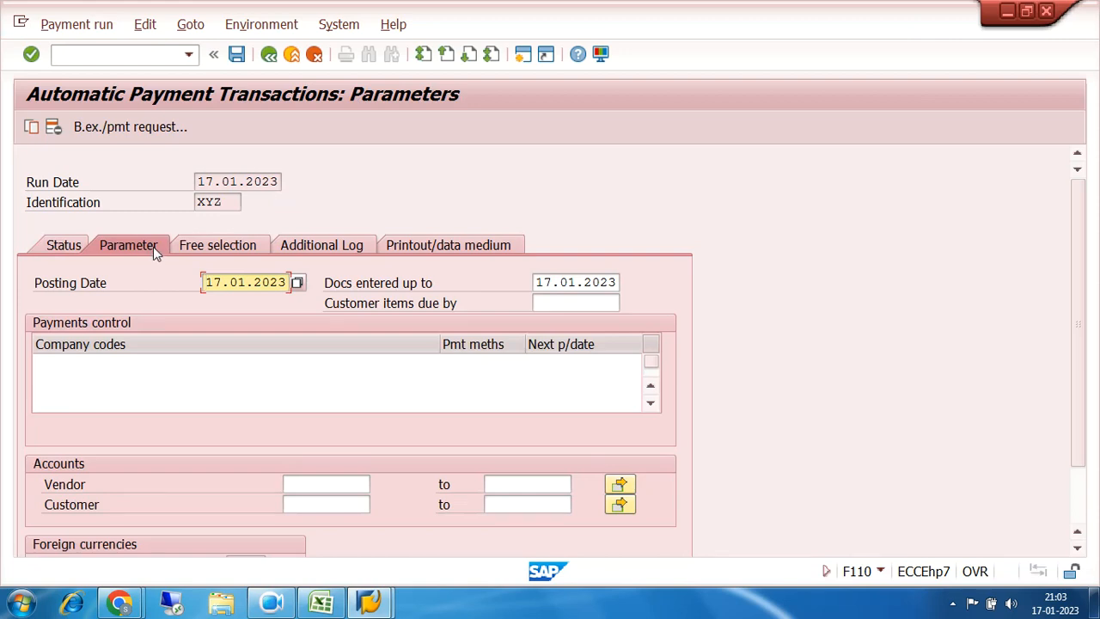
left_click(159, 361)
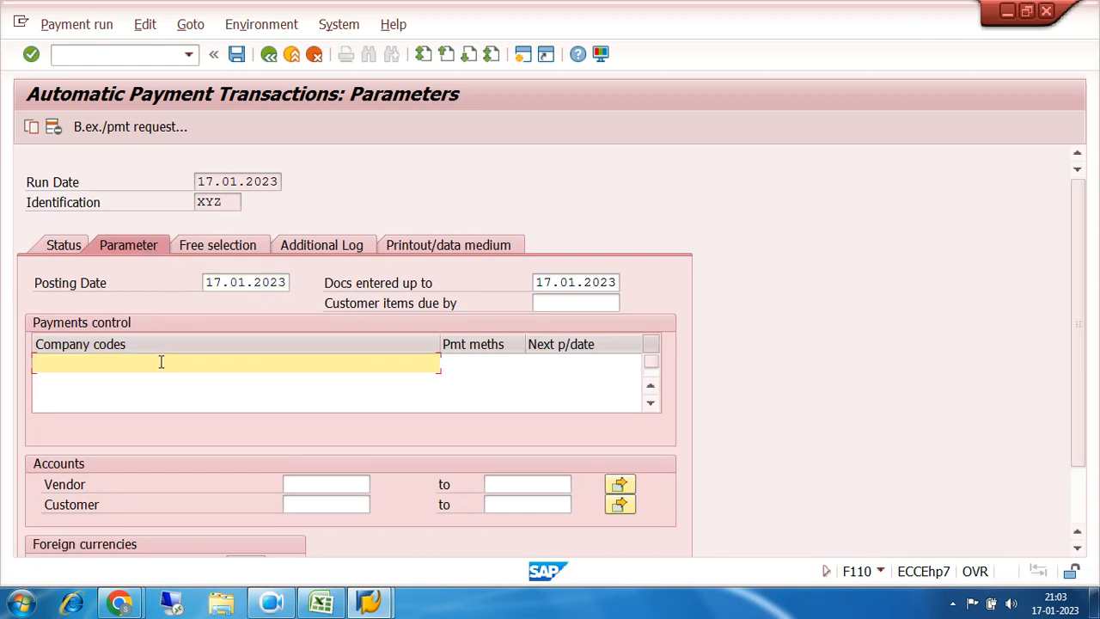
left_click(301, 483)
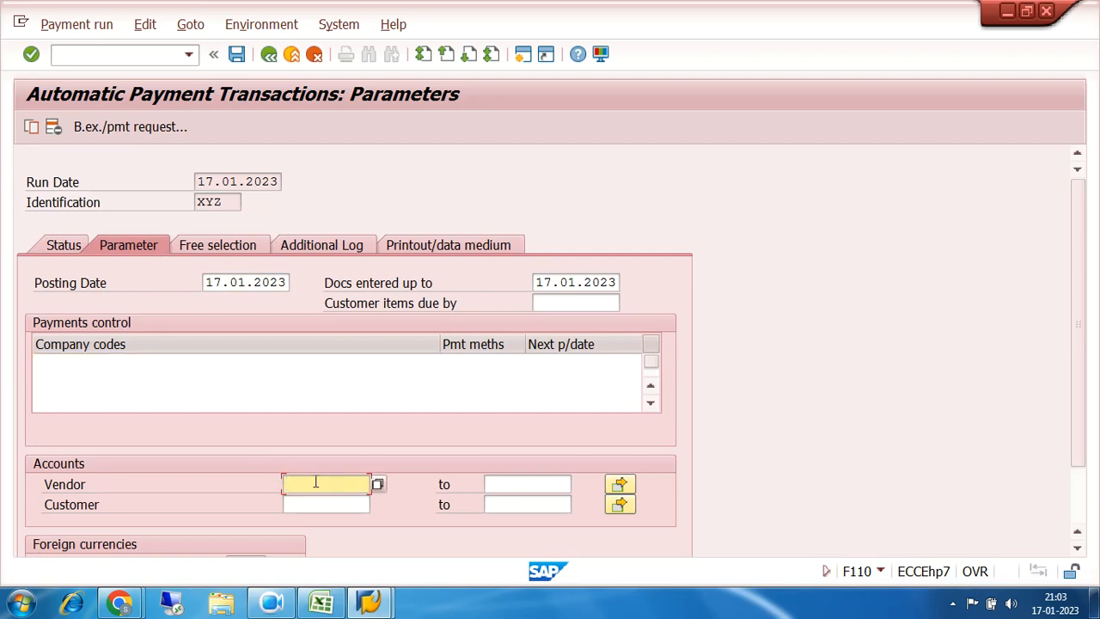
left_click(135, 361)
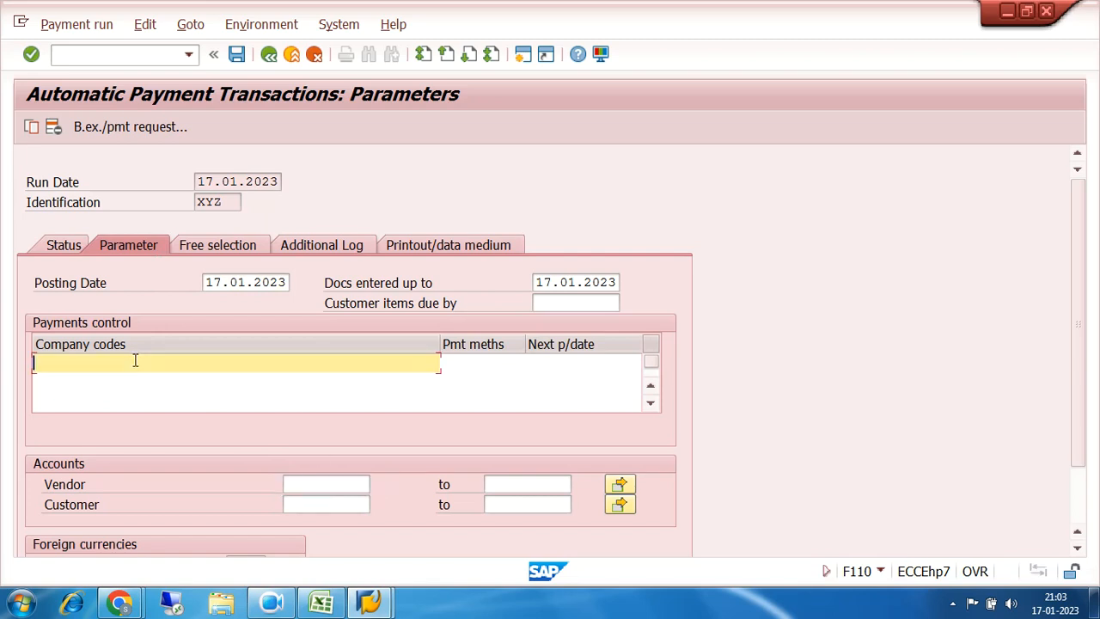
left_click(475, 361)
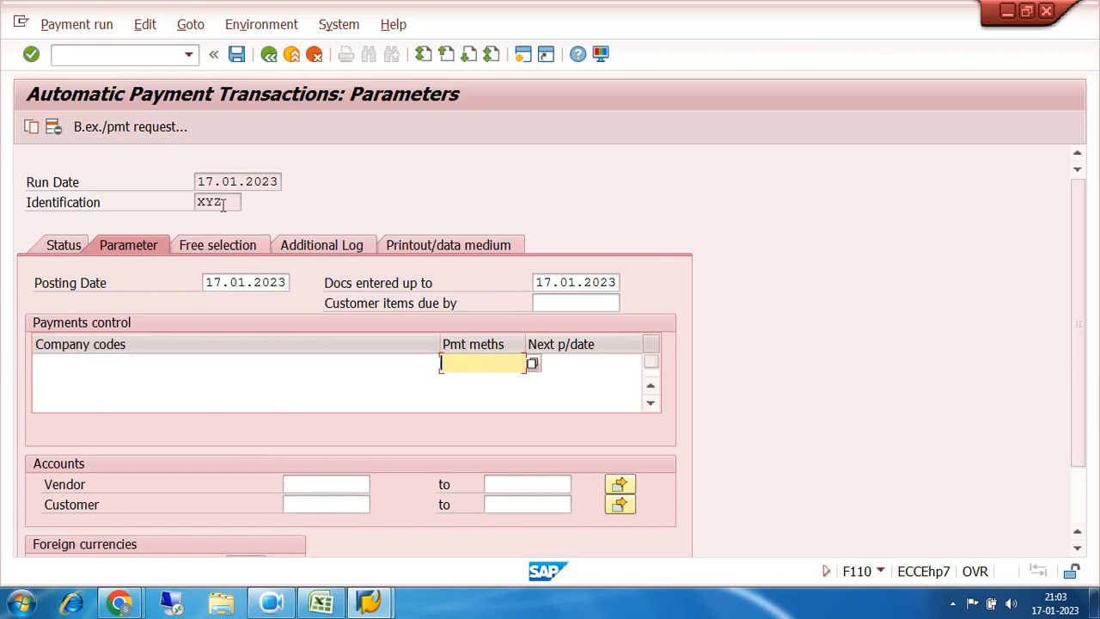
left_click(143, 54)
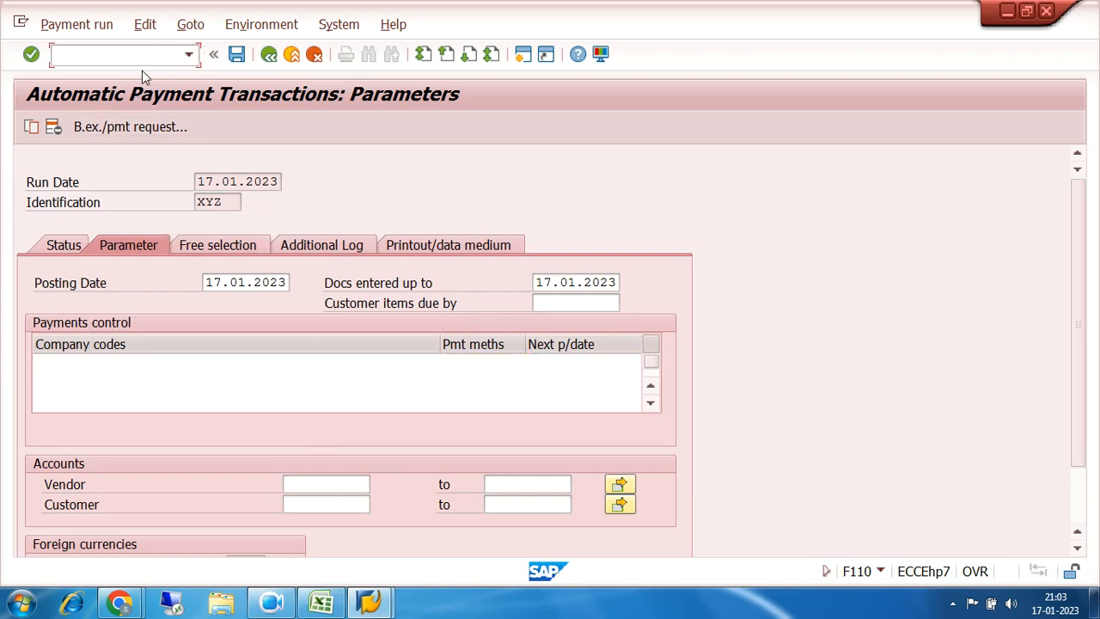
type("/n")
key("Return")
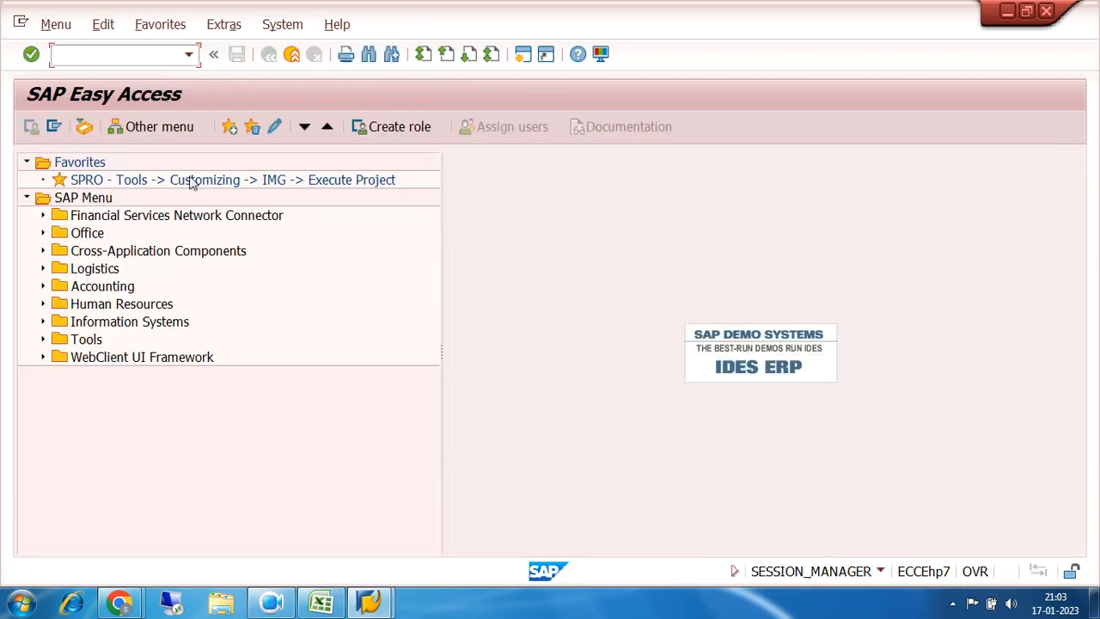
Step: Open the SAP Reference IMG from the SPRO favourite and scroll its tree, then return to the workbook
double_click(190, 182)
left_click(110, 127)
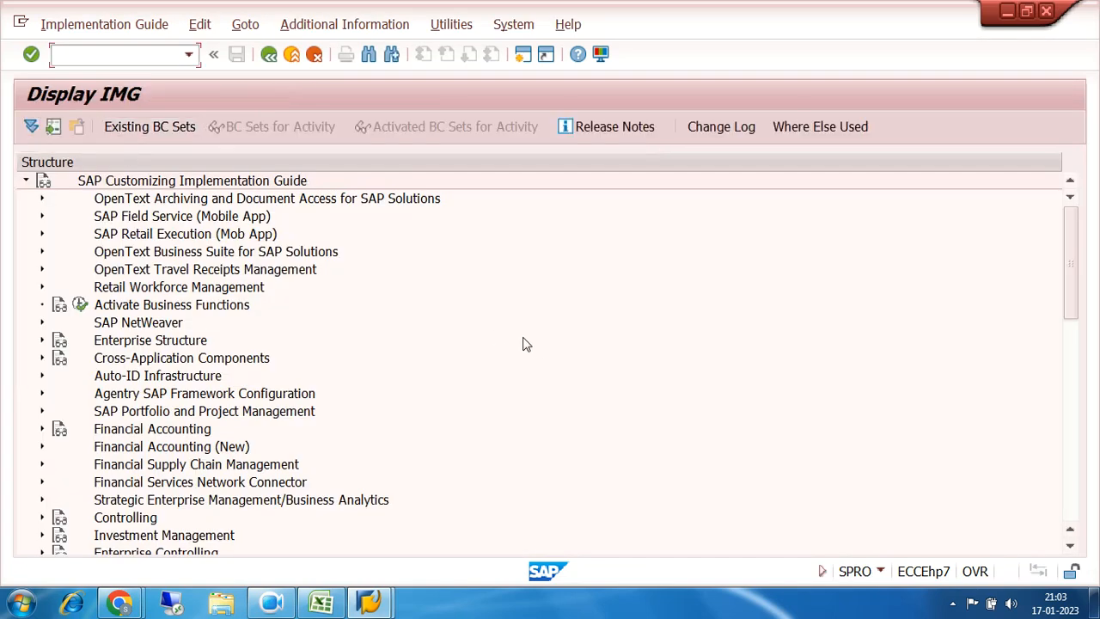
scroll(534, 348, "down", 2)
scroll(535, 348, "down", 2)
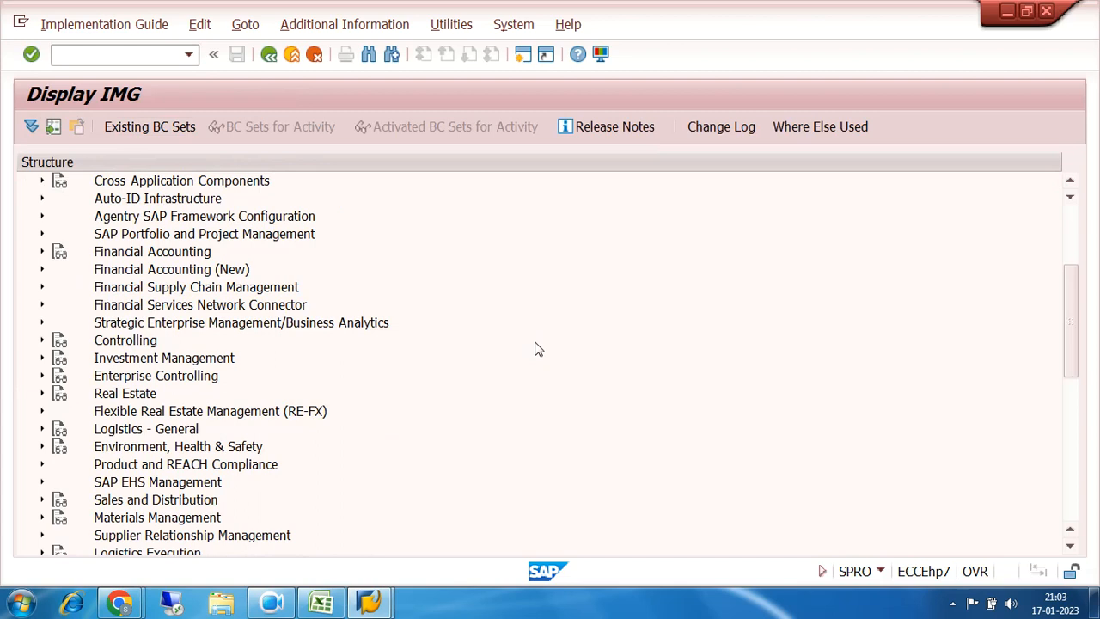
left_click(321, 602)
left_click_drag(109, 264, 421, 288)
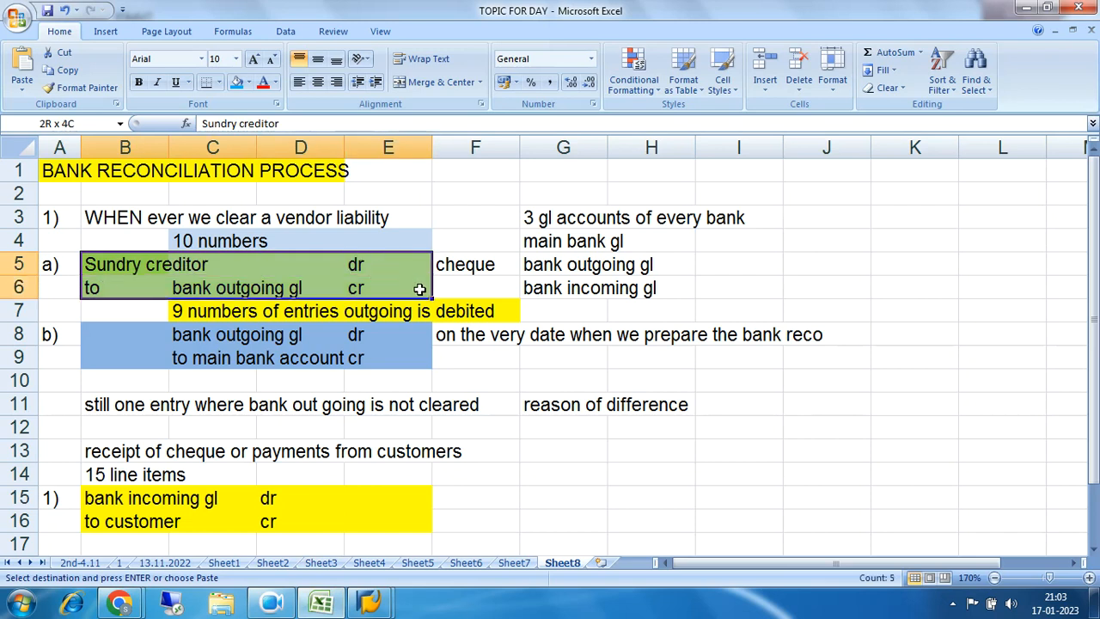
left_click_drag(99, 265, 415, 287)
left_click_drag(107, 271, 424, 283)
left_click_drag(107, 269, 379, 284)
left_click_drag(94, 264, 394, 266)
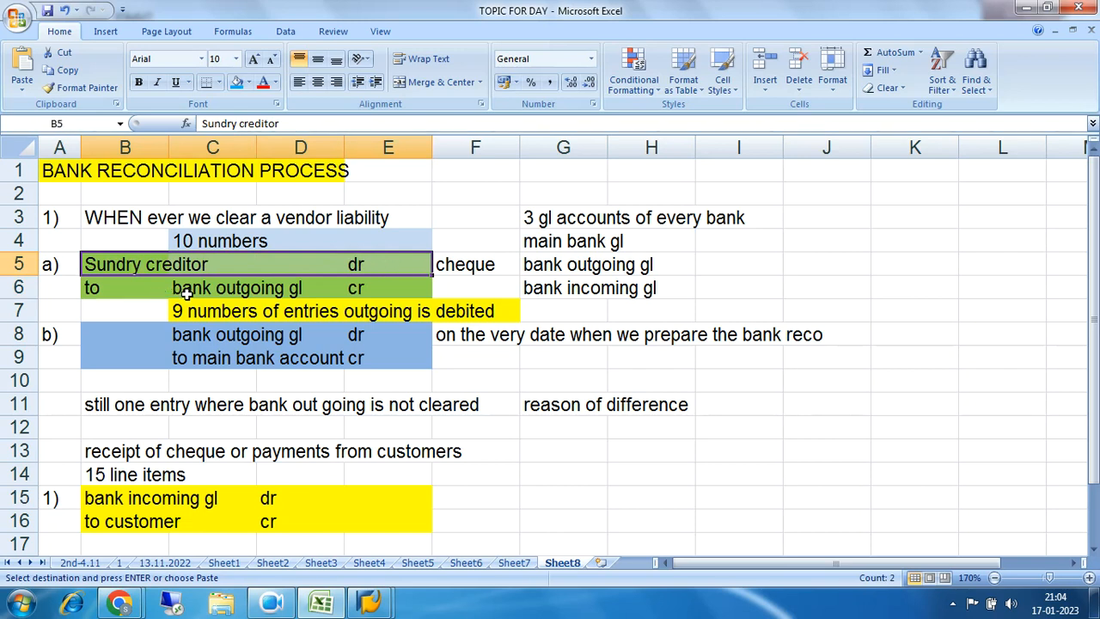
left_click_drag(182, 289, 266, 288)
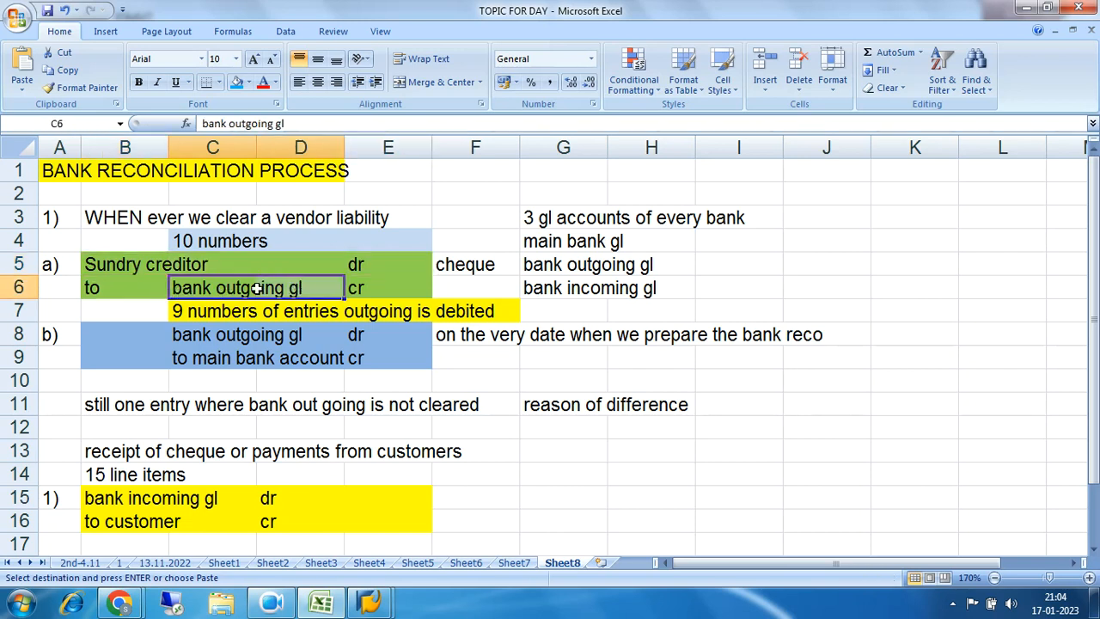
left_click_drag(182, 290, 296, 289)
left_click_drag(116, 273, 375, 286)
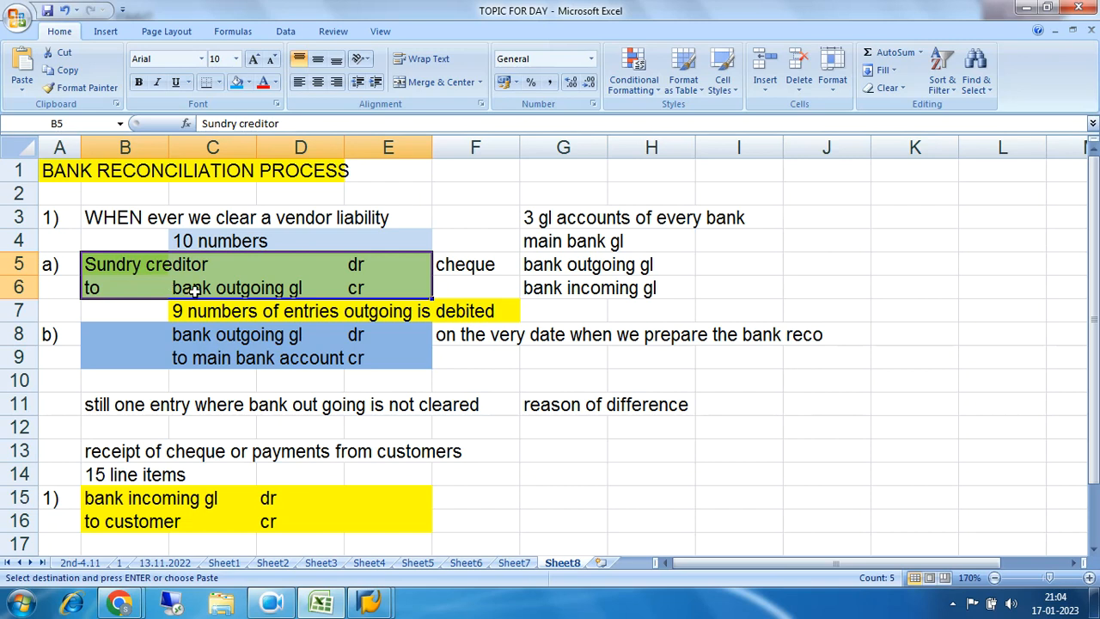
left_click_drag(176, 289, 316, 291)
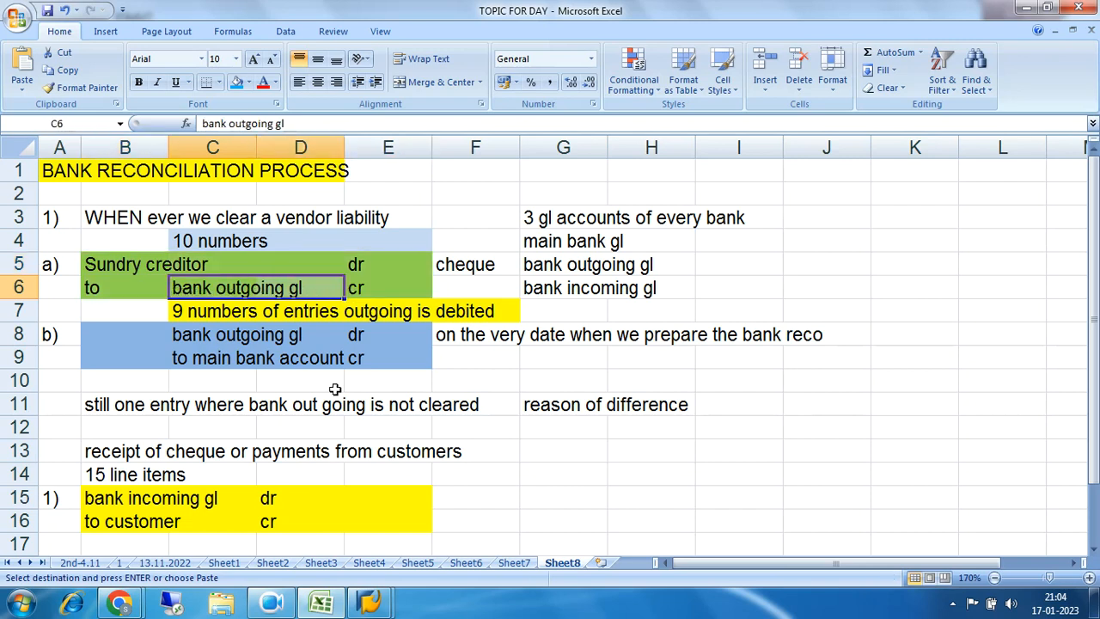
Step: Expand Financial Accounting (New) > AR/AP > Business Transactions and glance at Prepare Automatic Clearing
mouse_move(372, 604)
left_click(448, 511)
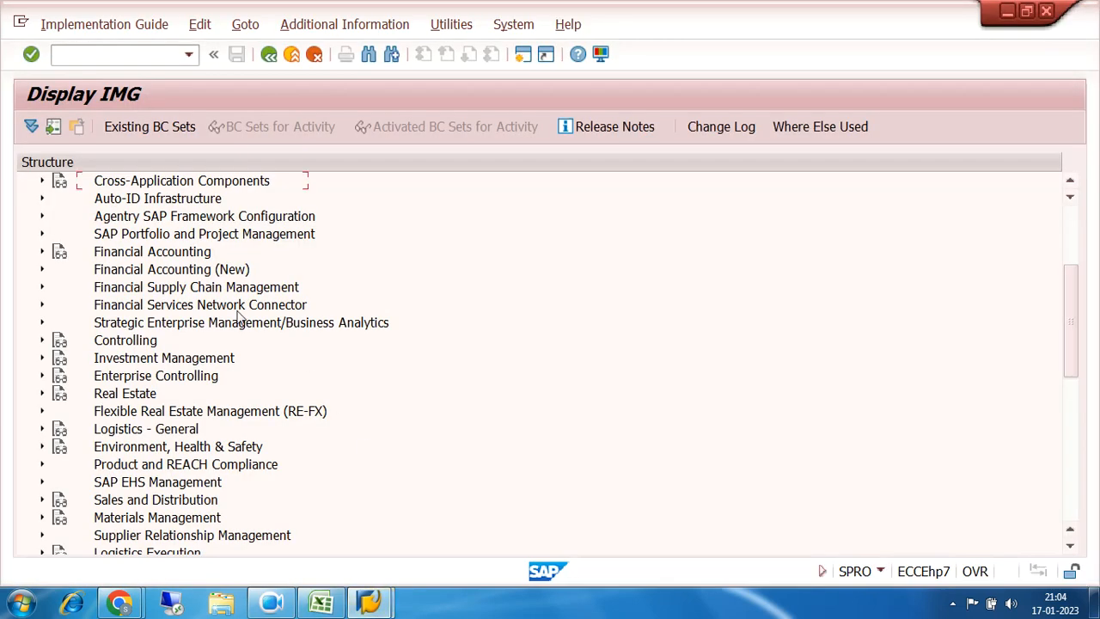
left_click(42, 269)
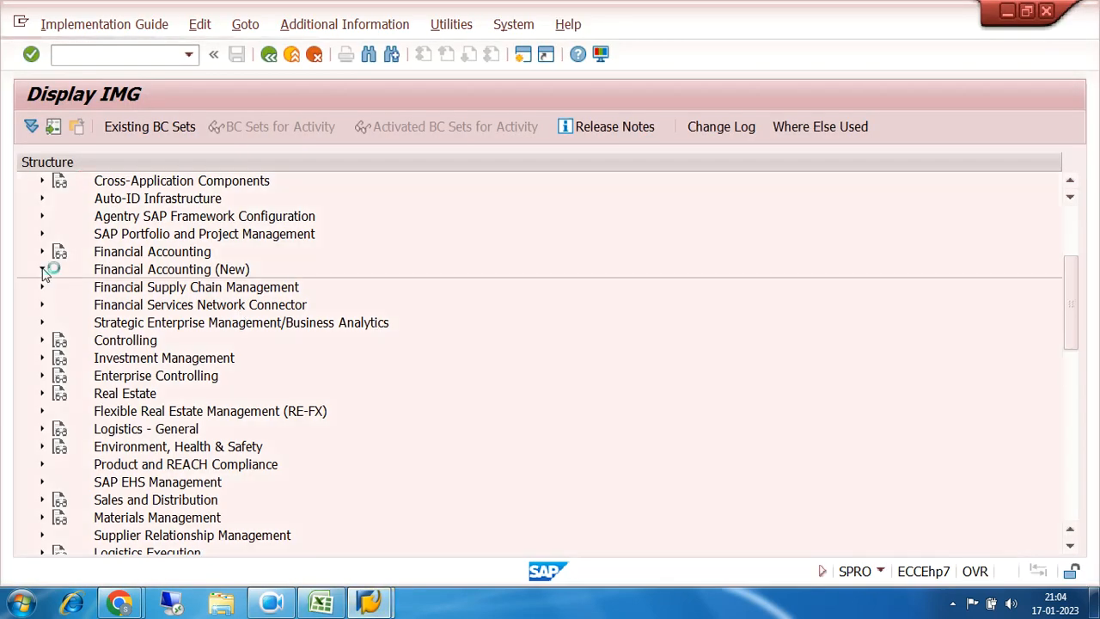
scroll(483, 320, "down", 3)
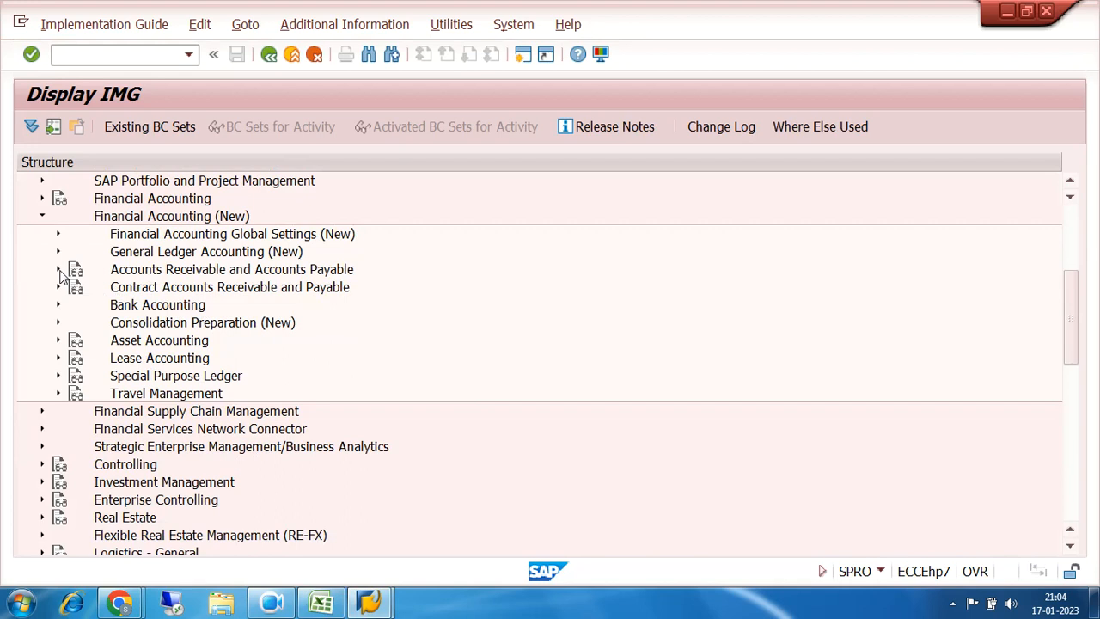
left_click(60, 270)
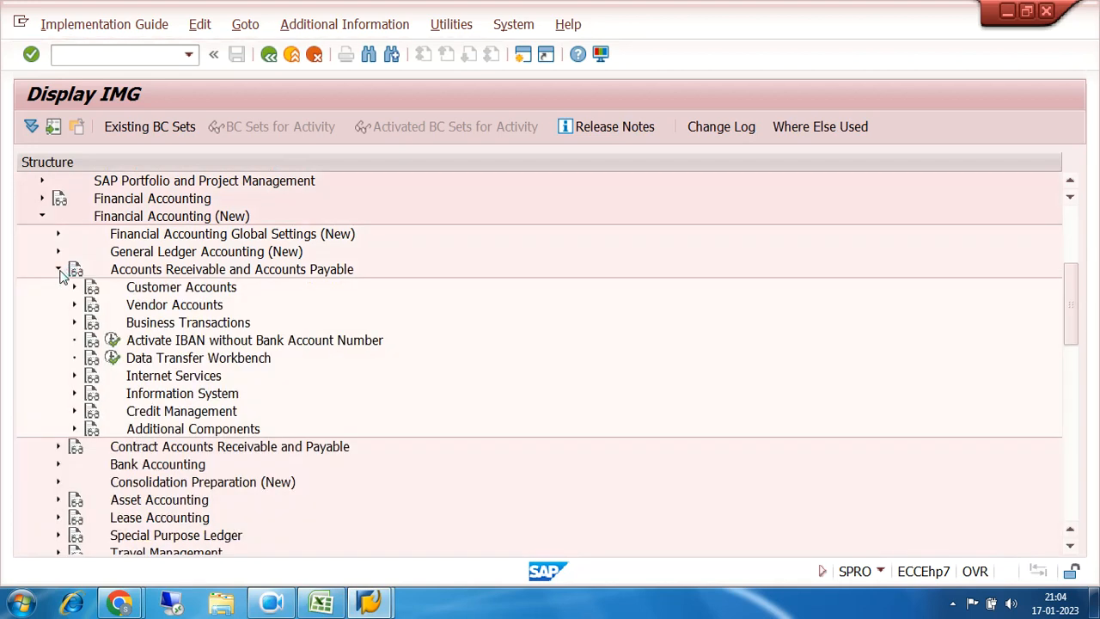
left_click(73, 324)
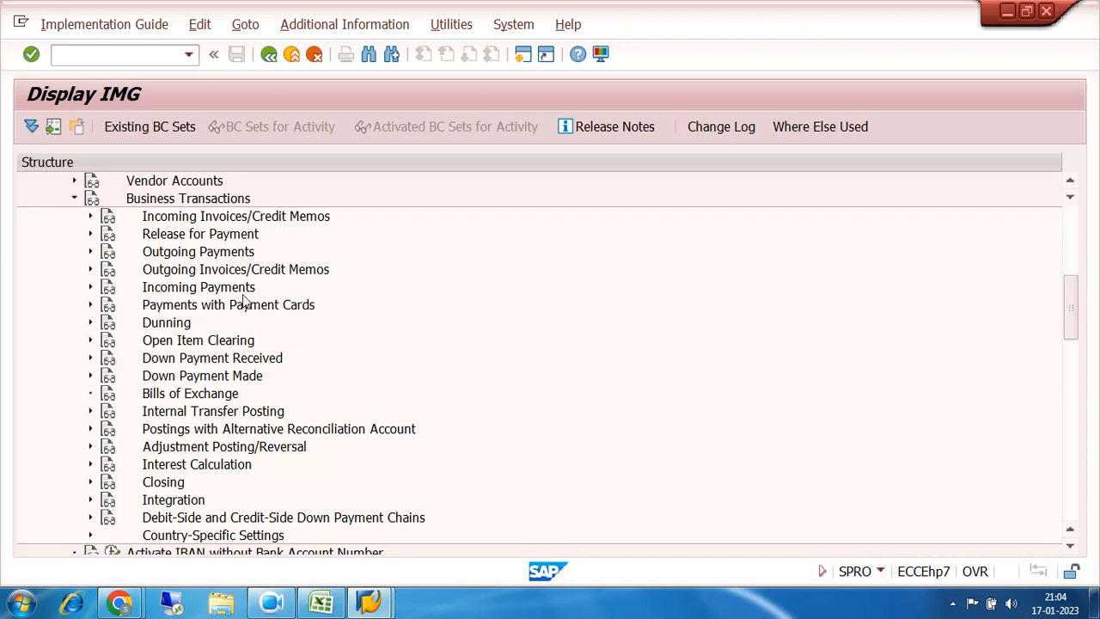
left_click(91, 342)
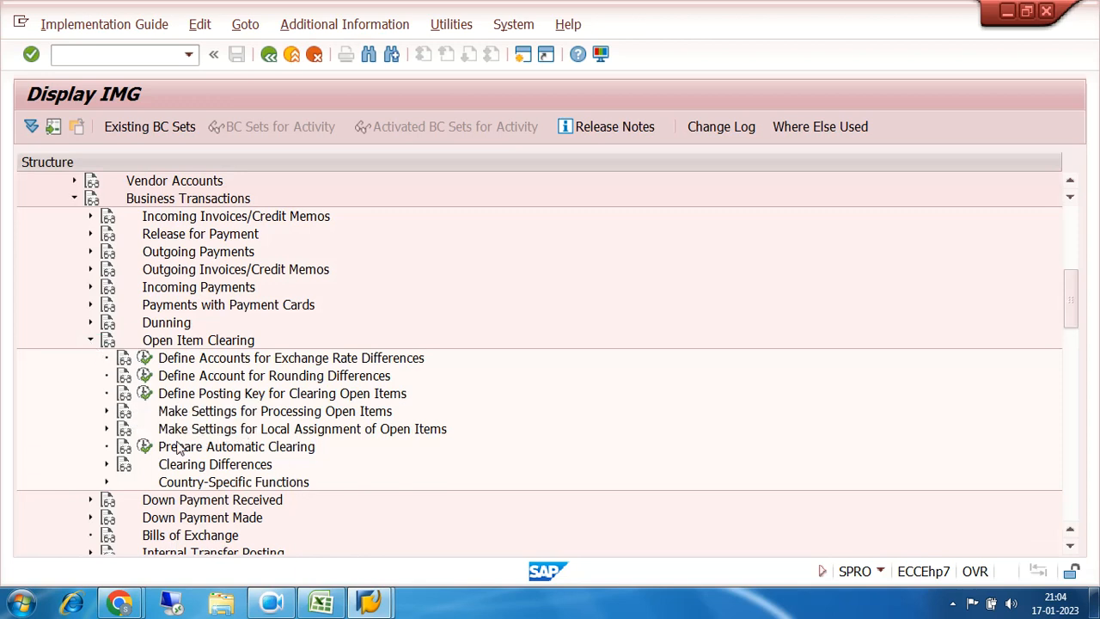
left_click(146, 448)
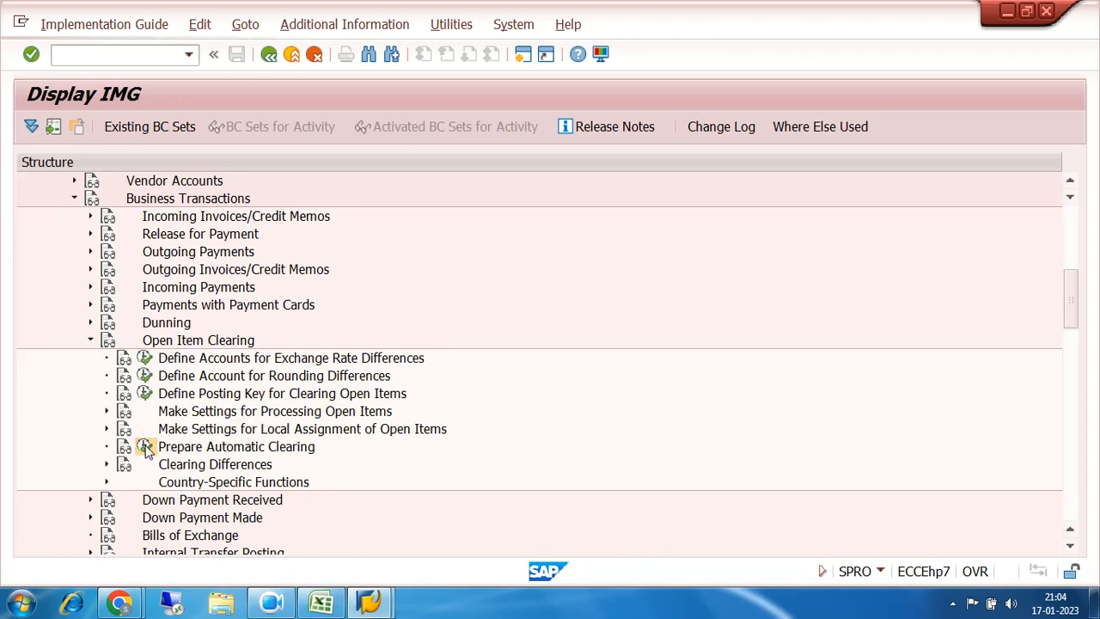
left_click(269, 54)
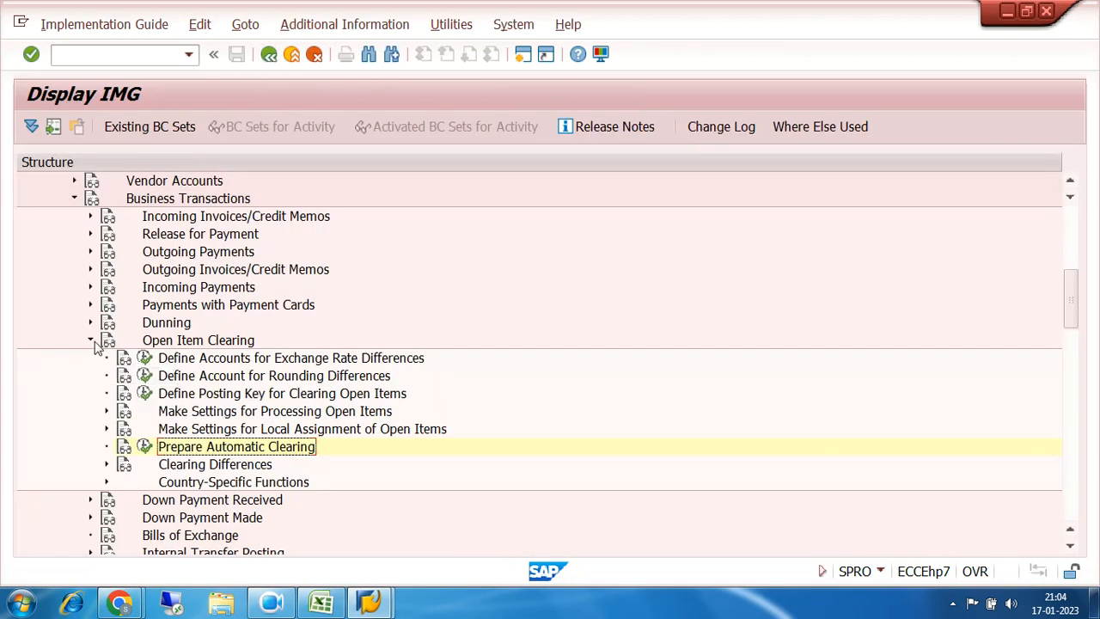
left_click(91, 341)
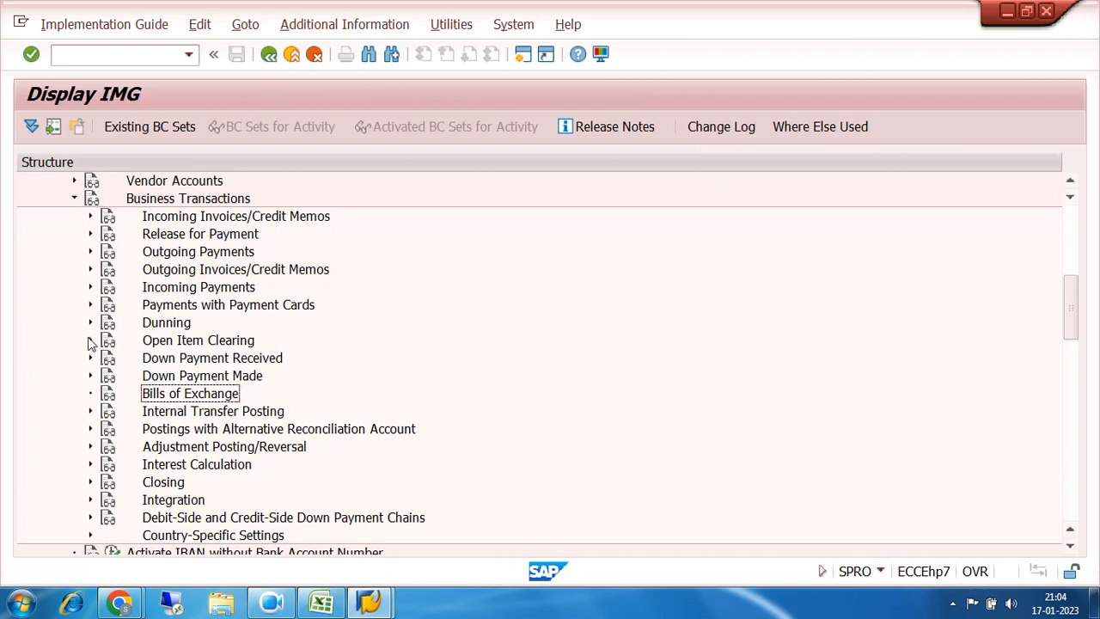
Step: Expand Outgoing Payments > Automatic Outgoing Payments > Payment Method/Bank Selection for Payment Program
left_click(90, 252)
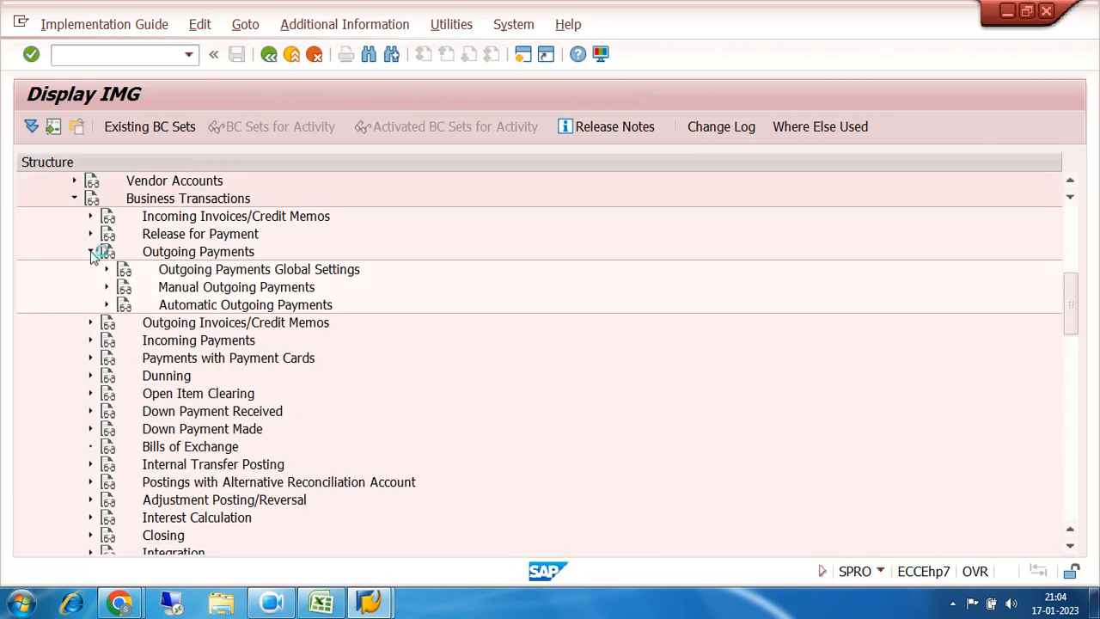
left_click(107, 306)
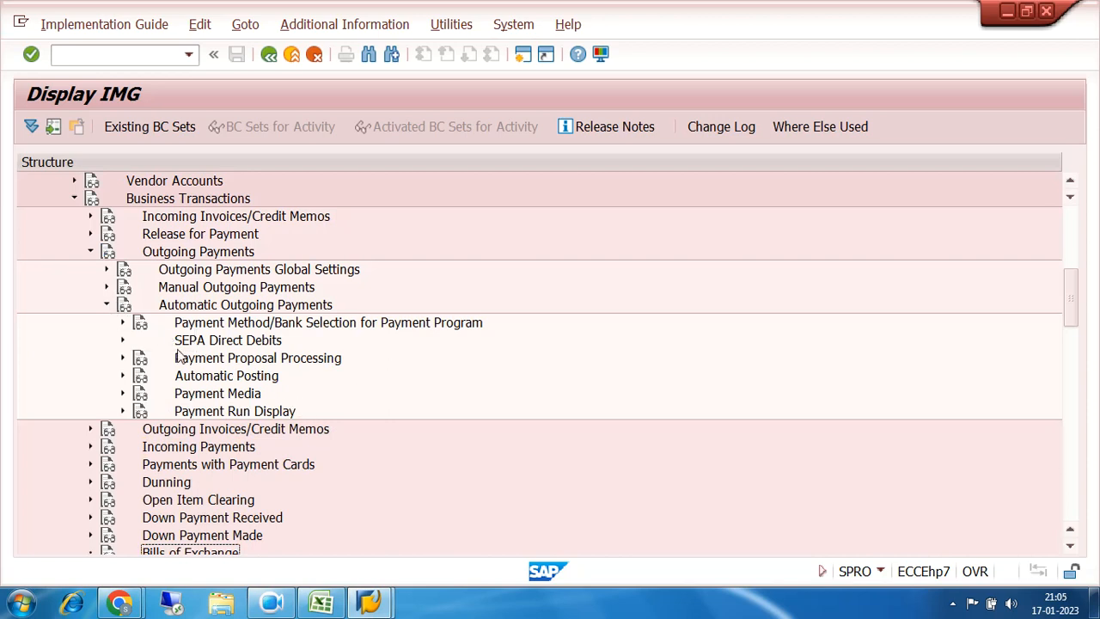
left_click(123, 324)
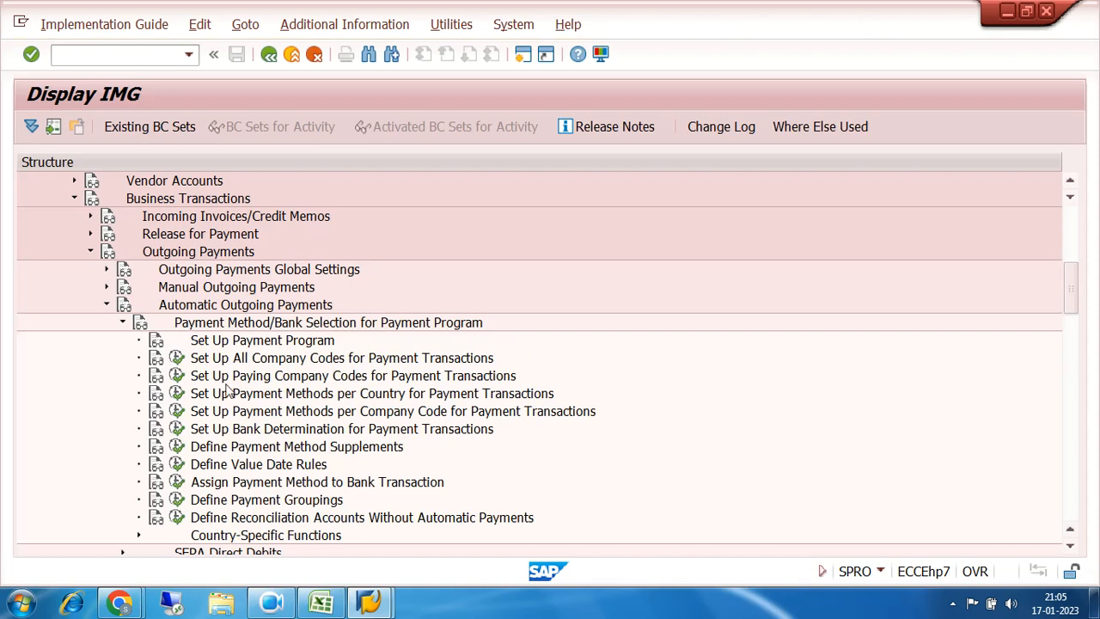
Step: Check the payment transaction settings for company code 7200
left_click(178, 358)
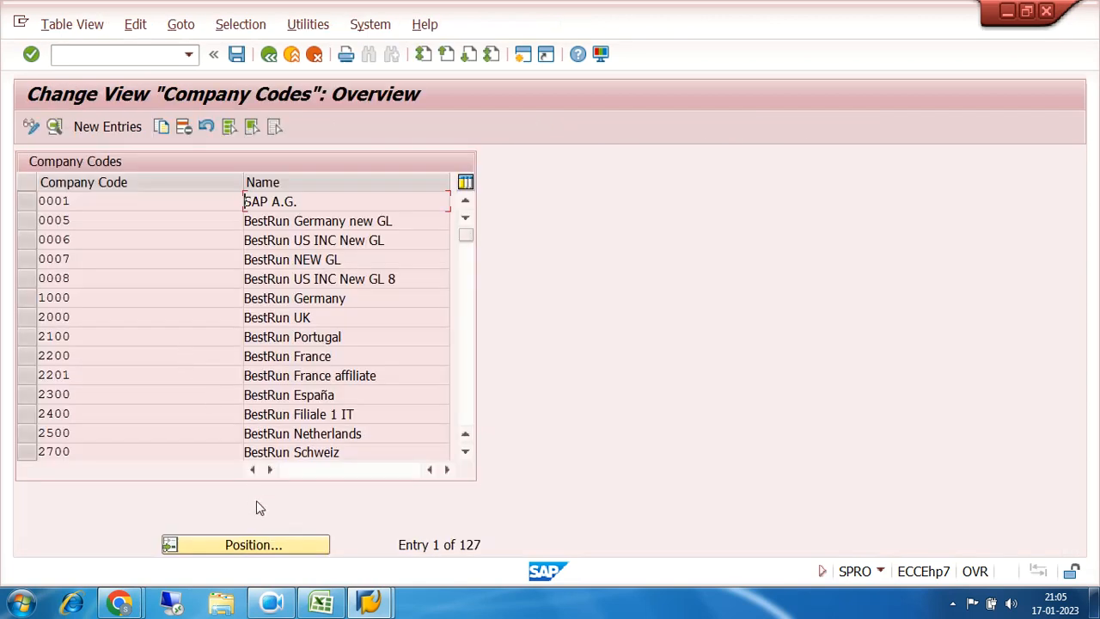
left_click(262, 547)
type("7200")
key("Return")
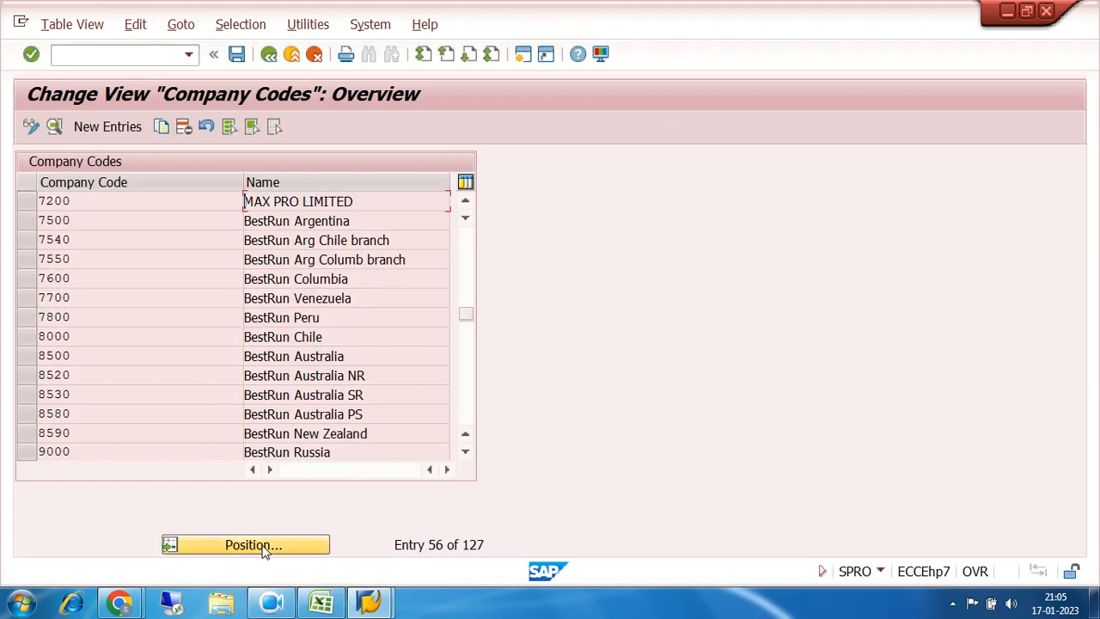
double_click(81, 203)
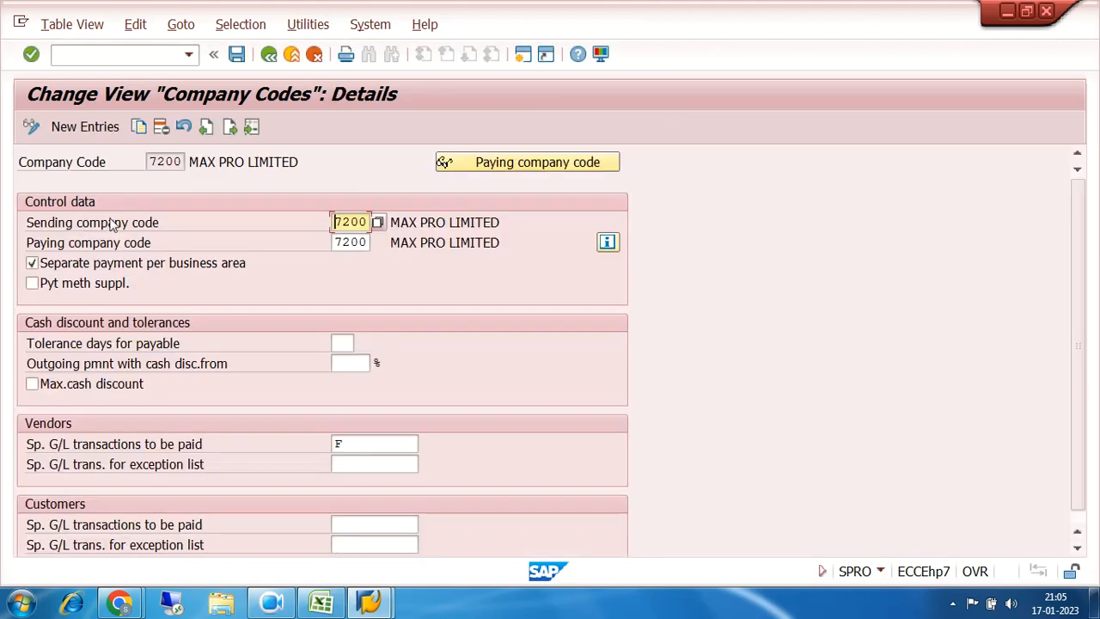
scroll(411, 328, "down", 1)
scroll(411, 329, "up", 1)
left_click(269, 54)
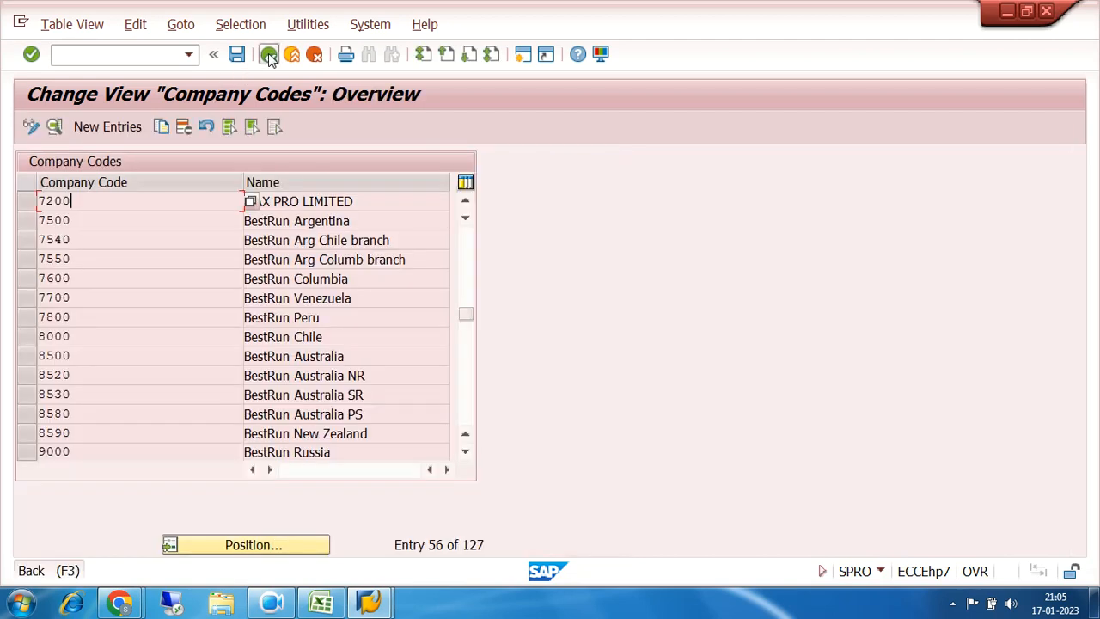
left_click(269, 54)
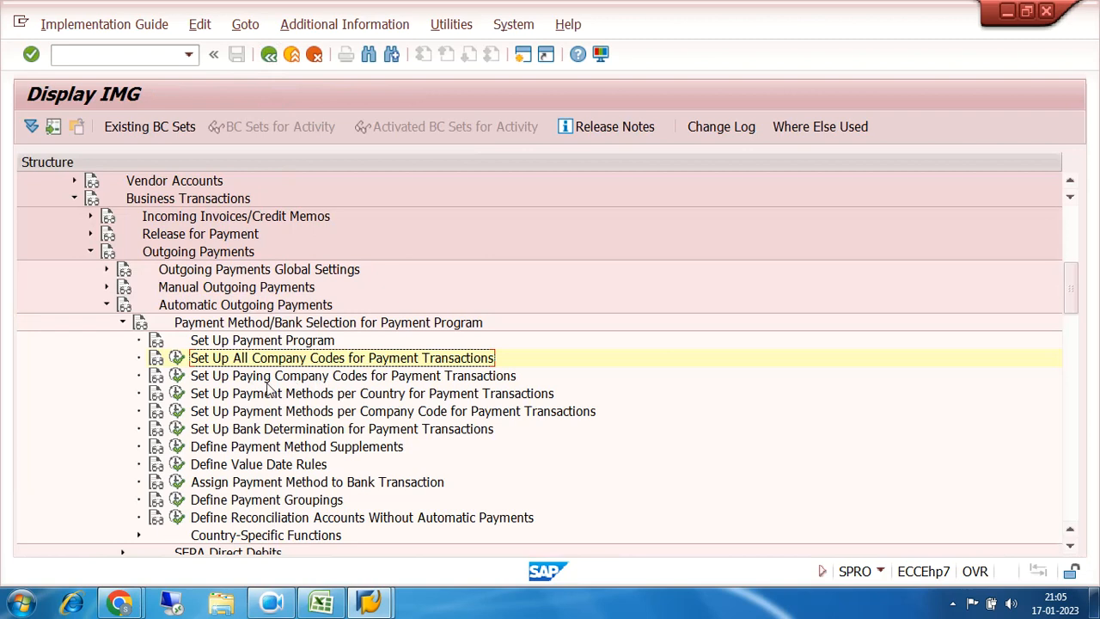
Step: Check paying company code 7200, with its 1.000,00 INR minimum outgoing payment
left_click(177, 376)
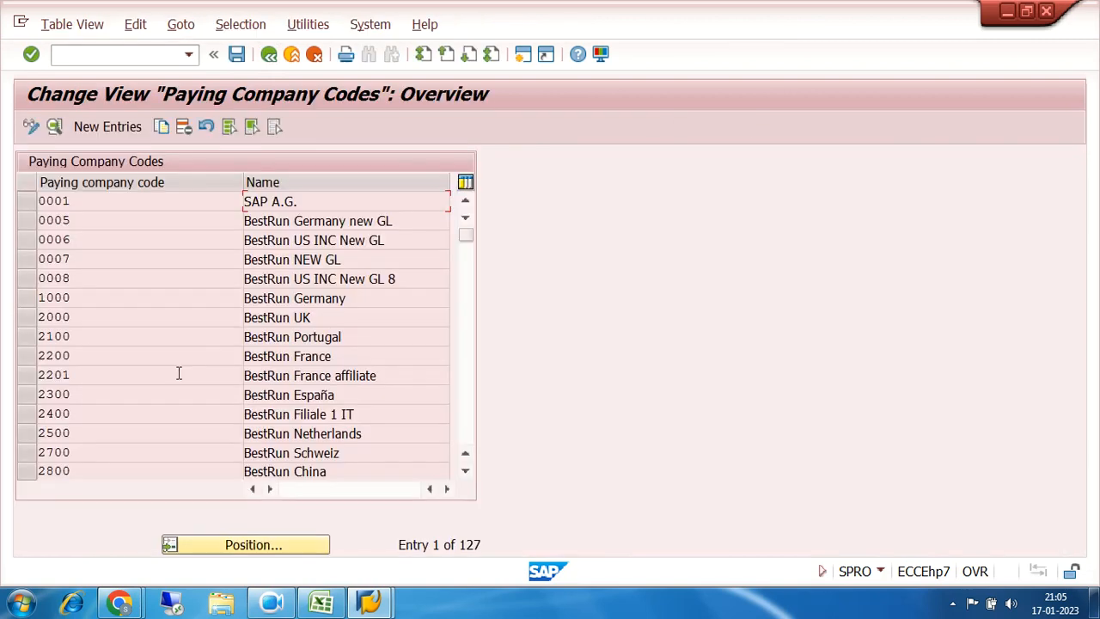
left_click(261, 550)
type("7200")
key("Return")
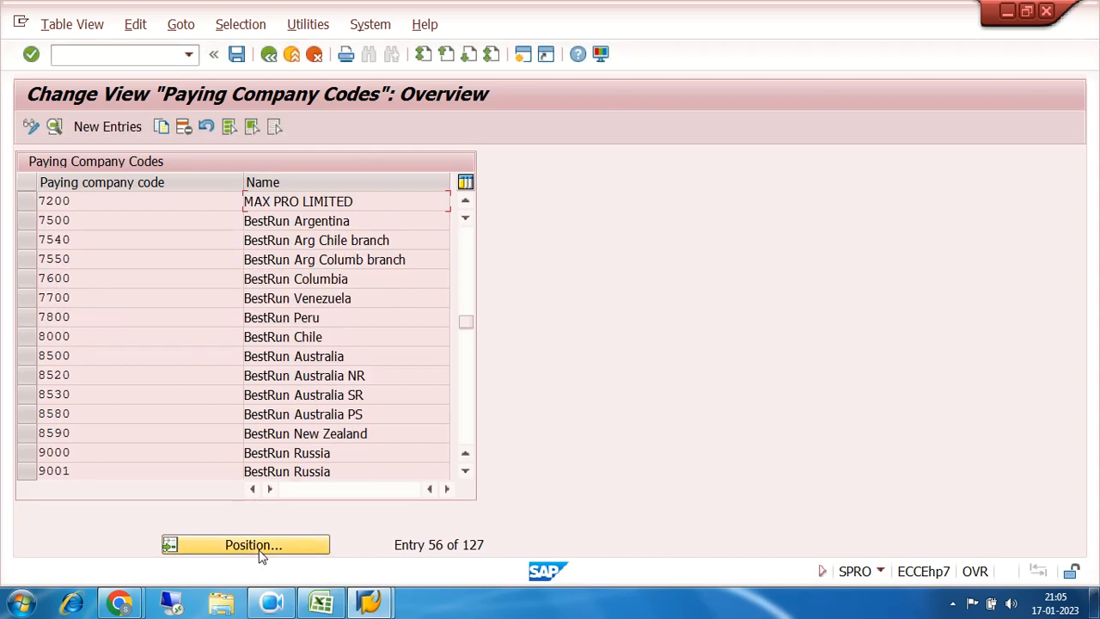
left_click(87, 203)
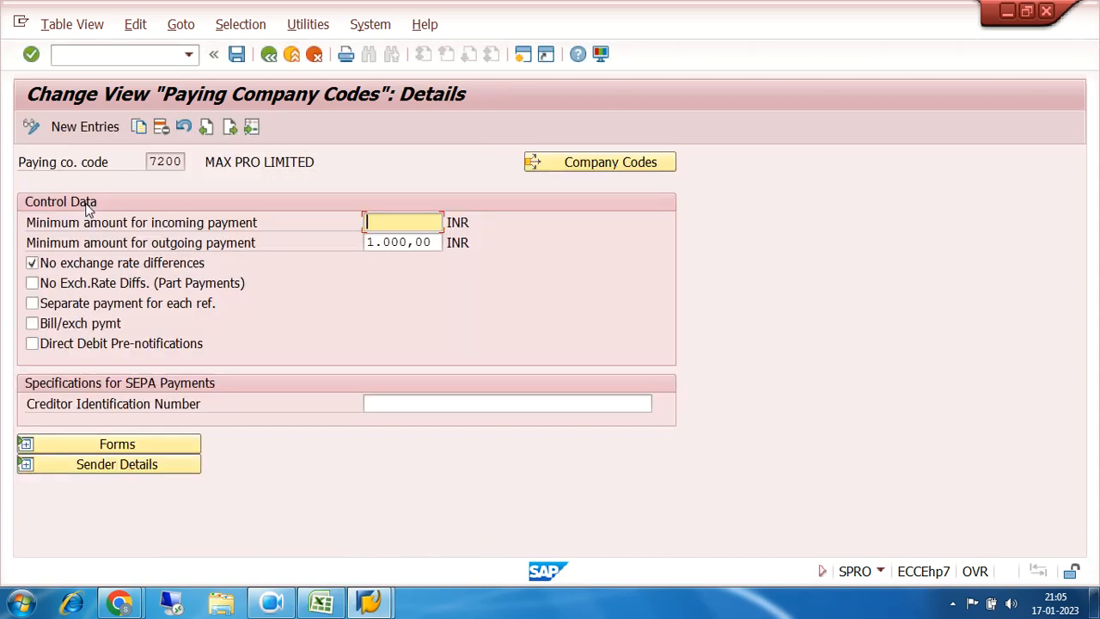
left_click(269, 55)
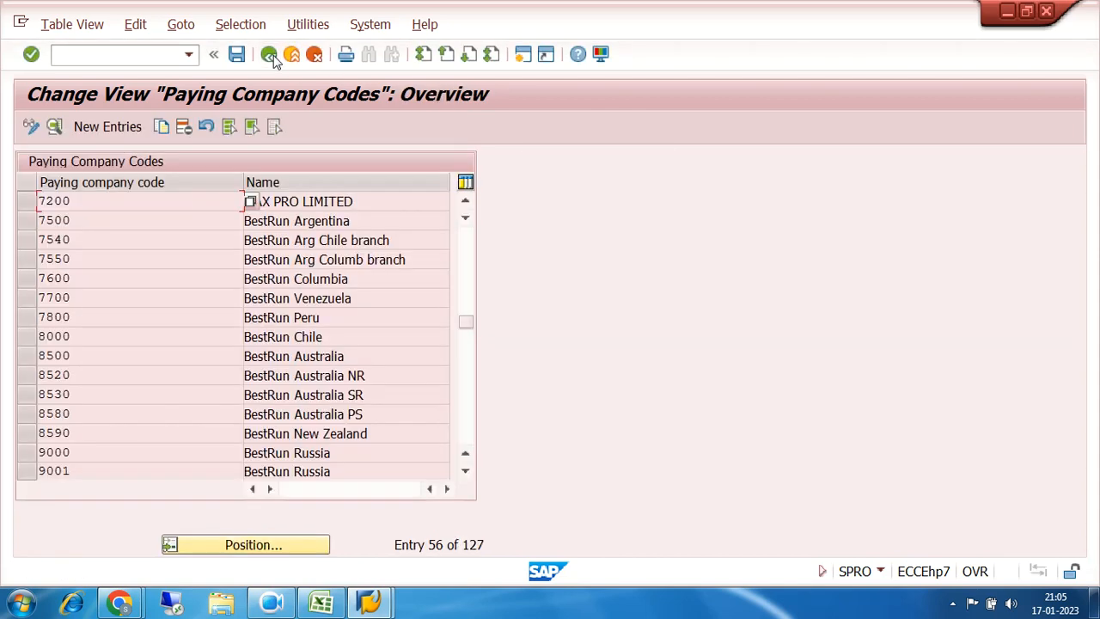
left_click(269, 55)
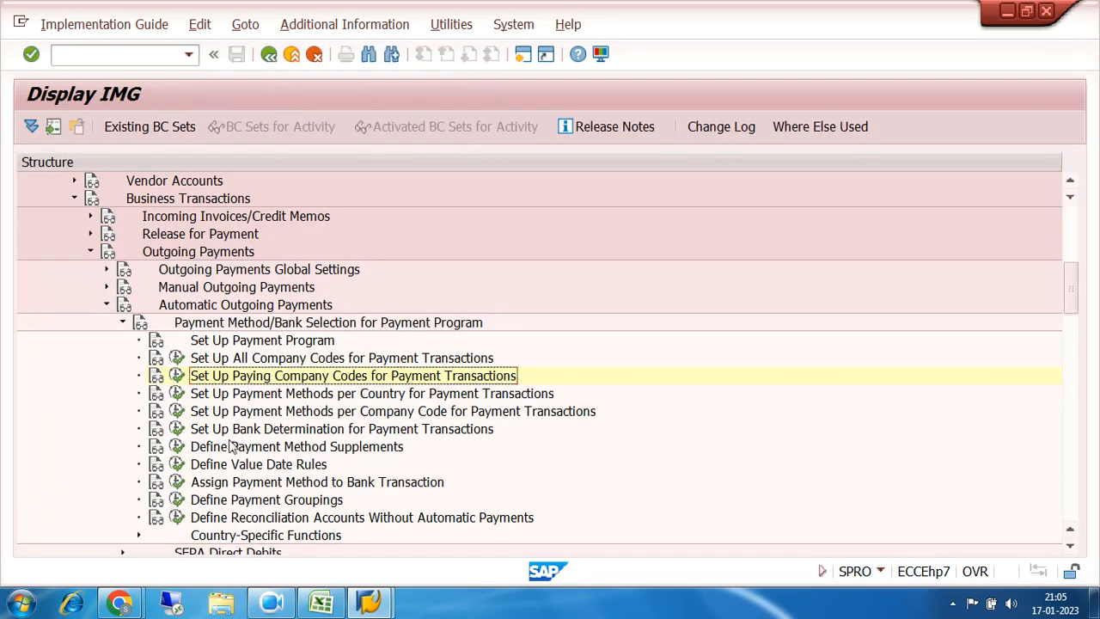
Step: Run Set Up Bank Determination and position the list on paying company code 7200
left_click(214, 432)
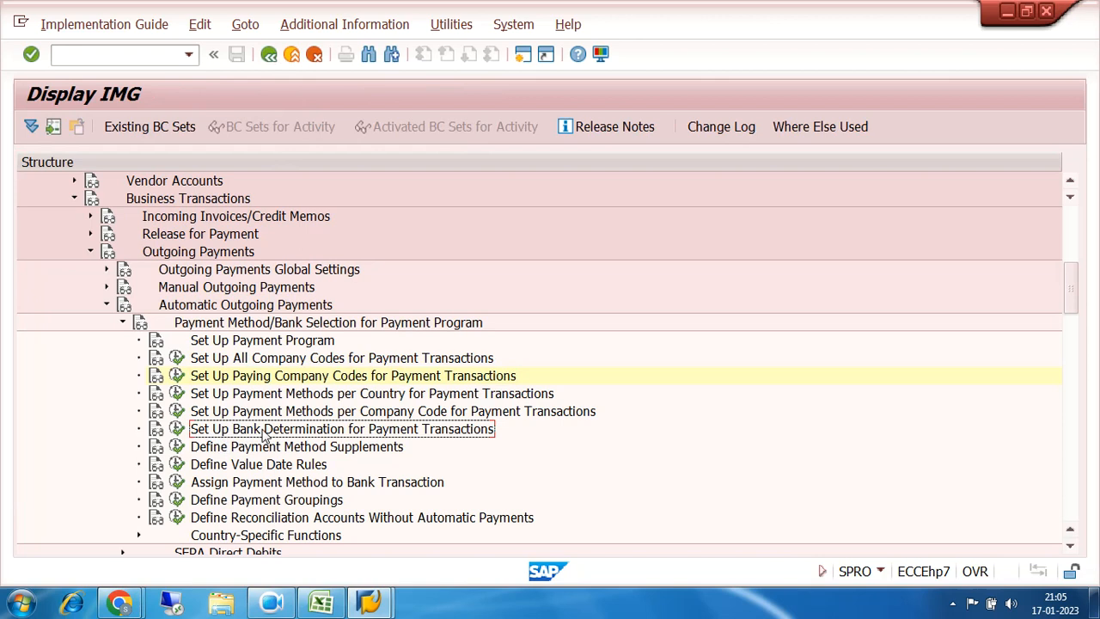
left_click(176, 429)
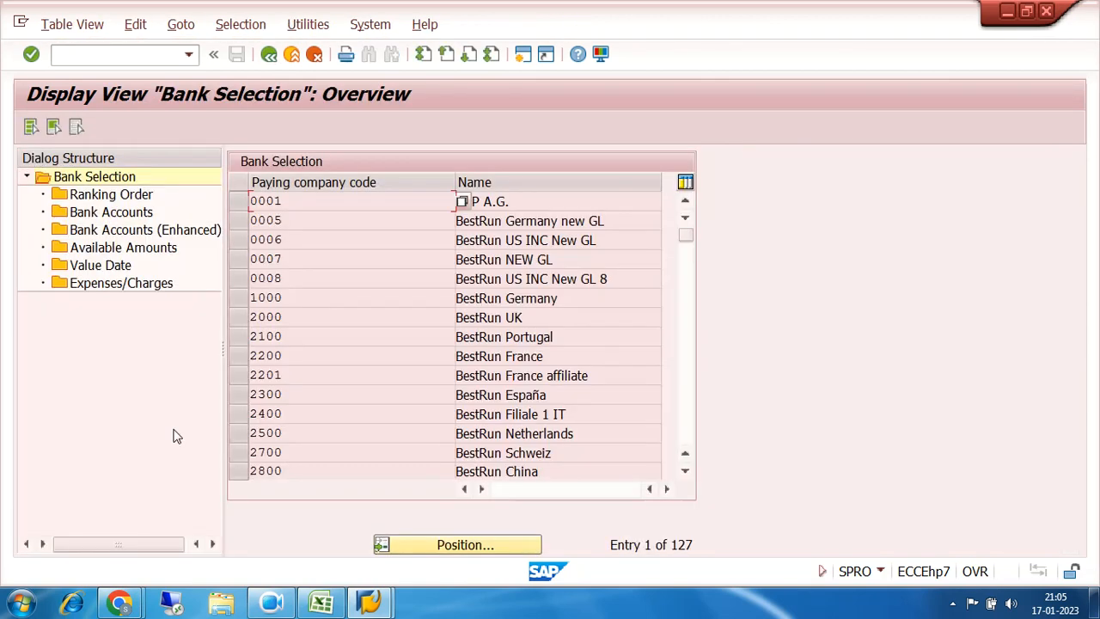
left_click(452, 550)
type("7200")
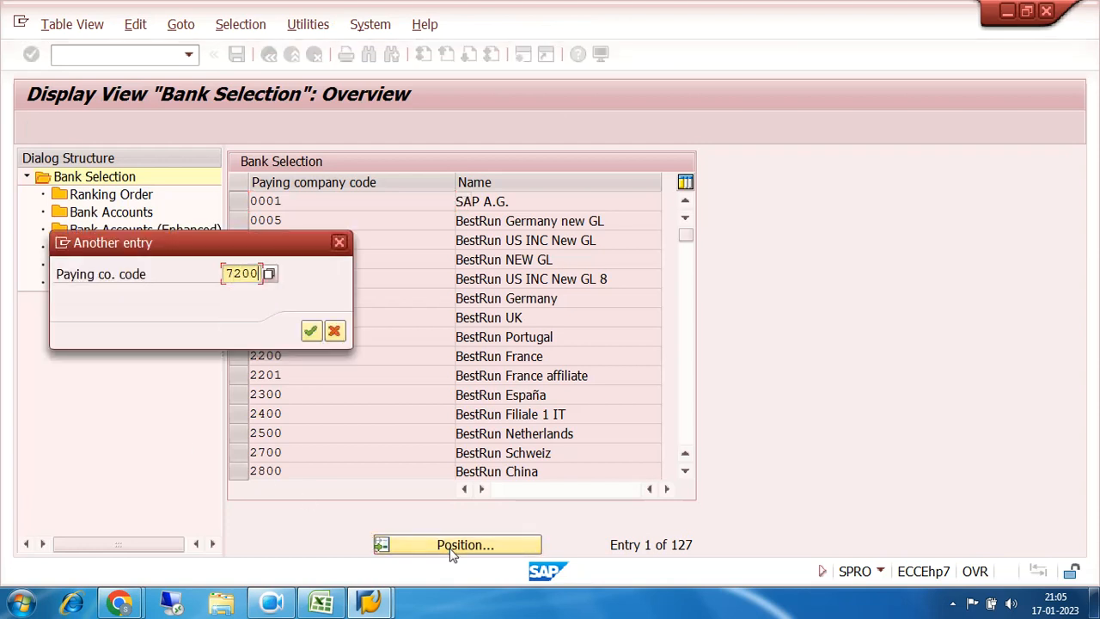
key("Return")
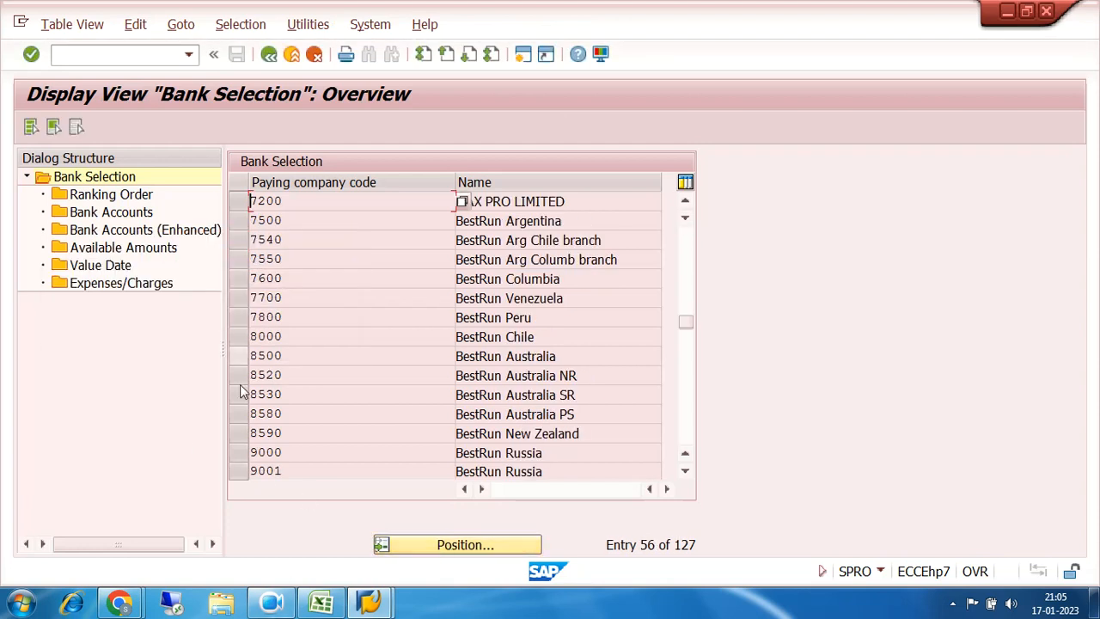
Step: Review 7200's ranking order: method O, INR, rank 1, house bank SBI
left_click(239, 205)
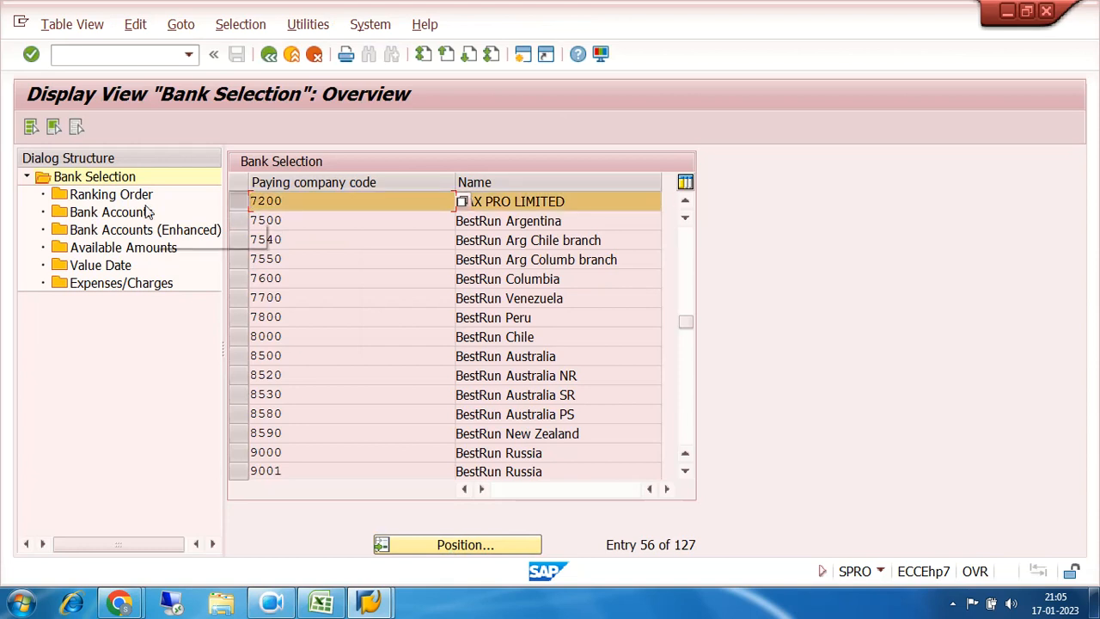
left_click(84, 198)
double_click(83, 198)
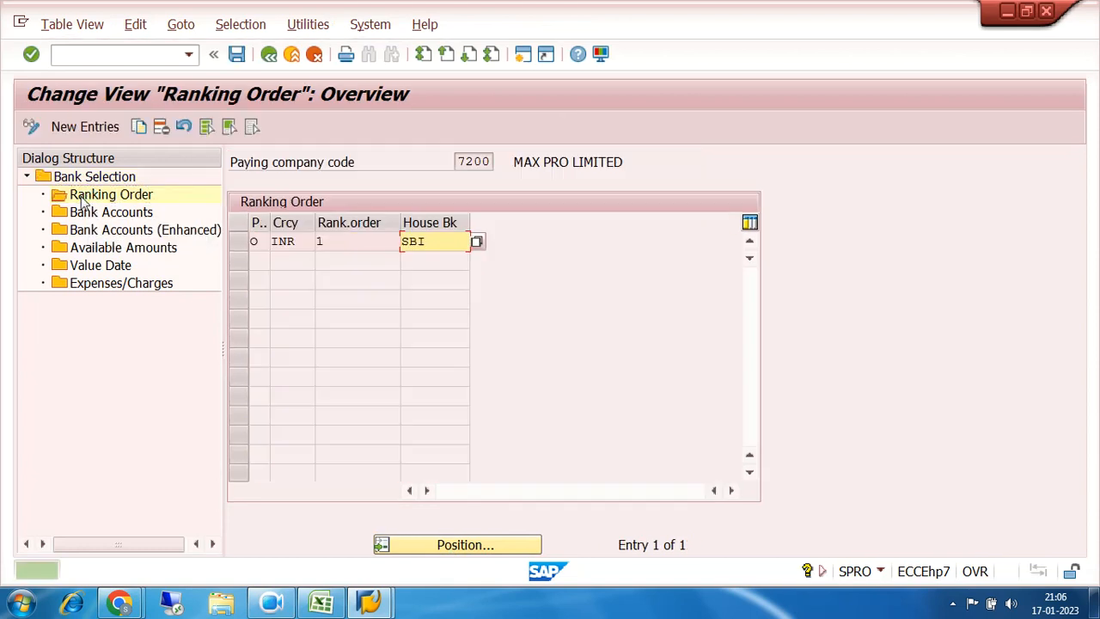
left_click(443, 242)
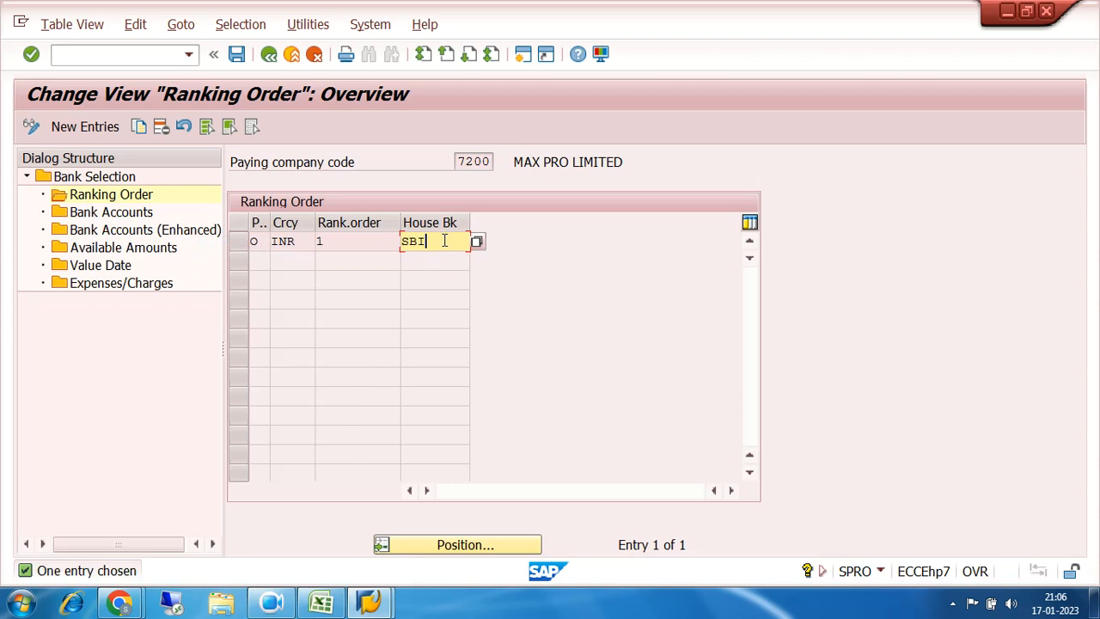
left_click(240, 244)
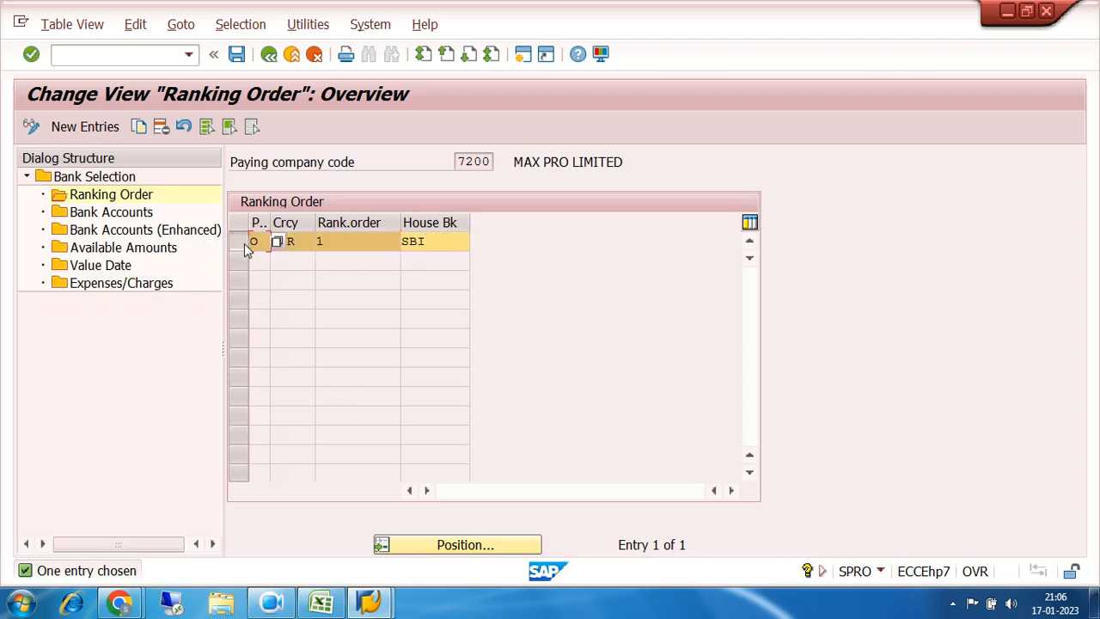
double_click(86, 213)
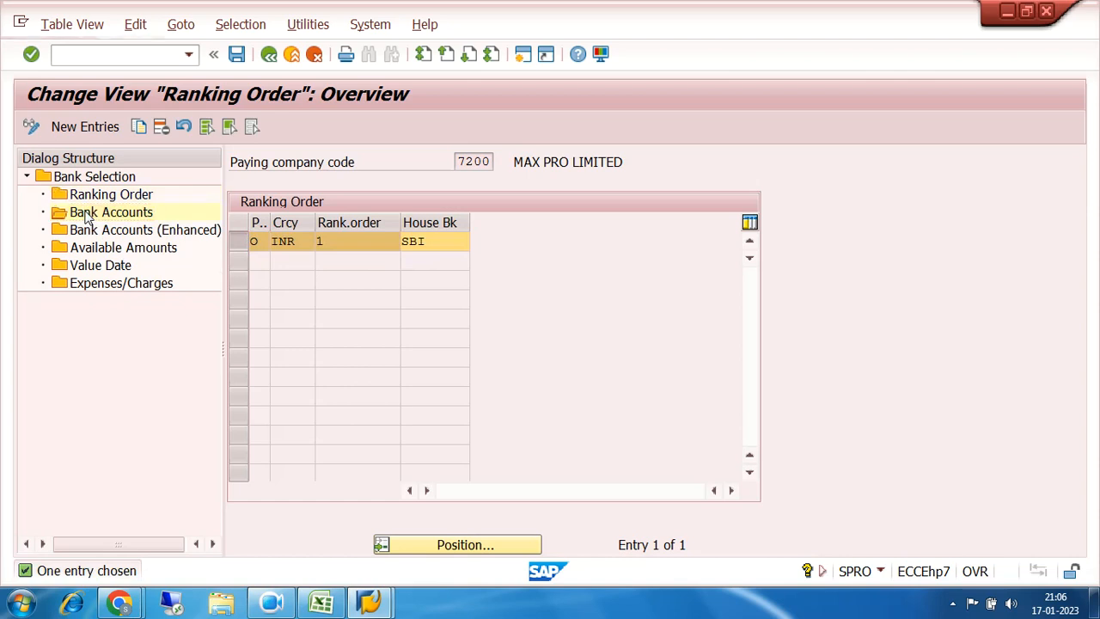
Step: Point out bank subaccount 200002 for house bank SBI, account ID SBI1
left_click(538, 241)
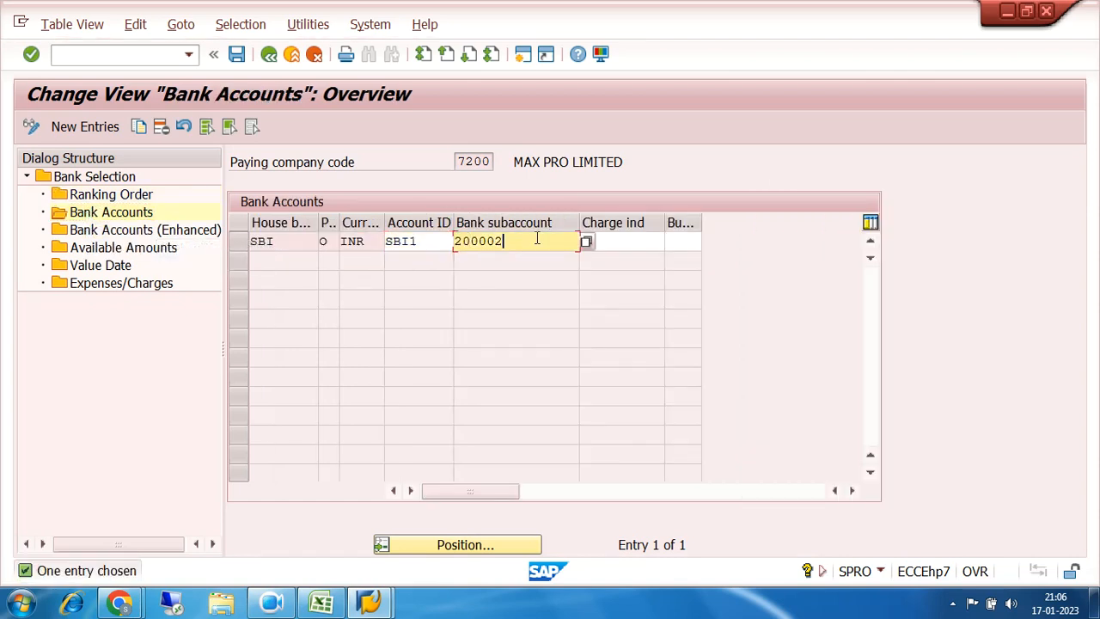
left_click_drag(538, 241, 422, 250)
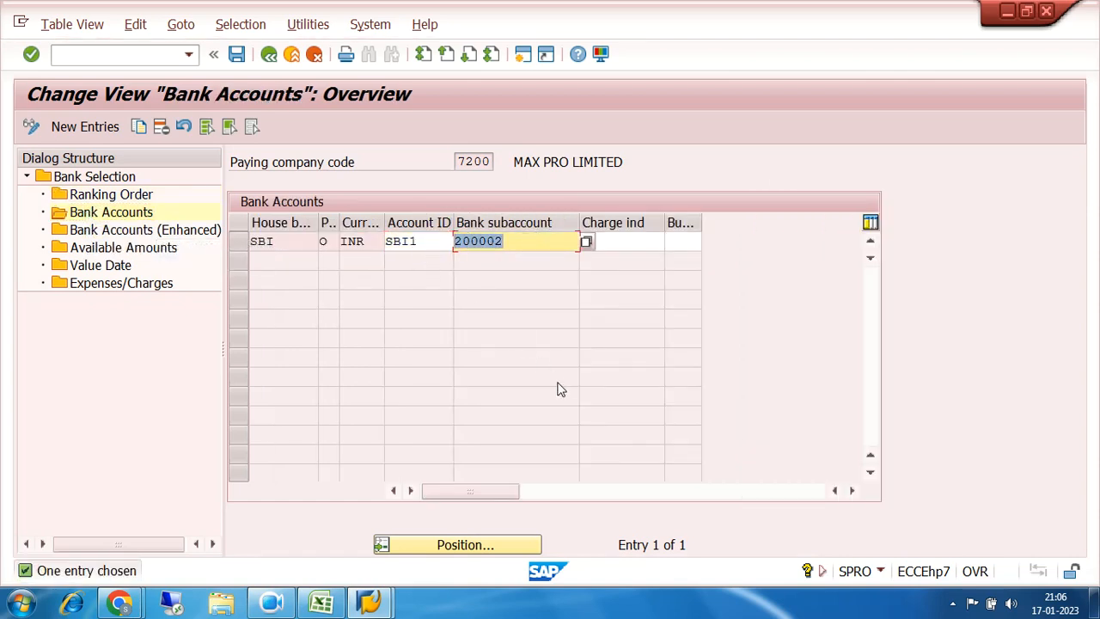
left_click_drag(521, 237, 438, 249)
left_click_drag(526, 243, 453, 249)
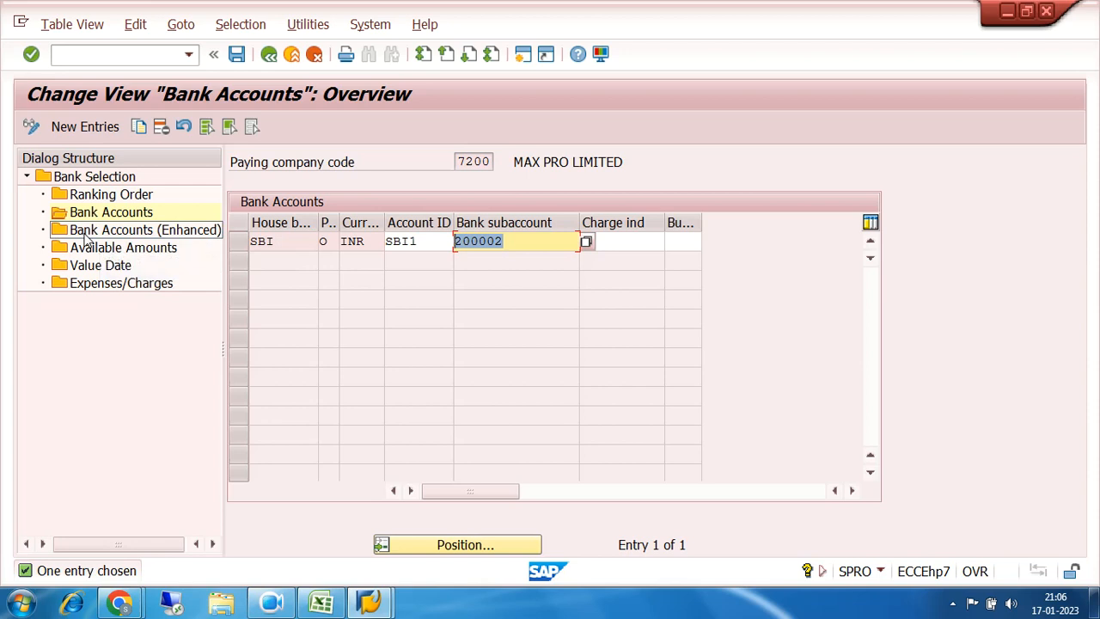
left_click(239, 241)
Step: Check Bank Accounts (Enhanced), then return and re-highlight subaccount 200002
double_click(143, 238)
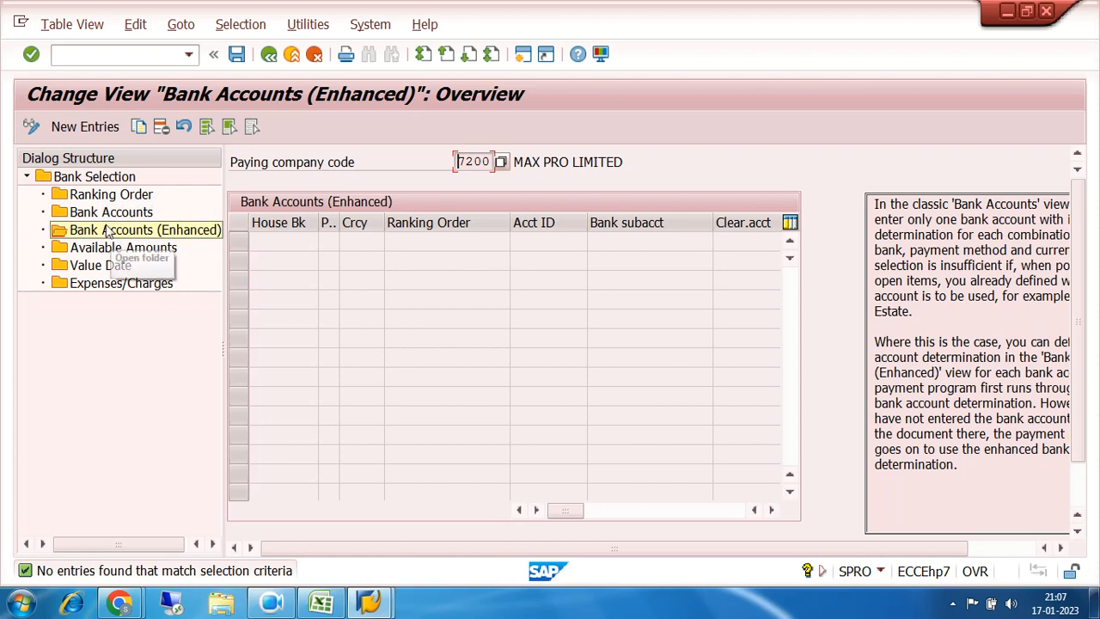
double_click(107, 214)
left_click(513, 244)
left_click_drag(512, 243, 392, 247)
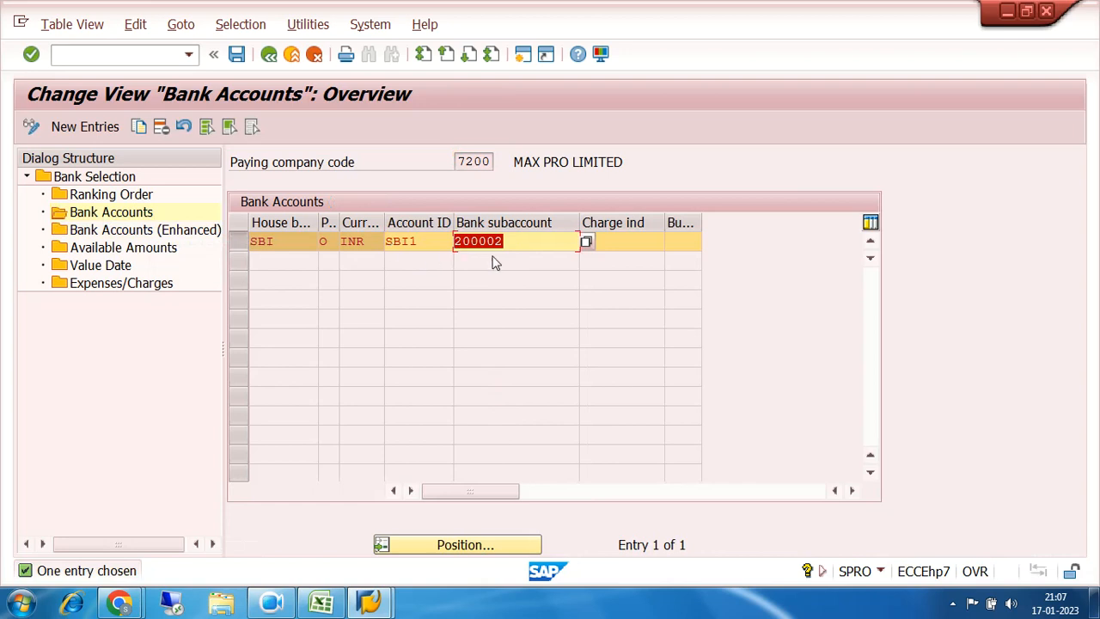
left_click(518, 244)
left_click_drag(518, 243, 456, 249)
left_click_drag(530, 240, 456, 246)
Step: In the reconciliation notes workbook, select the sundry creditor entry B5:E6, then line B5:E5
left_click(323, 604)
left_click_drag(117, 268, 408, 295)
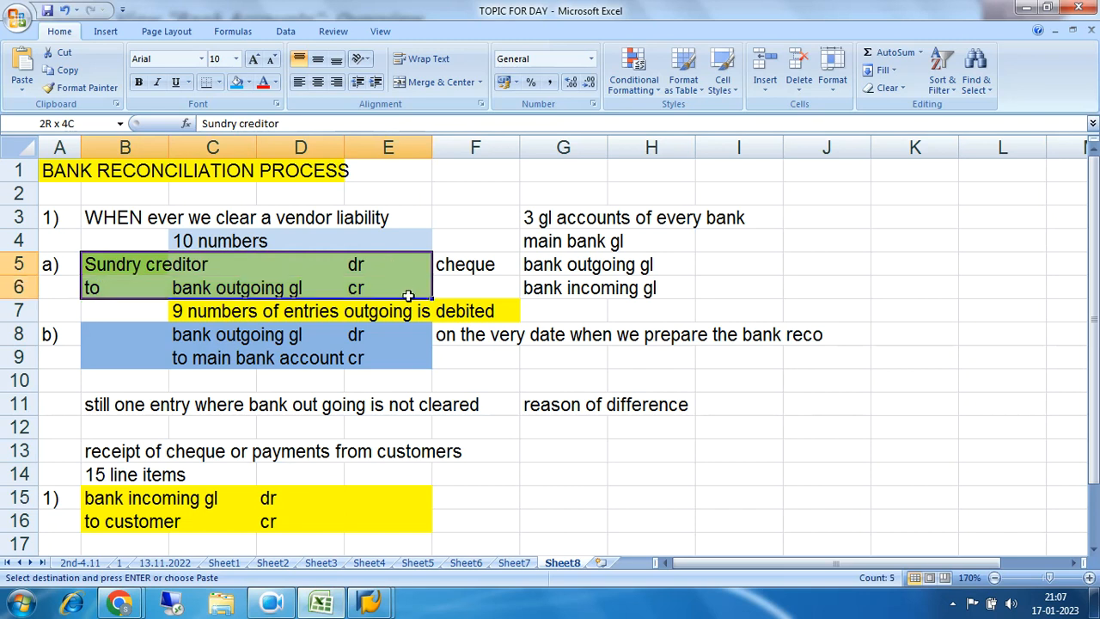
left_click_drag(111, 265, 400, 291)
left_click_drag(99, 268, 359, 264)
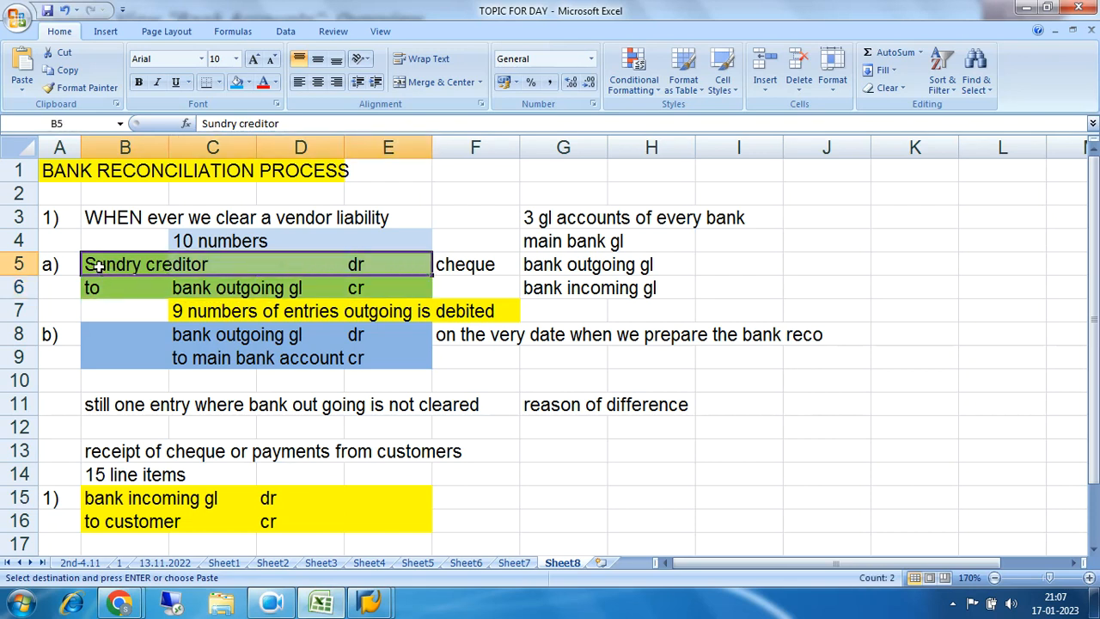
Step: Shorten cell C6 from 'bank outgoing gl' to just 'bank'
left_click(197, 290)
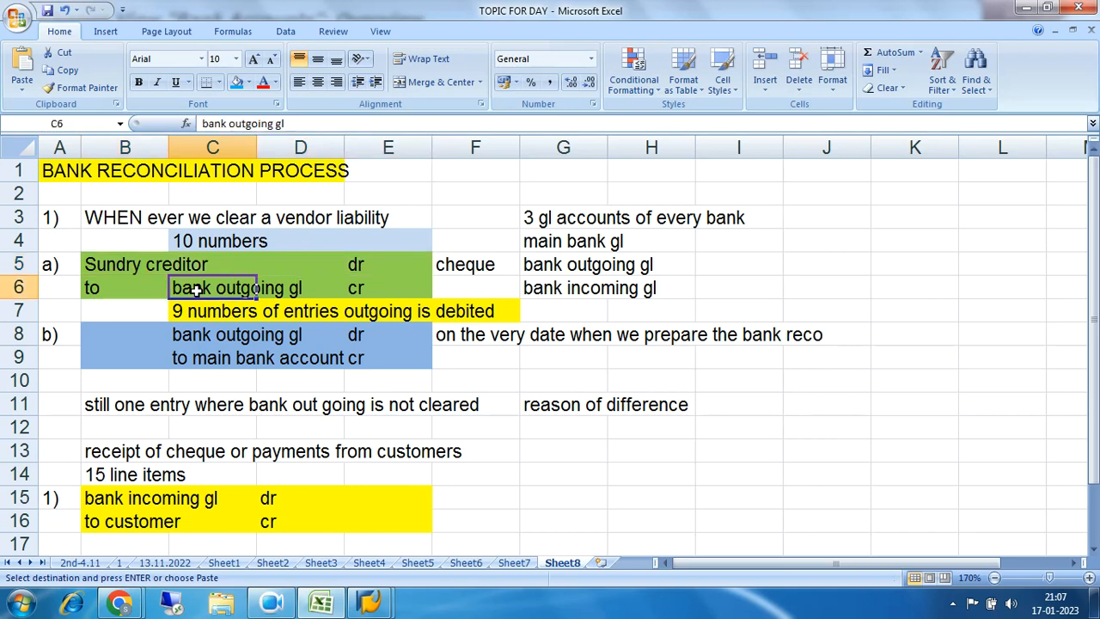
left_click(290, 124)
key("BackSpace")
key("BackSpace")
key("BackSpace")
key("BackSpace")
key("BackSpace")
key("BackSpace")
key("BackSpace")
key("BackSpace")
key("BackSpace")
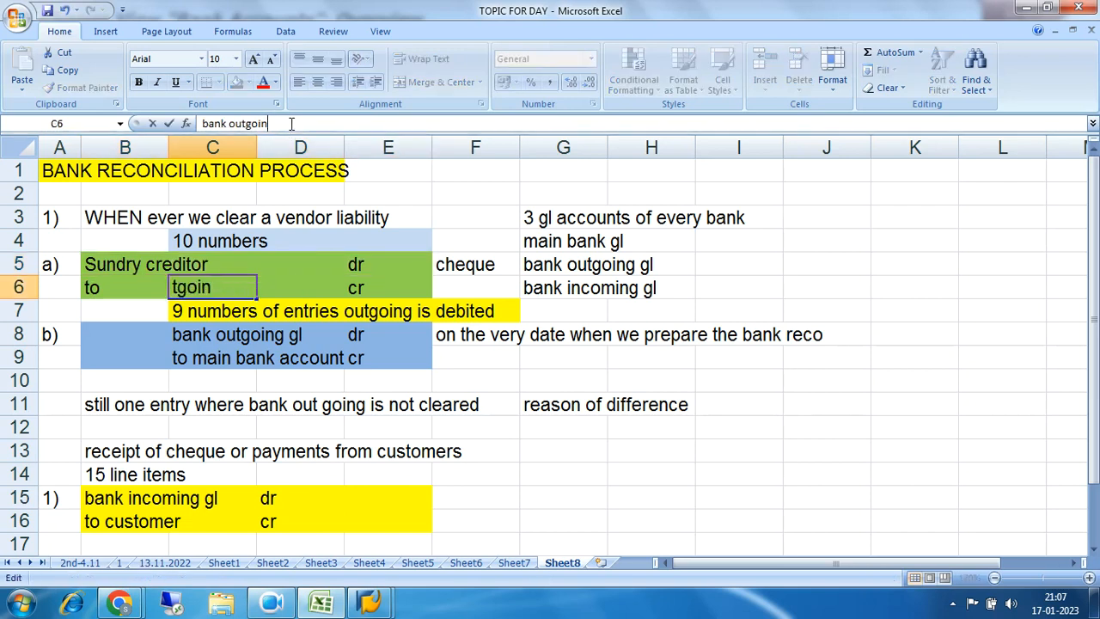
key("BackSpace")
key("BackSpace")
key("BackSpace")
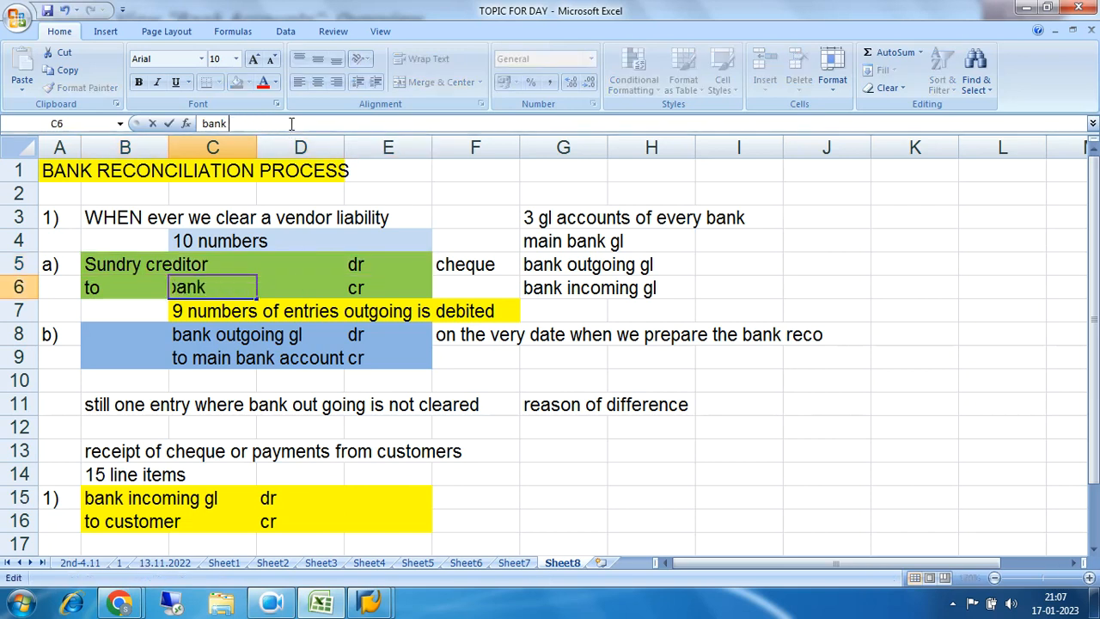
key("Return")
Step: Reselect entry B5:E6, cell C6 and the main bank GL note G4:H4, then return to SAP Bank Accounts
left_click_drag(135, 263, 357, 289)
left_click(206, 292)
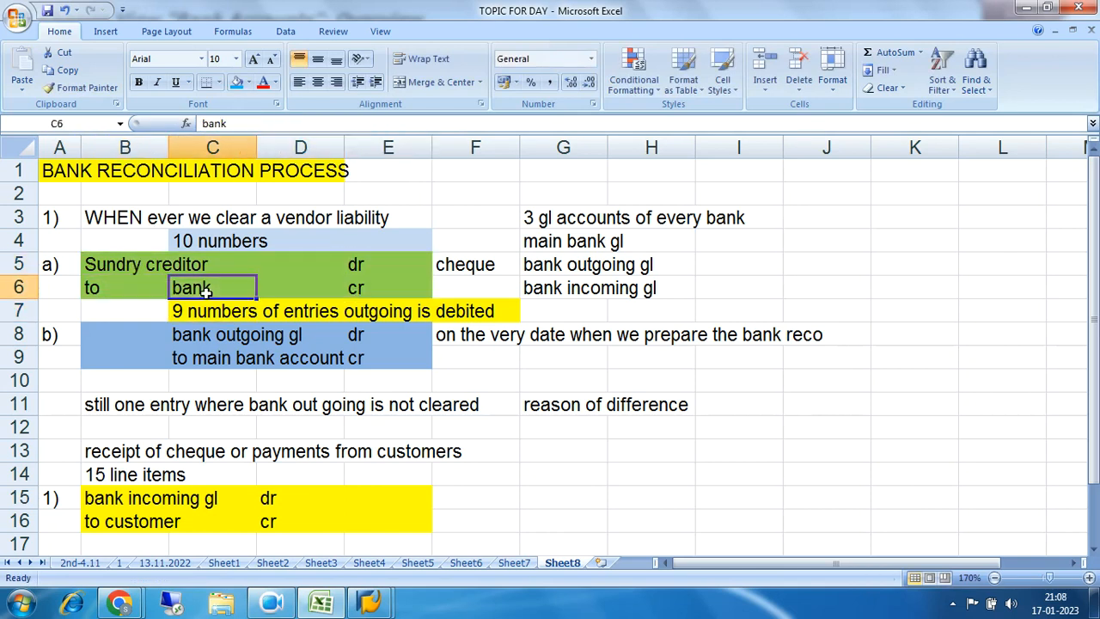
left_click_drag(540, 243, 660, 242)
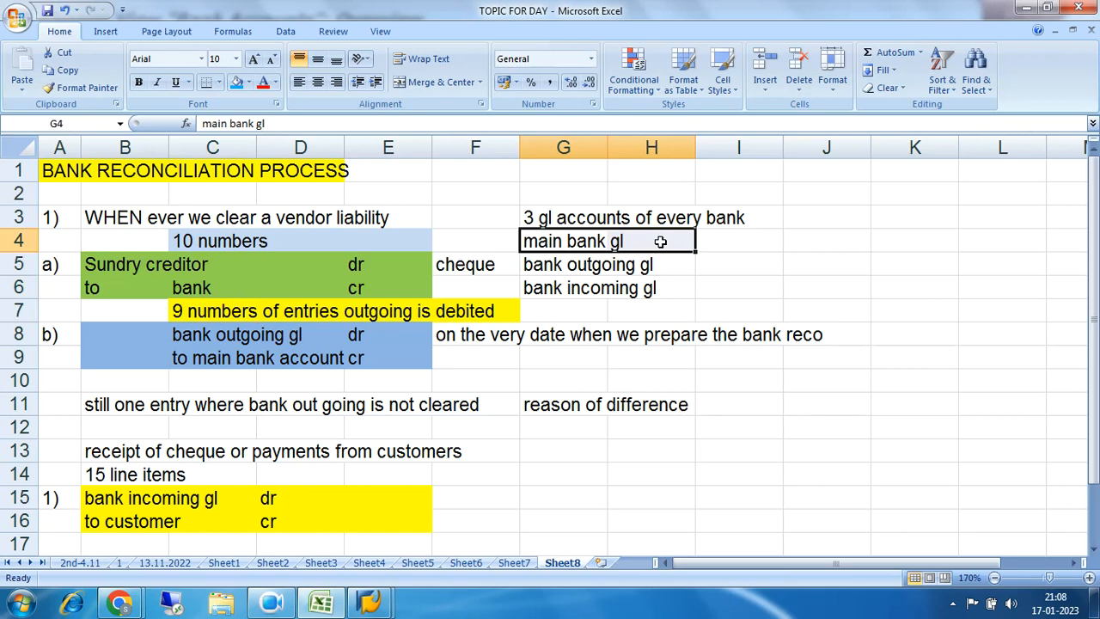
left_click(370, 603)
left_click(436, 527)
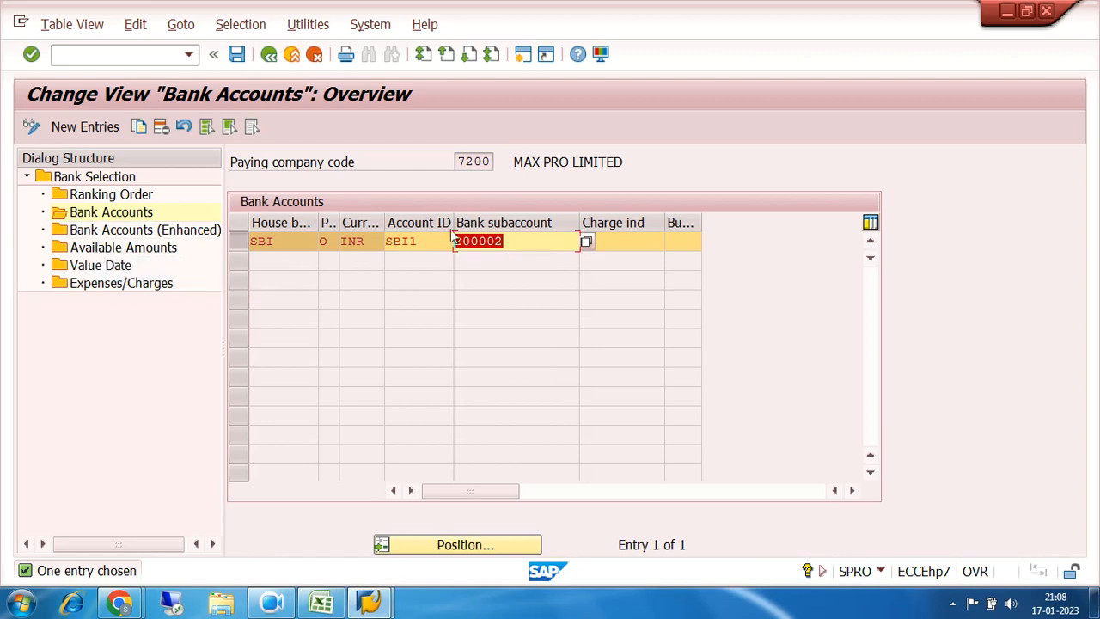
left_click(518, 244)
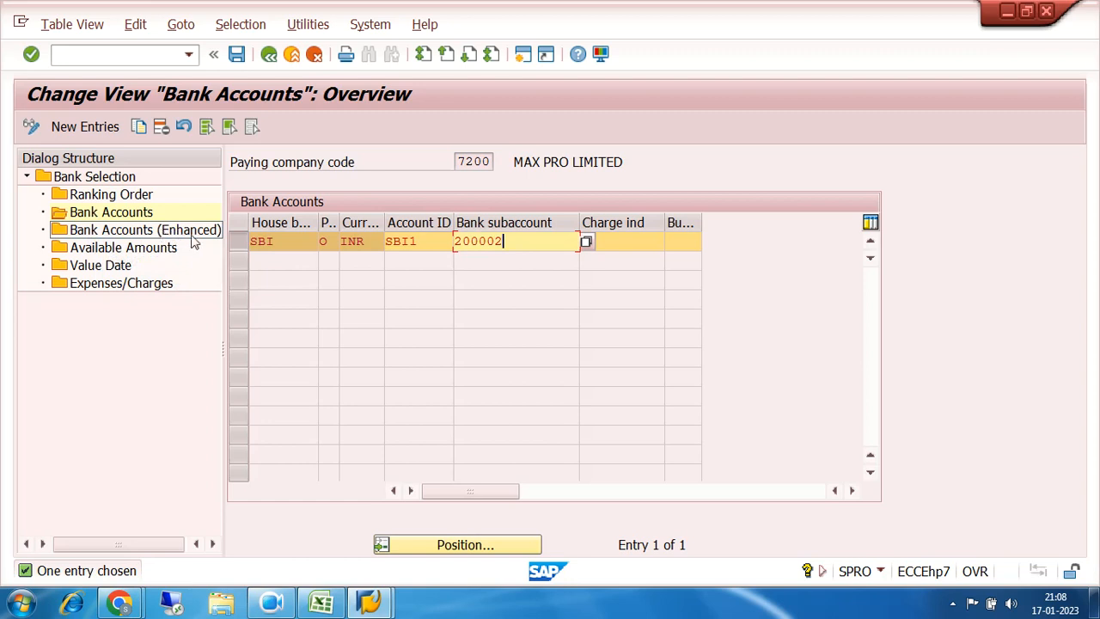
double_click(122, 236)
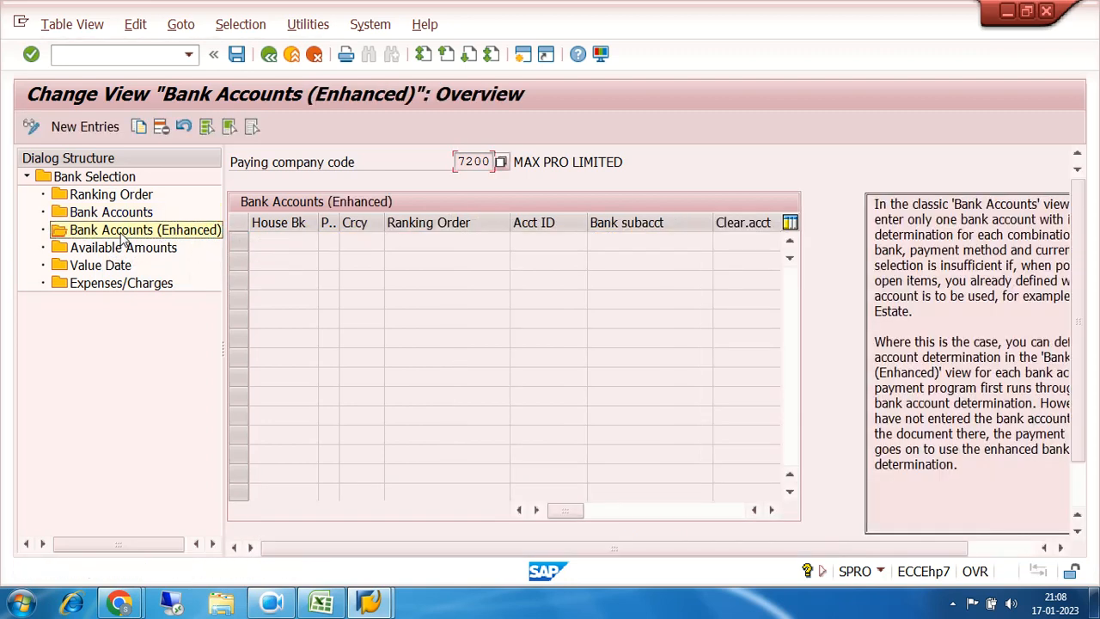
Step: Start Bank Accounts (Enhanced) new entries and step through row one from payment method to clearing account
left_click(84, 128)
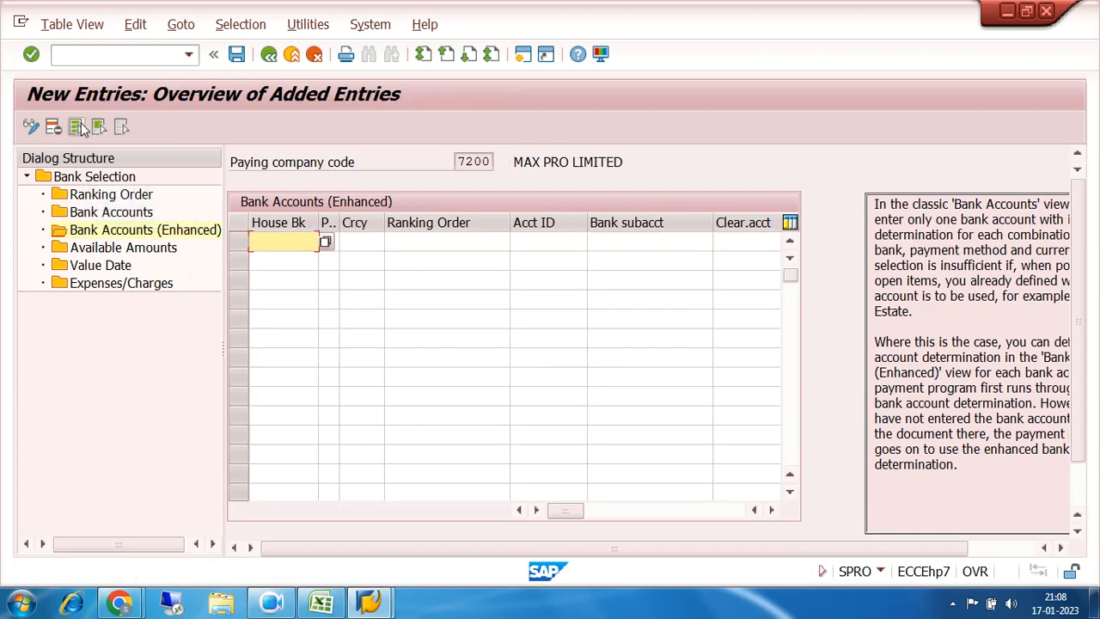
left_click(335, 241)
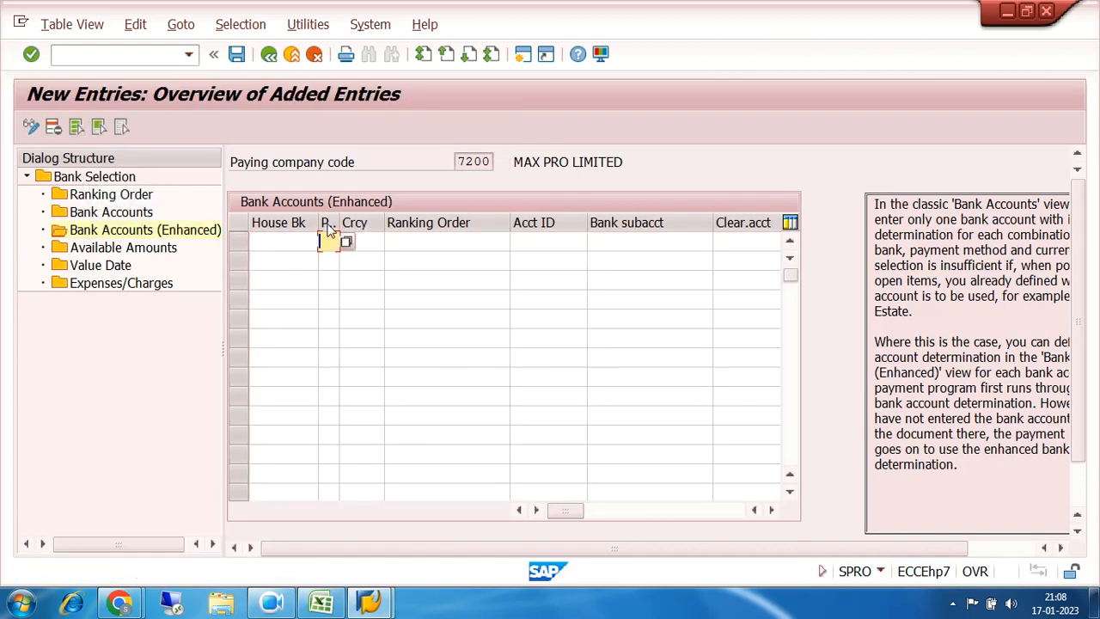
left_click(361, 242)
left_click(419, 240)
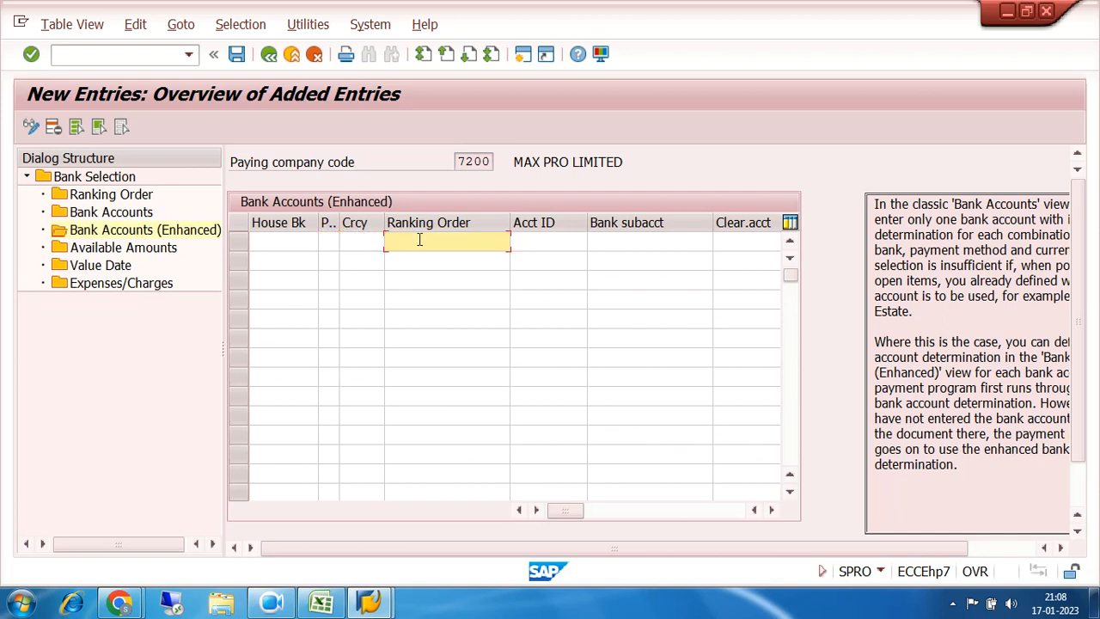
left_click(523, 239)
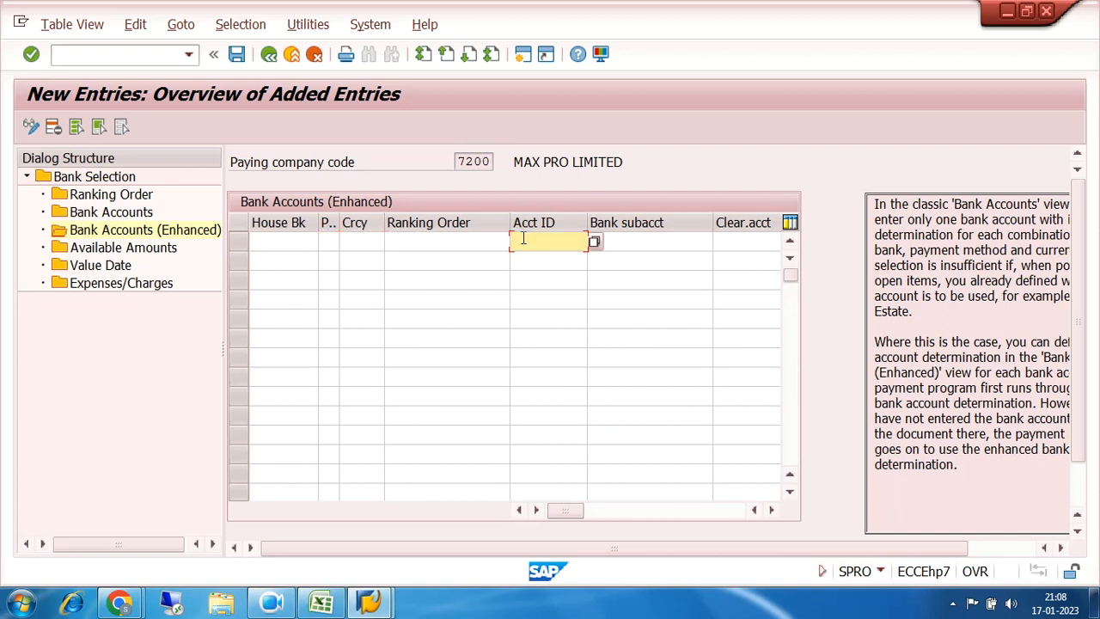
left_click(620, 240)
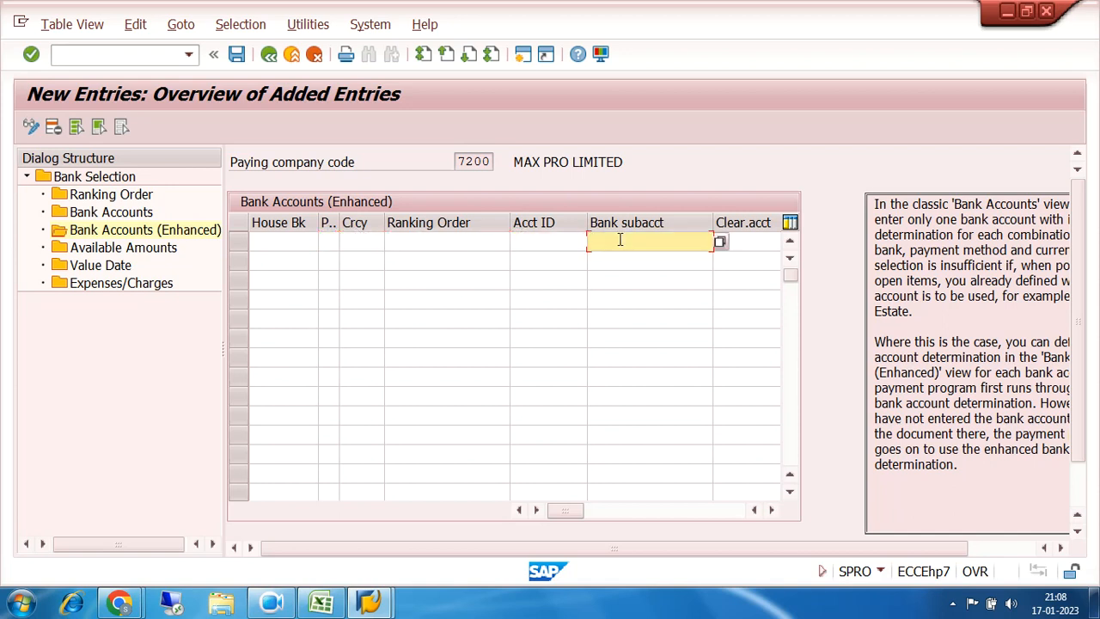
left_click(748, 238)
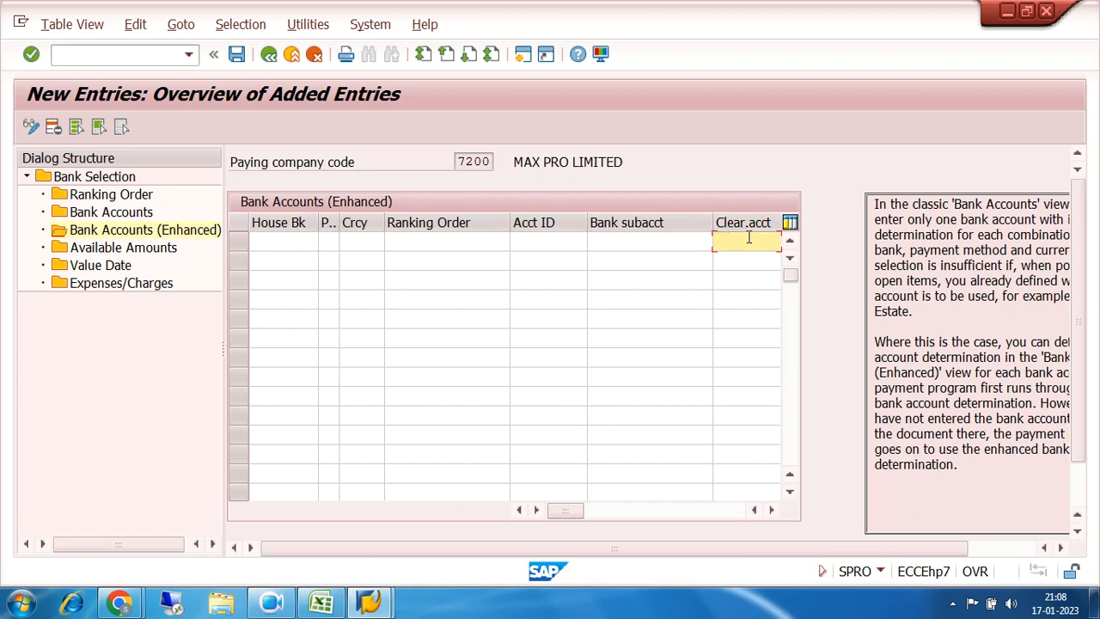
Step: Revisit the subaccount and clearing fields, scroll right to business area, then back to account ID
left_click(645, 239)
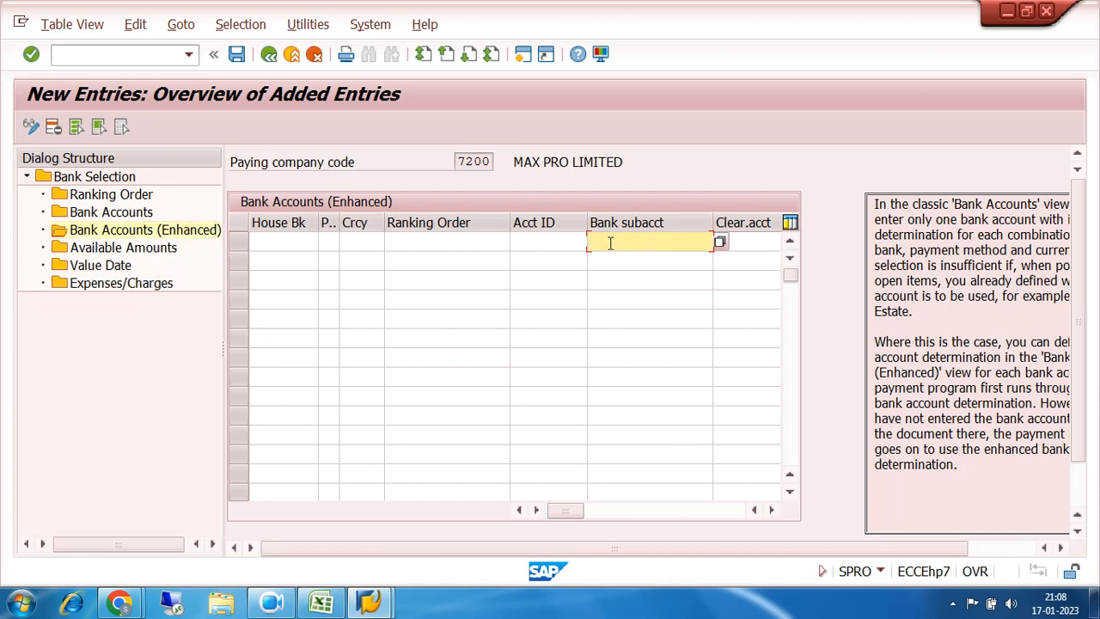
left_click(753, 240)
left_click(772, 510)
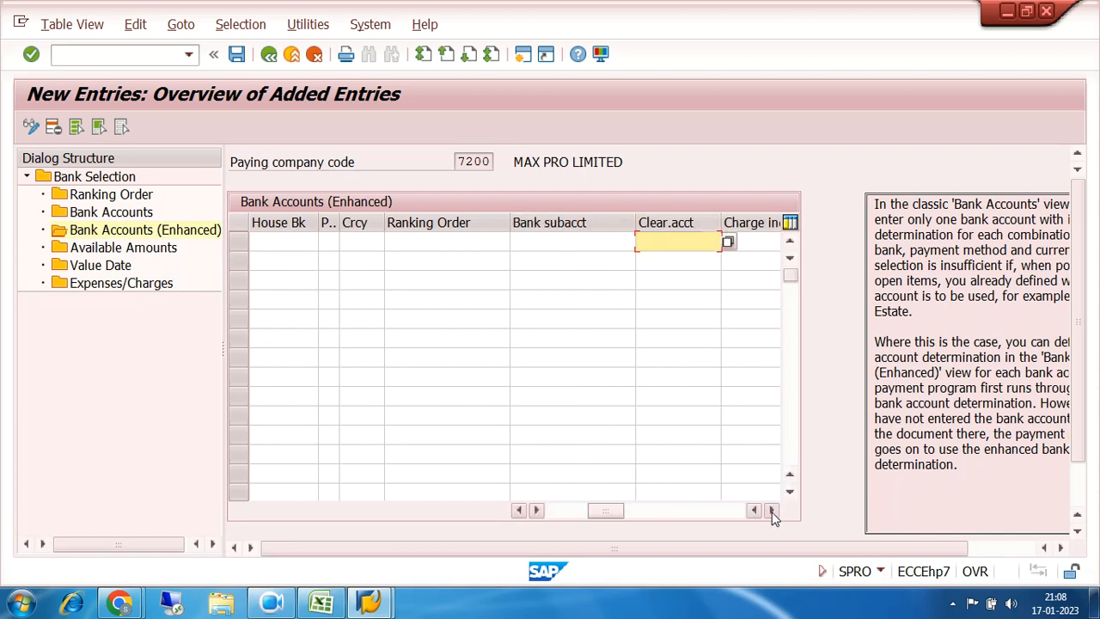
left_click(772, 510)
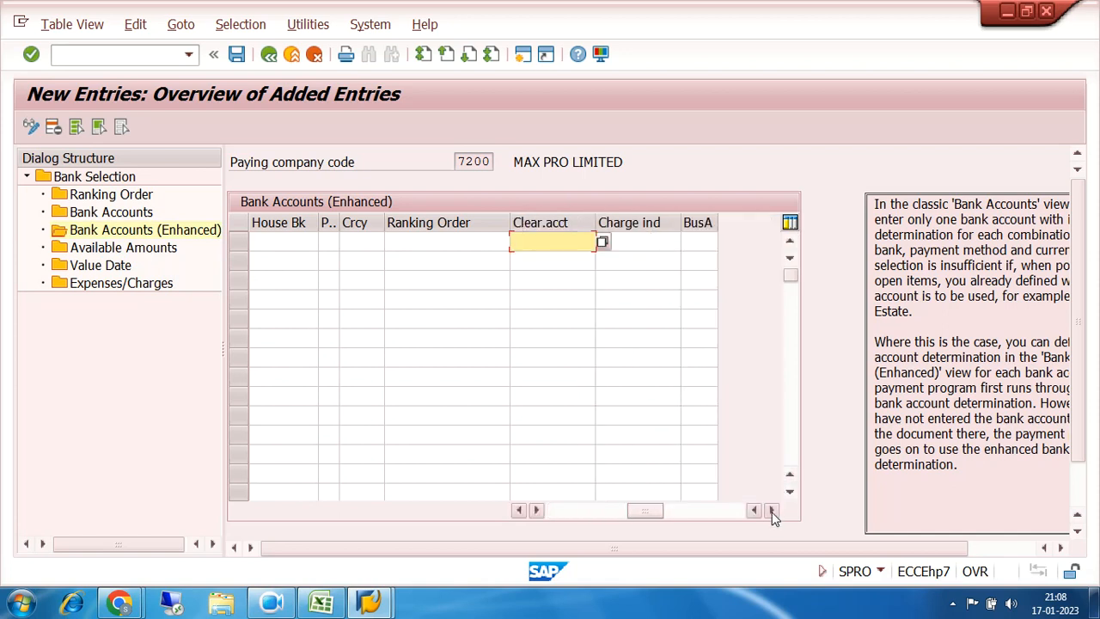
left_click(449, 239)
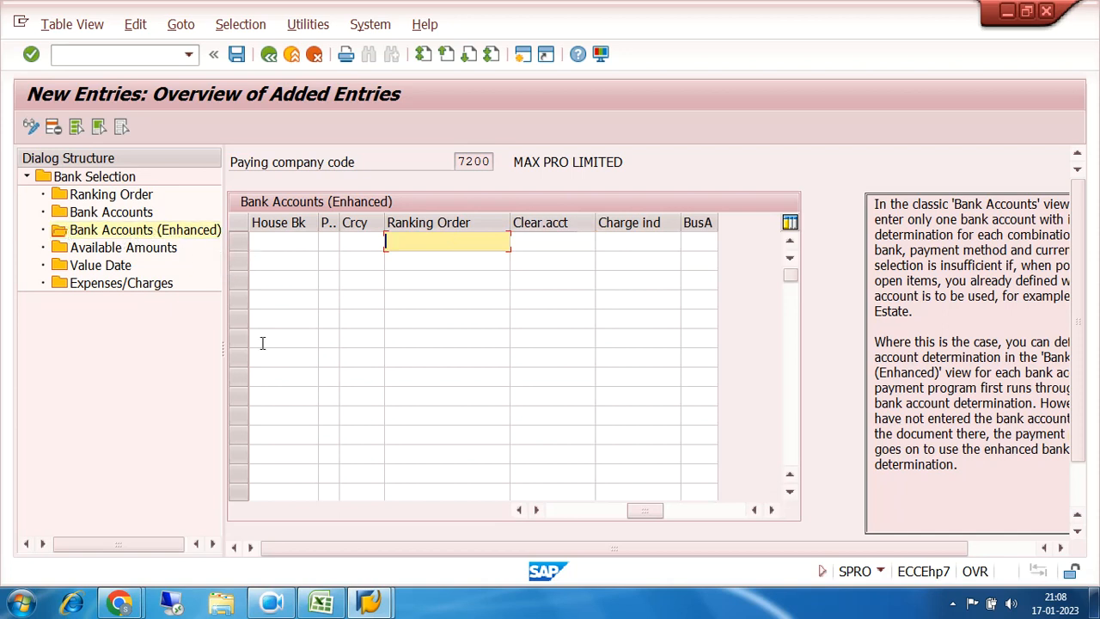
left_click(565, 511)
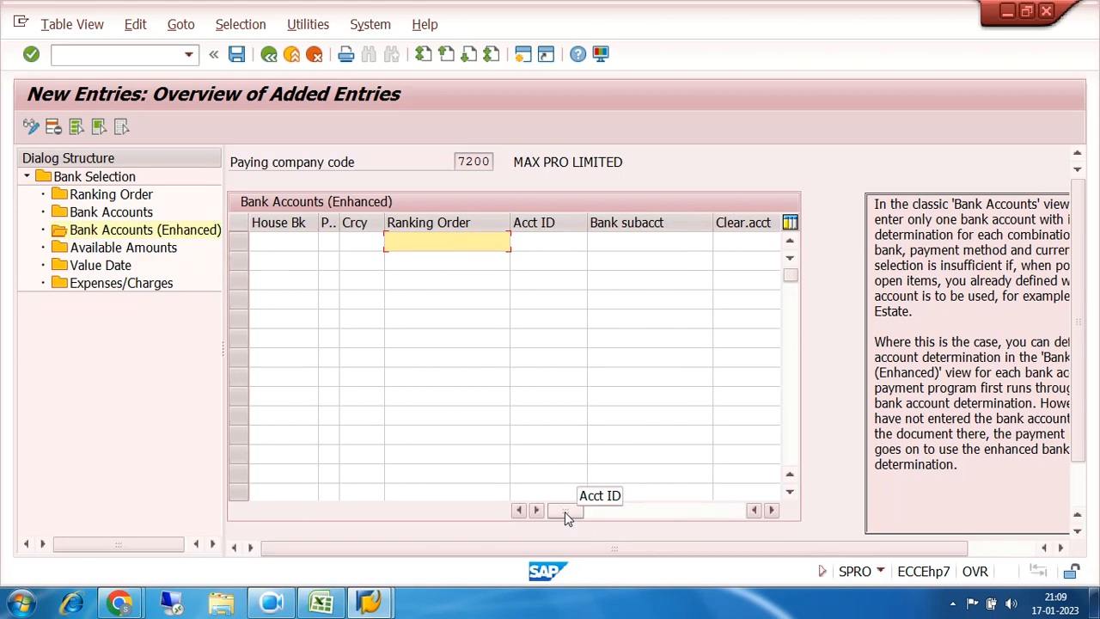
Step: In the reconciliation workbook, mark the Sundry creditor debit line and the bank credit line
left_click(320, 604)
left_click_drag(102, 268, 417, 266)
left_click(126, 288)
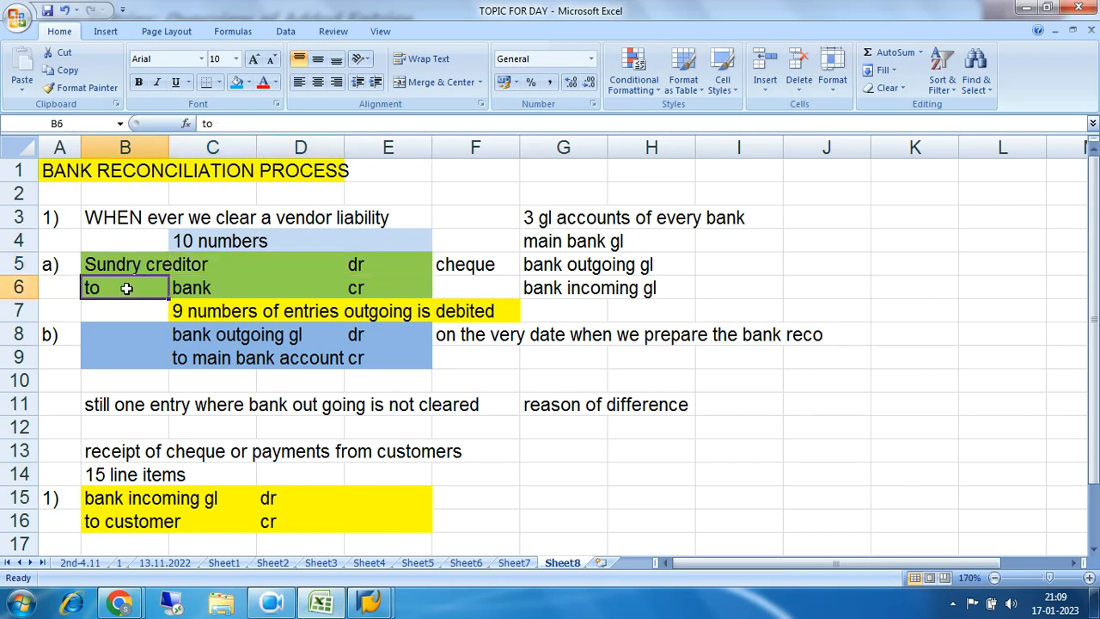
Step: Point out the bank entry in C6 and the bank outgoing GL note, then return to SAP New Entries
left_click(212, 288)
left_click_drag(558, 268, 660, 266)
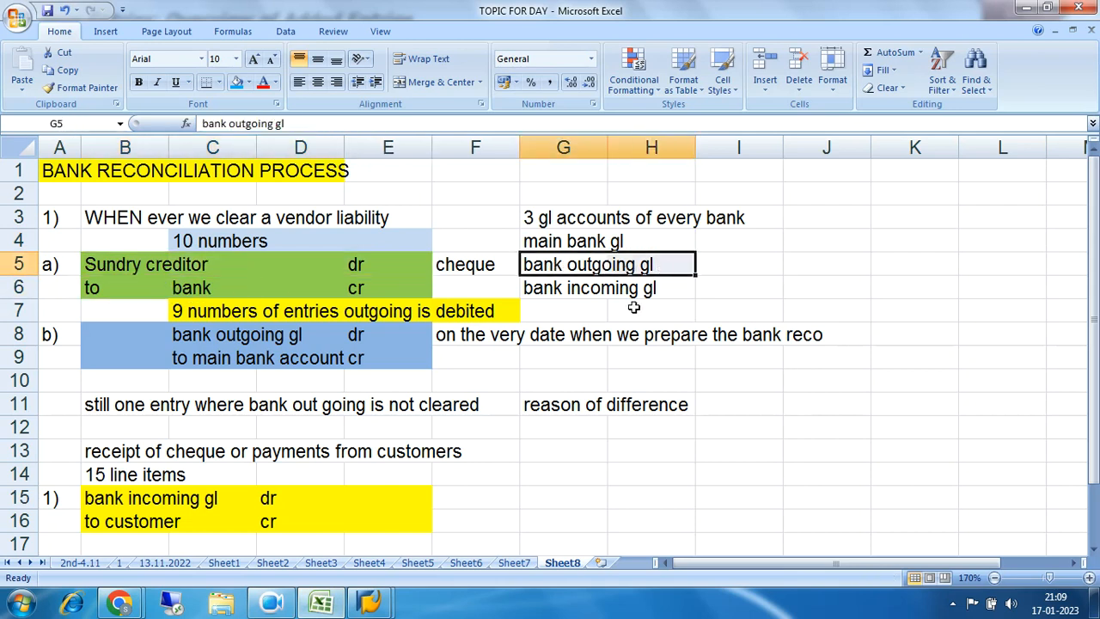
left_click(370, 602)
left_click(458, 520)
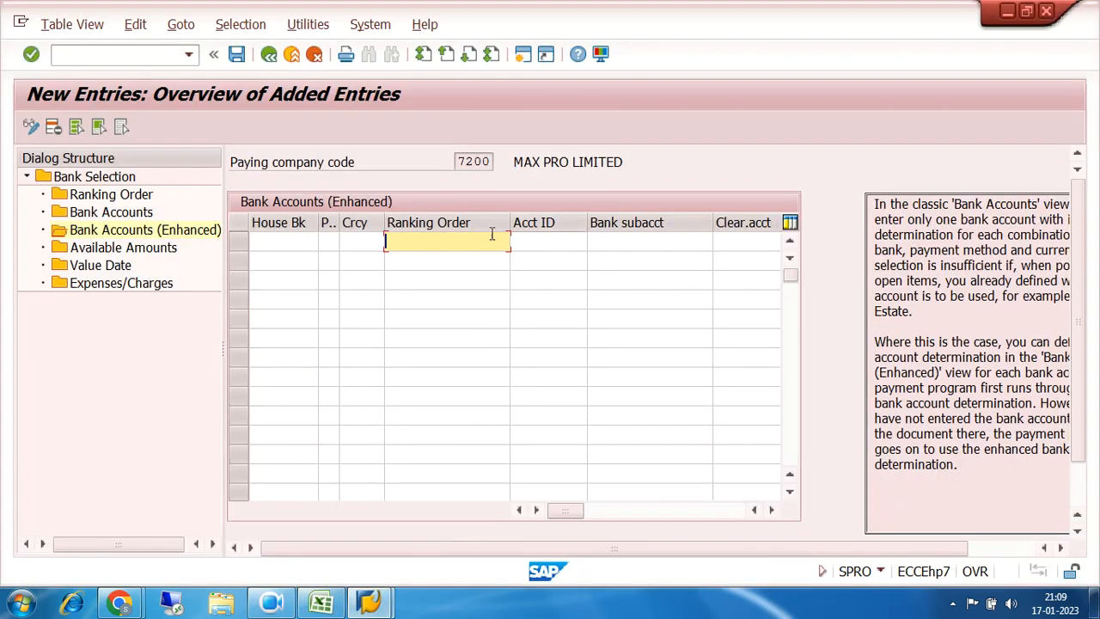
Step: Check the bank subaccount, clearing account and charge indicator fields of row one
left_click(628, 240)
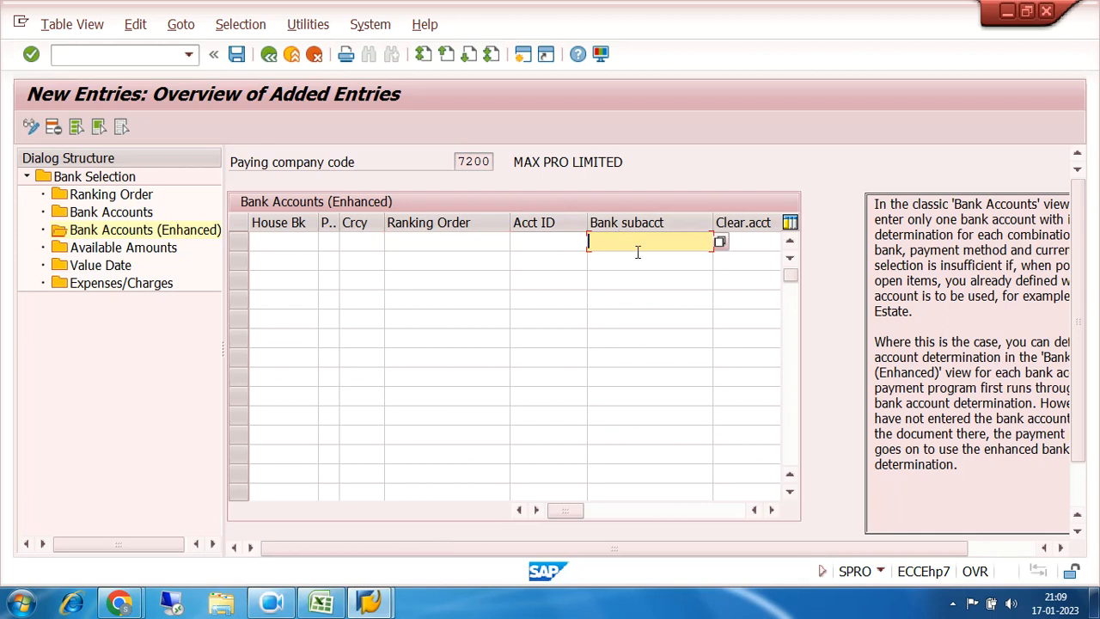
left_click(750, 241)
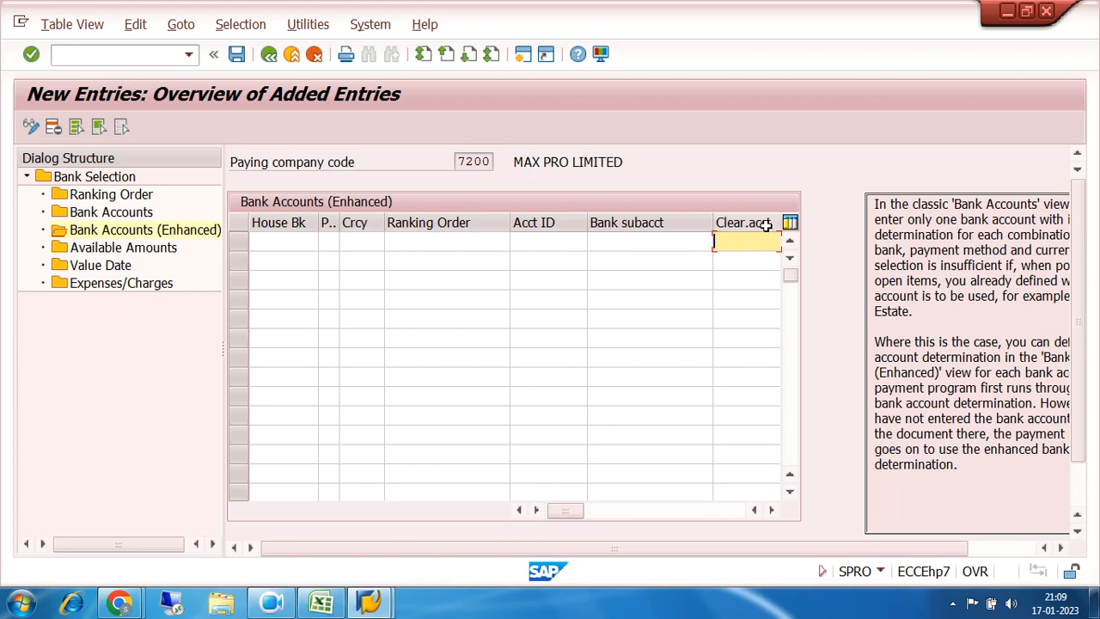
left_click(331, 600)
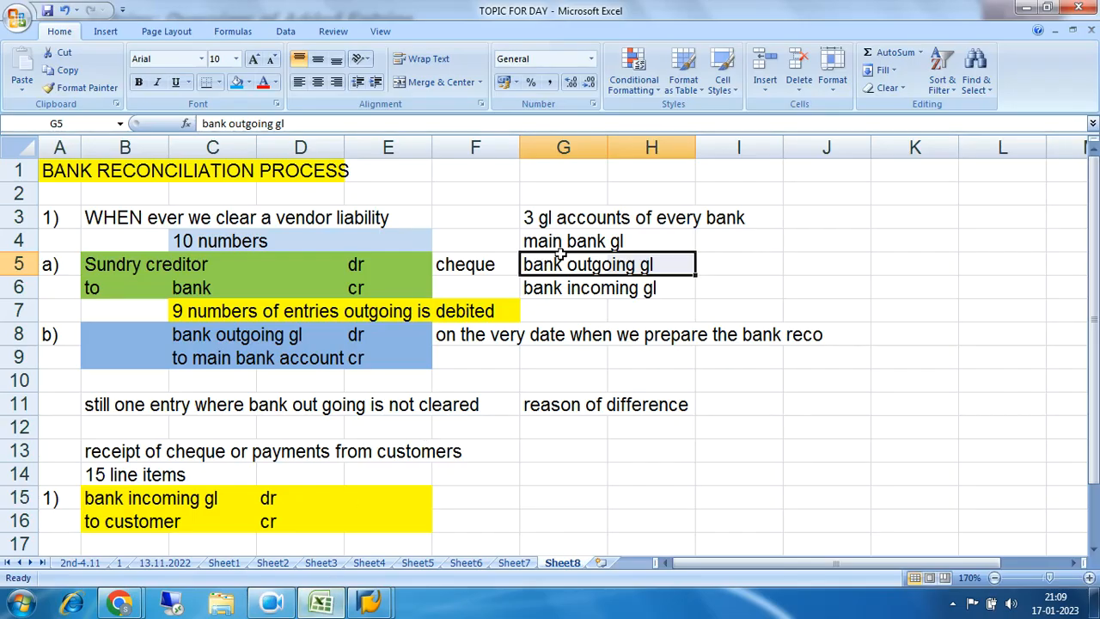
left_click(325, 606)
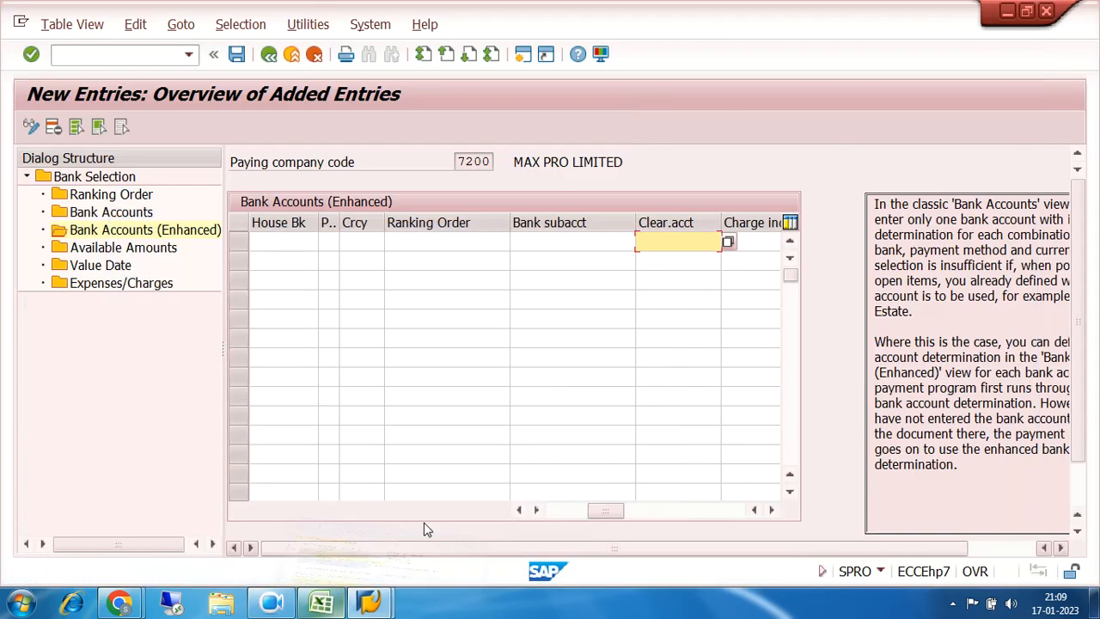
left_click(738, 243)
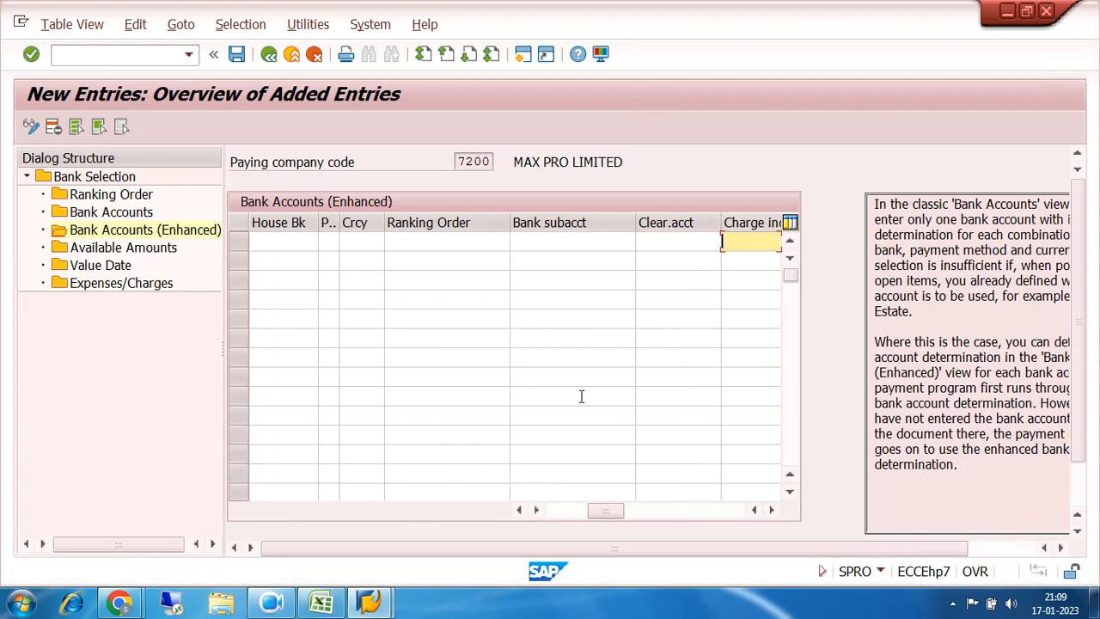
Step: Review the Sundry creditor debit, bank credit line and bank outgoing GL note, then return to SAP
left_click(323, 605)
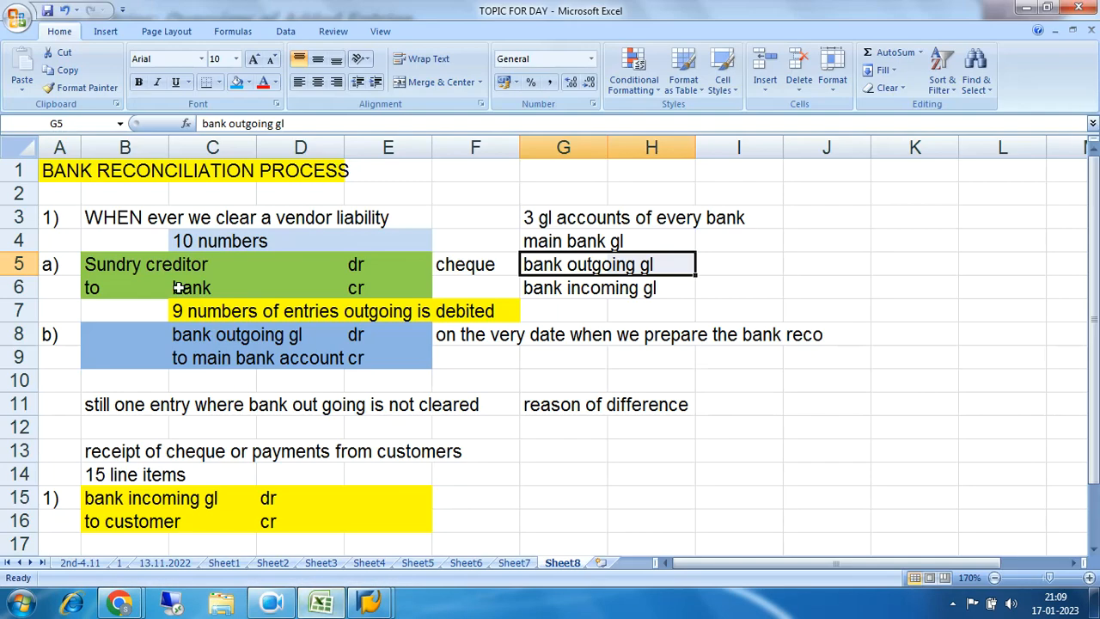
left_click_drag(110, 267, 413, 263)
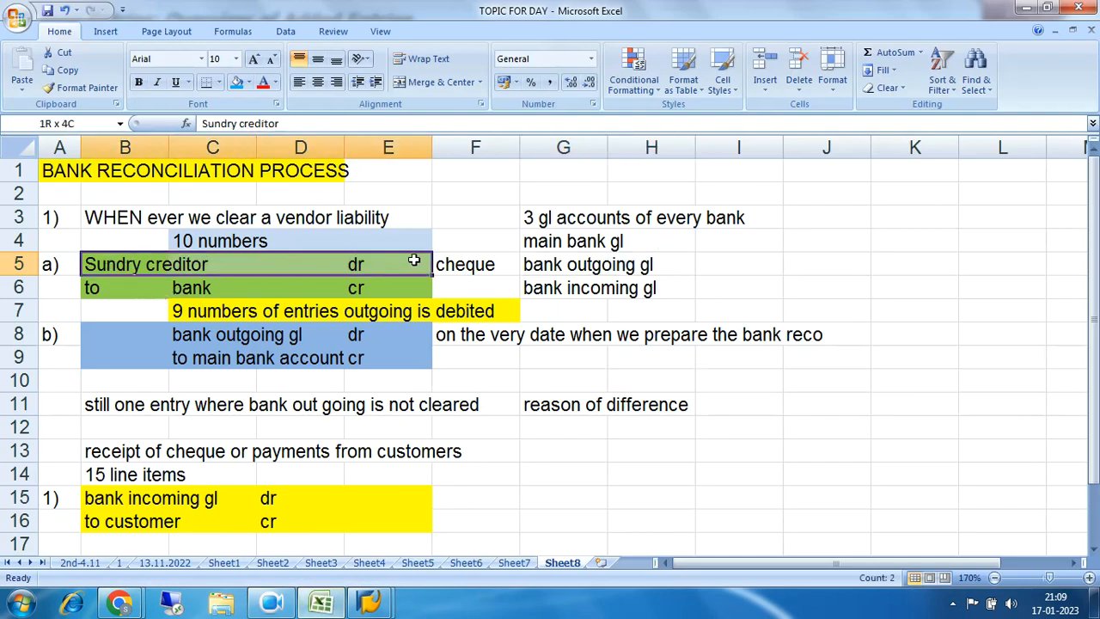
left_click(194, 290)
left_click_drag(129, 263, 389, 265)
left_click_drag(535, 263, 671, 266)
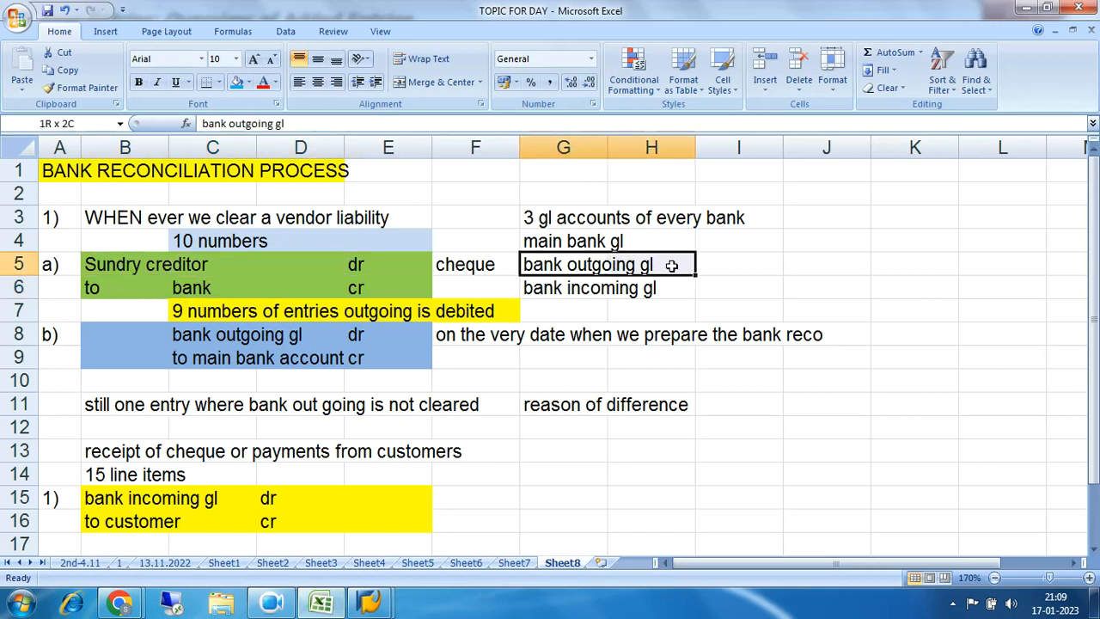
mouse_move(376, 601)
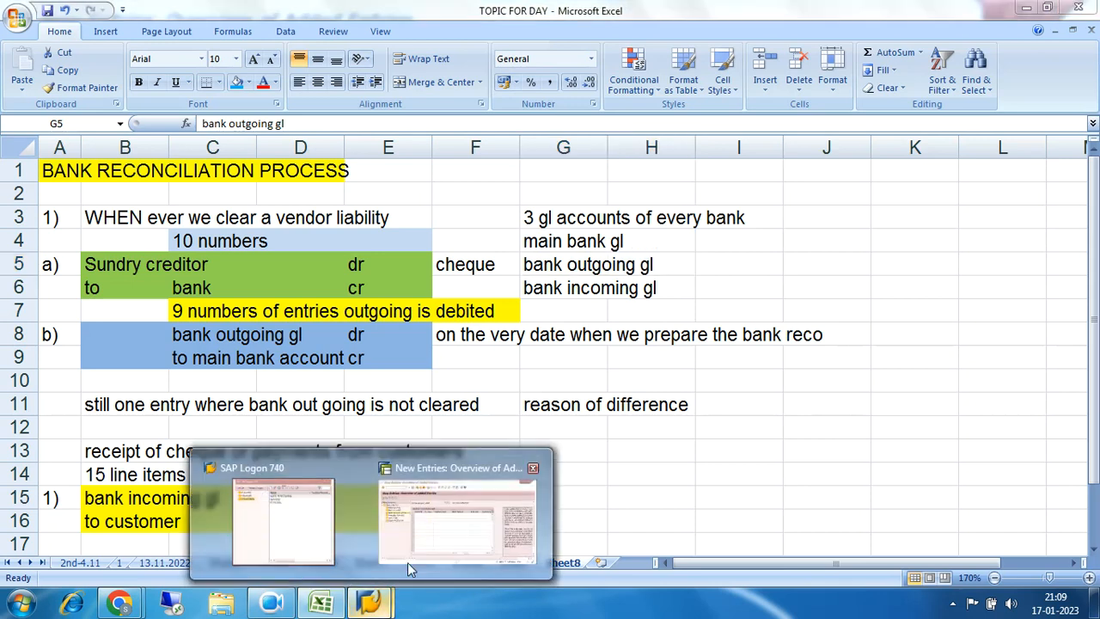
left_click(454, 515)
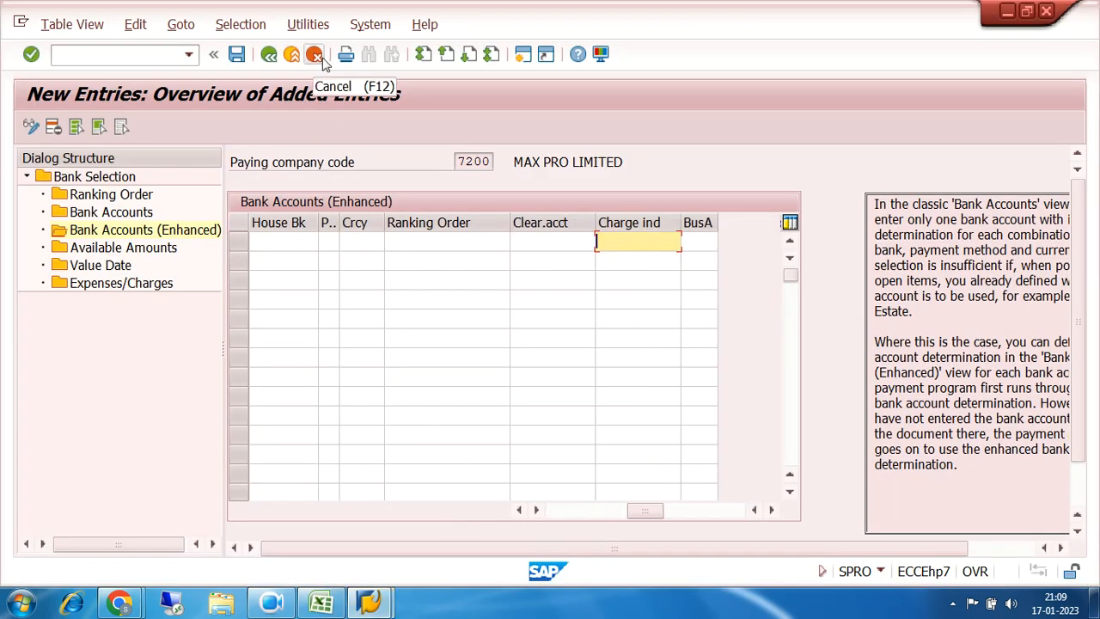
Step: Cancel the unsaved Bank Accounts (Enhanced) entries and go back to the implementation guide tree
left_click(76, 214)
left_click(69, 233)
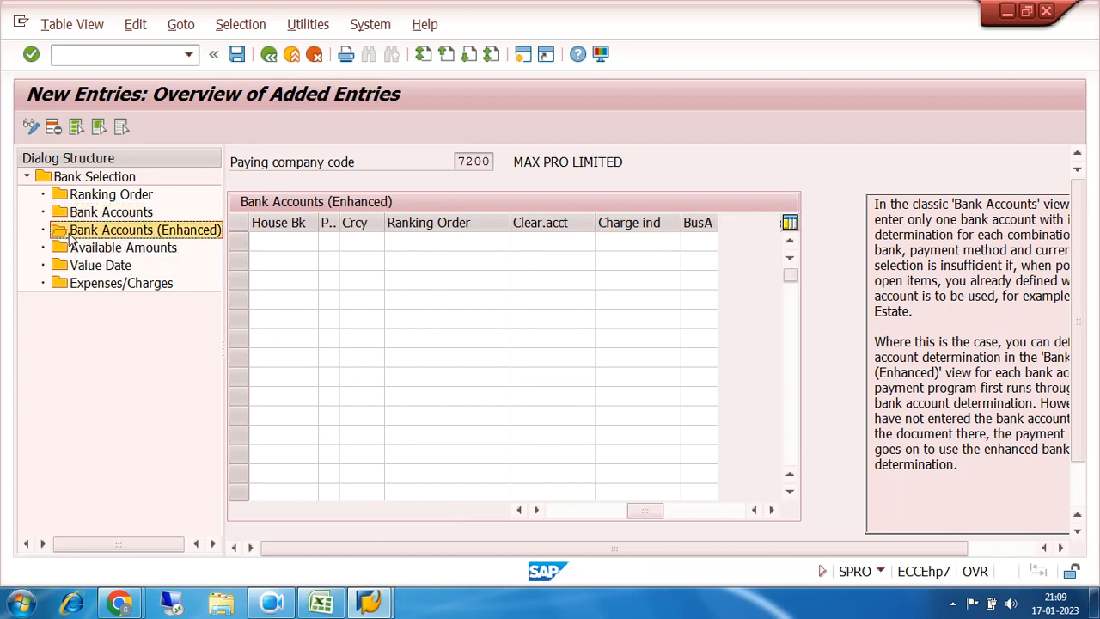
left_click(315, 55)
left_click(270, 55)
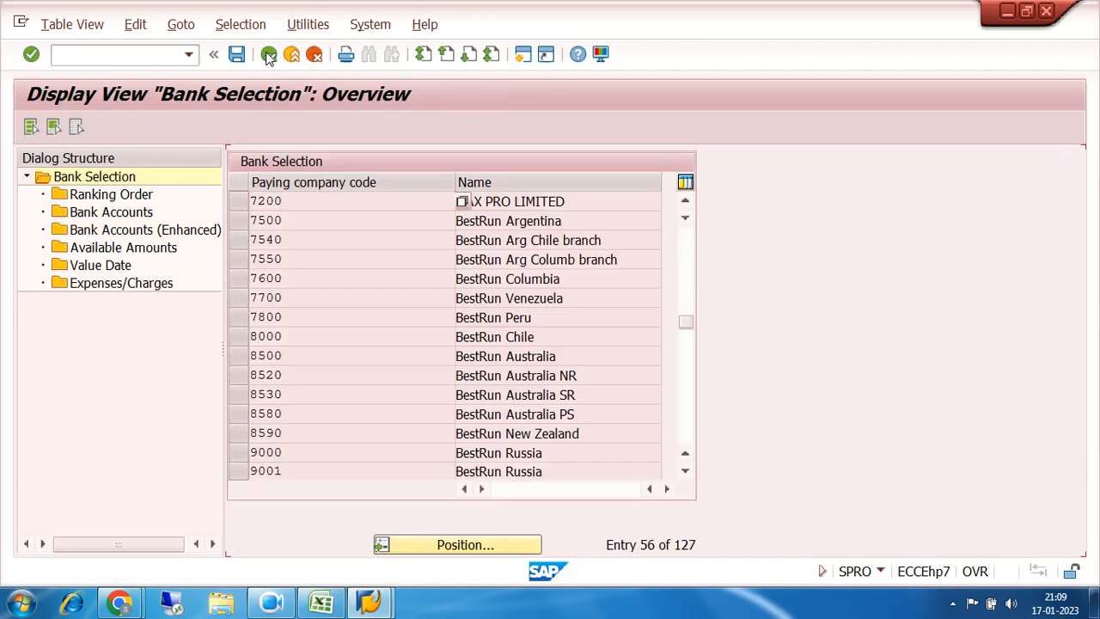
left_click(270, 55)
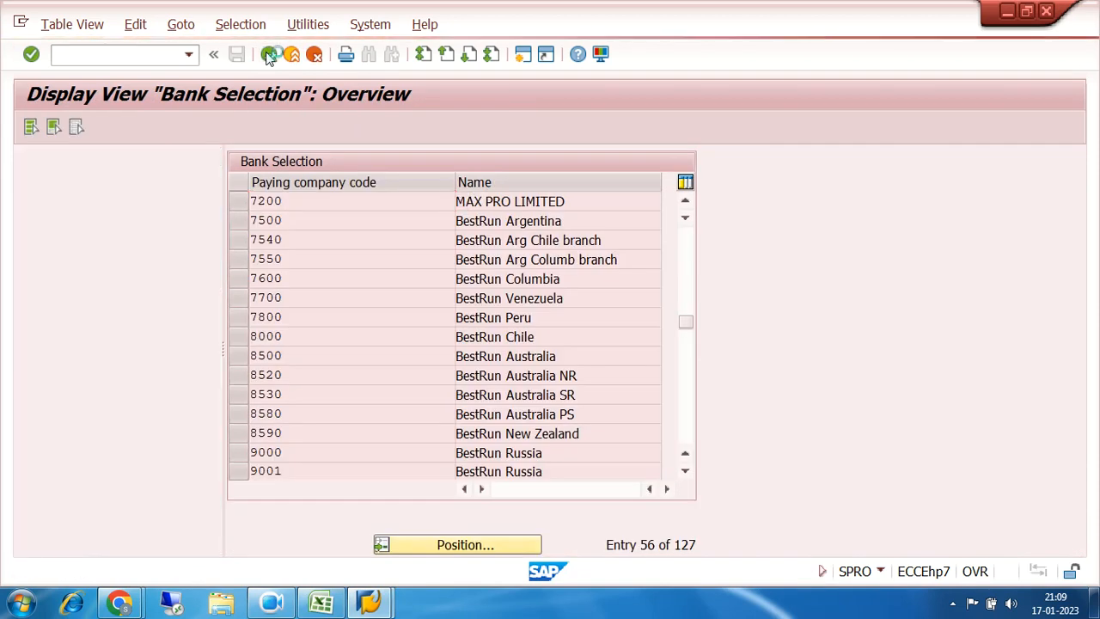
left_click(269, 55)
Step: Collapse the Automatic Outgoing Payments, Outgoing Payments, Business Transactions and Accounts Receivable/Payable nodes
left_click(106, 306)
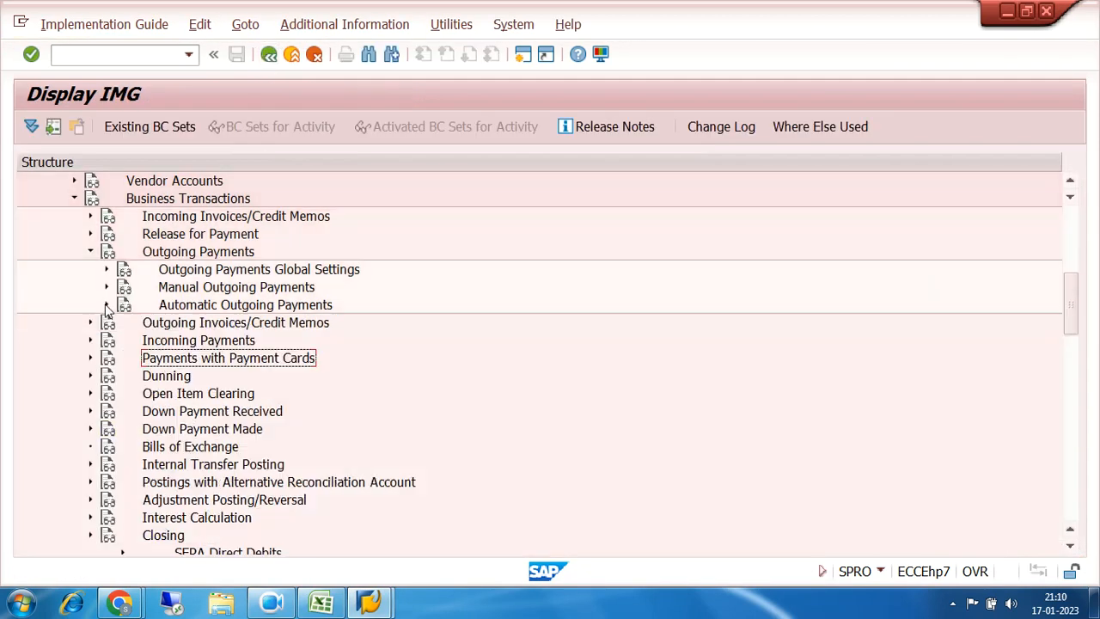
left_click(89, 252)
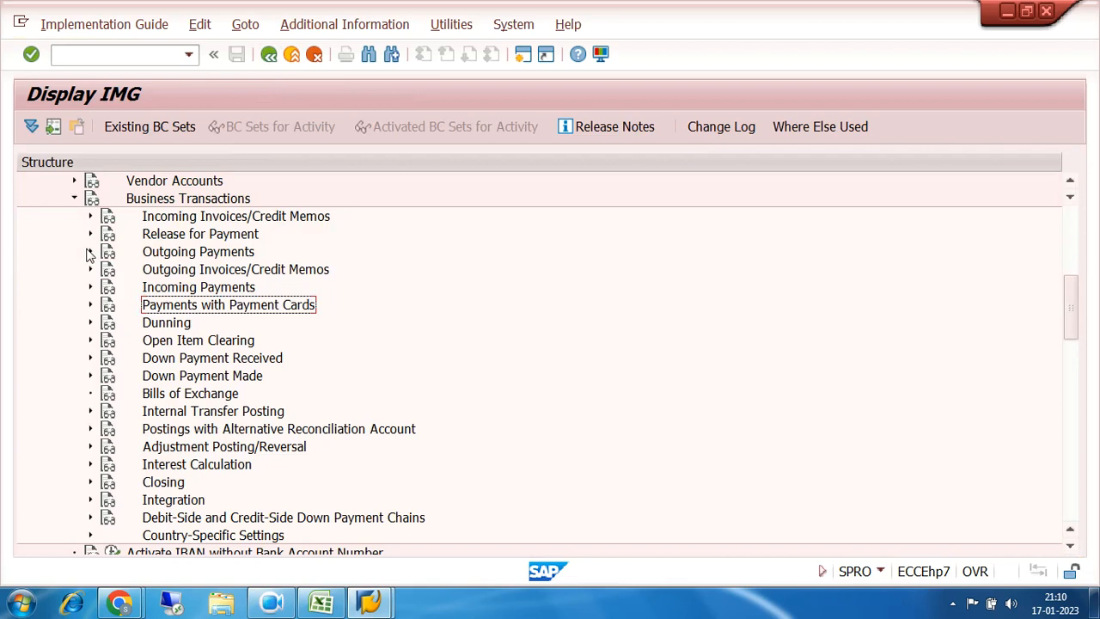
left_click(76, 200)
scroll(316, 266, "up", 2)
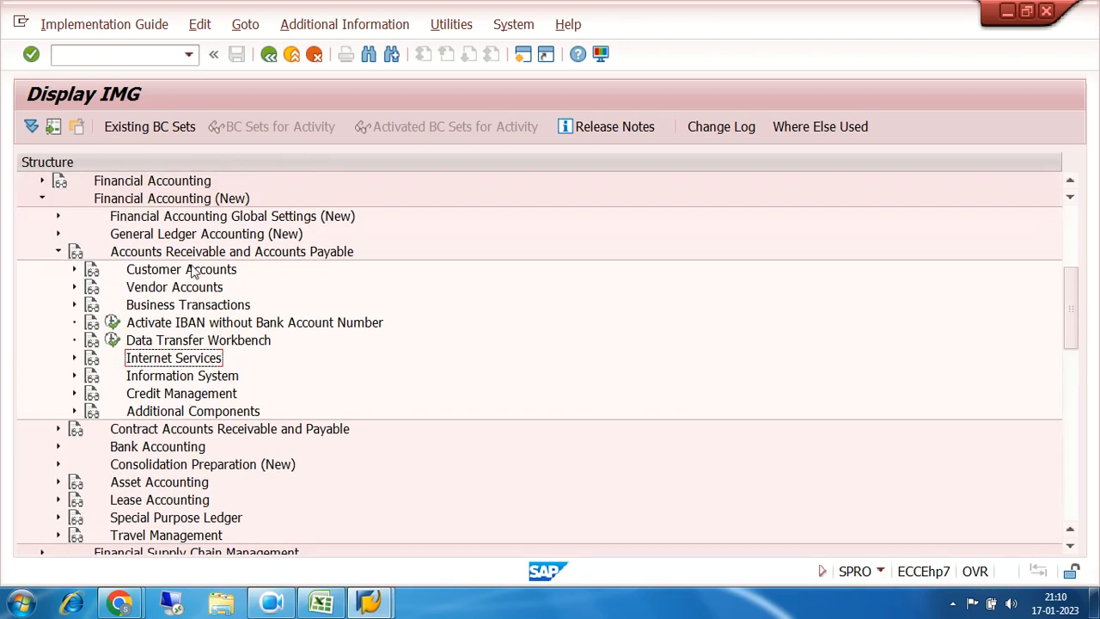
left_click(57, 253)
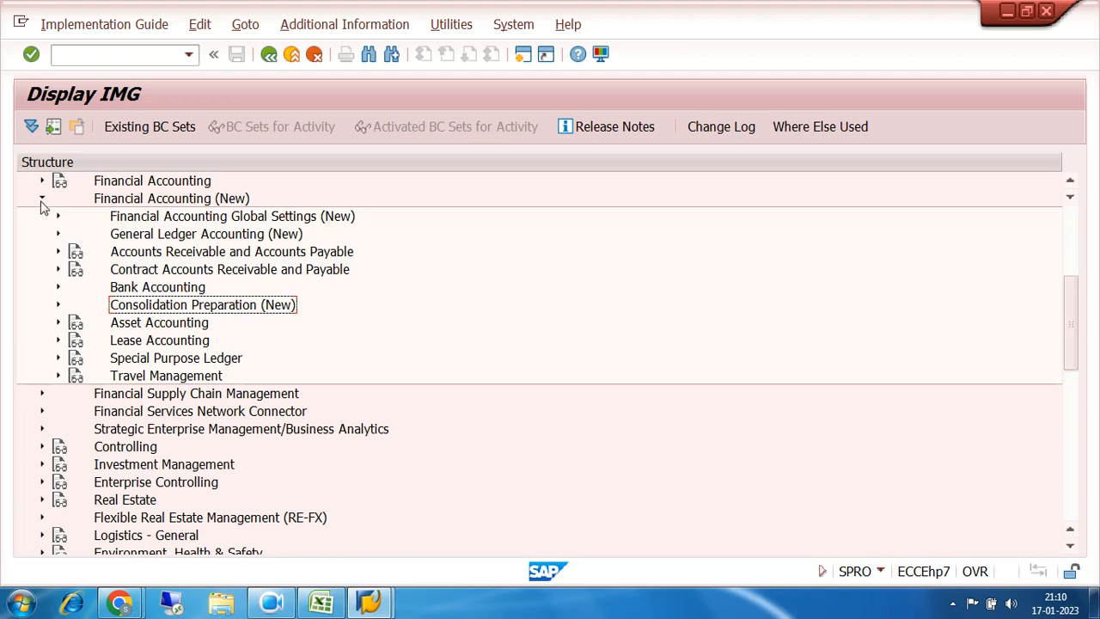
left_click(140, 287)
left_click(59, 287)
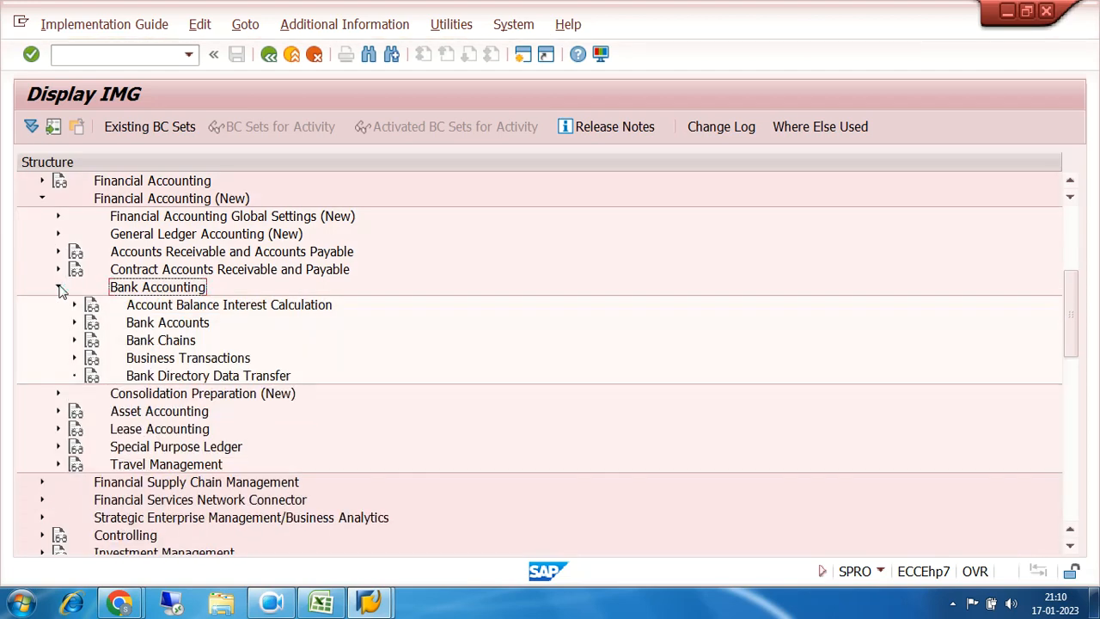
left_click(138, 359)
left_click(75, 359)
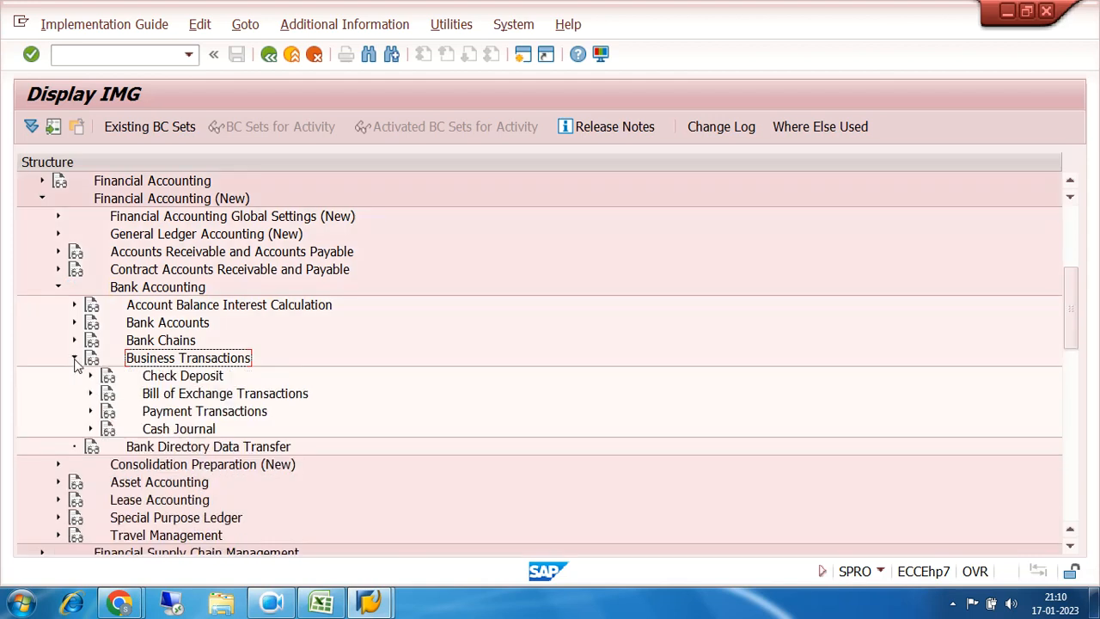
left_click(91, 412)
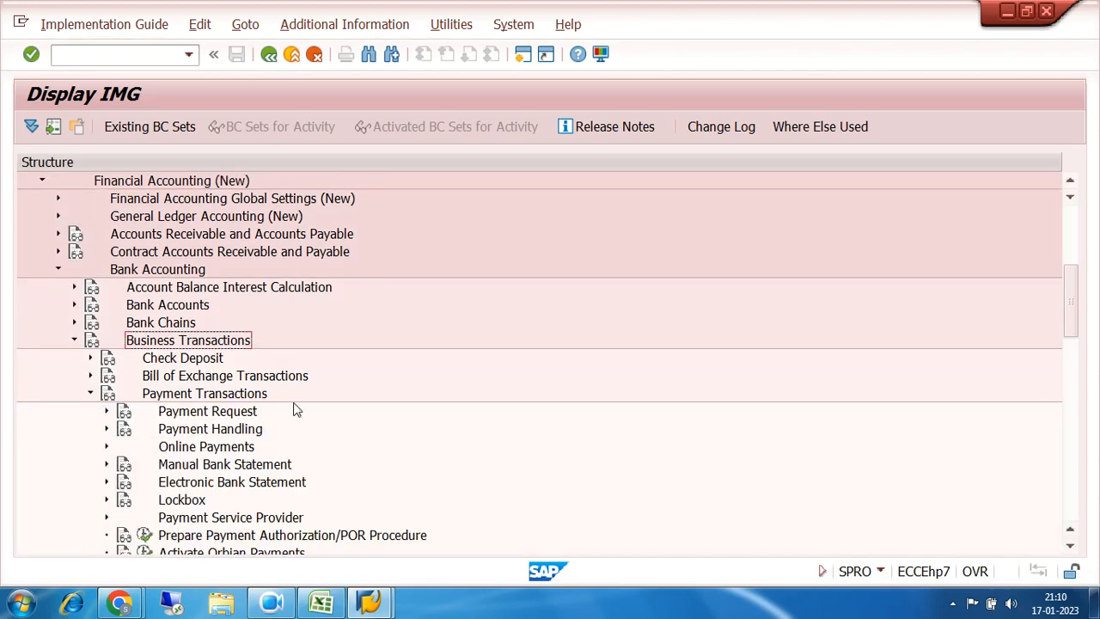
scroll(367, 393, "down", 3)
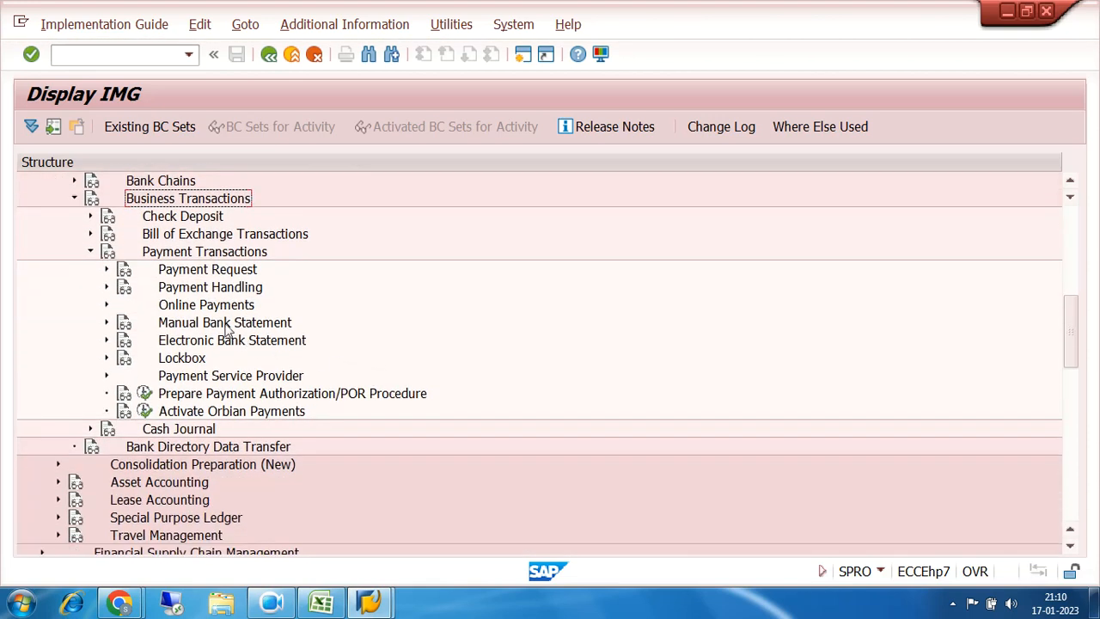
left_click(199, 324)
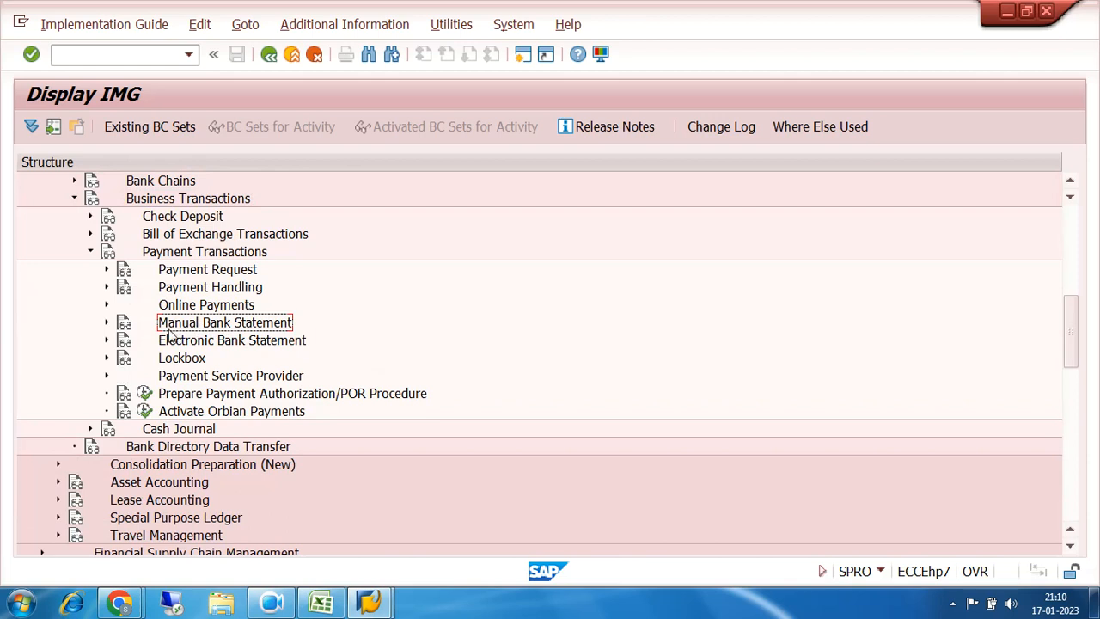
left_click(233, 344)
left_click(226, 327)
left_click(229, 343)
left_click(228, 330)
left_click(230, 343)
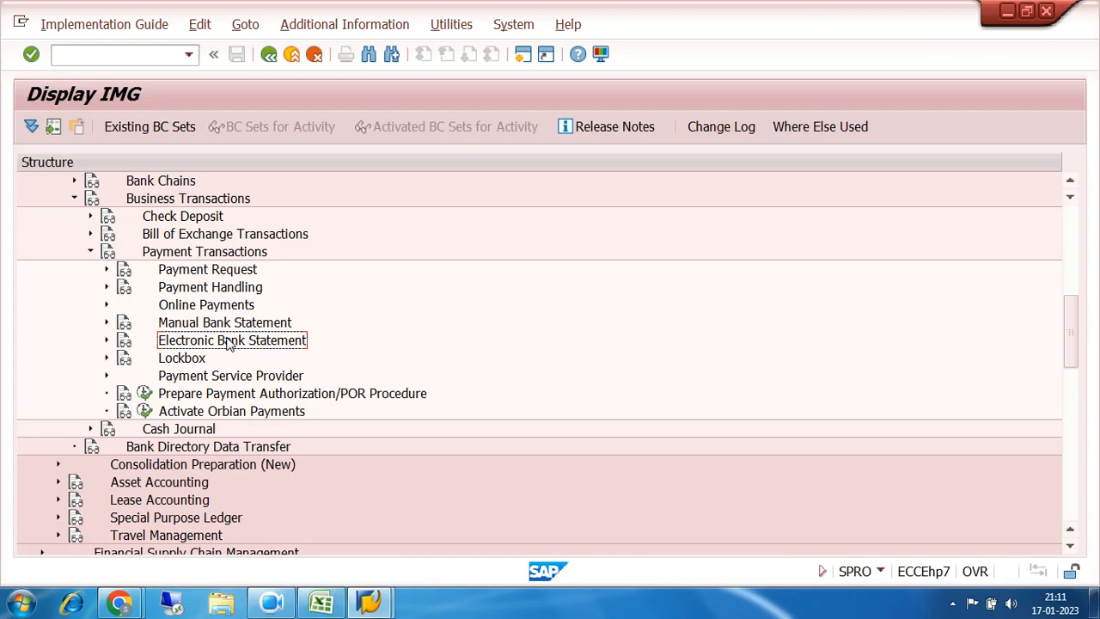
left_click(321, 602)
Step: Highlight the outgoing-to-main bank entry (rows 8–9) and main-bank-to-incoming entry (rows 19–20), then minimize Excel
left_click_drag(95, 344, 398, 351)
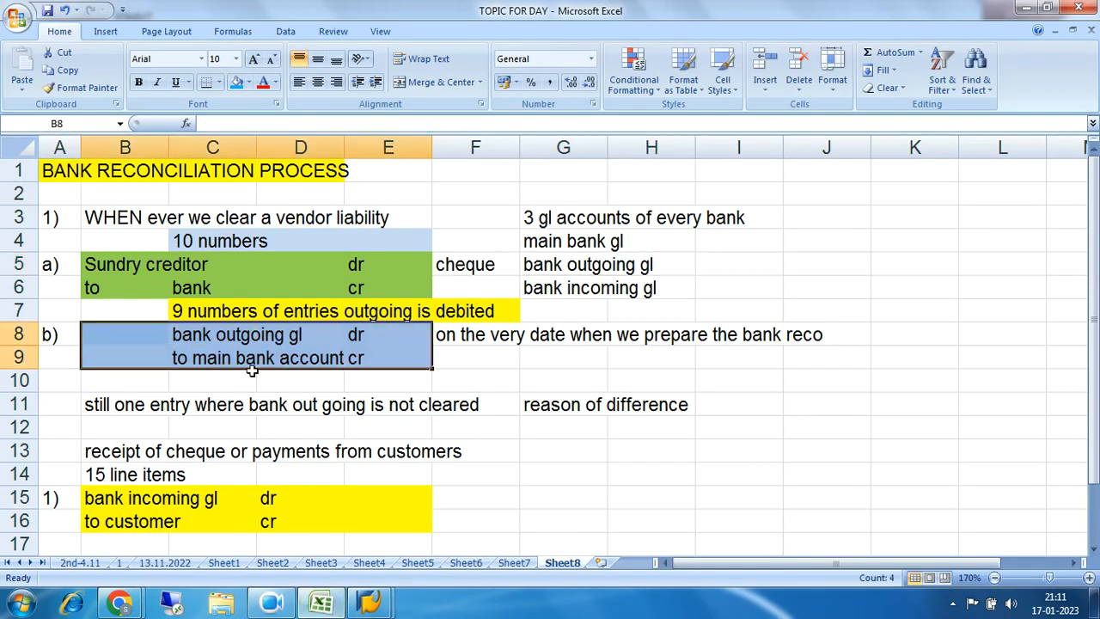
left_click_drag(111, 335, 401, 349)
scroll(398, 356, "down", 4)
left_click_drag(101, 311, 337, 339)
scroll(441, 353, "up", 1)
scroll(440, 353, "up", 2)
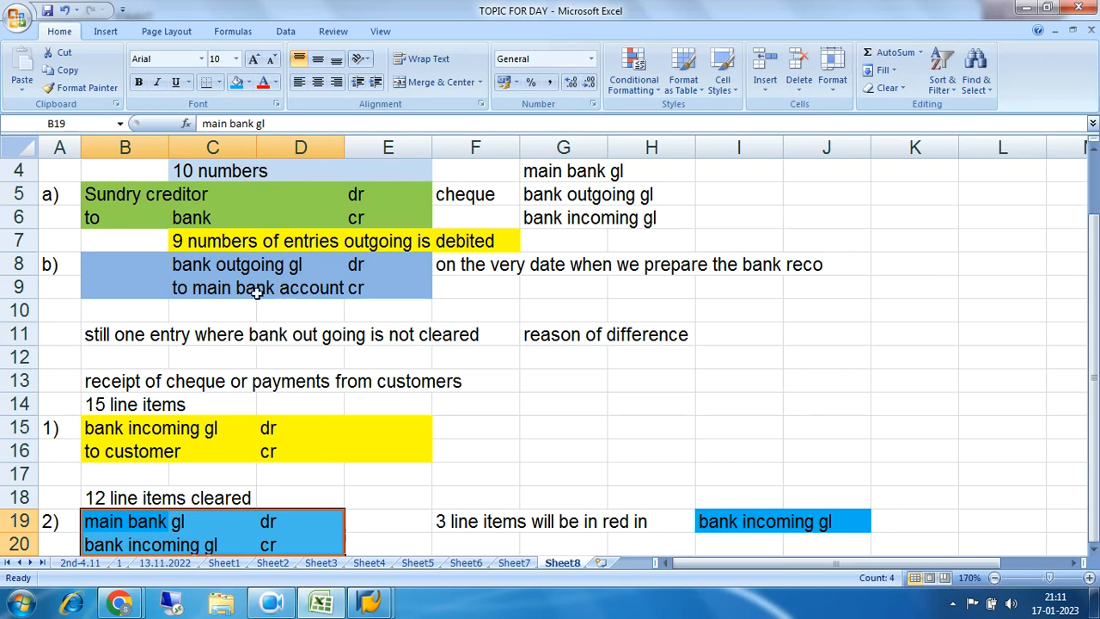
left_click_drag(117, 273, 363, 287)
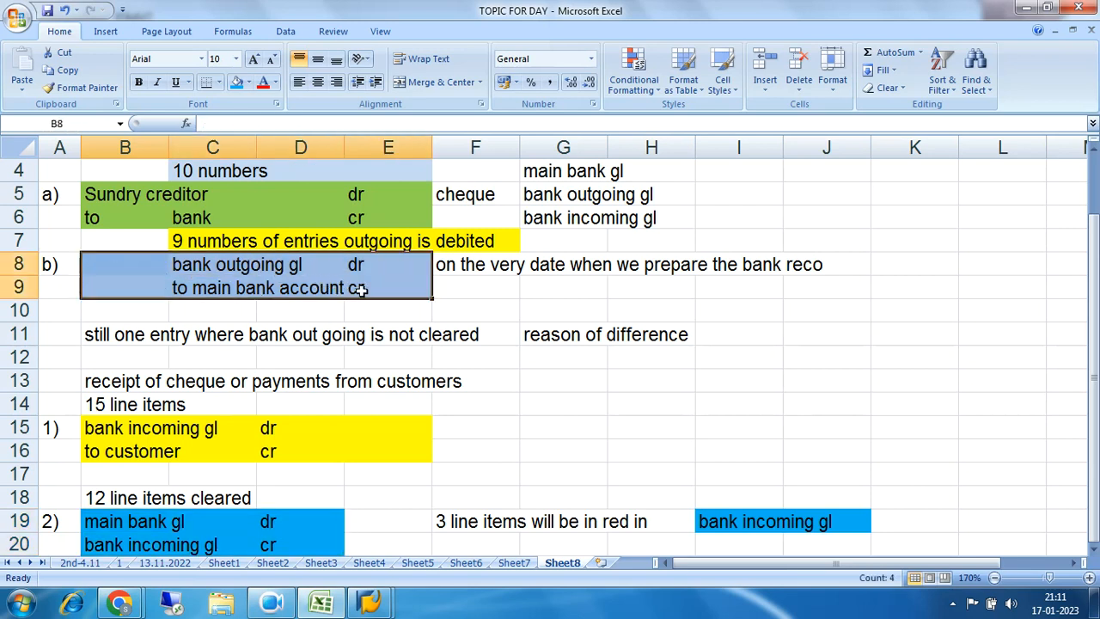
left_click_drag(118, 524, 302, 545)
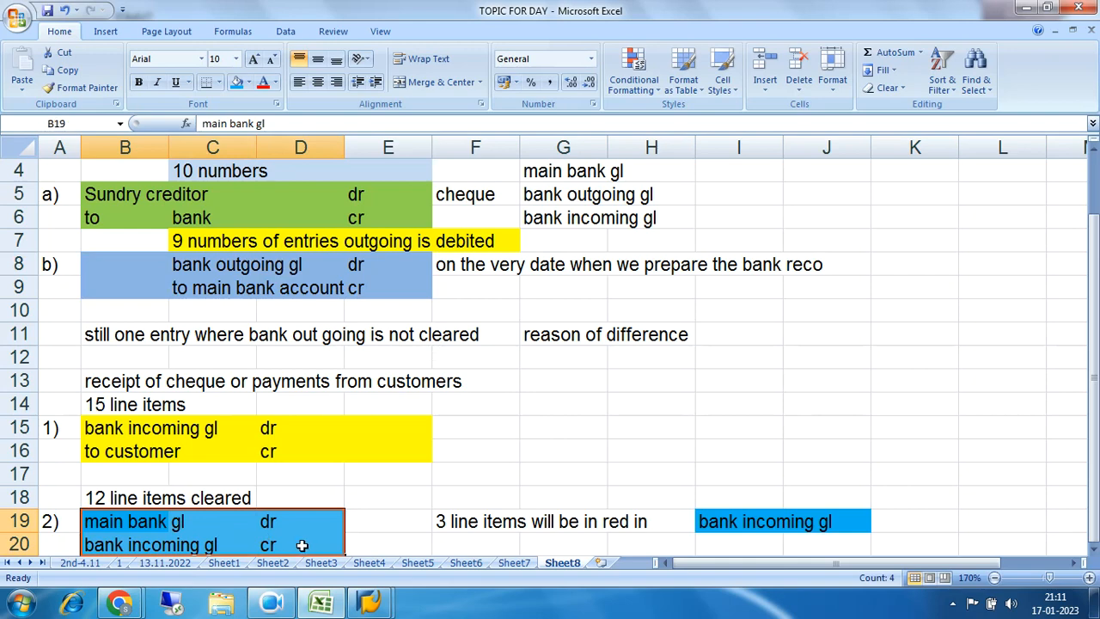
left_click(340, 606)
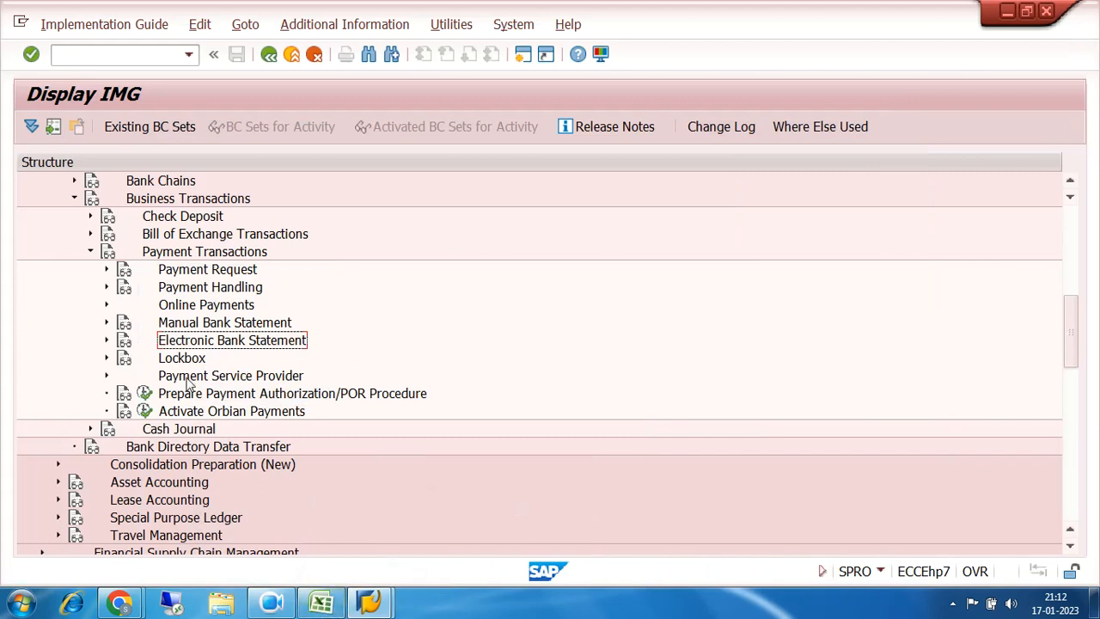
Step: Point out the Manual Bank Statement node in the IMG tree, then bring the Excel workbook back
left_click(218, 326)
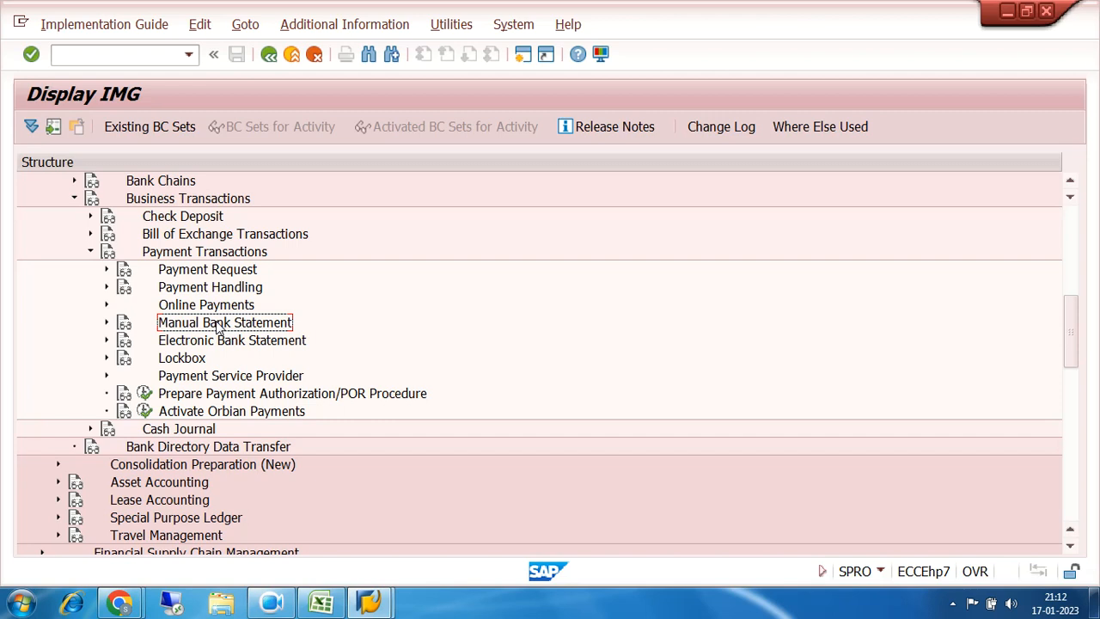
left_click(321, 601)
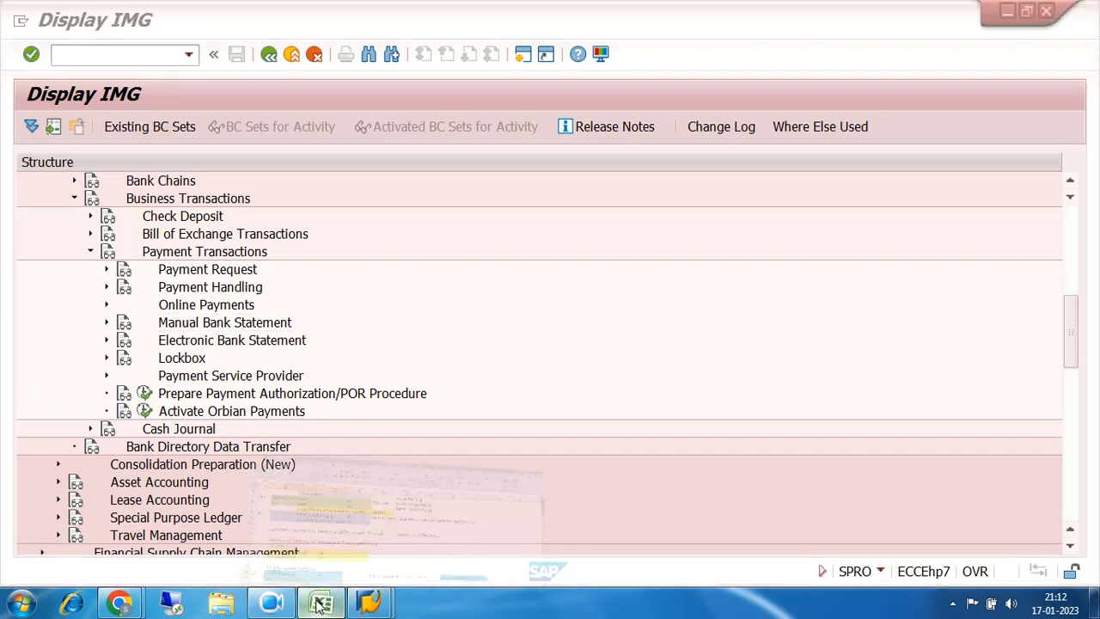
left_click_drag(160, 265, 435, 285)
scroll(362, 444, "down", 2)
left_click_drag(86, 384, 326, 407)
scroll(234, 328, "up", 2)
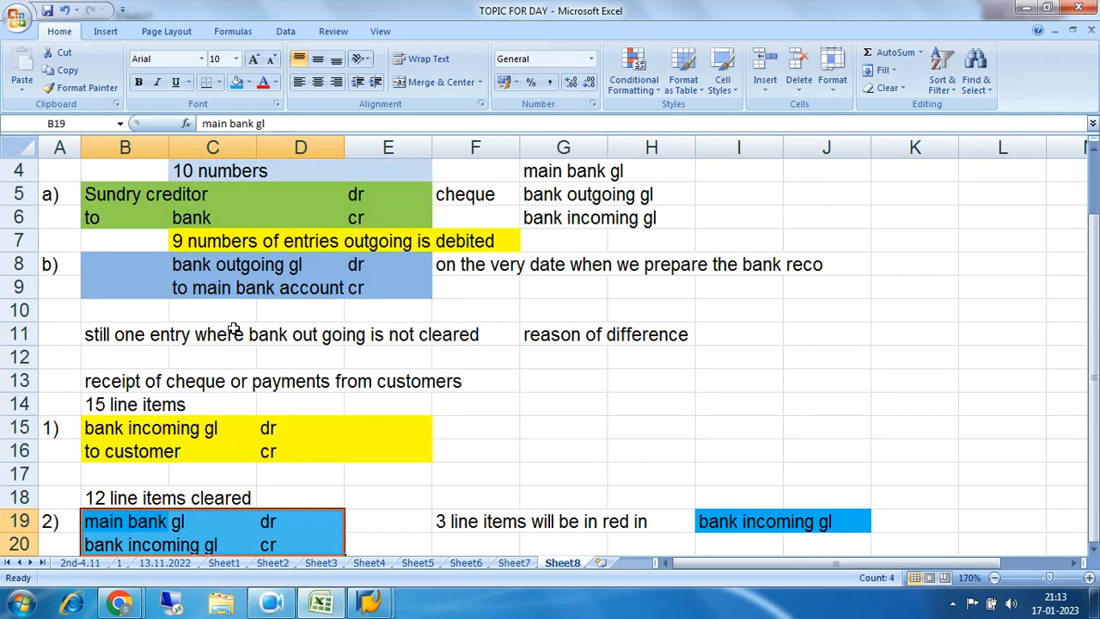
left_click_drag(113, 272, 374, 292)
scroll(372, 294, "down", 2)
left_click(102, 380)
left_click_drag(101, 381, 326, 402)
scroll(327, 402, "up", 3)
left_click_drag(116, 331, 375, 347)
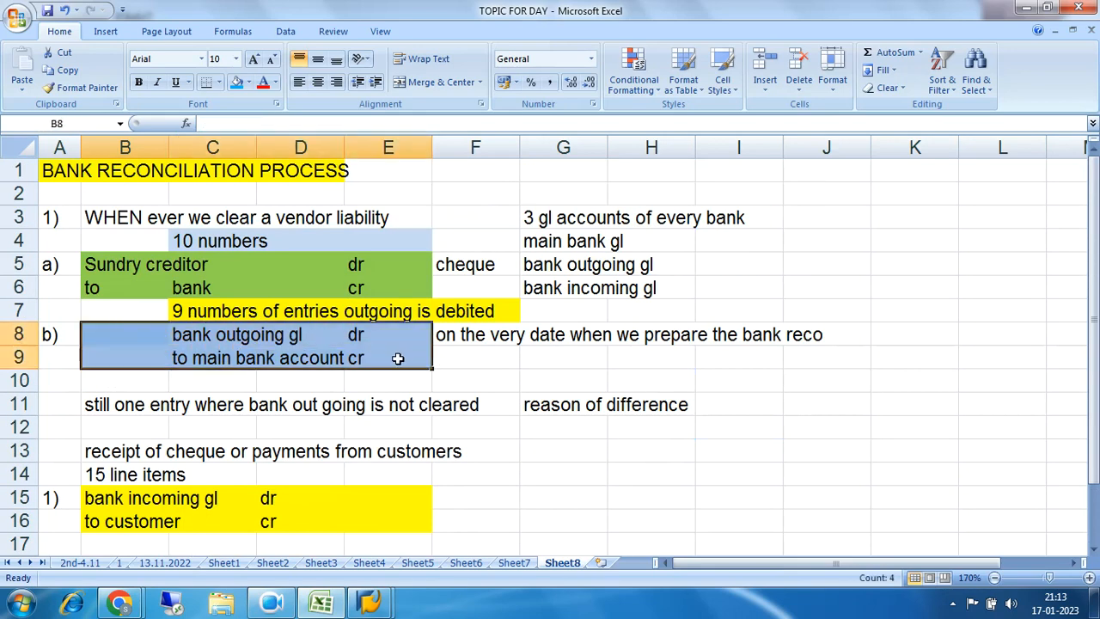
scroll(376, 347, "down", 3)
left_click_drag(75, 381, 364, 412)
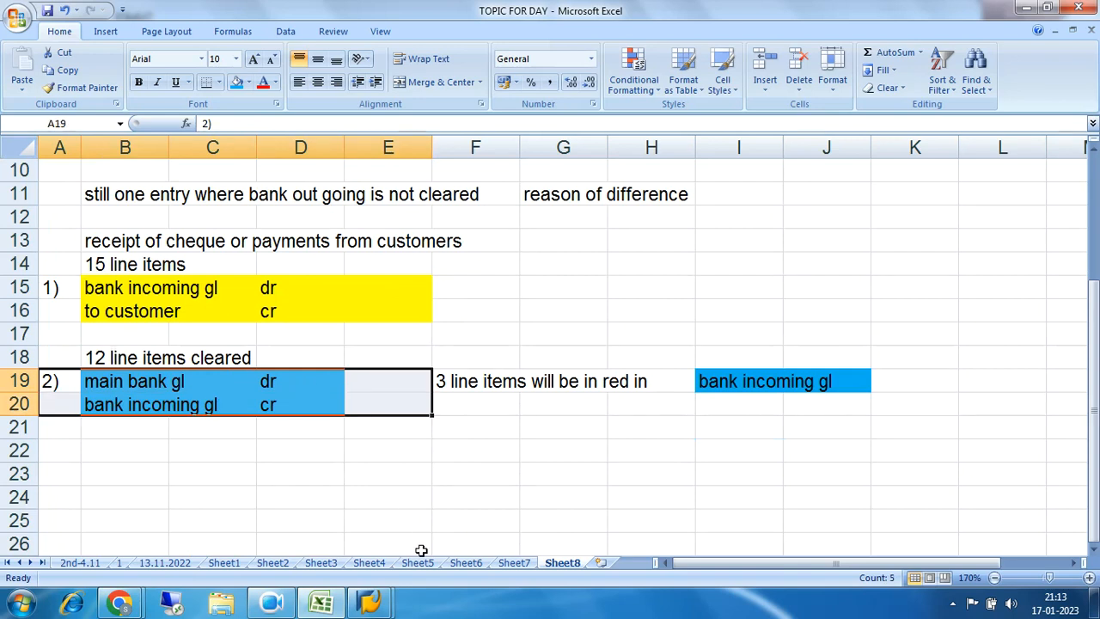
left_click(371, 604)
Step: Restore the SAP IMG and expand Manual Bank Statement to reveal its three activities
left_click(432, 526)
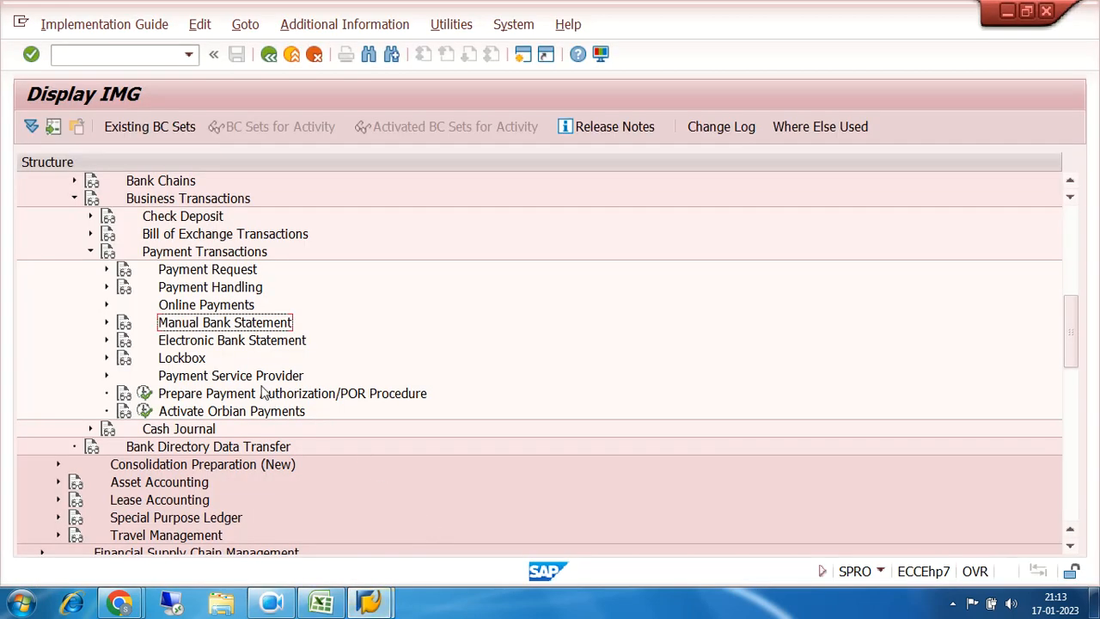
left_click(106, 323)
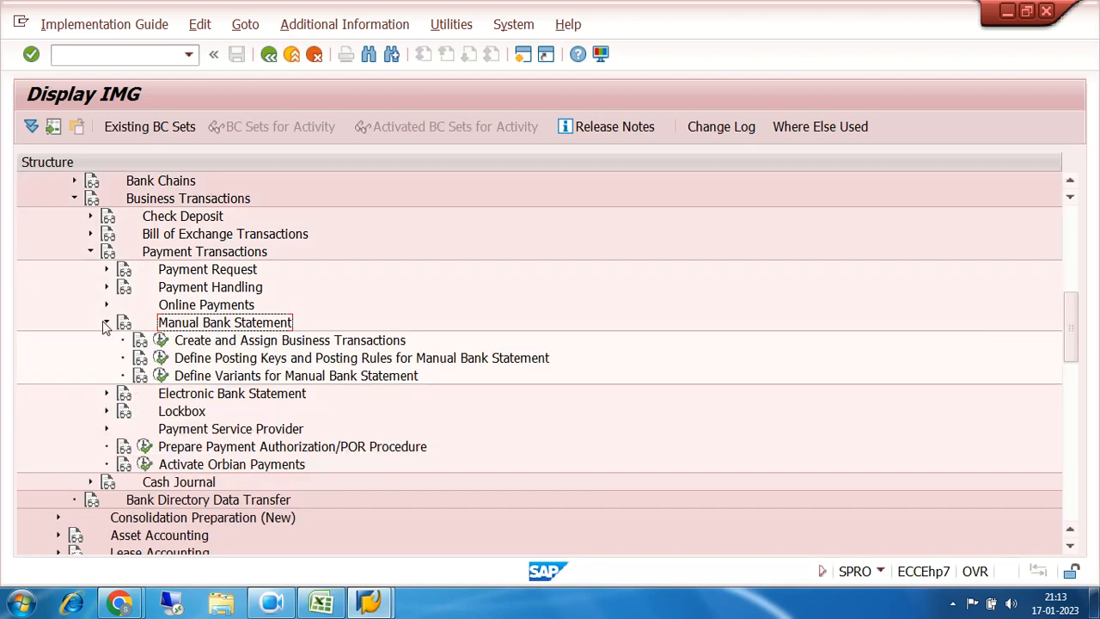
left_click(325, 341)
left_click(323, 359)
left_click(324, 375)
Step: Walk through the business transactions, posting keys and variants activities, then open Create and Assign Business Transactions
left_click(323, 344)
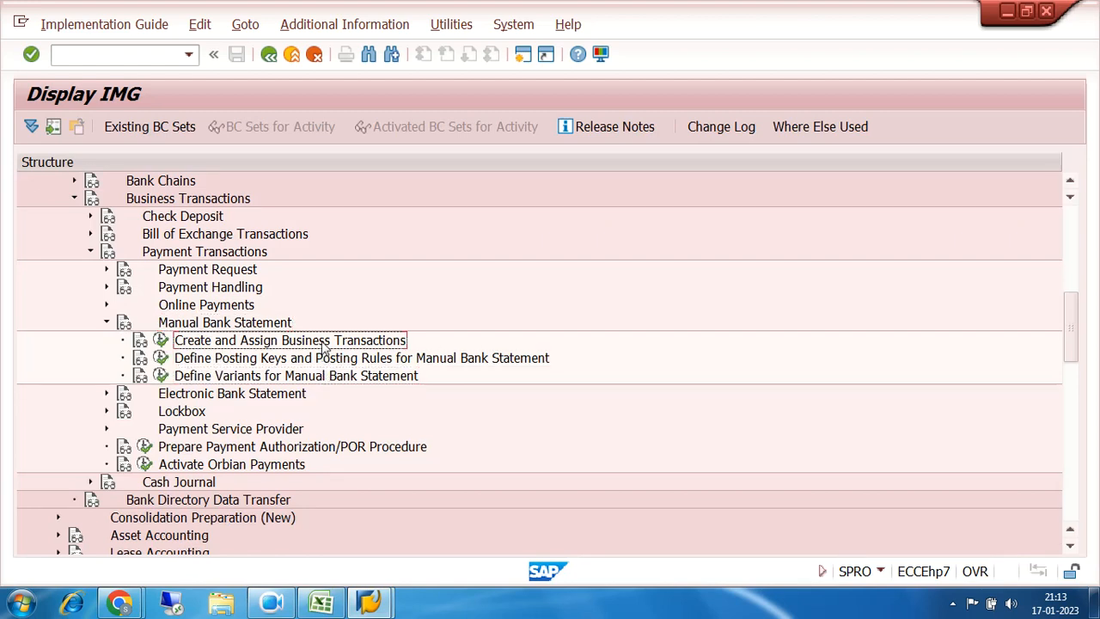
left_click(324, 357)
left_click(325, 379)
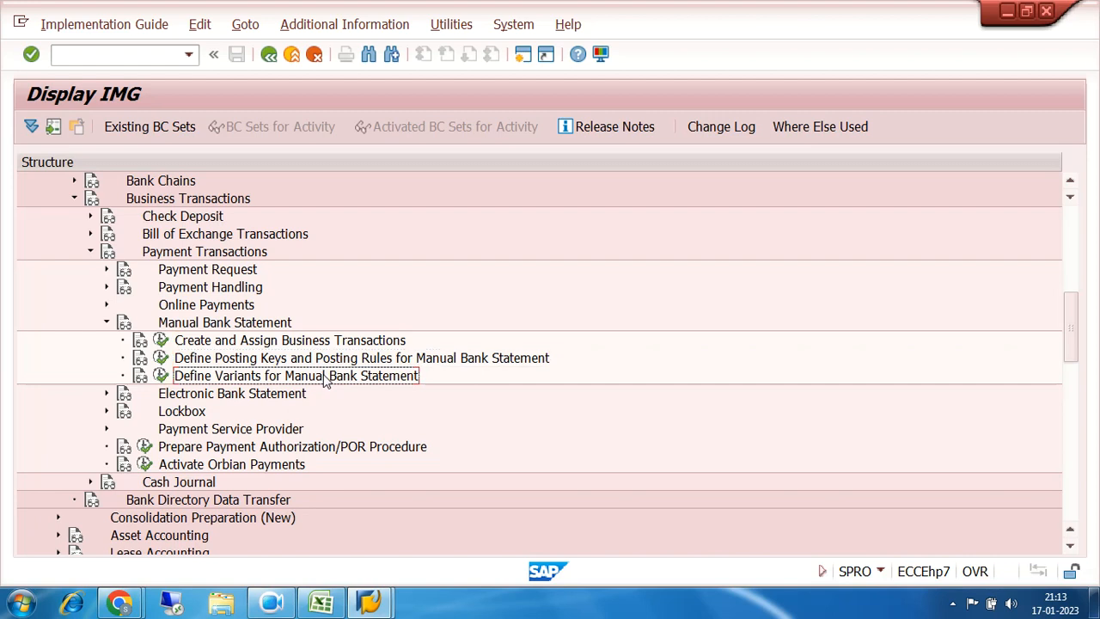
left_click(324, 342)
left_click(324, 359)
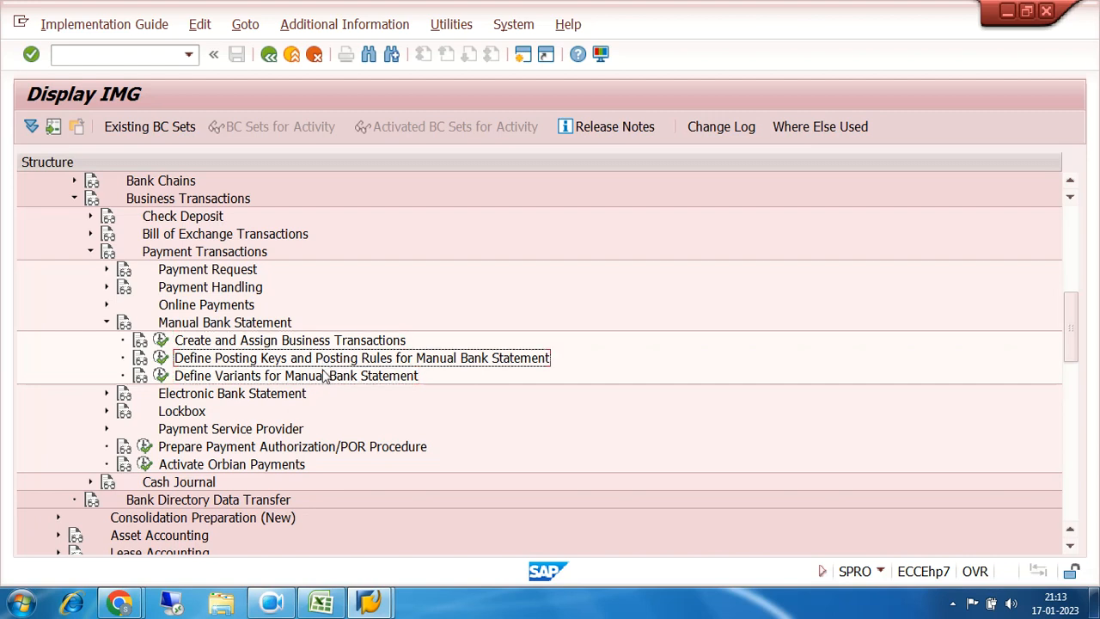
left_click(324, 380)
left_click(311, 344)
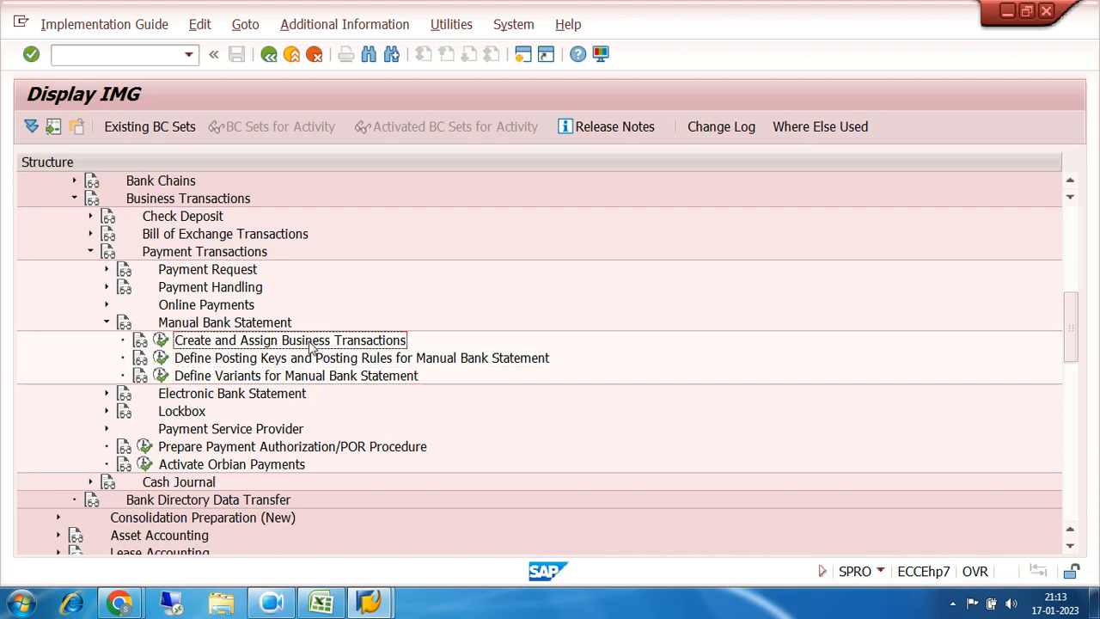
left_click(316, 361)
left_click(320, 380)
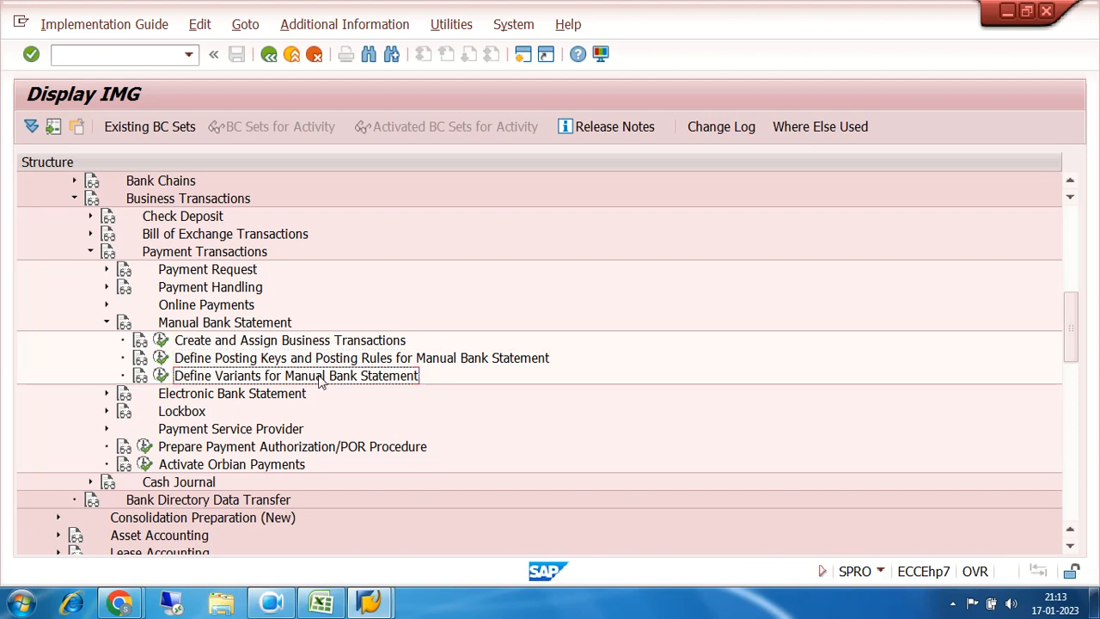
left_click(306, 342)
left_click(306, 359)
left_click(315, 380)
left_click(318, 343)
left_click(318, 359)
left_click(321, 379)
left_click(303, 341)
left_click(305, 359)
left_click(310, 377)
left_click(295, 359)
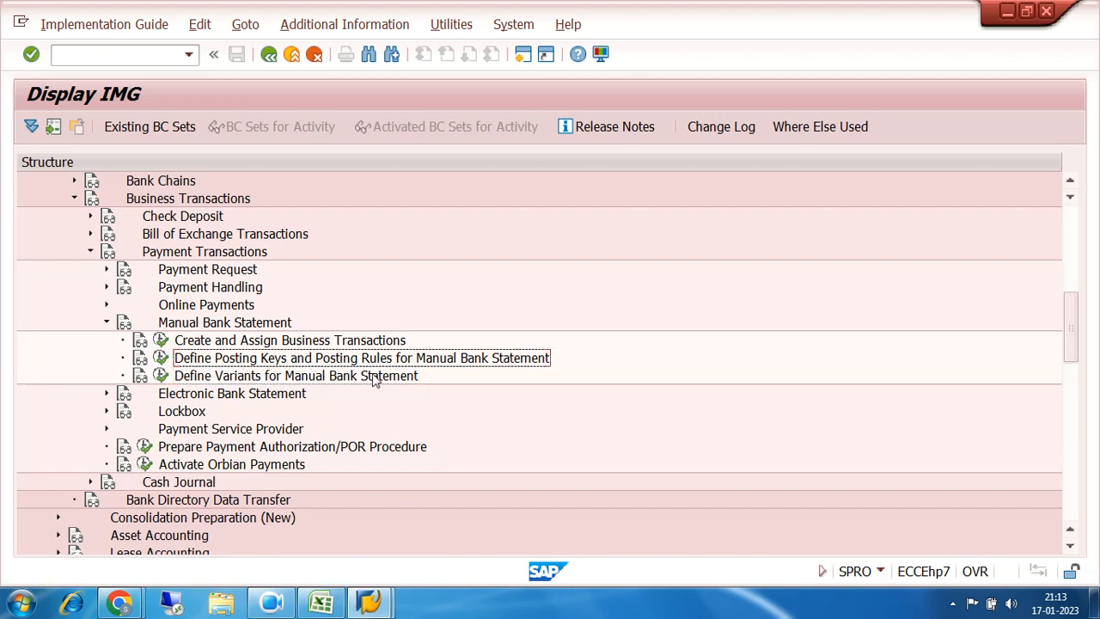
left_click(239, 344)
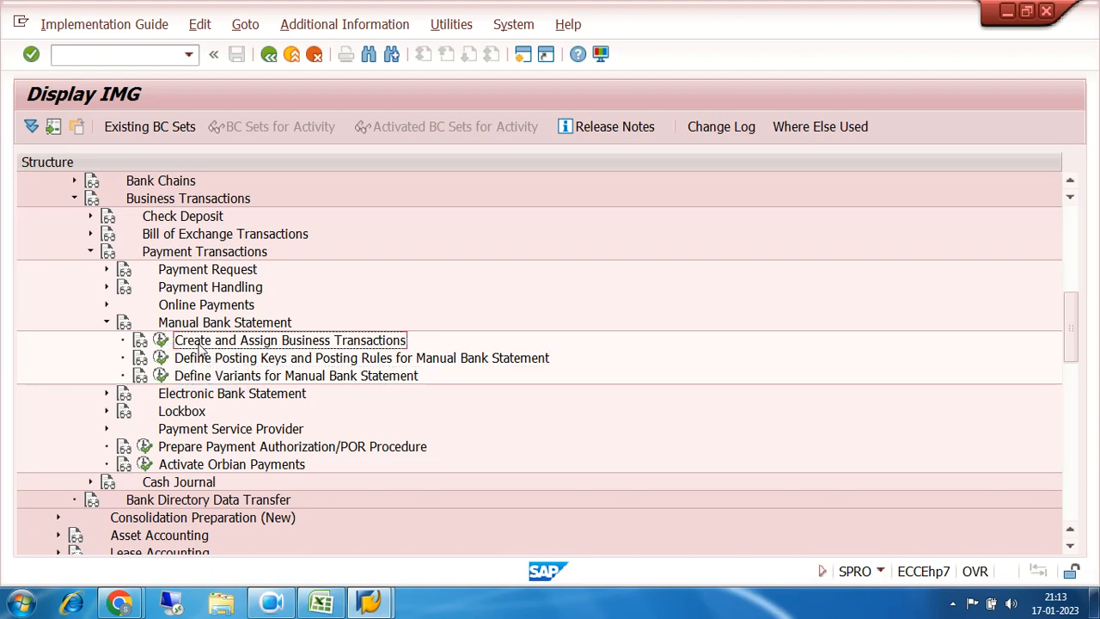
left_click(160, 343)
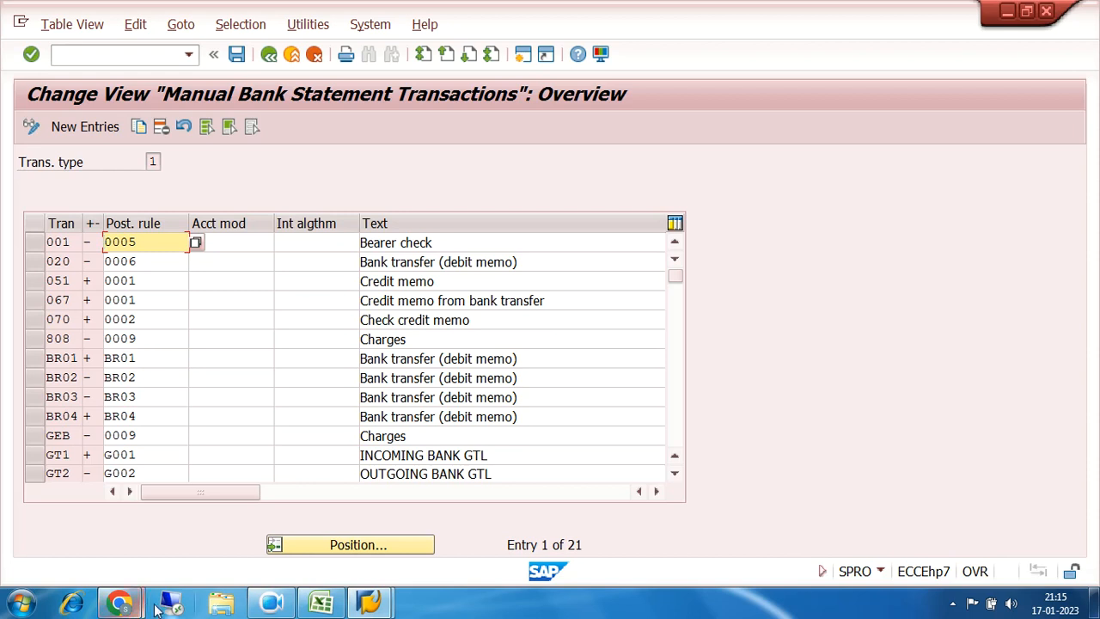
Step: Switch over to the video call window from the taskbar
left_click(126, 605)
left_click(122, 521)
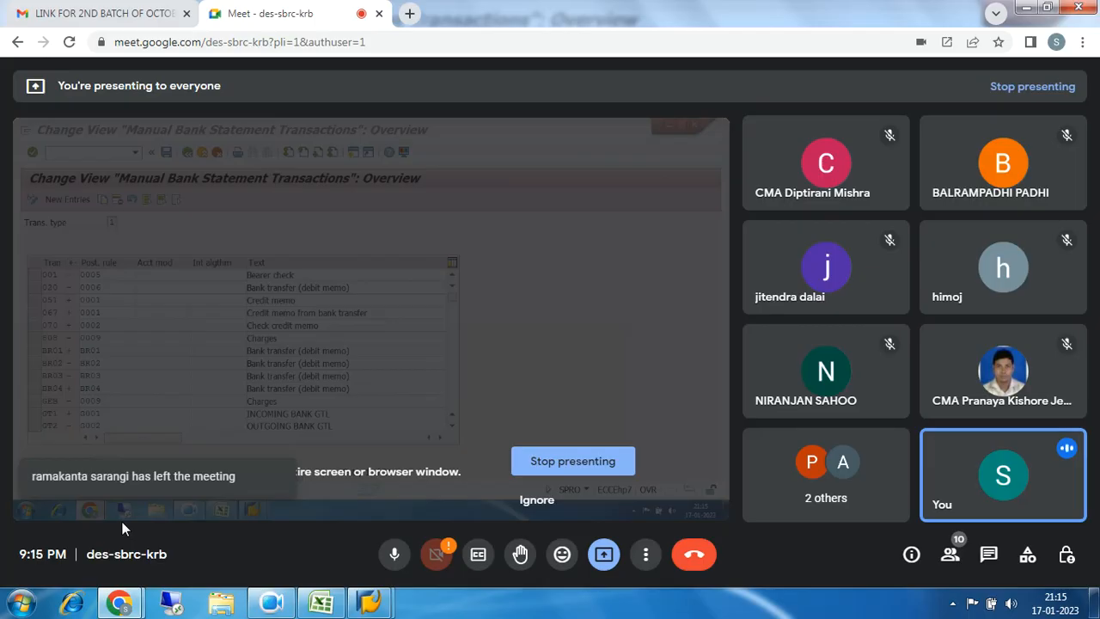
left_click(393, 557)
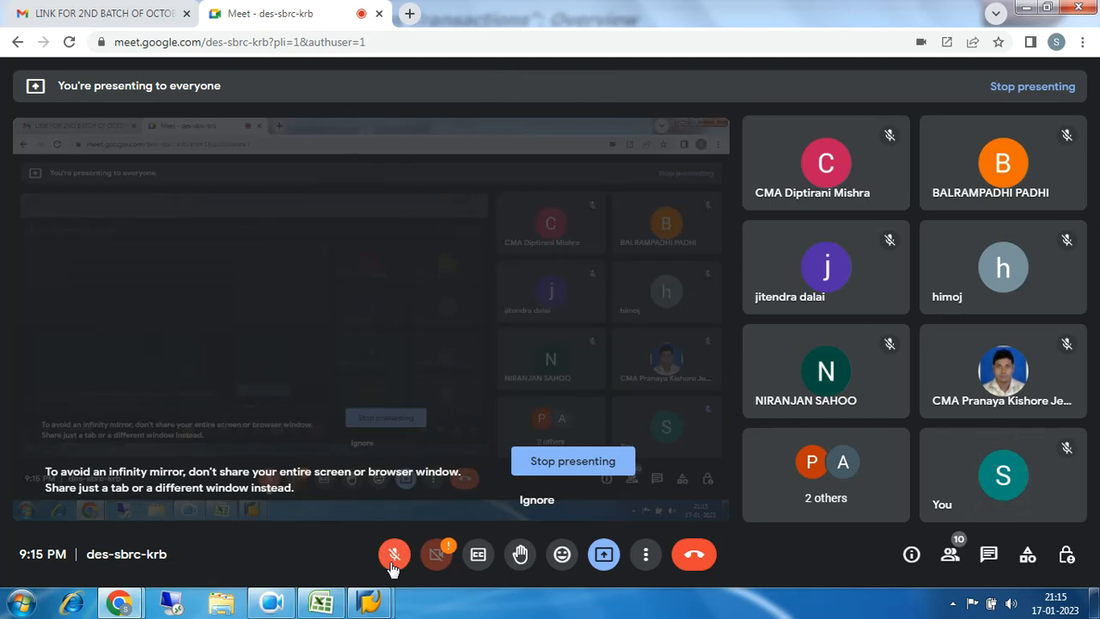
left_click(392, 554)
left_click(369, 604)
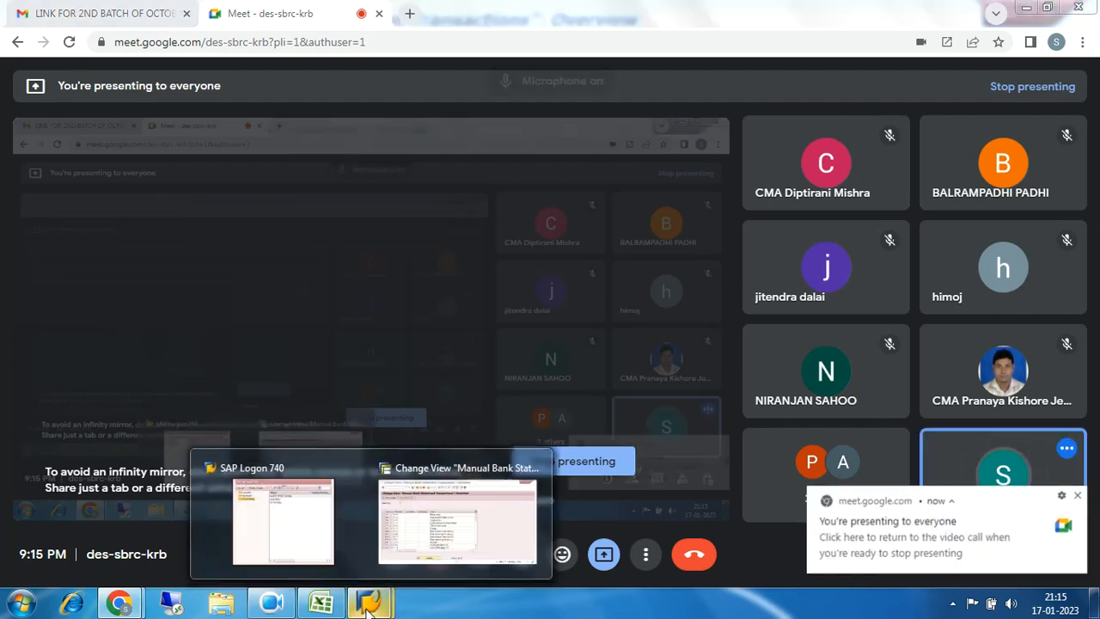
left_click(448, 526)
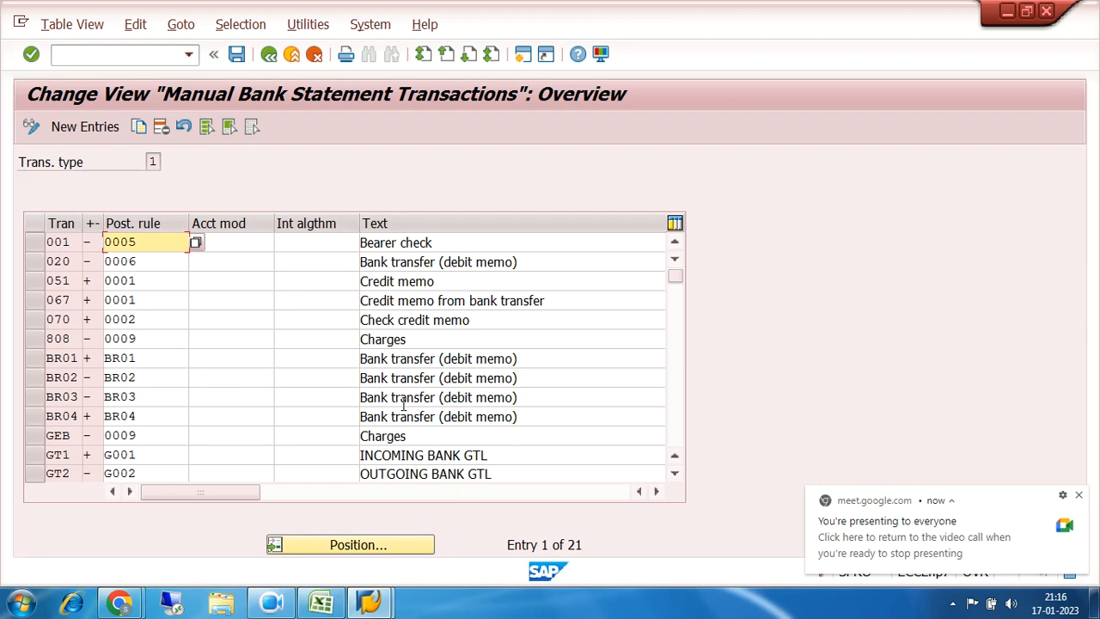
Step: Add new transaction 72IN with sign + and text '7200 INCOMING'
left_click(85, 129)
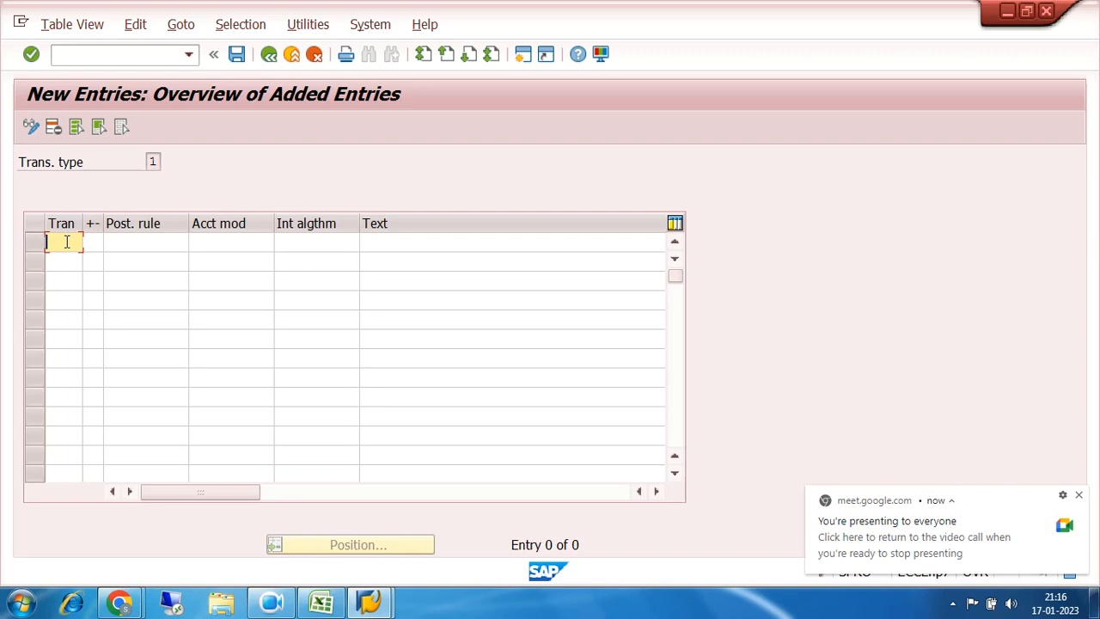
type("7")
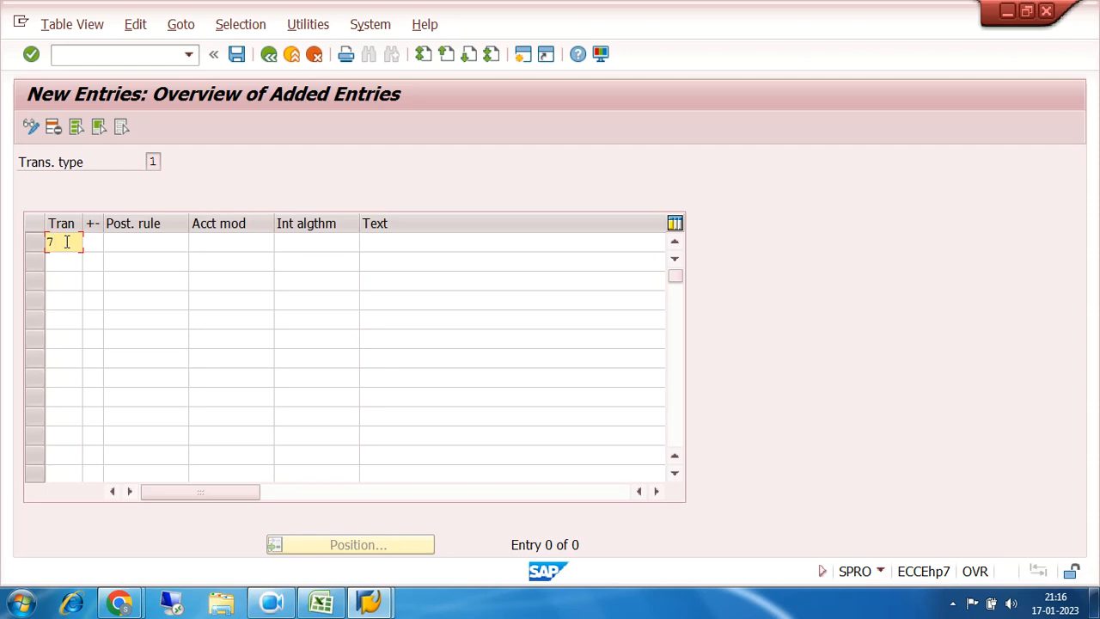
type("i")
key("BackSpace")
type("IN")
key("BackSpace")
key("BackSpace")
type("2IN")
left_click(92, 243)
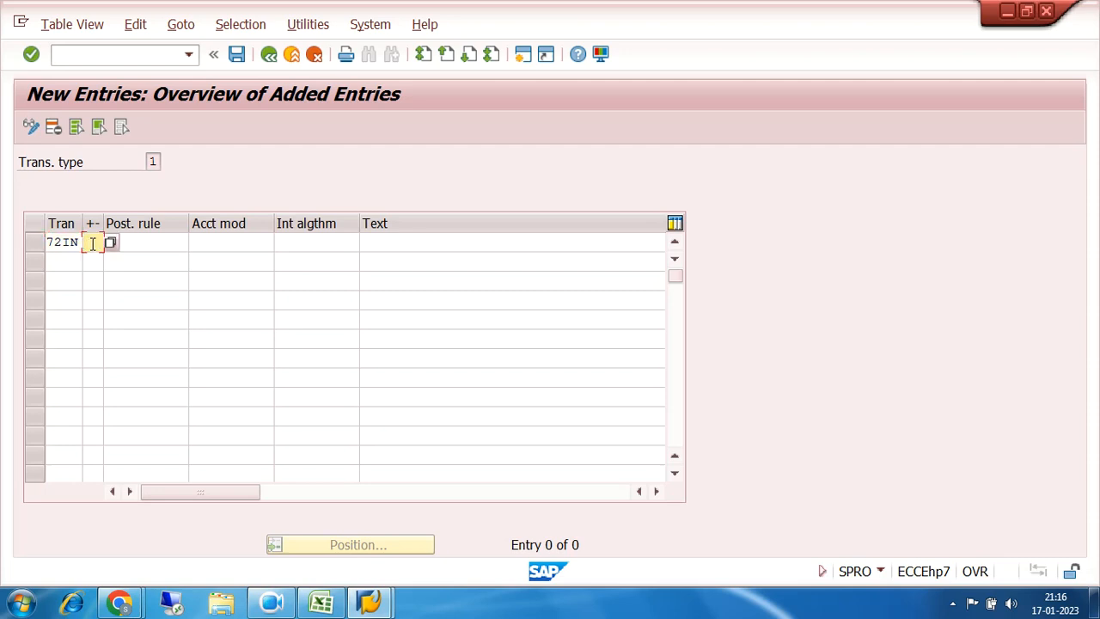
type("+")
left_click(370, 243)
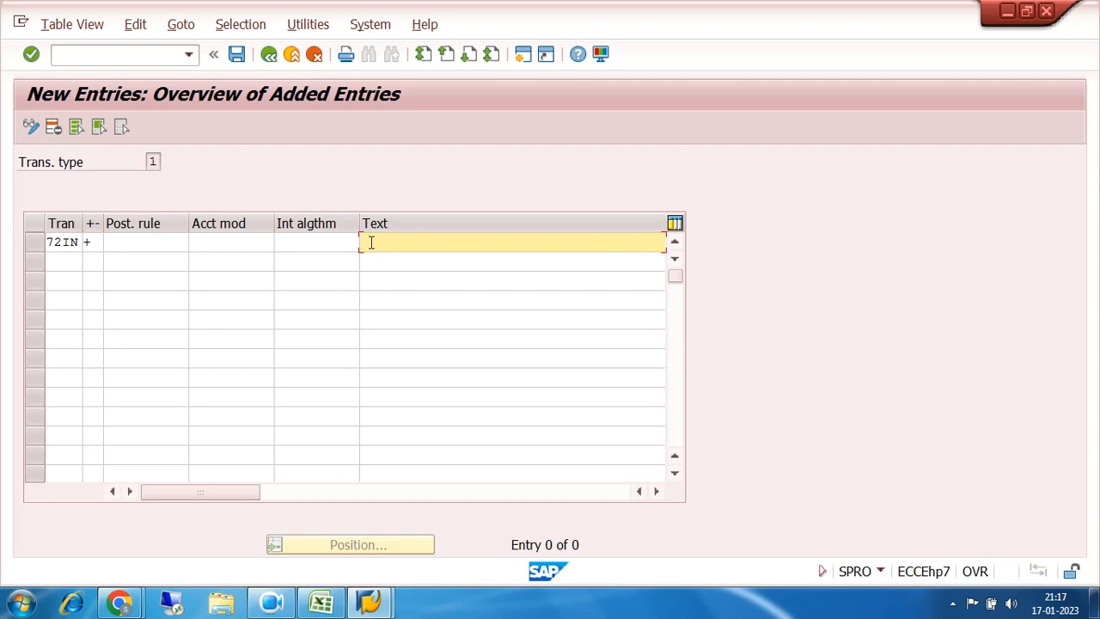
type("7200 INCOMING")
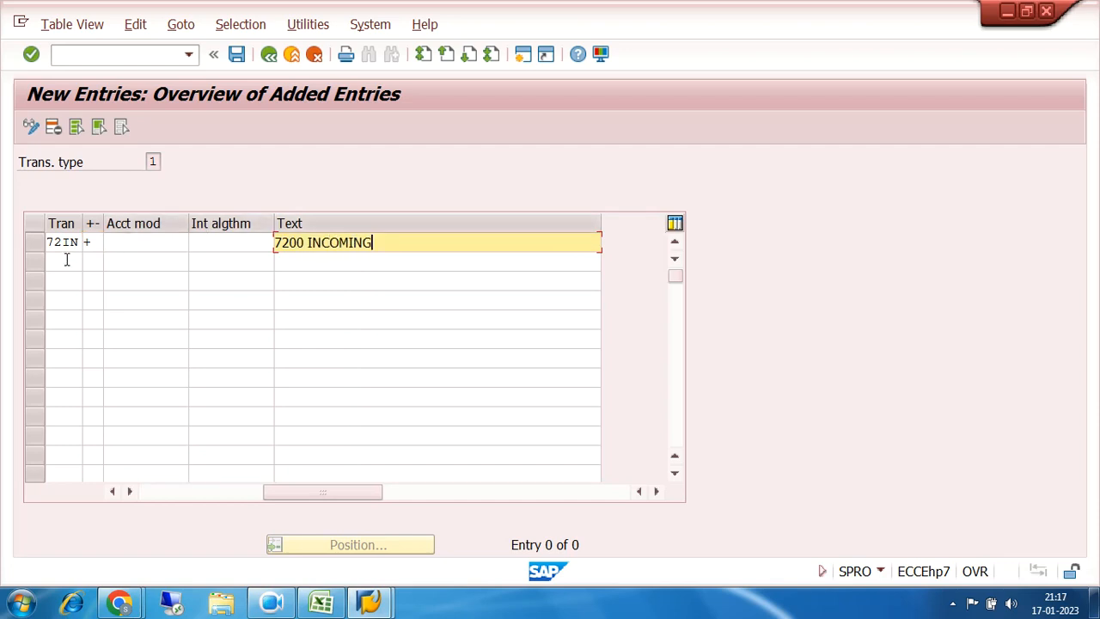
Step: Add transaction 72OU with sign − and text '7200 OUTGOING', then save
left_click(66, 259)
type("7")
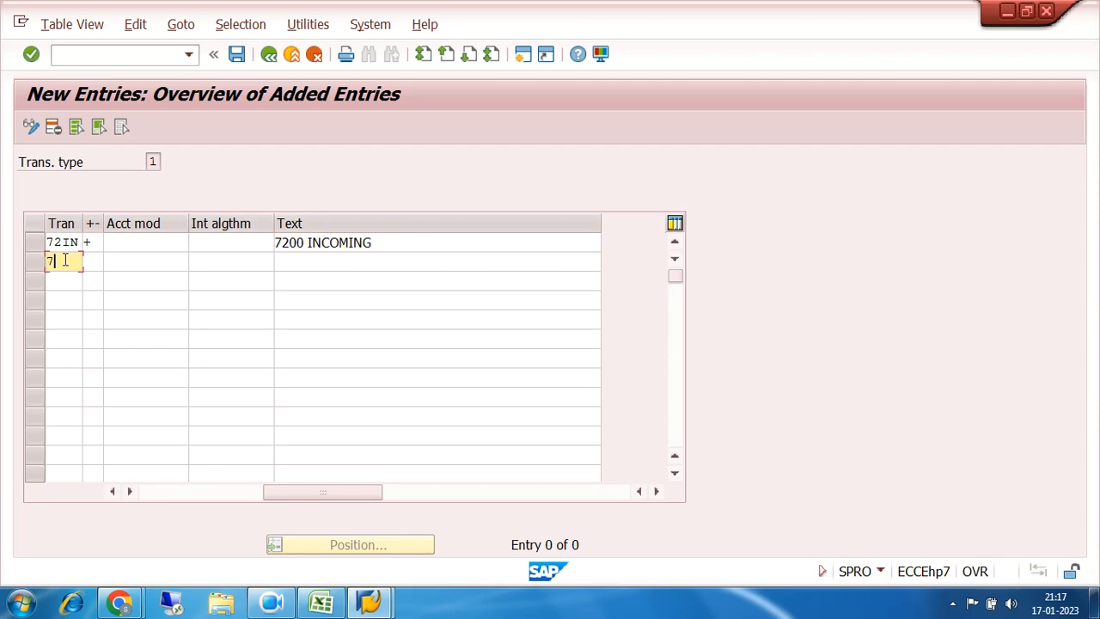
type("2OT")
key("BackSpace")
type("U")
left_click(88, 263)
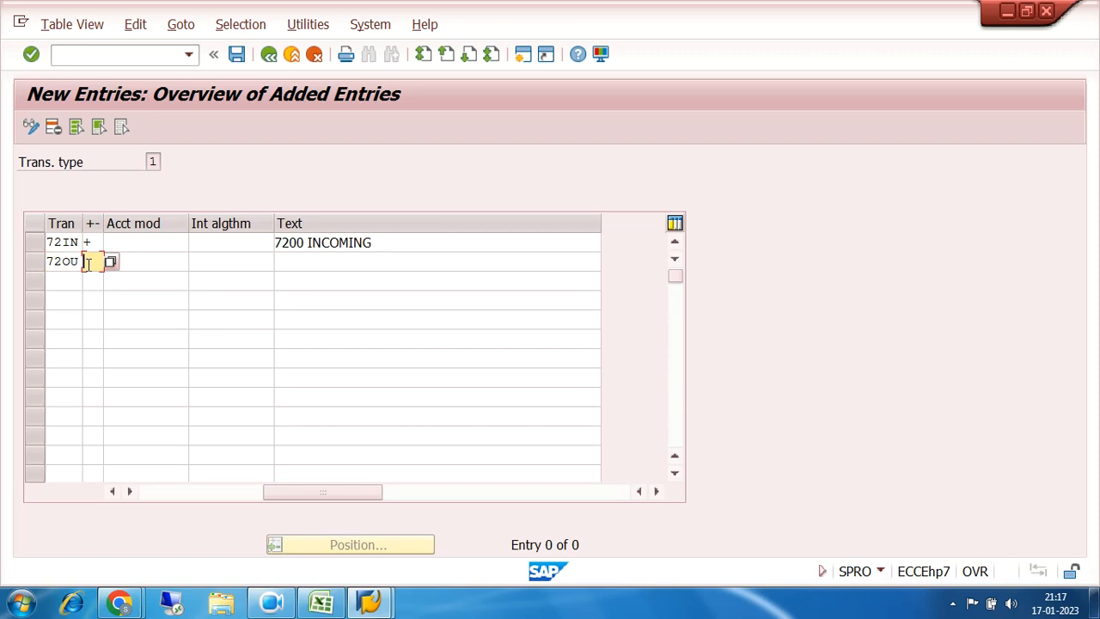
type("-")
left_click(303, 262)
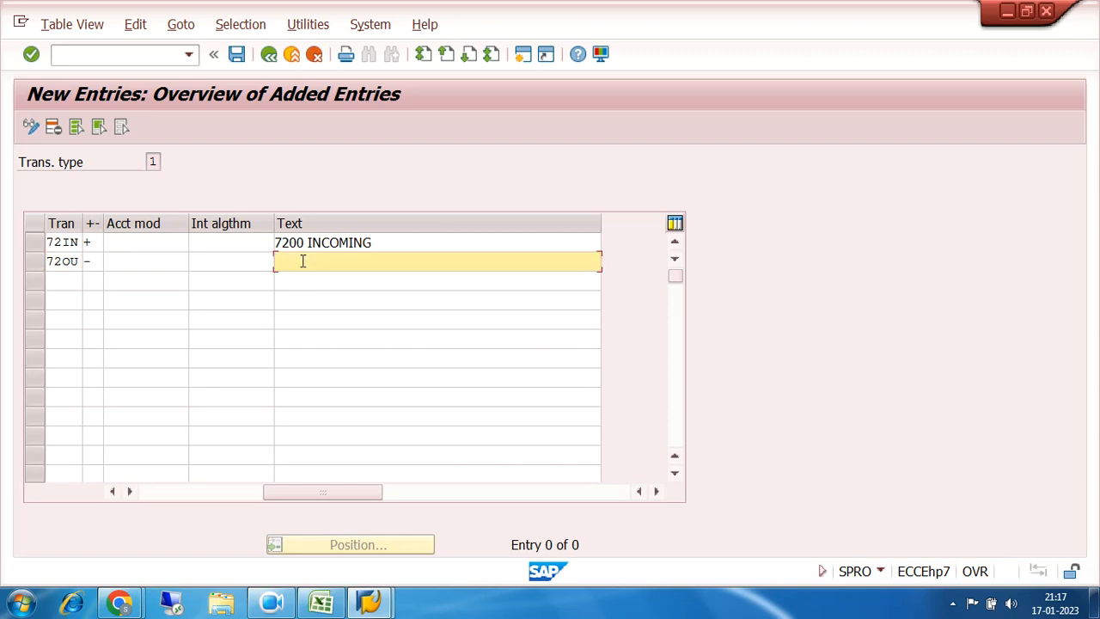
type("7200 OUTGOING")
left_click(152, 494)
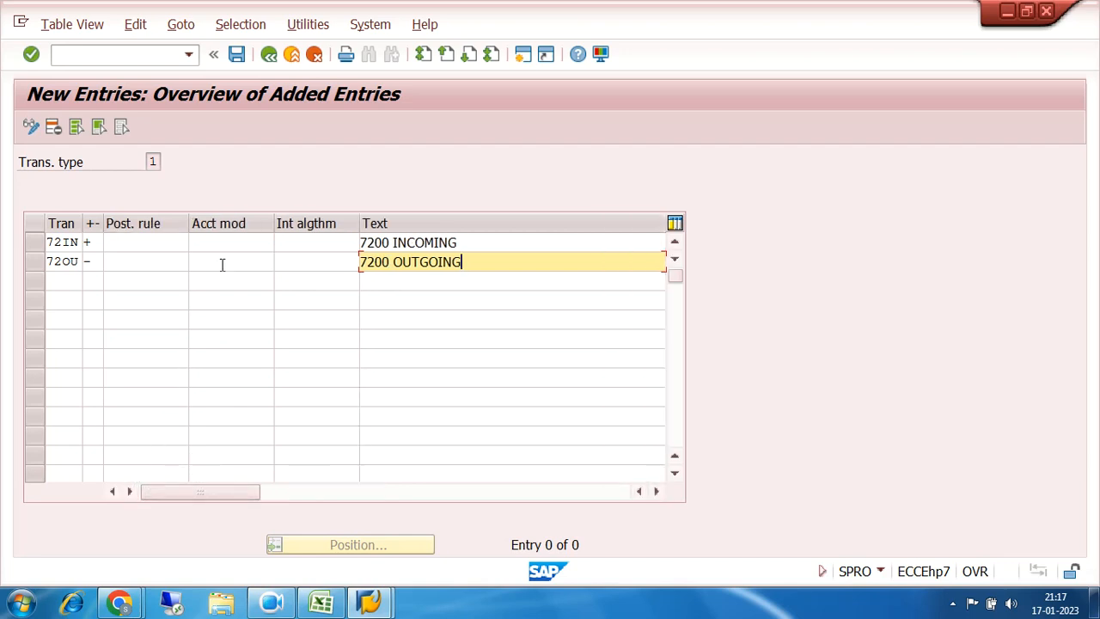
left_click(237, 54)
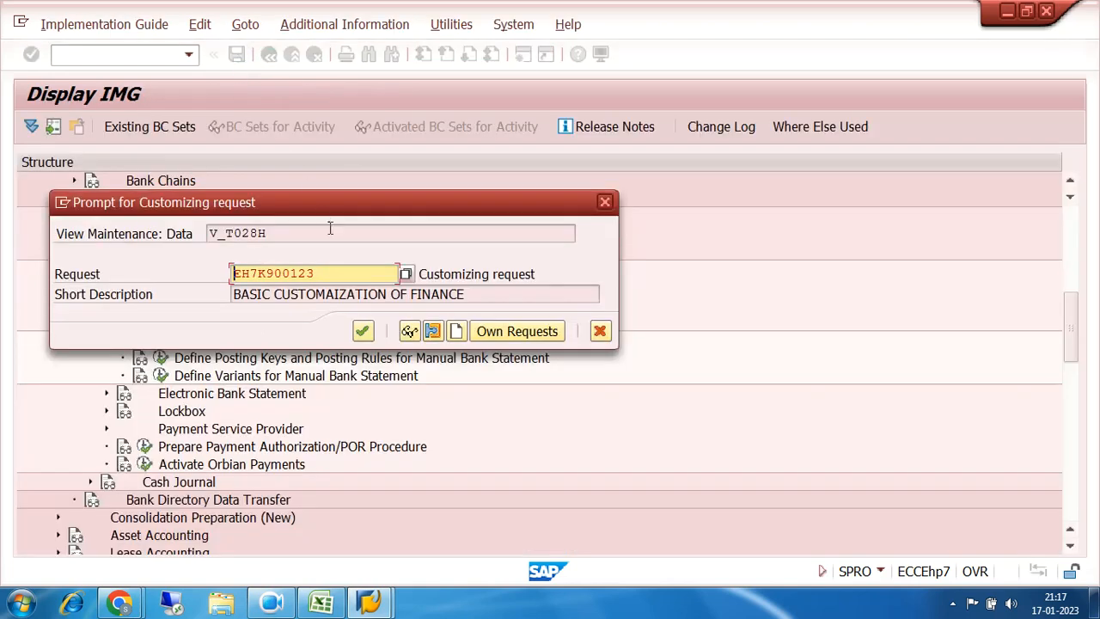
Step: Accept the basic finance customization request in the prompt to complete the save
left_click(362, 331)
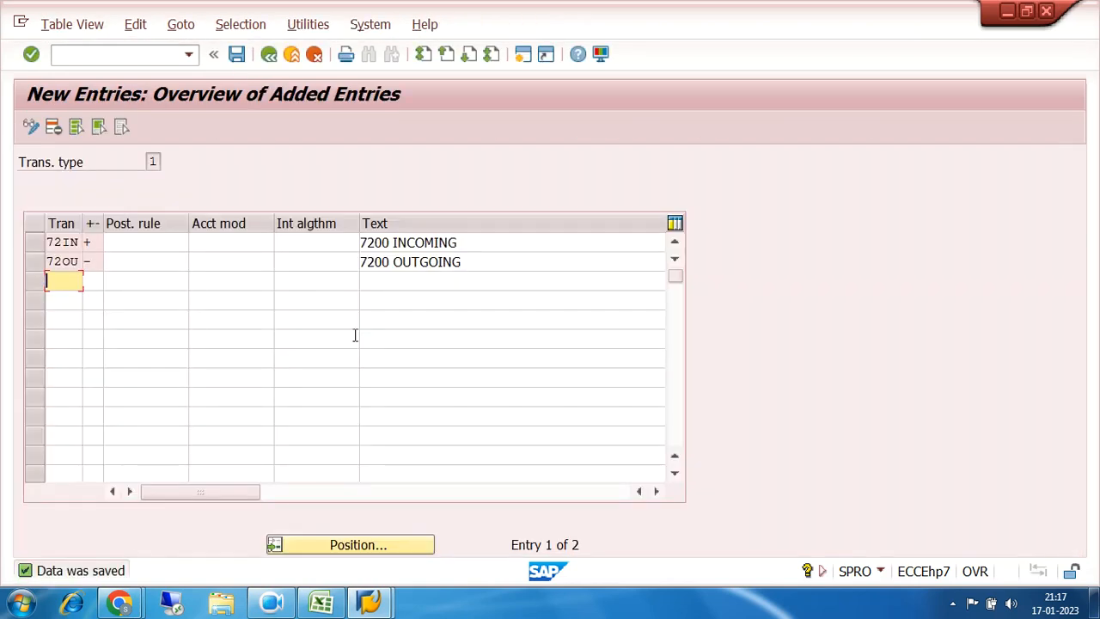
left_click(143, 241)
left_click(145, 262)
left_click(145, 242)
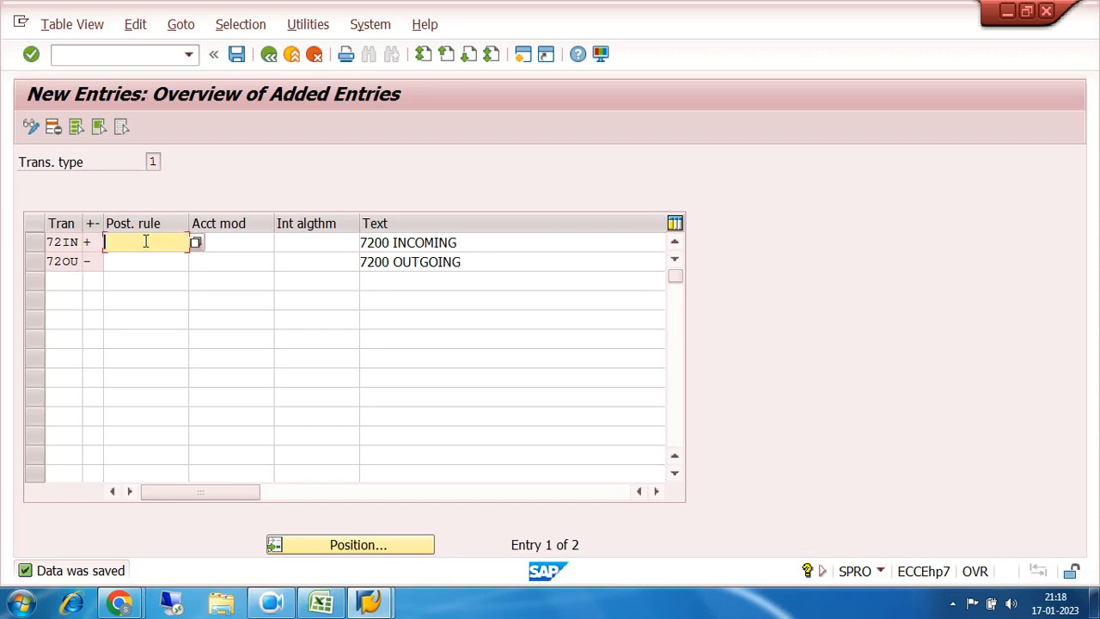
left_click(148, 262)
left_click(150, 243)
left_click(151, 261)
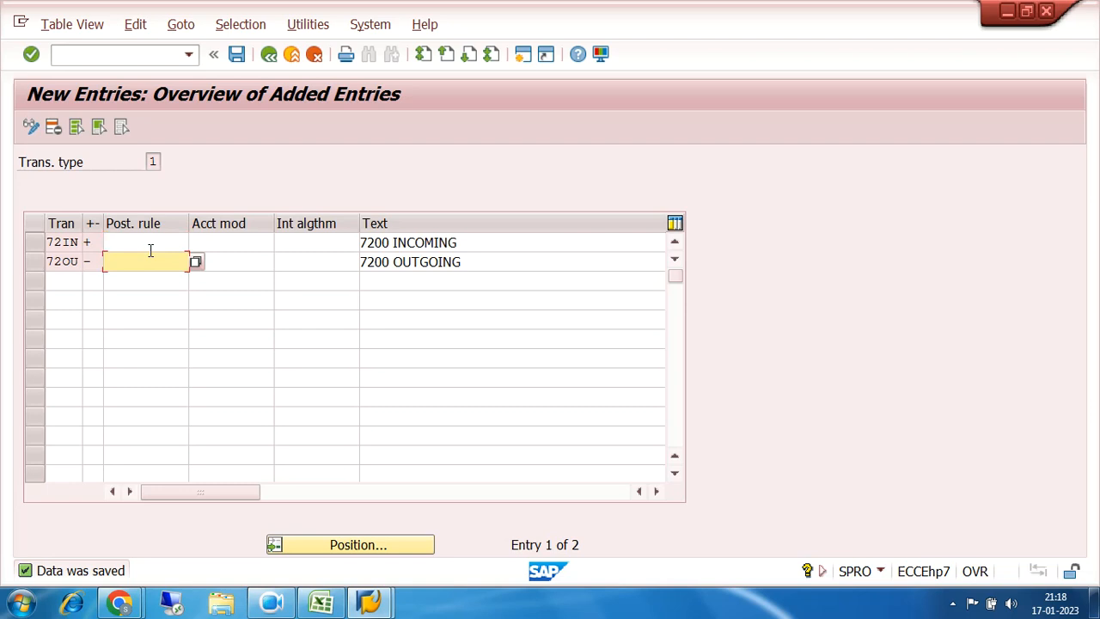
left_click(150, 241)
left_click(151, 260)
Step: Go back to the IMG tree and rerun Create and Assign Business Transactions
left_click(270, 54)
left_click(269, 55)
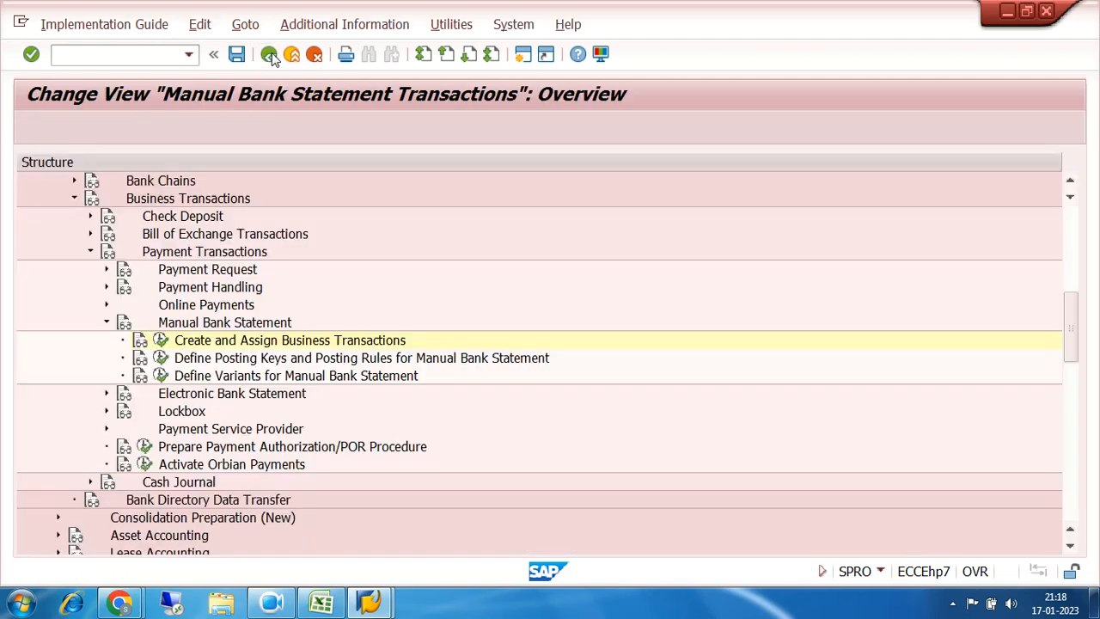
left_click(219, 361)
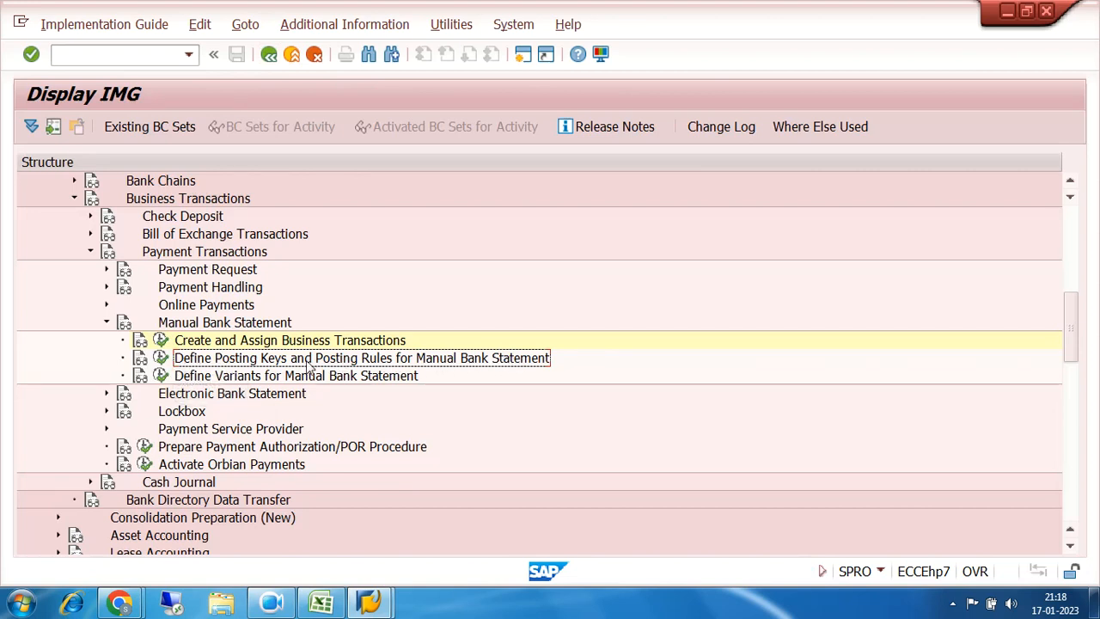
left_click(161, 341)
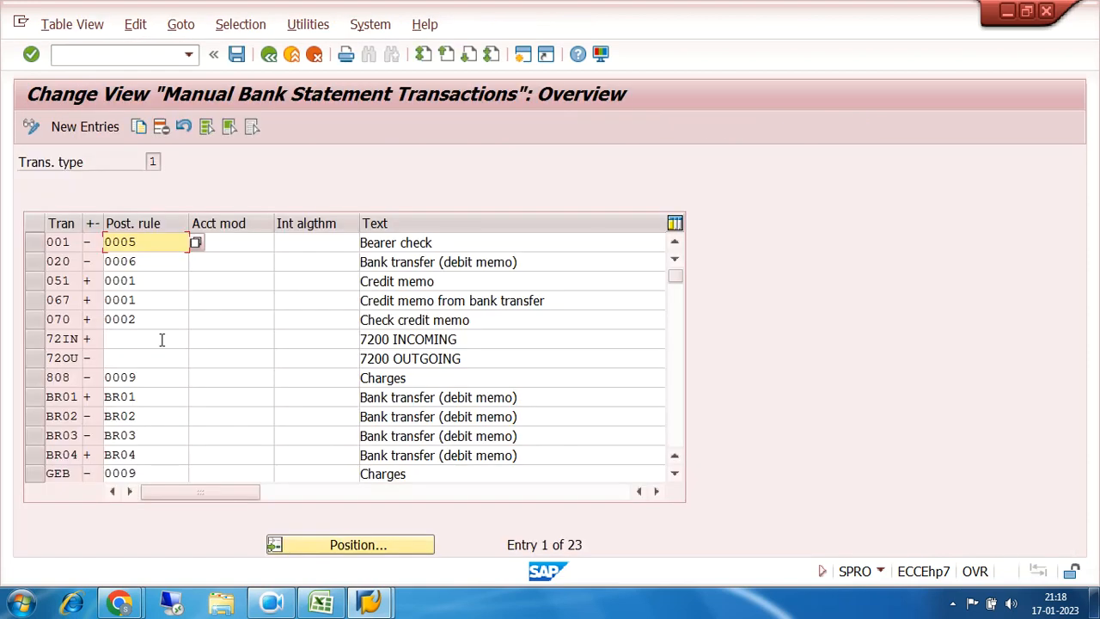
Step: Mark the 72IN and 72OU rows and confirm both have no posting rule
left_click(128, 338)
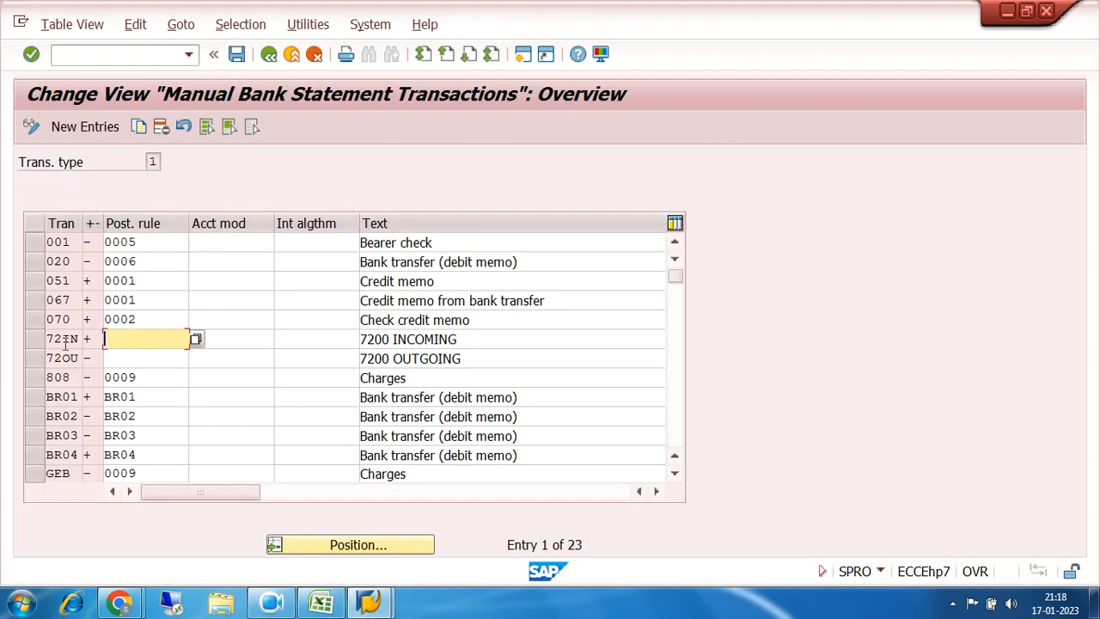
left_click(34, 343)
left_click(34, 357)
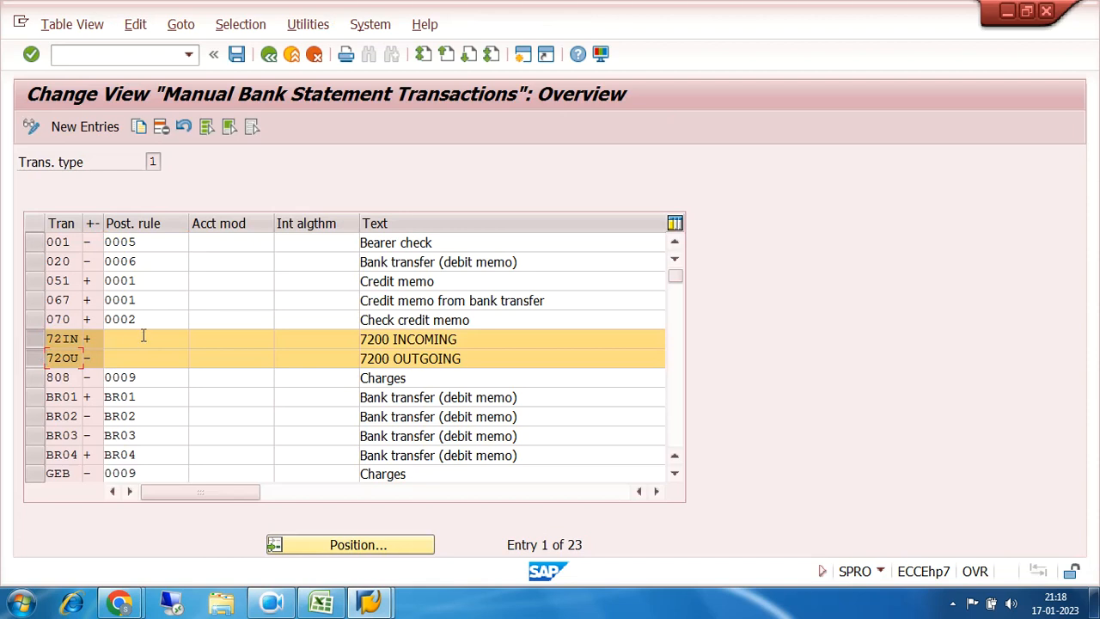
left_click(142, 339)
left_click(141, 356)
left_click(141, 338)
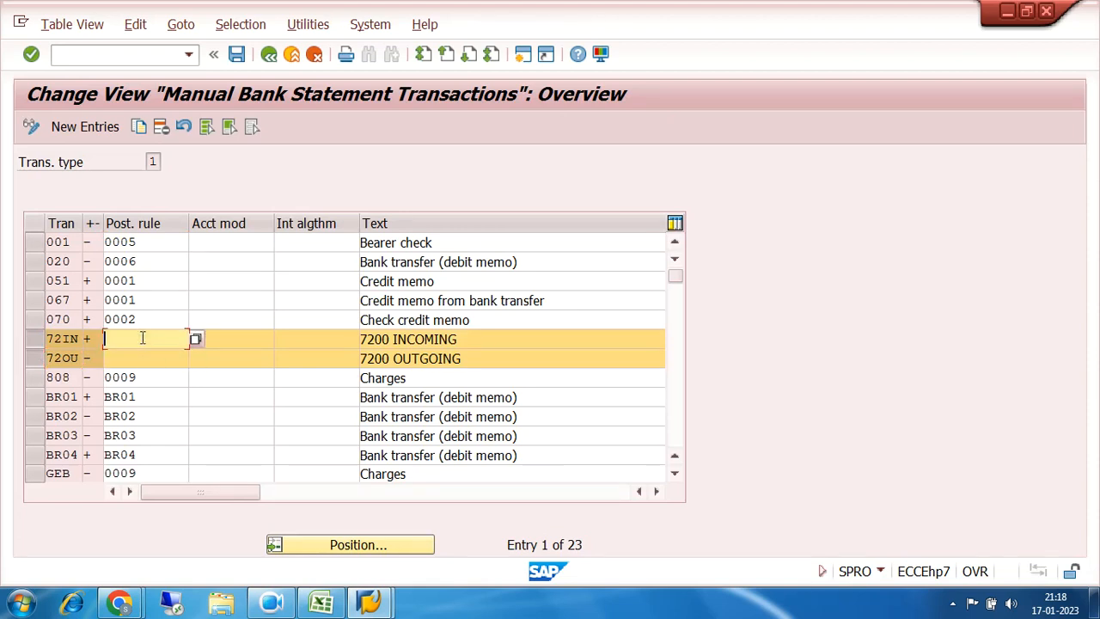
left_click(149, 358)
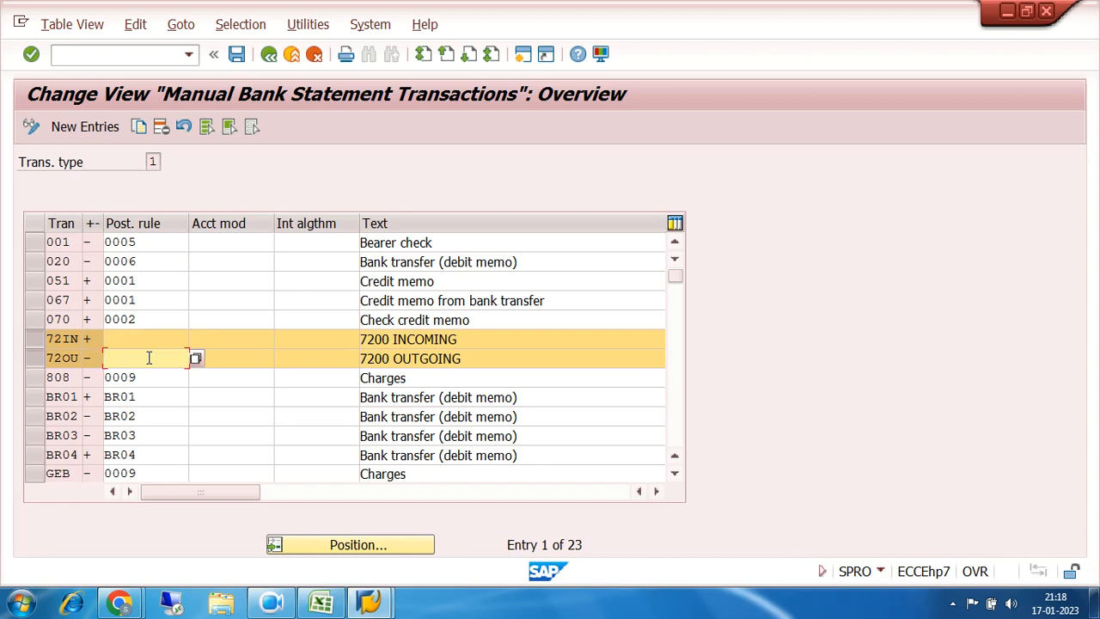
left_click(144, 339)
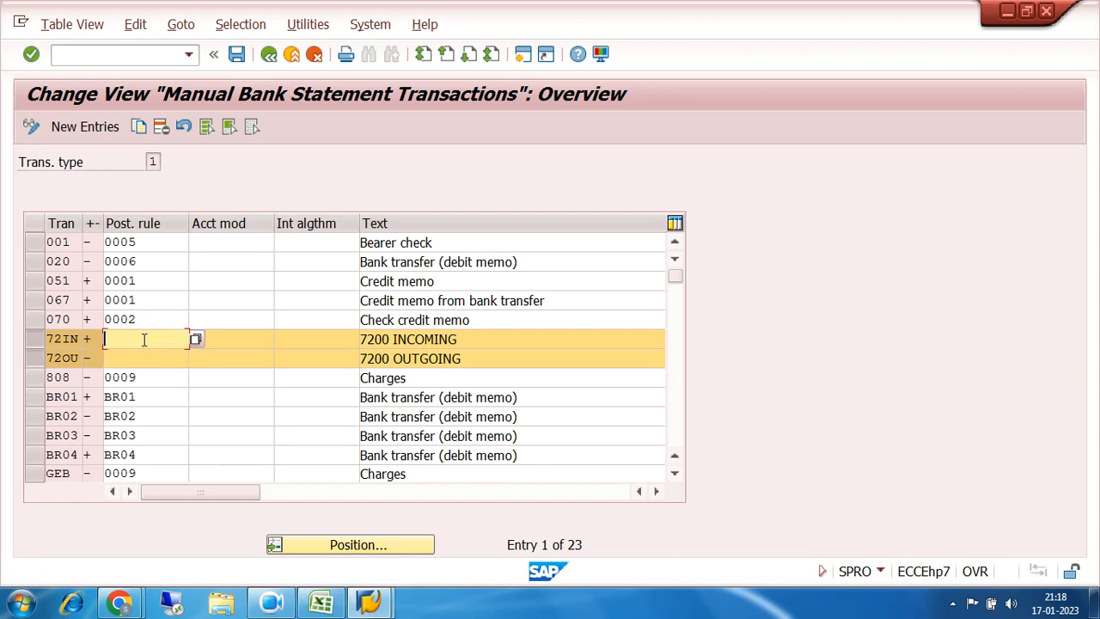
left_click(140, 356)
left_click(140, 342)
left_click(141, 358)
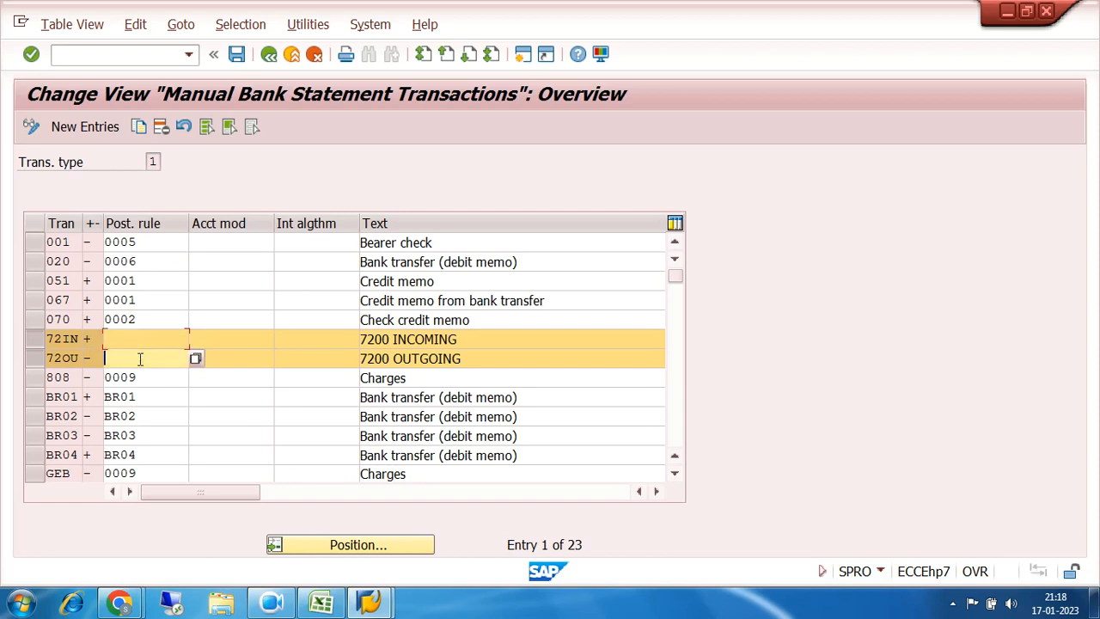
left_click(36, 342)
left_click(36, 359)
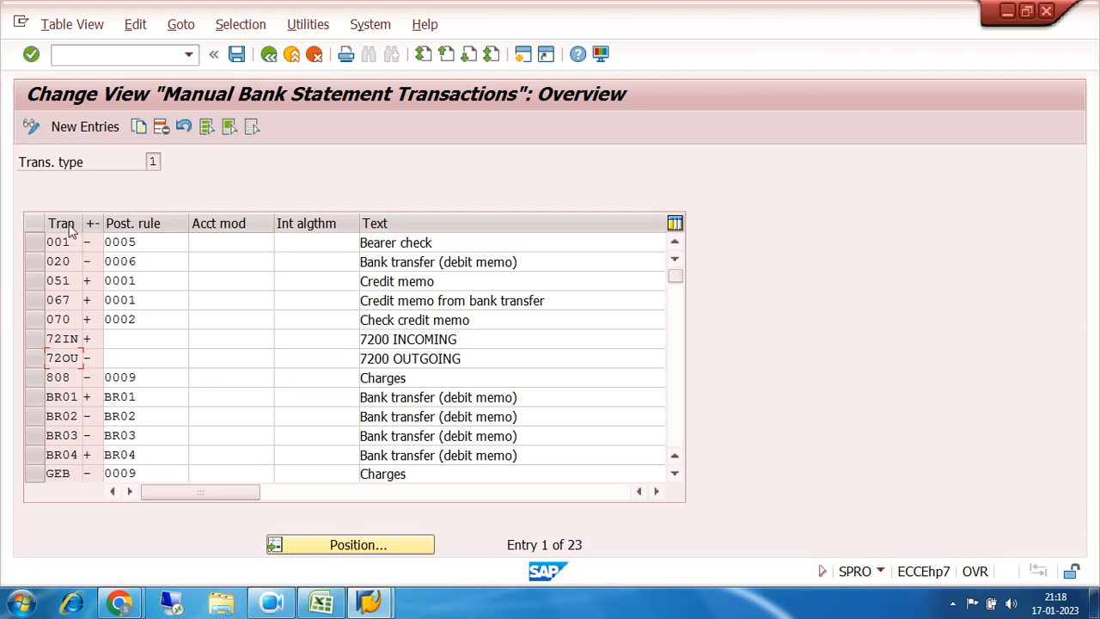
Step: Check the 72IN plus sign and 72OU minus sign, then return to the IMG tree
left_click(75, 358)
left_click(75, 339)
left_click(72, 358)
left_click(75, 337)
left_click(74, 359)
left_click(91, 338)
left_click(91, 359)
left_click(269, 57)
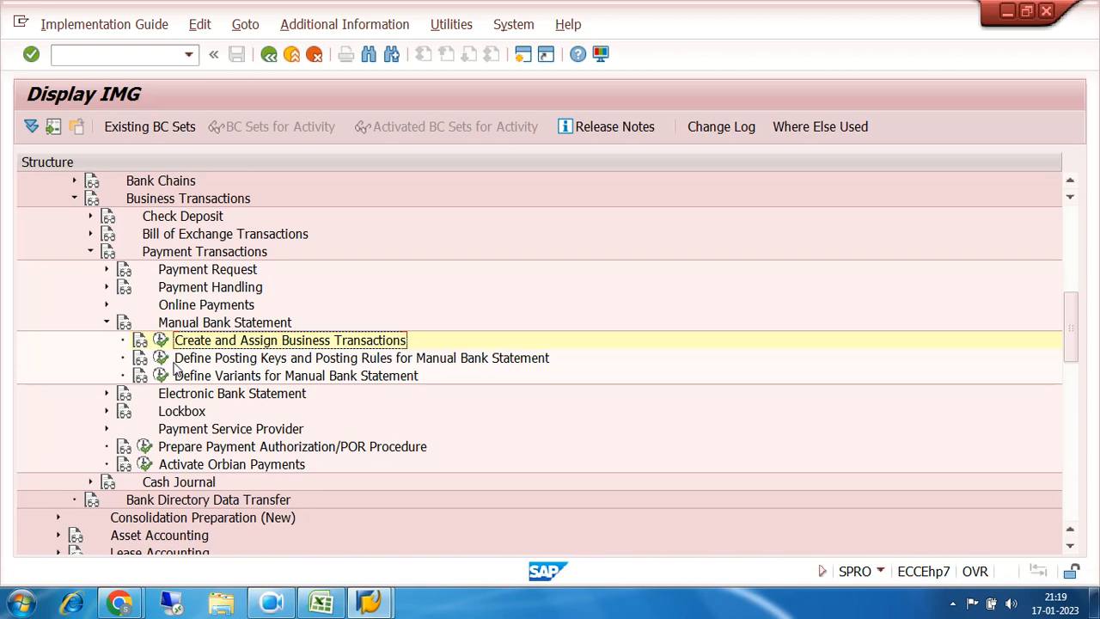
Step: Launch Define Posting Keys and Posting Rules for Manual Bank Statement from the IMG tree
left_click(198, 380)
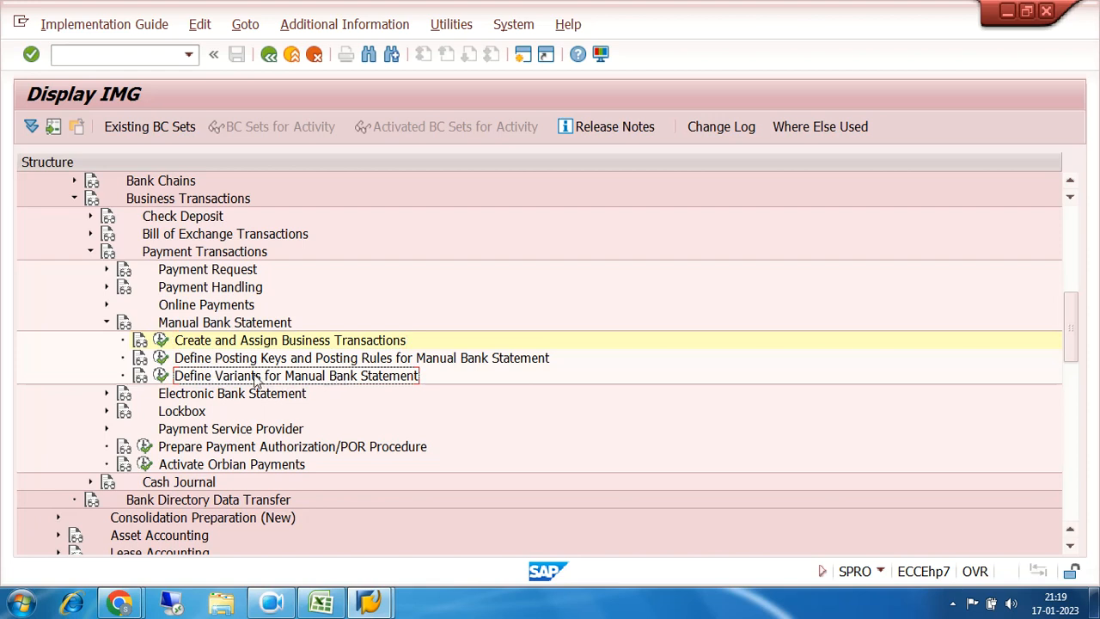
left_click(197, 346)
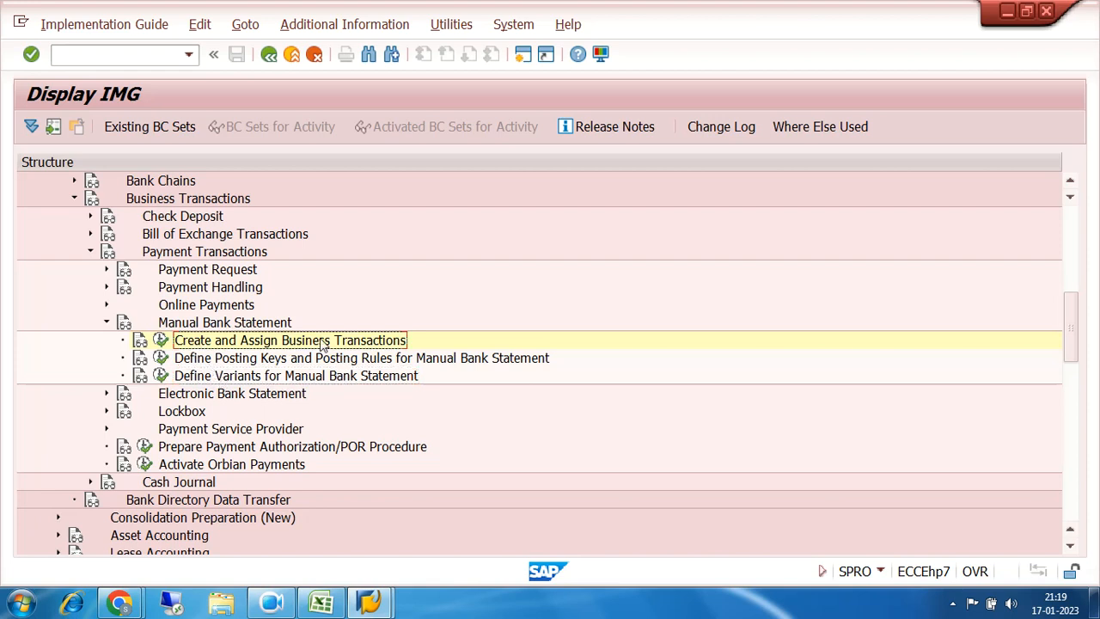
left_click(212, 359)
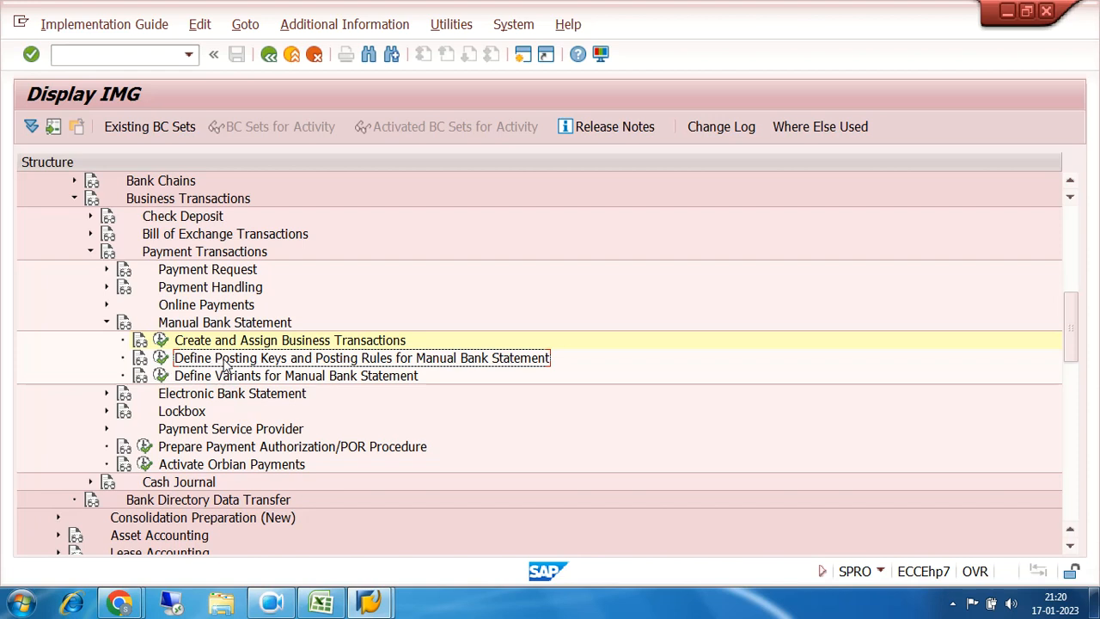
left_click(160, 359)
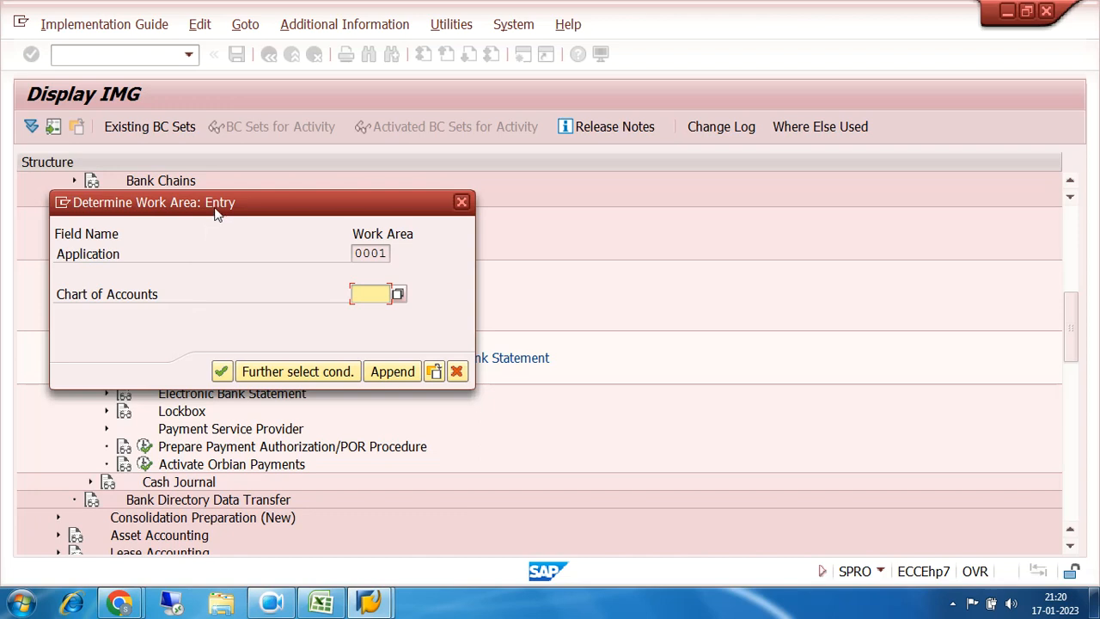
left_click_drag(216, 209, 526, 175)
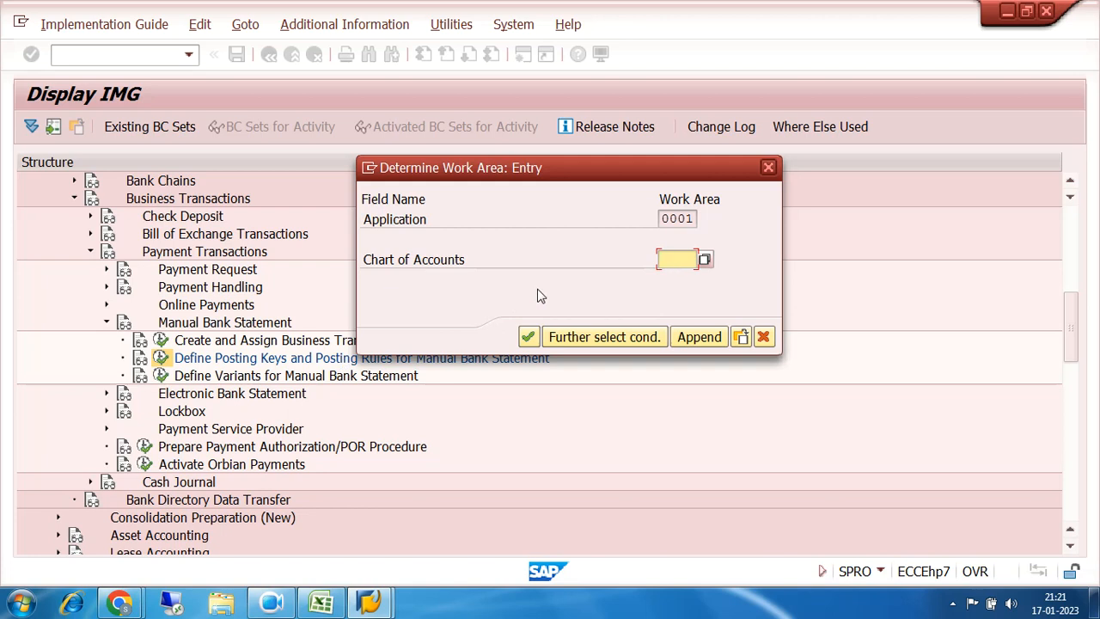
Step: Enter chart of accounts 7200 to list its 158 account symbols
type("7200")
key("Return")
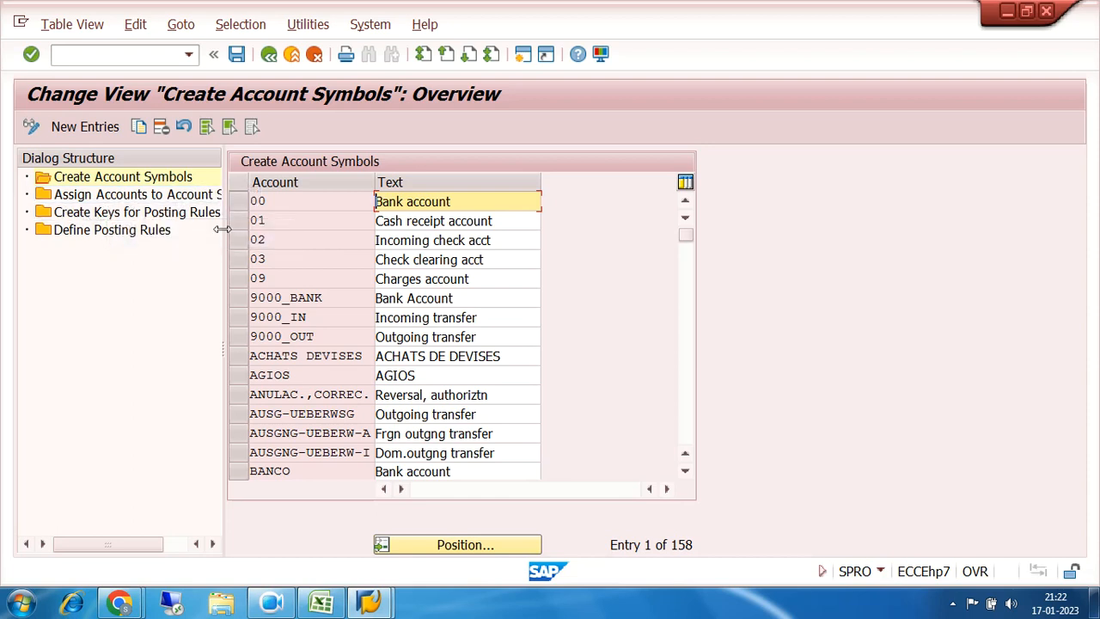
left_click_drag(223, 241, 275, 241)
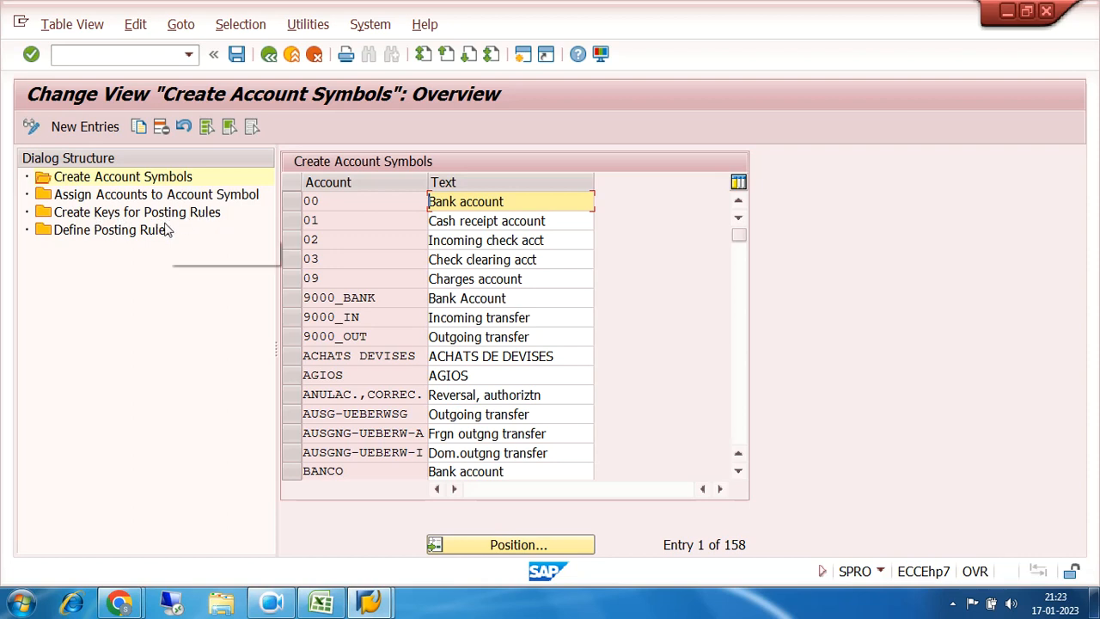
left_click(96, 231)
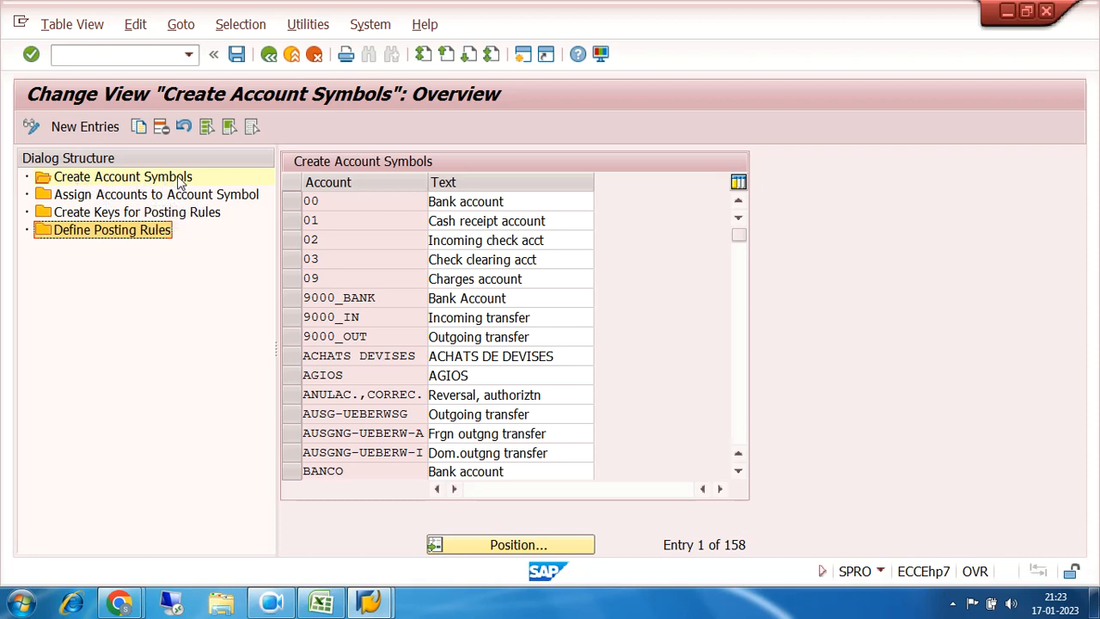
left_click_drag(756, 547, 651, 555)
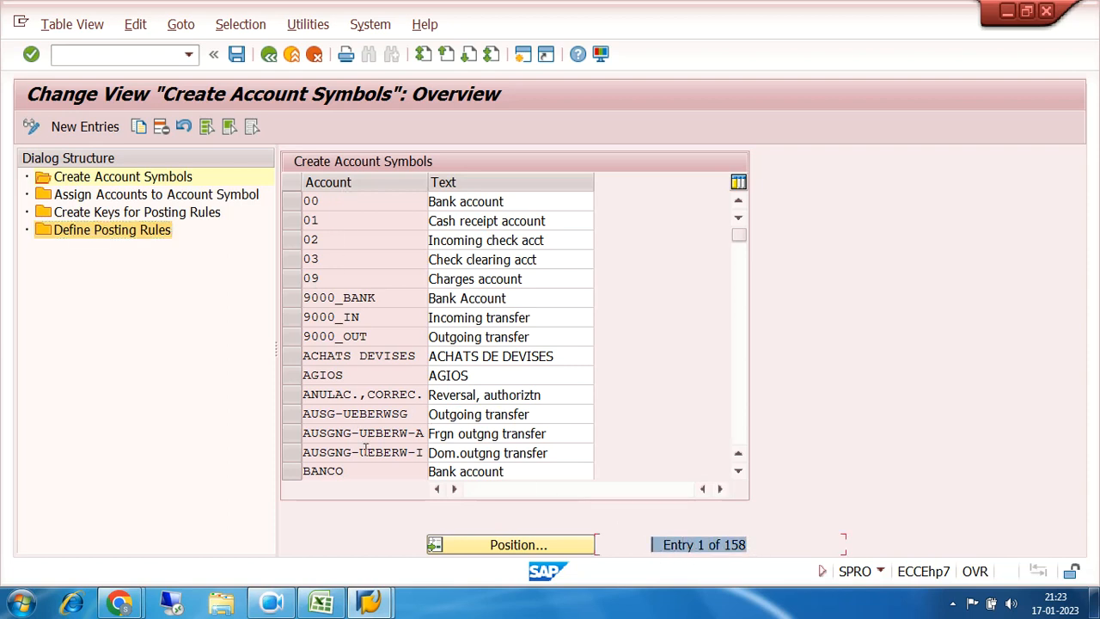
Step: Add new account symbol 72MAIN with the text 7200 MAIN BANK
left_click(86, 127)
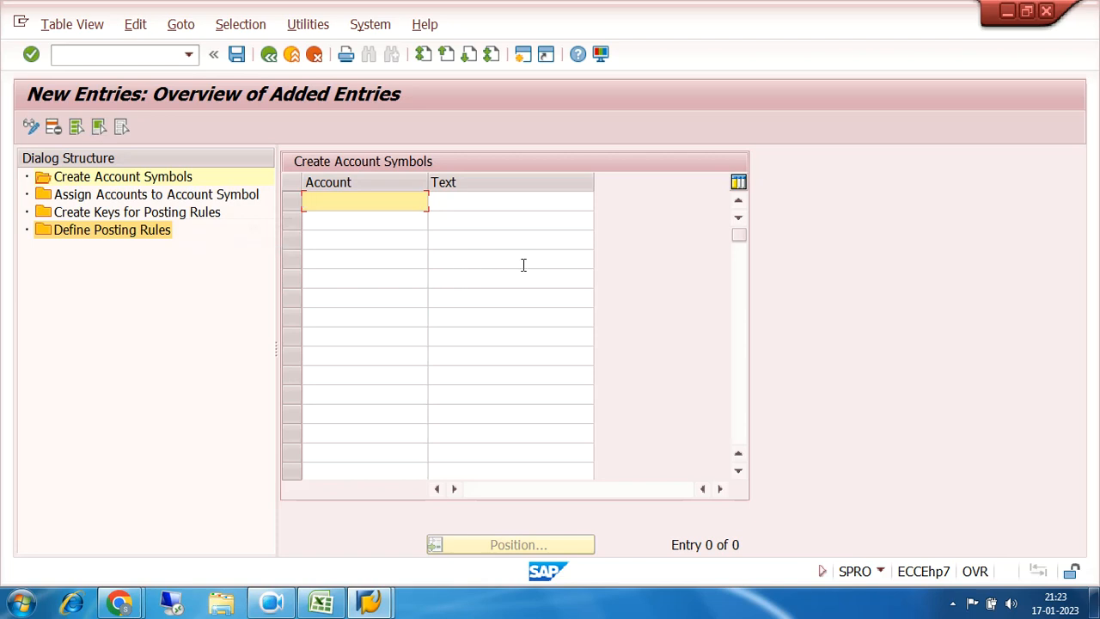
type("72MAIN")
left_click(515, 201)
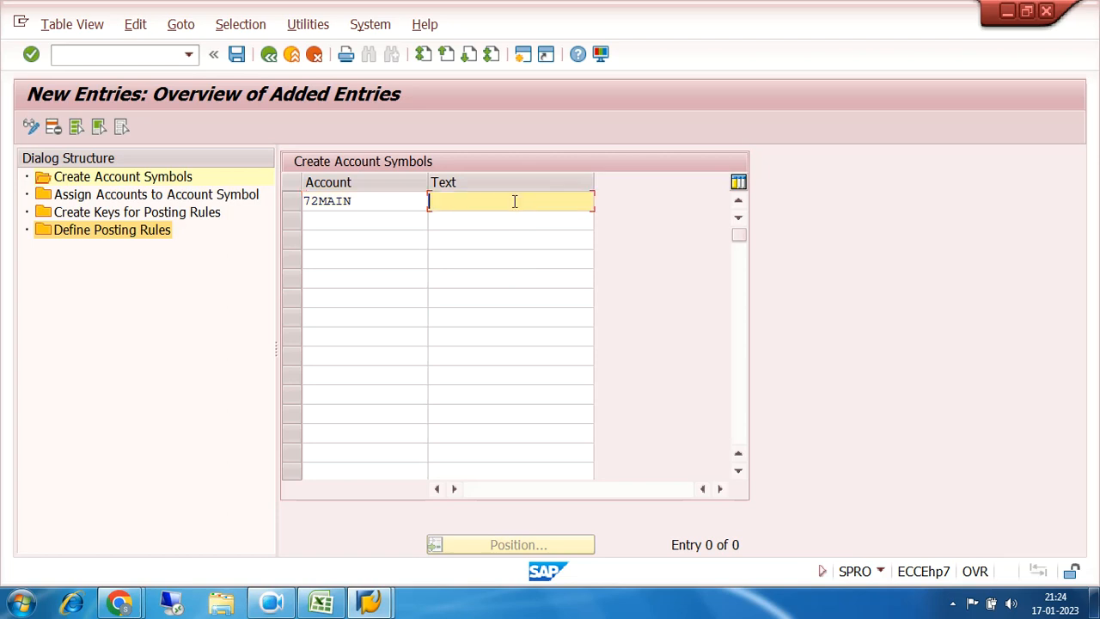
type("7200 MAIN BANK")
Step: Add account symbol 72INCM with the text 7200 INCOMING
left_click(311, 220)
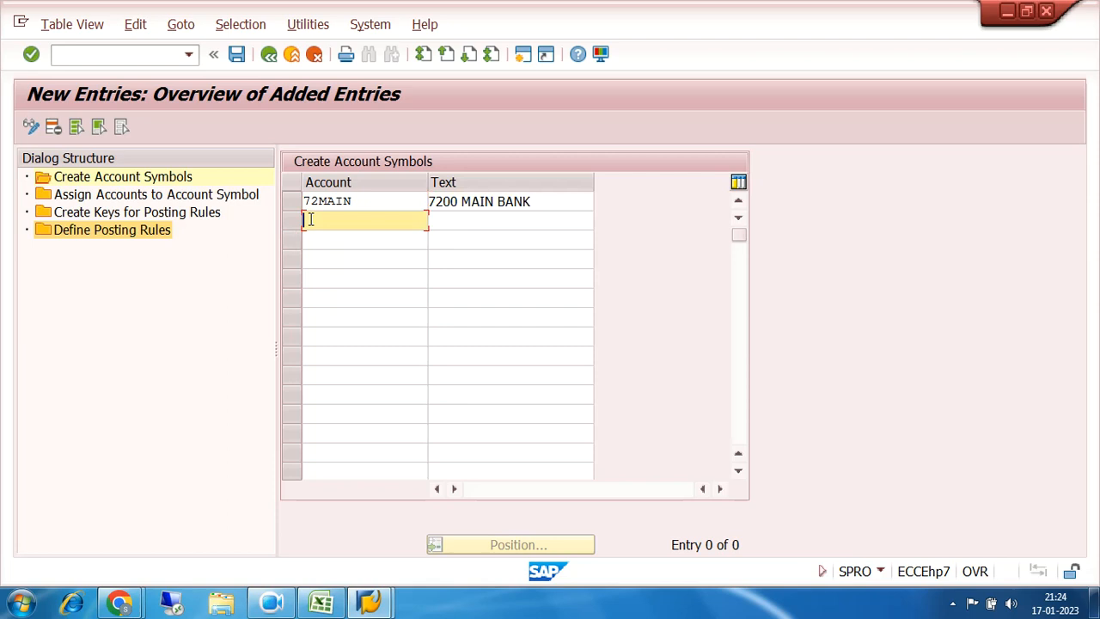
type("72")
type("INCMMM")
key("BackSpace")
key("BackSpace")
key("Tab")
type("7200")
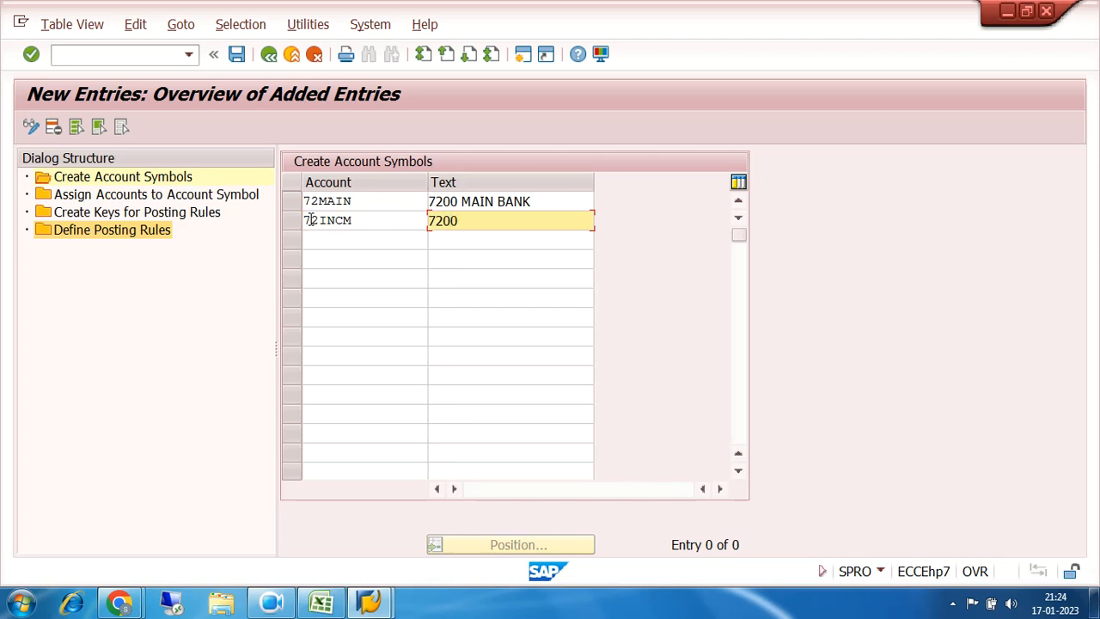
type(" INCOMING")
Step: Add the third account symbol 72OUTG with the text 7200 OUTGOING
left_click(328, 241)
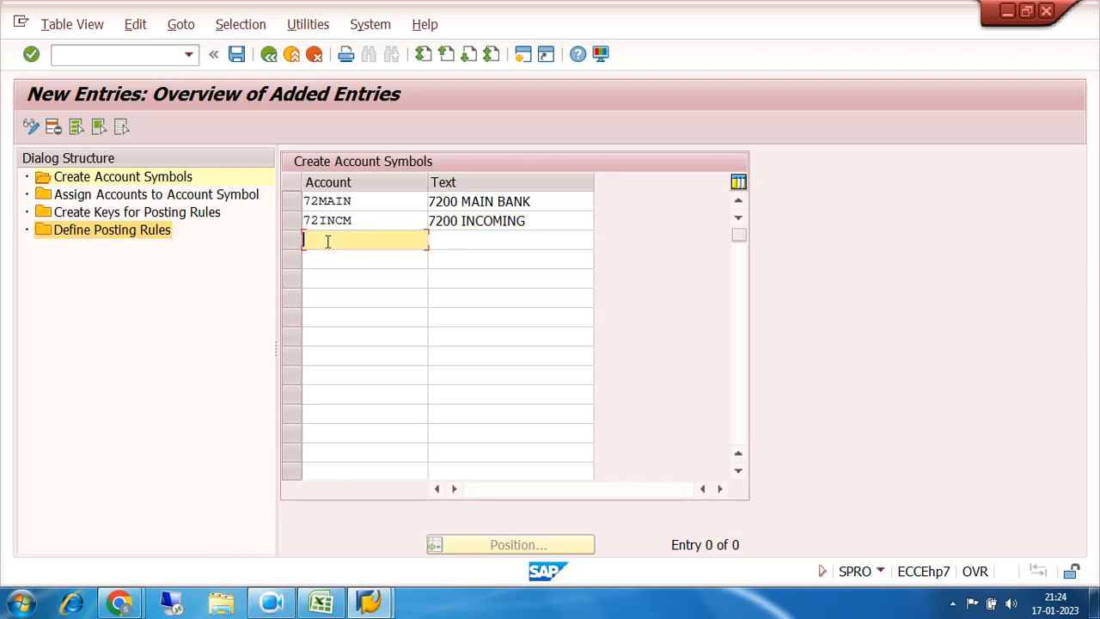
type("72")
type("C")
type("UTG")
key("Tab")
type("7200 OT")
key("BackSpace")
type("UTG")
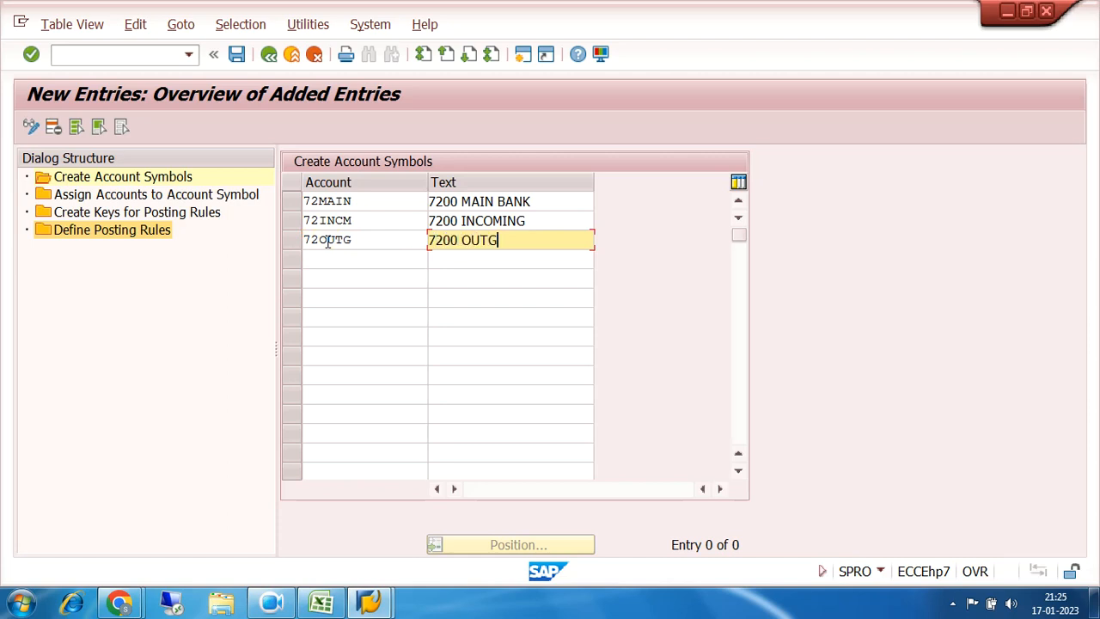
type("OING")
Step: Save the three account symbols under a customizing request and select the new rows
left_click(236, 55)
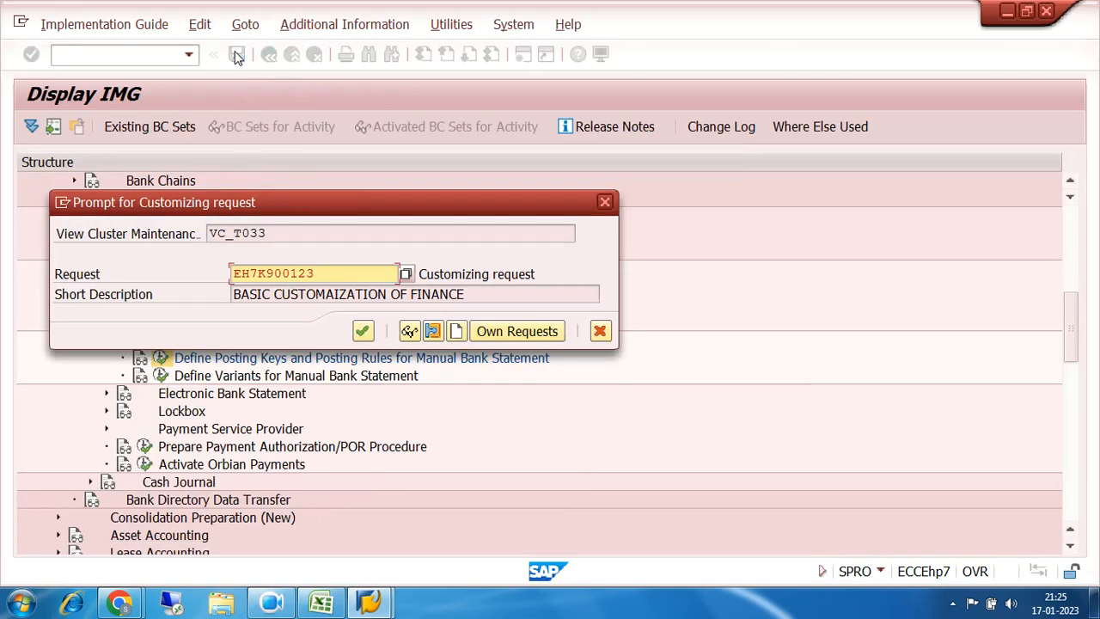
left_click(364, 331)
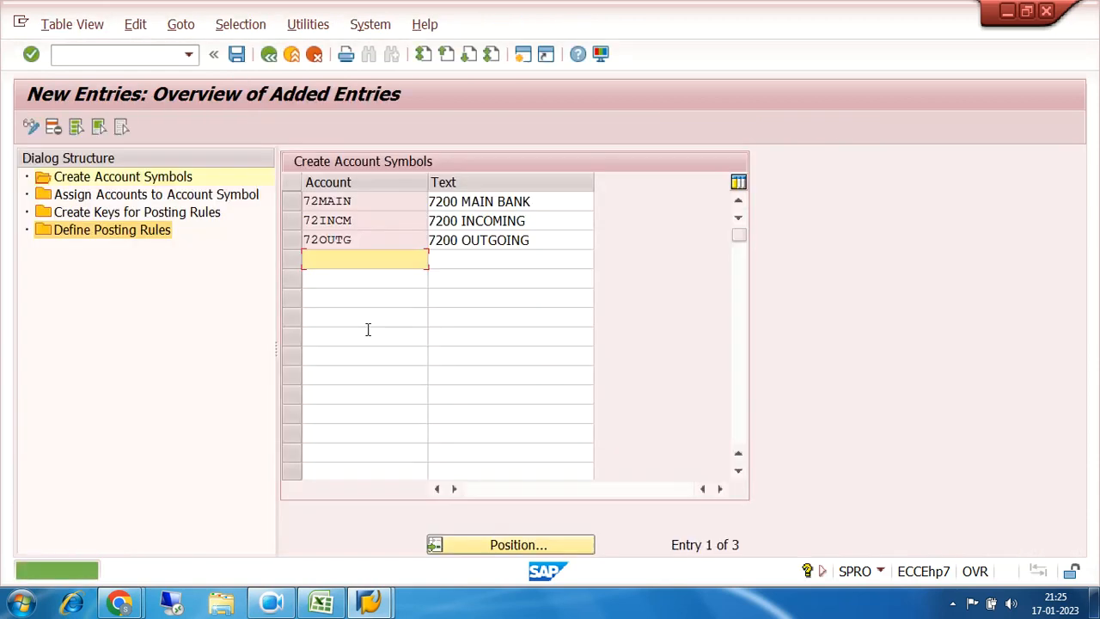
left_click(291, 203)
left_click(292, 220)
left_click(293, 240)
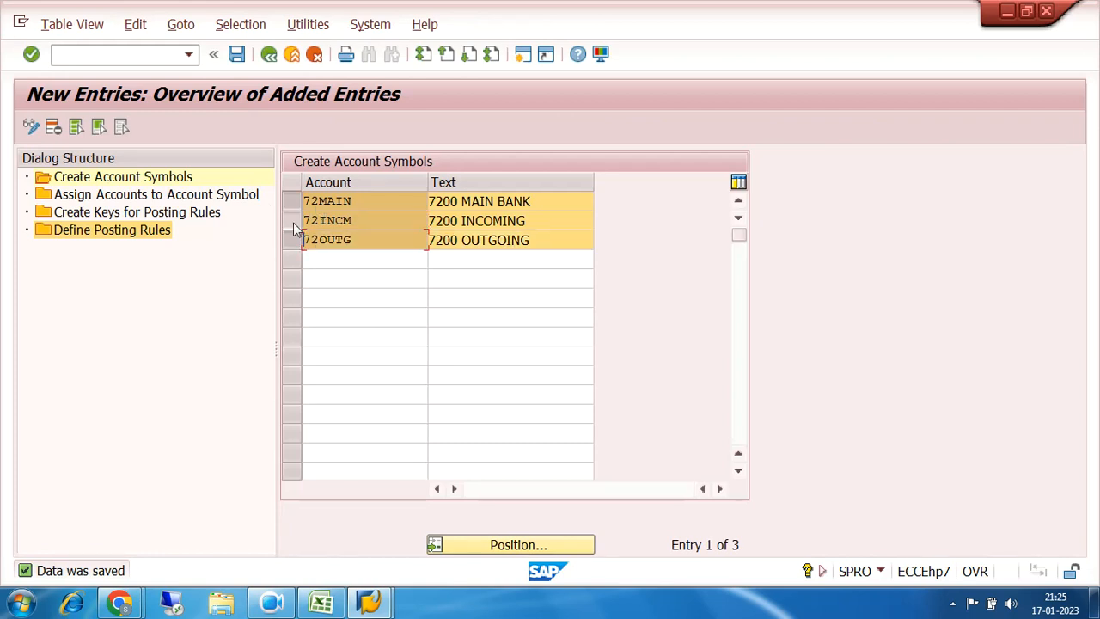
left_click(293, 223)
left_click(292, 203)
left_click(294, 220)
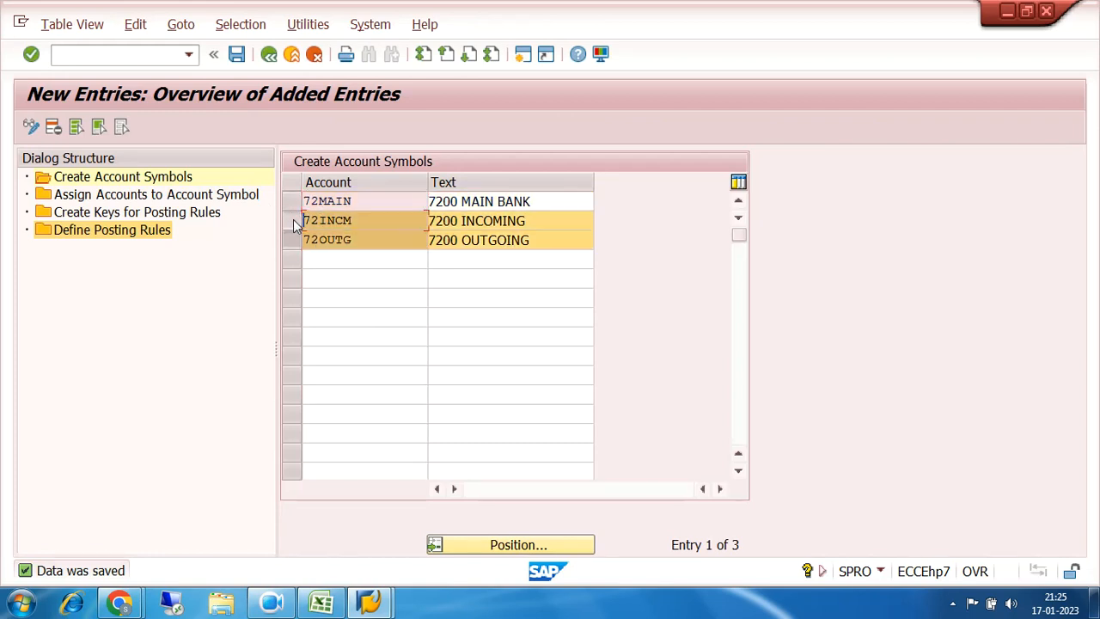
left_click(295, 241)
left_click(293, 220)
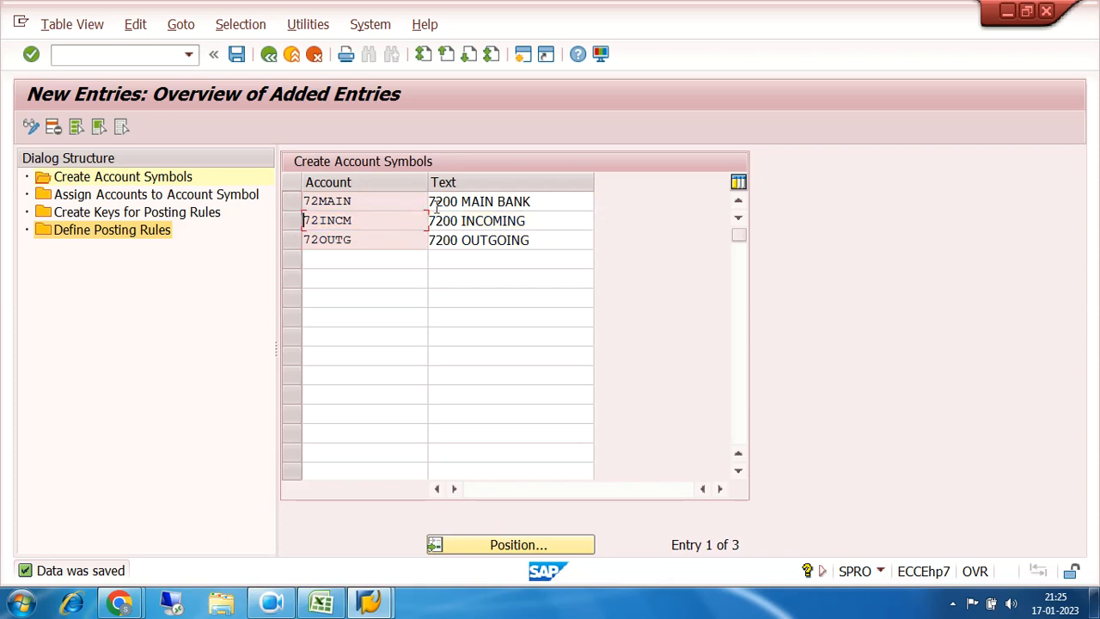
Step: Highlight the descriptions 7200 MAIN BANK, 7200 INCOMING and 7200 OUTGOING to review them
left_click(542, 200)
left_click_drag(542, 199, 432, 207)
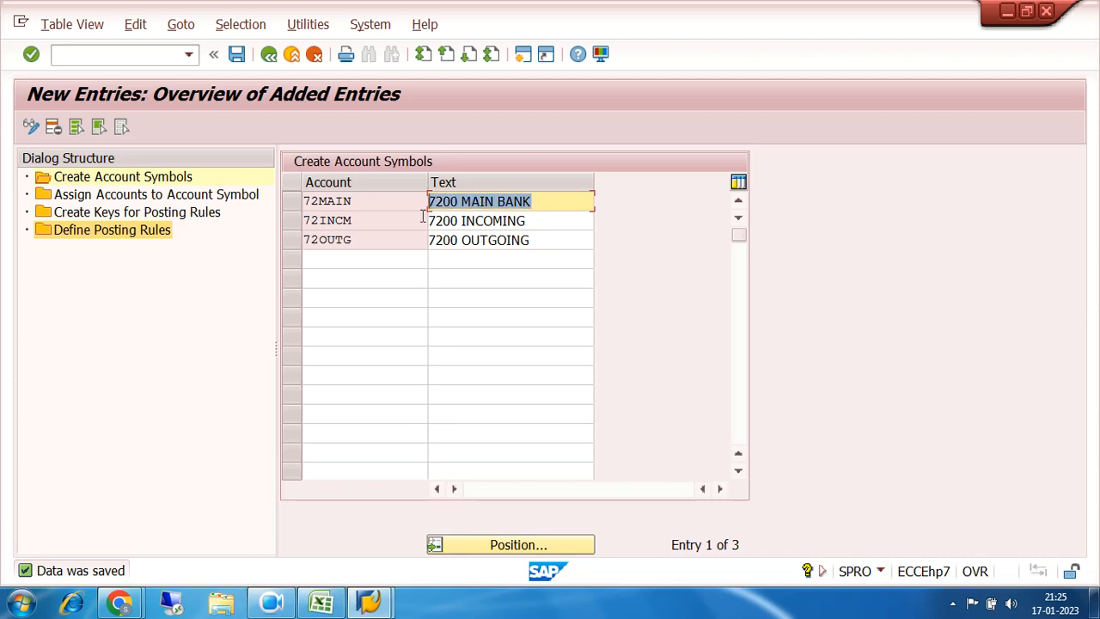
left_click_drag(543, 222, 406, 230)
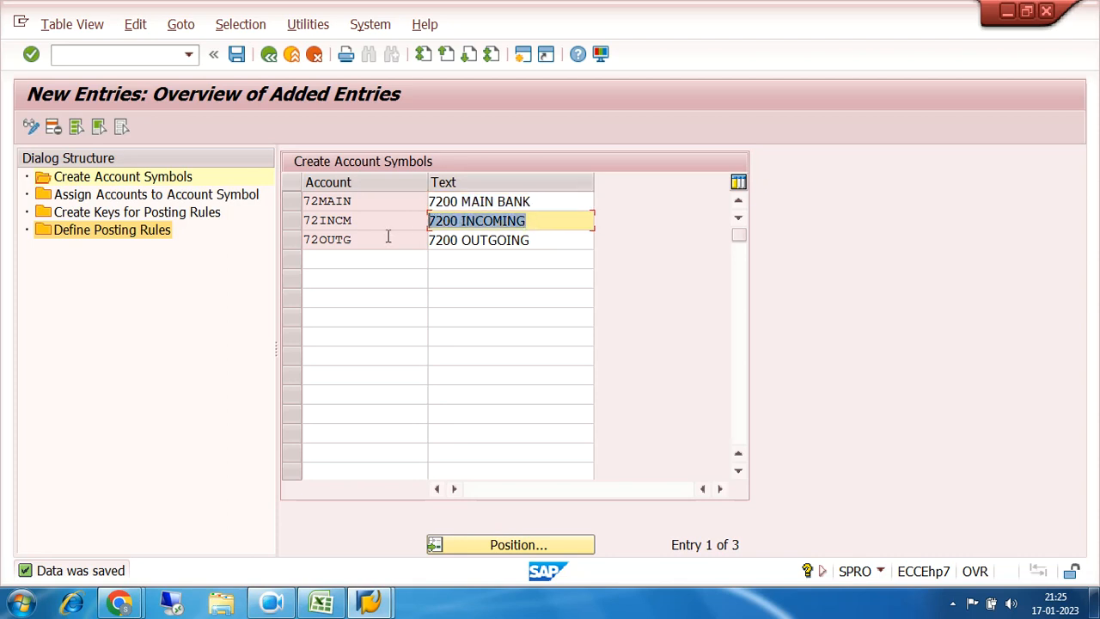
left_click_drag(543, 240, 413, 251)
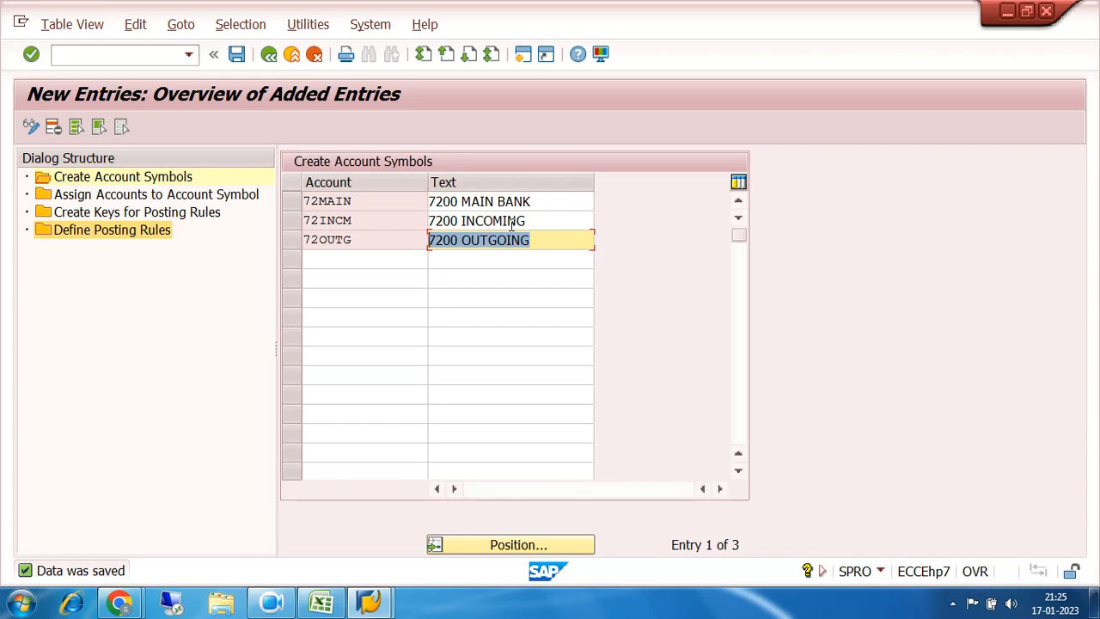
left_click_drag(536, 221, 438, 234)
left_click_drag(551, 240, 421, 254)
Step: Open a second session and run FS00 to edit G/L accounts centrally
left_click(524, 55)
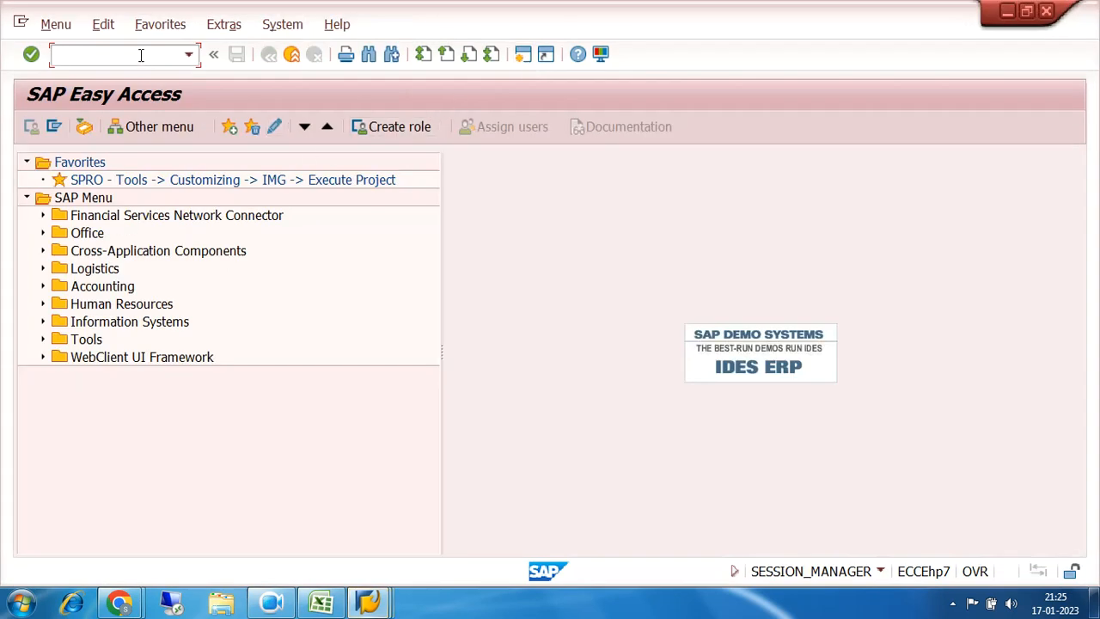
type("FS00")
key("Return")
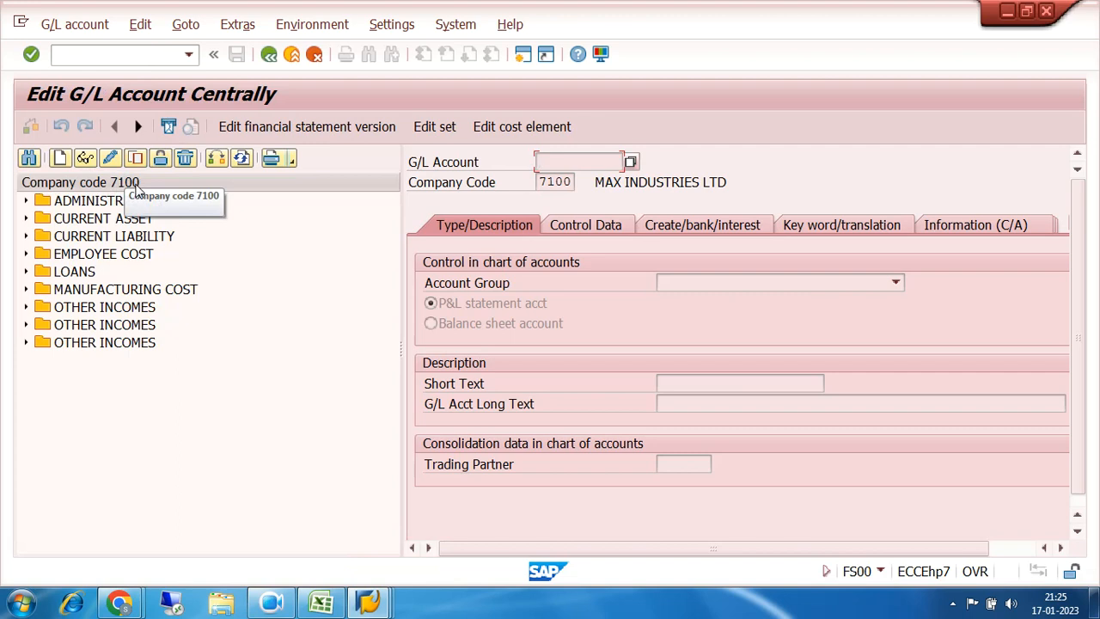
Step: Switch the account tree to company code 7200 and select 200002 SBI CURRENT ACCOUNT under CURRENT ASSET
left_click(216, 157)
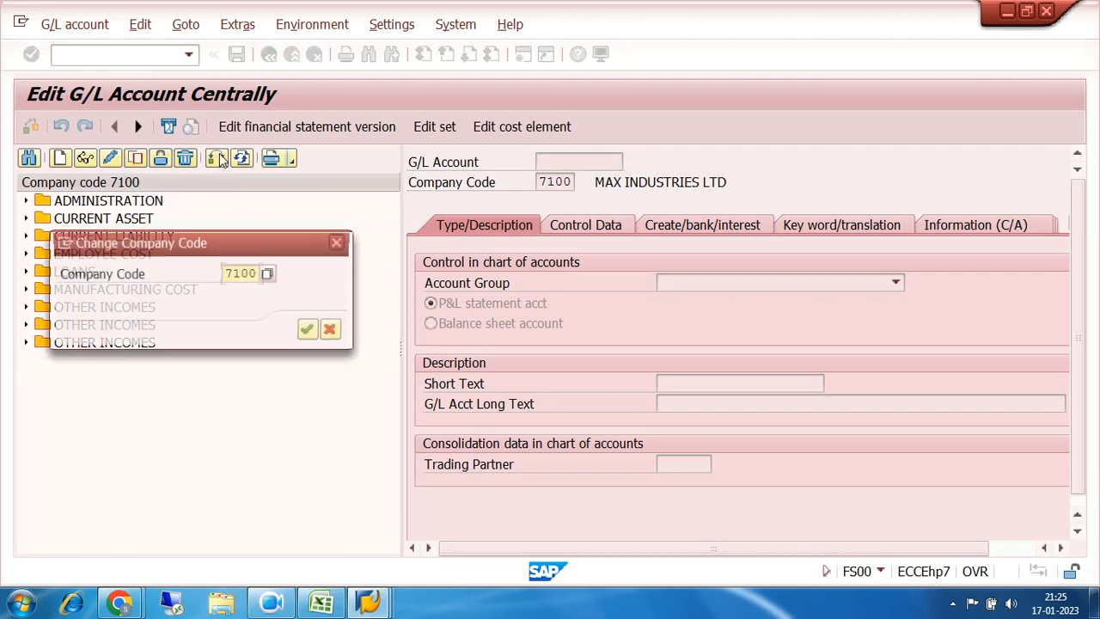
type("2")
key("Return")
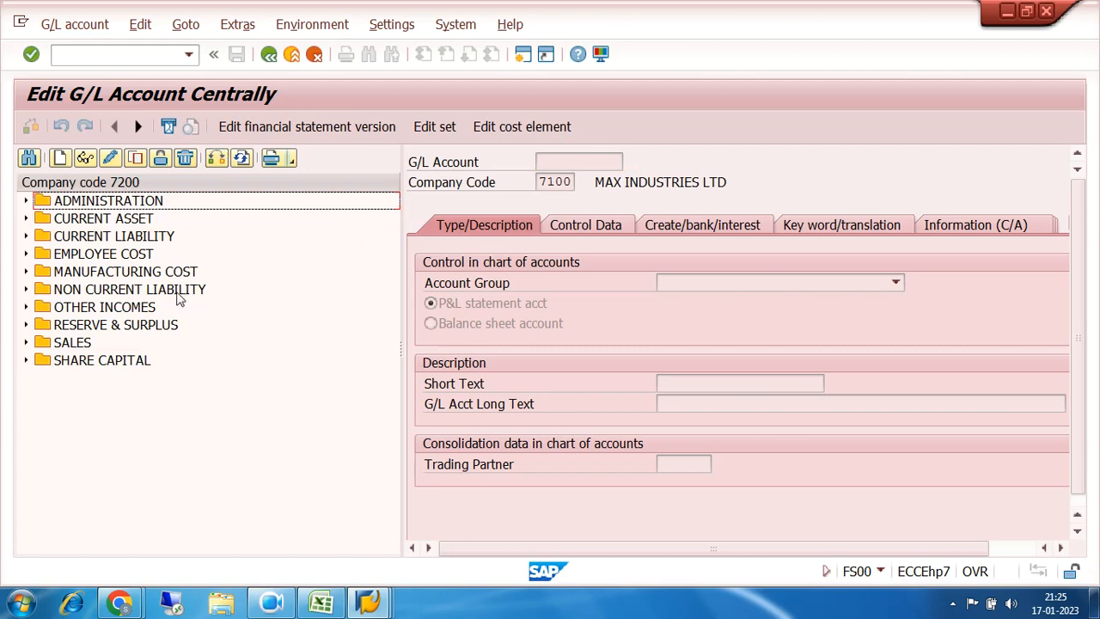
left_click(26, 219)
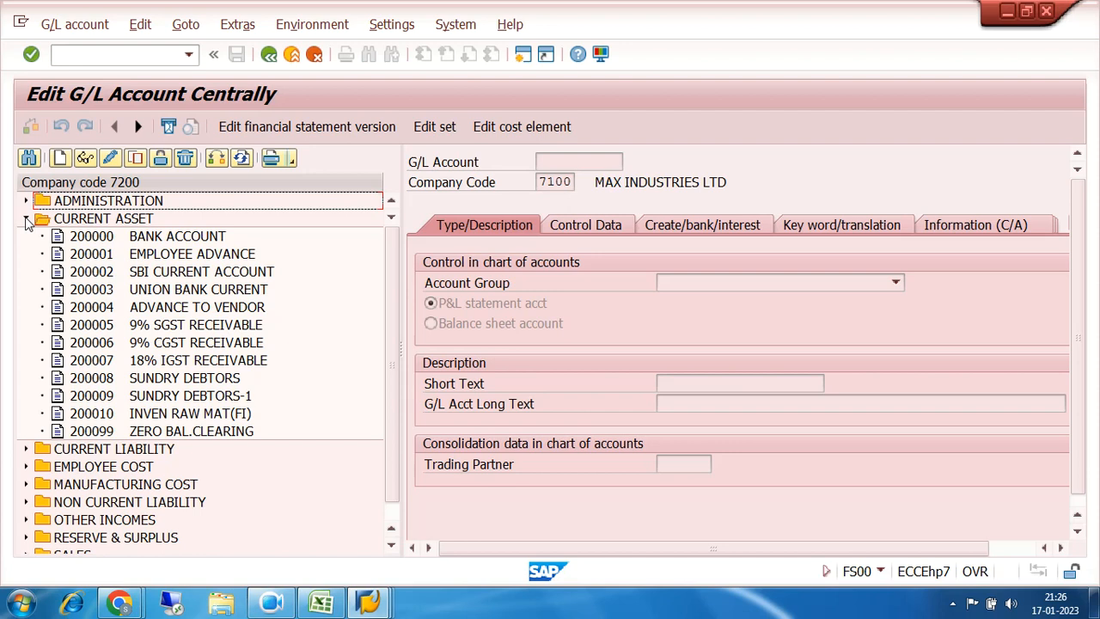
left_click(108, 273)
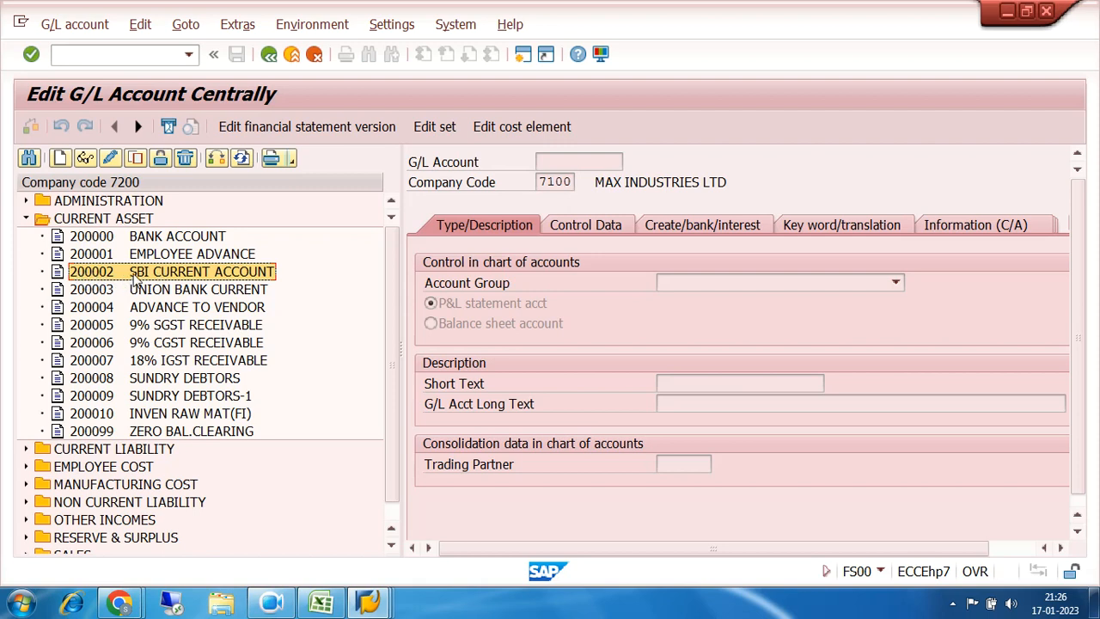
Step: Copy account 200002 into new G/L account 200011 for company code 7200
left_click(136, 160)
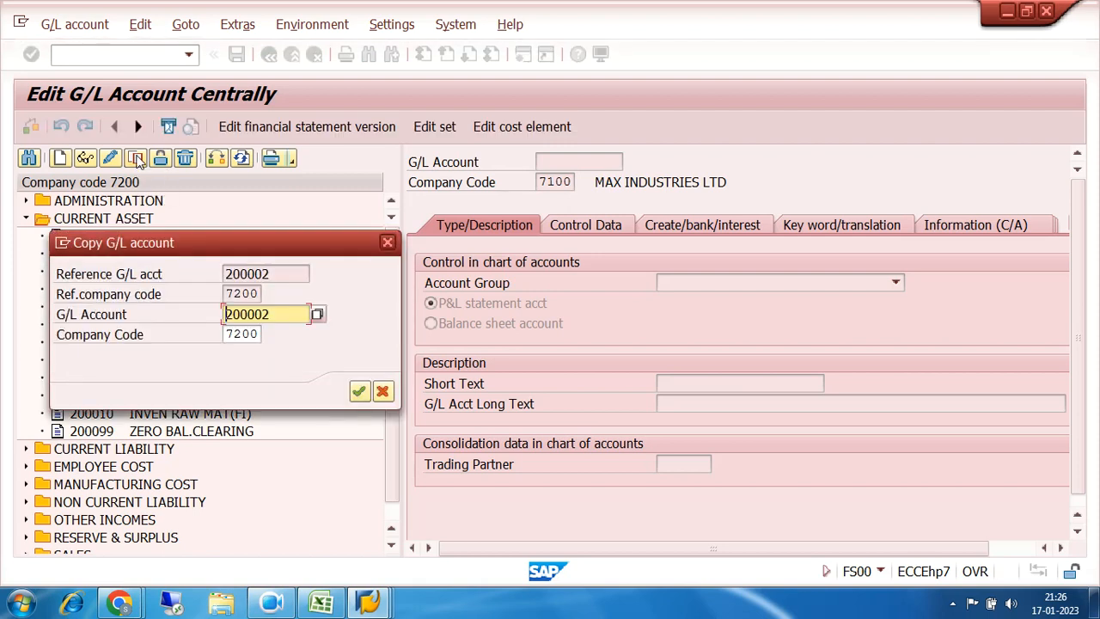
left_click_drag(227, 245, 609, 211)
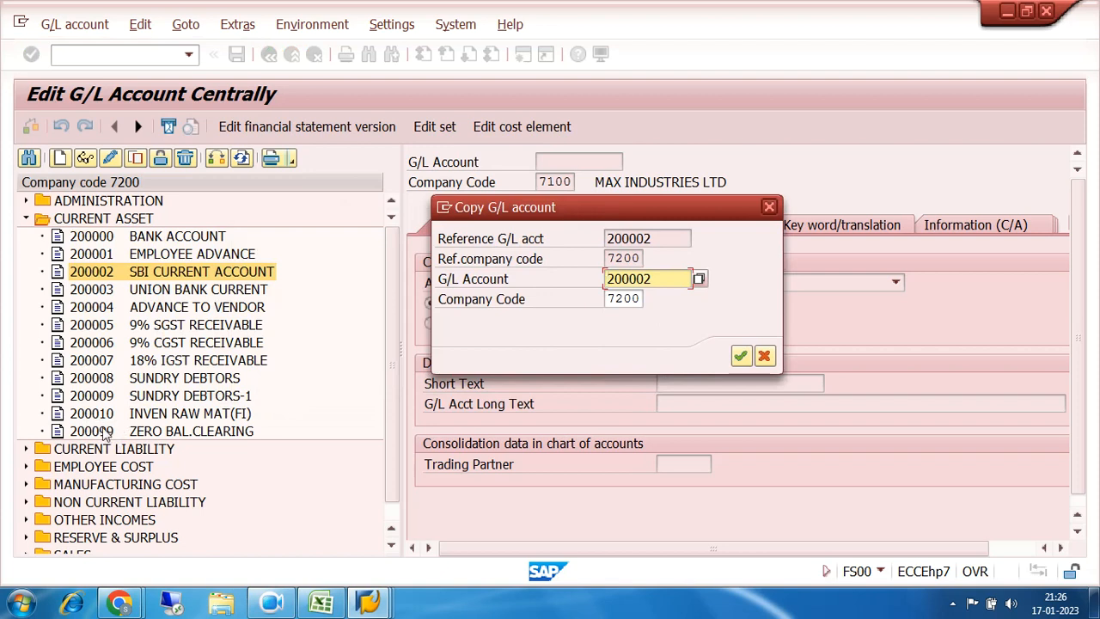
left_click(660, 278)
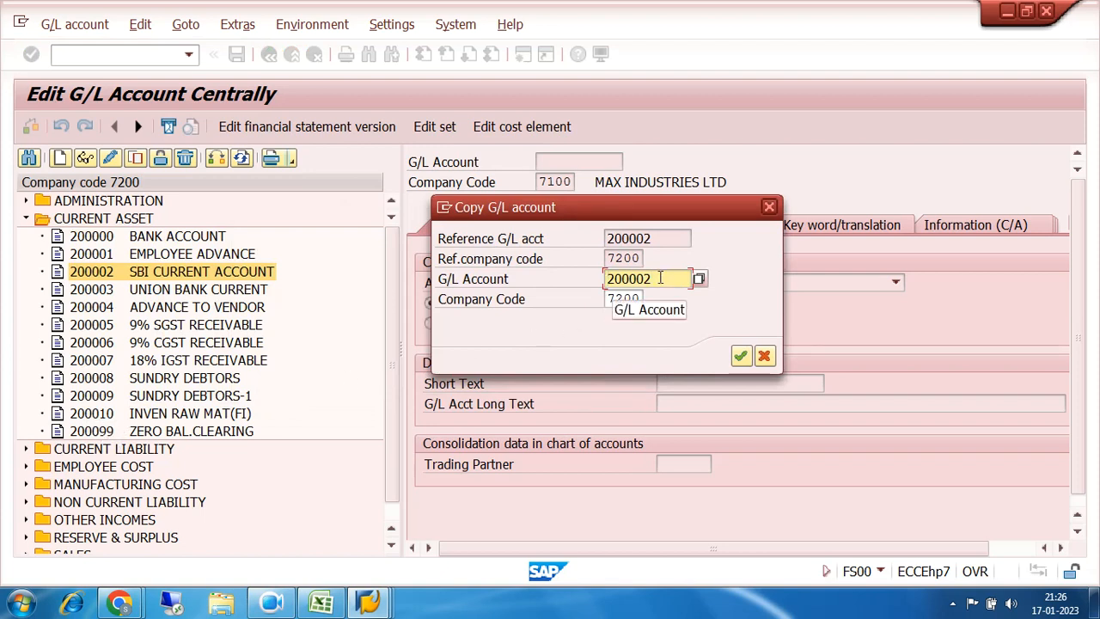
key("BackSpace")
key("BackSpace")
type("11")
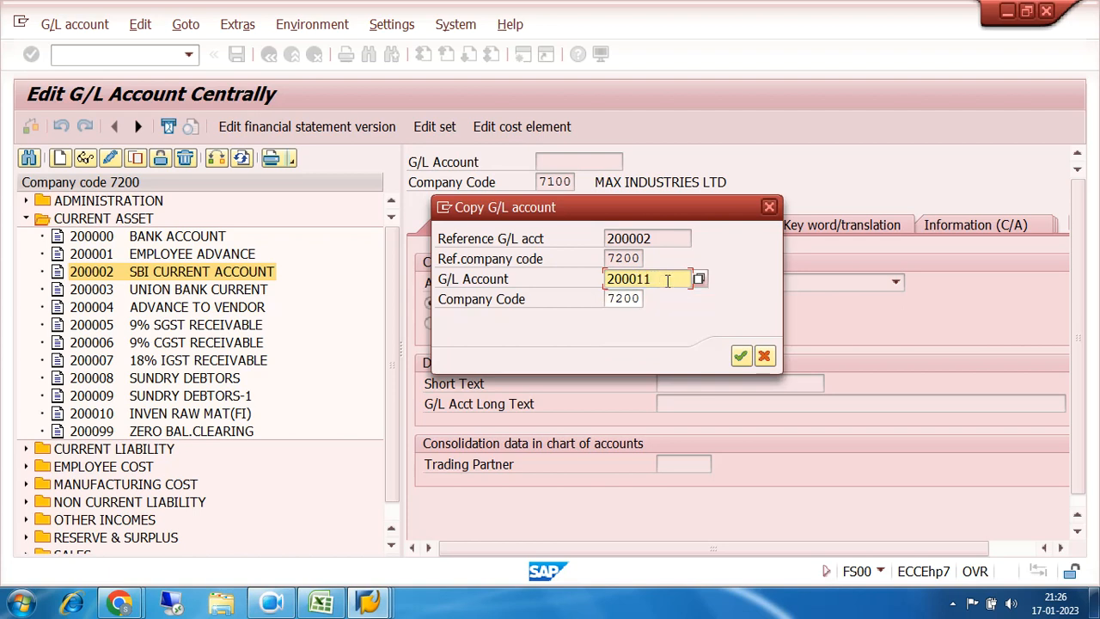
left_click(741, 356)
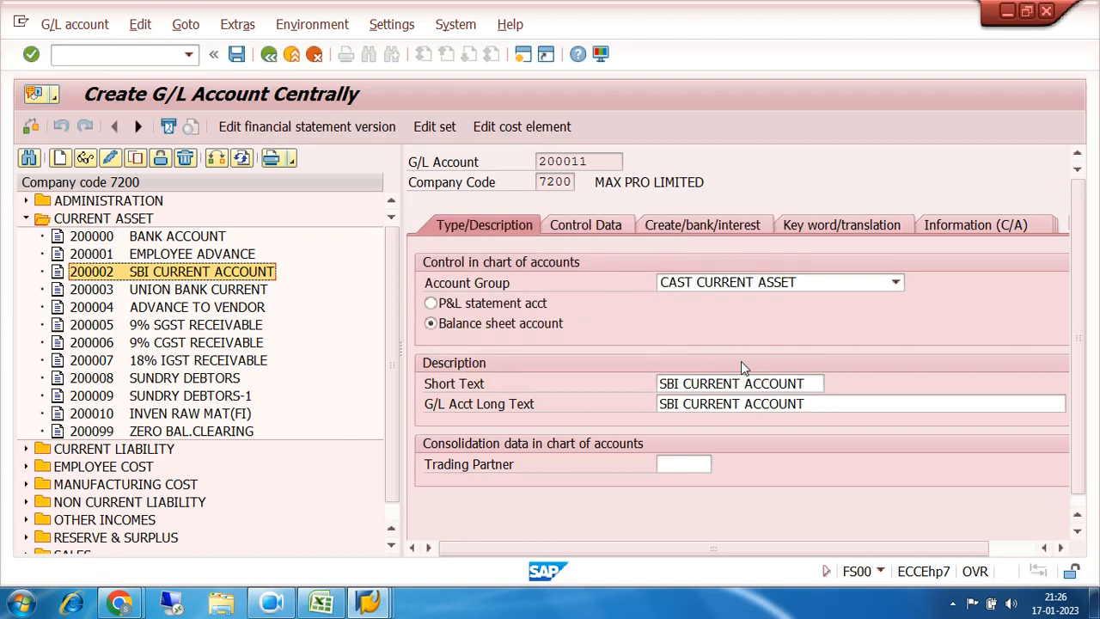
Step: Overwrite account 200011's short text with SBI MAIN BANK and long text with SBI MAIN BANK ACCOUNT
left_click(809, 383)
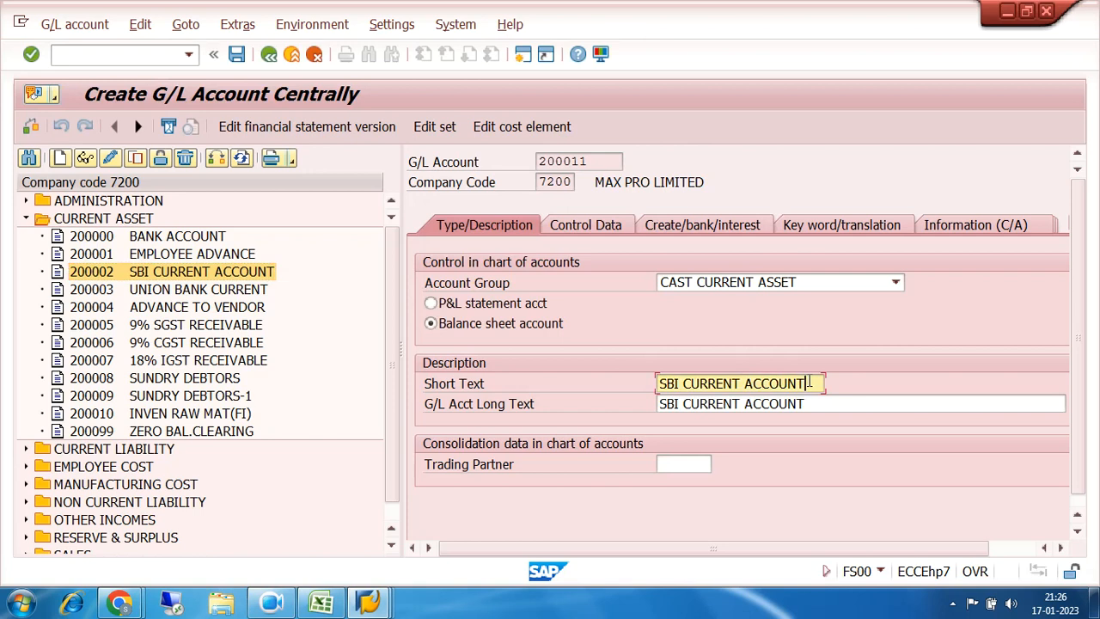
key("BackSpace")
key("BackSpace")
key("BackSpace")
key("BackSpace")
key("BackSpace")
key("BackSpace")
key("BackSpace")
key("BackSpace")
key("BackSpace")
key("BackSpace")
key("BackSpace")
key("BackSpace")
key("BackSpace")
key("BackSpace")
key("BackSpace")
key("BackSpace")
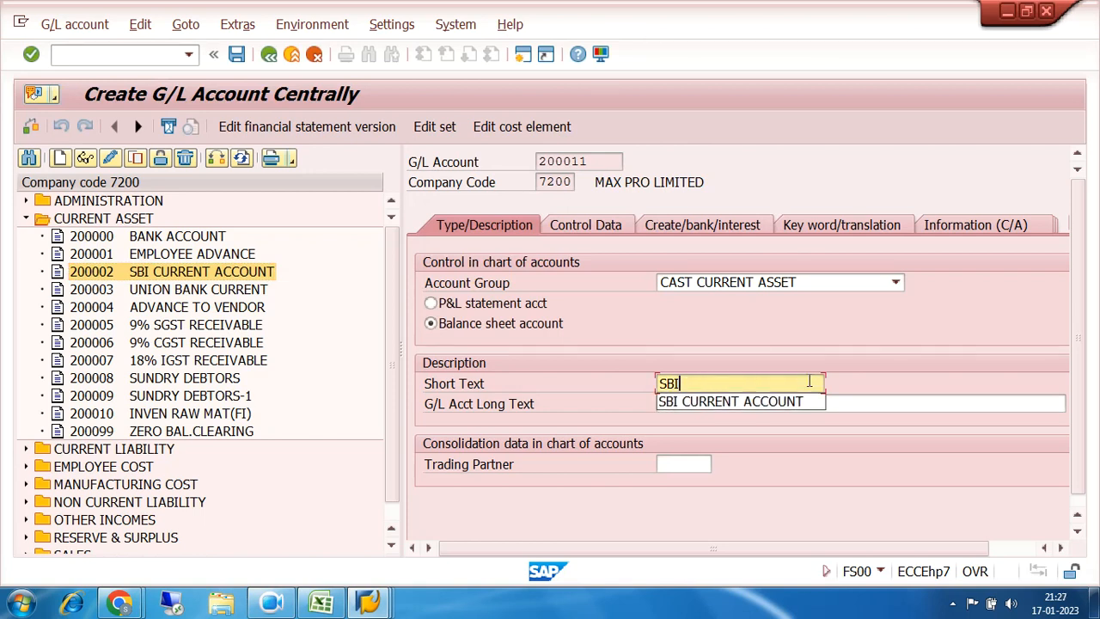
type("MIN")
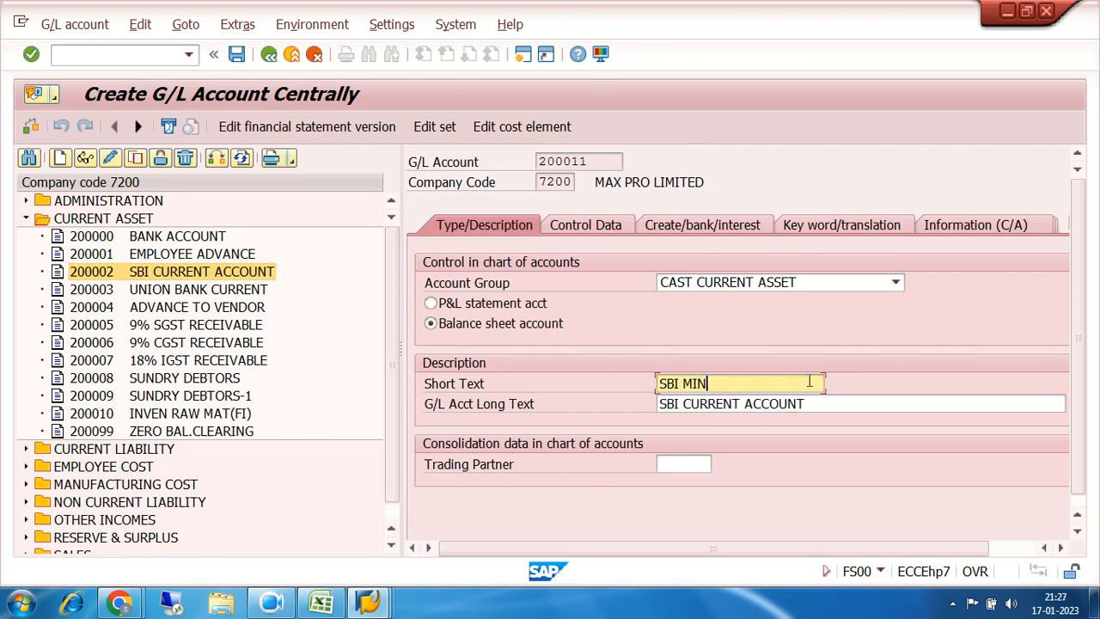
key("BackSpace")
key("BackSpace")
type("AIN BA")
type("K")
key("BackSpace")
type("NK ACCOUN")
key("BackSpace")
key("BackSpace")
key("BackSpace")
key("BackSpace")
key("BackSpace")
key("BackSpace")
key("BackSpace")
key("Tab")
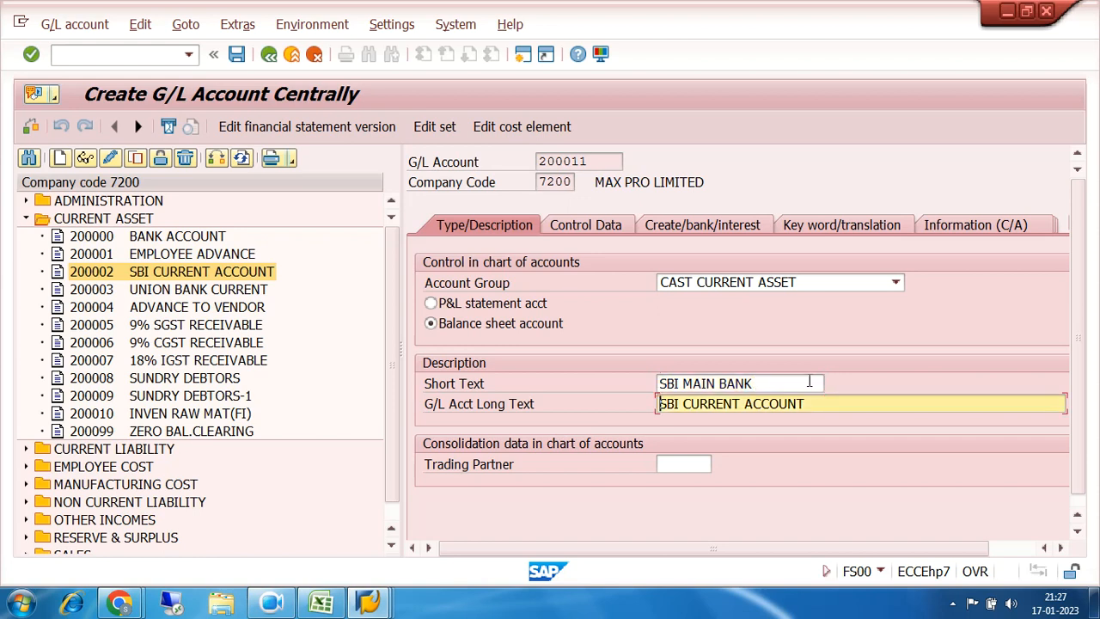
key("Right")
key("Right")
key("Right")
key("Right")
type("MAIN BANK ACCOUNT")
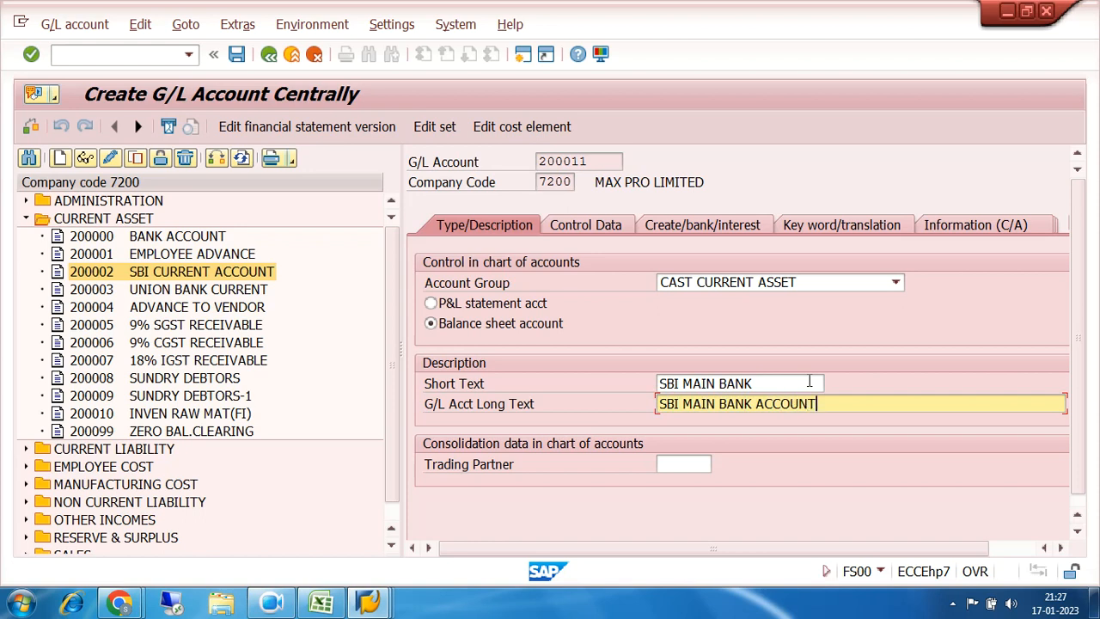
Step: Replace field status group G001 with 7201 on account 200011's bank/interest settings
left_click(606, 223)
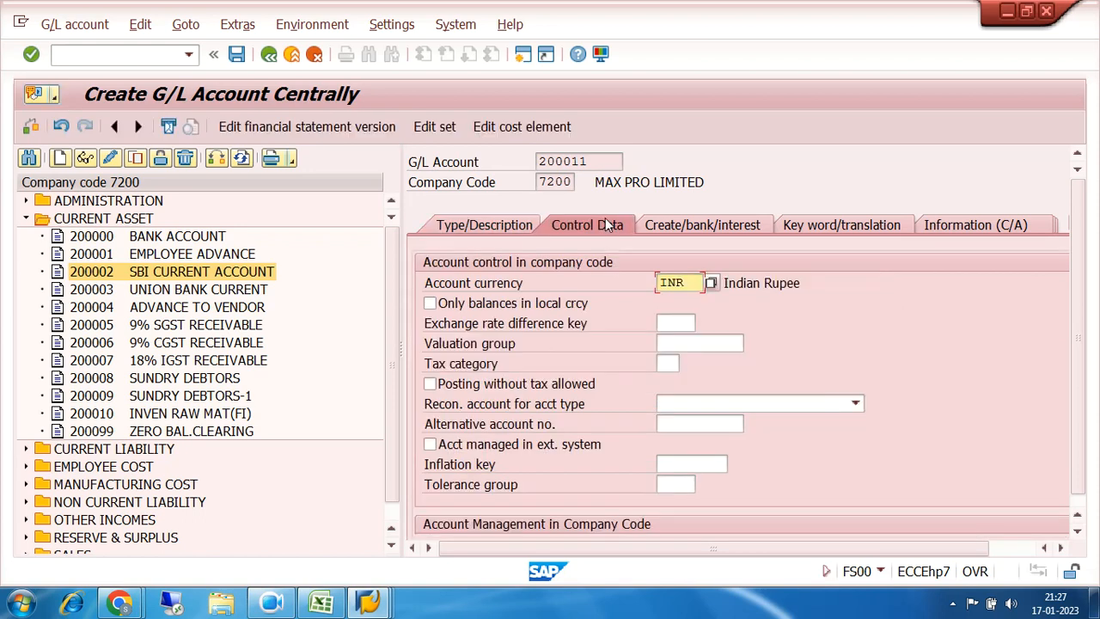
scroll(764, 344, "down", 3)
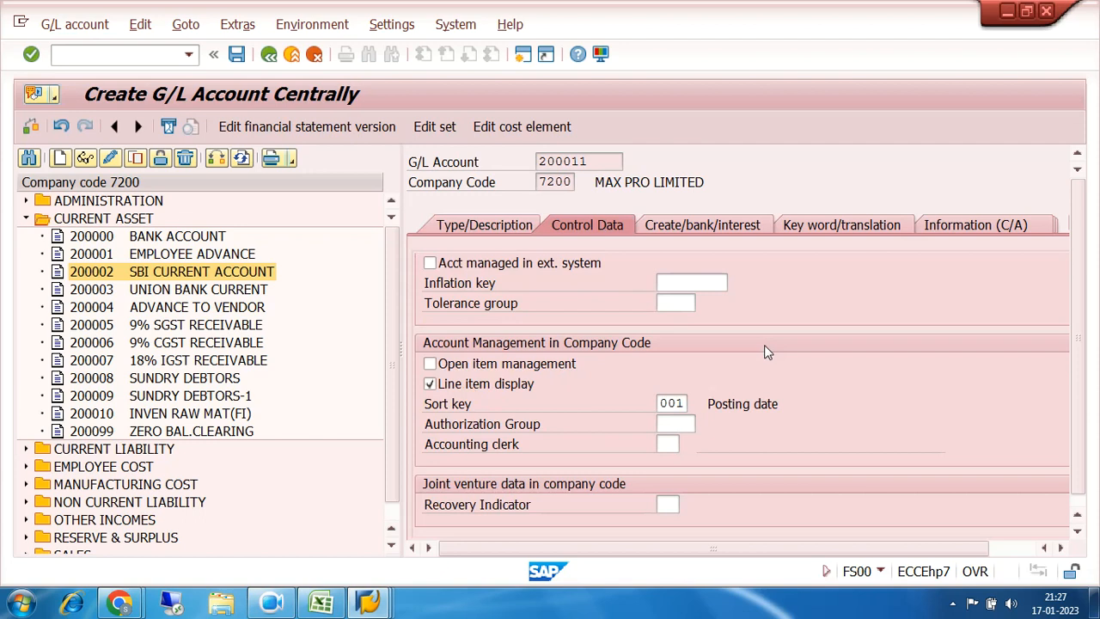
left_click(663, 226)
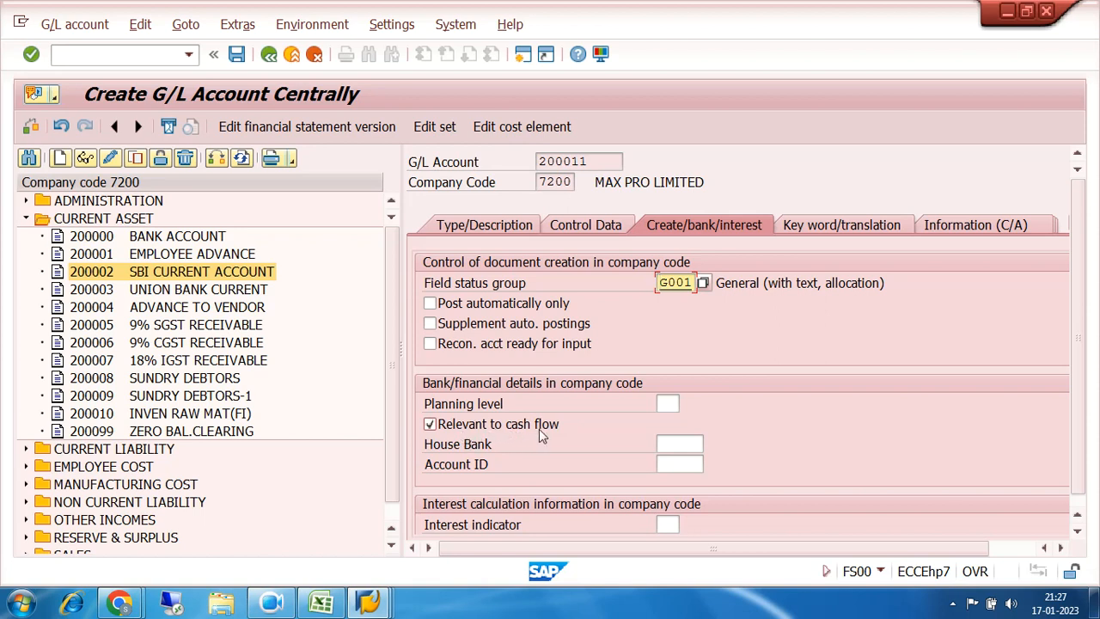
left_click_drag(691, 283, 633, 295)
left_click(702, 285)
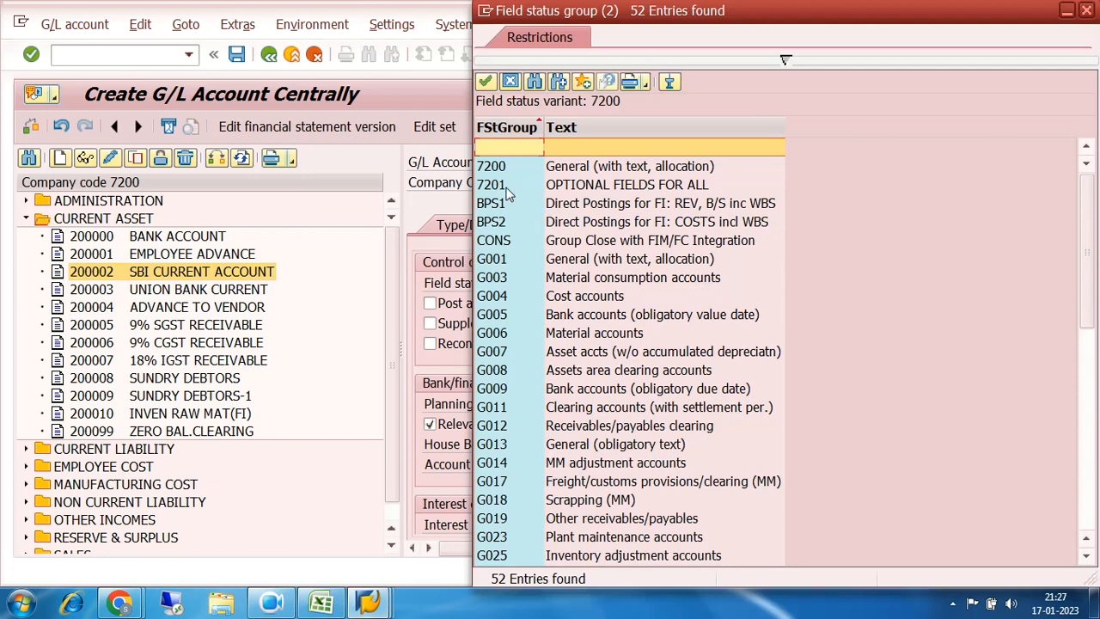
double_click(507, 188)
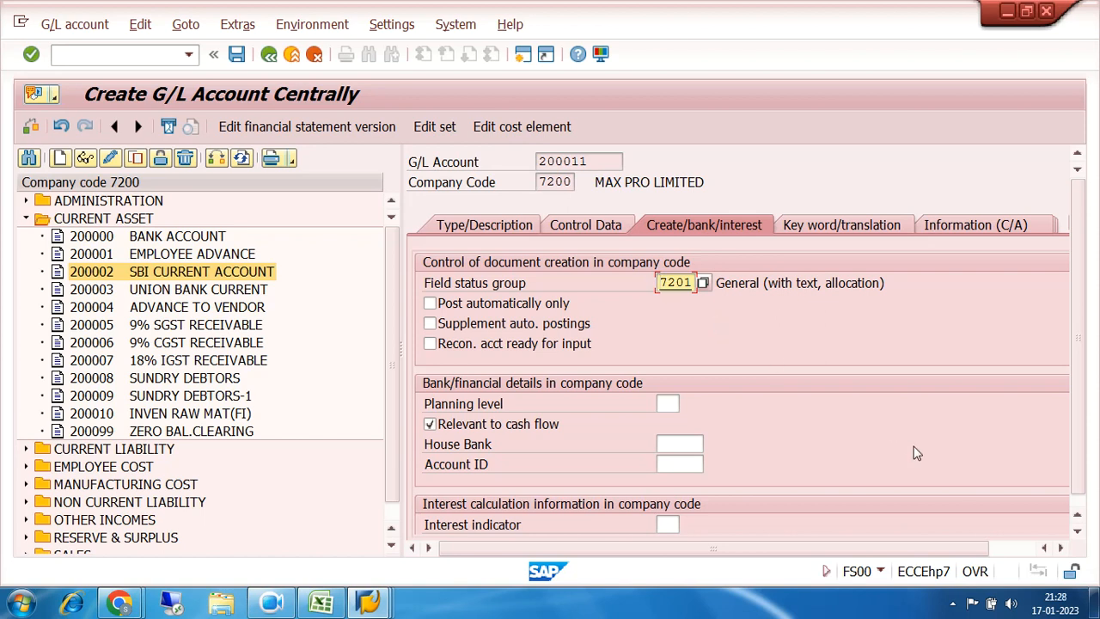
left_click(1078, 510)
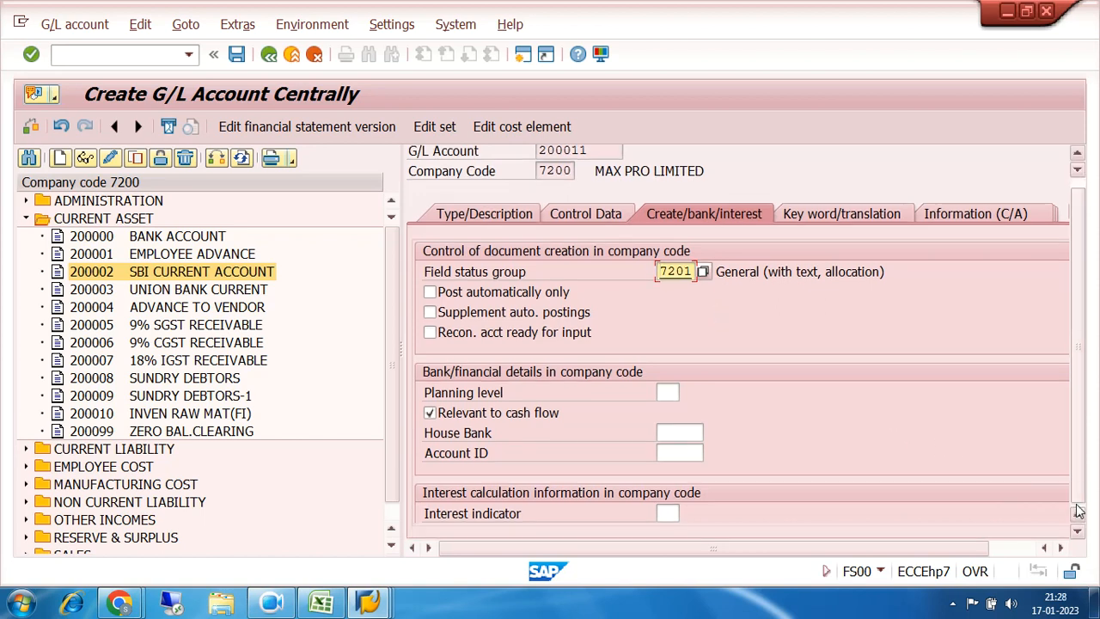
left_click(1081, 185)
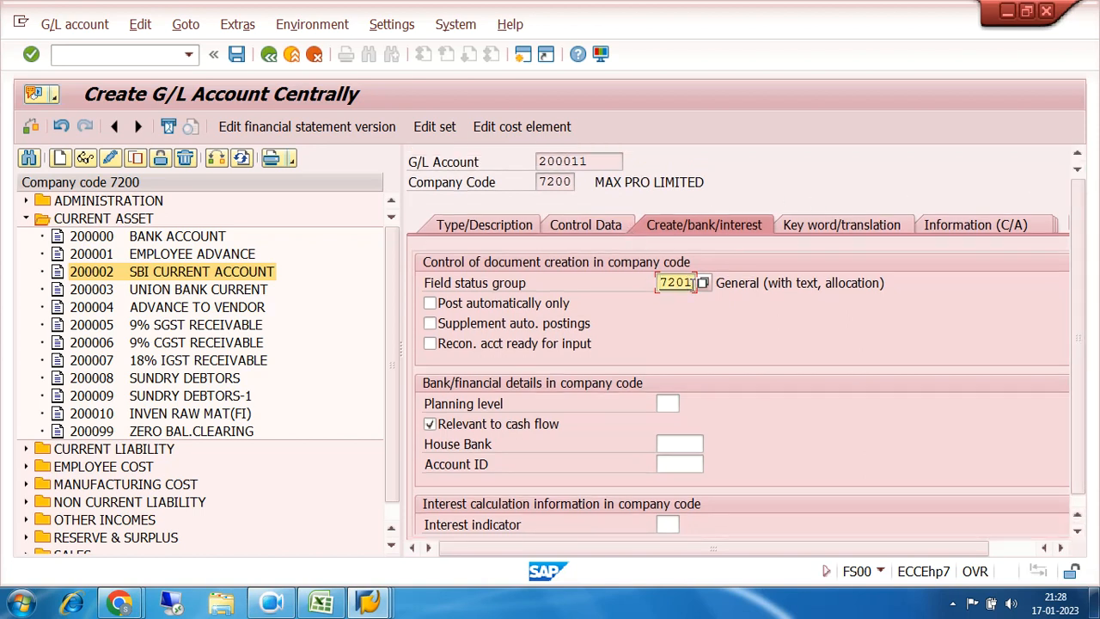
left_click_drag(595, 160, 536, 161)
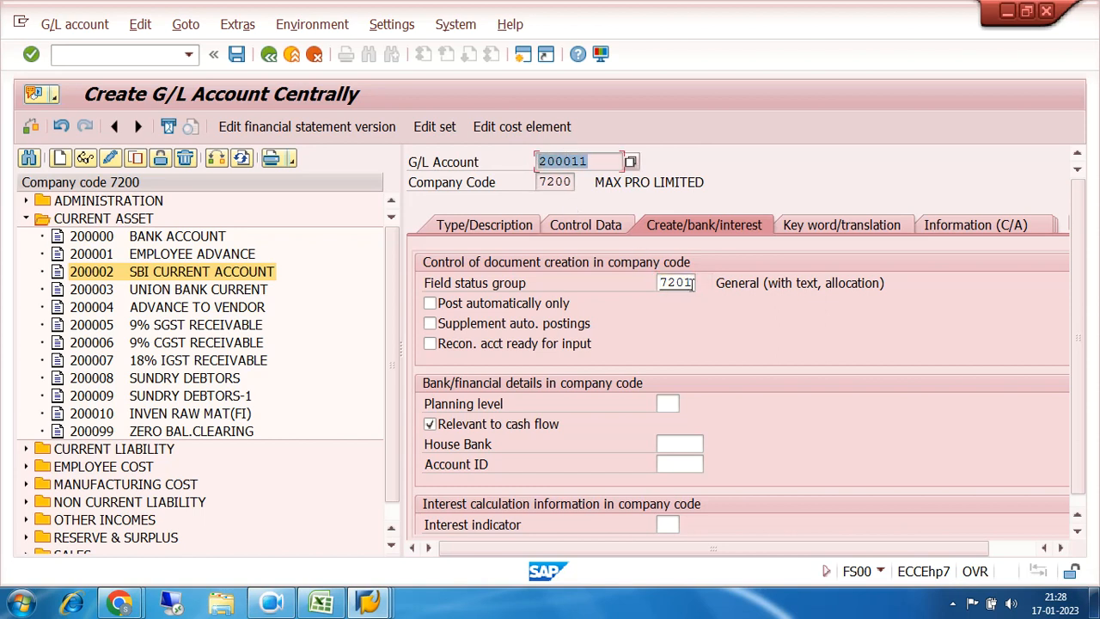
left_click_drag(692, 283, 643, 293)
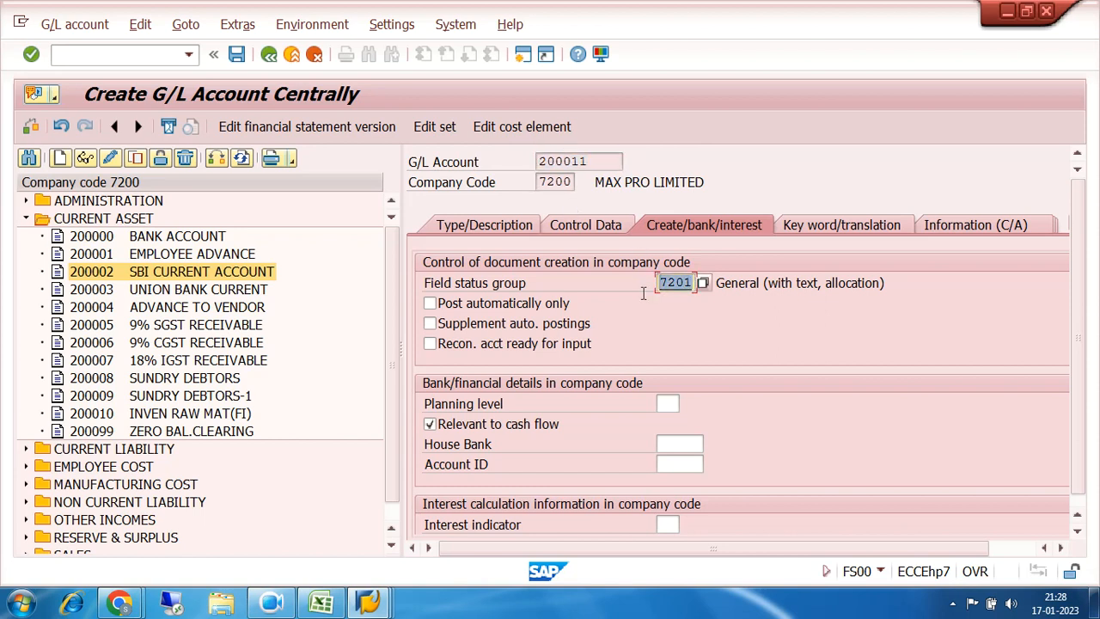
Step: Review the Control Data settings of account 200011
left_click(584, 227)
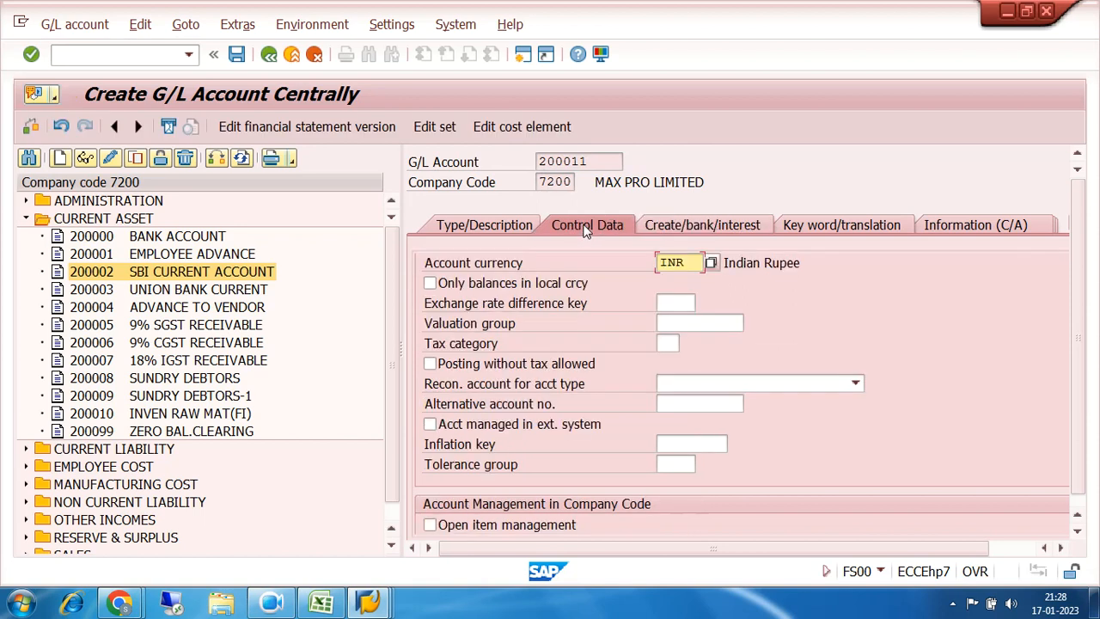
scroll(952, 334, "down", 3)
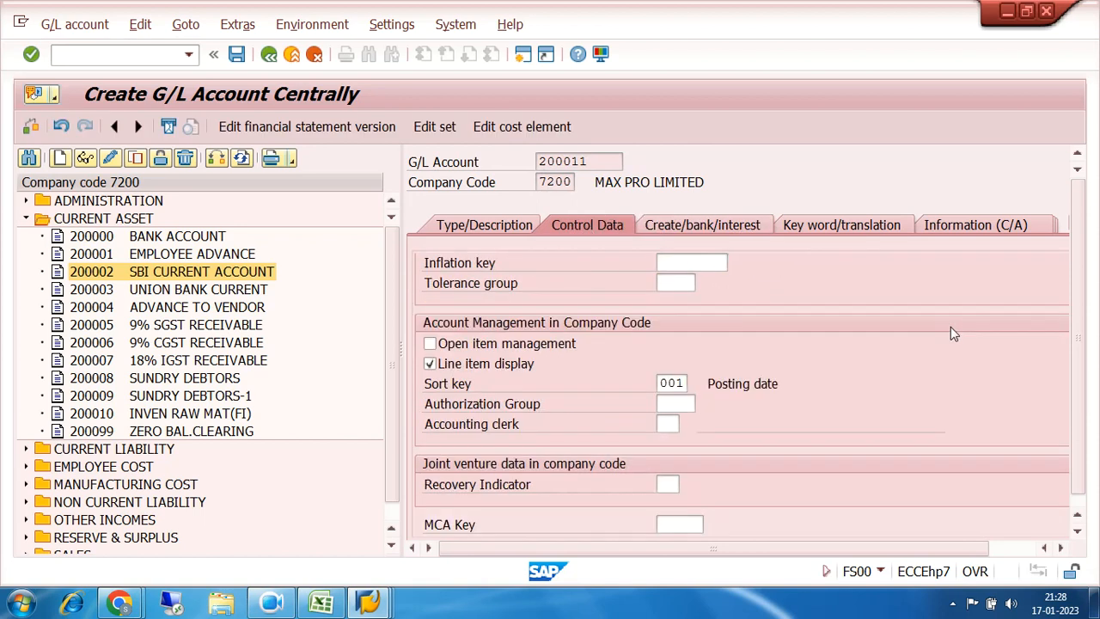
scroll(952, 334, "up", 3)
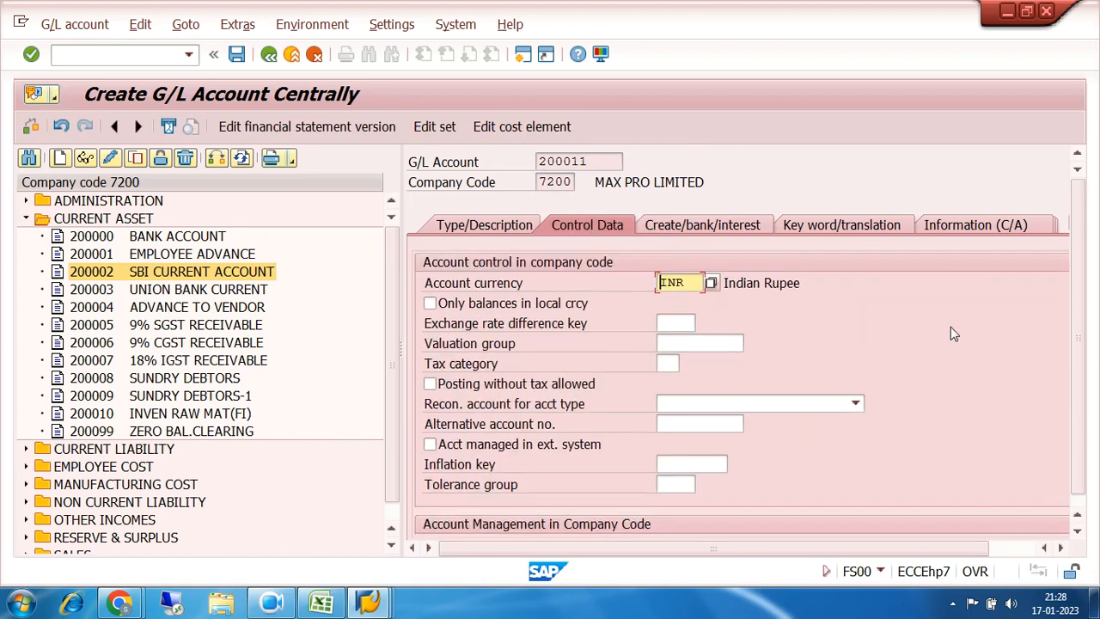
scroll(951, 334, "down", 1)
scroll(952, 333, "down", 2)
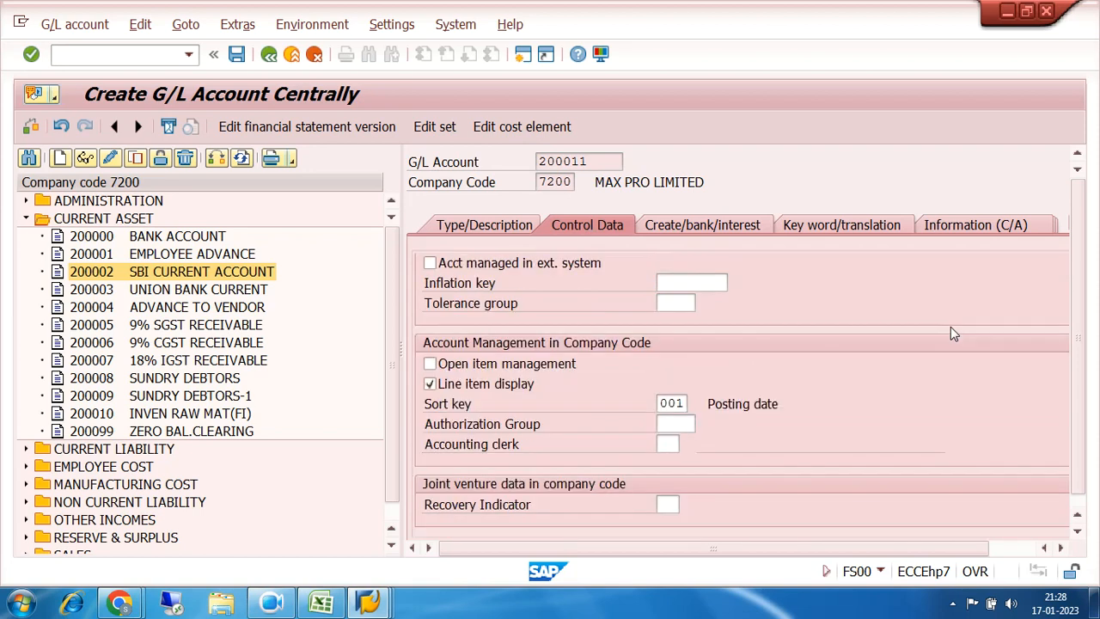
scroll(951, 333, "up", 3)
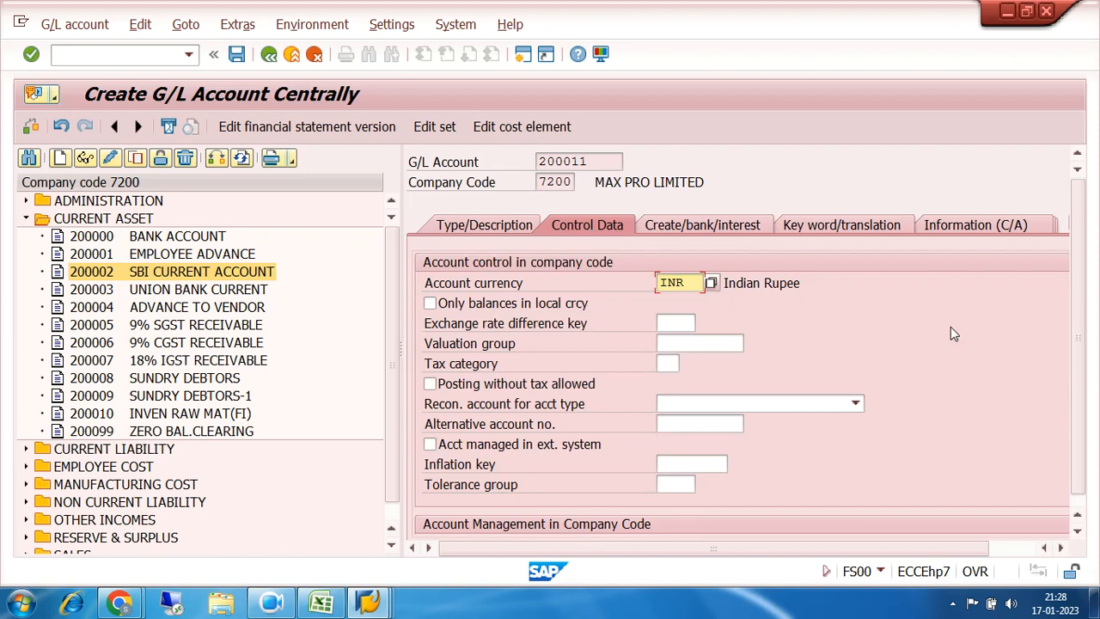
Step: Save account 200011, accepting the currency warning, and select it under CURRENT ASSET
left_click(501, 229)
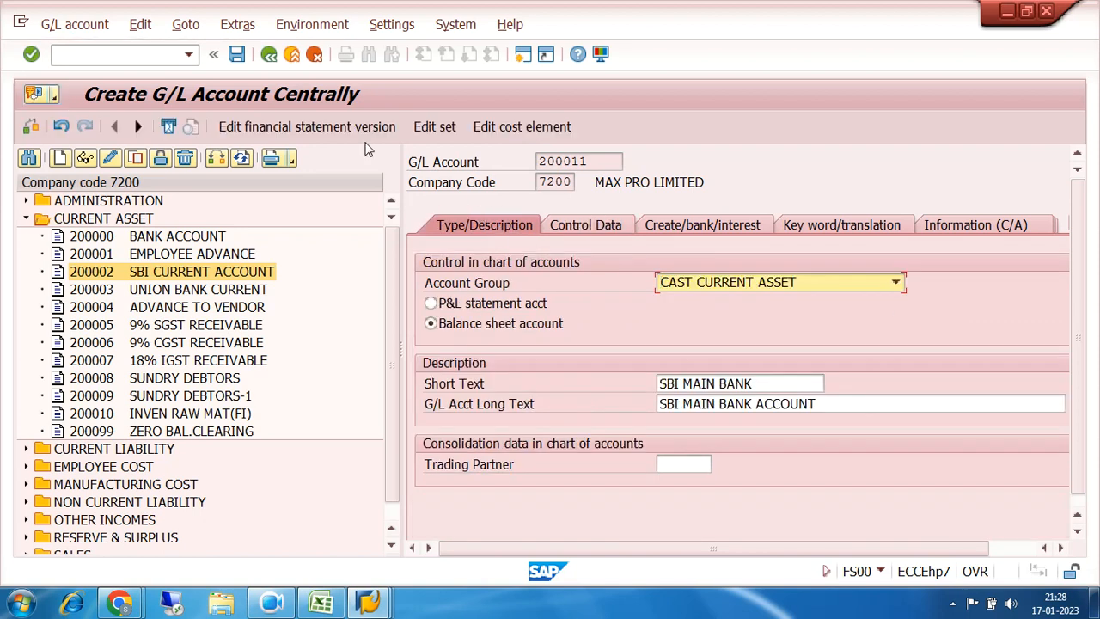
left_click(236, 56)
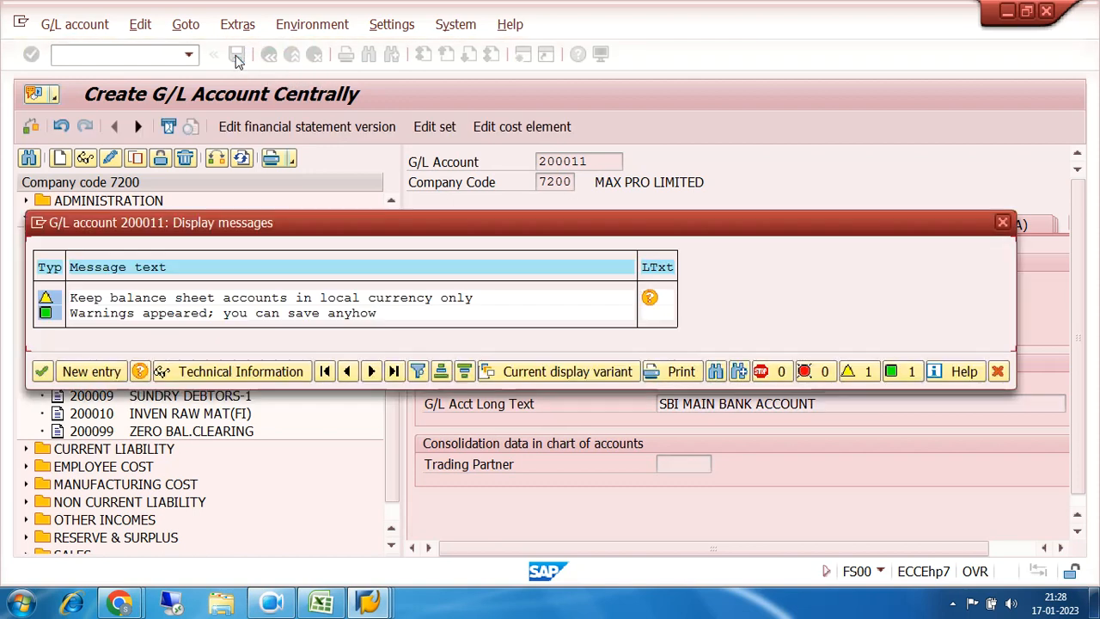
left_click(42, 371)
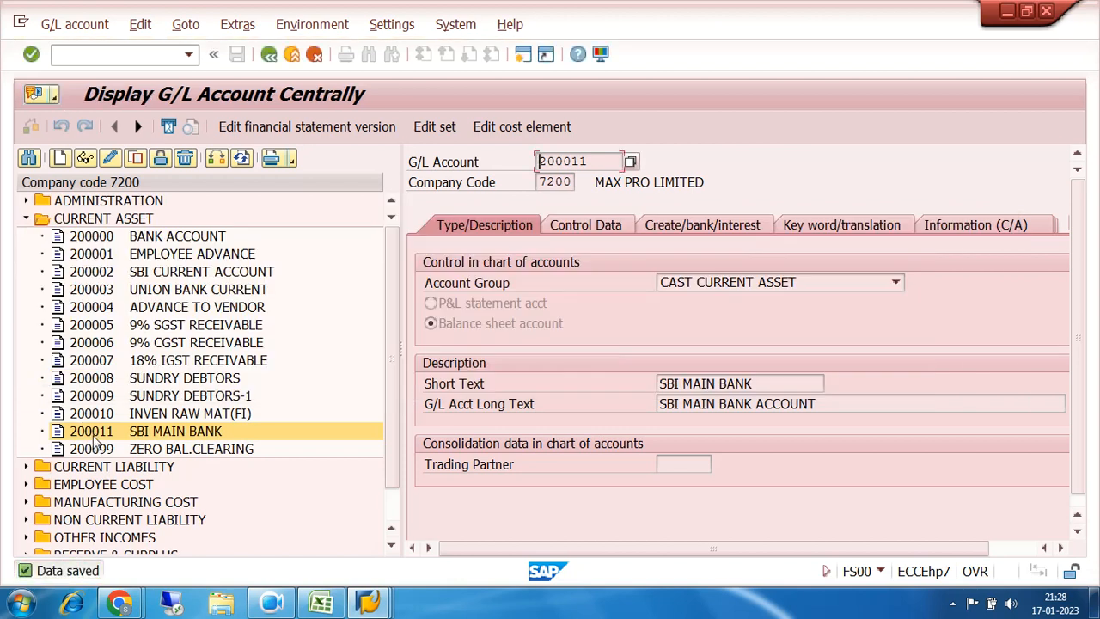
left_click(88, 436)
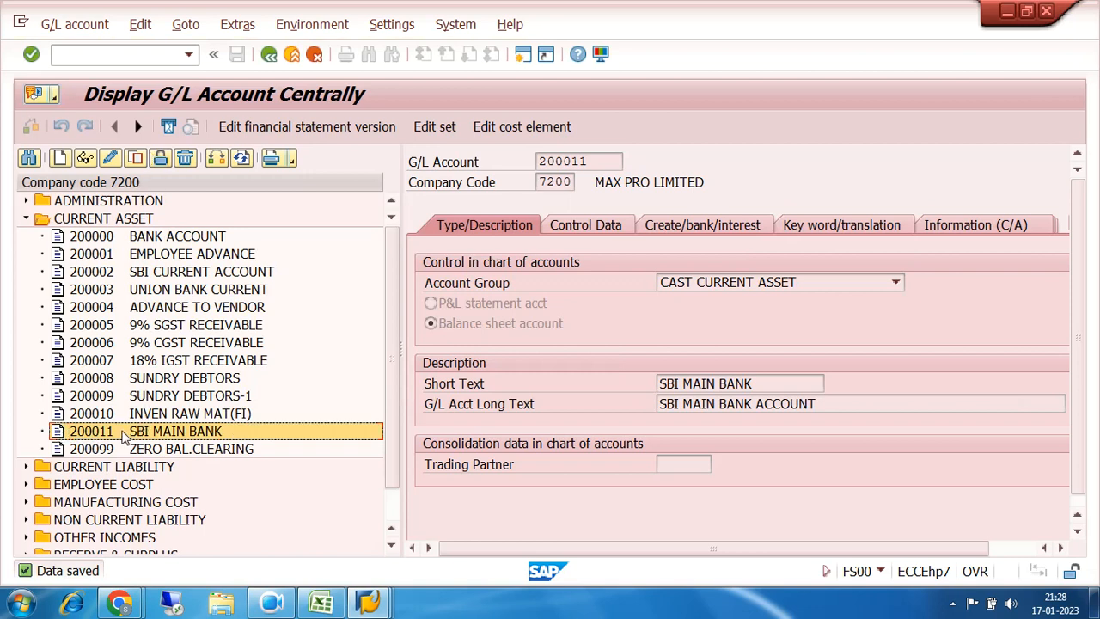
Step: Copy account 200011 into new G/L account 200012
left_click(136, 159)
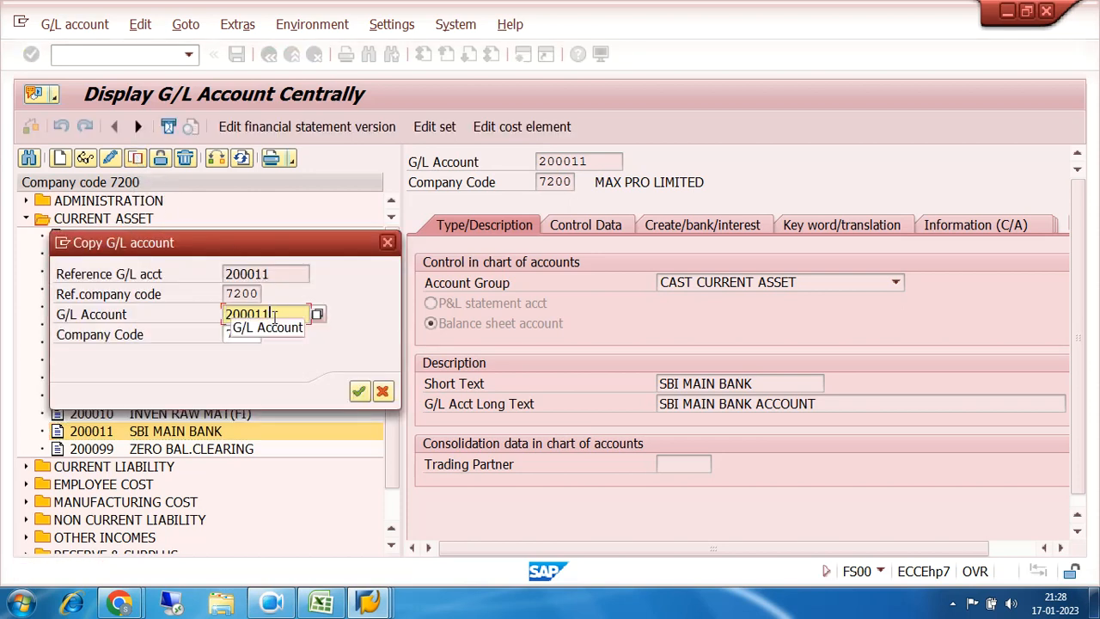
key("BackSpace")
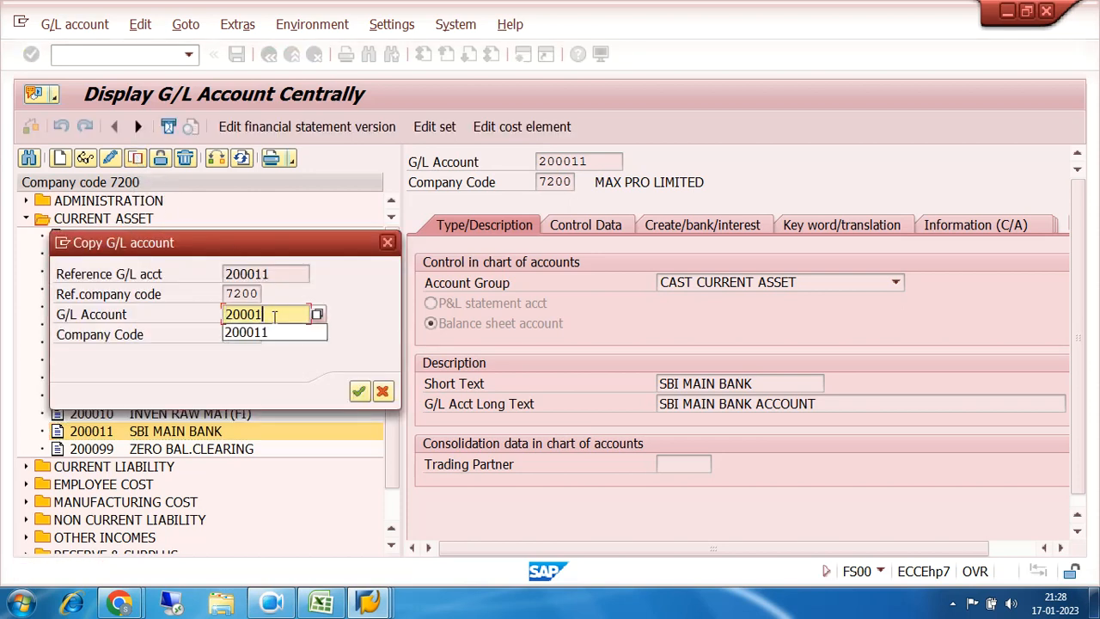
type("2")
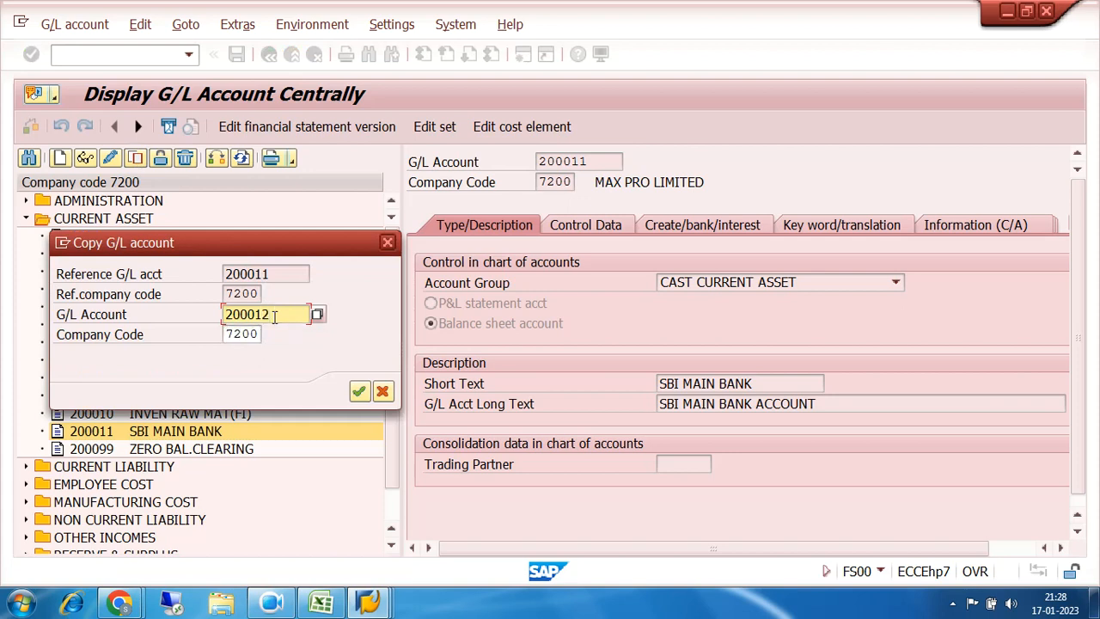
left_click(359, 391)
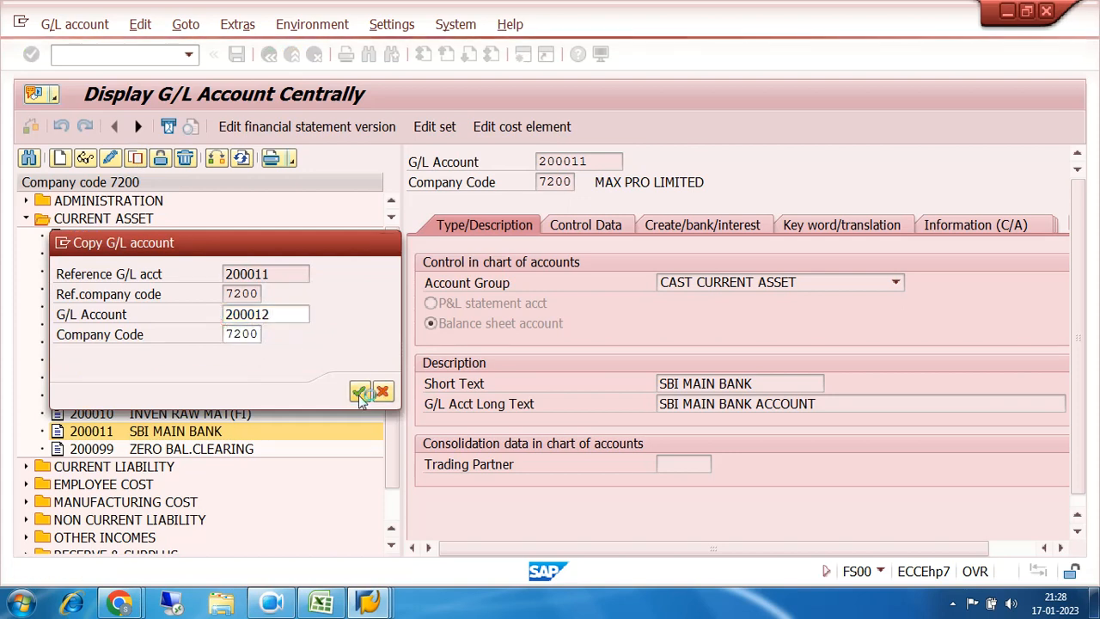
Step: Set short text SBI INCOMING and long text SBI INCOMING ACCOUNT for account 200012
left_click(771, 383)
key("BackSpace")
key("BackSpace")
key("BackSpace")
key("BackSpace")
key("BackSpace")
key("BackSpace")
key("BackSpace")
key("BackSpace")
key("BackSpace")
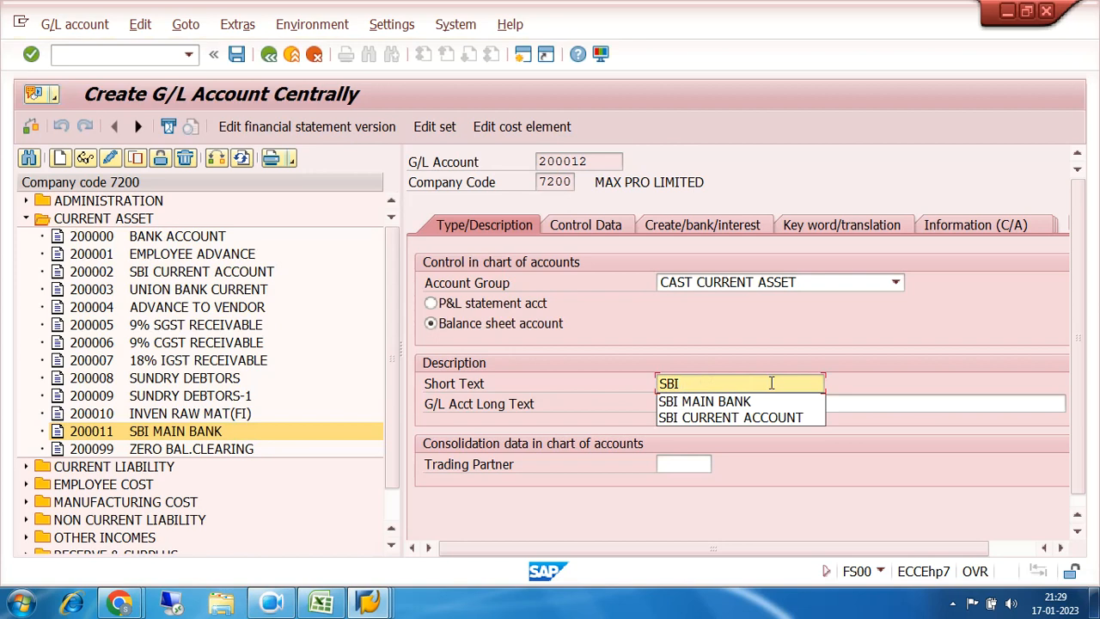
type("INCOING")
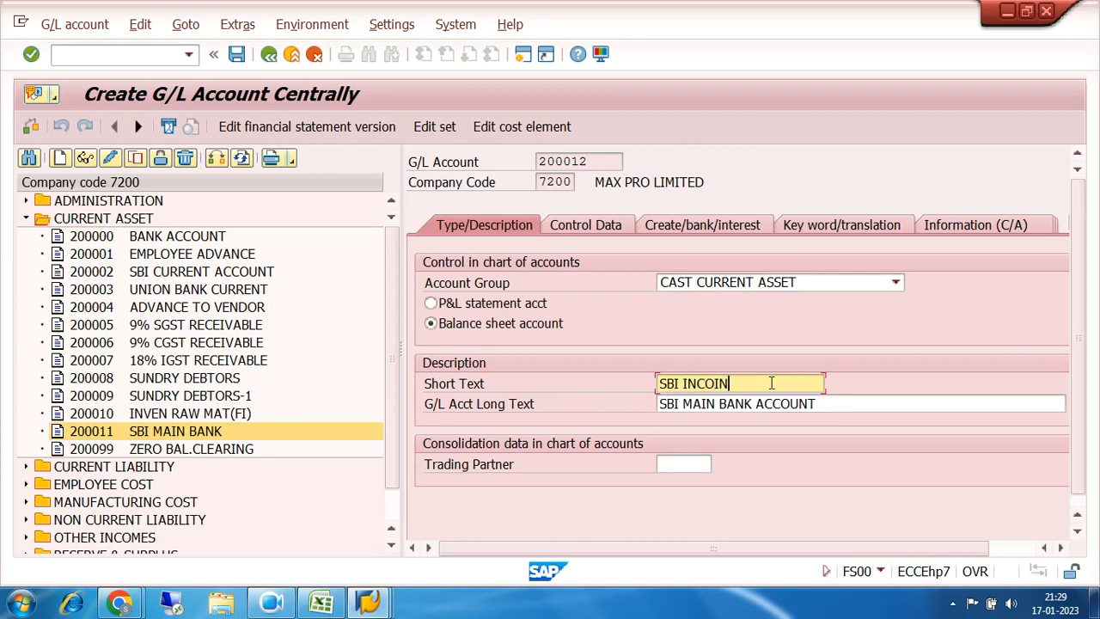
key("BackSpace")
key("BackSpace")
key("BackSpace")
type("MING")
key("Tab")
key("Right")
key("Right")
key("Right")
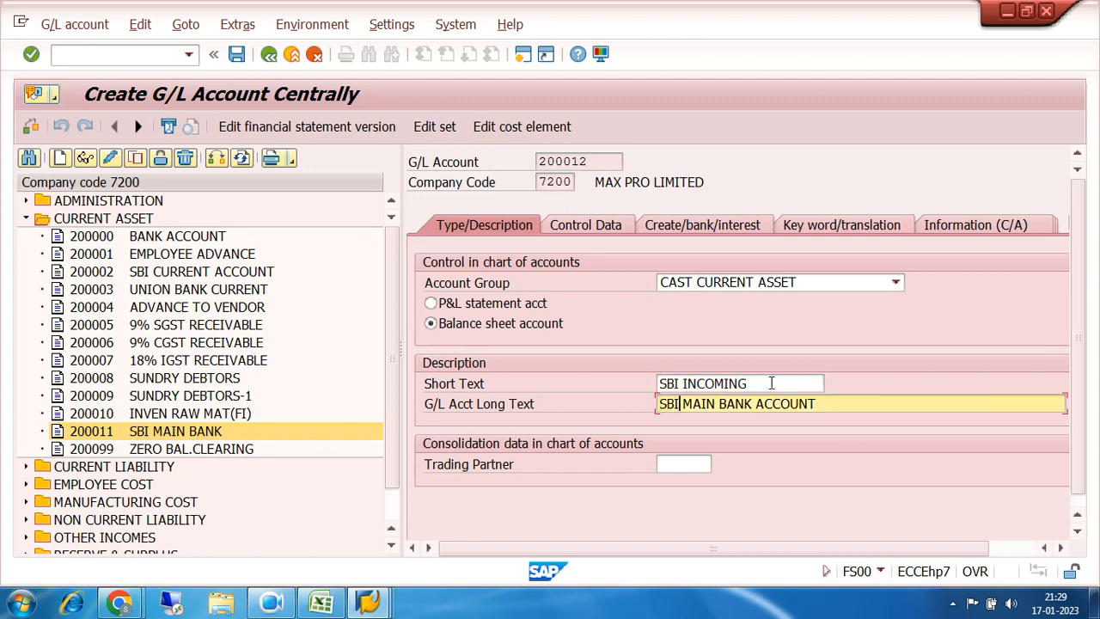
type("INC")
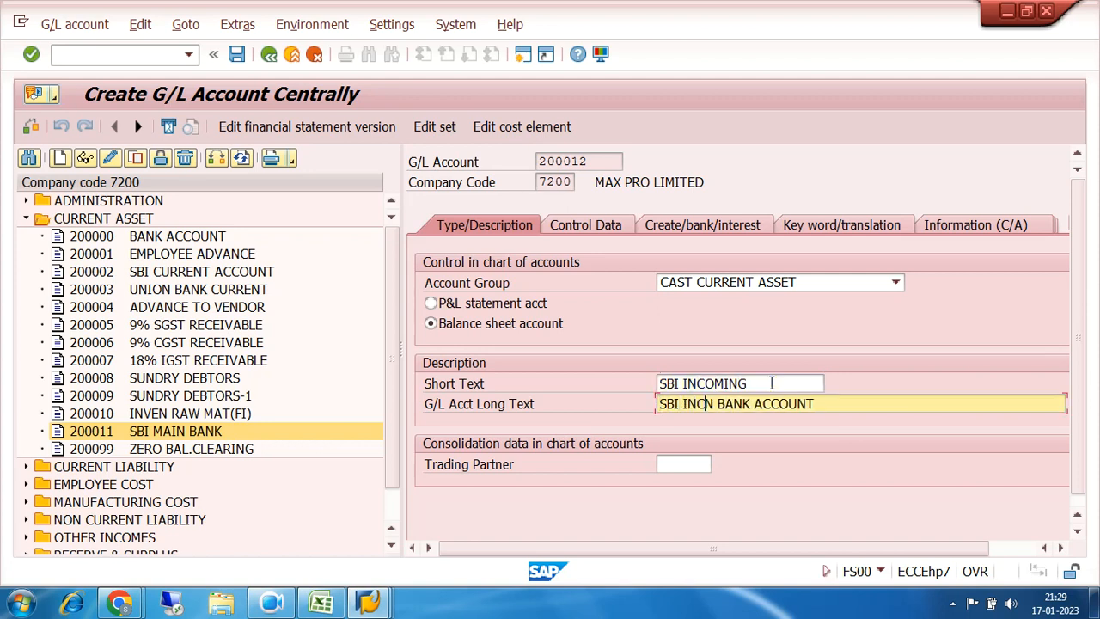
type("OMING")
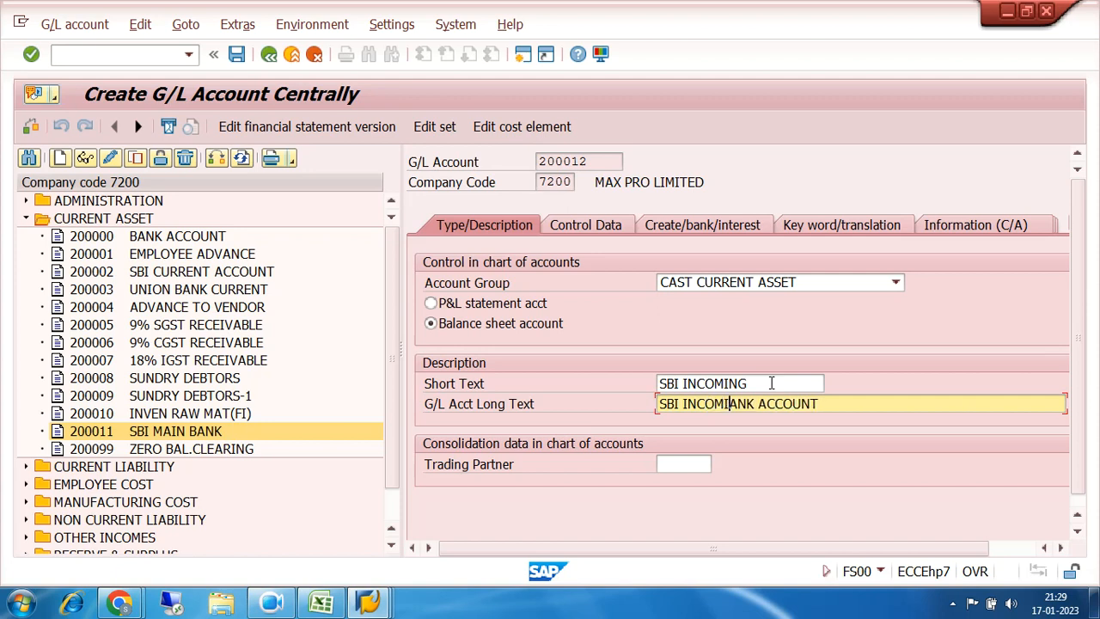
type(" ACCOUNT")
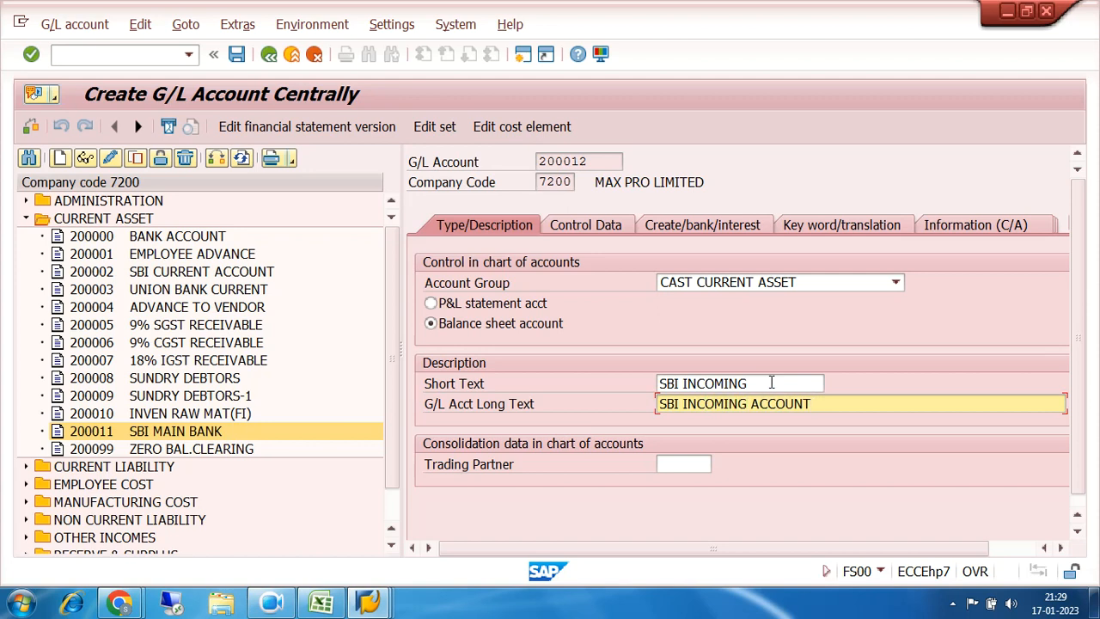
Step: Enable open item management in account 200012's control data
left_click(585, 226)
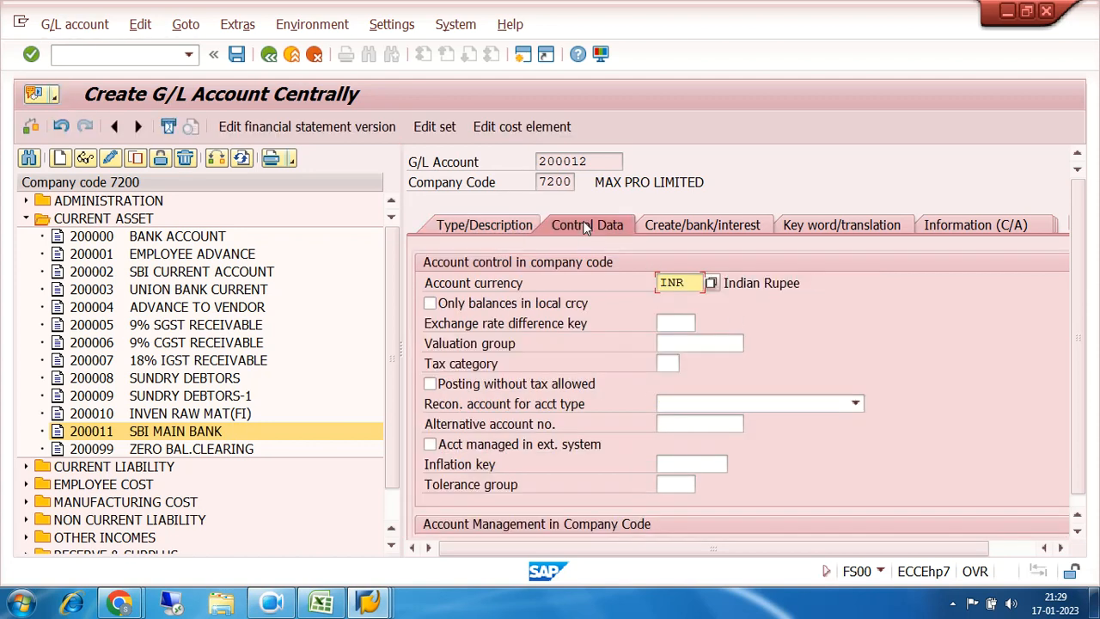
scroll(626, 358, "down", 5)
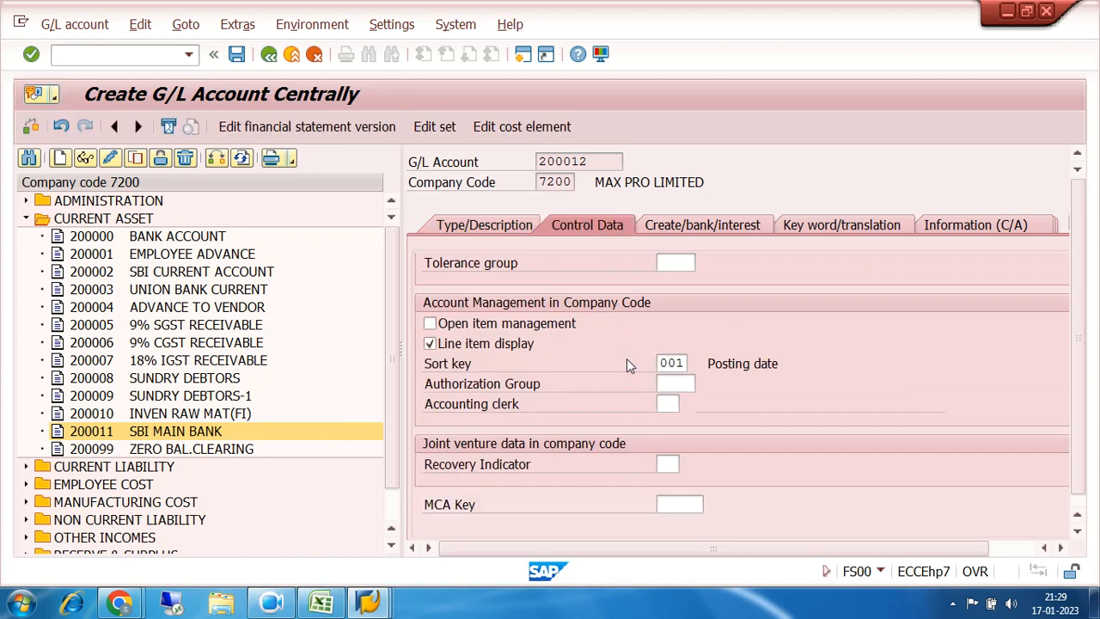
left_click(430, 324)
scroll(939, 335, "up", 5)
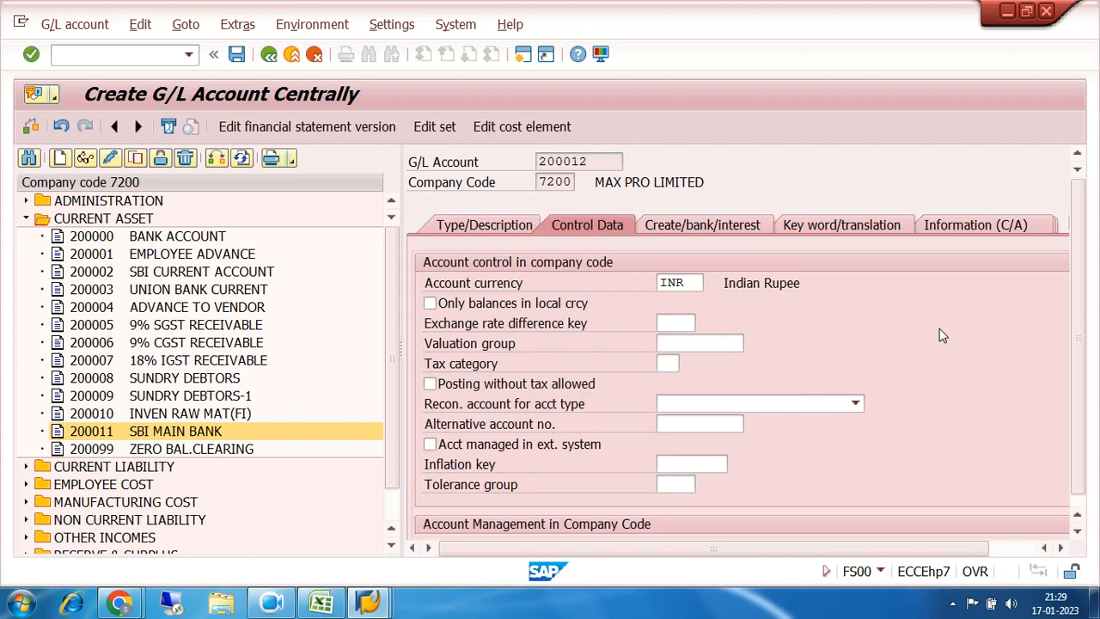
Step: Check the bank/interest settings, then save account 200012 and select it in the tree
left_click(681, 231)
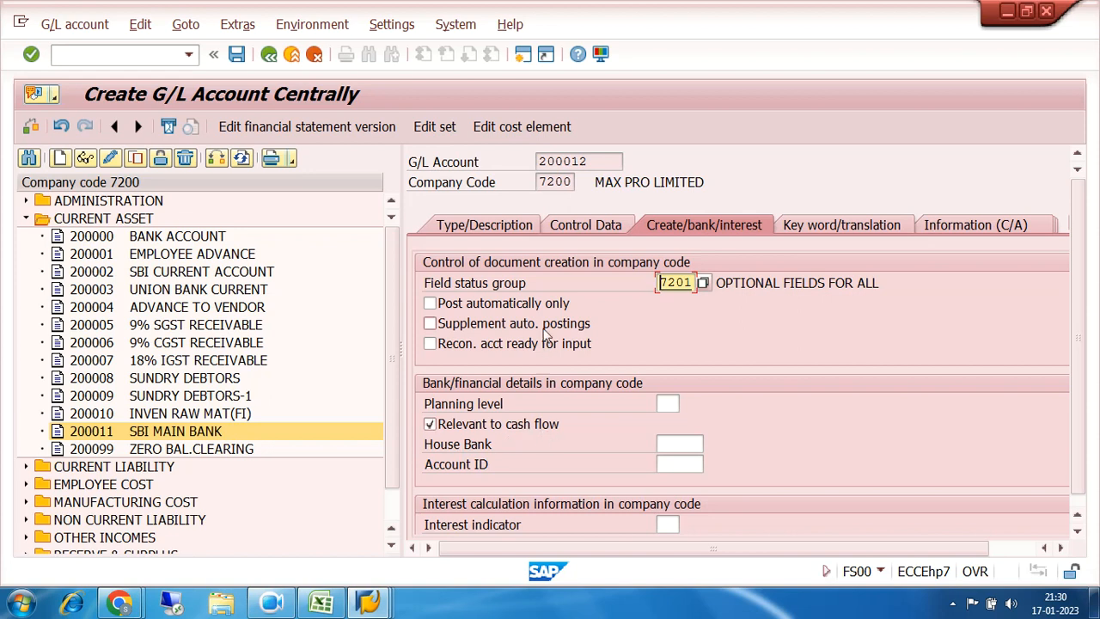
left_click(568, 225)
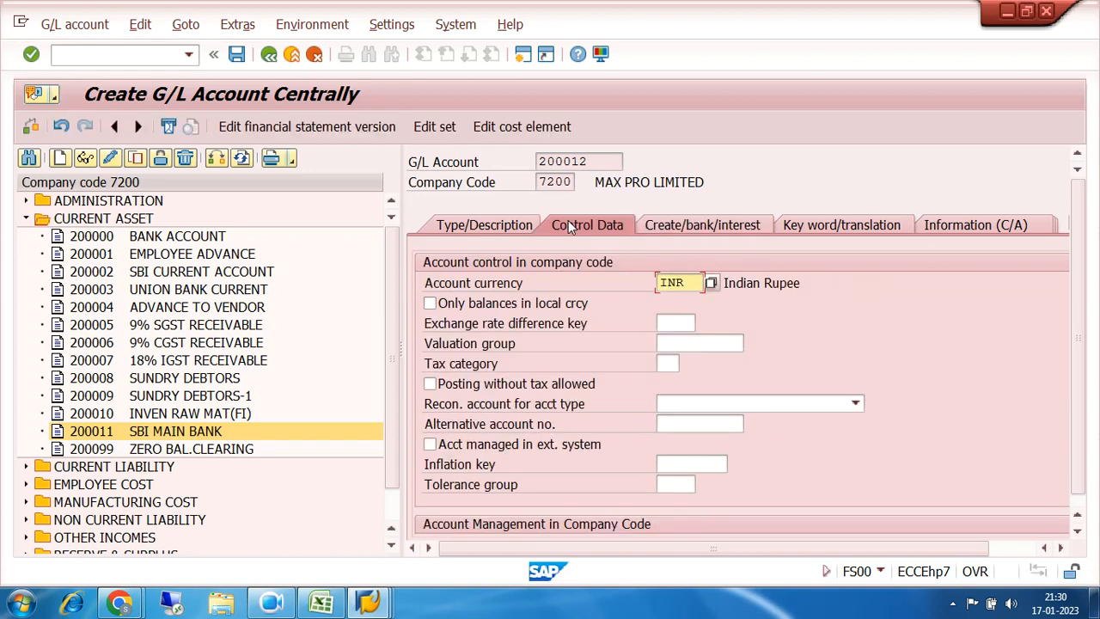
left_click(507, 230)
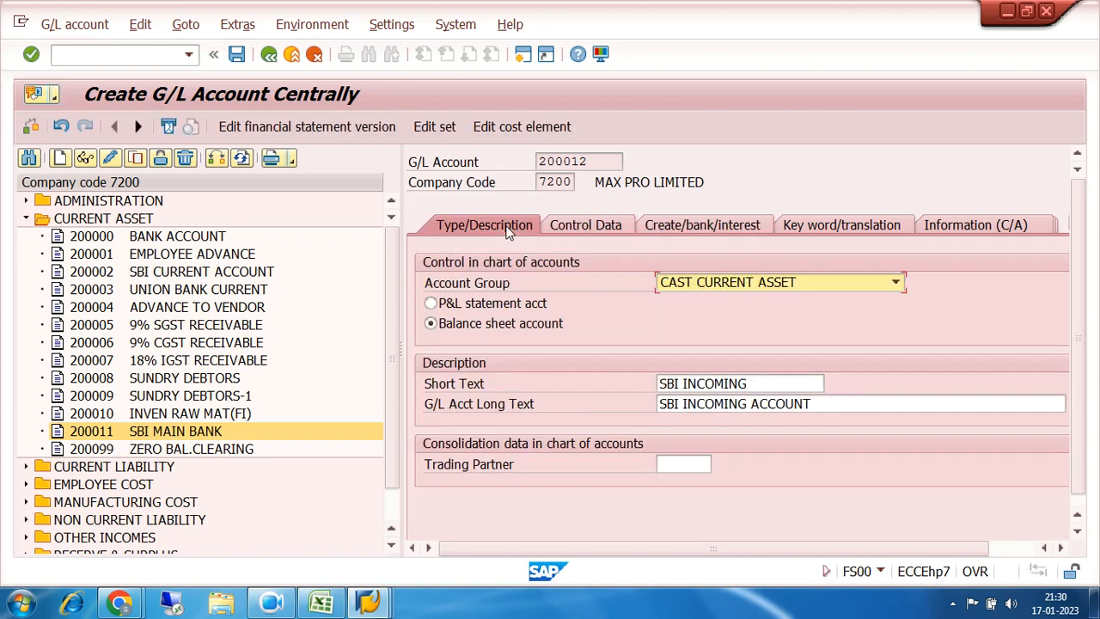
left_click(236, 54)
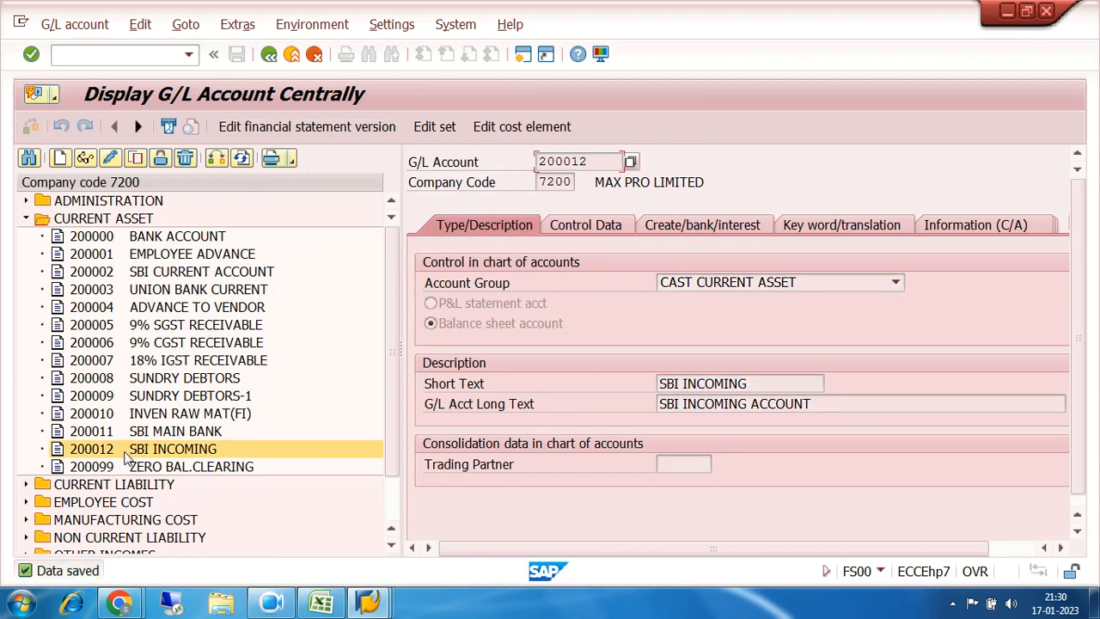
left_click(97, 453)
Step: Copy account 200012 SBI INCOMING into new G/L account 200013
left_click(62, 458)
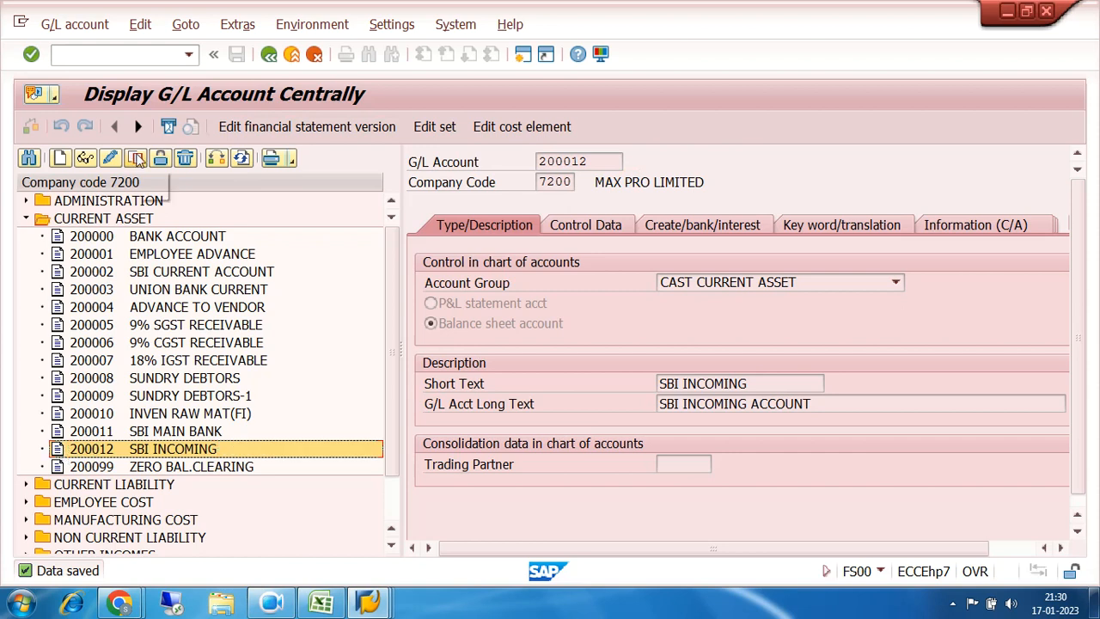
left_click(135, 157)
left_click(279, 319)
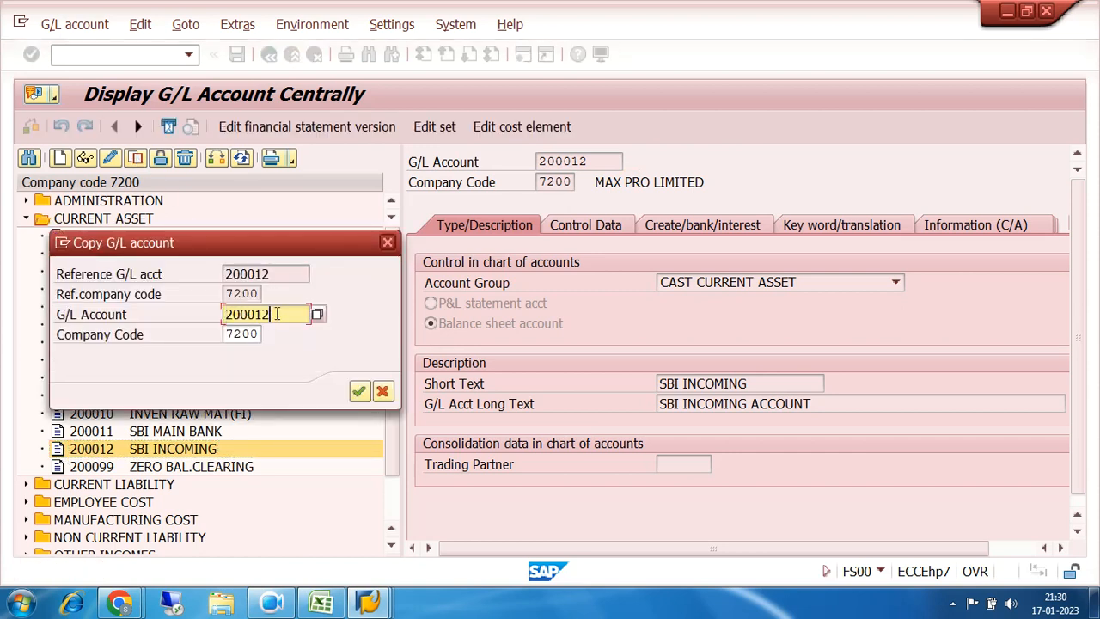
key("BackSpace")
type("3")
left_click(358, 391)
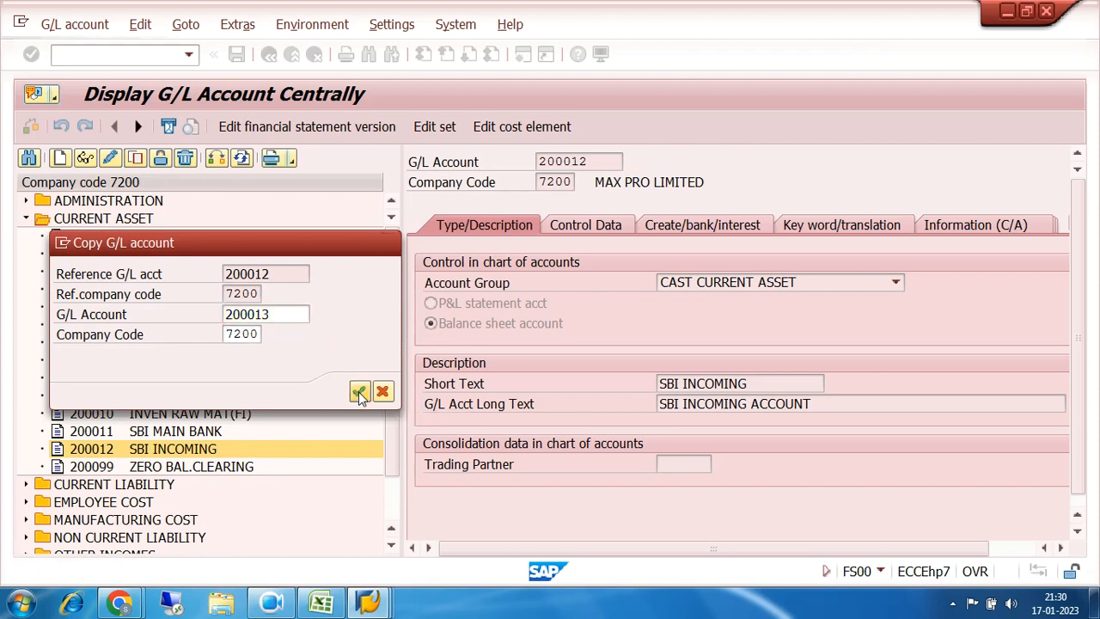
Step: Change both texts of account 200013 to SBI OUTGOING and save it
left_click(758, 384)
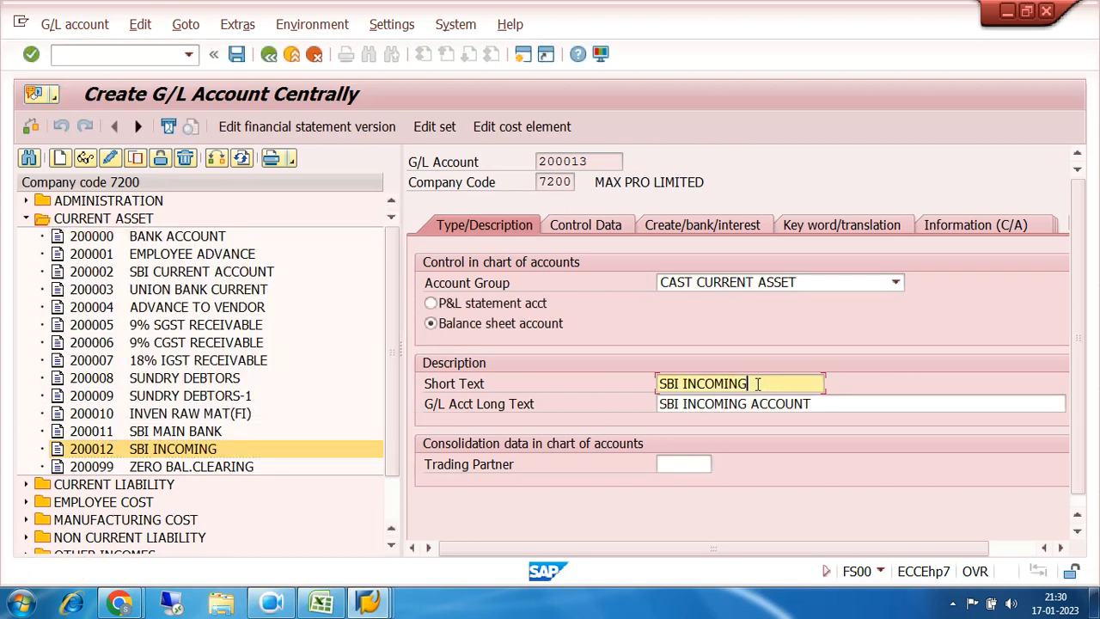
key("BackSpace")
key("BackSpace")
key("BackSpace")
key("BackSpace")
key("BackSpace")
key("BackSpace")
key("BackSpace")
key("BackSpace")
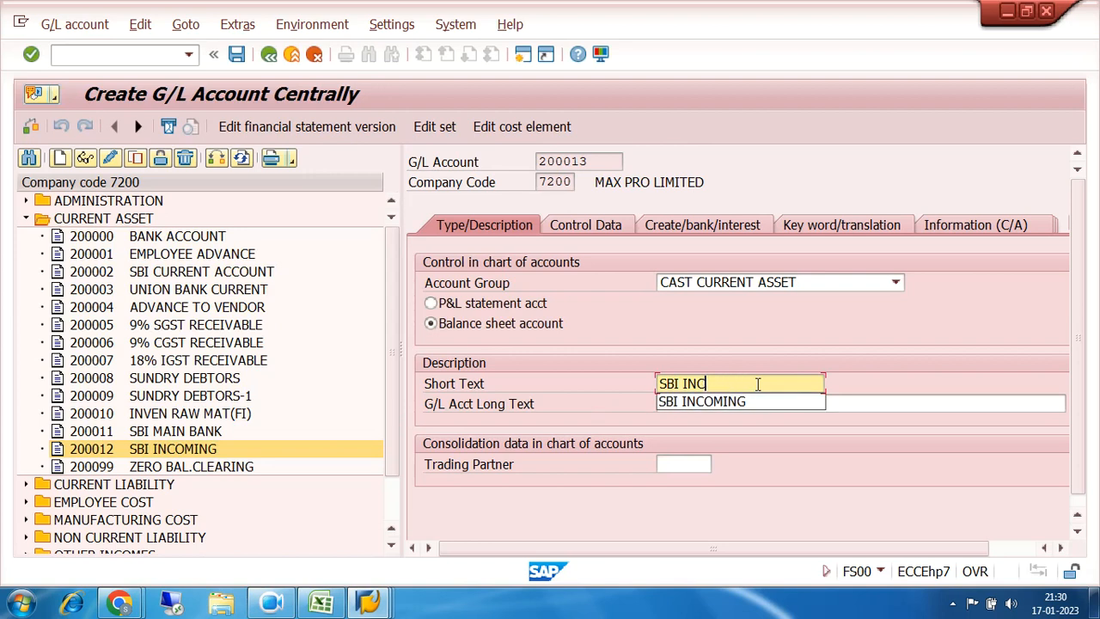
type("OU")
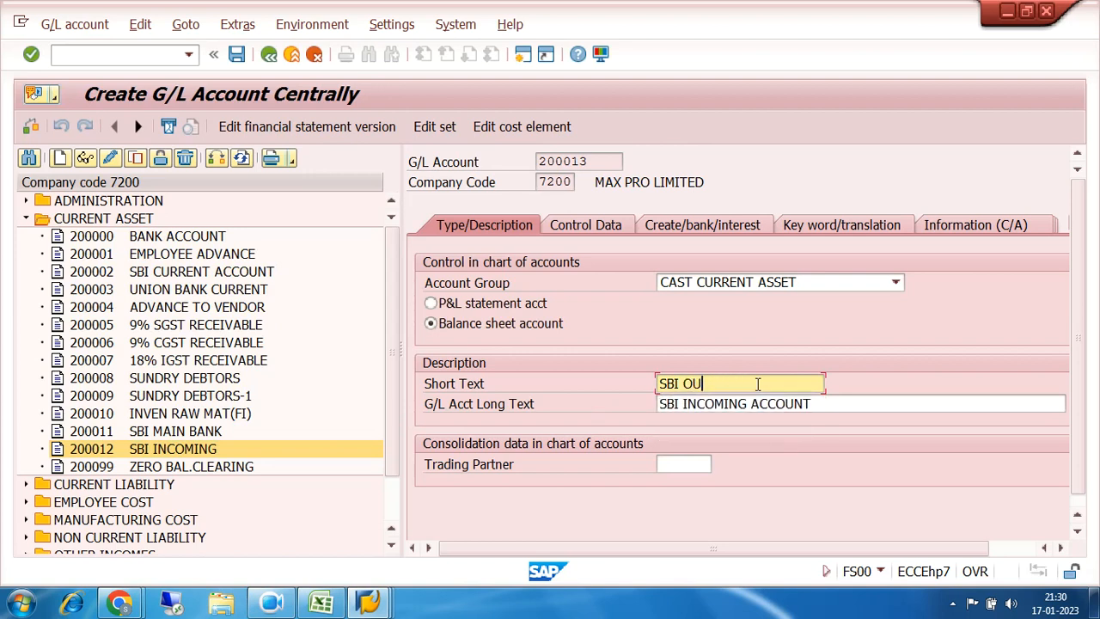
type("TGOING")
left_click(816, 404)
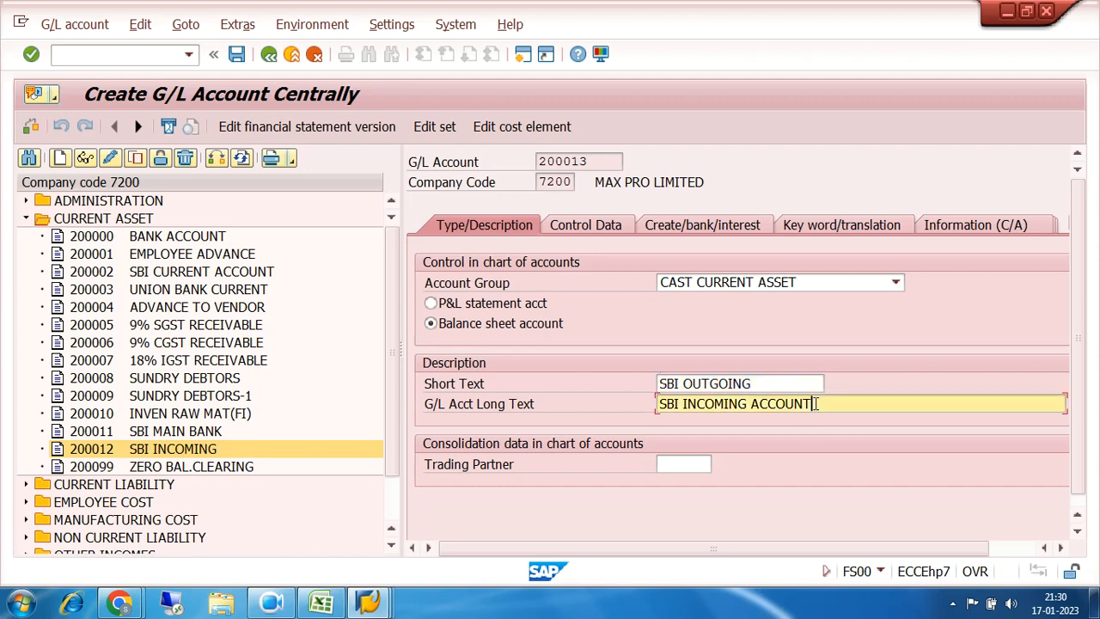
key("BackSpace")
key("BackSpace")
key("BackSpace")
key("BackSpace")
key("BackSpace")
key("BackSpace")
key("BackSpace")
key("BackSpace")
key("BackSpace")
key("BackSpace")
key("BackSpace")
key("BackSpace")
key("BackSpace")
key("BackSpace")
key("BackSpace")
key("BackSpace")
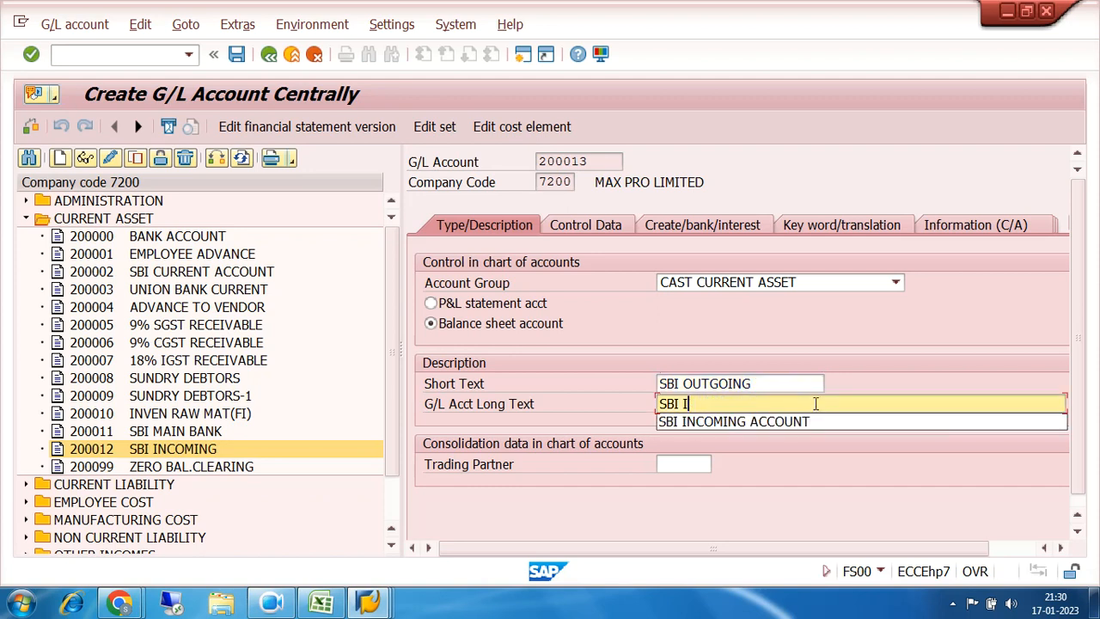
type("OUT")
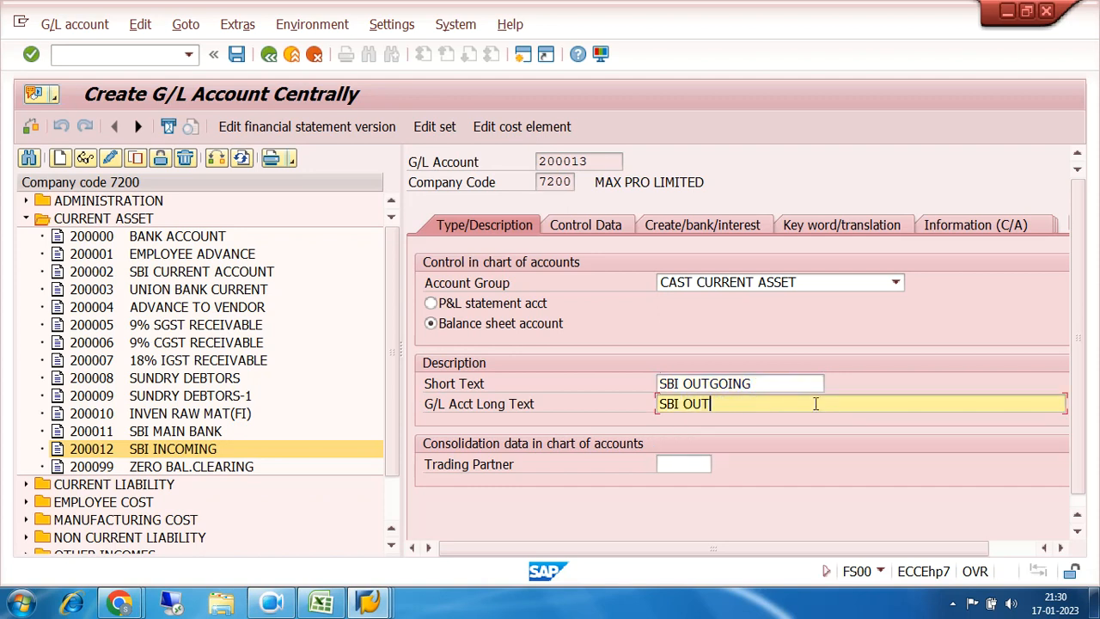
type("GOING")
left_click(236, 58)
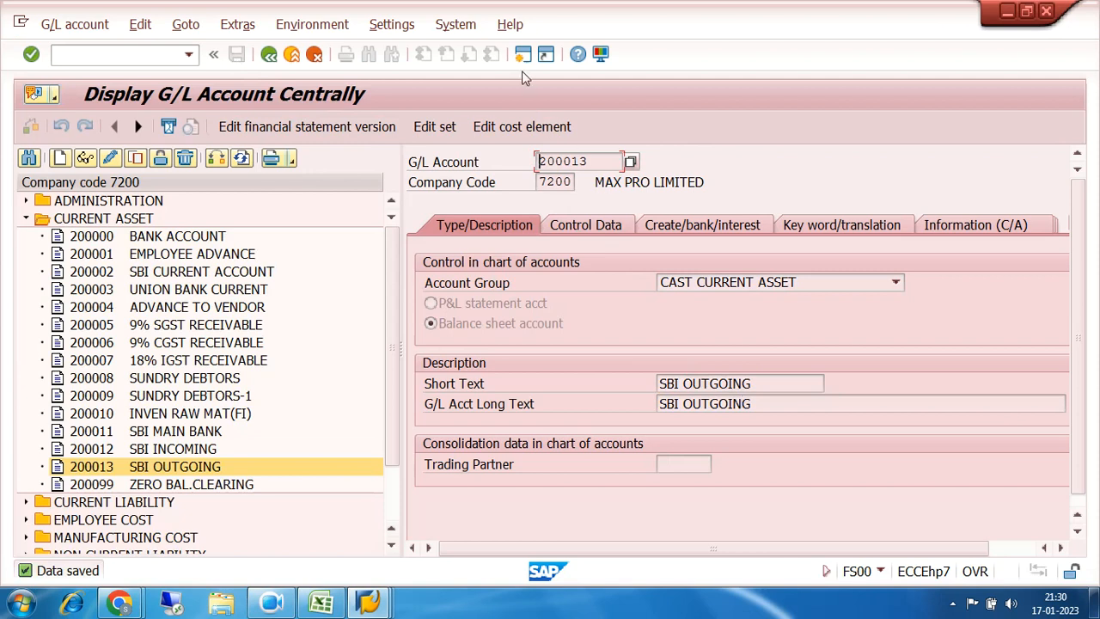
Step: Go to F110 and open house bank maintenance via Environment > Maintain config
left_click(163, 57)
type("/n")
key("Return")
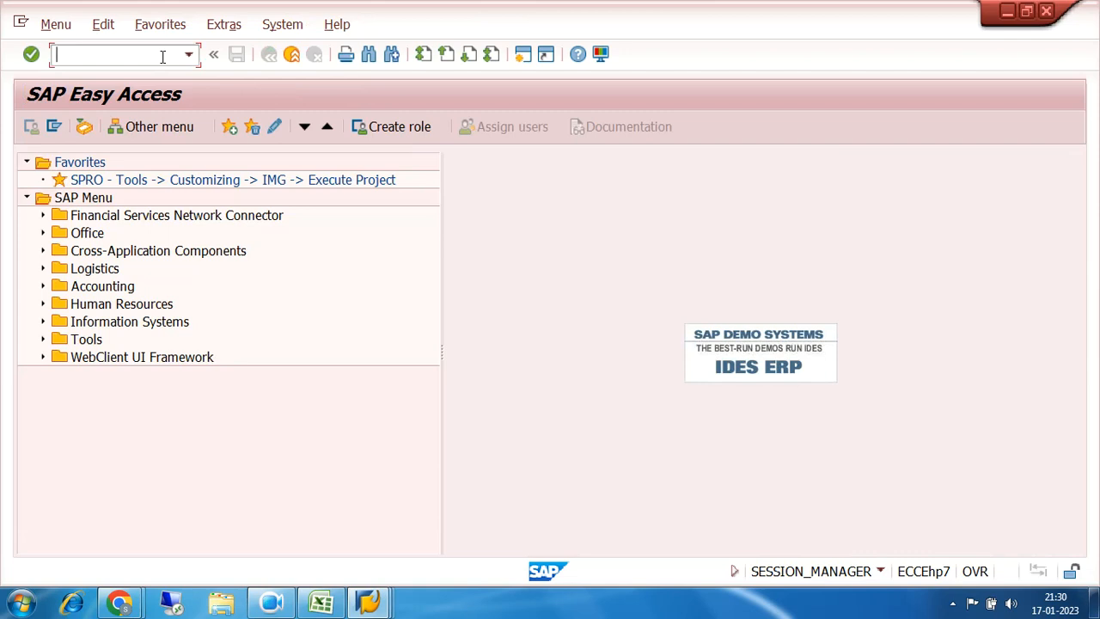
type("F110")
key("Return")
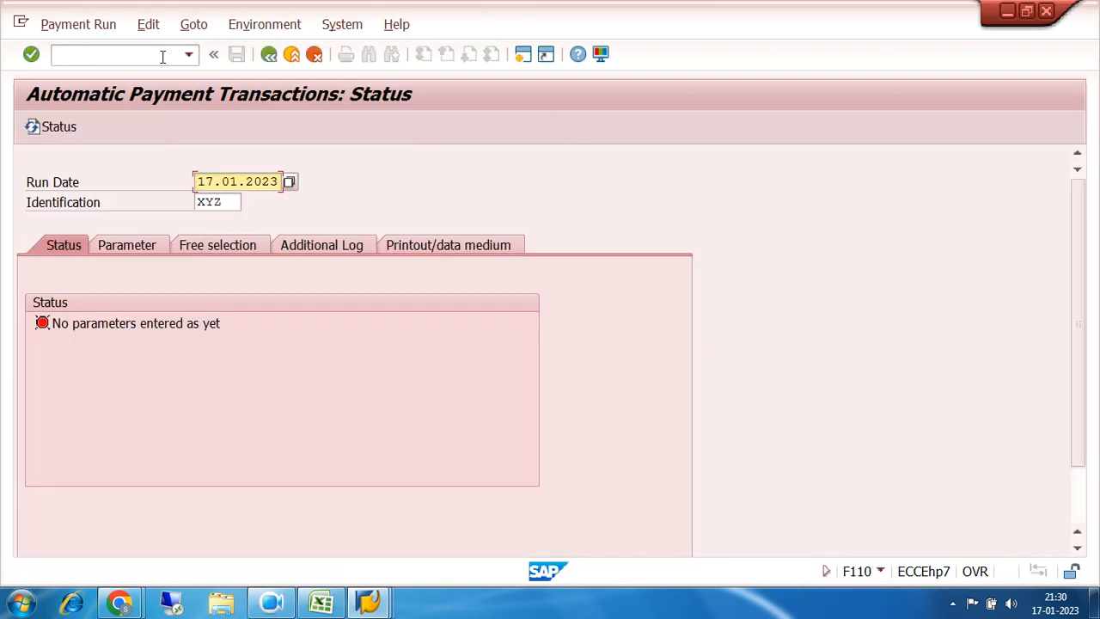
left_click(263, 28)
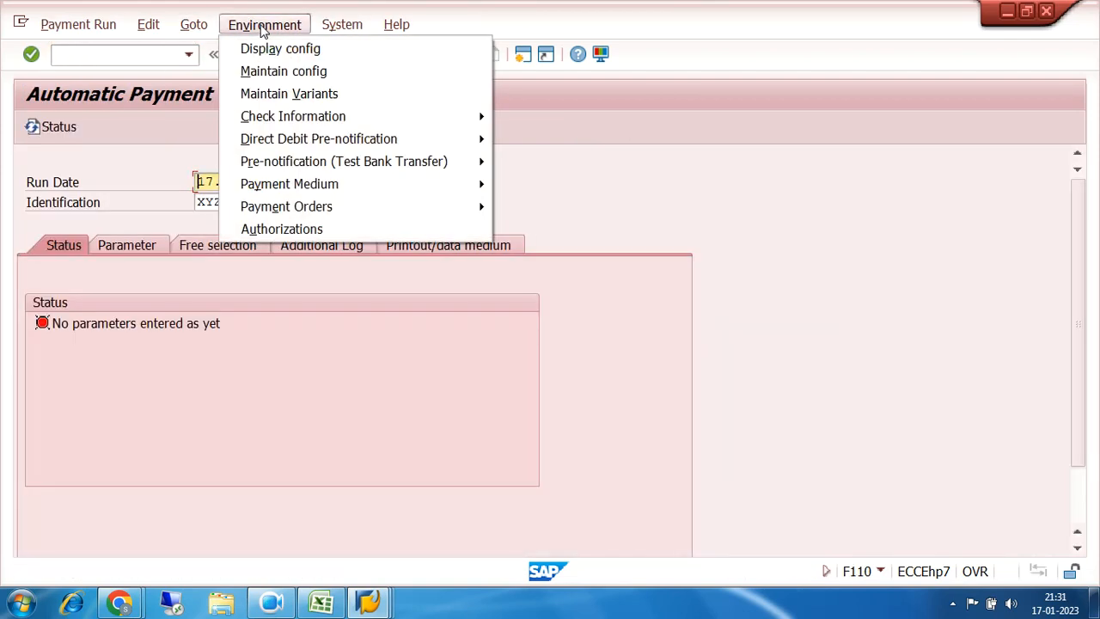
left_click(291, 73)
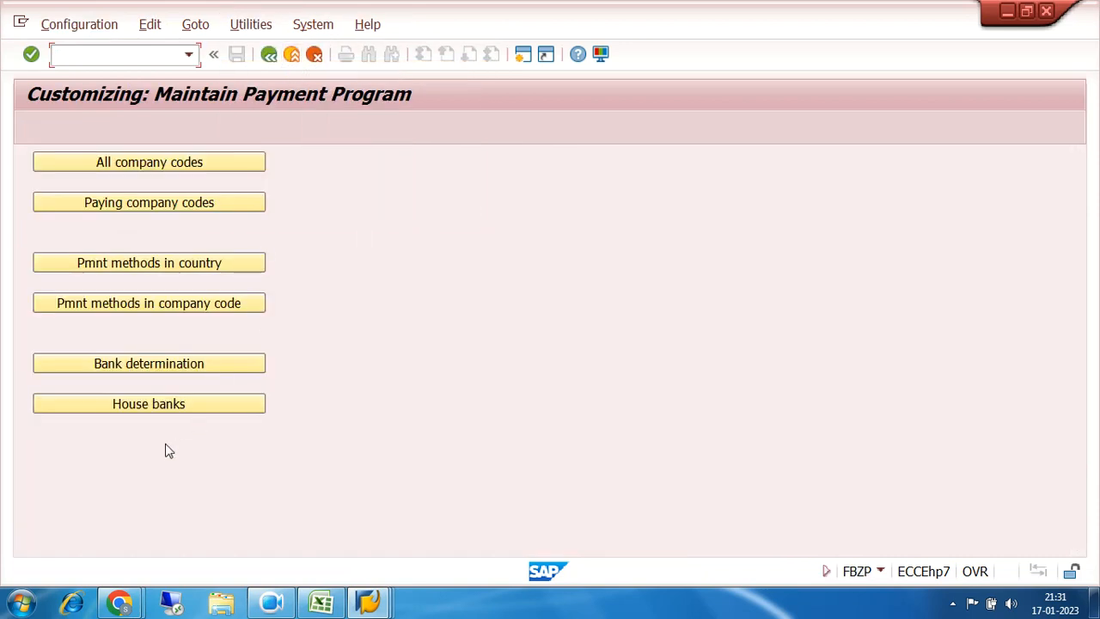
left_click(163, 410)
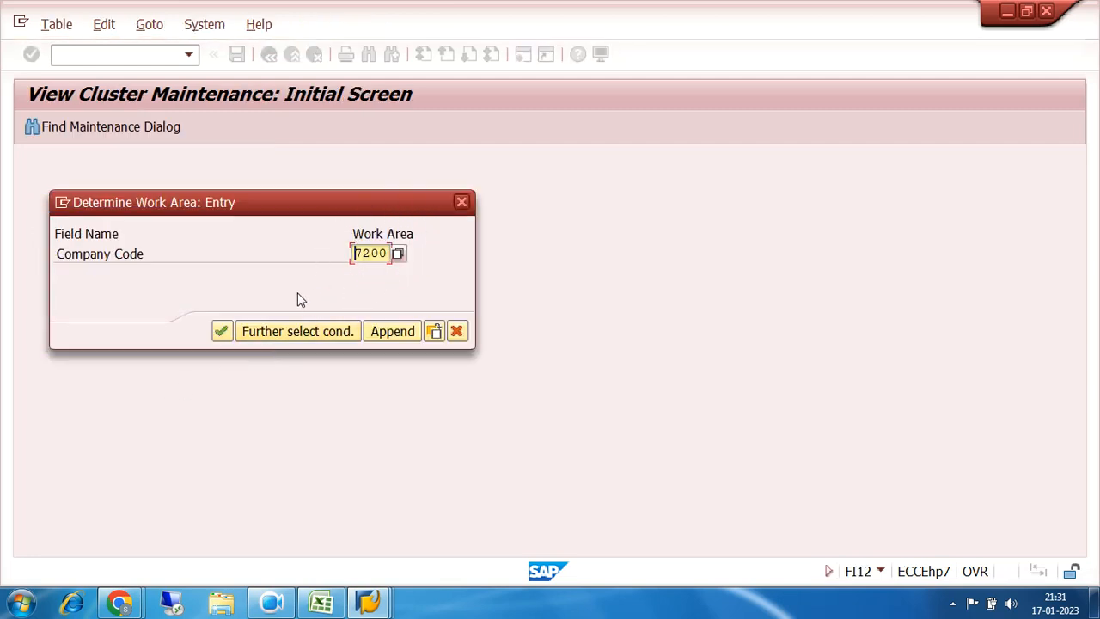
Step: In work area 7200, add new house bank SBI72 with bank country IN and bank key SBI72
left_click(222, 332)
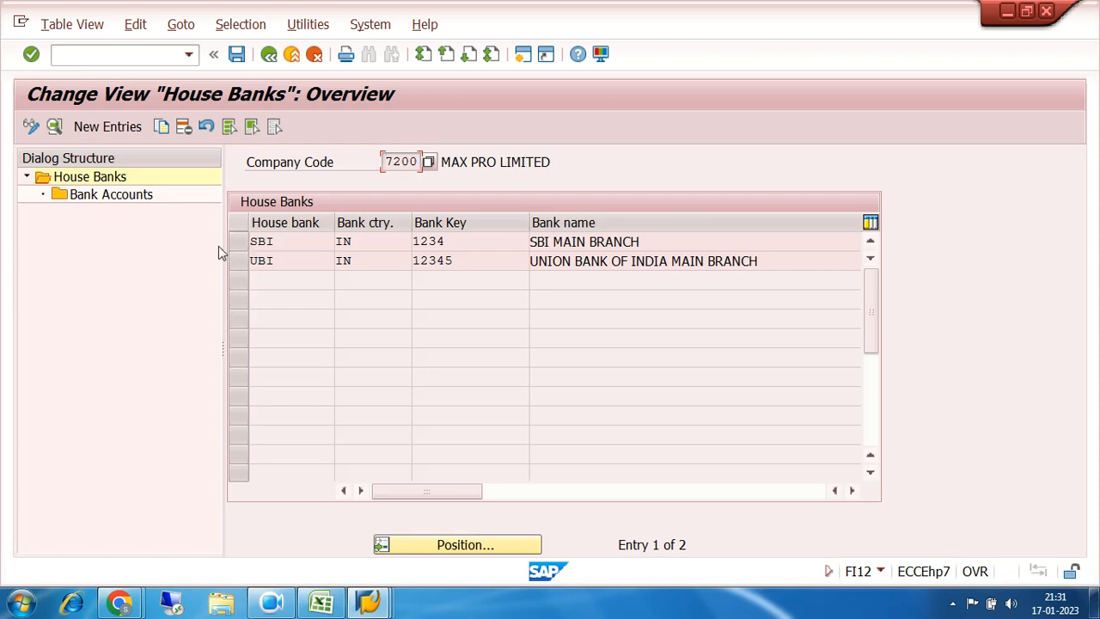
left_click(105, 128)
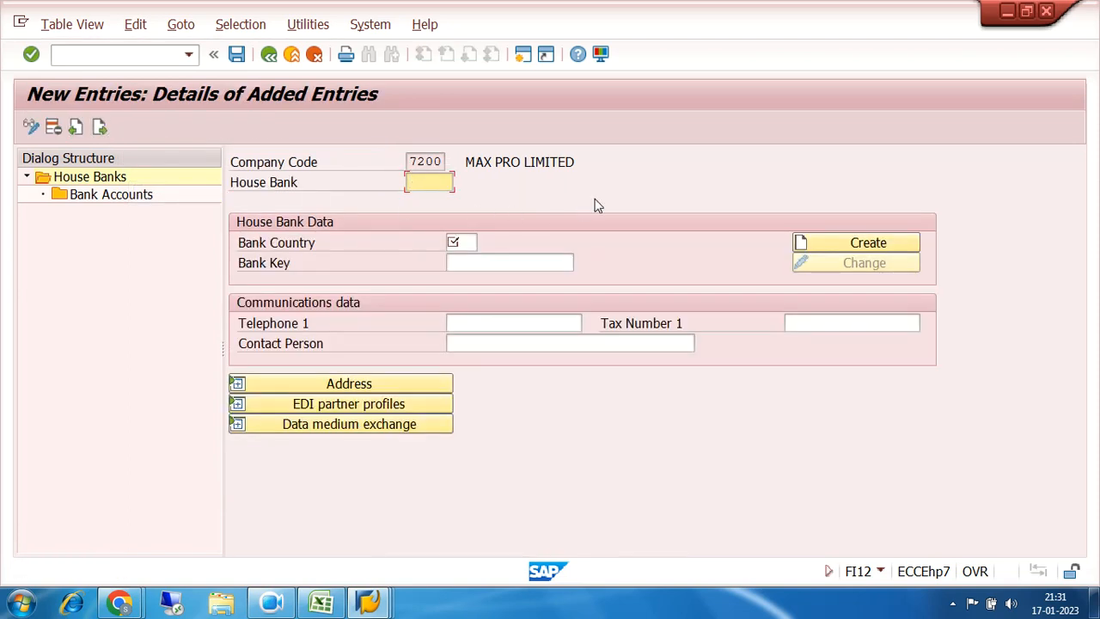
type("SBI")
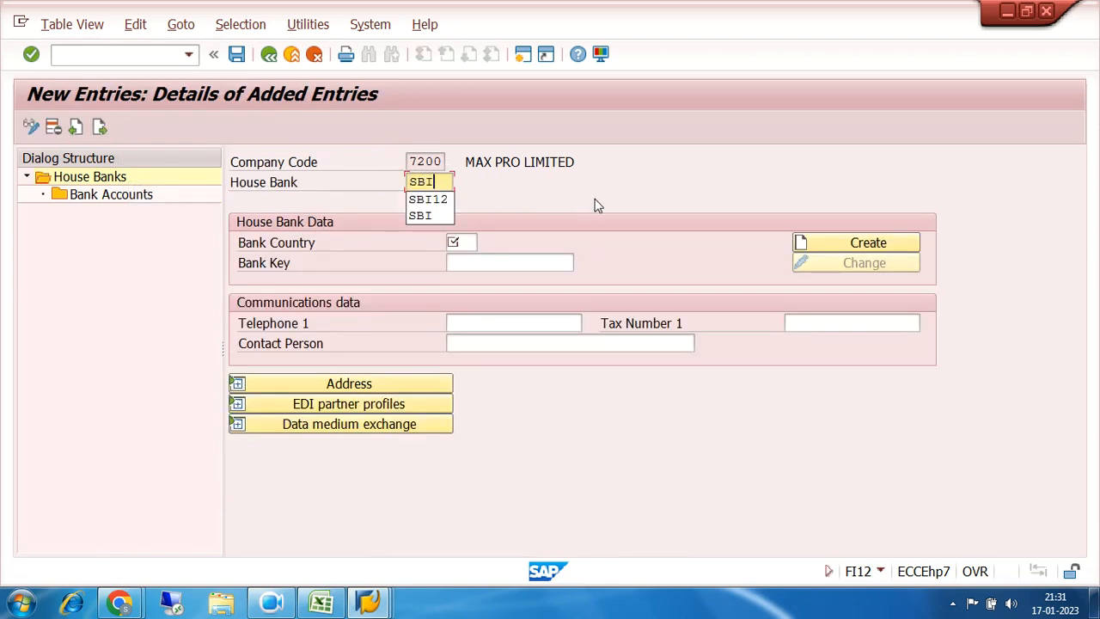
type("1")
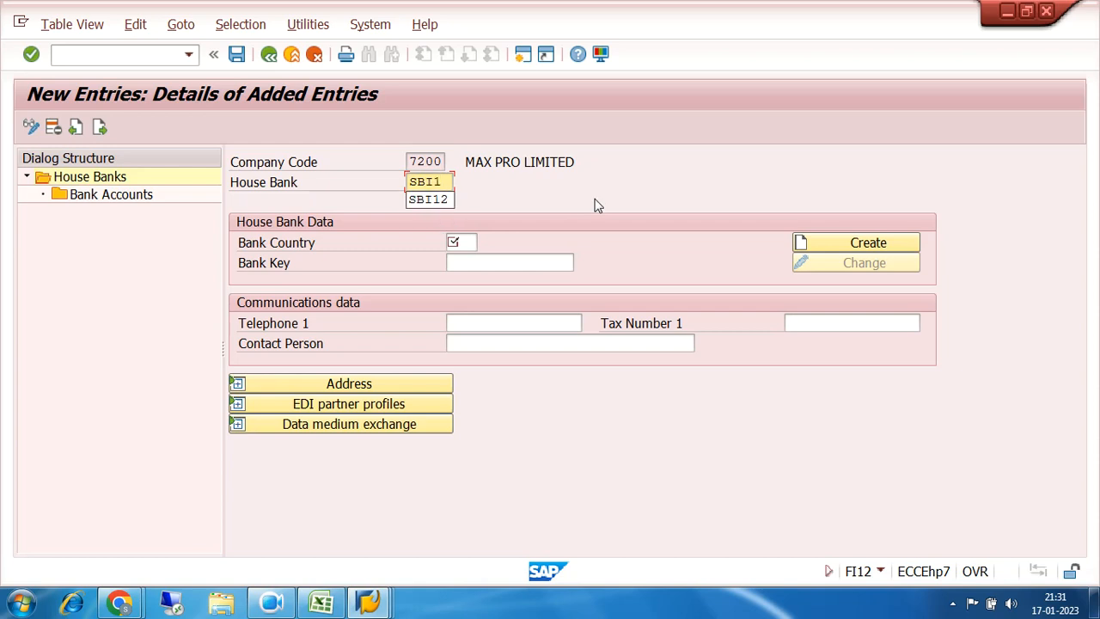
key("BackSpace")
key("BackSpace")
key("BackSpace")
key("BackSpace")
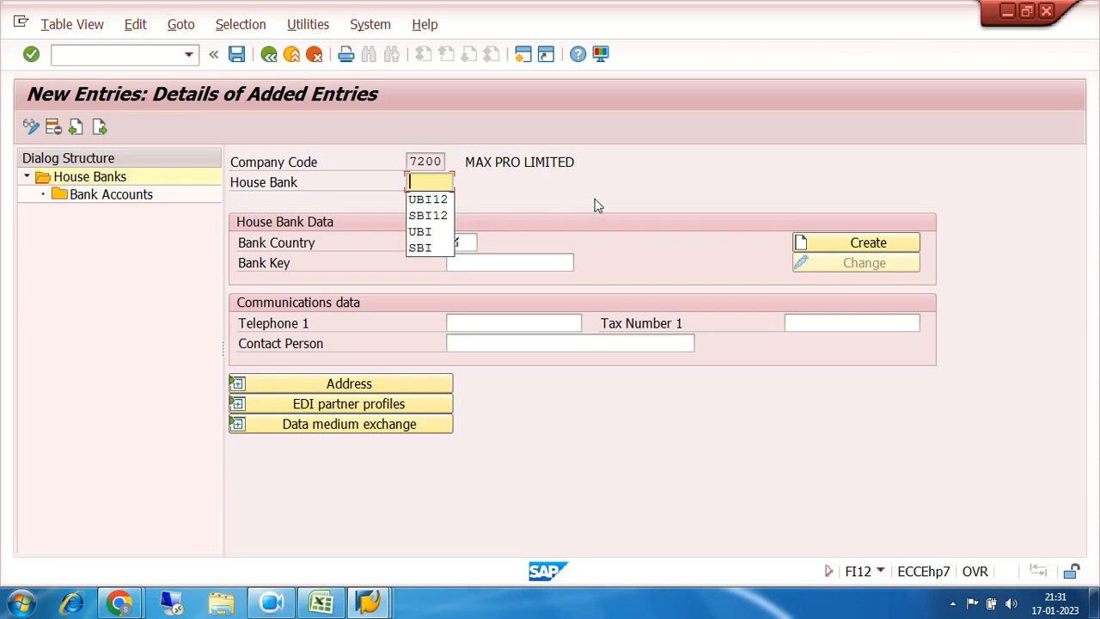
type("SBI72")
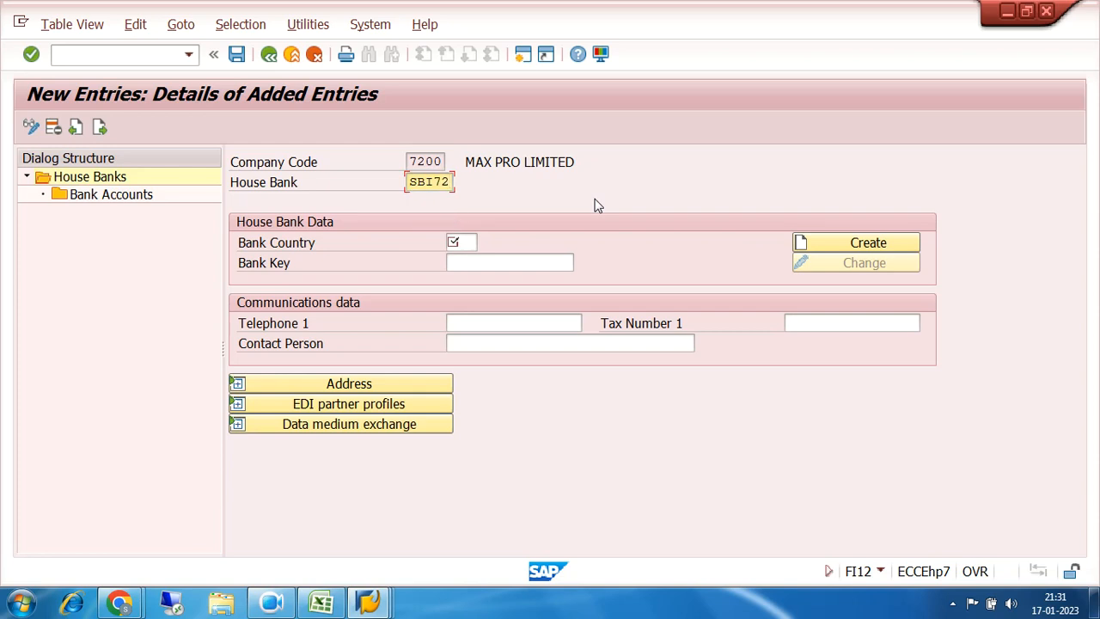
left_click(465, 242)
type("IN")
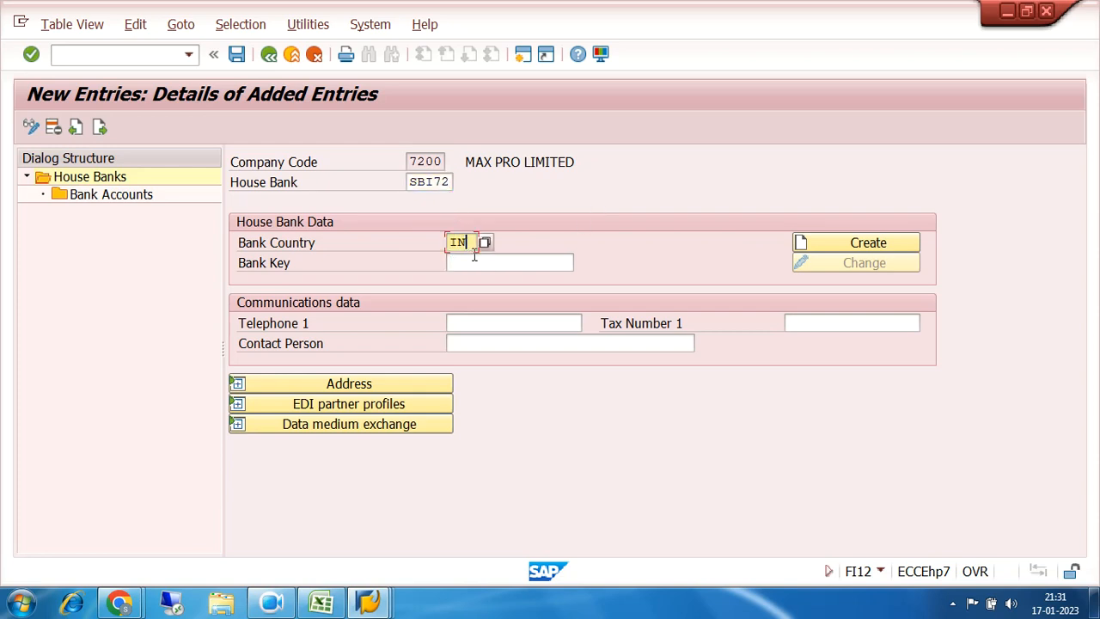
left_click(480, 262)
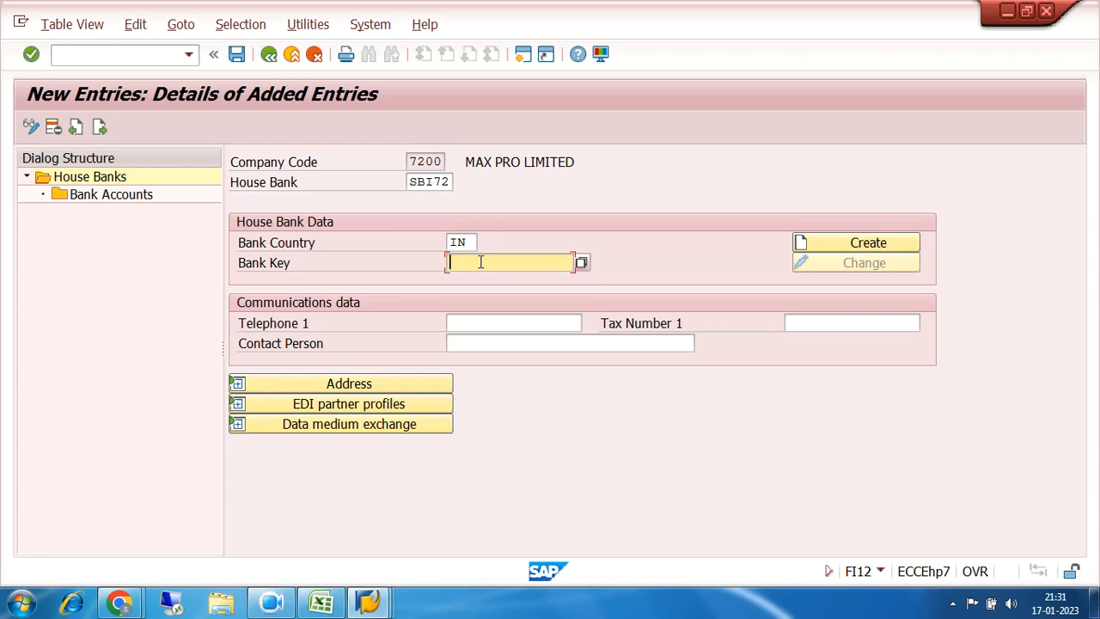
type("SBI")
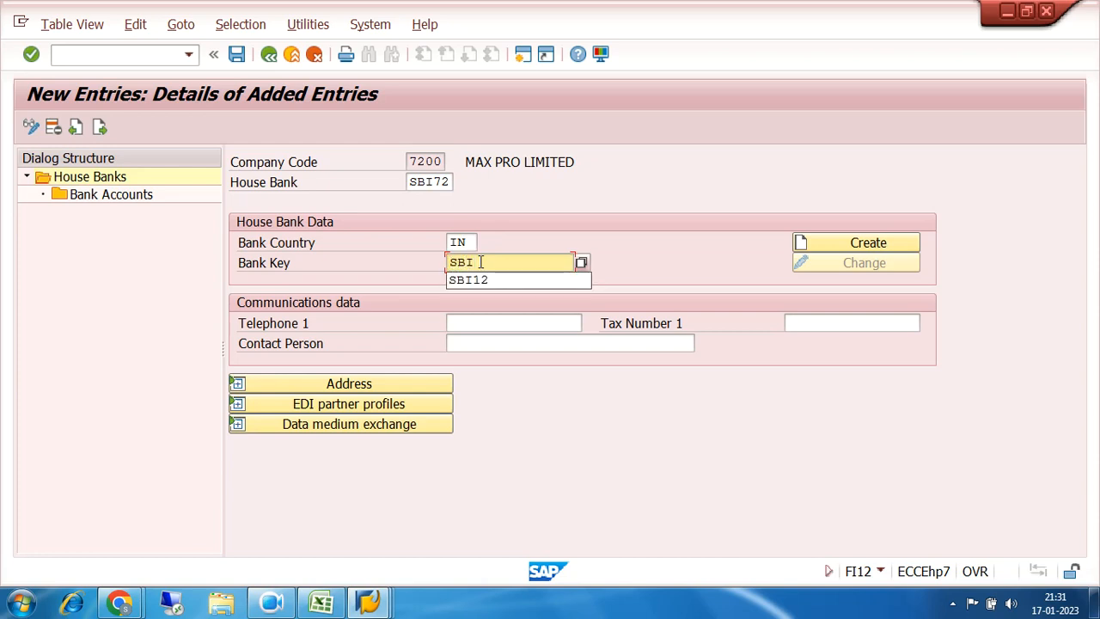
type("72")
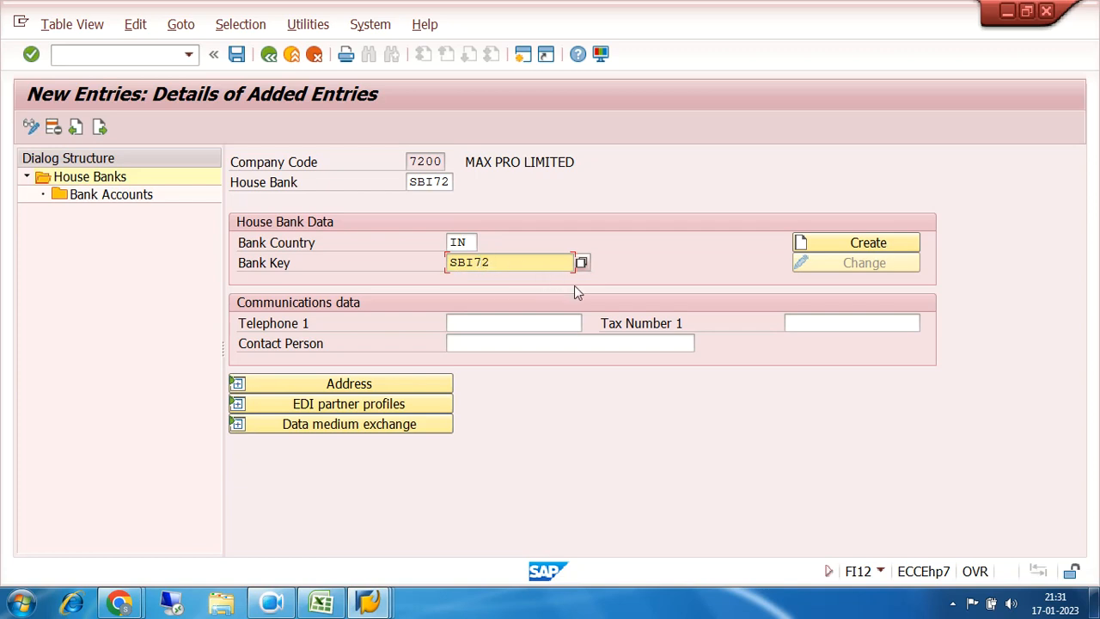
Step: Create bank data for key SBI72 named SBI PATIA and save the house bank to the customizing request
left_click(855, 244)
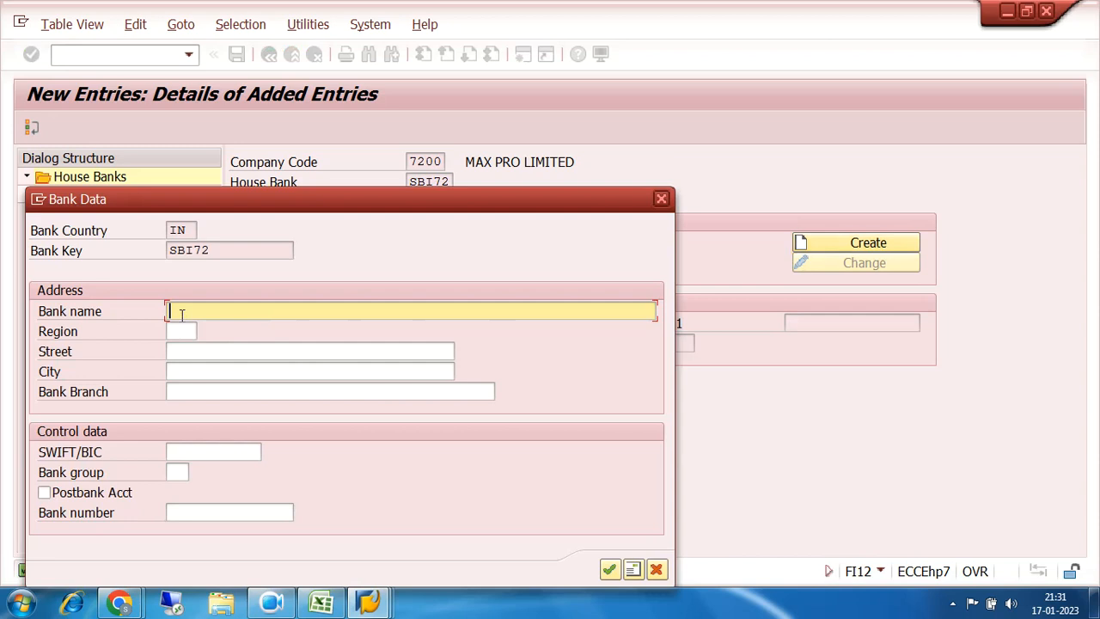
type("SBI PATIA")
left_click(609, 569)
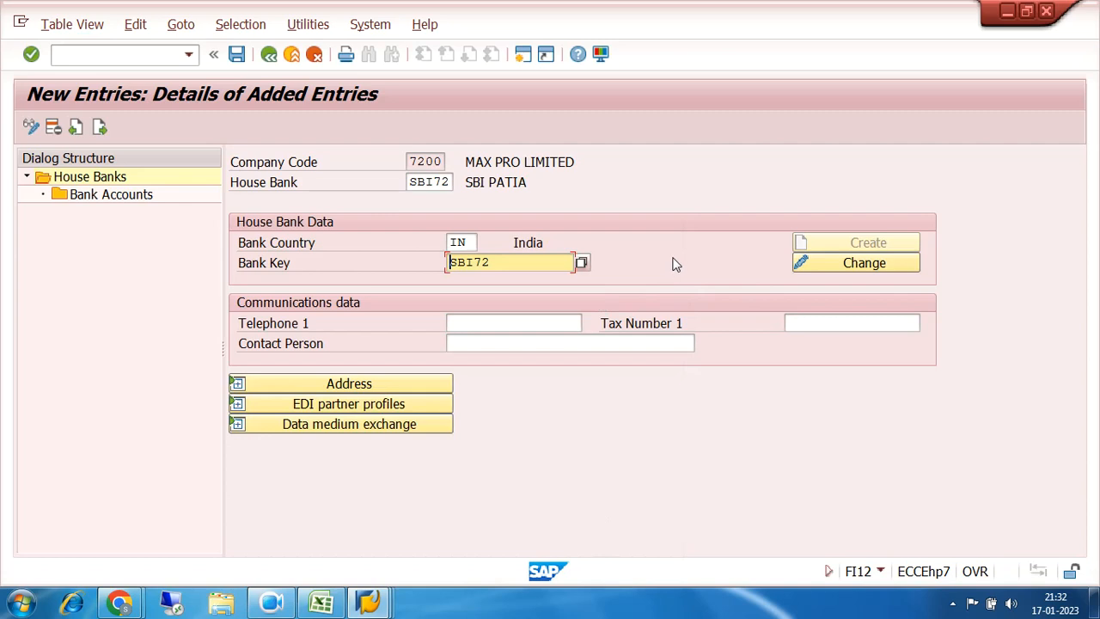
left_click(237, 54)
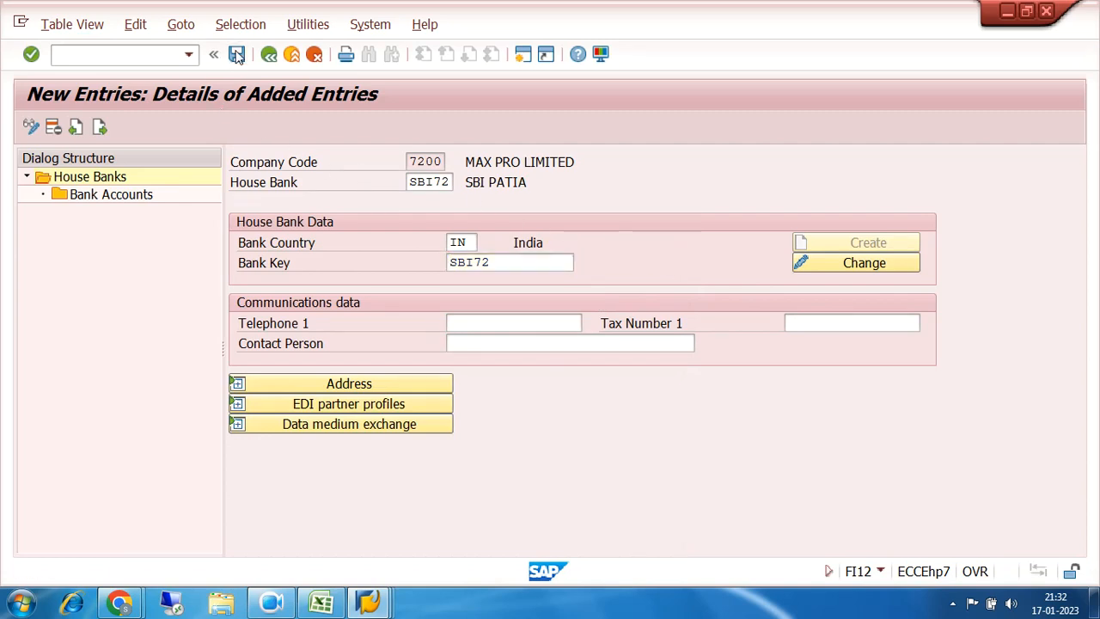
left_click(363, 332)
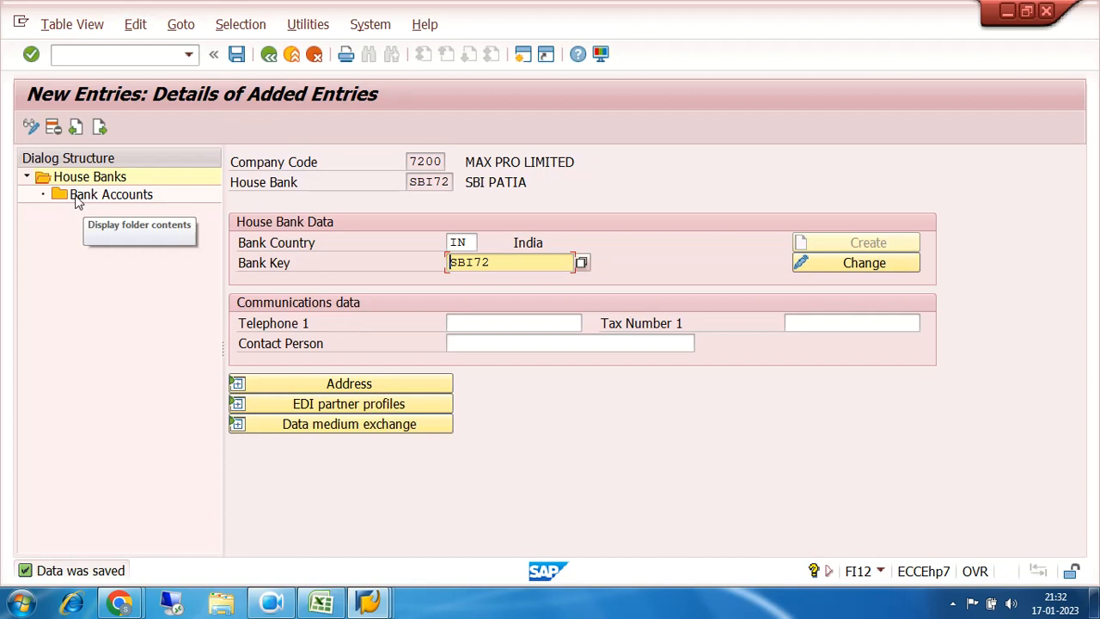
Step: Create bank account SBI72 under the house bank with description SBI PATIA and its account number
double_click(75, 199)
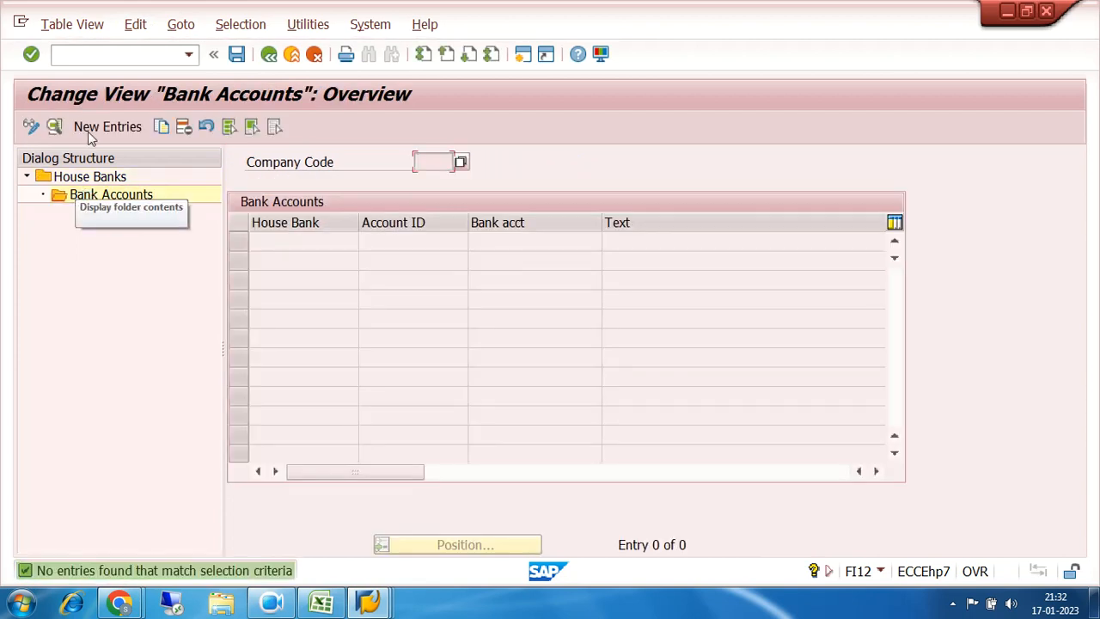
left_click(96, 129)
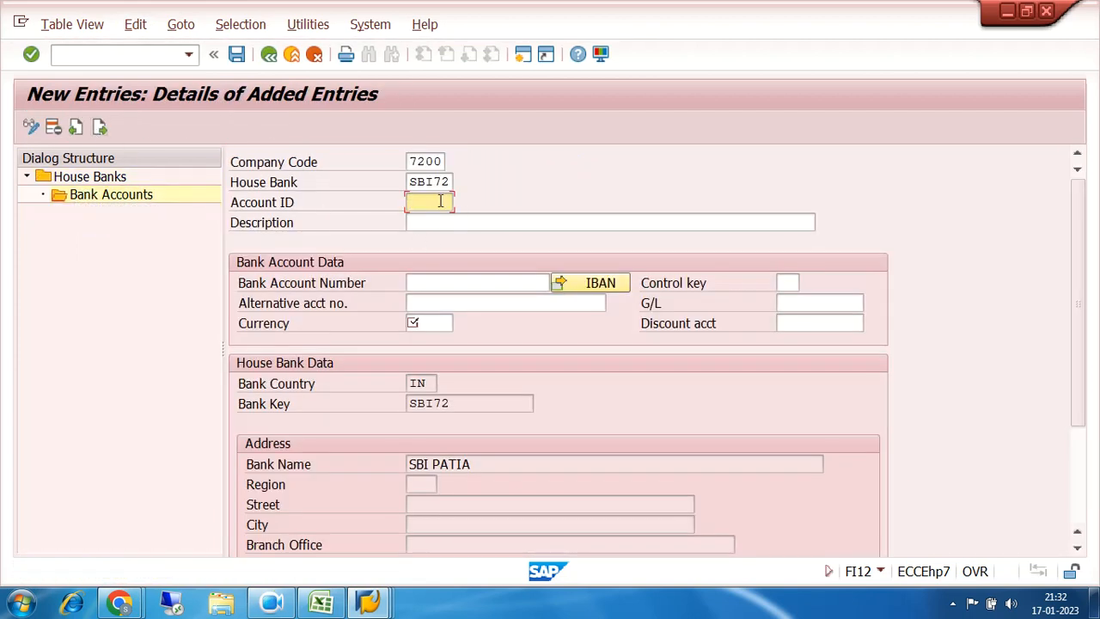
type("SBI72")
left_click(455, 224)
type("SB")
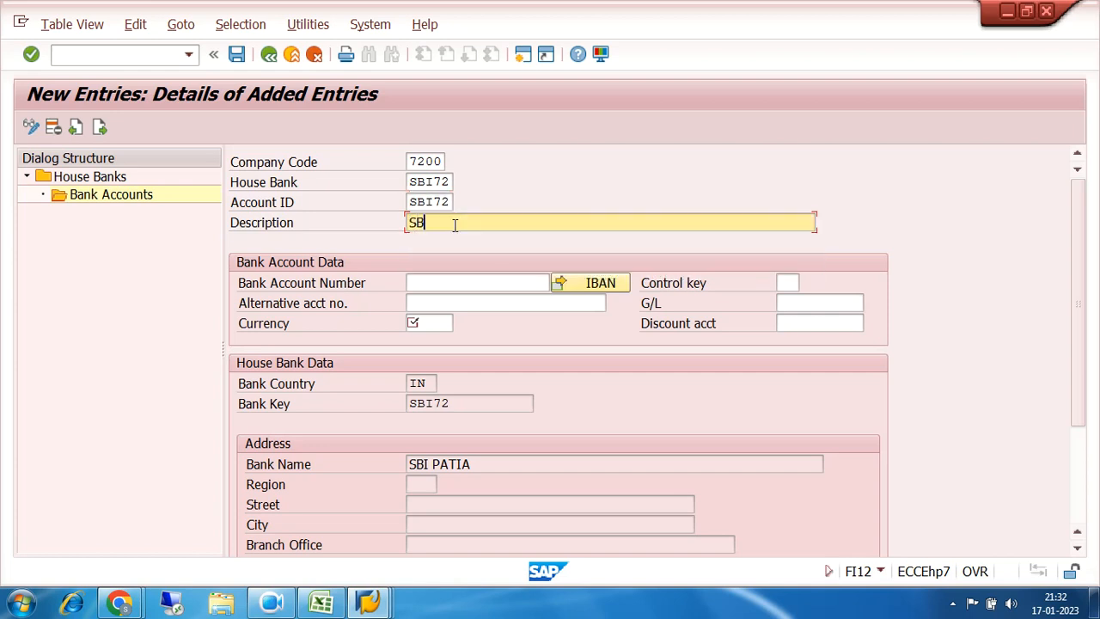
type("I PATIA")
left_click(489, 282)
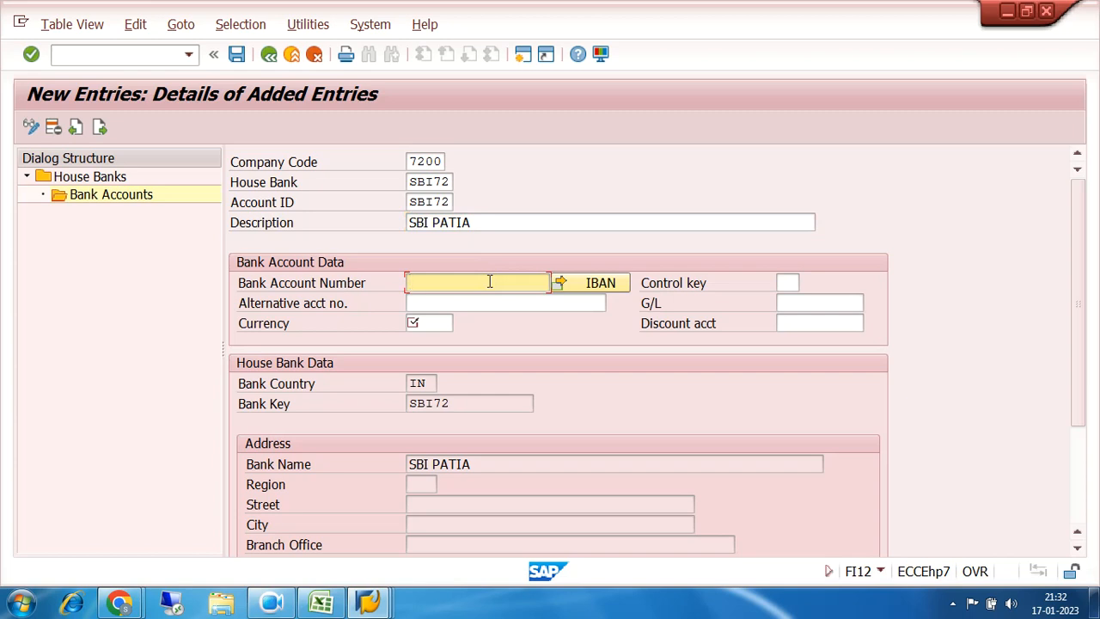
type("SBI")
key("BackSpace")
key("BackSpace")
key("BackSpace")
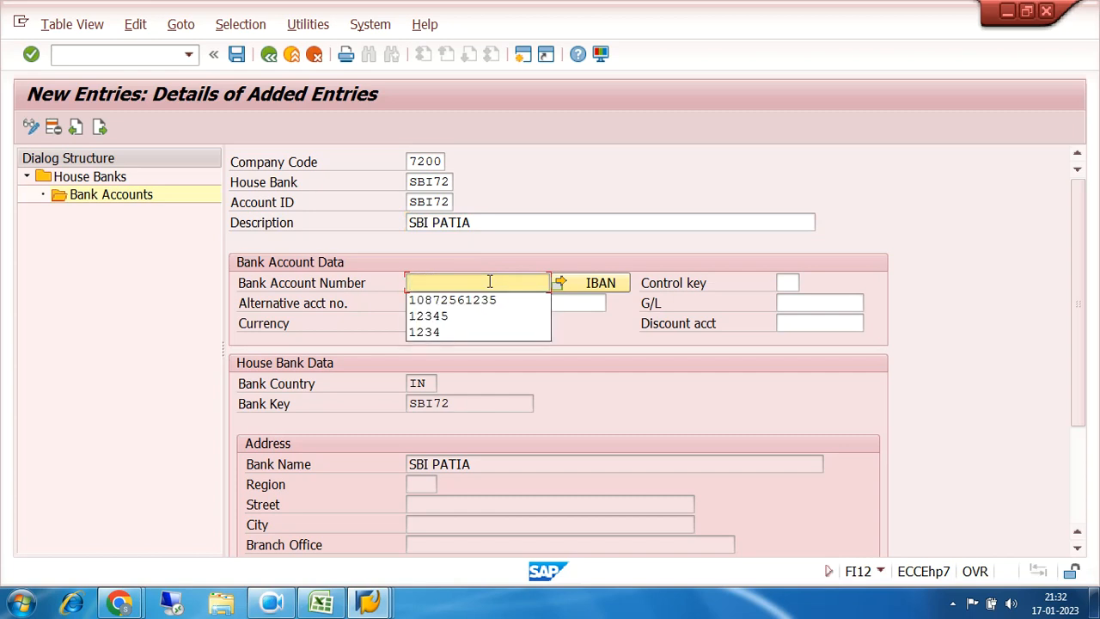
left_click(497, 300)
key("BackSpace")
type("61236")
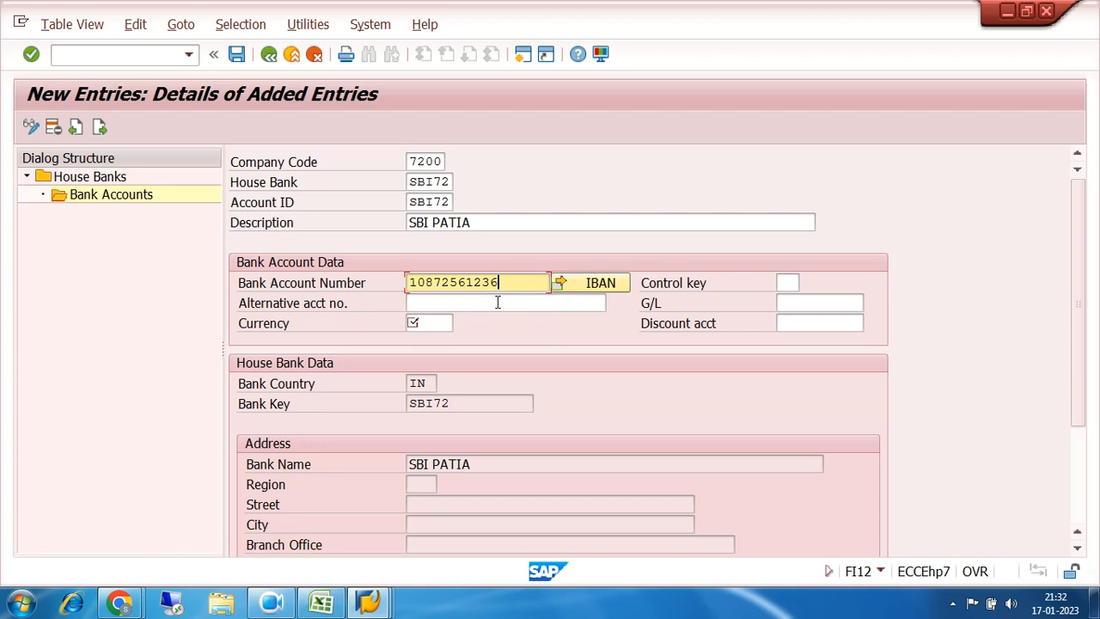
Step: Set the account's currency to INR and G/L account 200011 (SBI MAIN BANK), then save
left_click(434, 322)
type("IN")
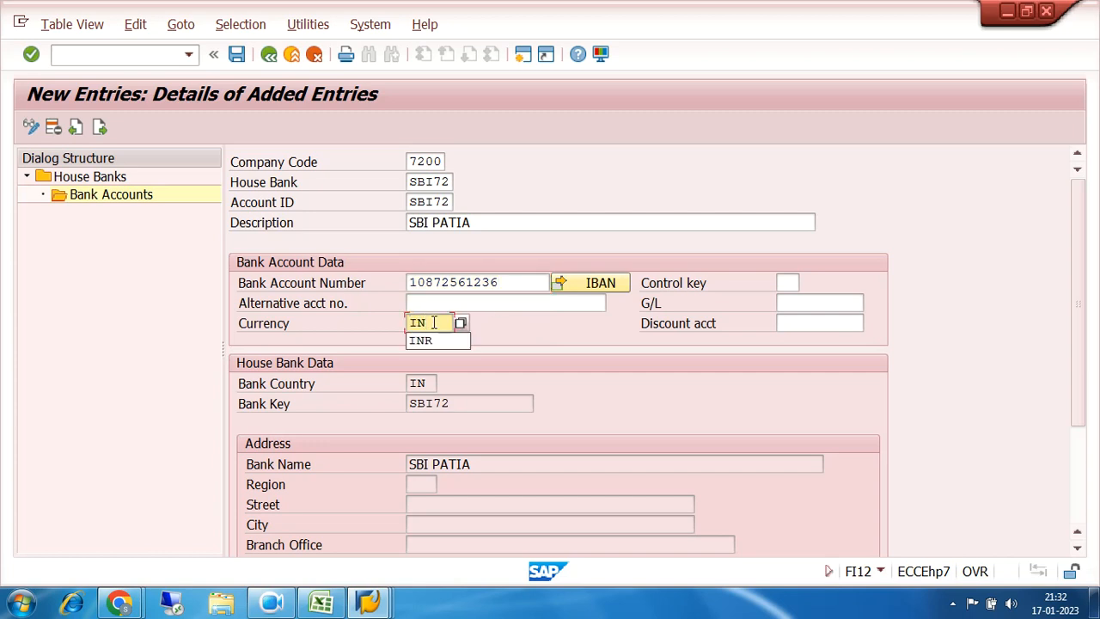
left_click(819, 301)
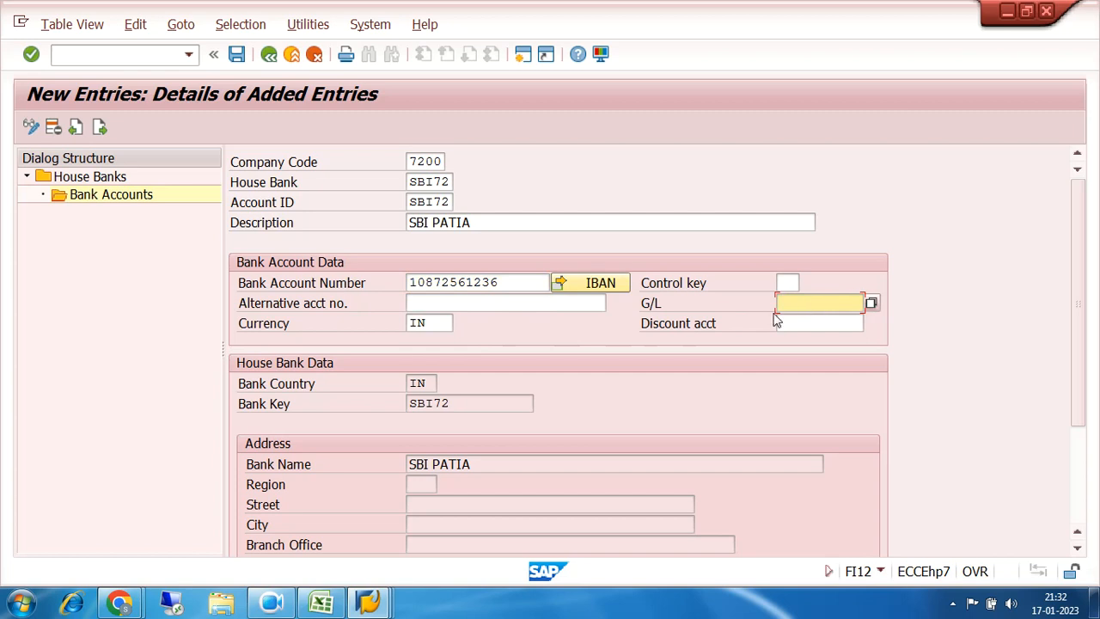
left_click(871, 303)
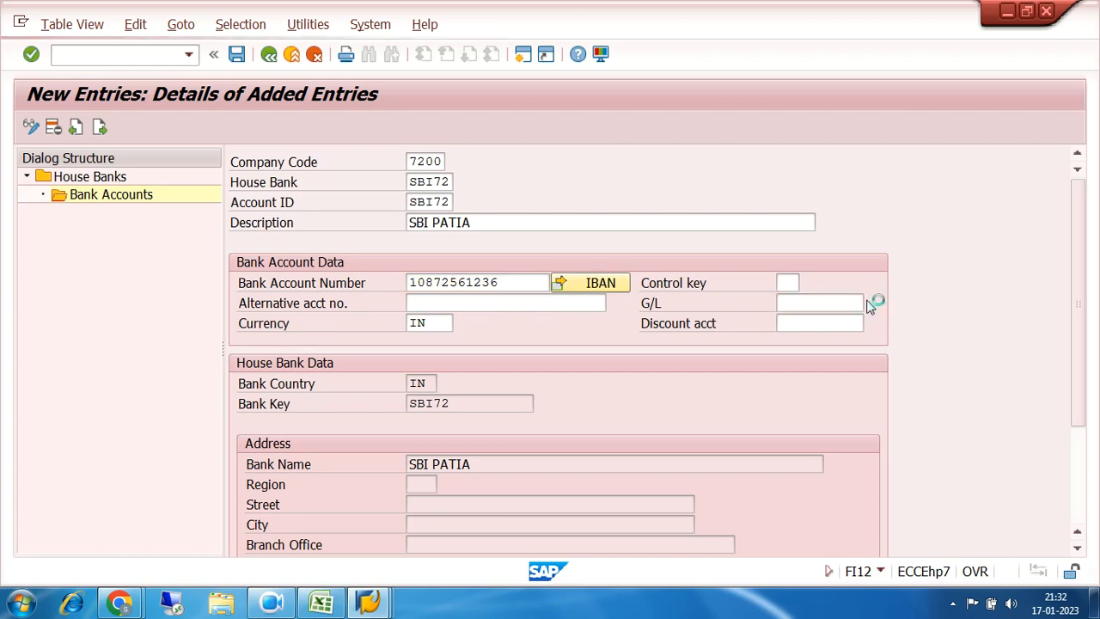
left_click(1030, 563)
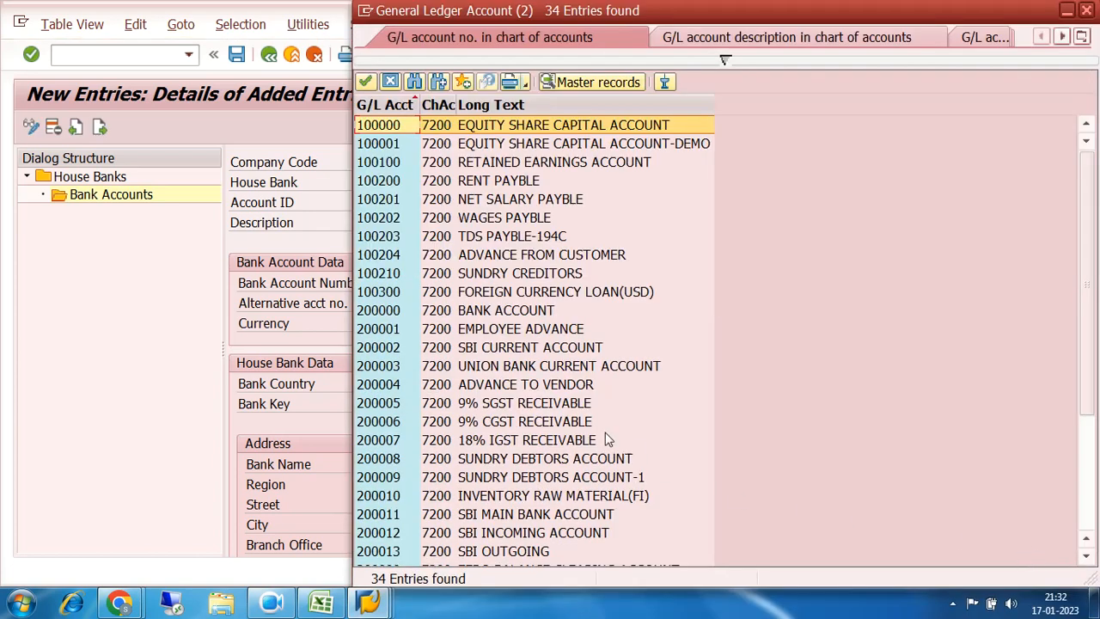
left_click(404, 103)
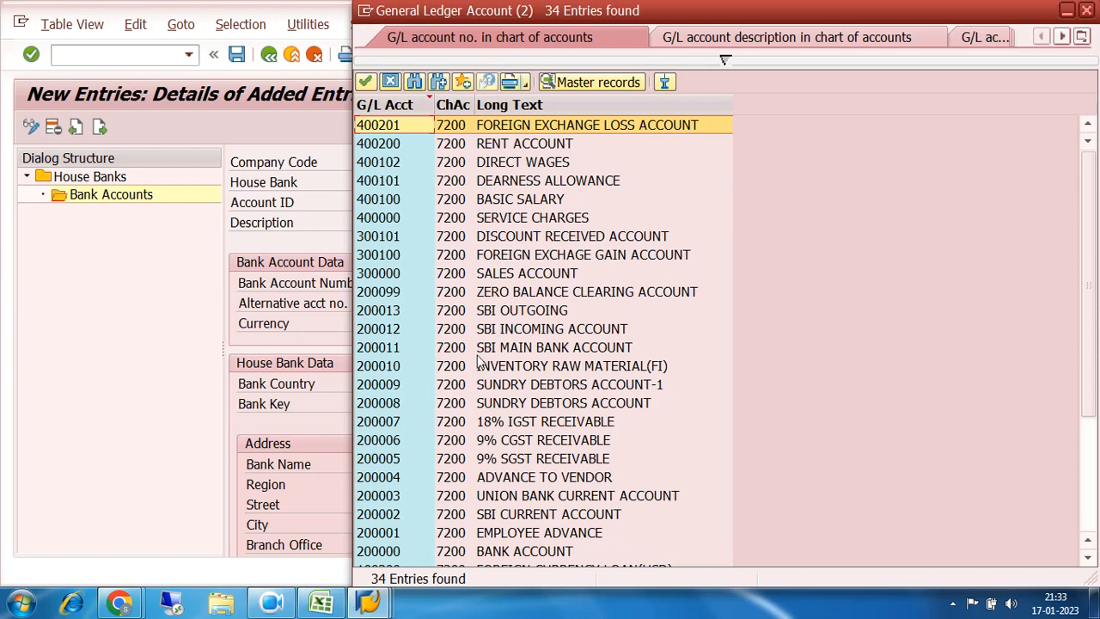
left_click(391, 349)
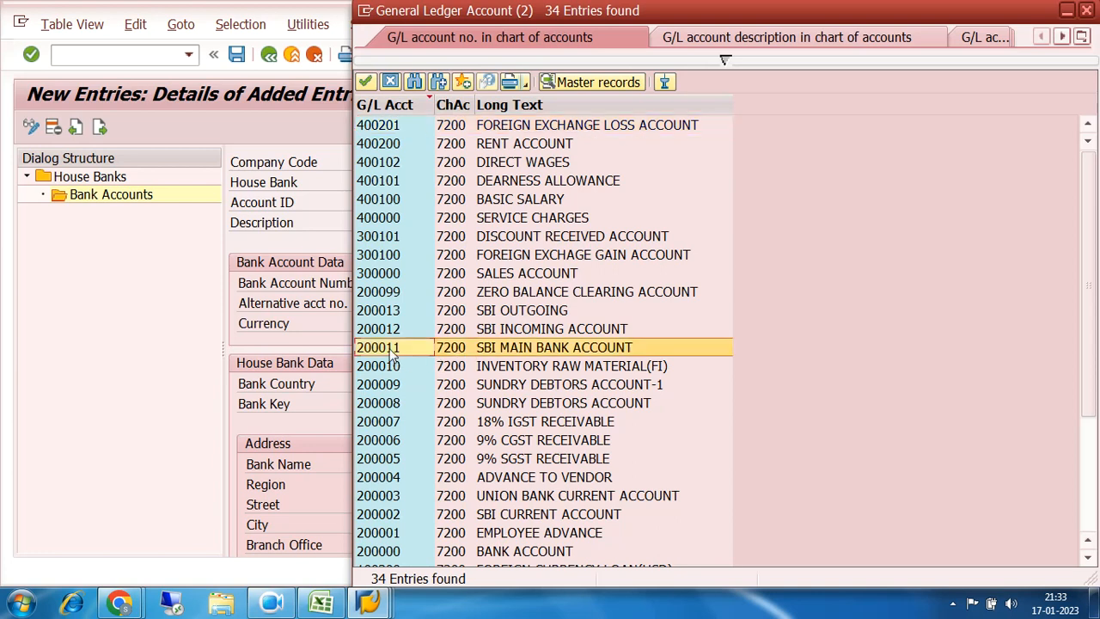
double_click(391, 351)
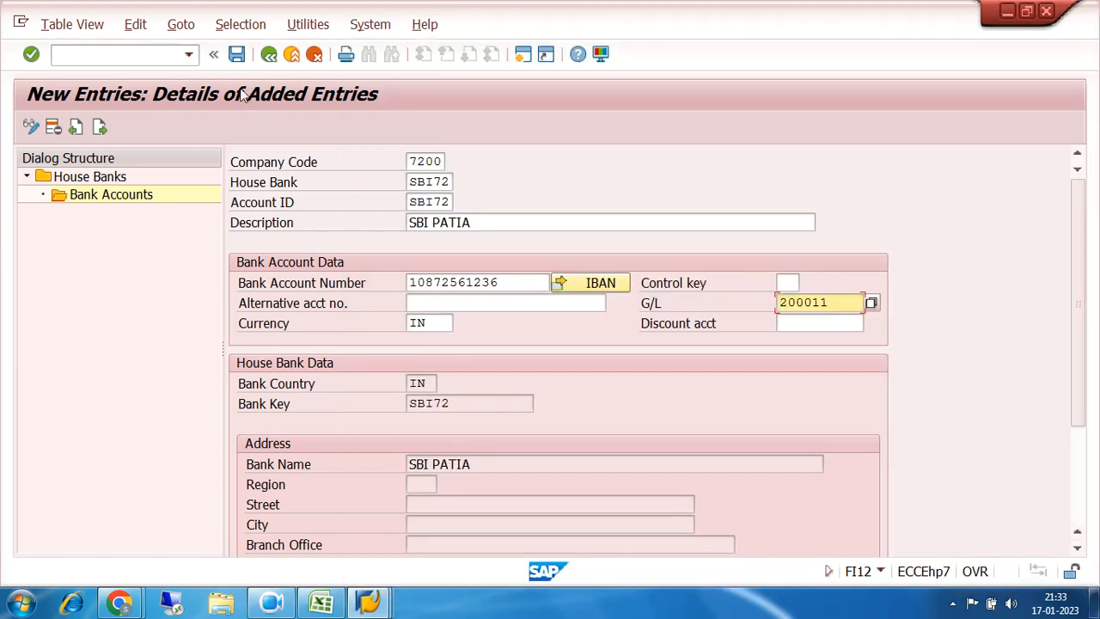
left_click(237, 55)
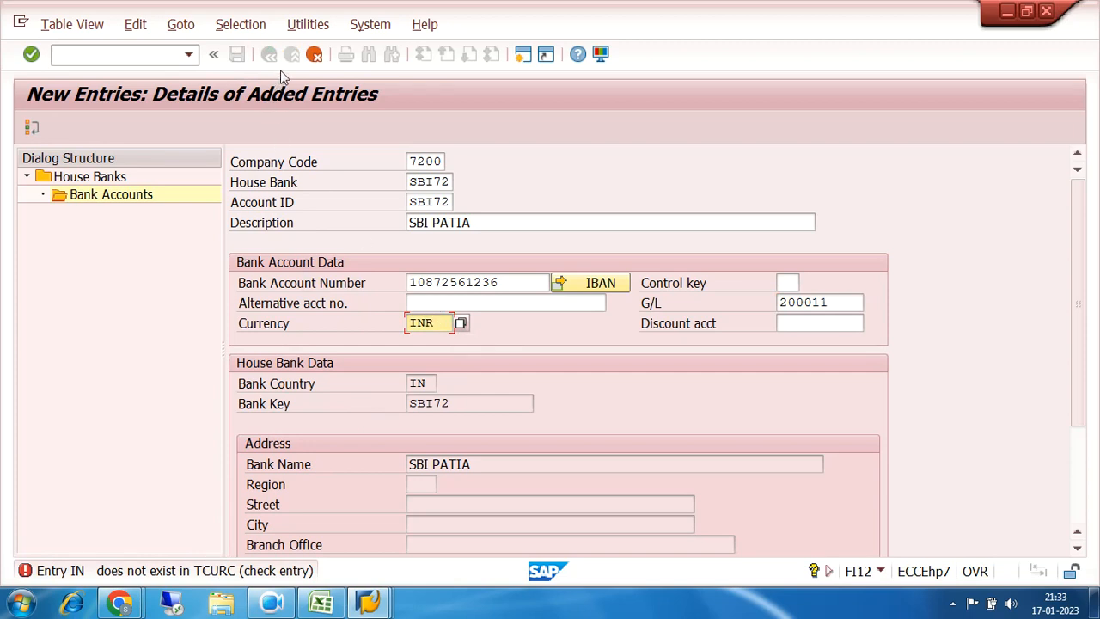
key("ctrl+s")
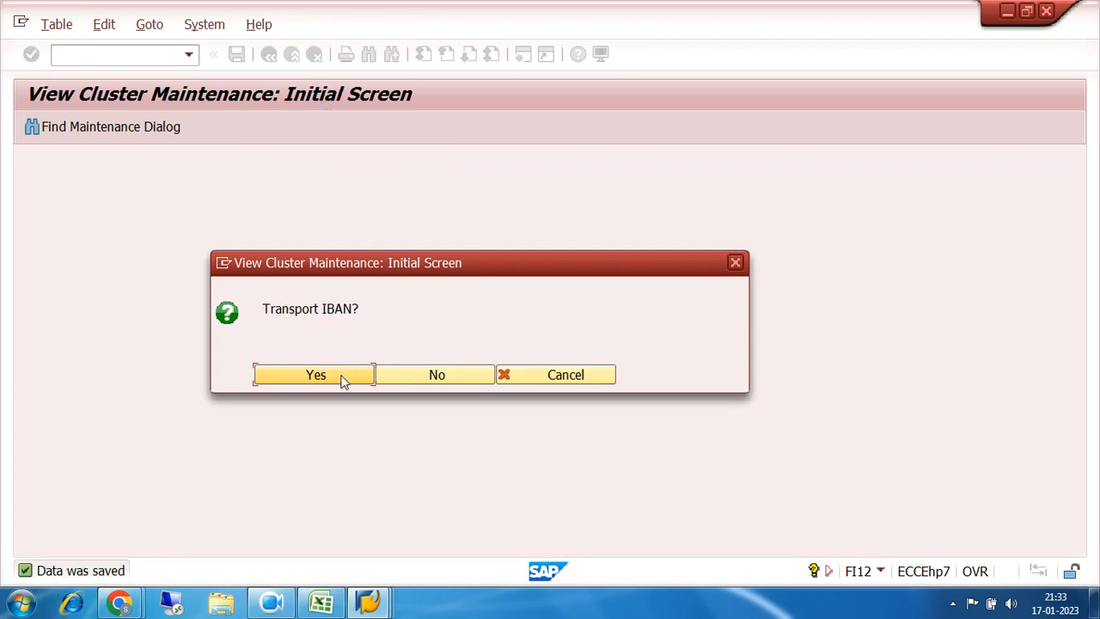
Step: Accept the IBAN transport prompt and save under new workbench request EH7K900183 'FI BASIC CUSTOMIZATION'
left_click(342, 381)
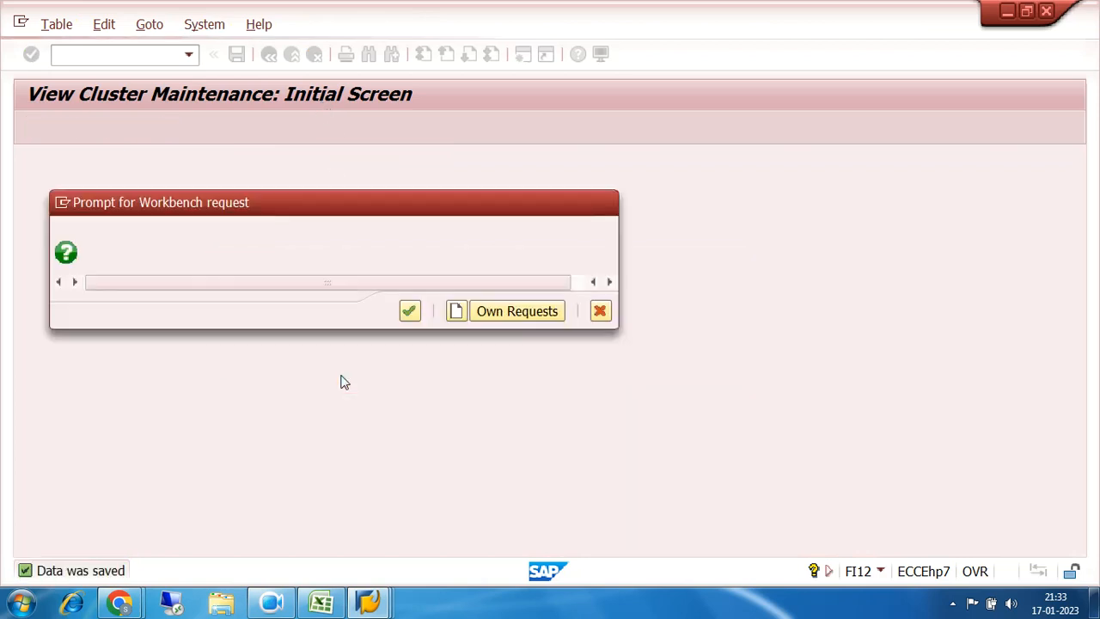
left_click(410, 313)
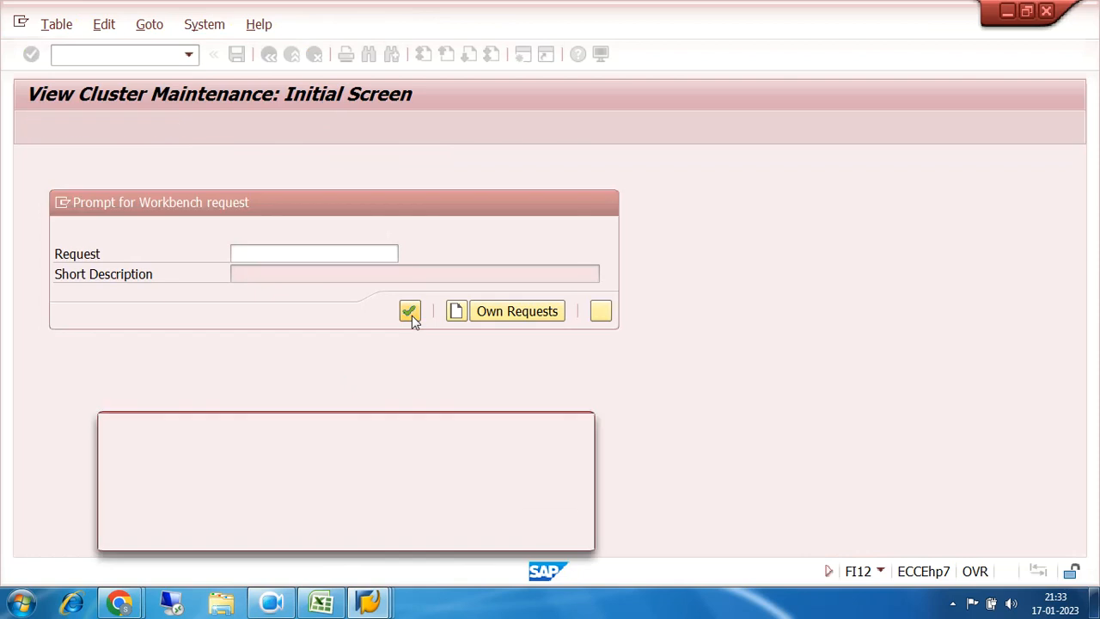
left_click(553, 533)
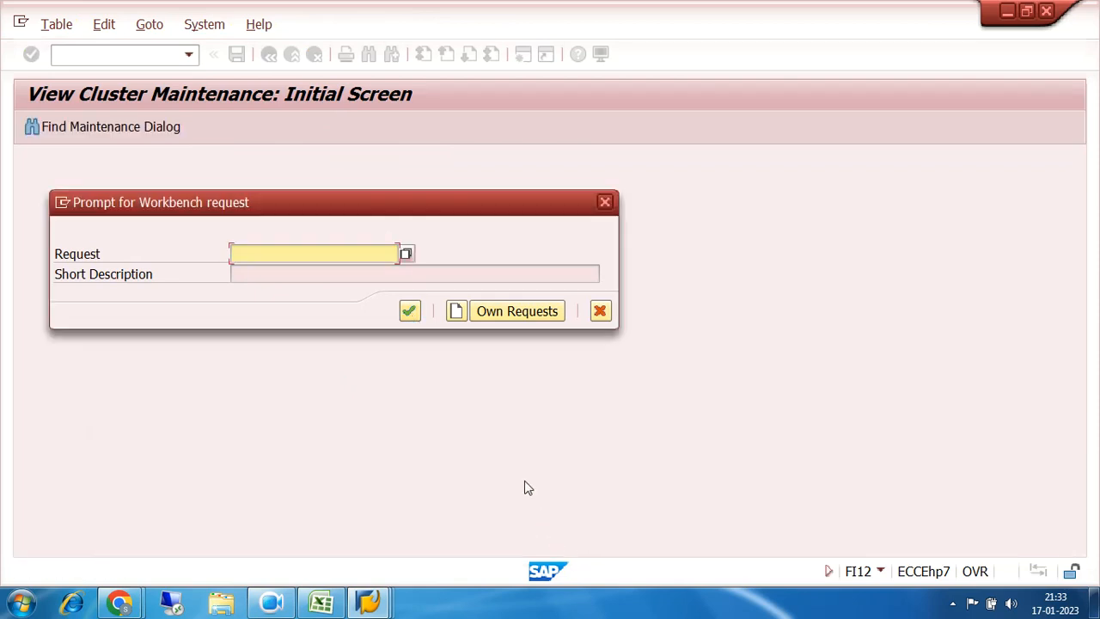
left_click(406, 256)
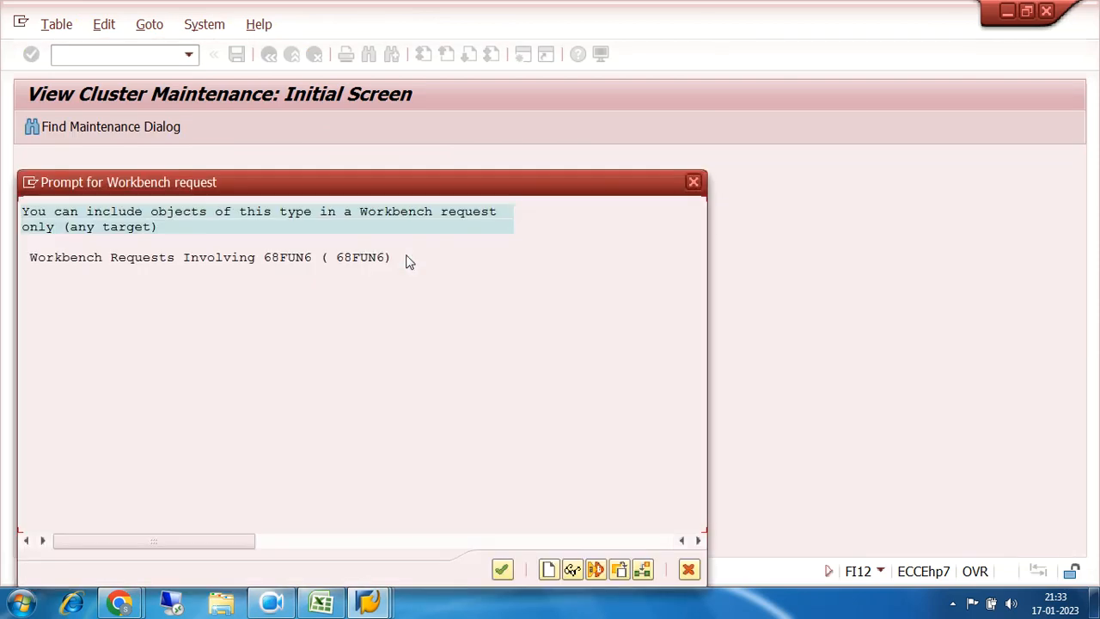
left_click(279, 260)
left_click(549, 571)
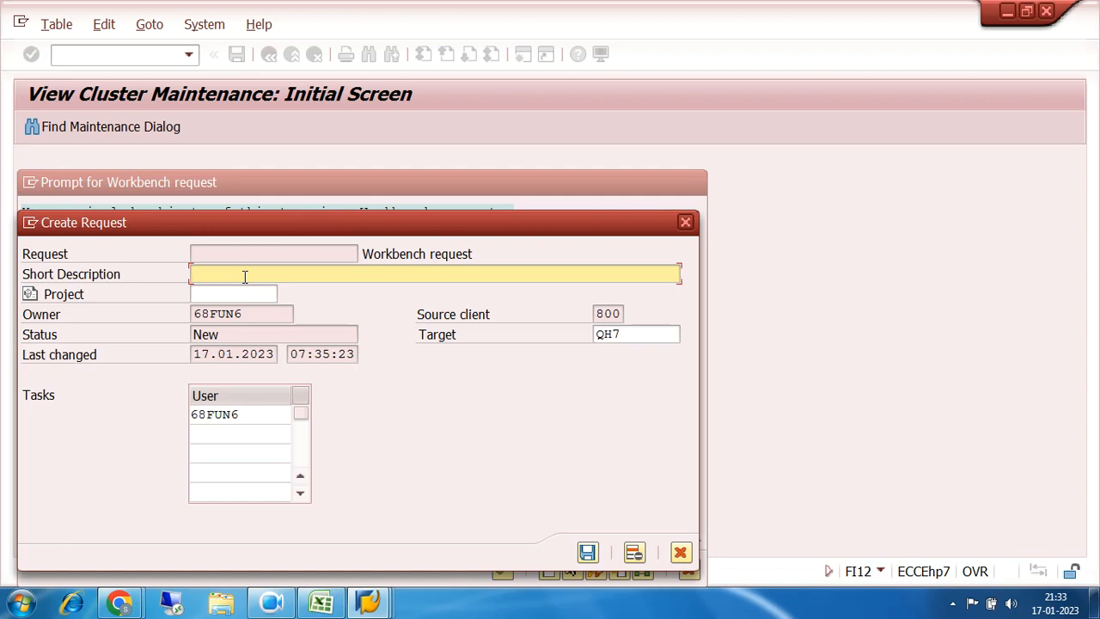
type("FI BASIC CUSTOMIZATION")
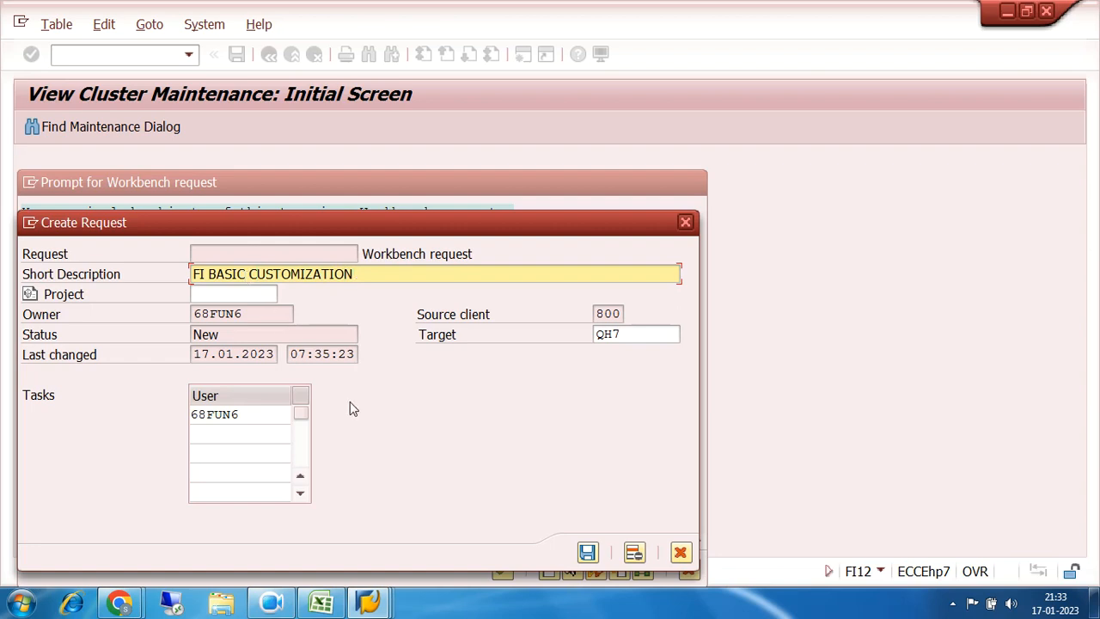
left_click(588, 553)
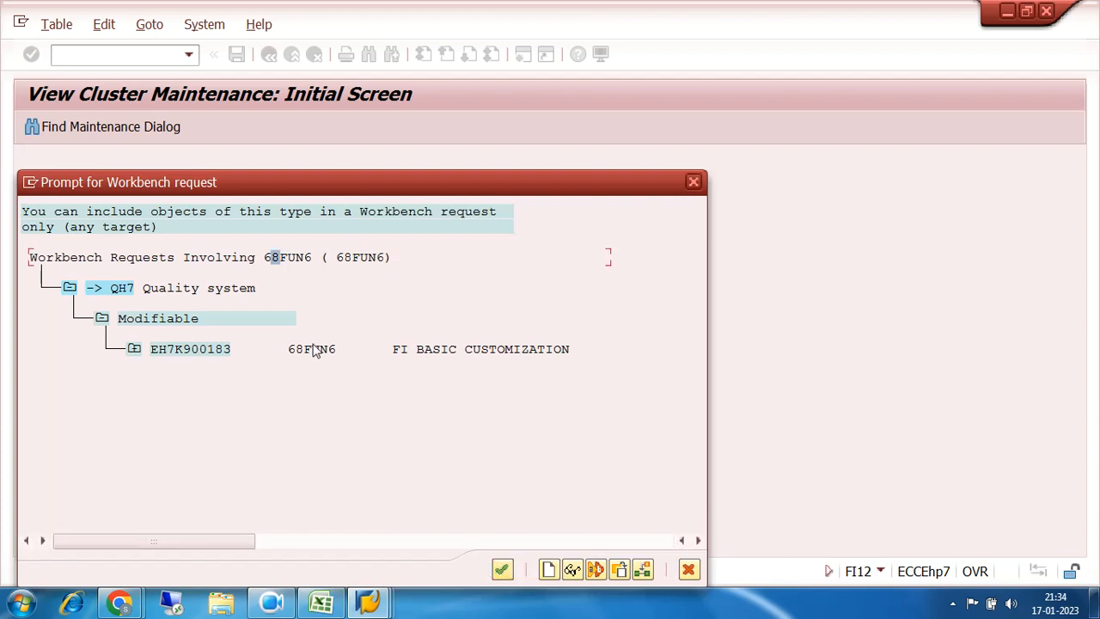
left_click(502, 570)
left_click(410, 311)
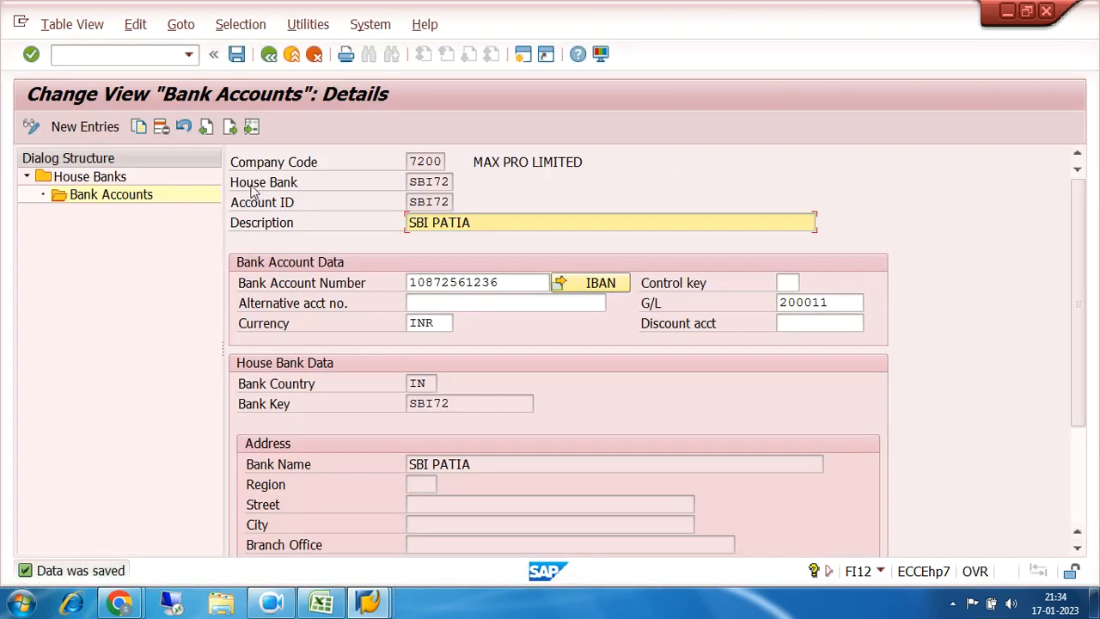
Step: Go back to the House Banks overview and bring the account symbols window forward
left_click(269, 56)
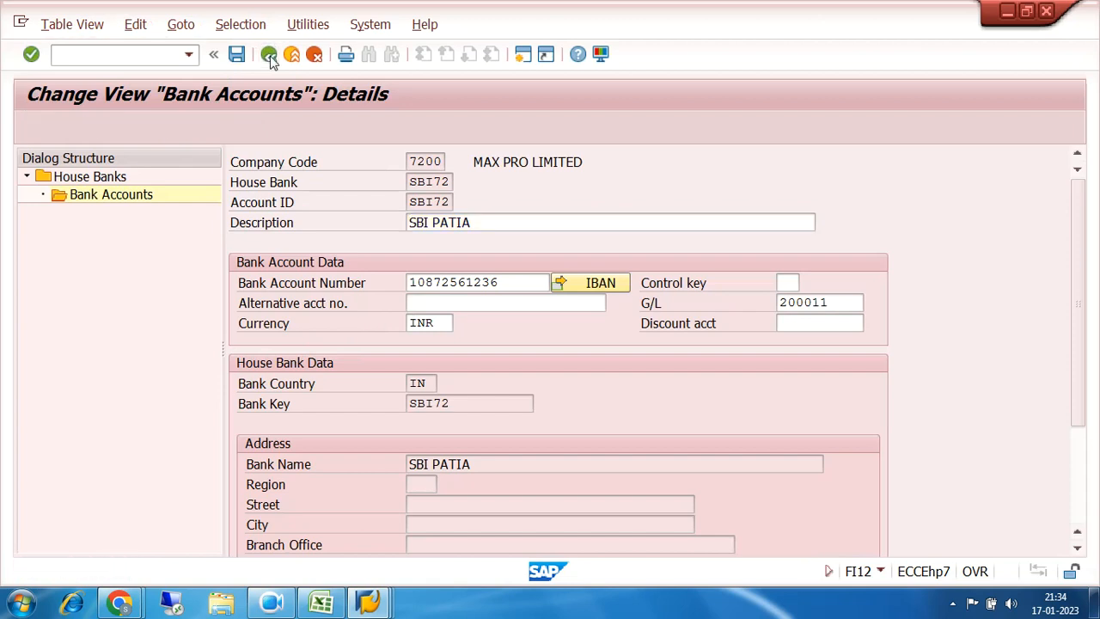
left_click(269, 56)
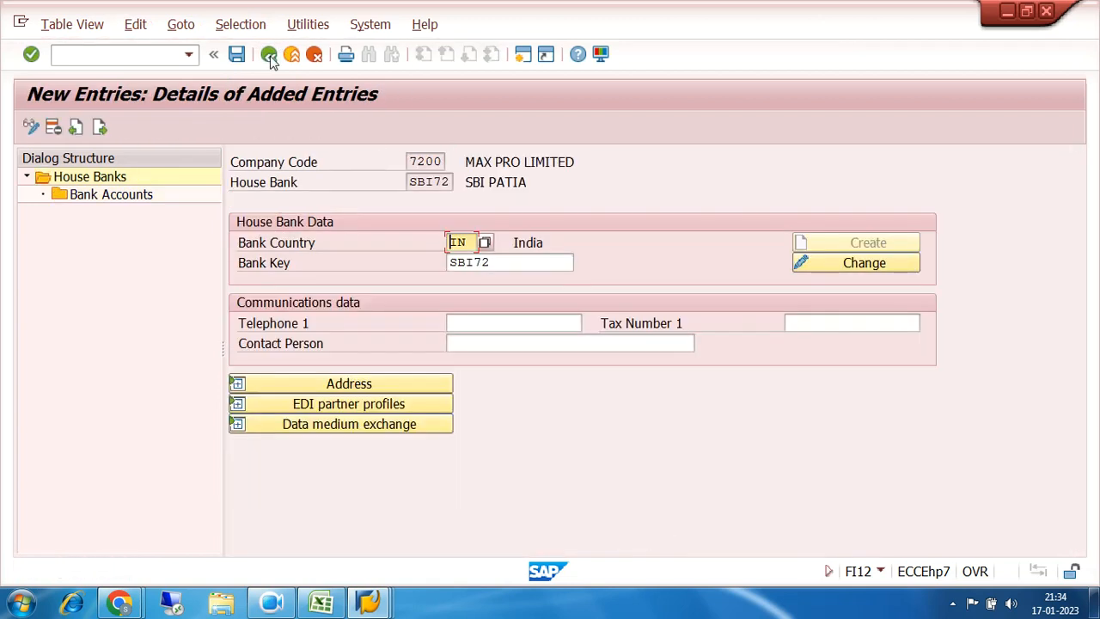
left_click(269, 56)
mouse_move(378, 607)
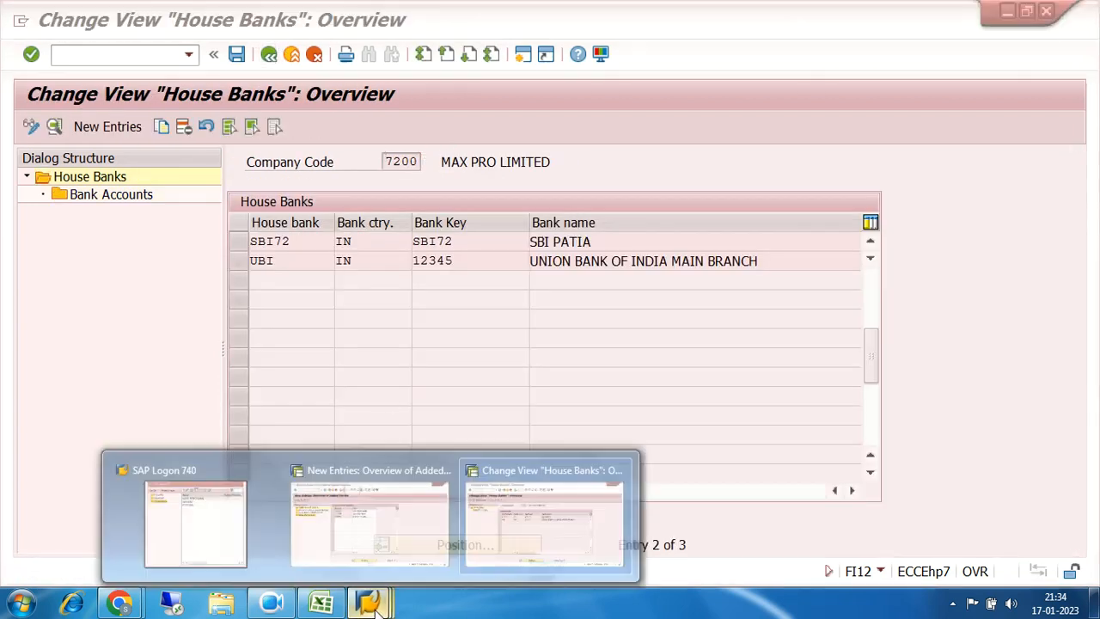
left_click(389, 537)
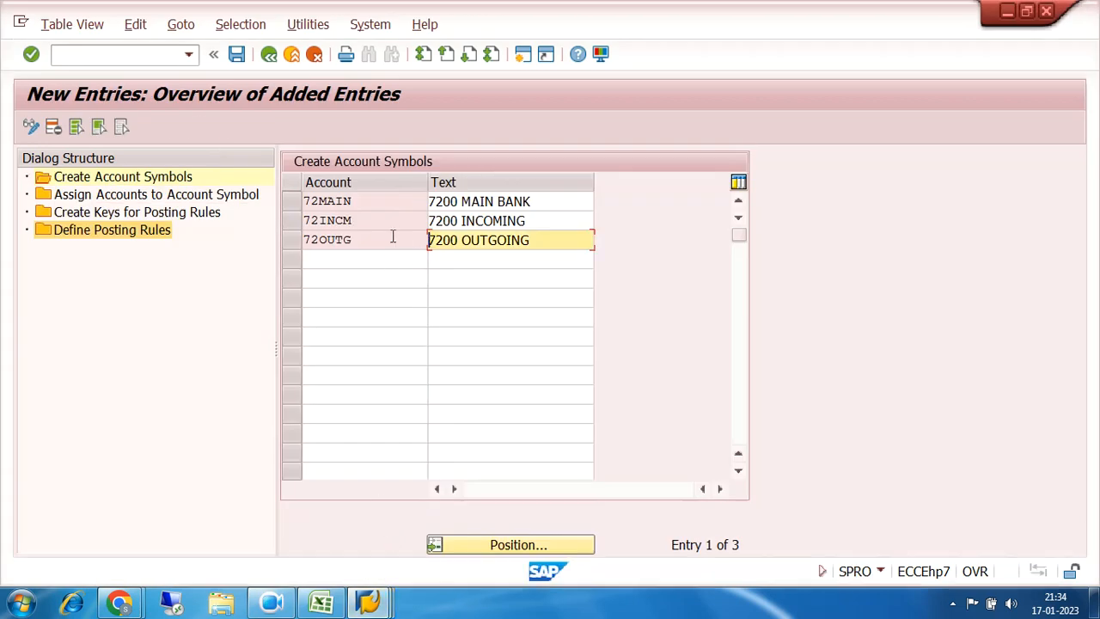
Step: Check account symbols 72MAIN, 72INCM and 72OUTG, then open Assign Accounts to Account Symbol
left_click(131, 181)
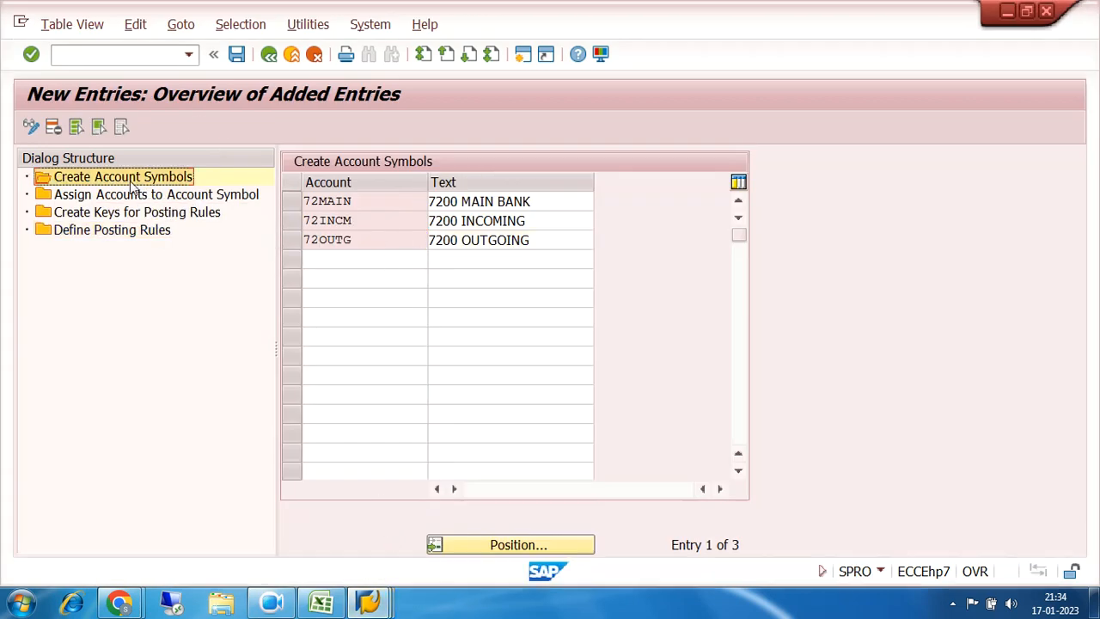
left_click(400, 201)
left_click(389, 220)
left_click(381, 246)
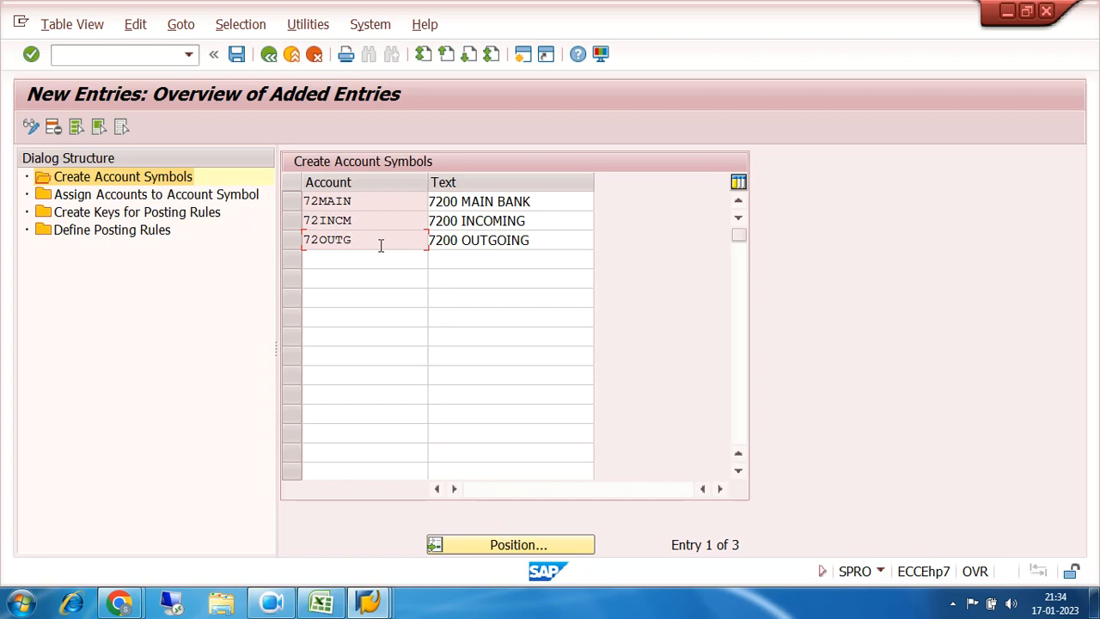
double_click(103, 196)
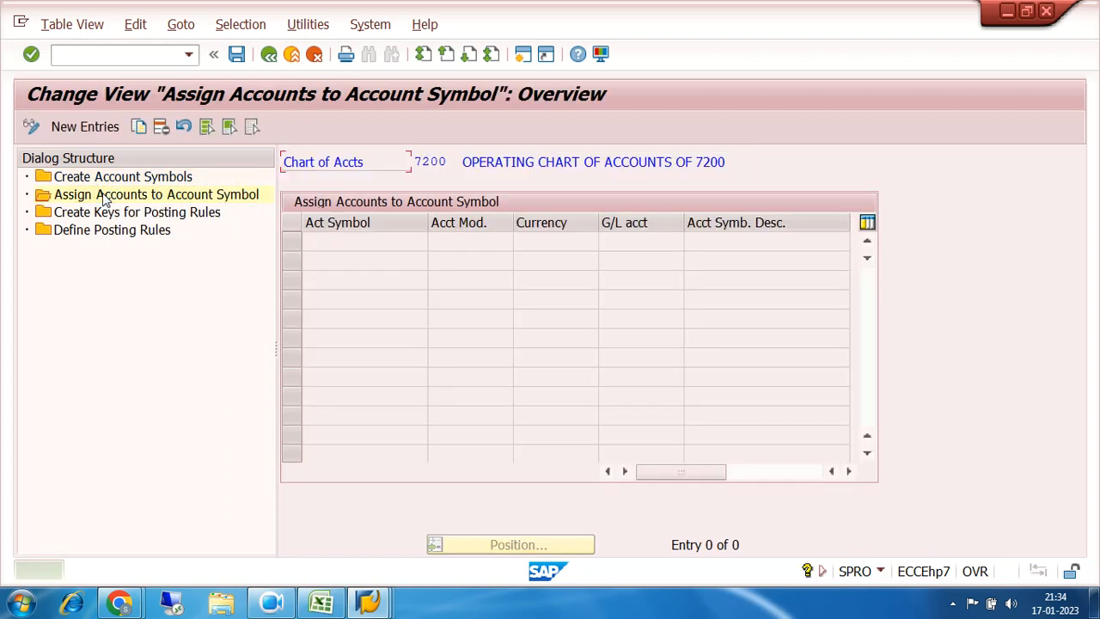
Step: Add a new assignment row with account symbol 72MAIN
right_click(105, 198)
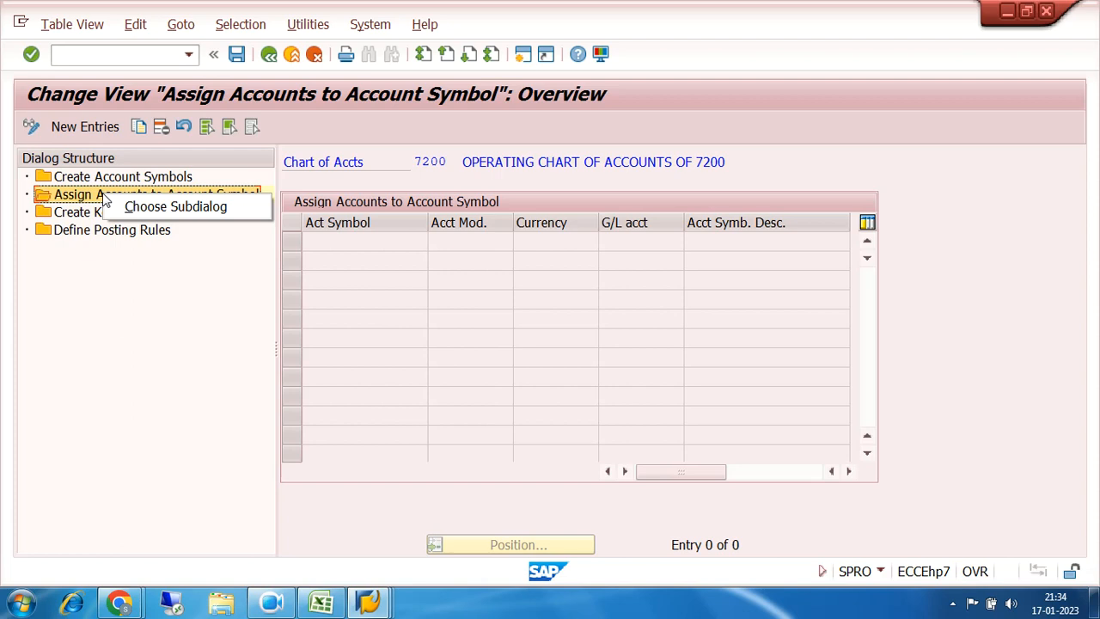
left_click(342, 133)
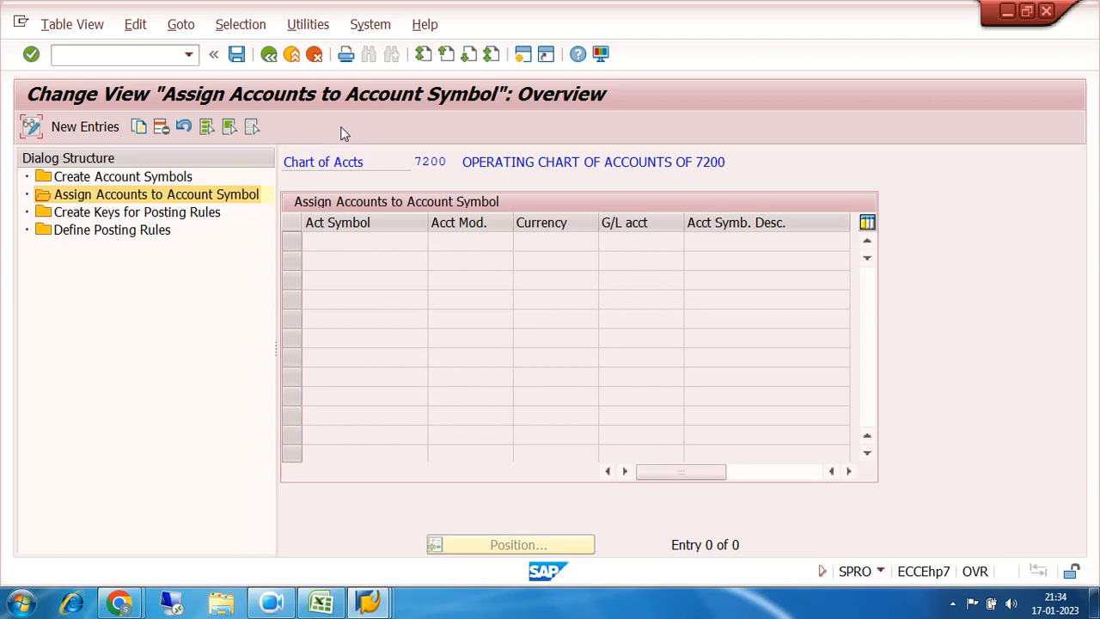
left_click(91, 129)
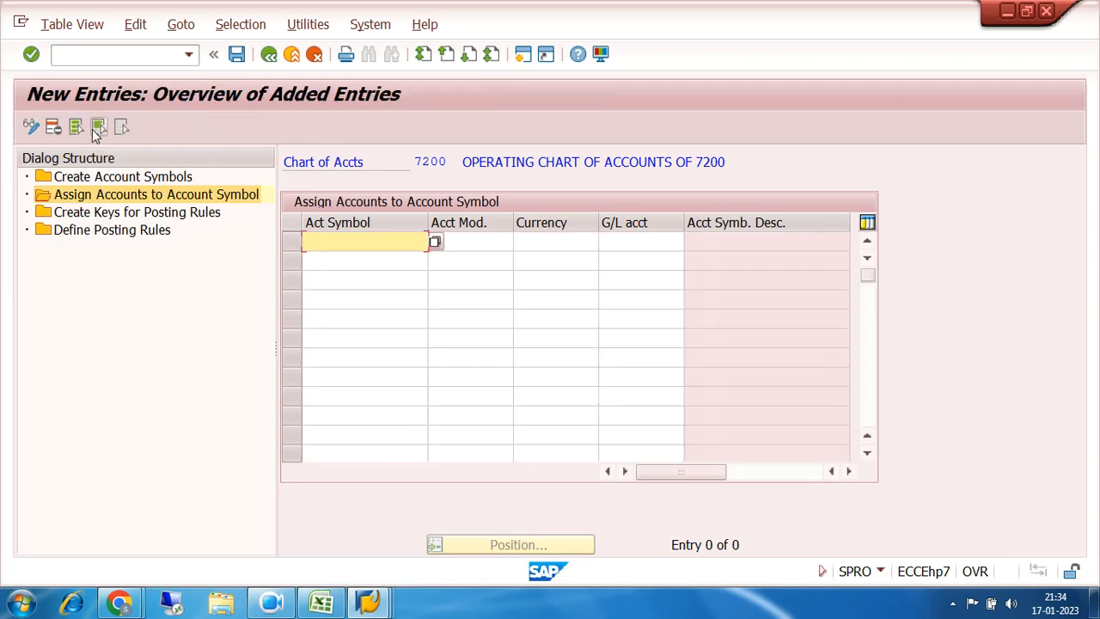
left_click(434, 243)
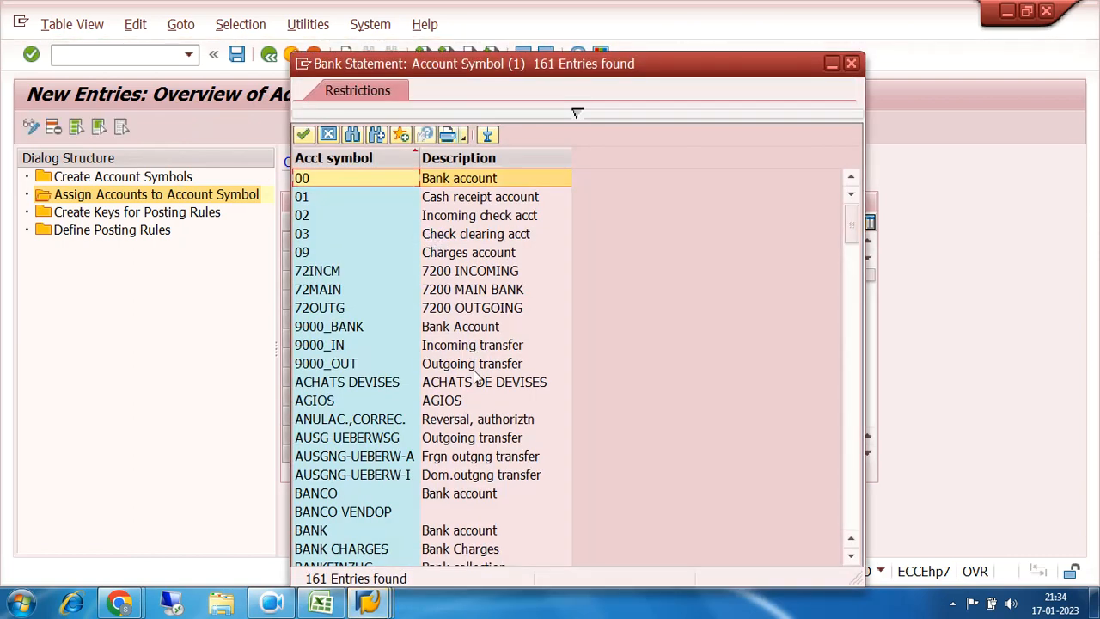
left_click(339, 296)
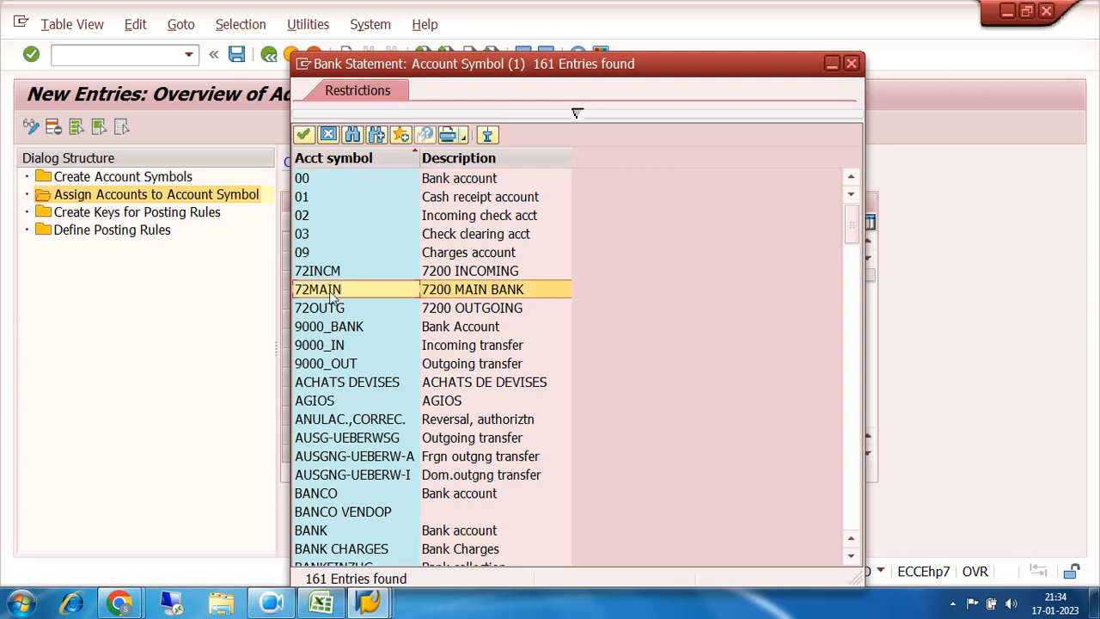
double_click(334, 296)
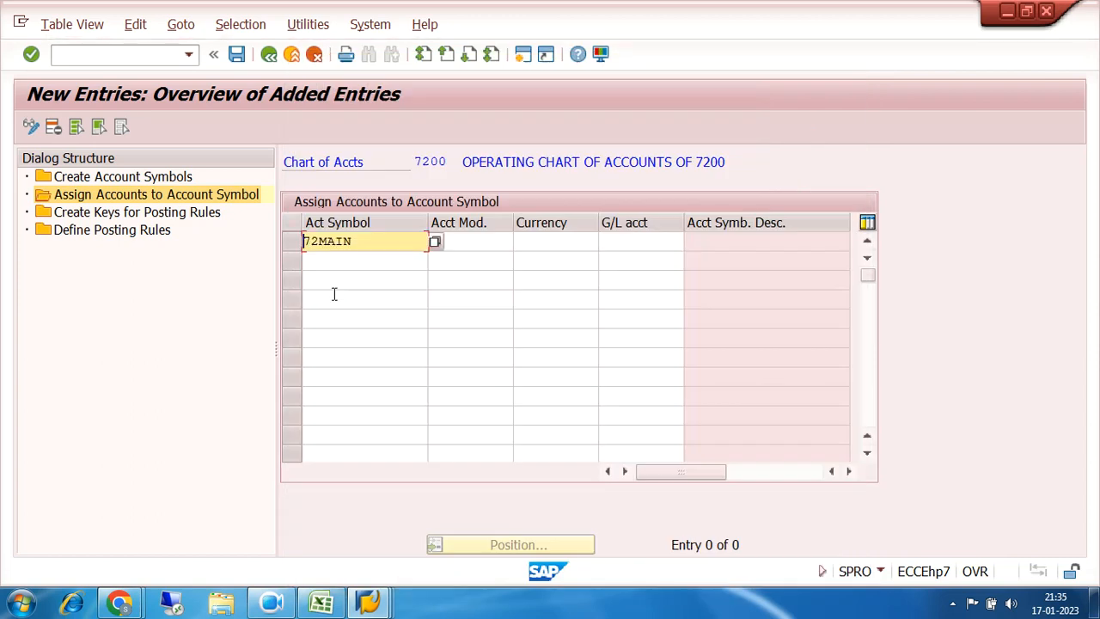
Step: Give the 72MAIN row account modification + and currency INR
left_click(460, 242)
type("+")
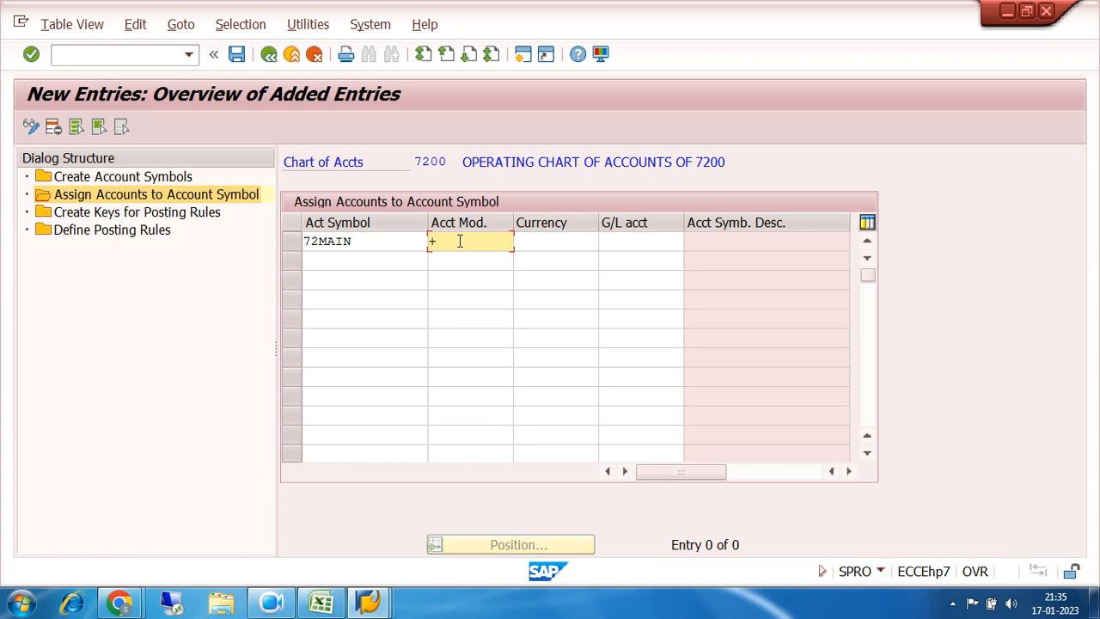
left_click(581, 241)
type("INR")
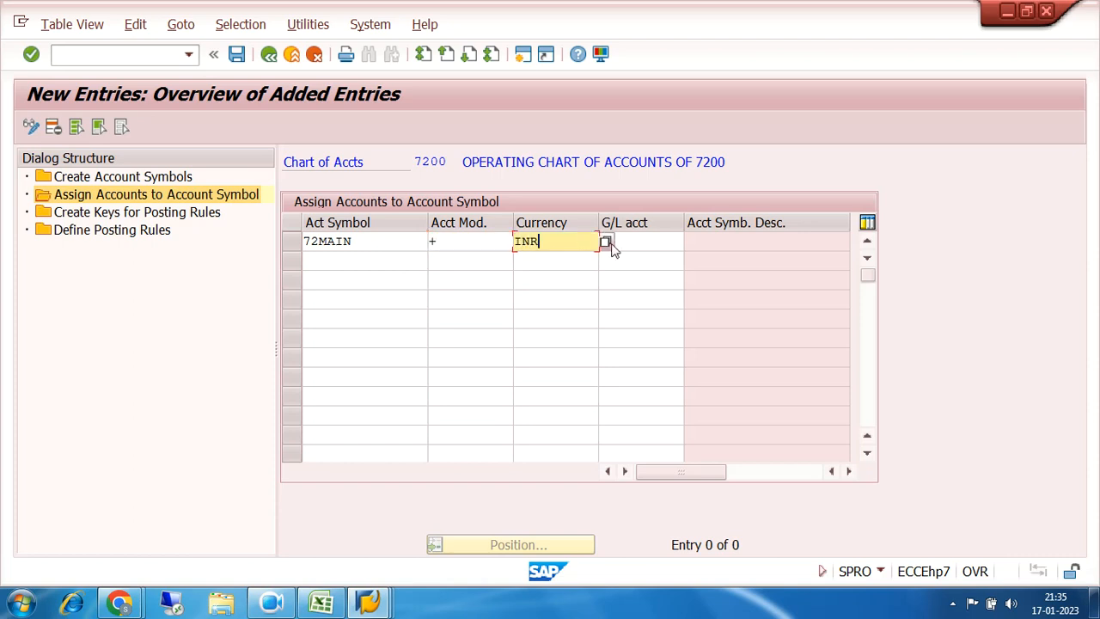
left_click(658, 240)
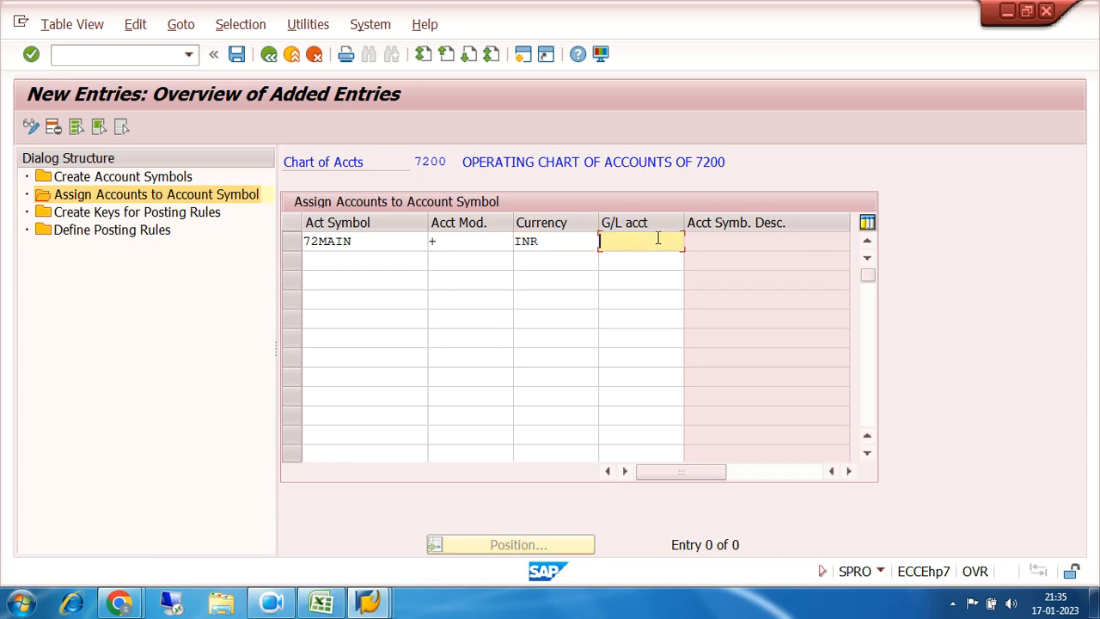
Step: Switch to the House Banks window
left_click(375, 604)
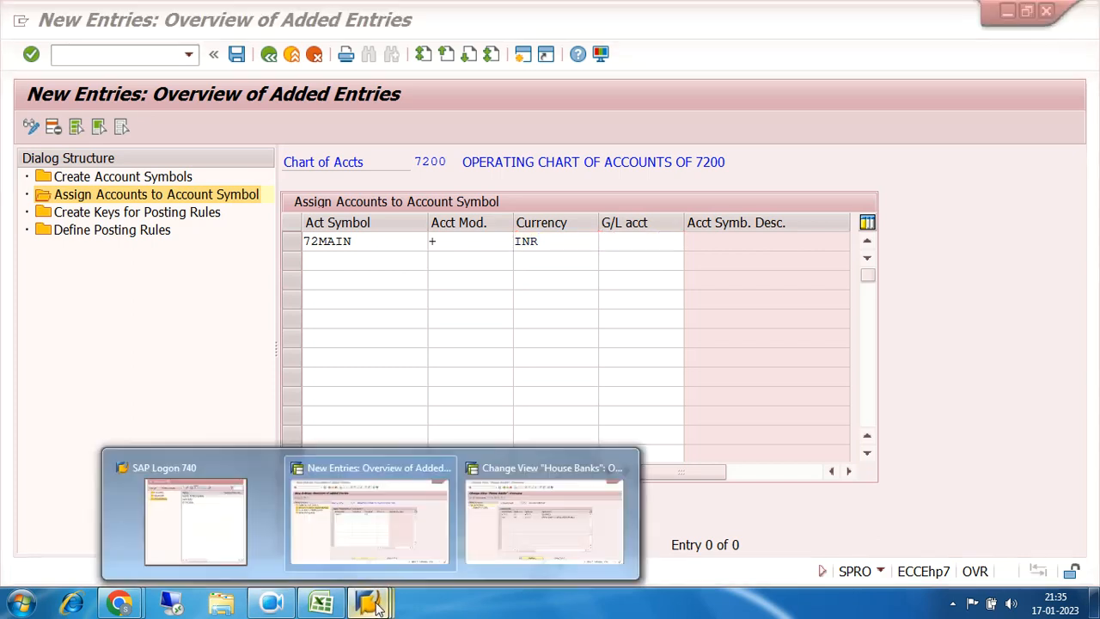
left_click(387, 510)
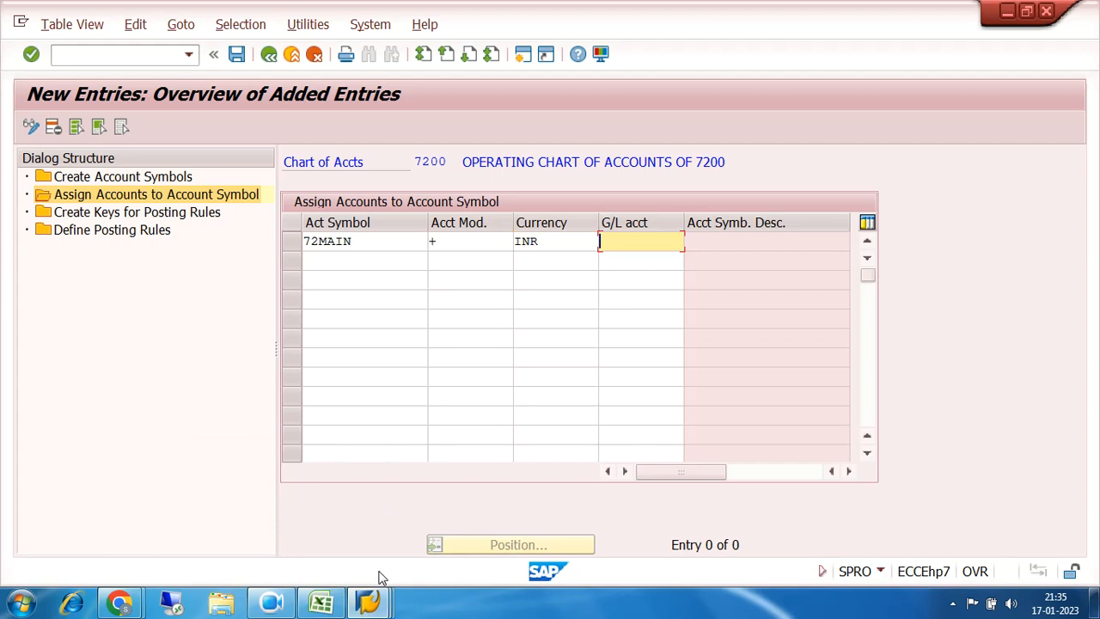
left_click(376, 604)
left_click(528, 533)
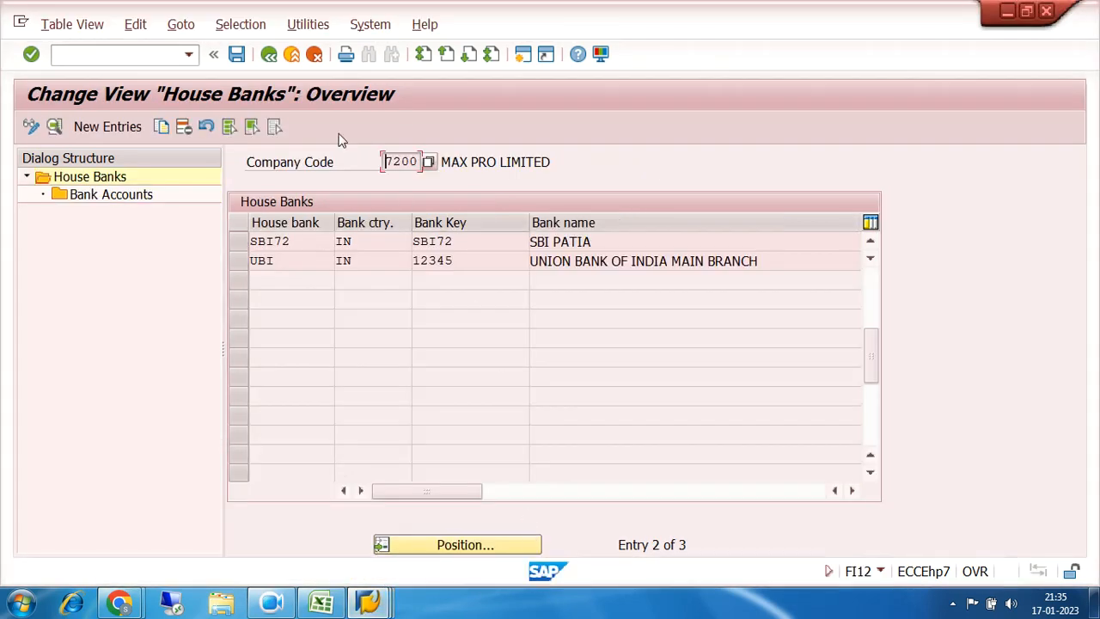
Step: Look up SBI MAIN BANK in FS00 and enter G/L account 200011 in the 72MAIN row
left_click(126, 60)
type("/NFS00")
key("Return")
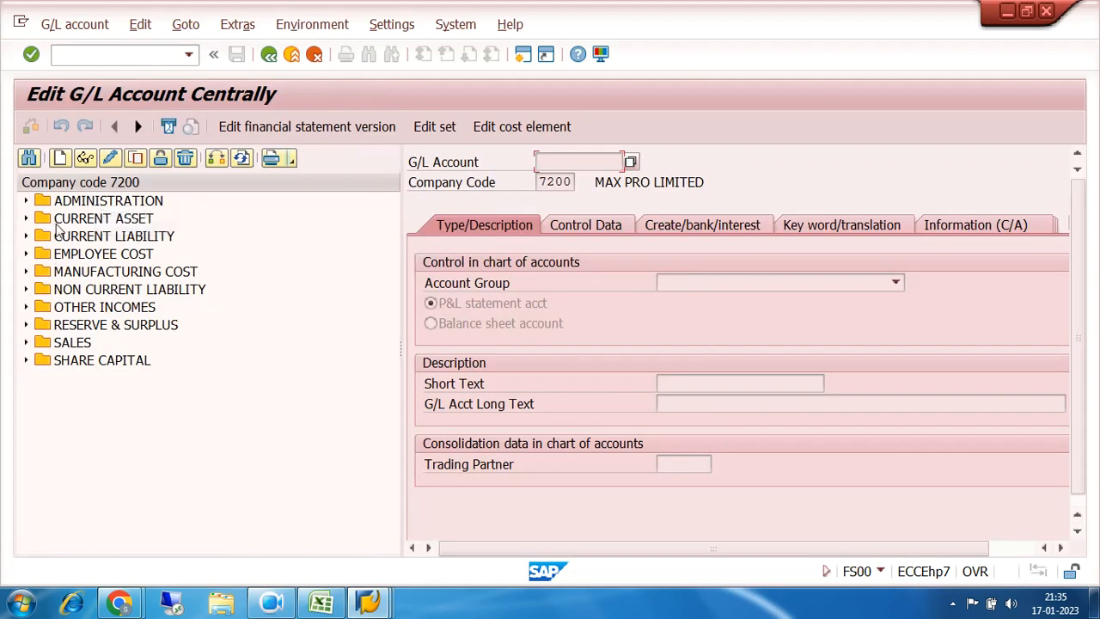
left_click(27, 219)
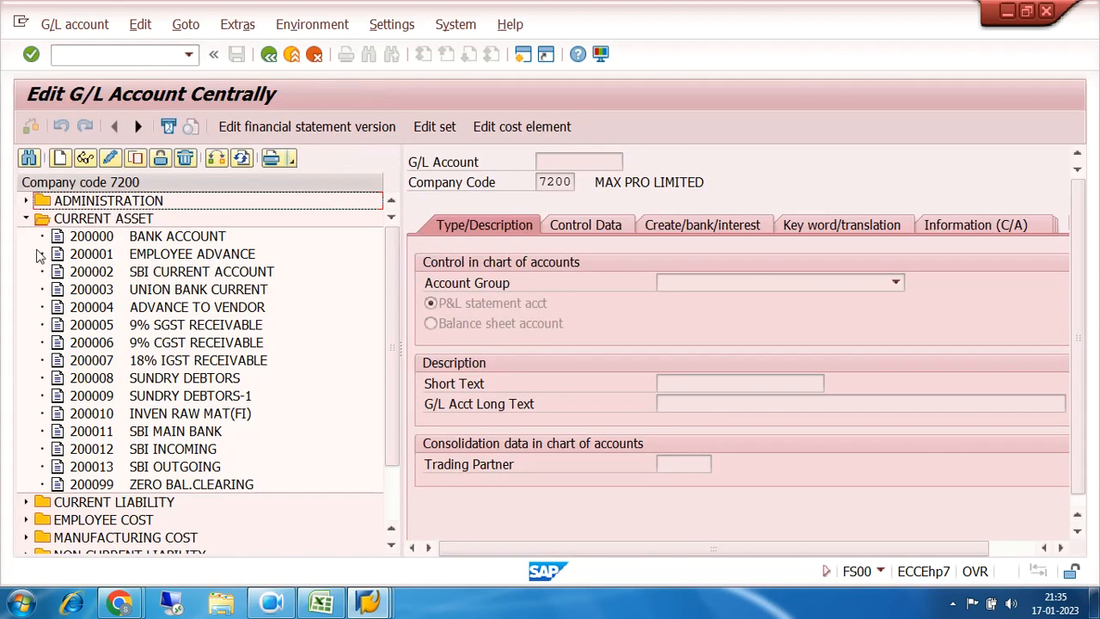
left_click(104, 434)
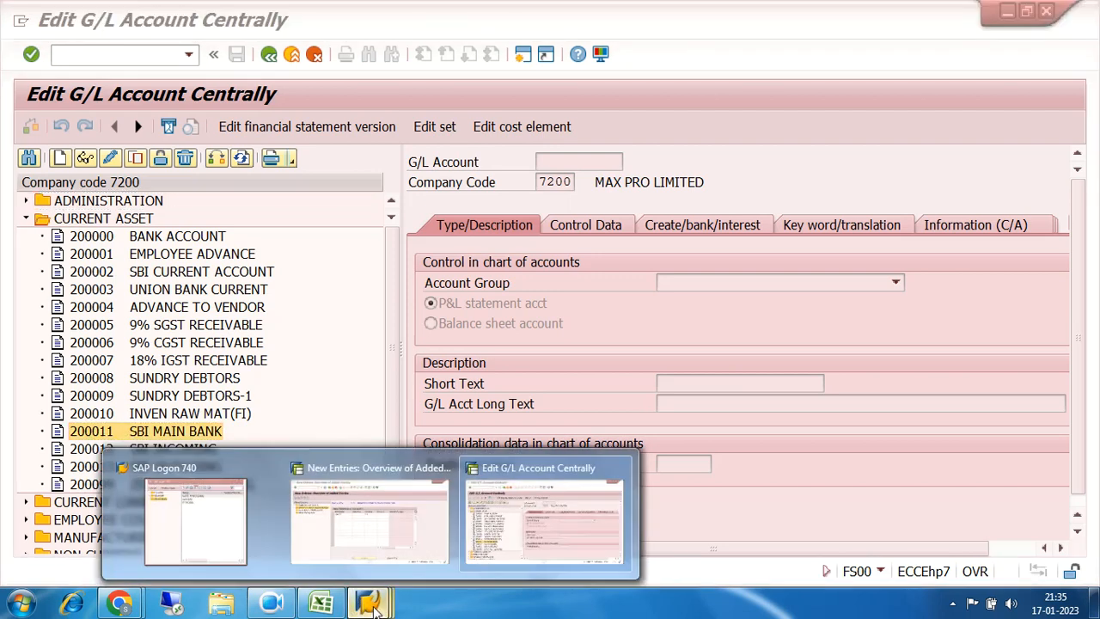
left_click(387, 519)
type("200011")
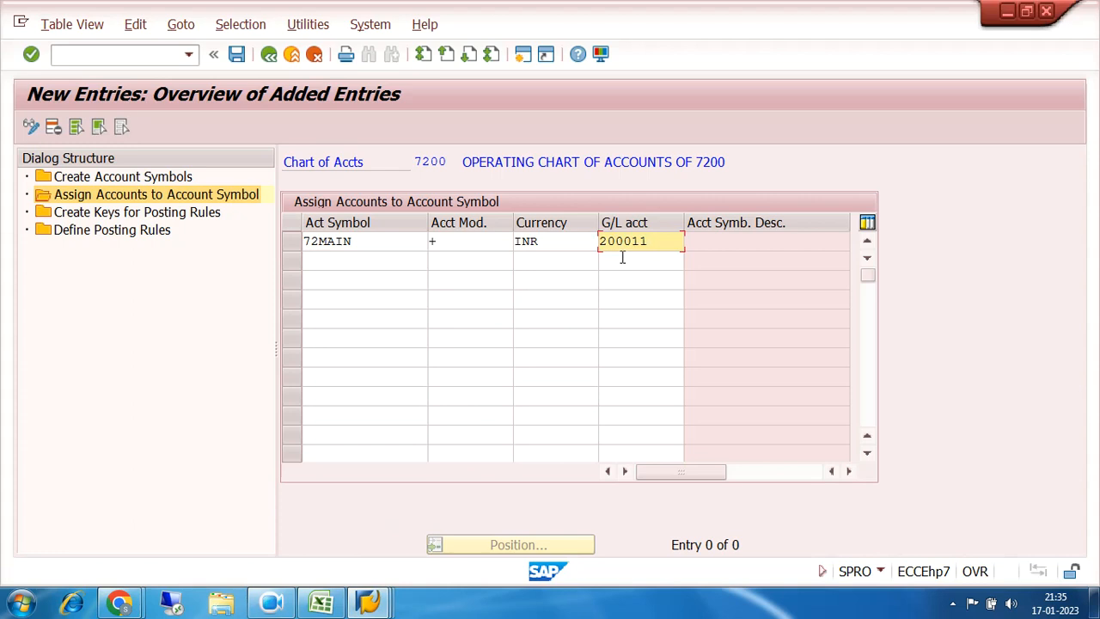
Step: Add a 72INCM row with modification +, currency INR and G/L account 200012
left_click(336, 260)
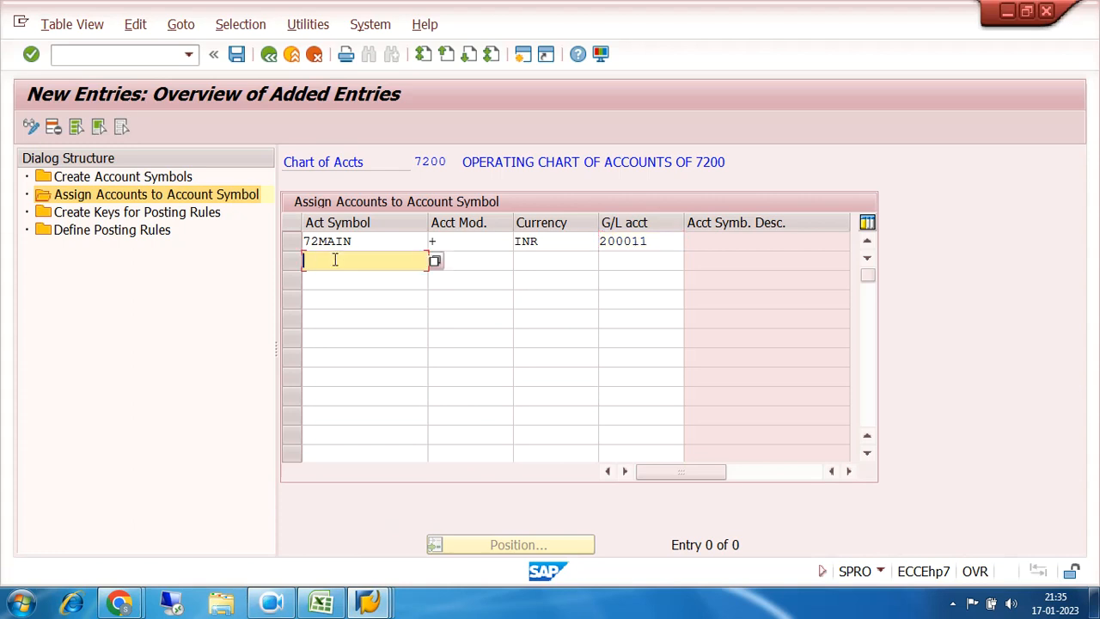
left_click(434, 261)
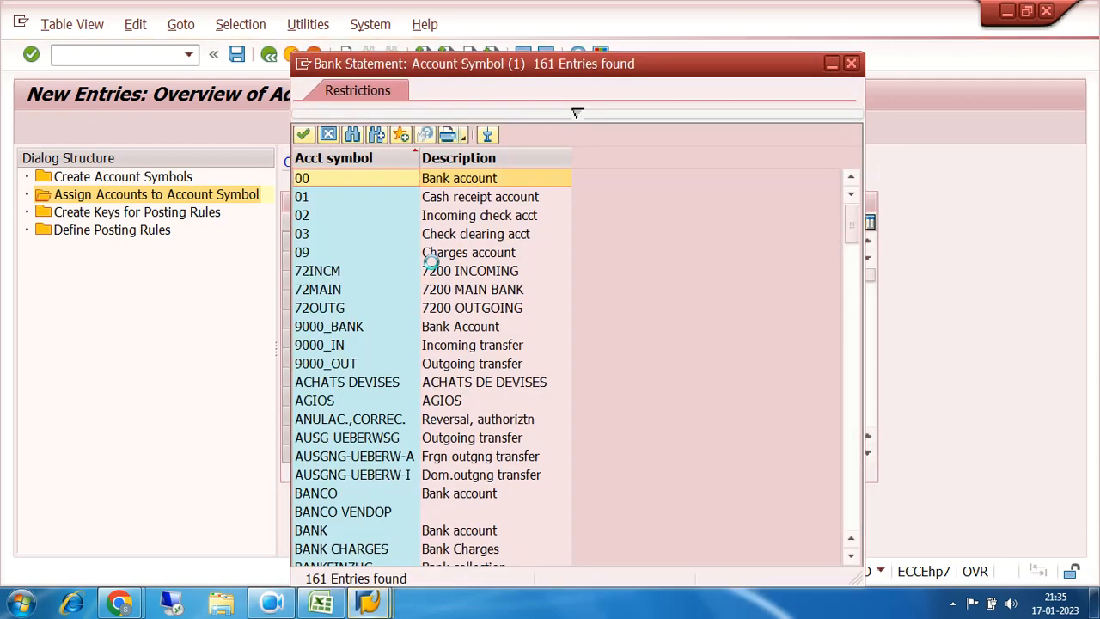
double_click(323, 271)
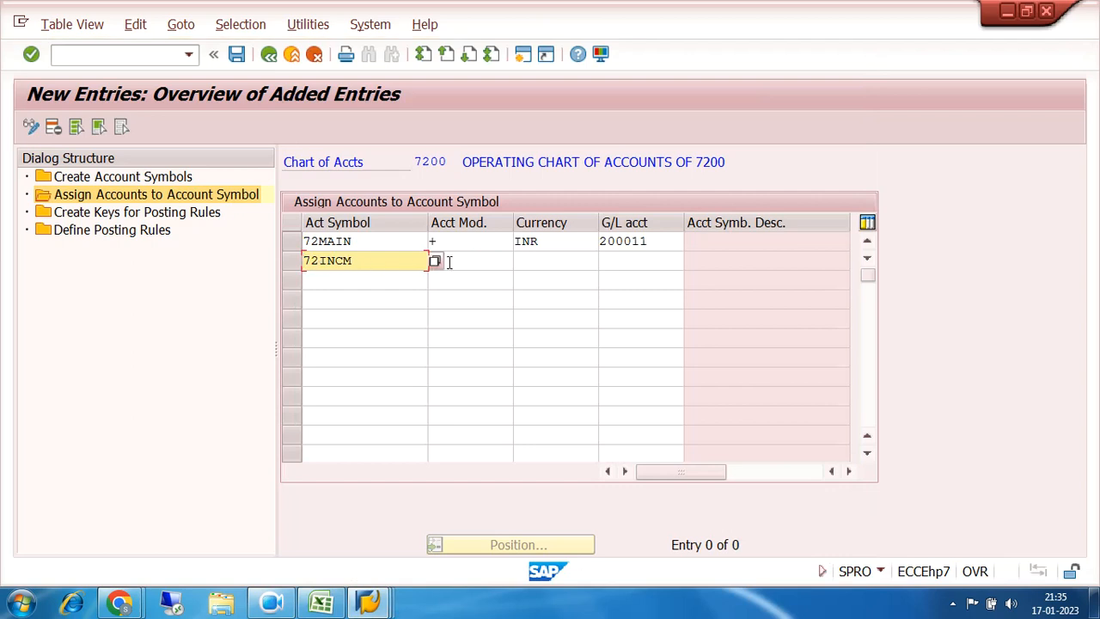
left_click(462, 262)
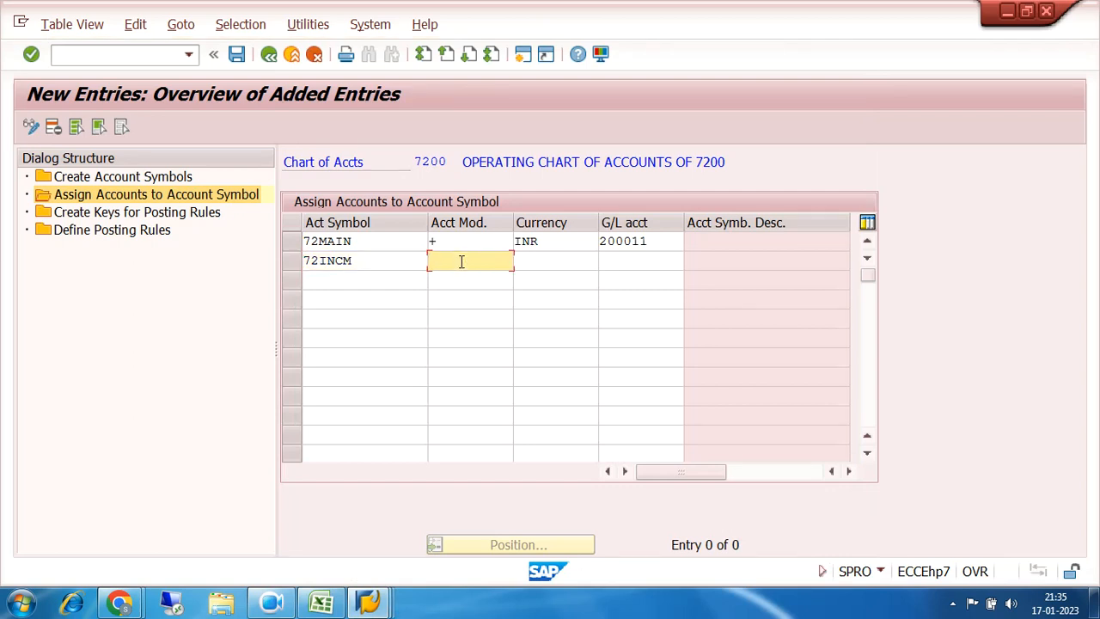
type("+")
left_click(542, 260)
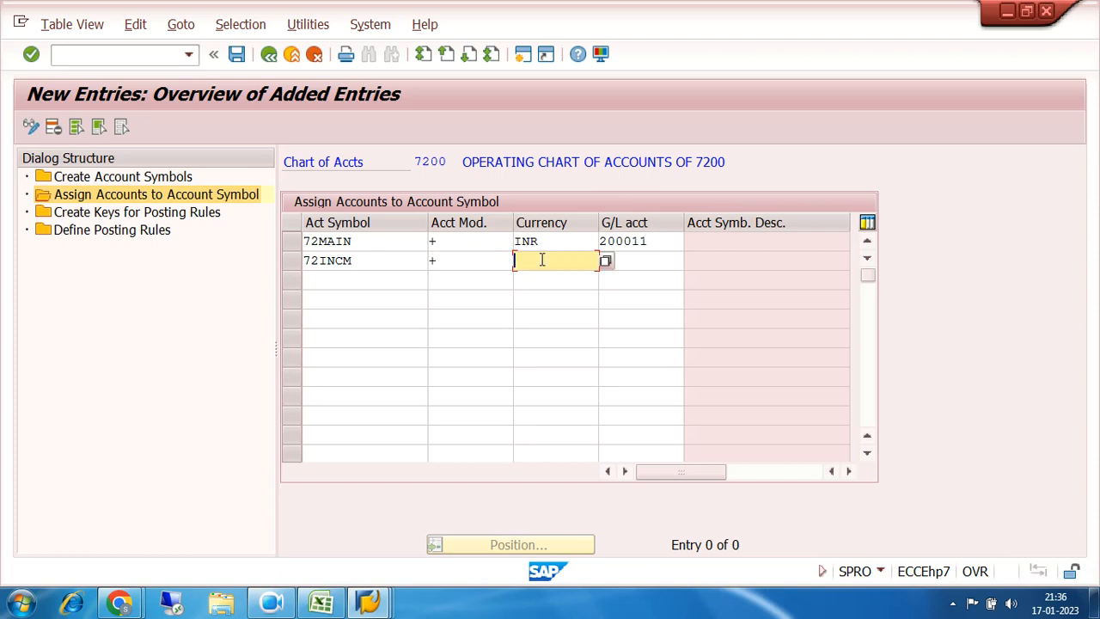
type("INR")
left_click(635, 263)
type("200012")
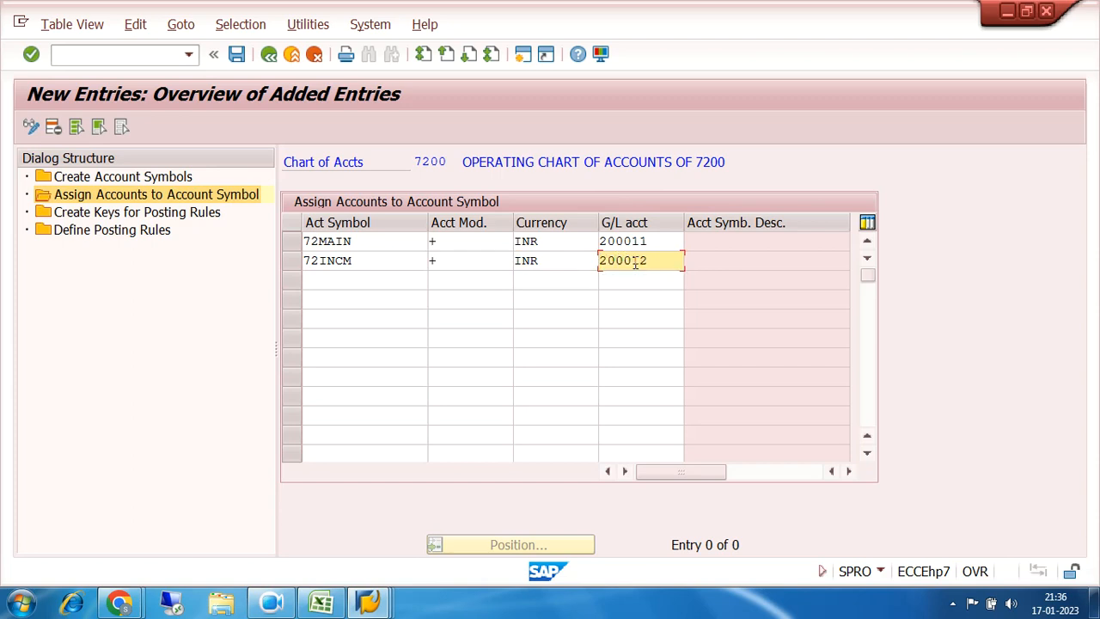
left_click_drag(378, 260, 304, 274)
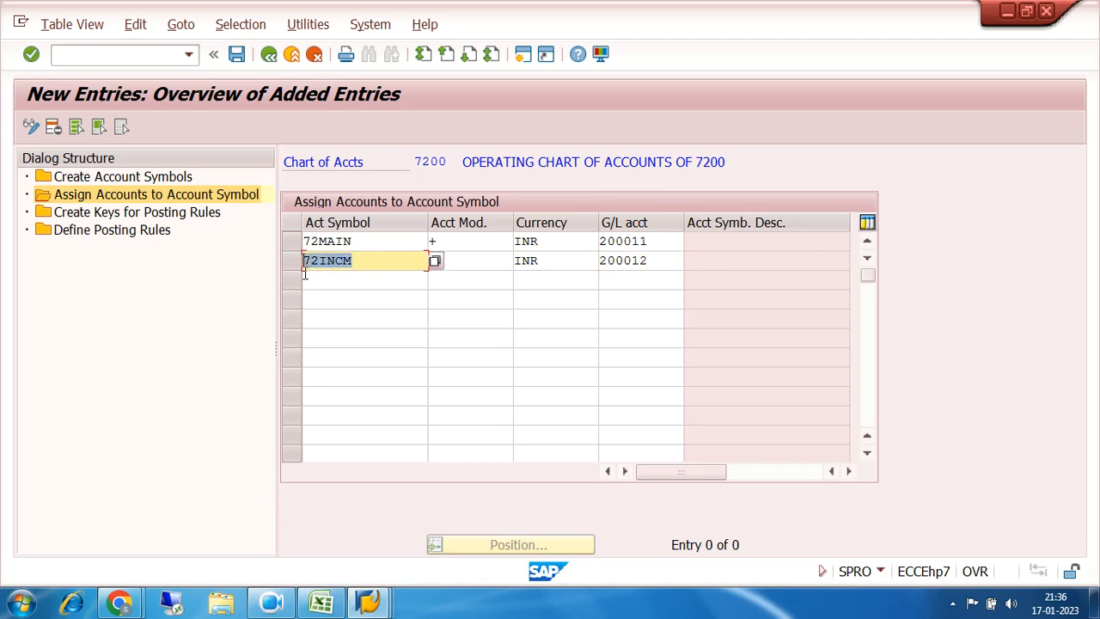
left_click_drag(663, 258, 584, 260)
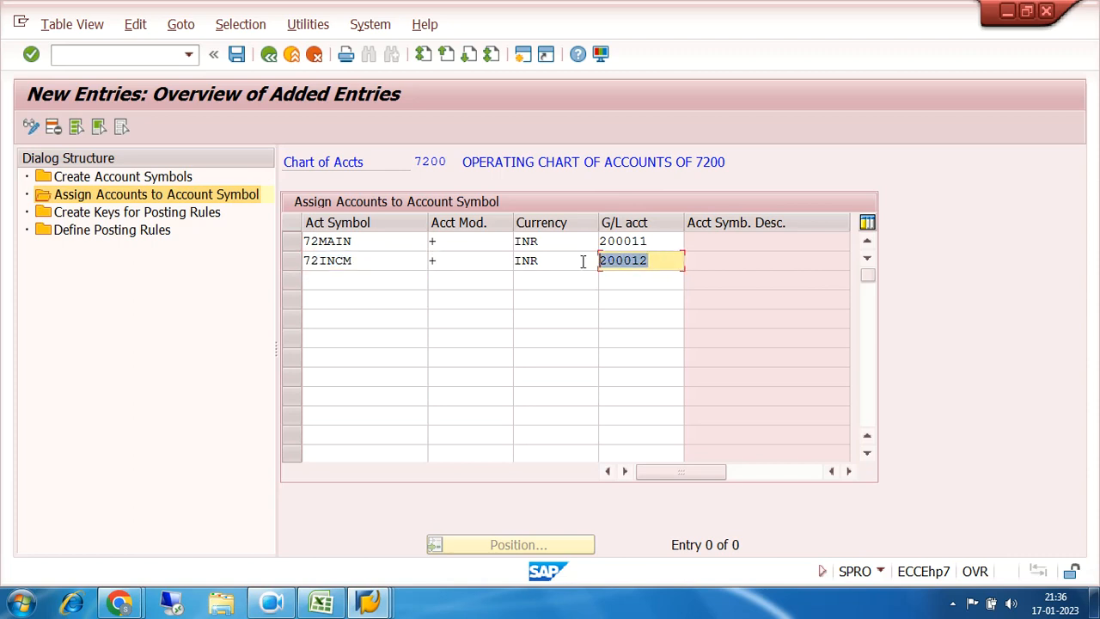
left_click_drag(662, 261, 593, 261)
Step: Add a 72OUTG row with modification +, currency INR and G/L 200013, and confirm
left_click(305, 280)
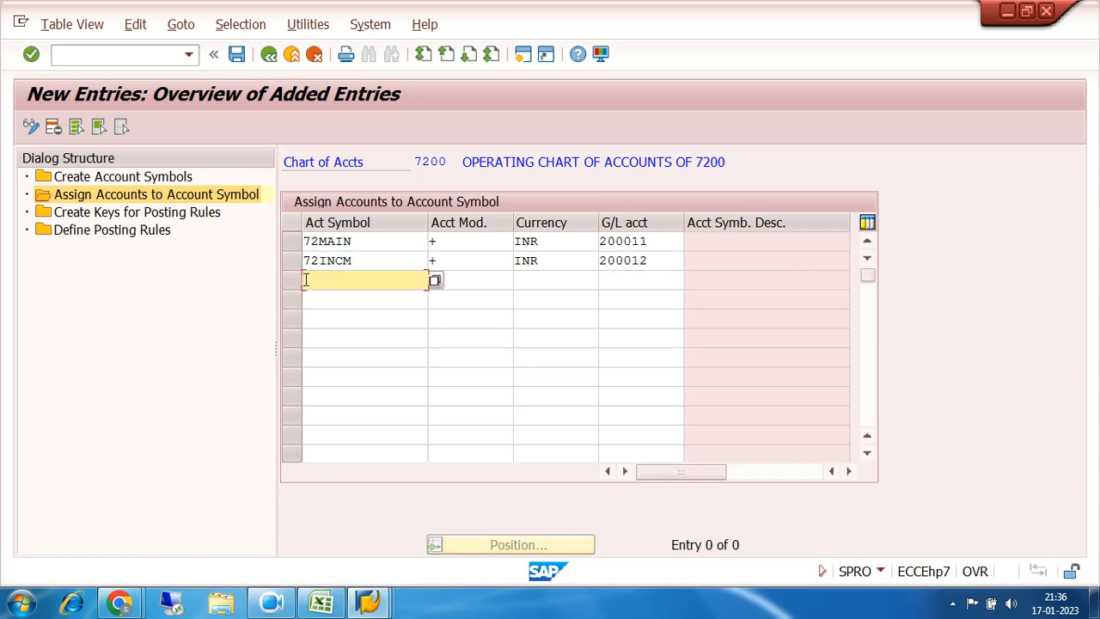
left_click(436, 281)
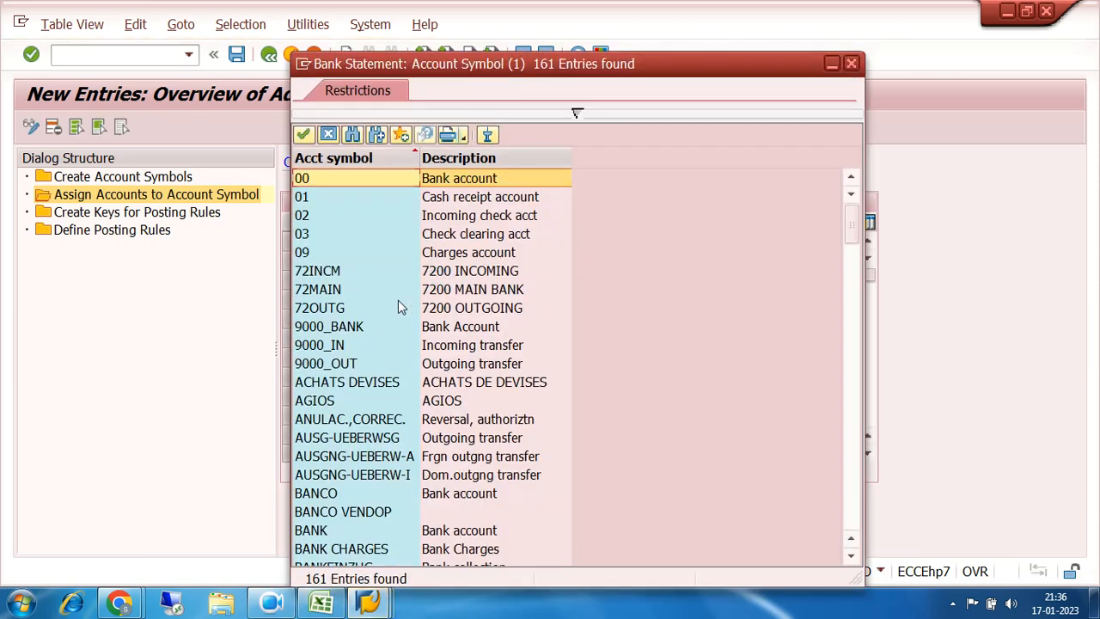
double_click(347, 309)
left_click(462, 277)
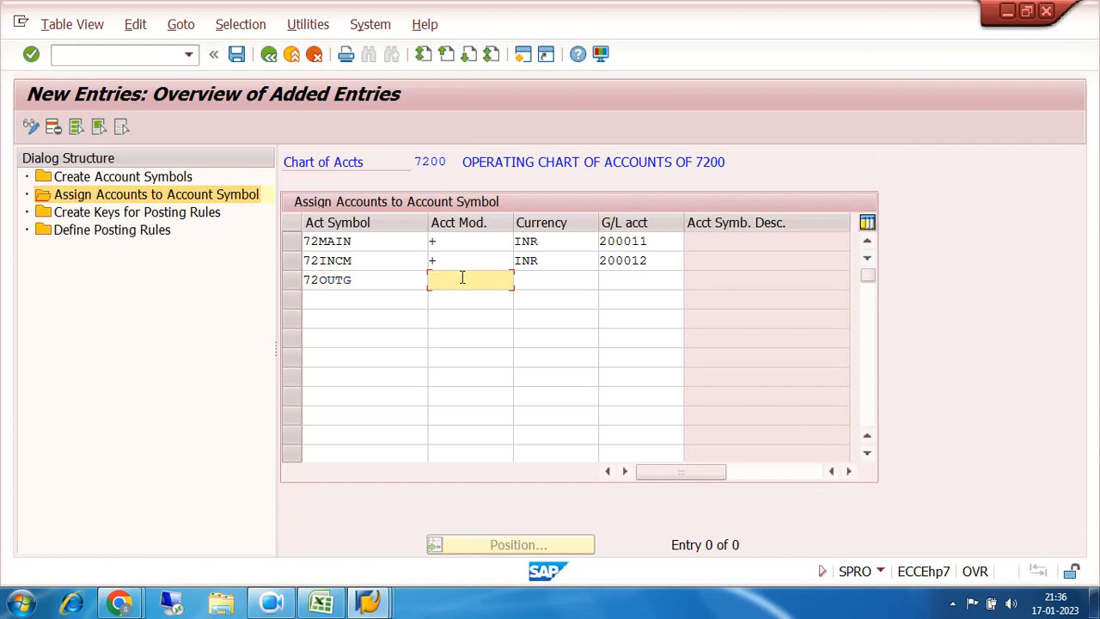
type("+")
left_click(533, 278)
type("INR")
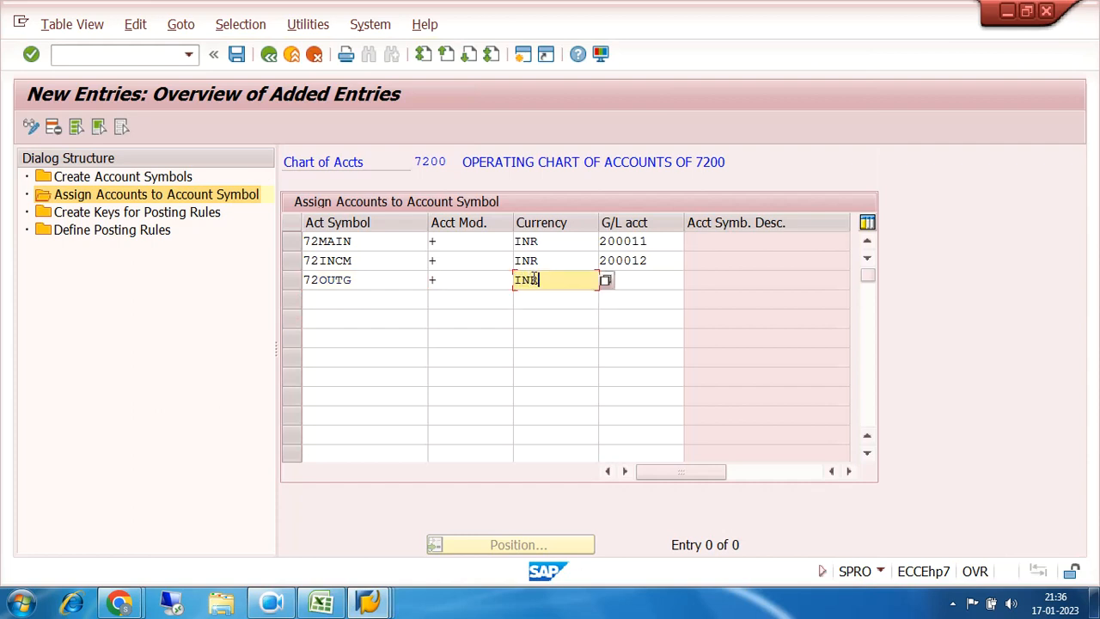
left_click(633, 276)
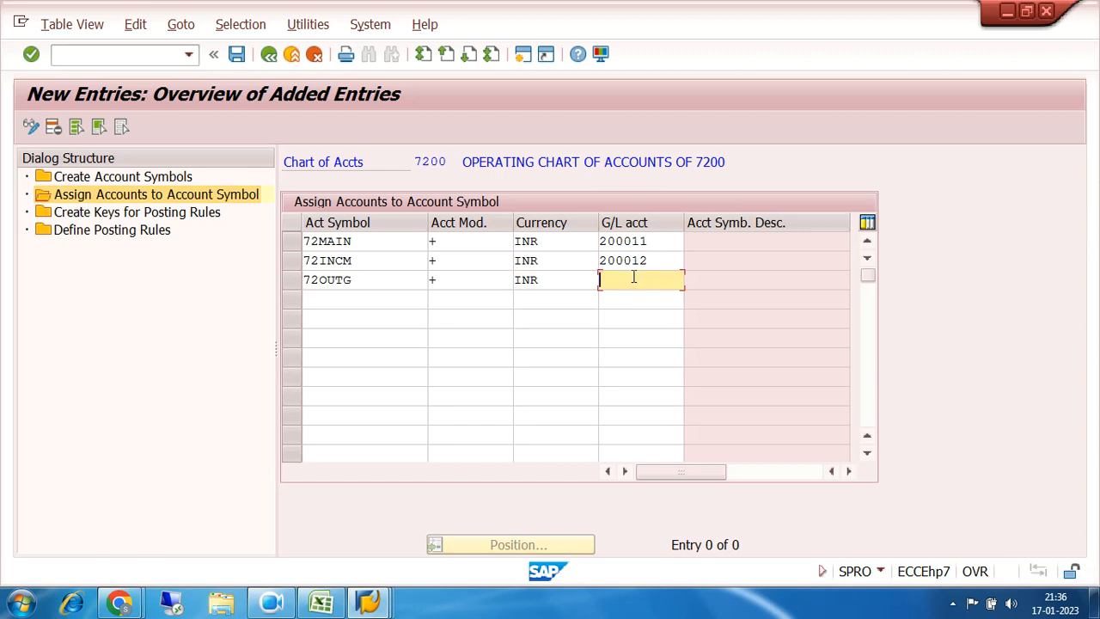
type("2000")
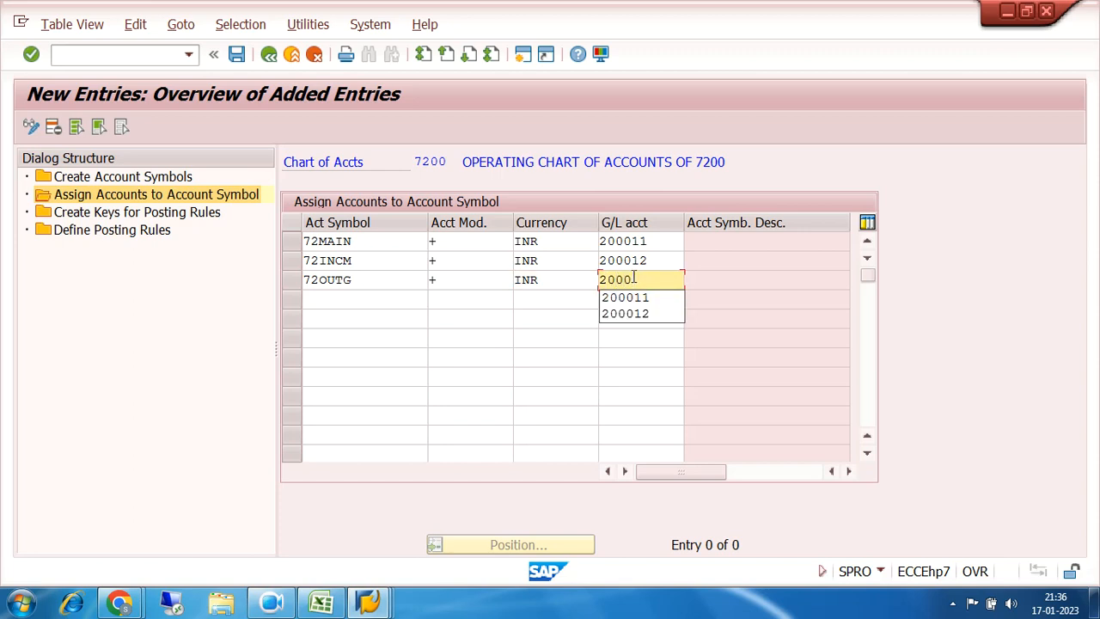
type("13")
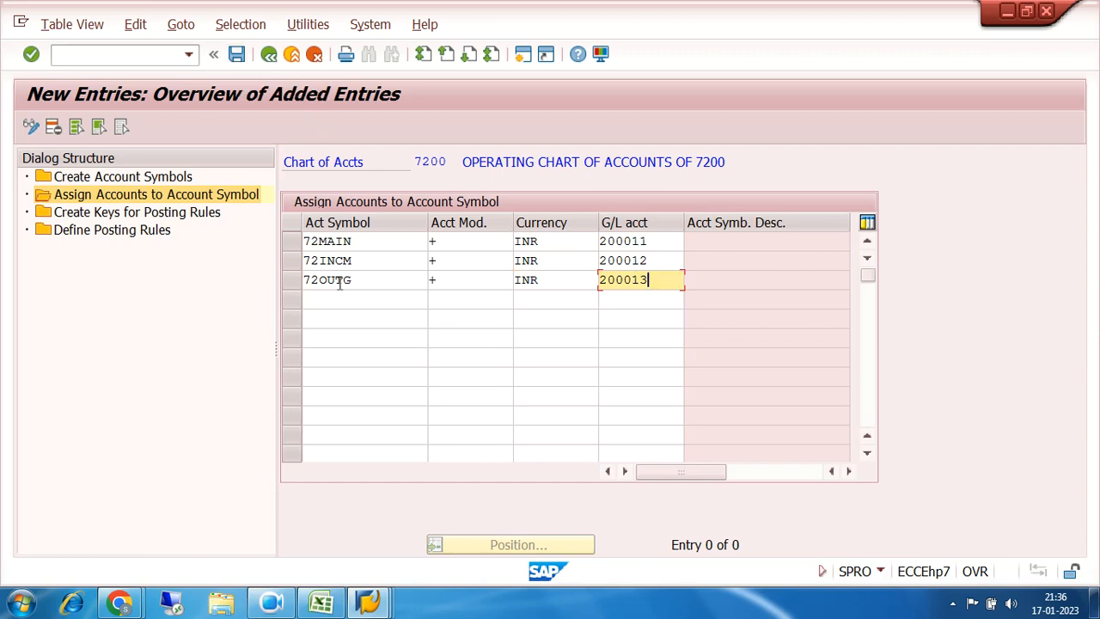
key("Return")
left_click_drag(692, 243, 797, 244)
left_click_drag(685, 261, 772, 263)
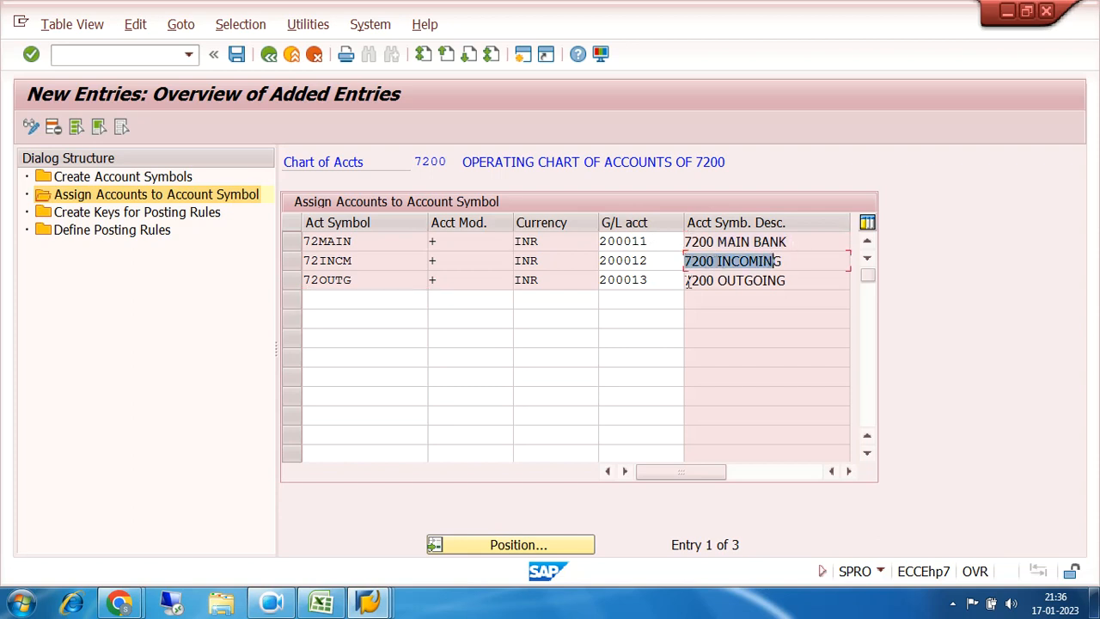
Step: Save the 72MAIN, 72INCM and 72OUTG account symbol assignments
left_click(660, 244)
left_click_drag(700, 243, 808, 249)
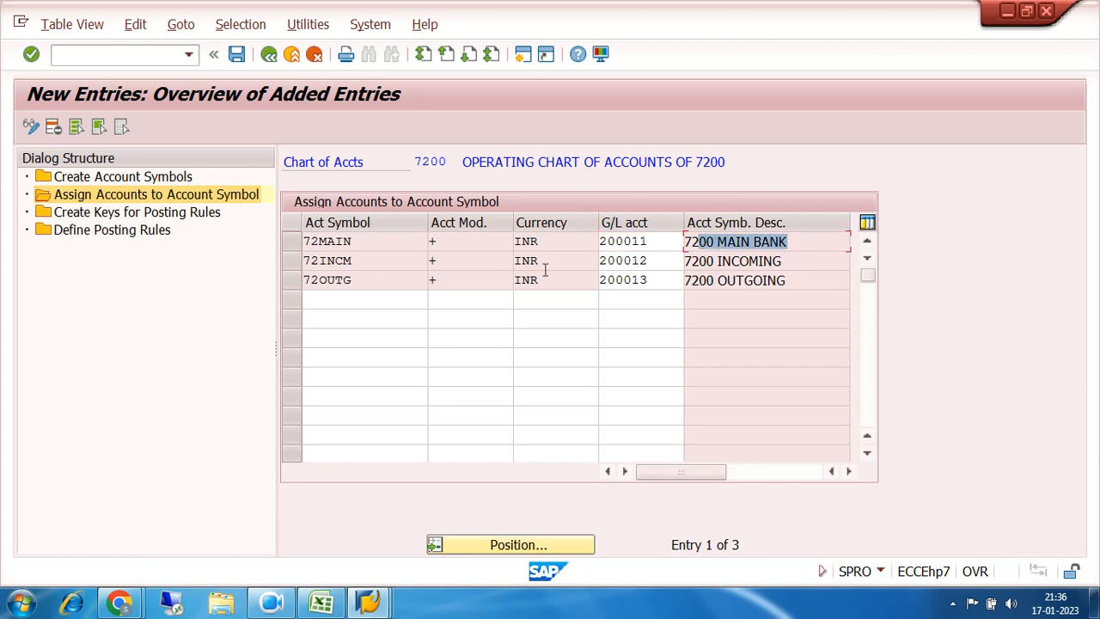
left_click(237, 57)
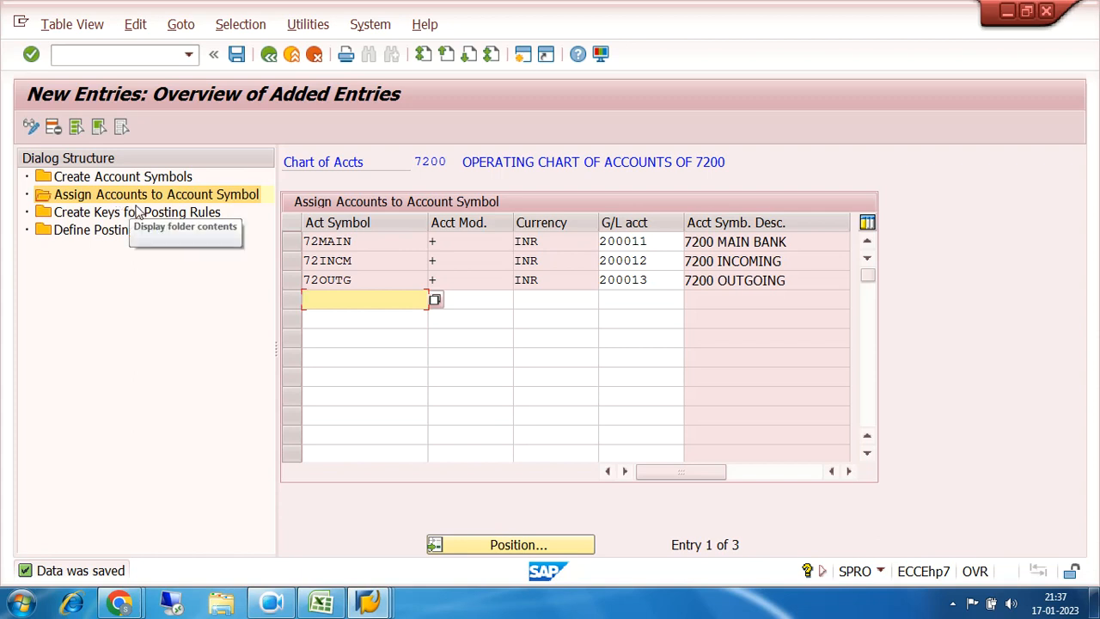
left_click(133, 215)
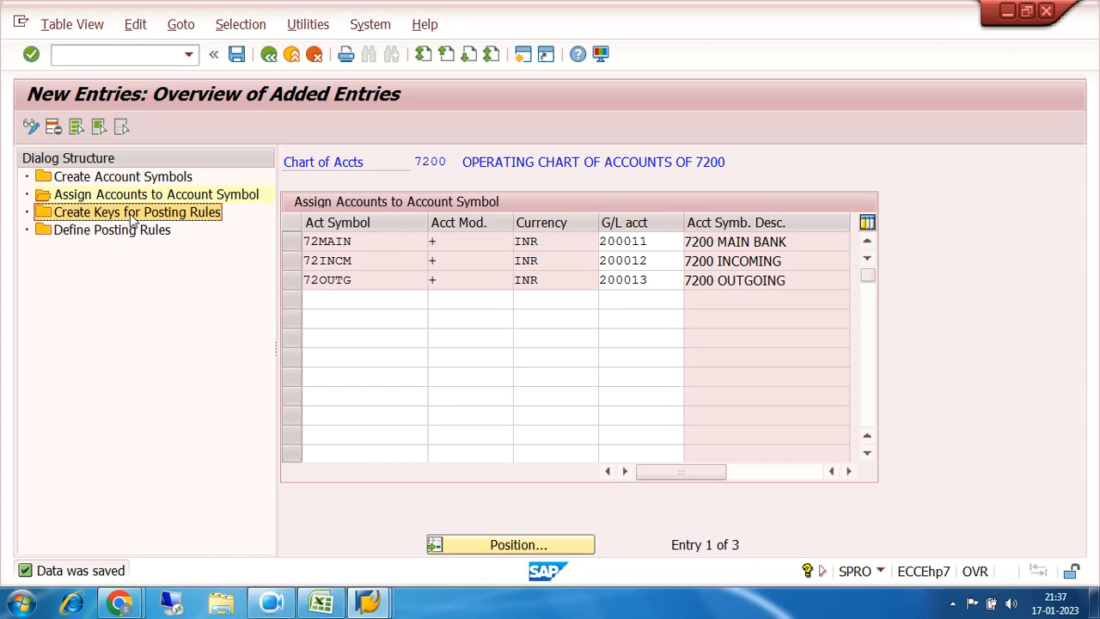
Step: Create posting rule key 72IN with description '7200 INCOMING'
double_click(134, 215)
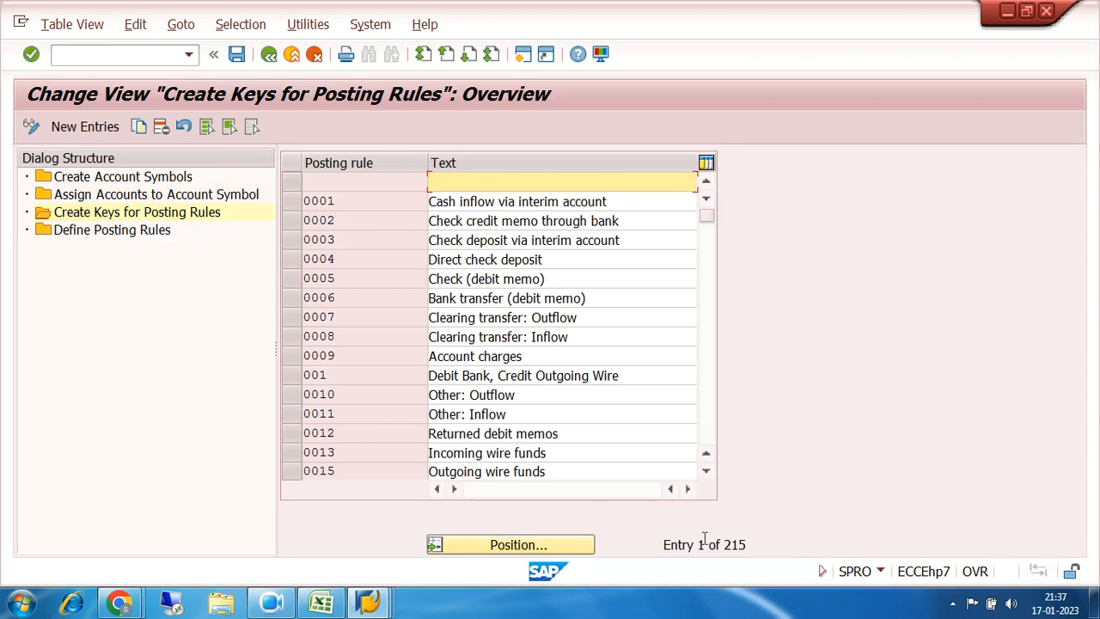
left_click_drag(758, 546, 656, 550)
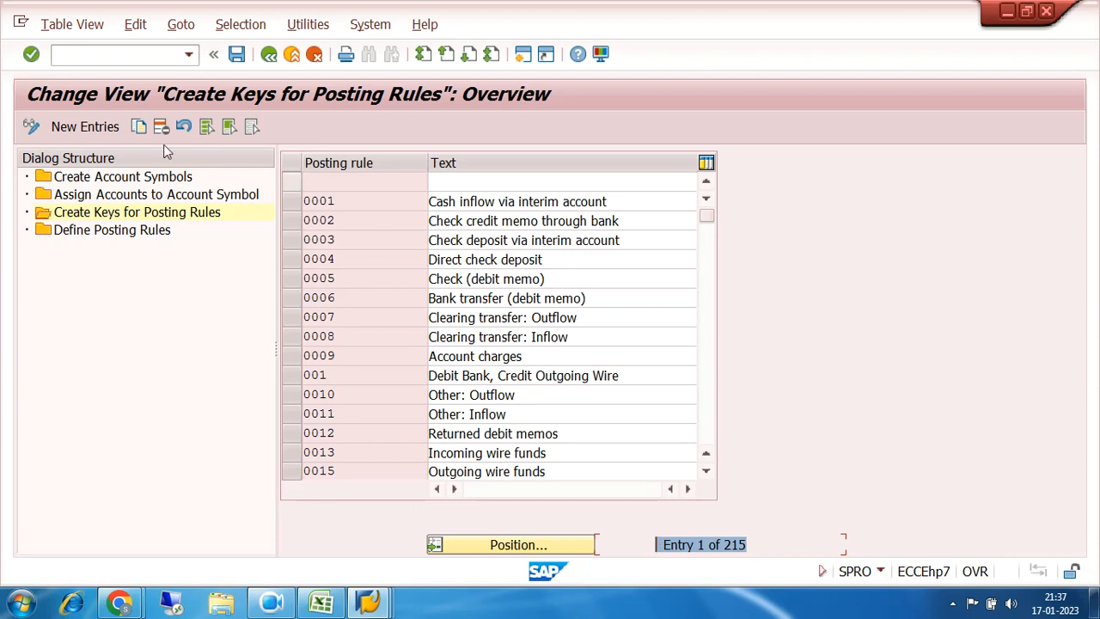
left_click(94, 128)
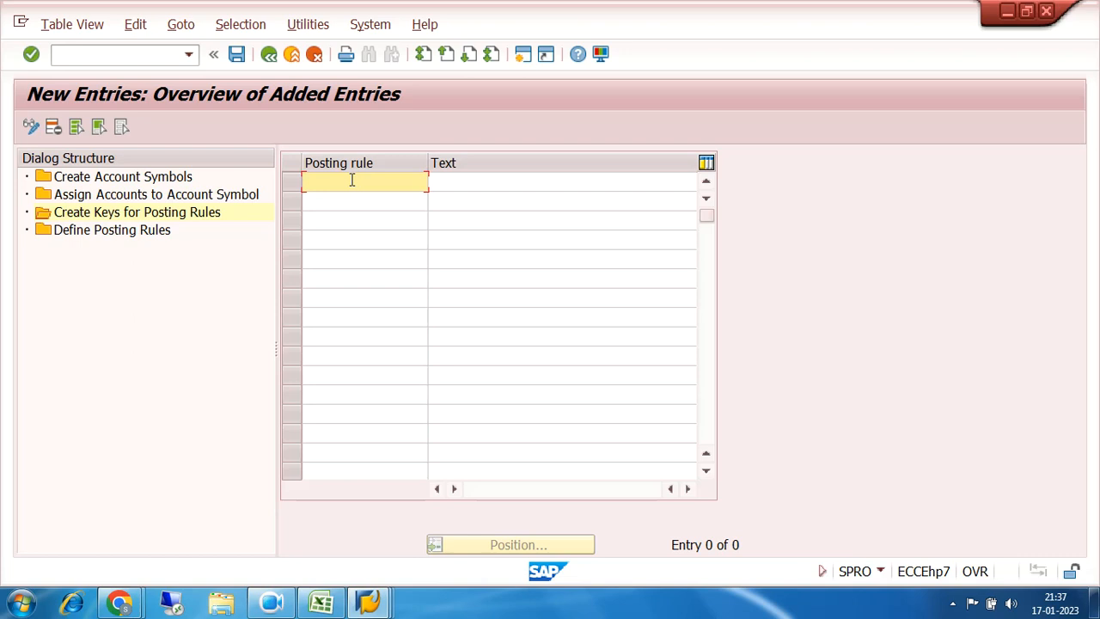
type("72IN")
key("BackSpace")
key("BackSpace")
key("BackSpace")
key("BackSpace")
type("72IN")
left_click(444, 179)
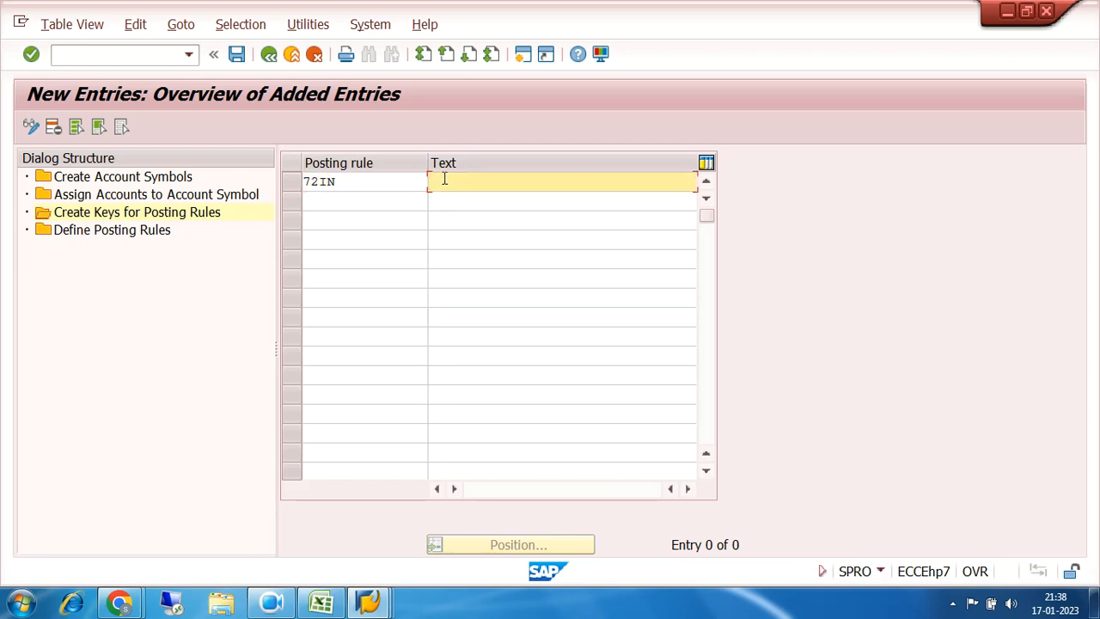
type("7200 INCOMING")
key("Return")
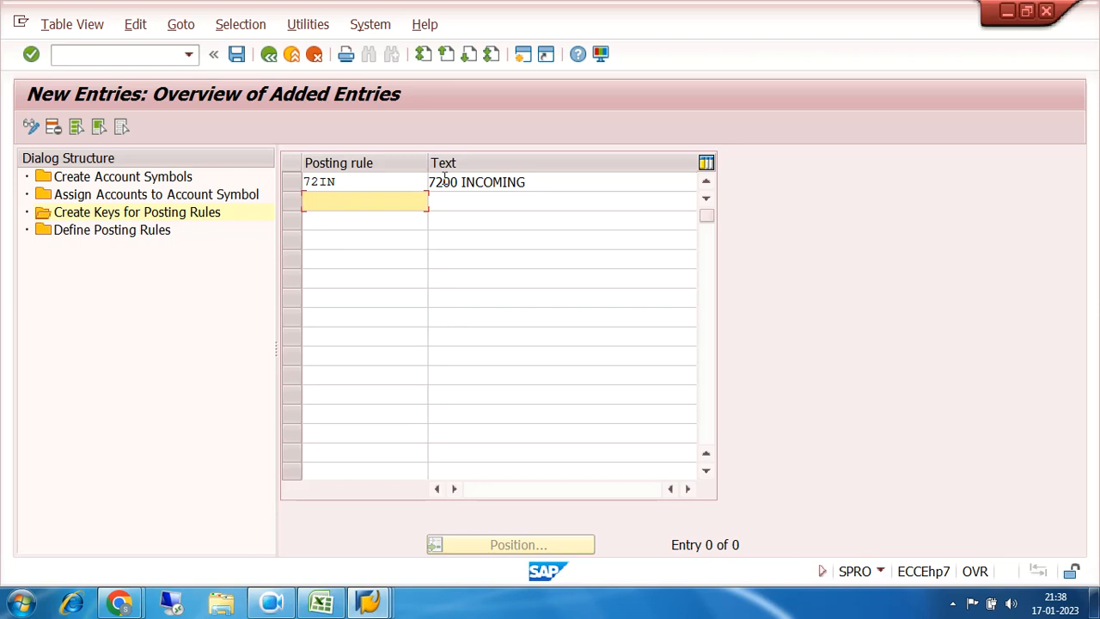
Step: Add posting rule key 72OU '7200 OUTGOING' and save both keys
type("72OU")
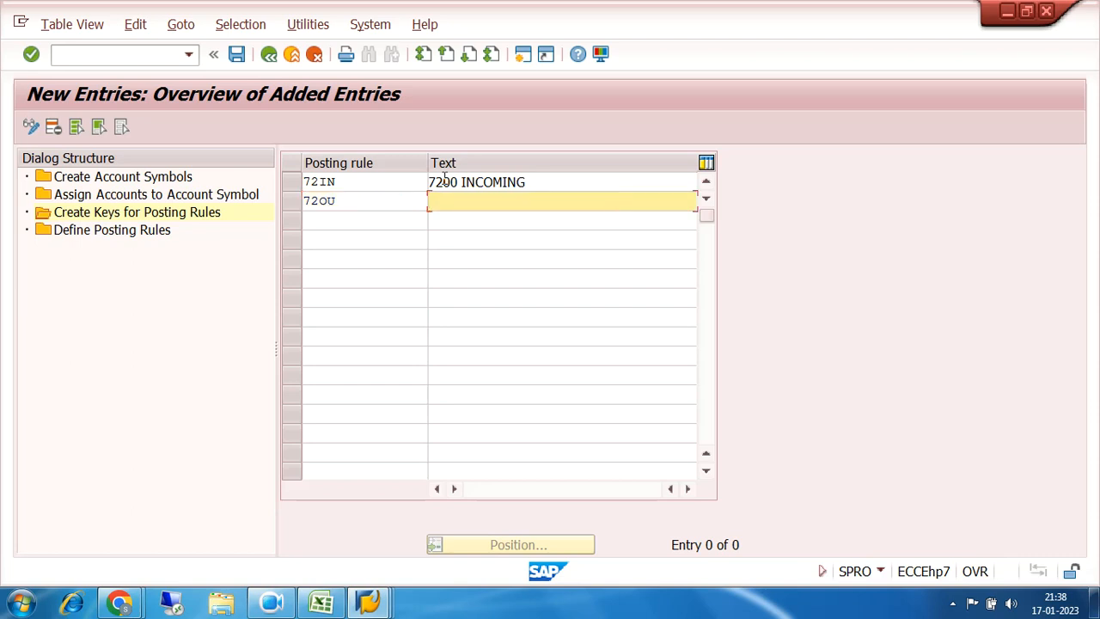
type("7200 OUTGOING")
left_click(237, 55)
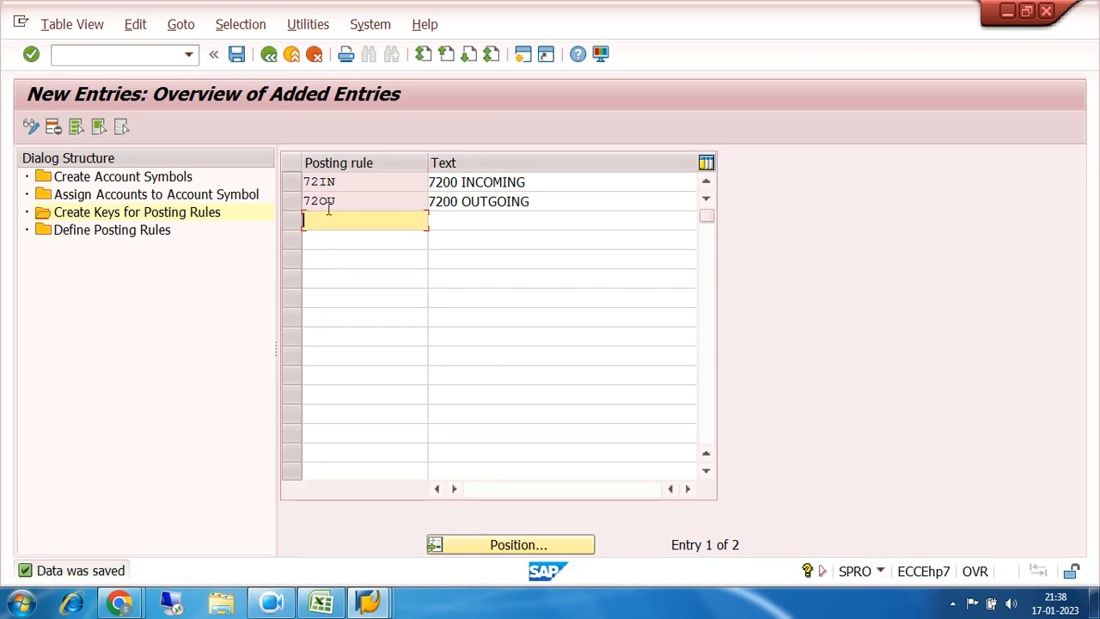
left_click(293, 182)
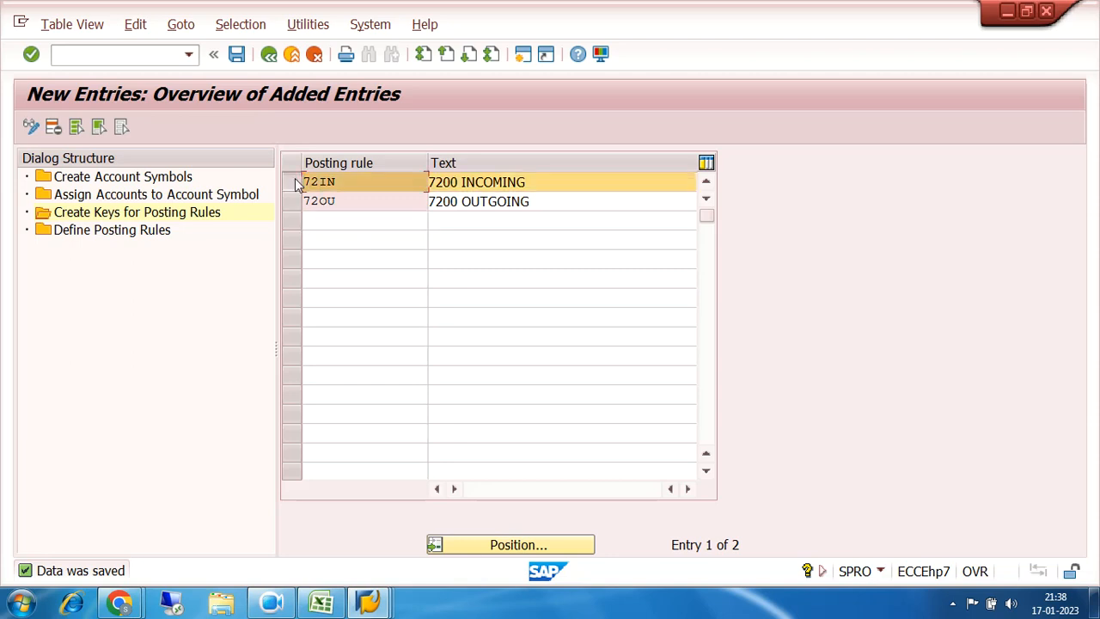
Step: Start a new posting rule definition and choose 72IN as its posting rule
double_click(107, 234)
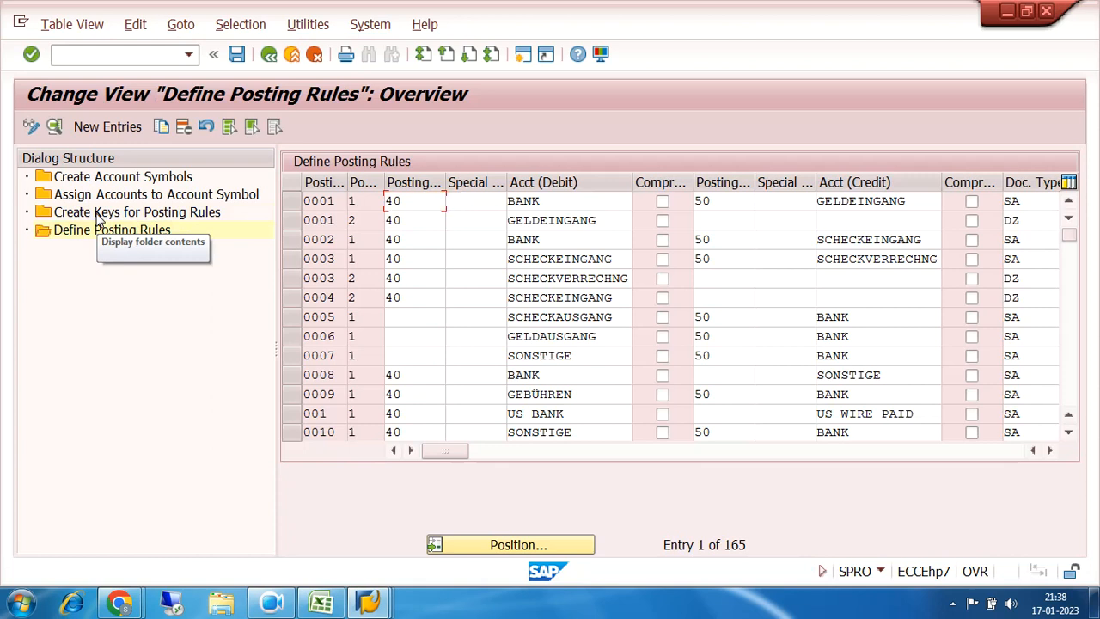
double_click(98, 215)
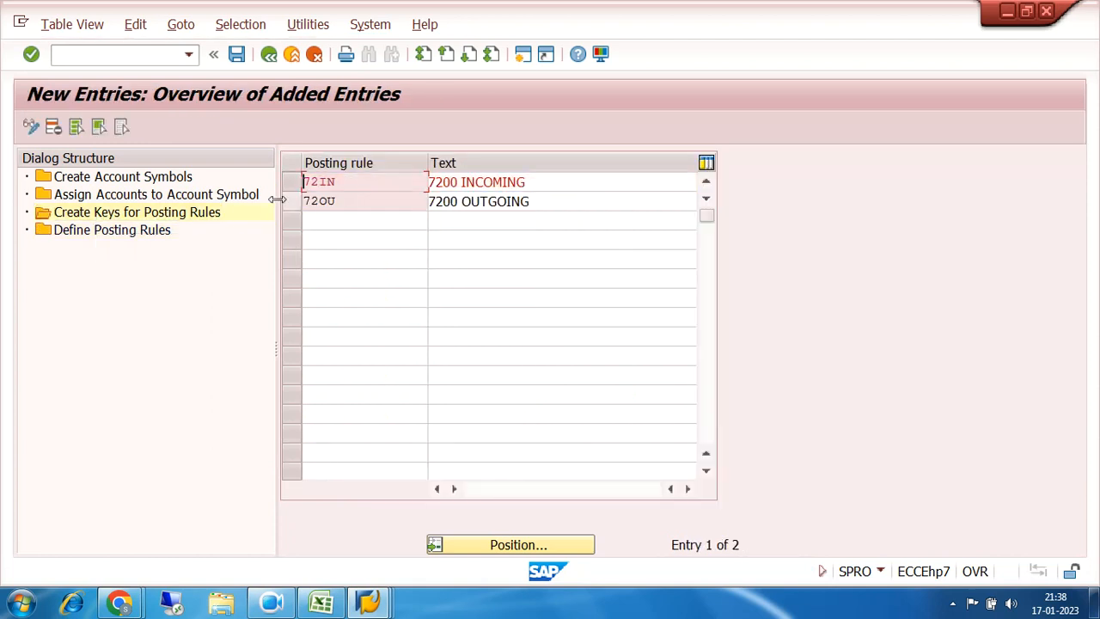
left_click(97, 233)
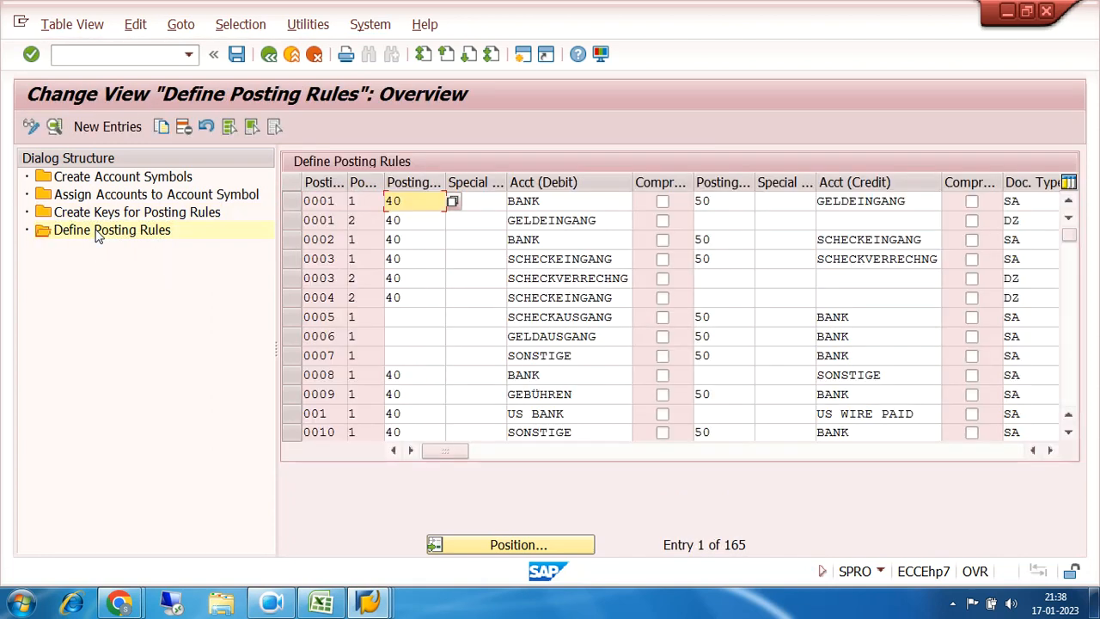
left_click(107, 126)
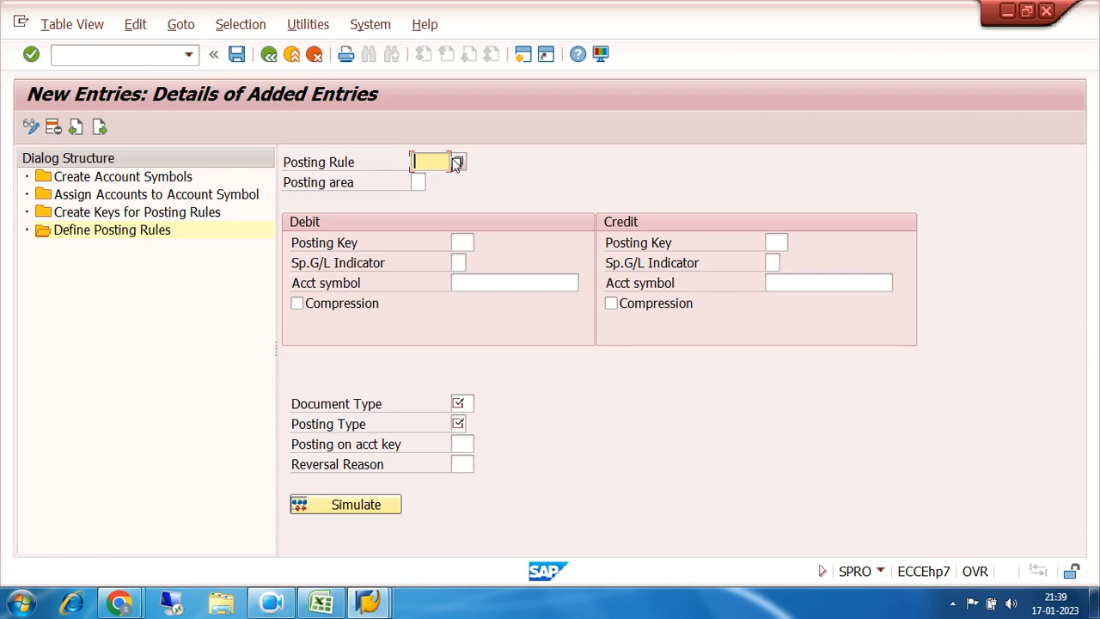
left_click(136, 217)
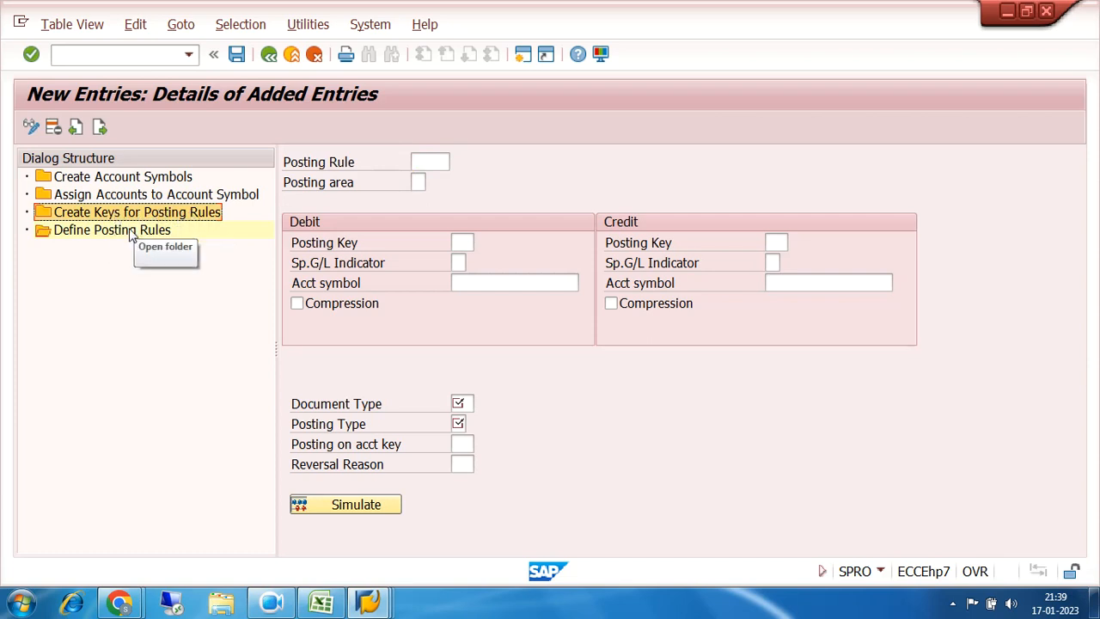
left_click(421, 162)
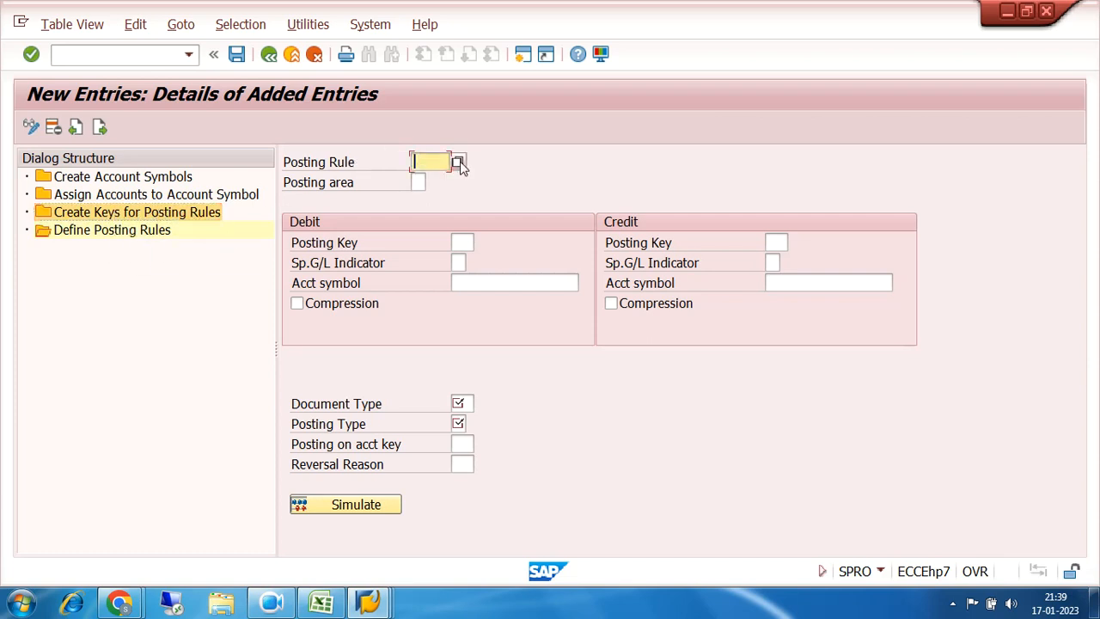
left_click(459, 162)
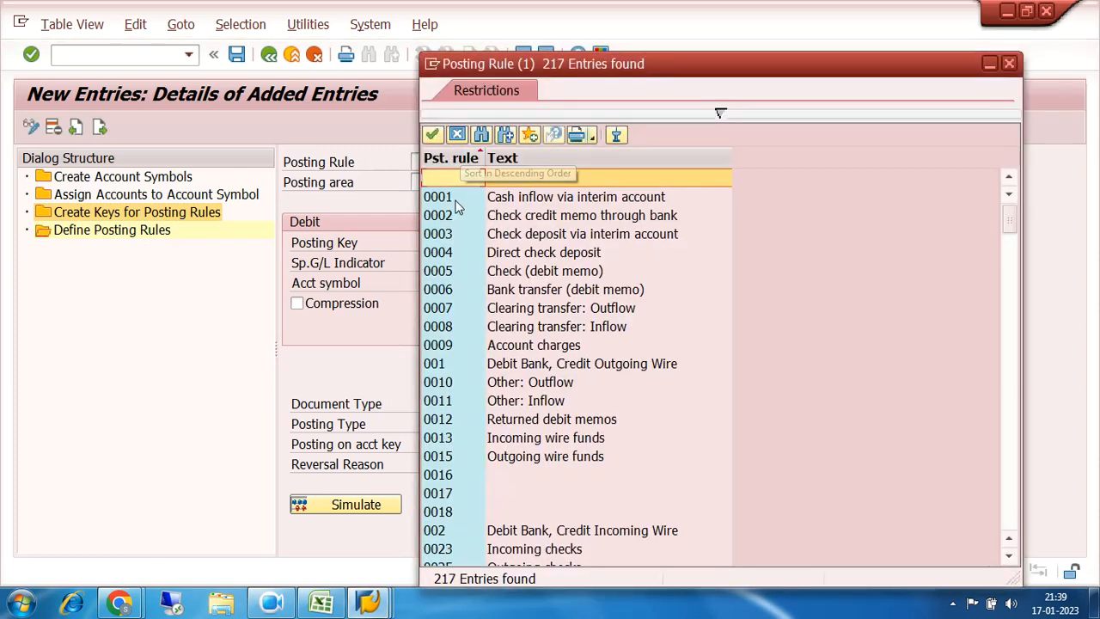
scroll(518, 327, "down", 5)
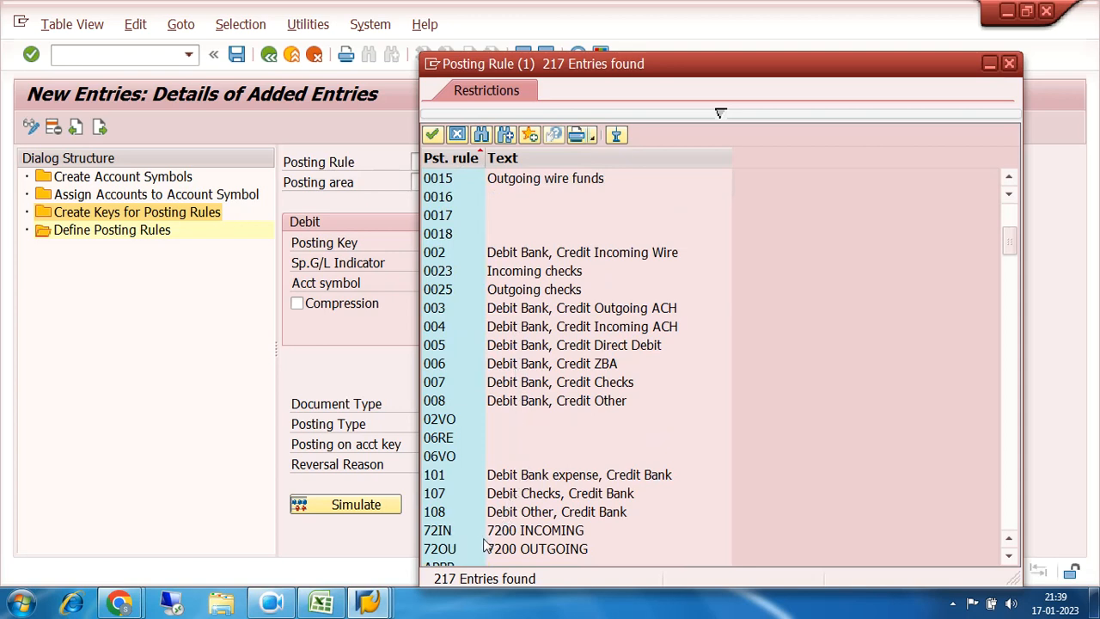
double_click(448, 532)
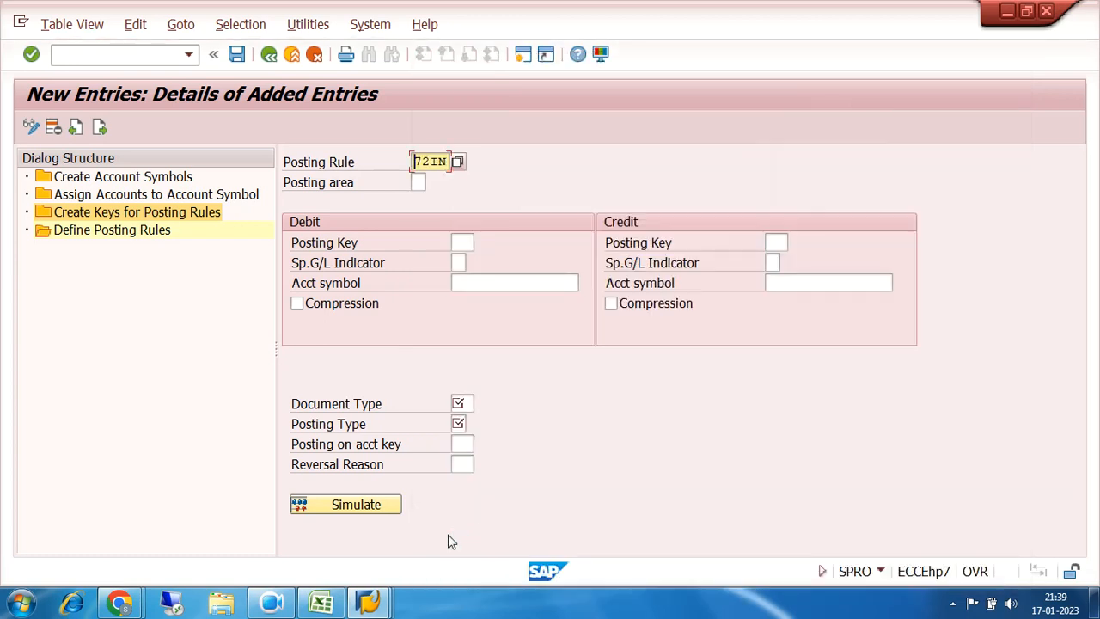
Step: Set posting area 1 (Bank accounting) for the 72IN posting rule definition
left_click(416, 182)
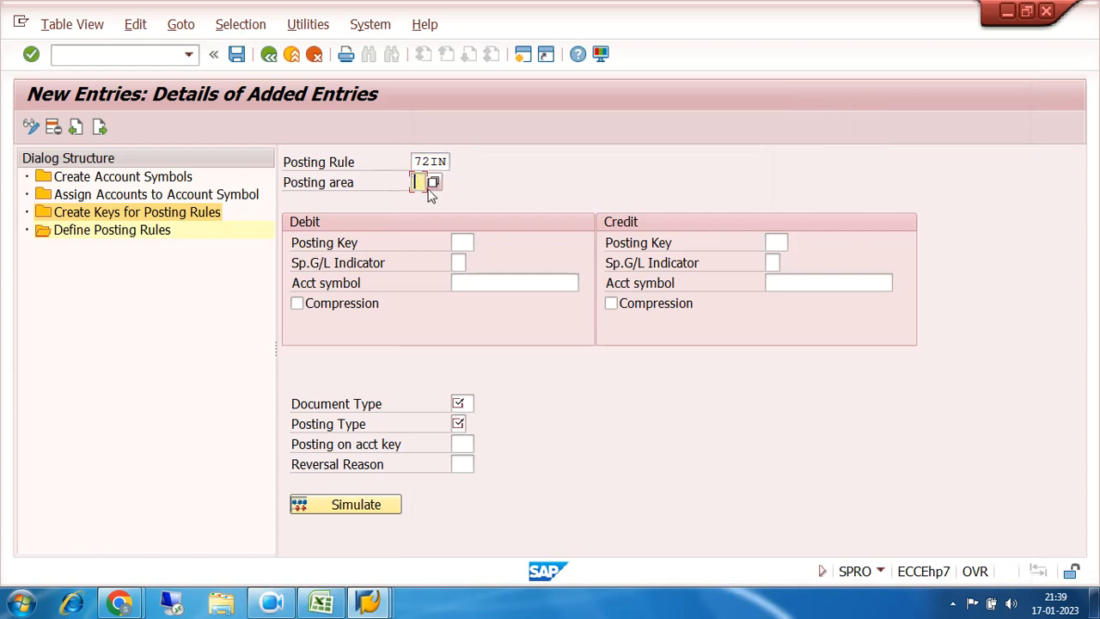
key("F4")
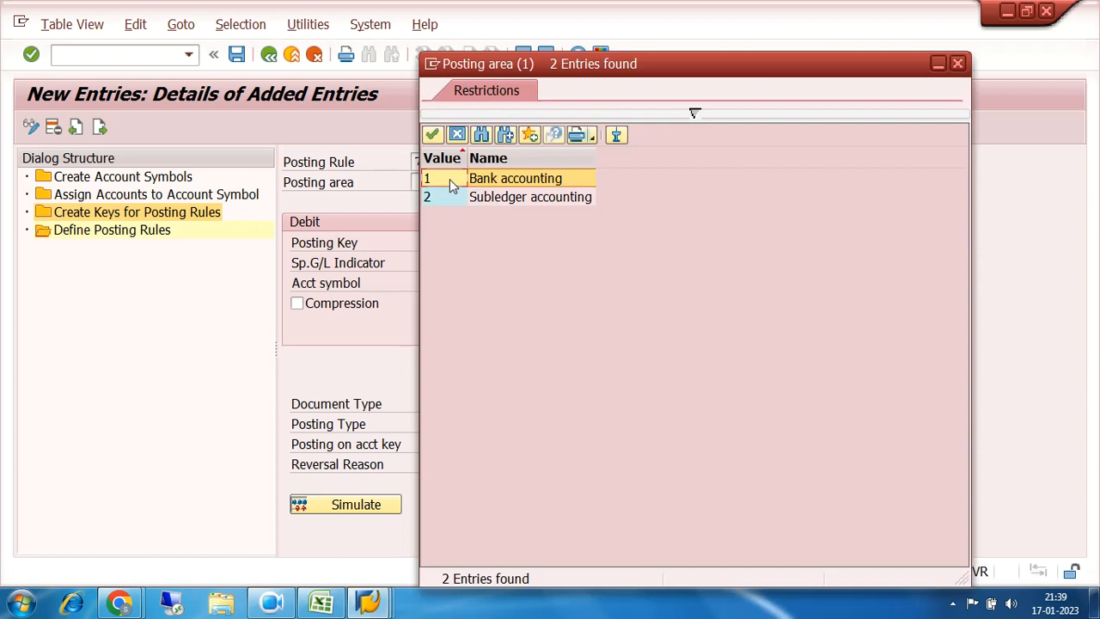
double_click(450, 179)
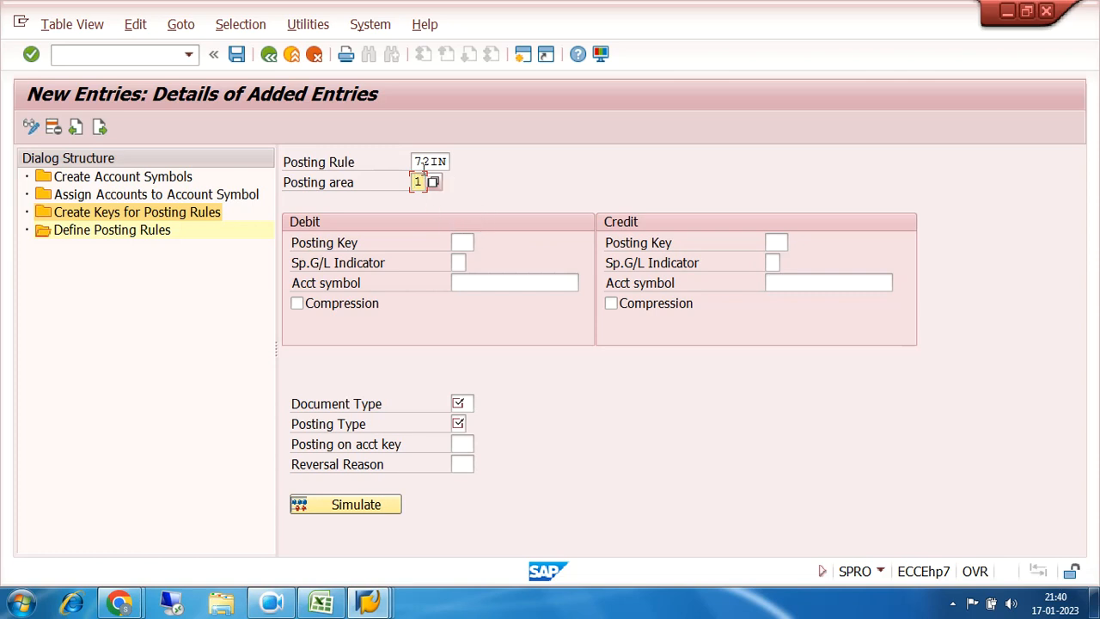
left_click_drag(416, 161, 454, 162)
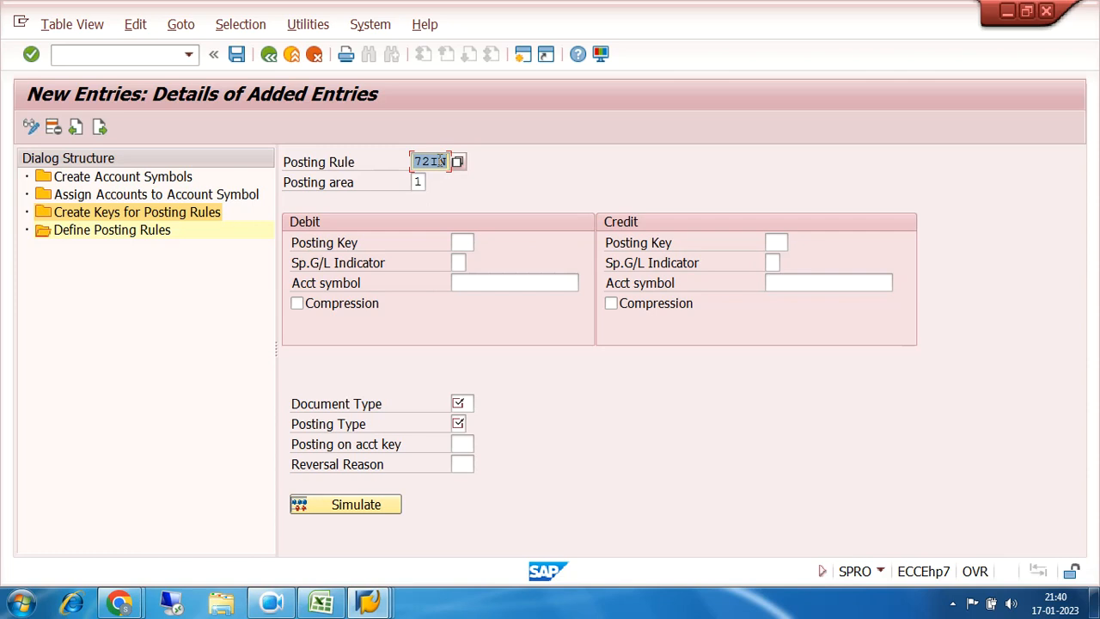
left_click(323, 603)
Step: Review the main bank gl dr / bank incoming gl cr entry in rows 19–20 of the Excel notes
left_click(323, 602)
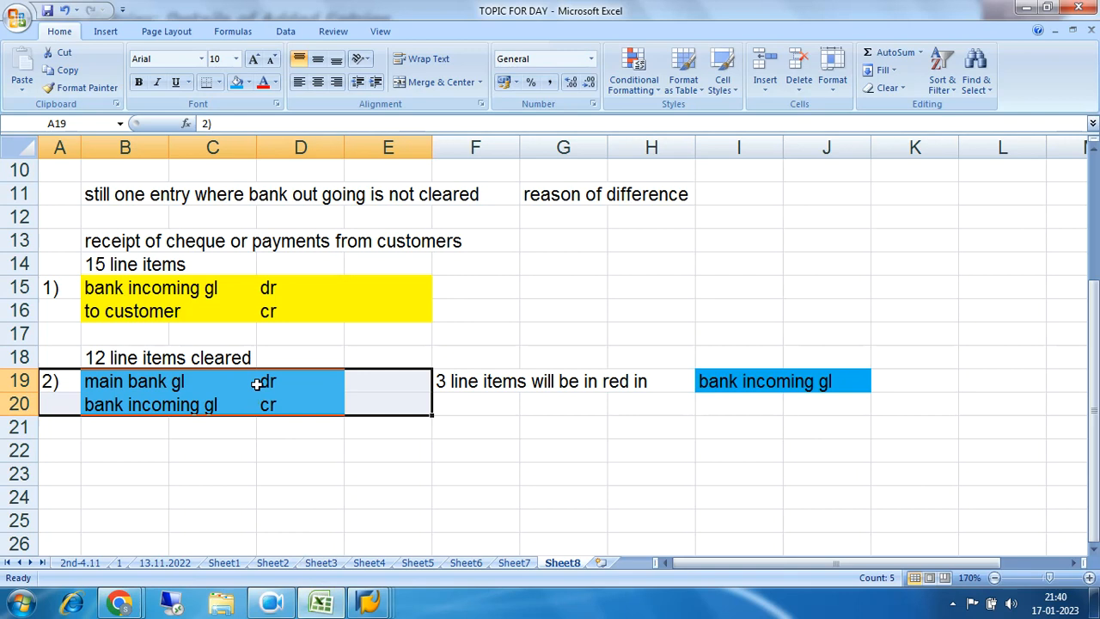
left_click_drag(91, 381, 404, 425)
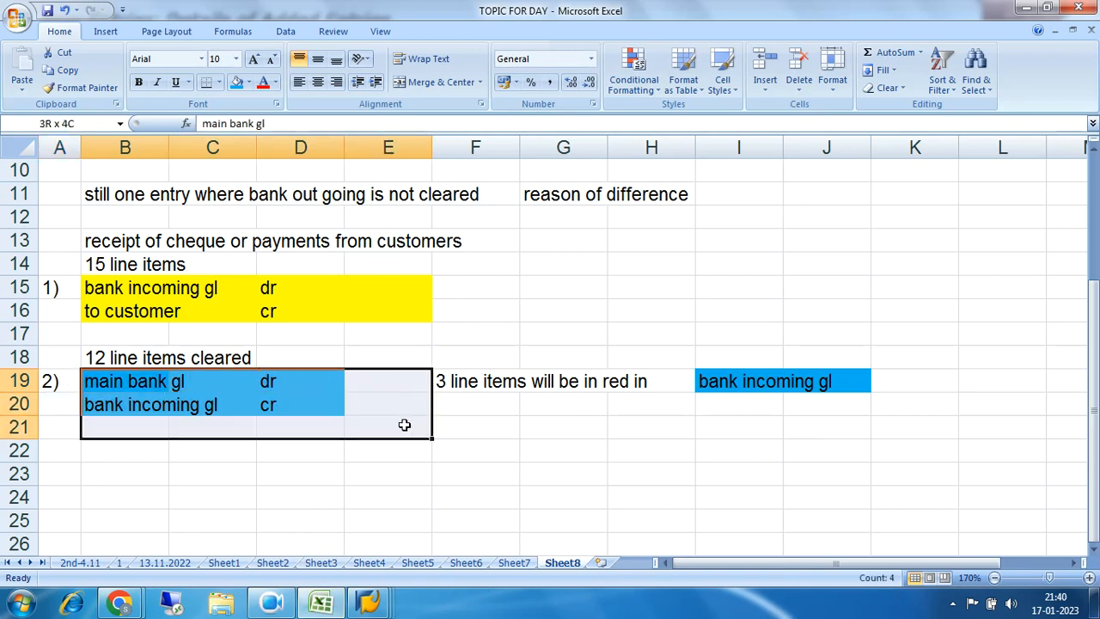
left_click_drag(404, 425, 404, 424)
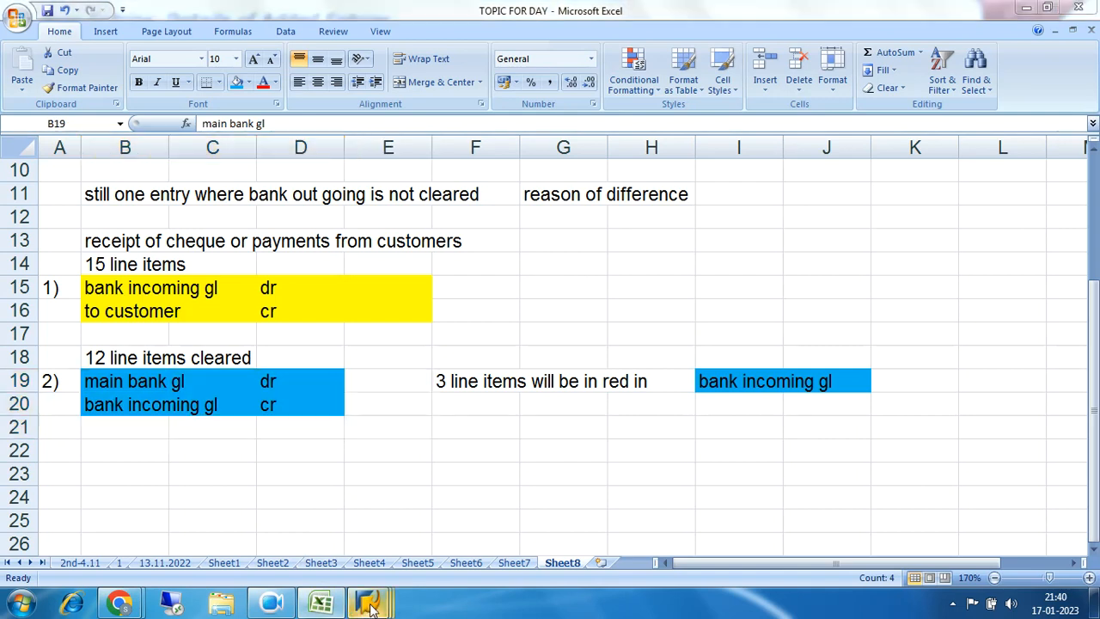
mouse_move(368, 604)
left_click(400, 532)
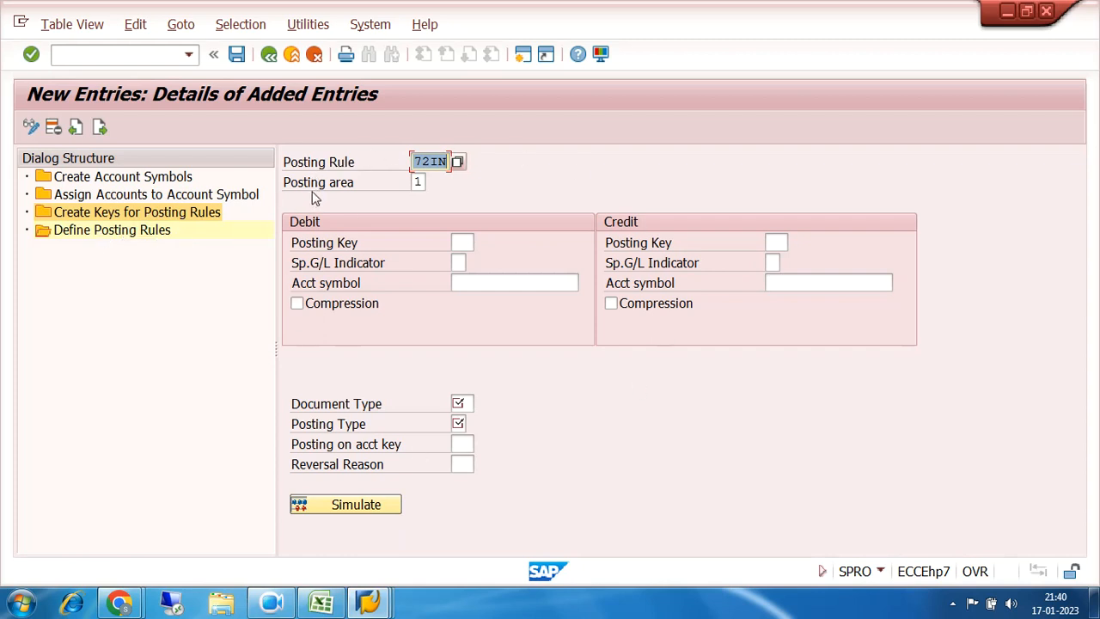
left_click(322, 604)
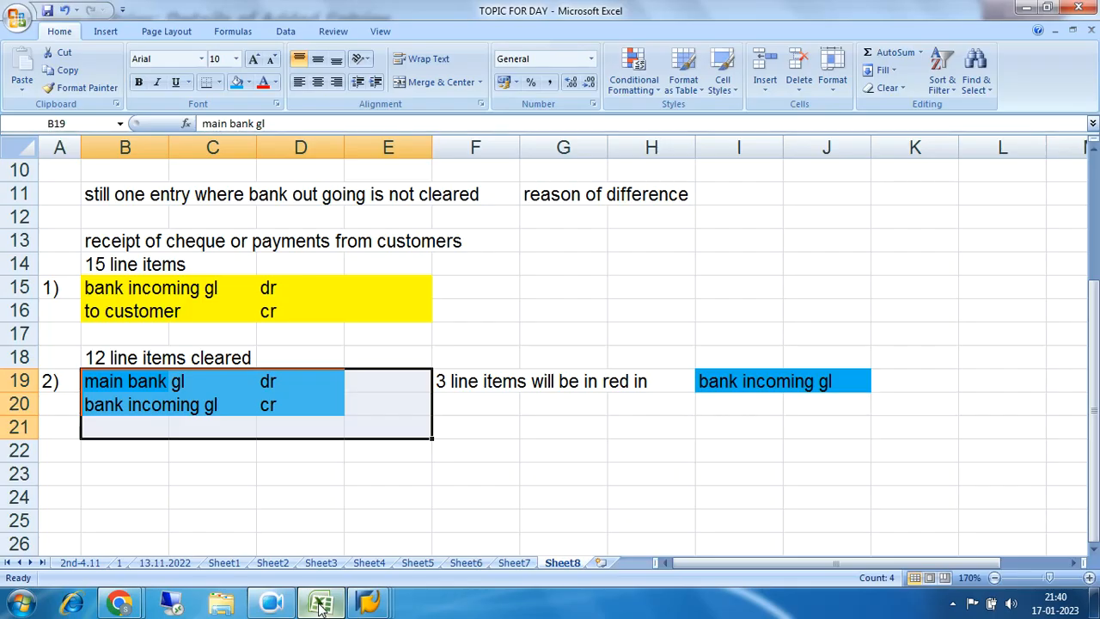
left_click_drag(108, 381, 400, 410)
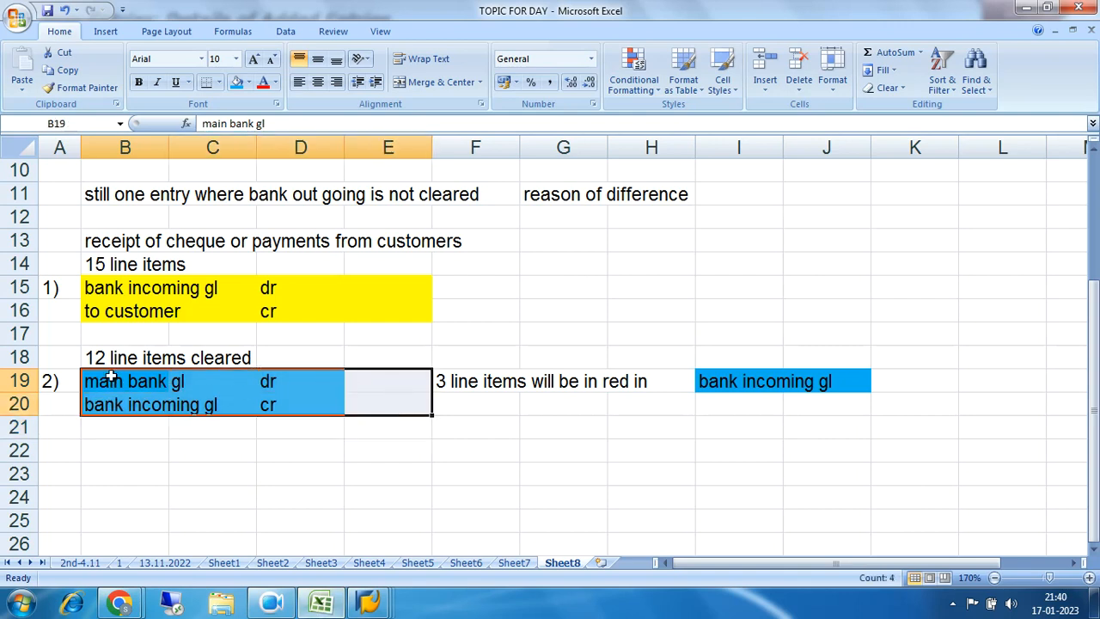
left_click_drag(106, 379, 366, 406)
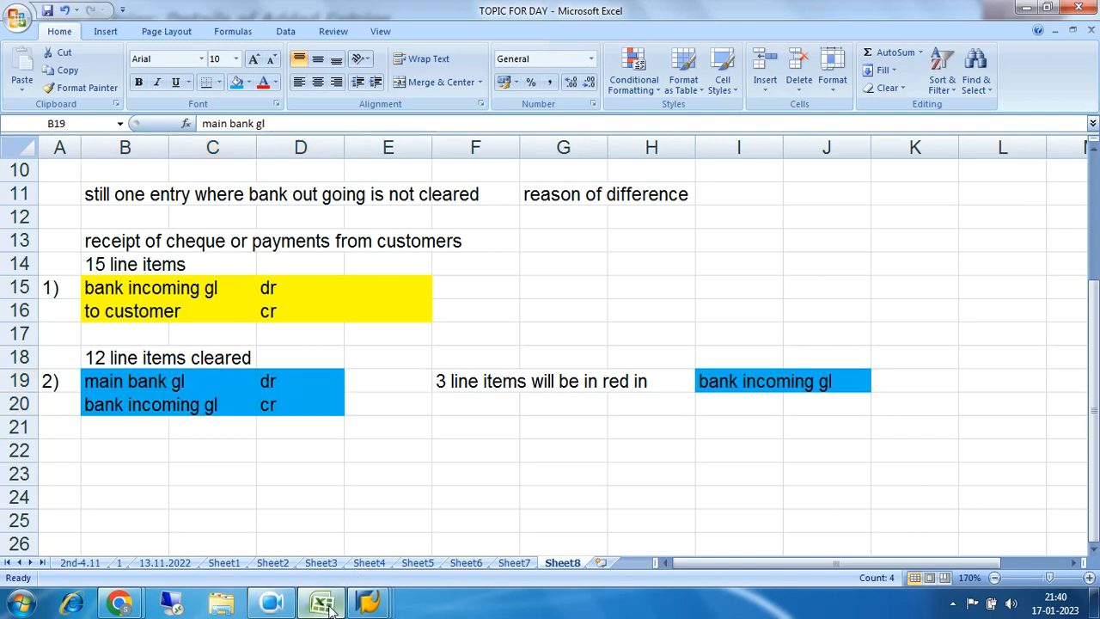
Step: Give posting rule 72IN's debit side posting key 40 and account symbol 72MAIN
left_click(368, 602)
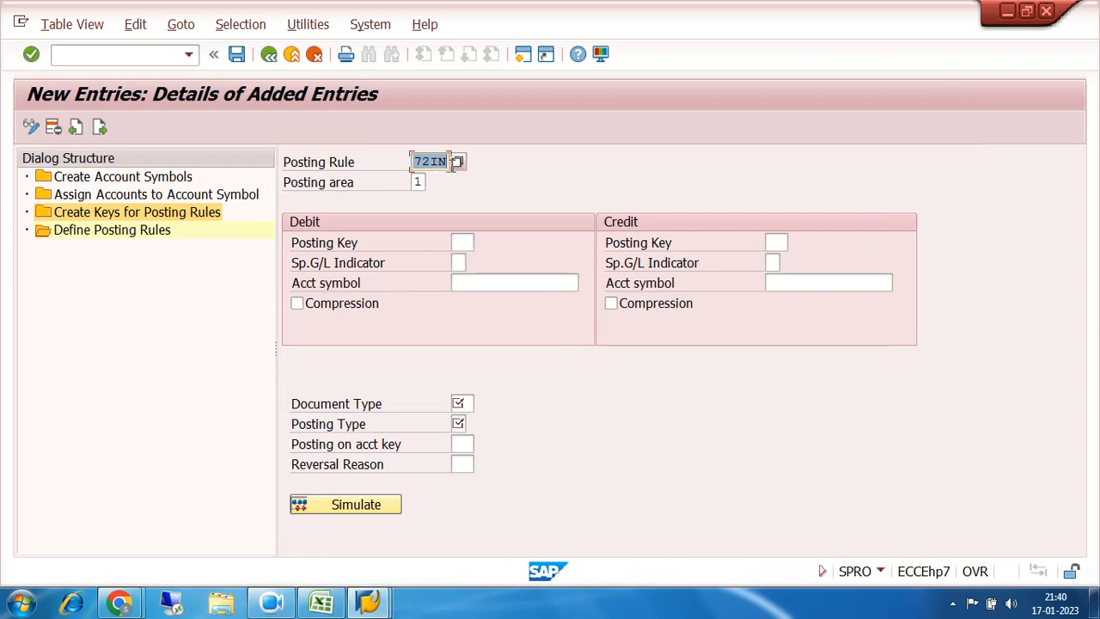
left_click(458, 242)
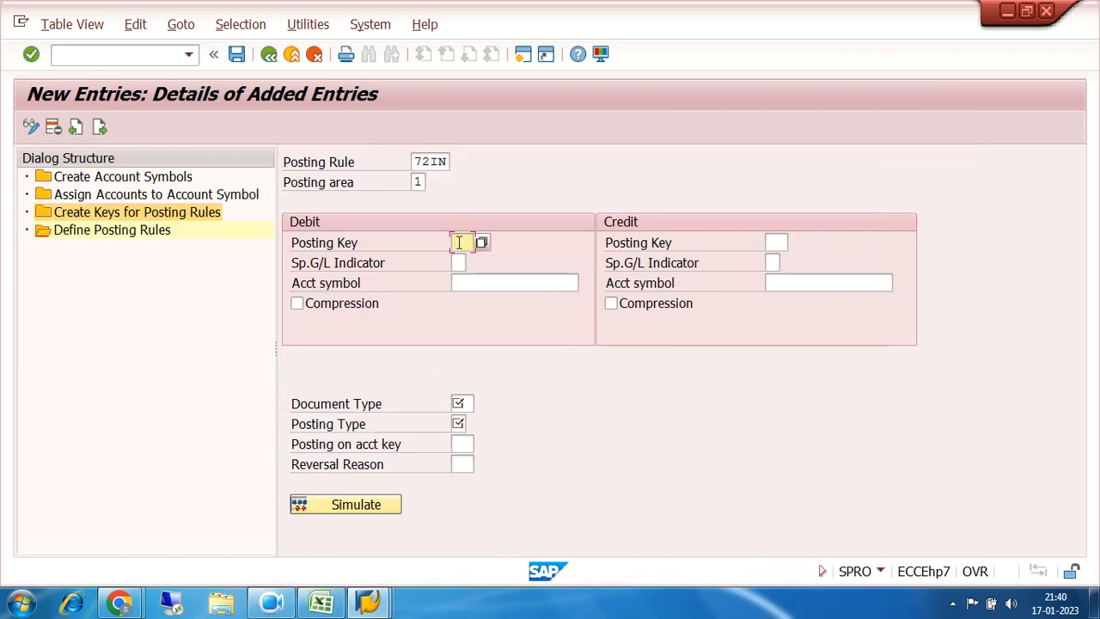
type("40")
left_click(481, 282)
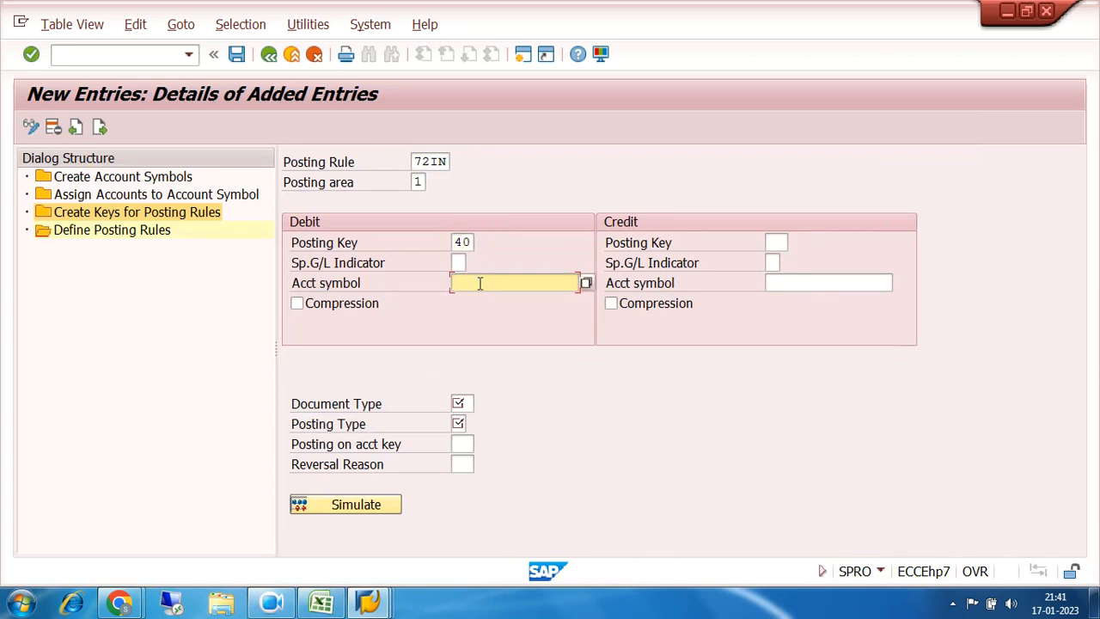
left_click(586, 282)
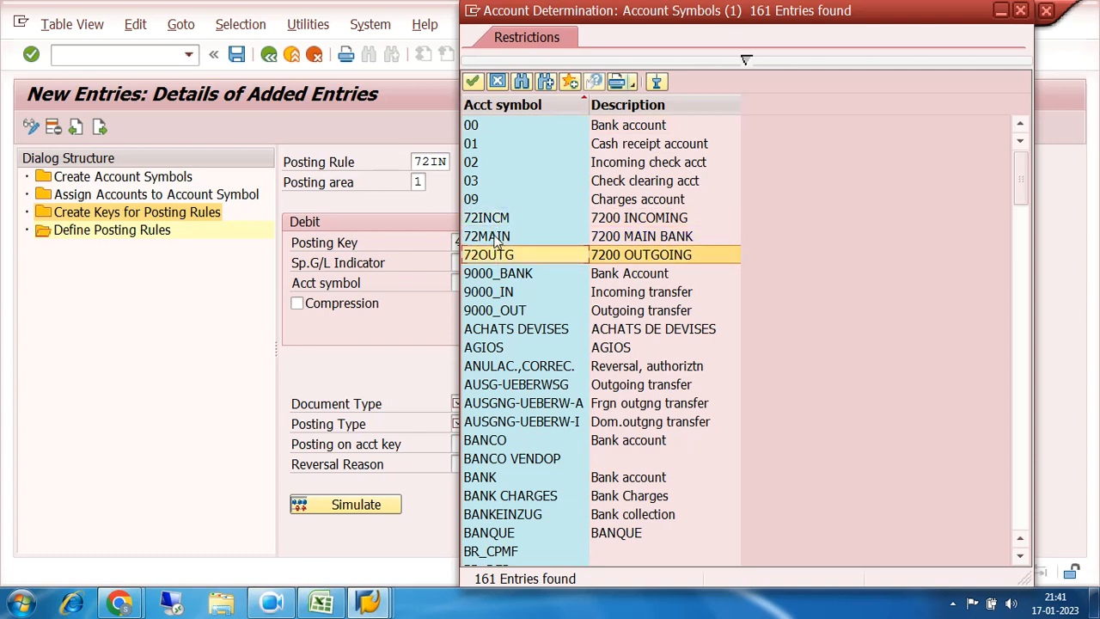
double_click(496, 241)
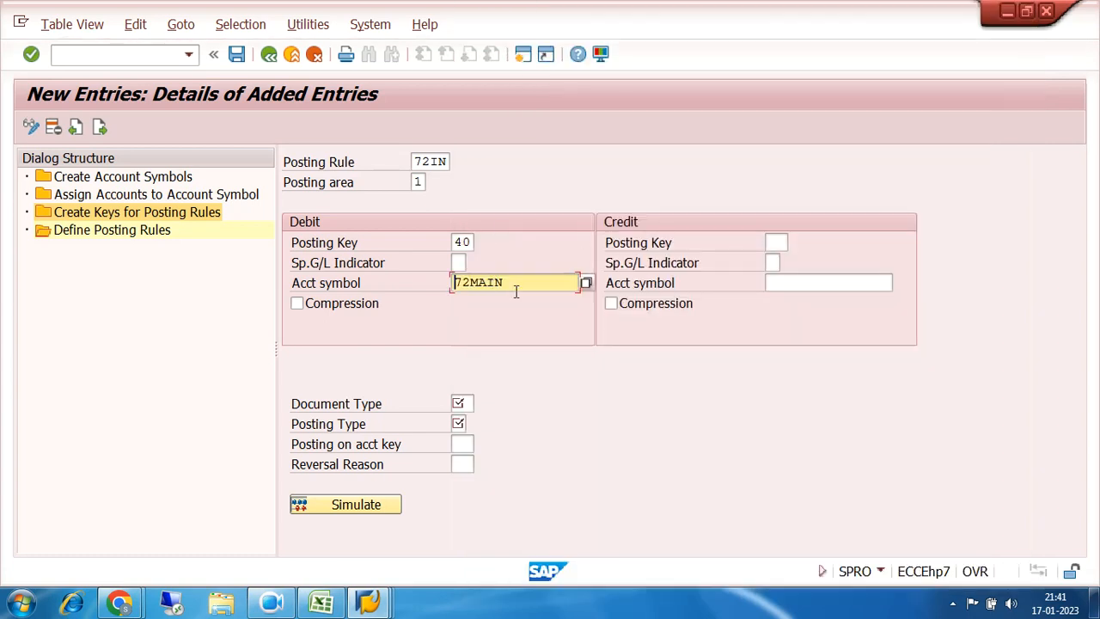
left_click(781, 282)
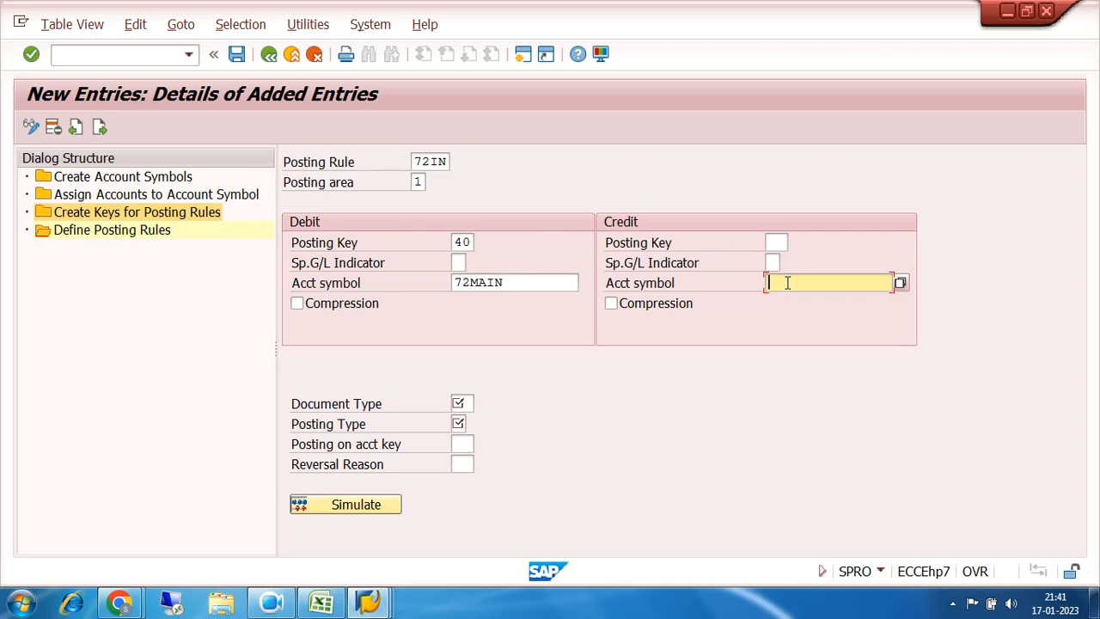
Step: Set the 72IN credit account symbol to 72INCM, leaving the credit posting key blank
left_click(900, 283)
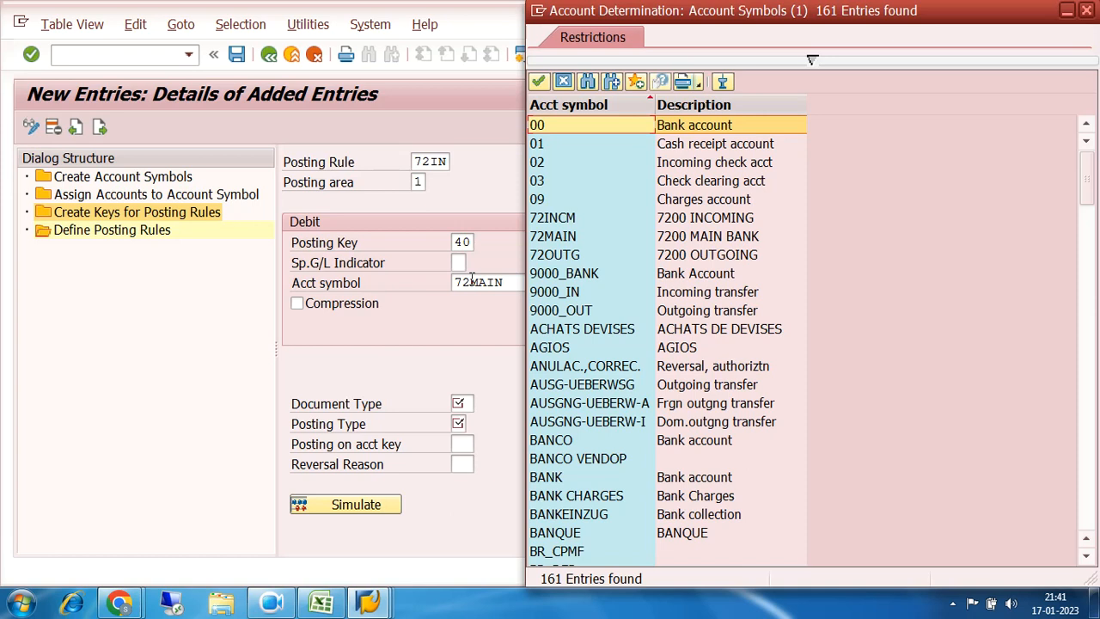
double_click(565, 217)
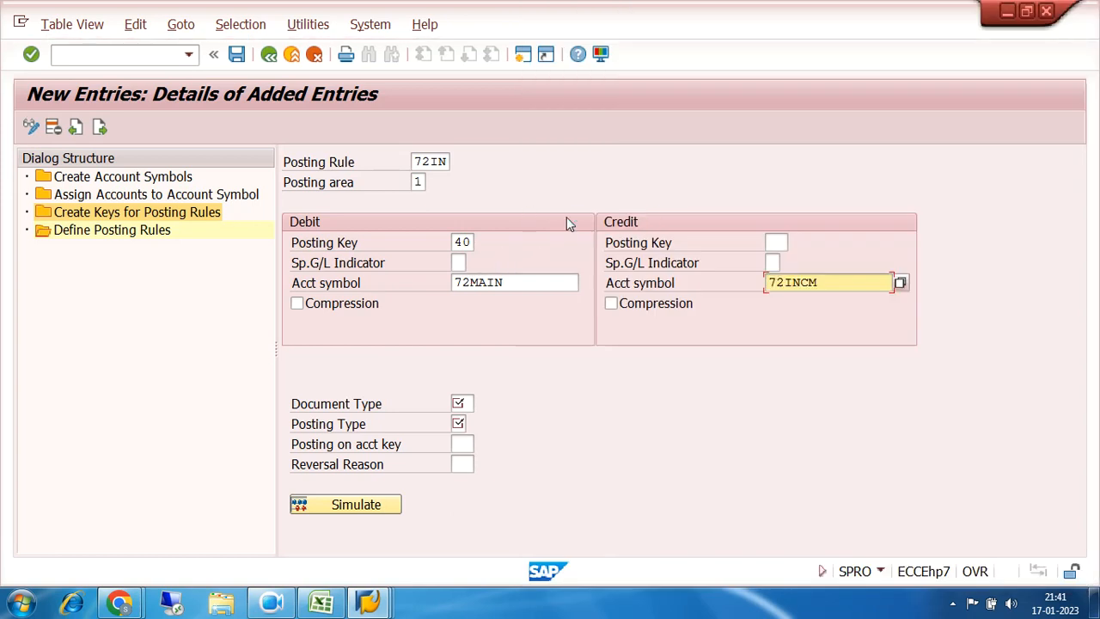
left_click_drag(847, 280, 741, 290)
left_click(776, 242)
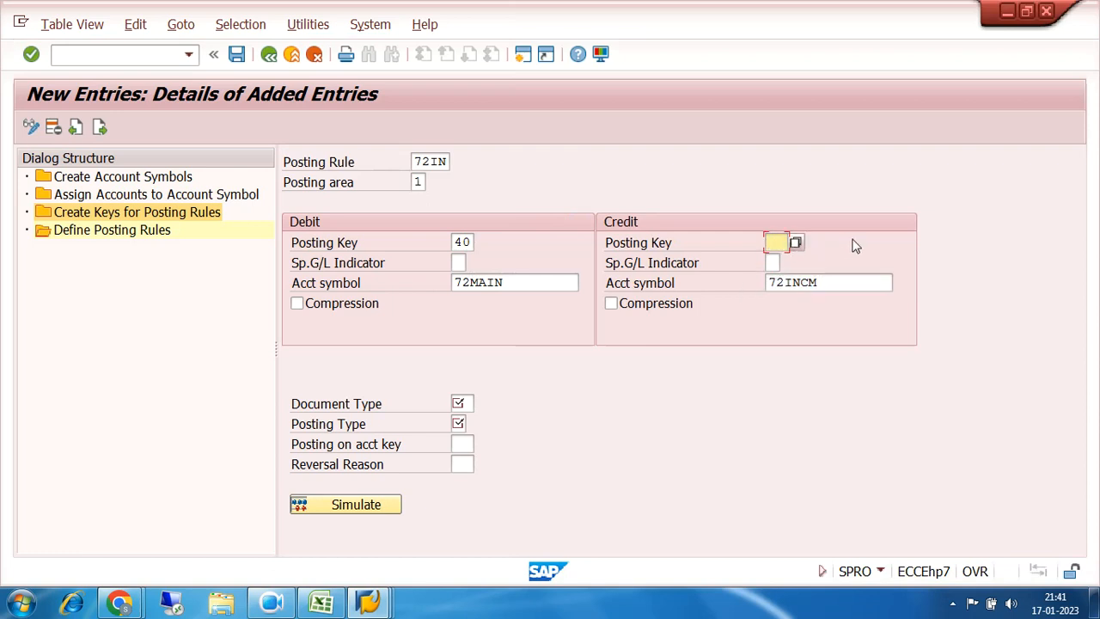
left_click(472, 241)
left_click_drag(473, 241, 455, 242)
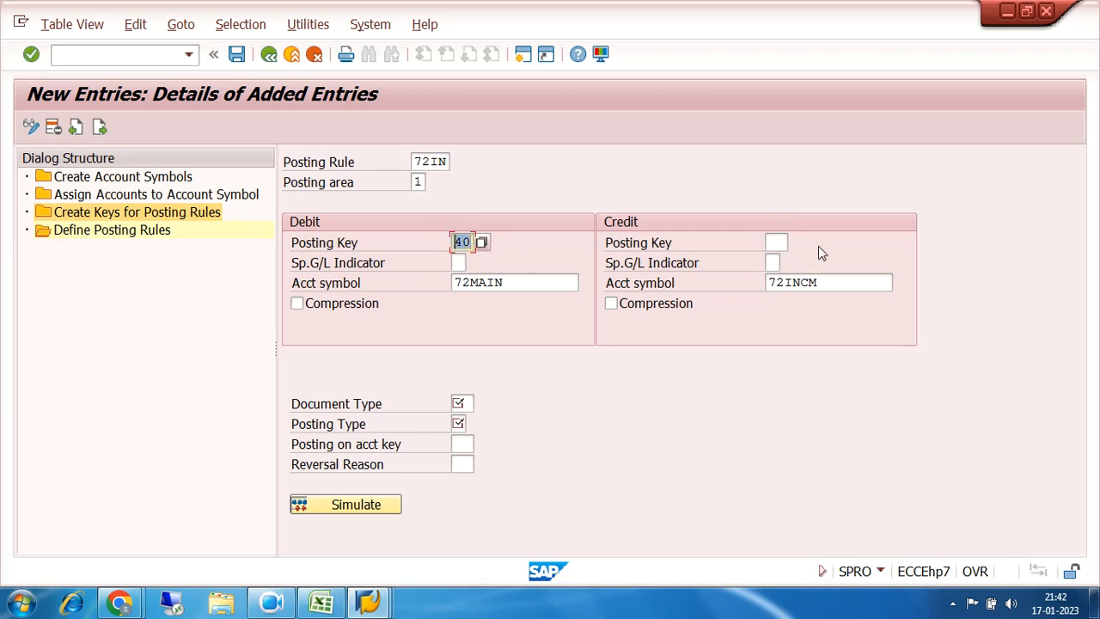
left_click(776, 242)
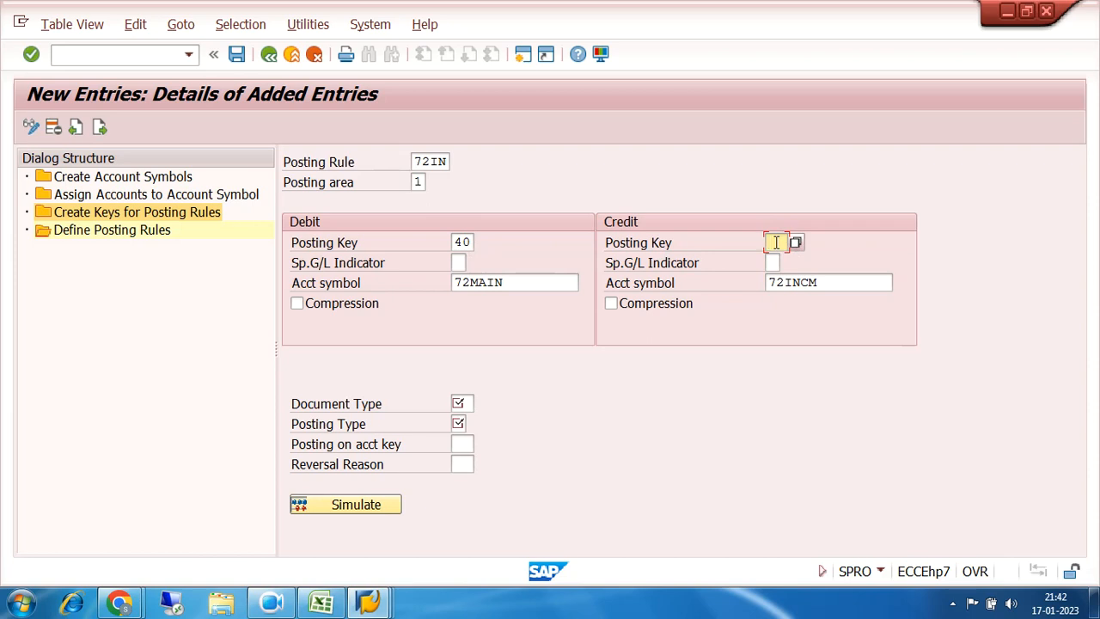
Step: Enter document type SA after checking the main bank gl entry in the Excel notes
left_click(466, 402)
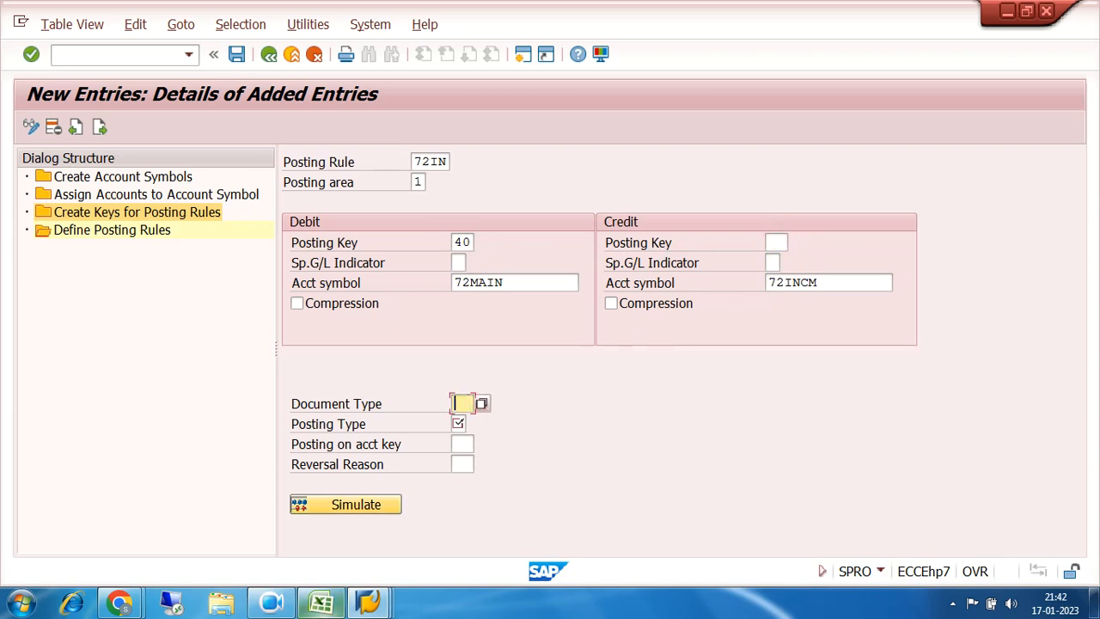
left_click(320, 601)
left_click_drag(93, 386, 403, 410)
left_click(368, 601)
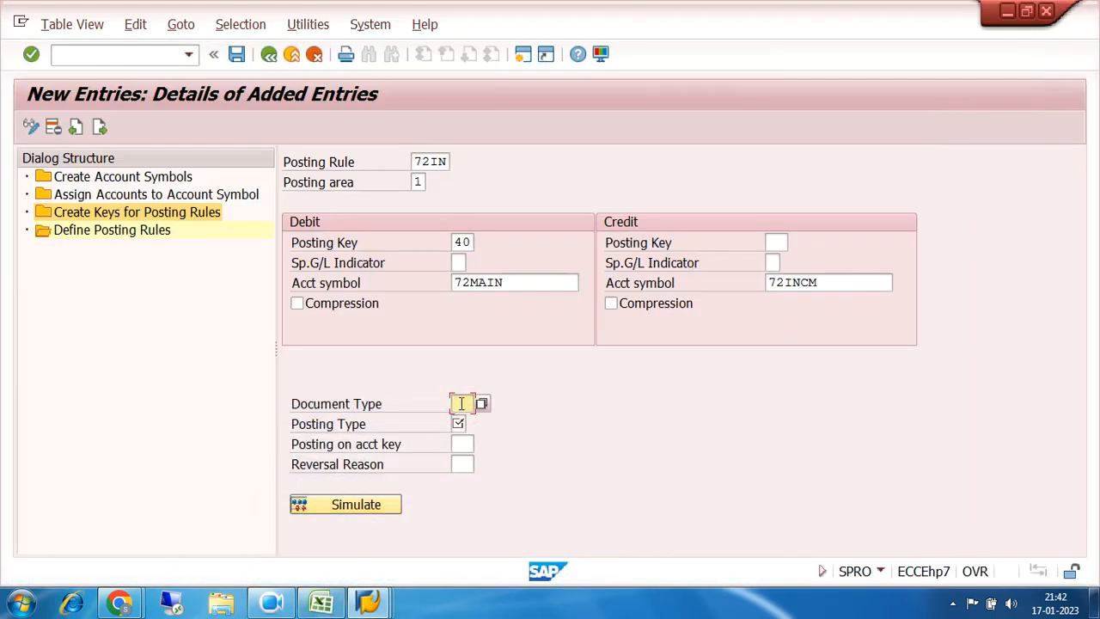
type("SA")
Step: Set posting type 5, Clear credit G/L act, checking the 72INCM credit symbol
left_click(458, 423)
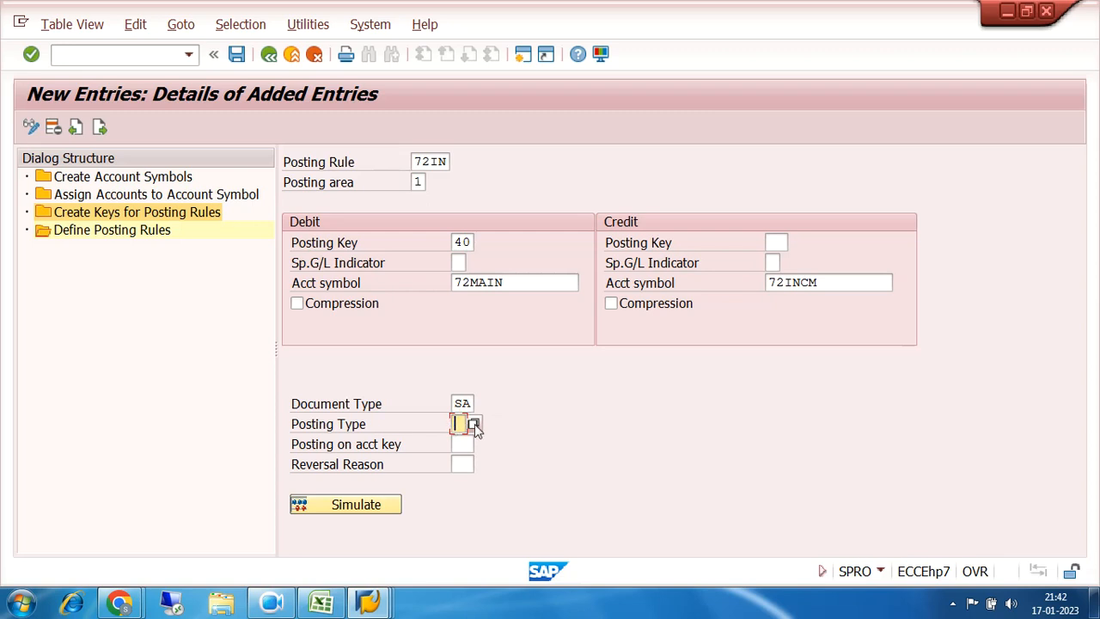
left_click(475, 424)
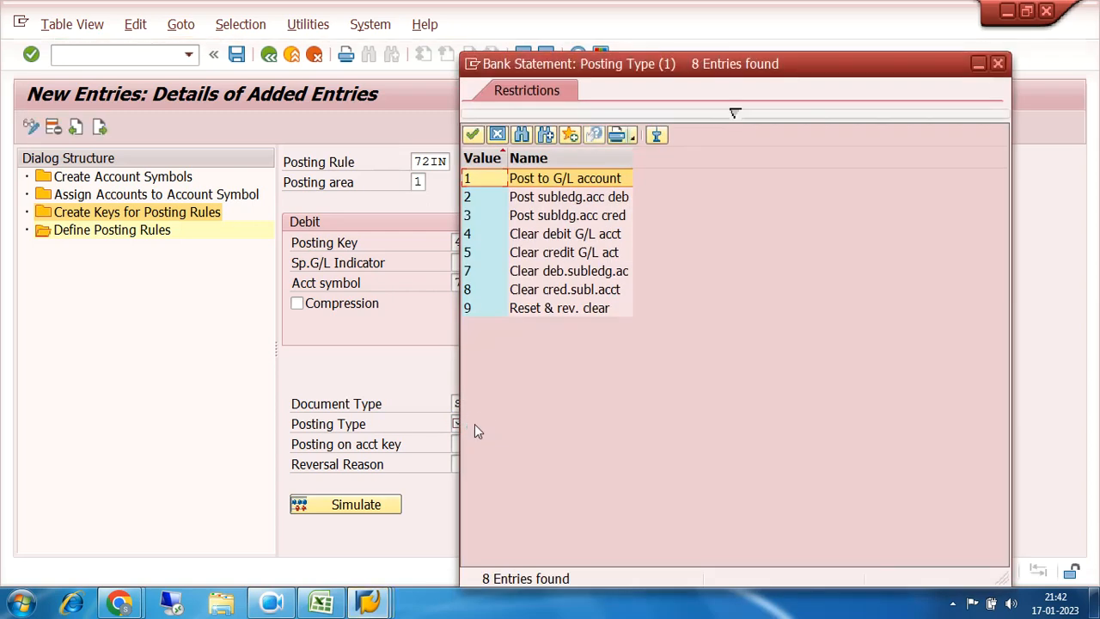
double_click(477, 253)
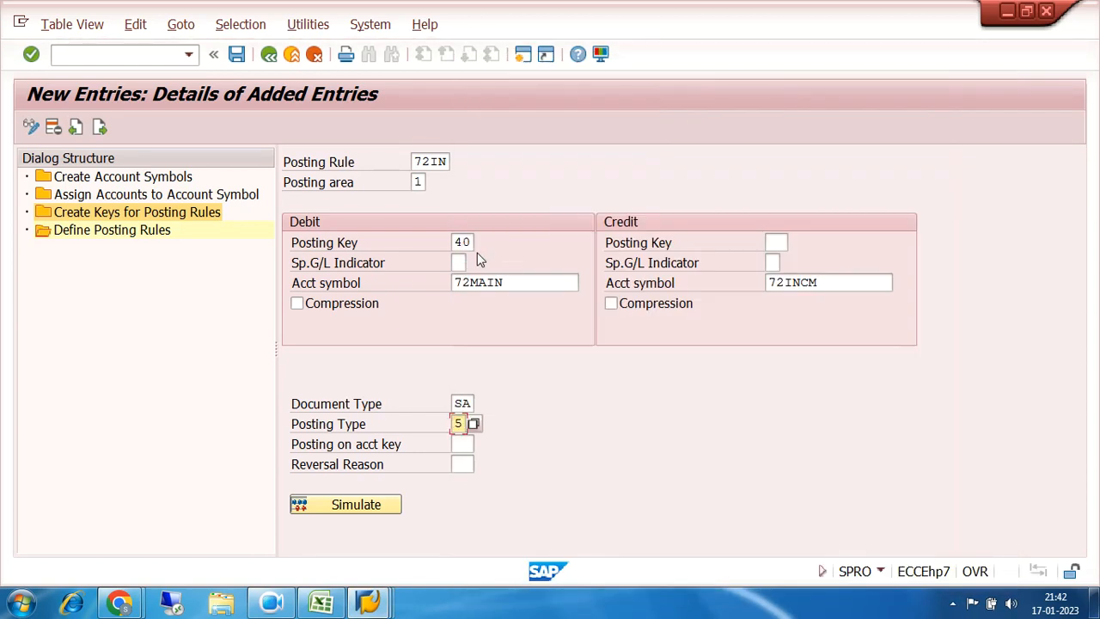
left_click_drag(828, 282, 766, 287)
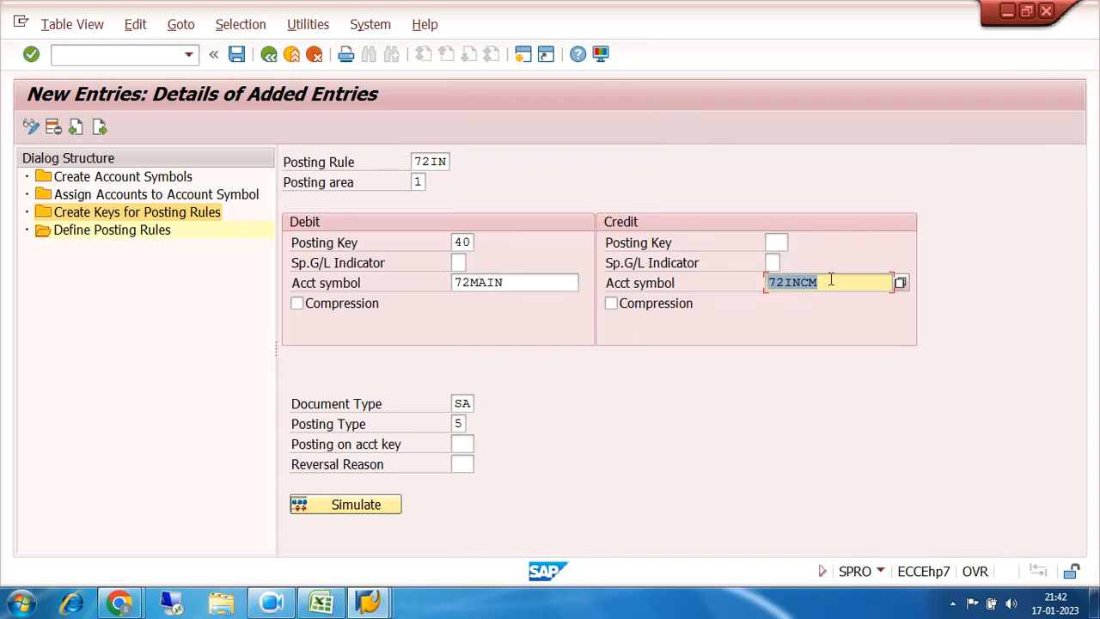
left_click_drag(831, 278, 753, 293)
left_click_drag(817, 283, 748, 293)
left_click(460, 424)
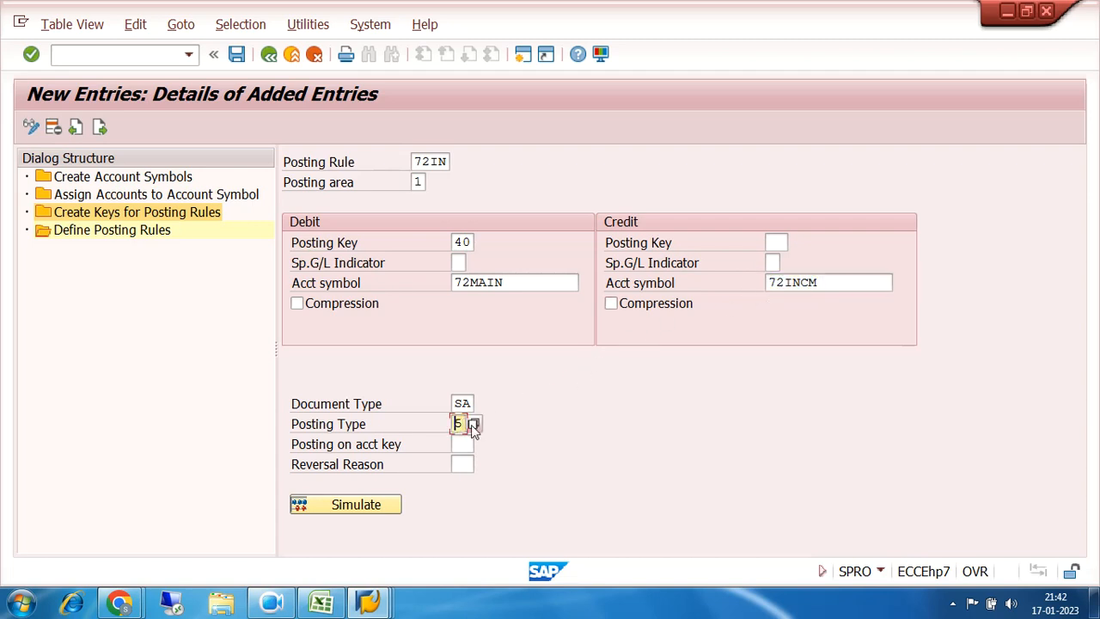
left_click(476, 425)
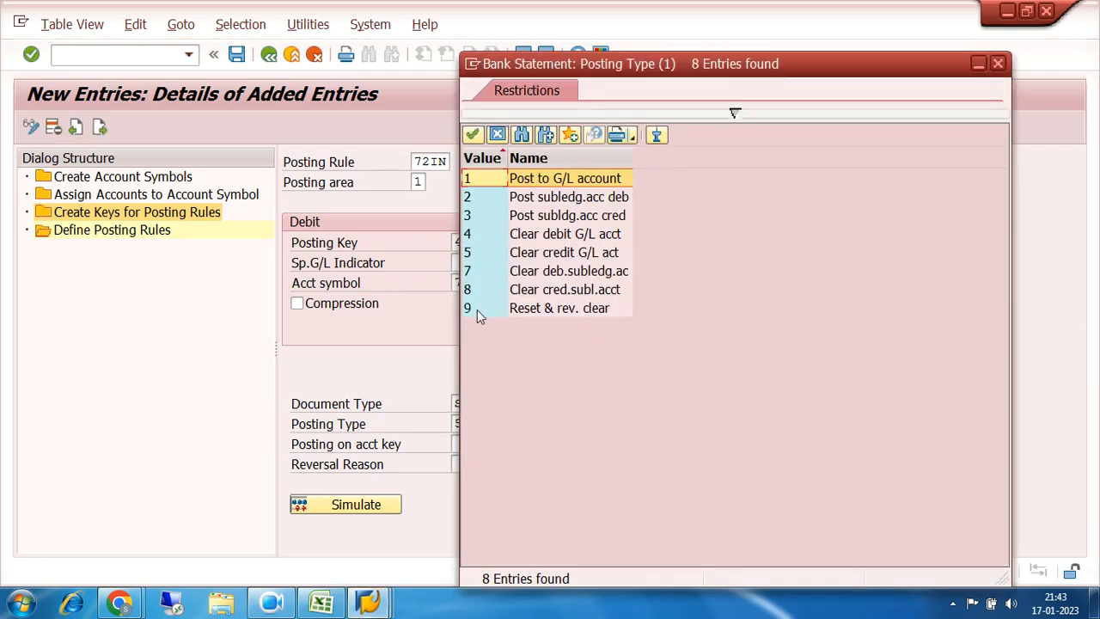
double_click(478, 257)
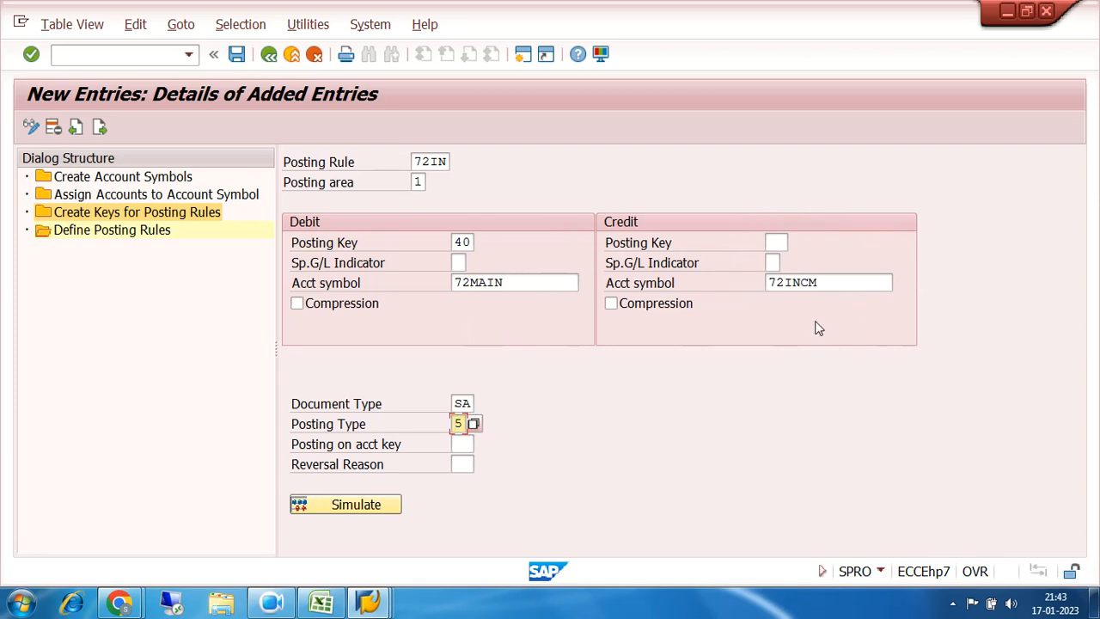
Step: Reconfirm posting type 5 for 72IN, then bring up the Excel bank-entry notes
left_click(474, 424)
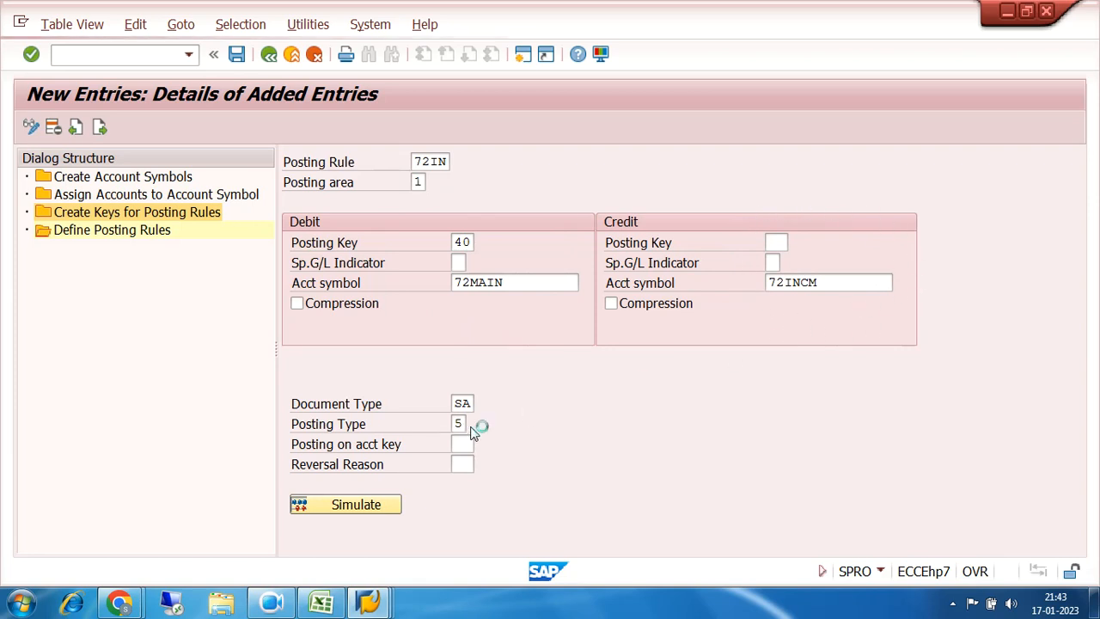
left_click(476, 254)
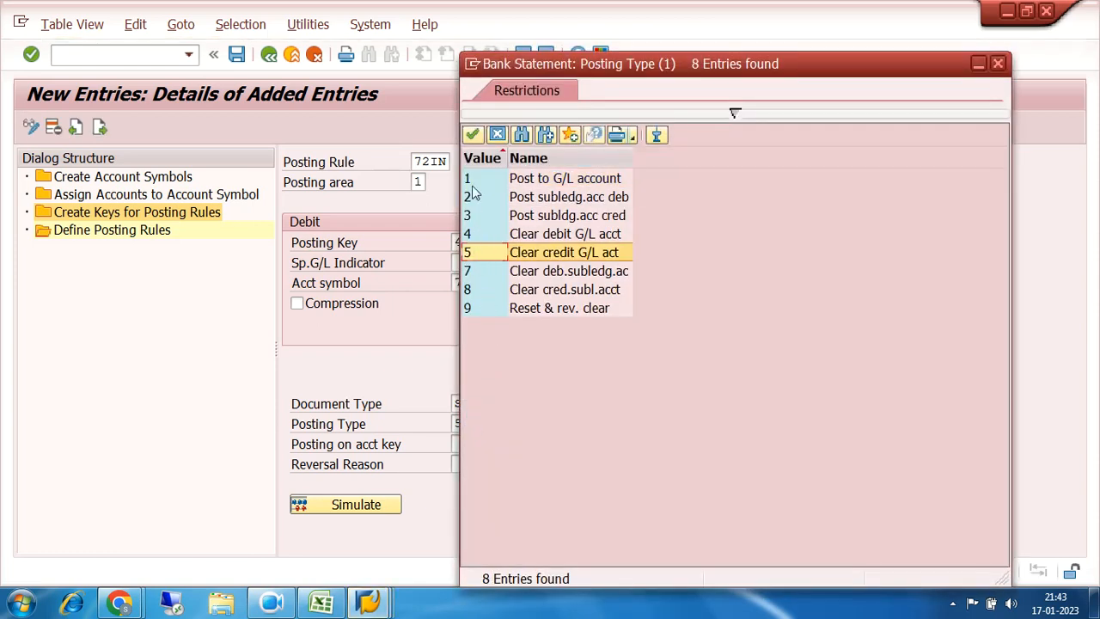
double_click(490, 253)
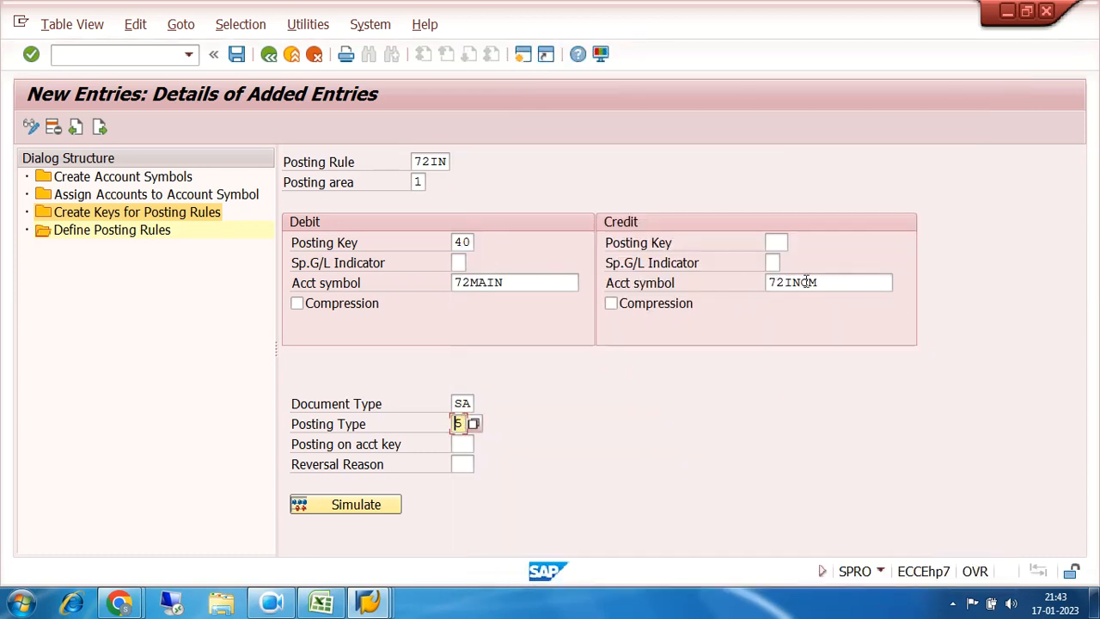
left_click_drag(823, 282, 751, 293)
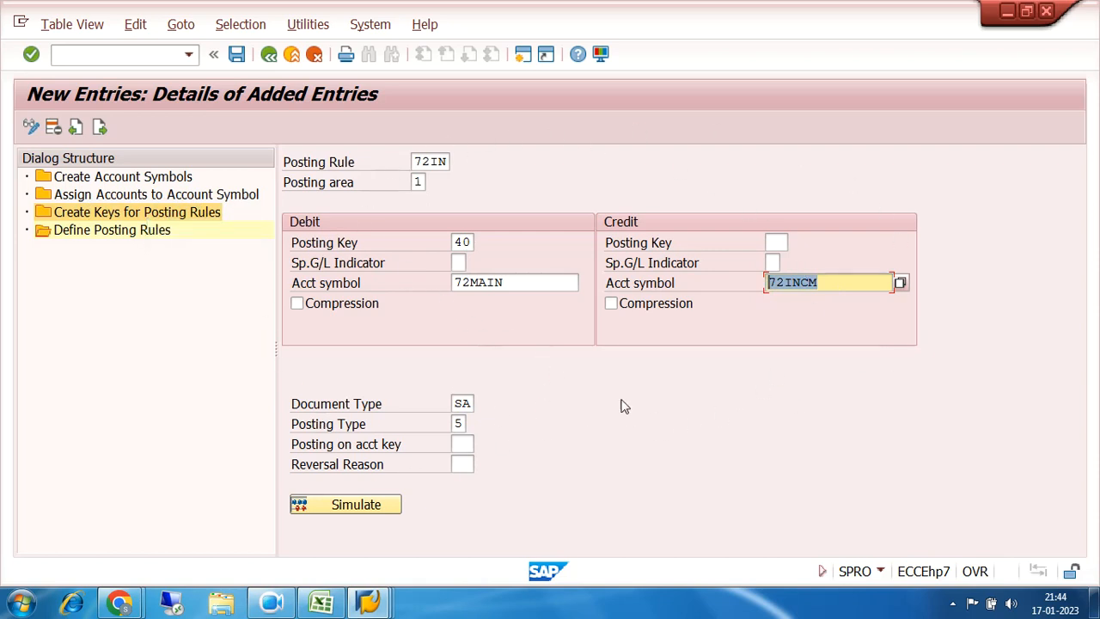
left_click(320, 606)
left_click_drag(81, 390, 409, 410)
Step: Walk through the main bank gl dr and bank incoming gl lines in Excel, then return to SAP
left_click(237, 497)
left_click_drag(138, 381, 359, 381)
left_click_drag(102, 411, 370, 412)
left_click_drag(91, 405, 376, 403)
left_click_drag(106, 287, 335, 287)
left_click_drag(105, 416, 278, 416)
left_click(361, 484)
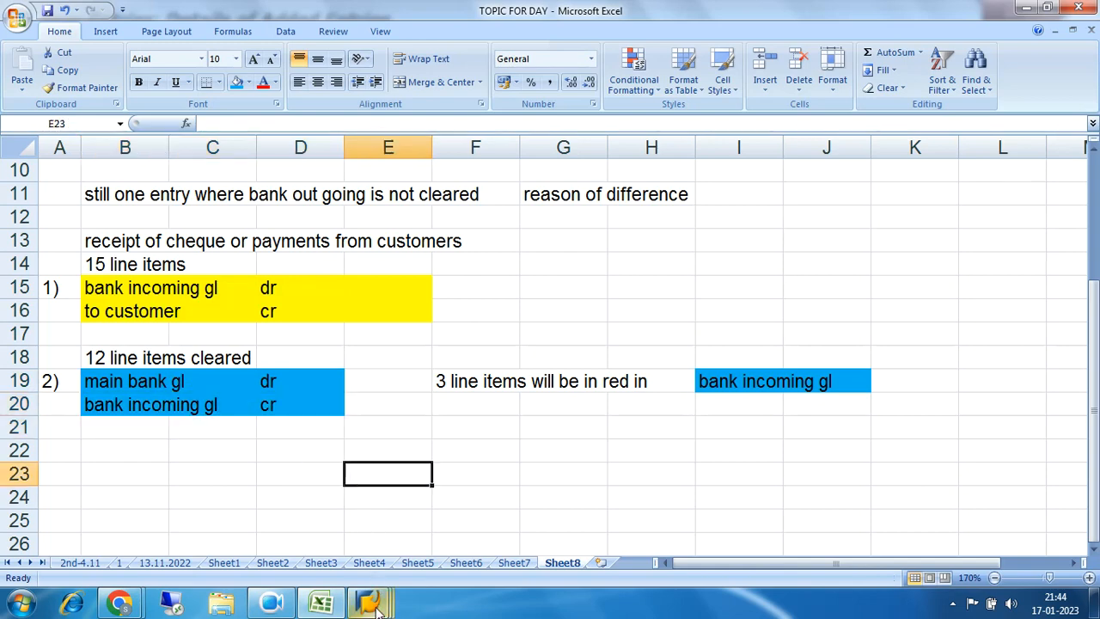
mouse_move(378, 608)
left_click(378, 531)
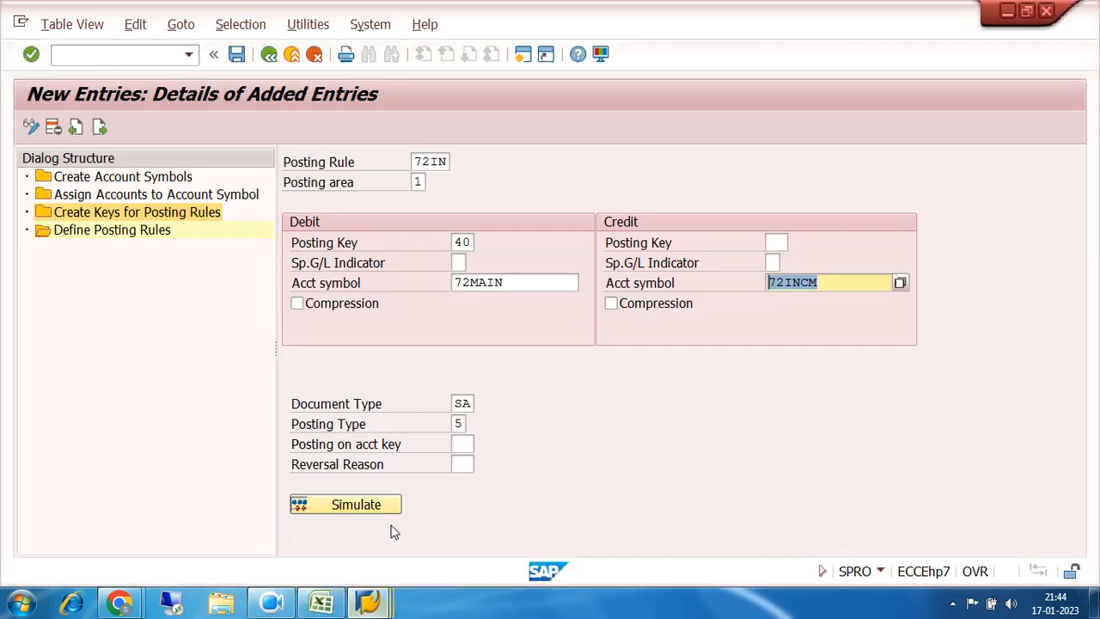
Step: Save posting rule 72IN and start a new blank posting-rule entry
left_click(236, 54)
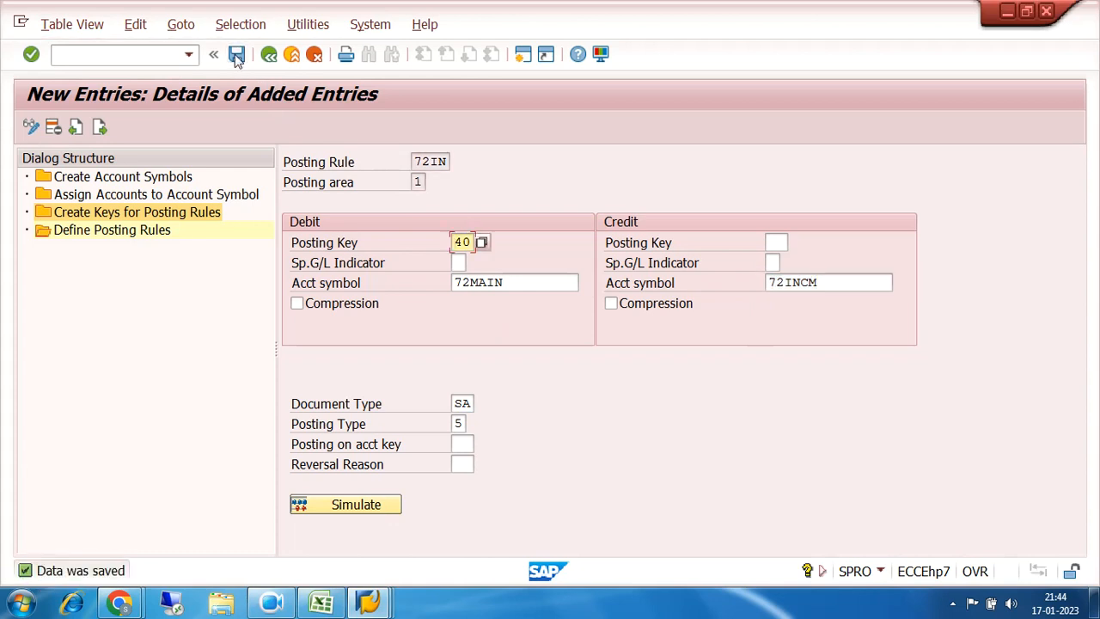
left_click(100, 129)
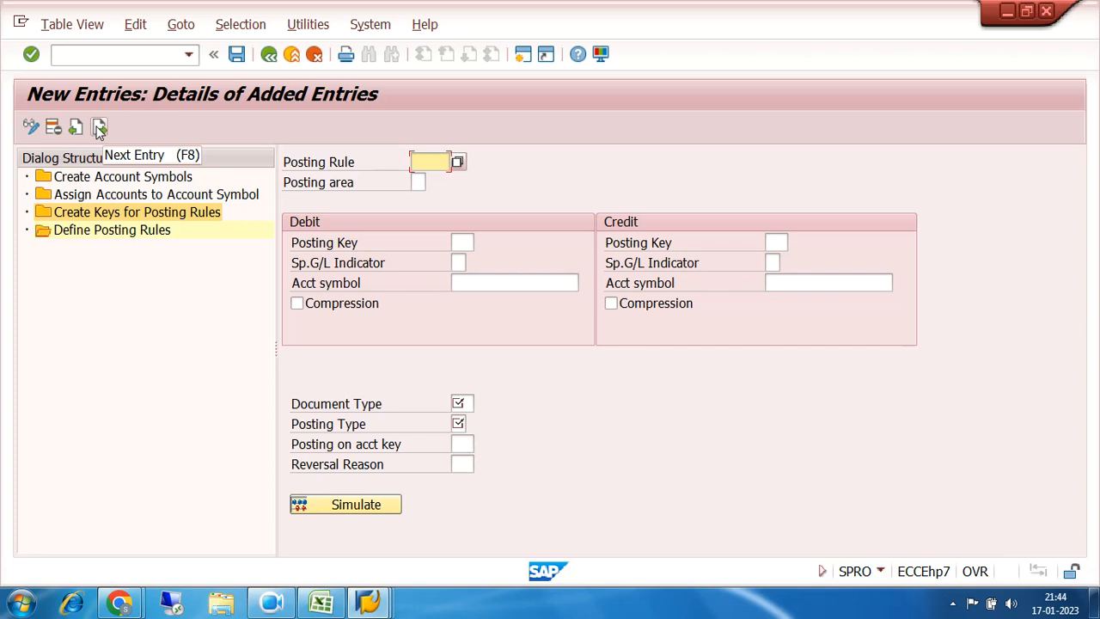
Step: Set the new entry to posting rule 72OU in posting area 1, Bank accounting
left_click(457, 164)
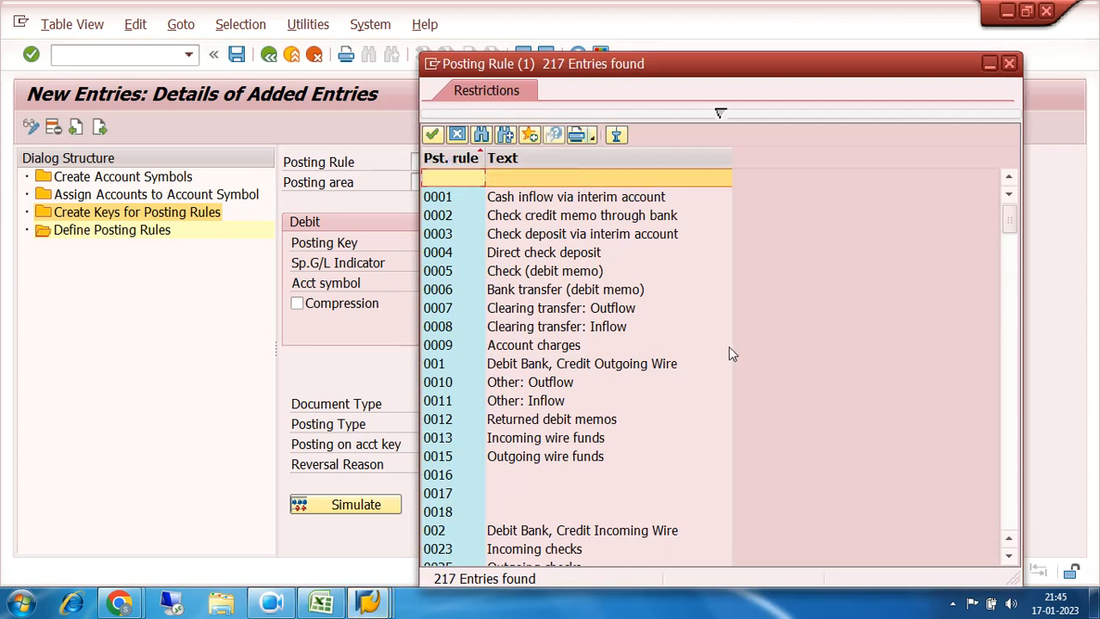
scroll(1016, 514, "down", 7)
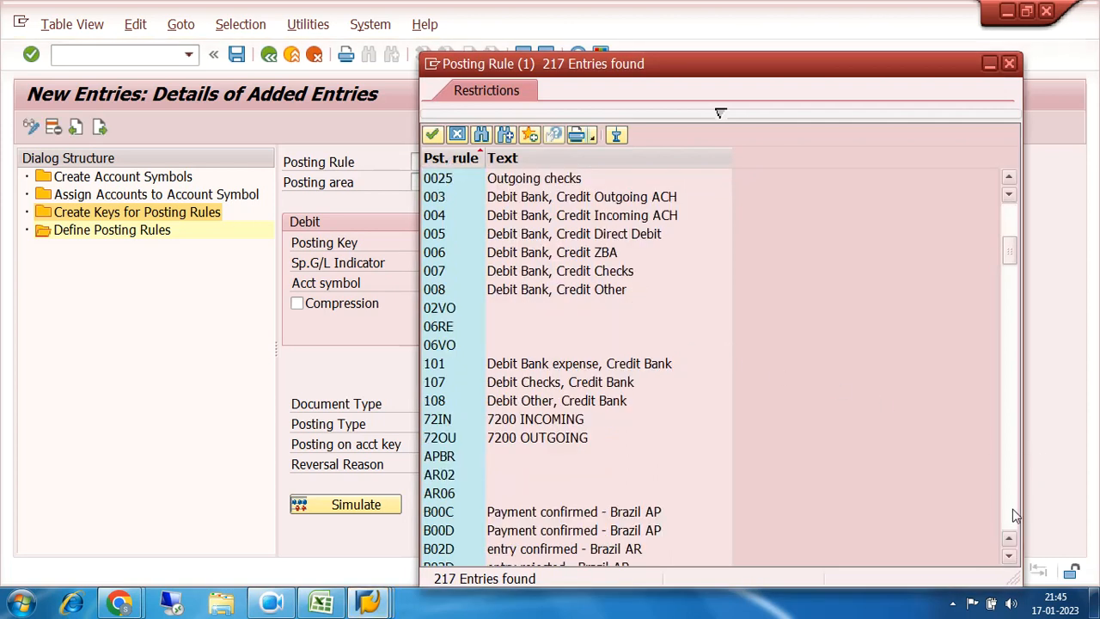
double_click(447, 438)
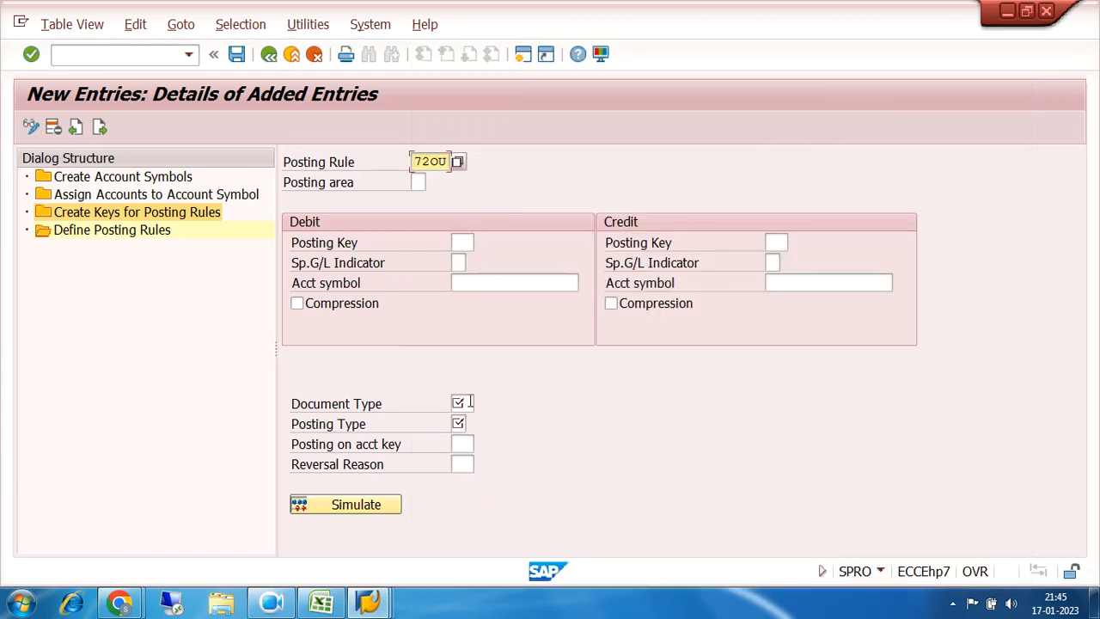
left_click(418, 182)
left_click(433, 183)
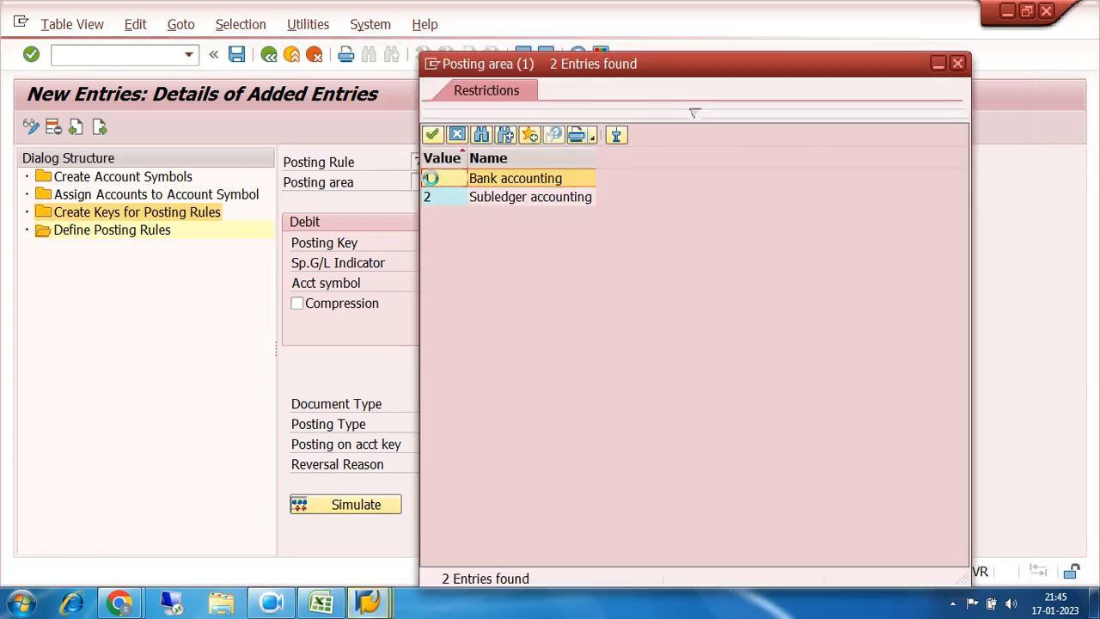
double_click(441, 178)
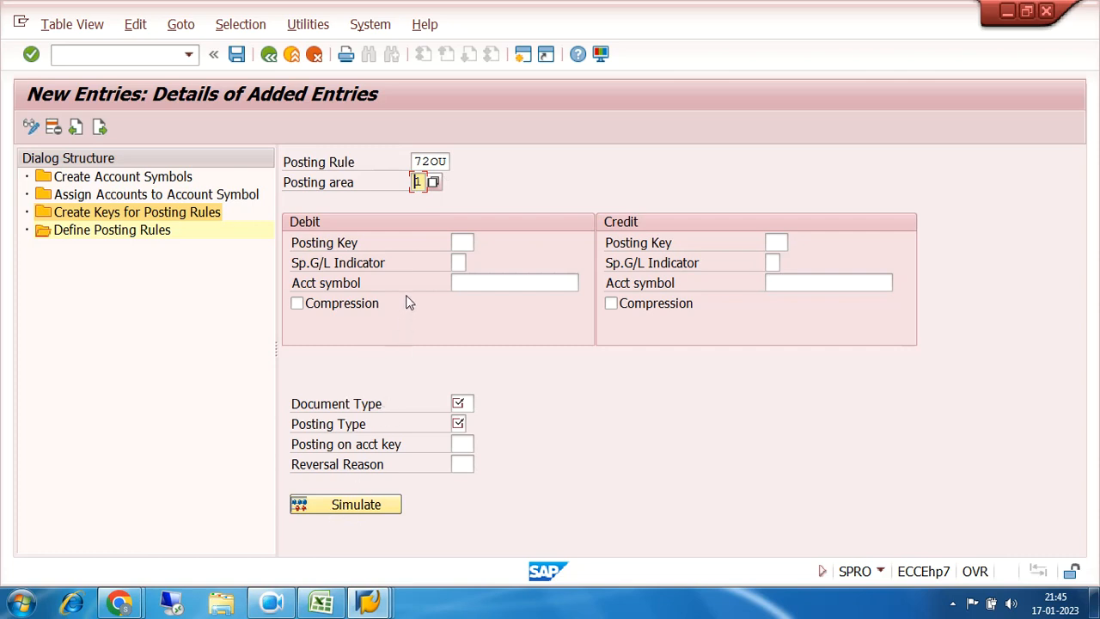
left_click(459, 241)
Step: Review the bank outgoing gl dr / to main bank account cr lines at the top of the Excel notes
left_click(328, 602)
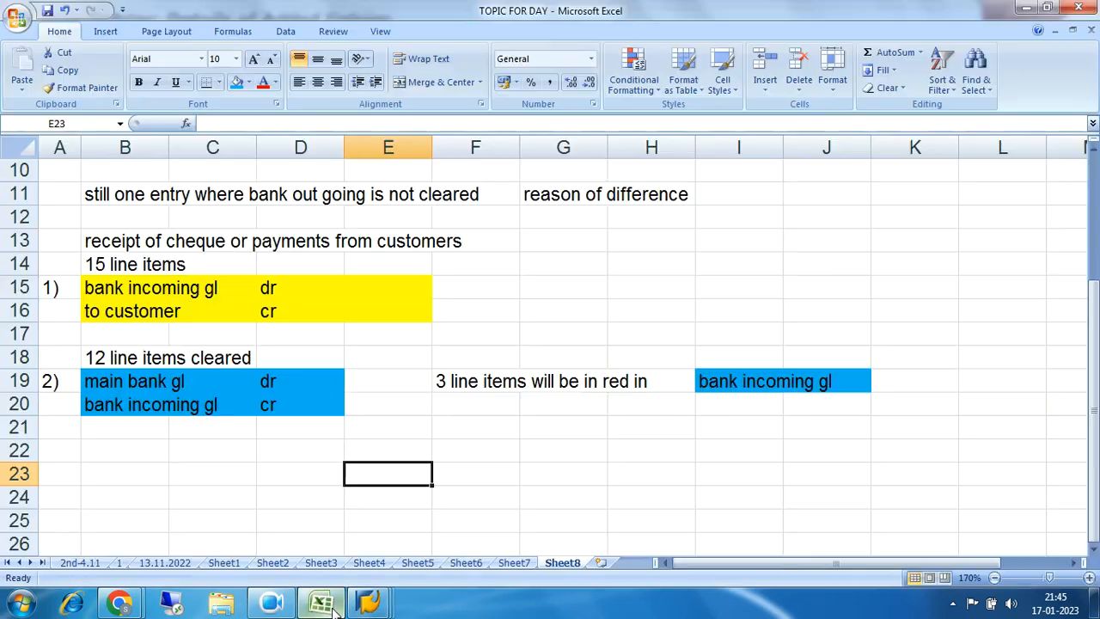
scroll(386, 333, "up", 3)
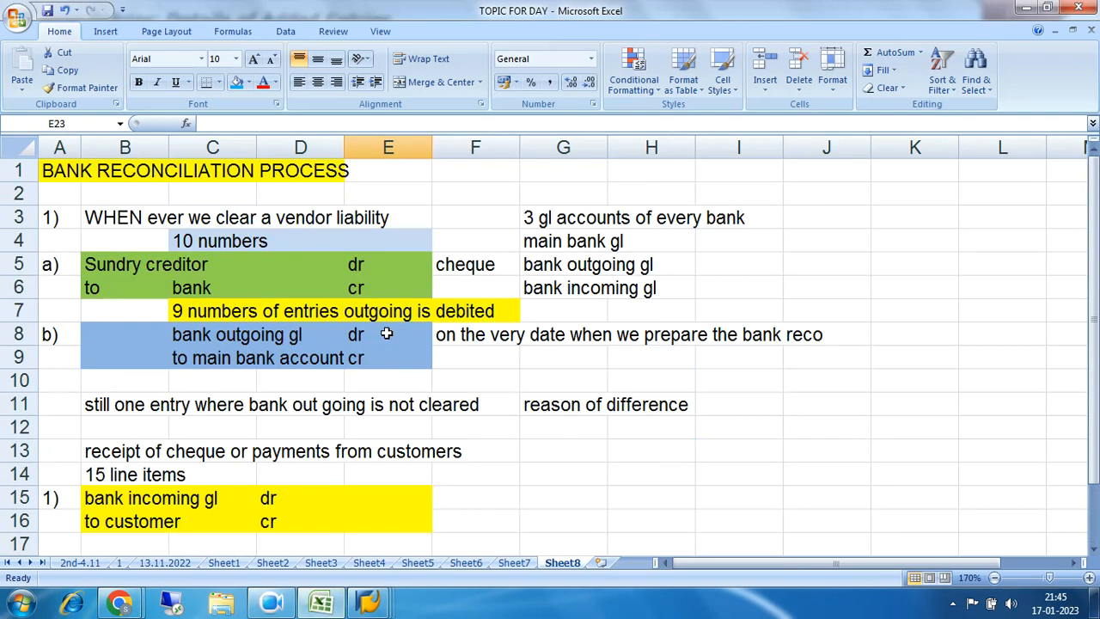
left_click_drag(200, 336, 404, 358)
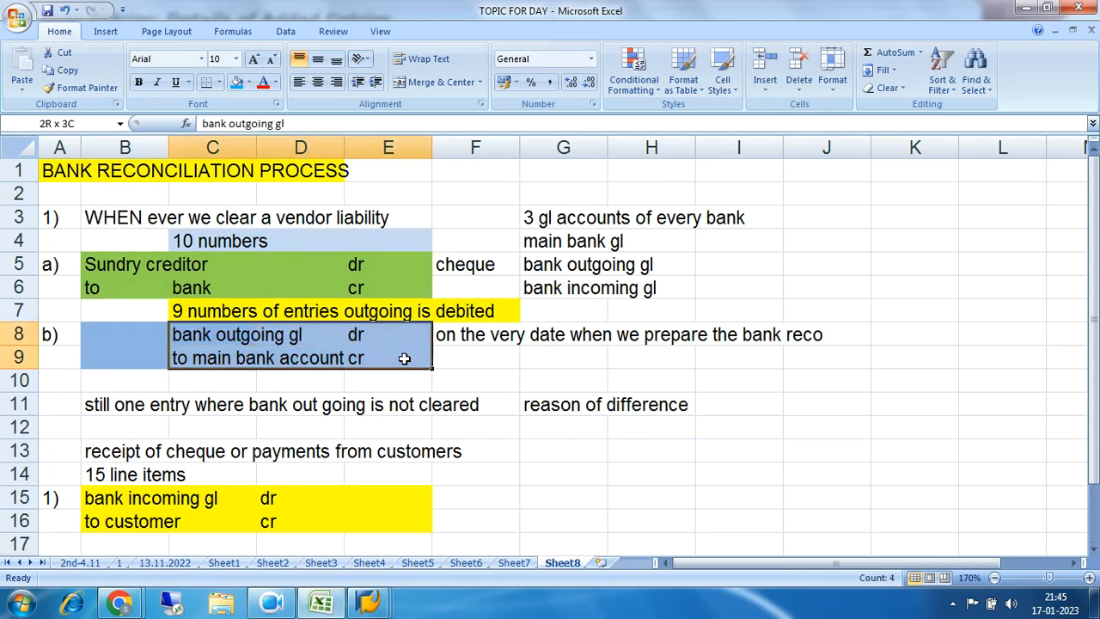
left_click_drag(206, 333, 389, 360)
left_click_drag(180, 336, 370, 359)
left_click_drag(188, 338, 385, 337)
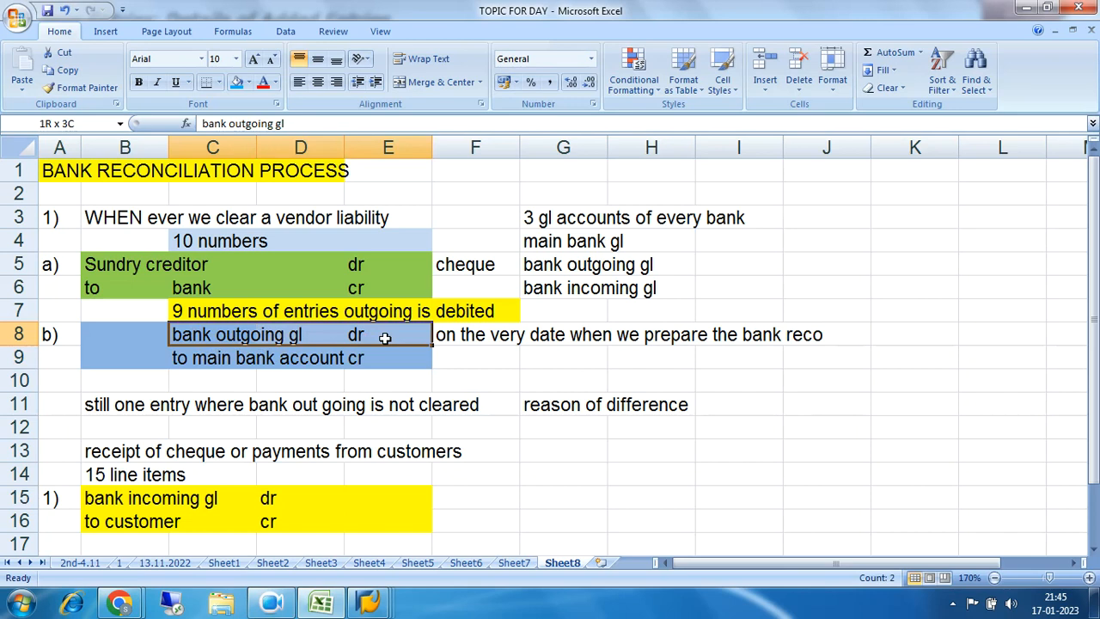
left_click_drag(184, 362, 384, 359)
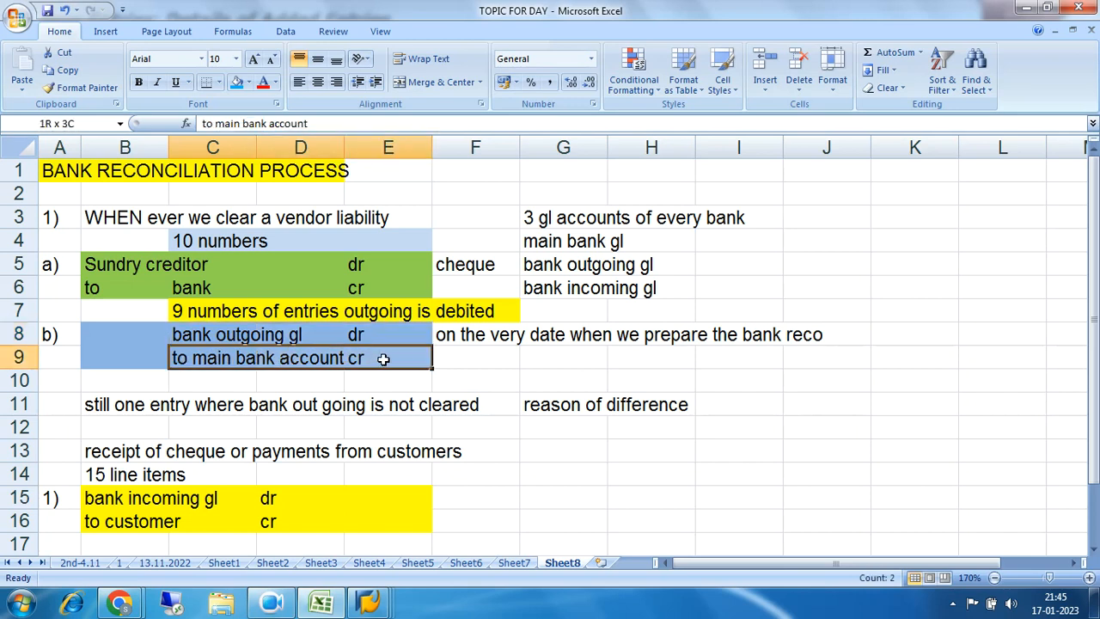
left_click_drag(188, 337, 375, 333)
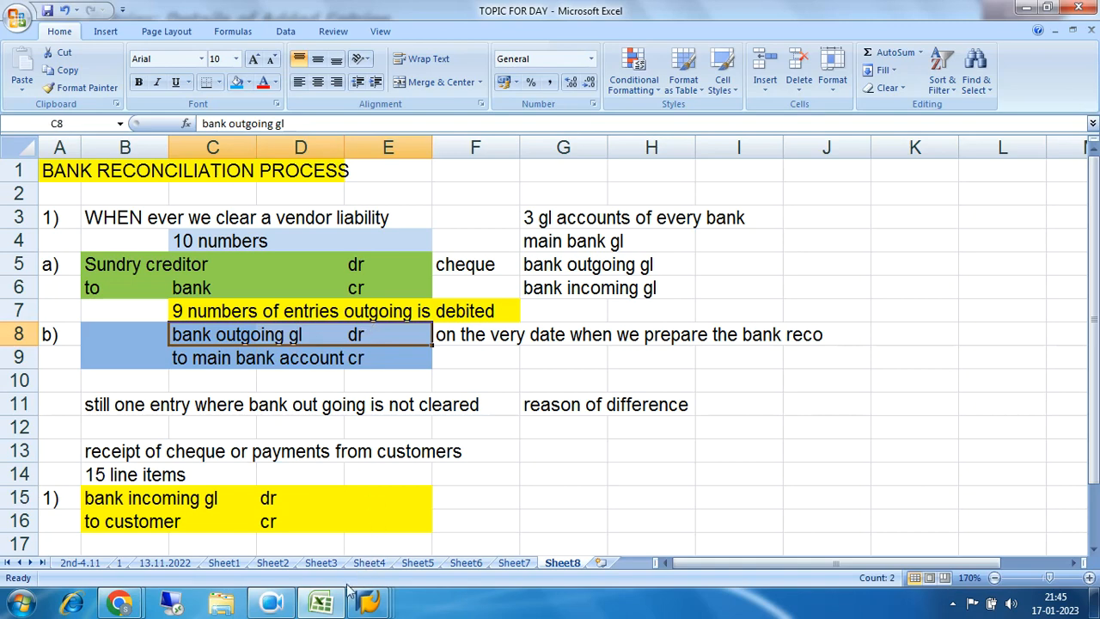
left_click(332, 606)
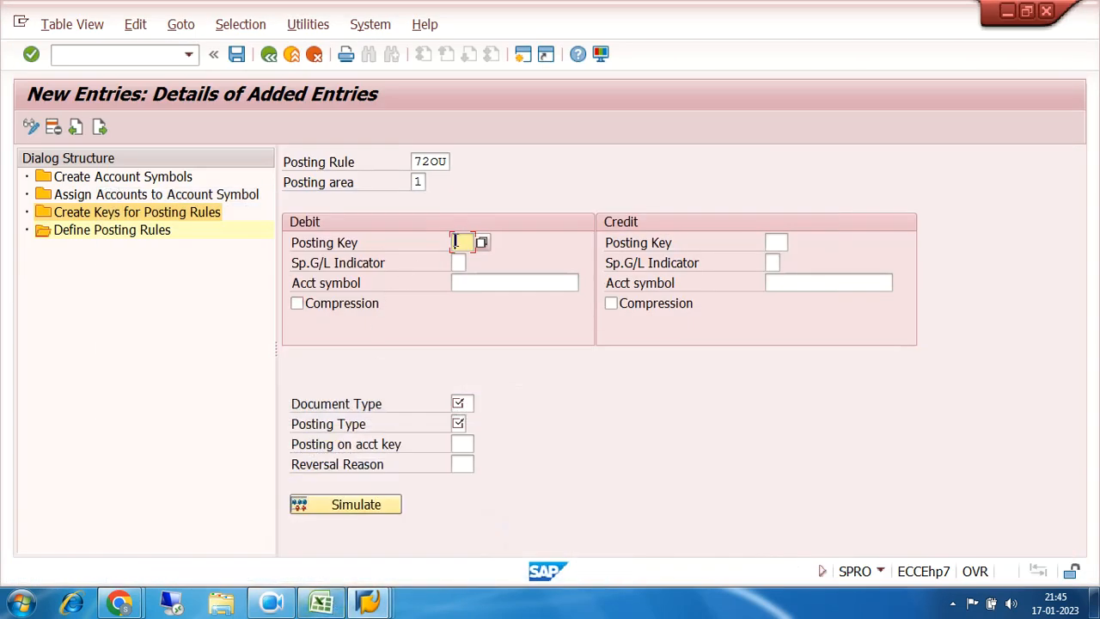
Step: Make 72OU debit account symbol 72OUTG and credit 72MAIN with posting key 50
left_click(467, 283)
left_click(586, 283)
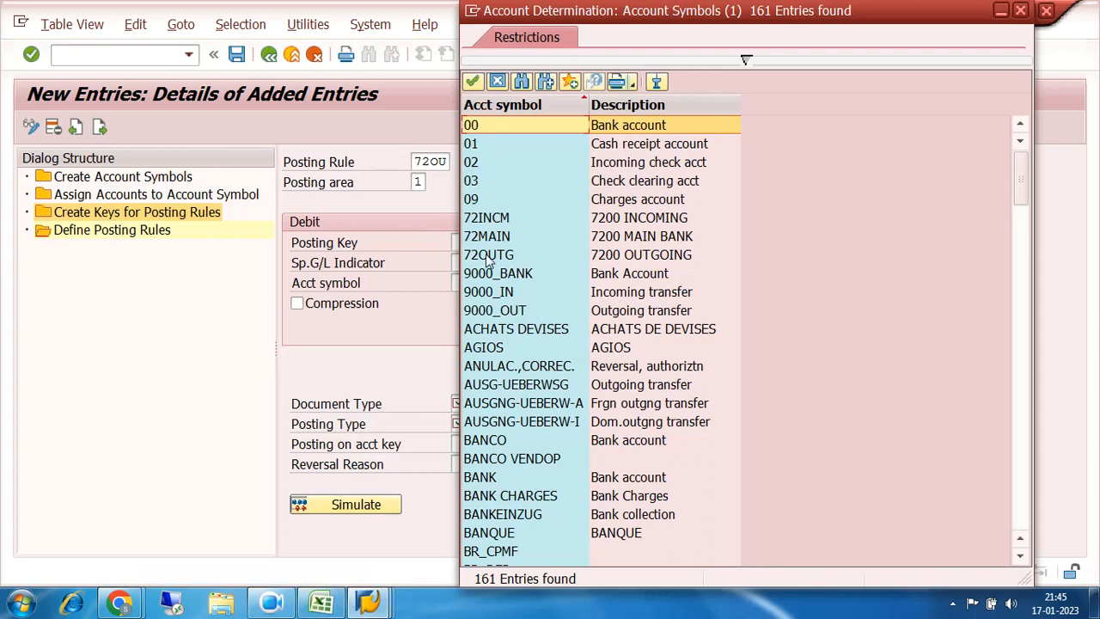
double_click(486, 254)
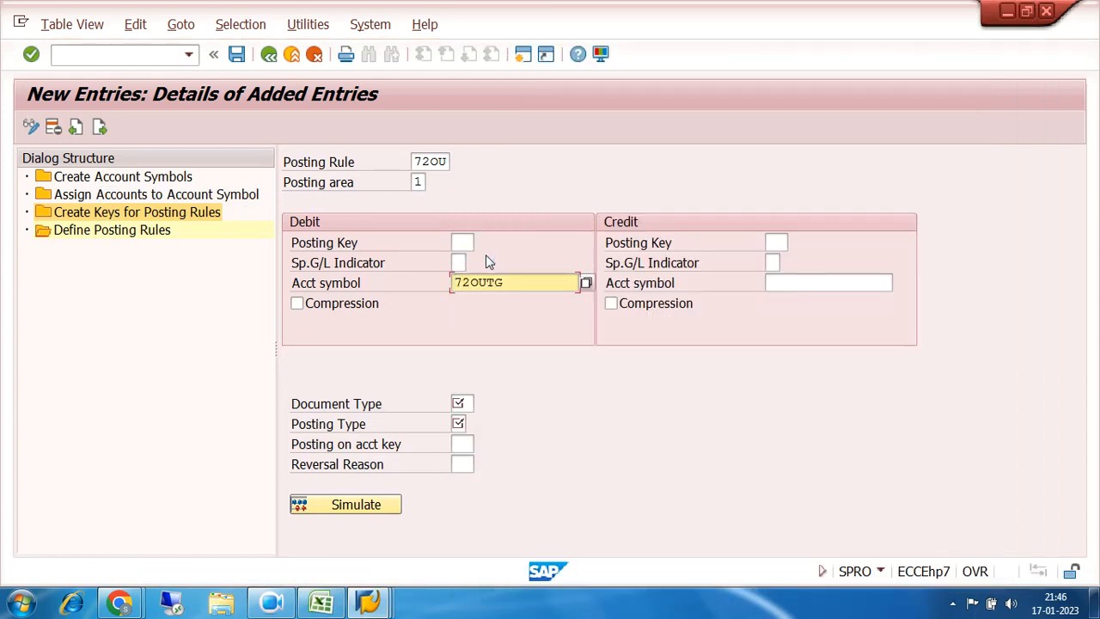
left_click(776, 243)
type("50")
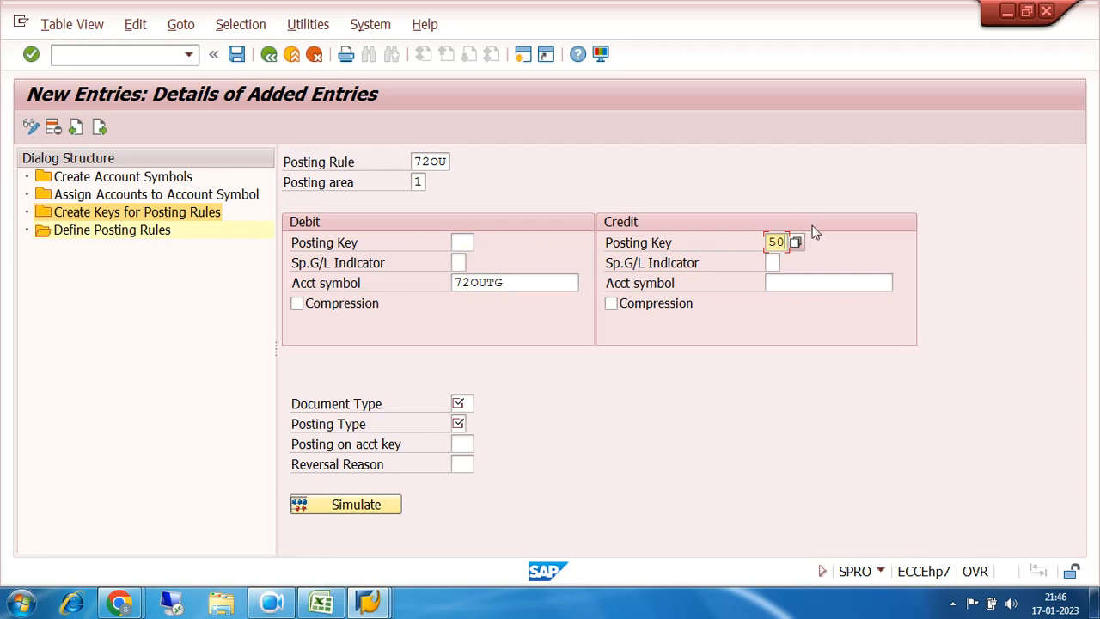
left_click(827, 283)
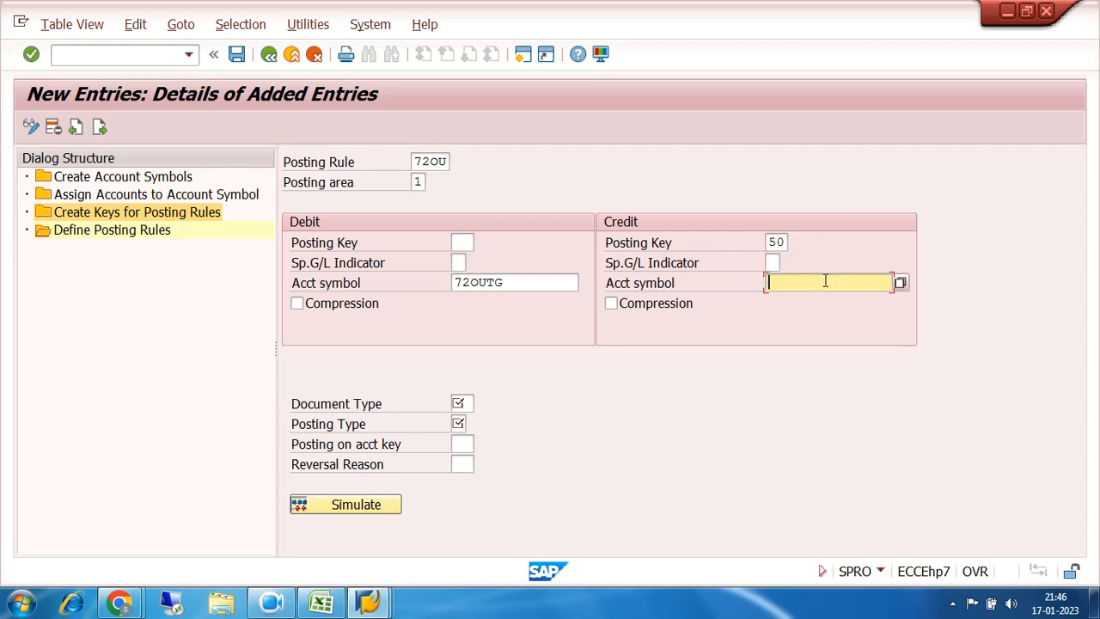
left_click(900, 285)
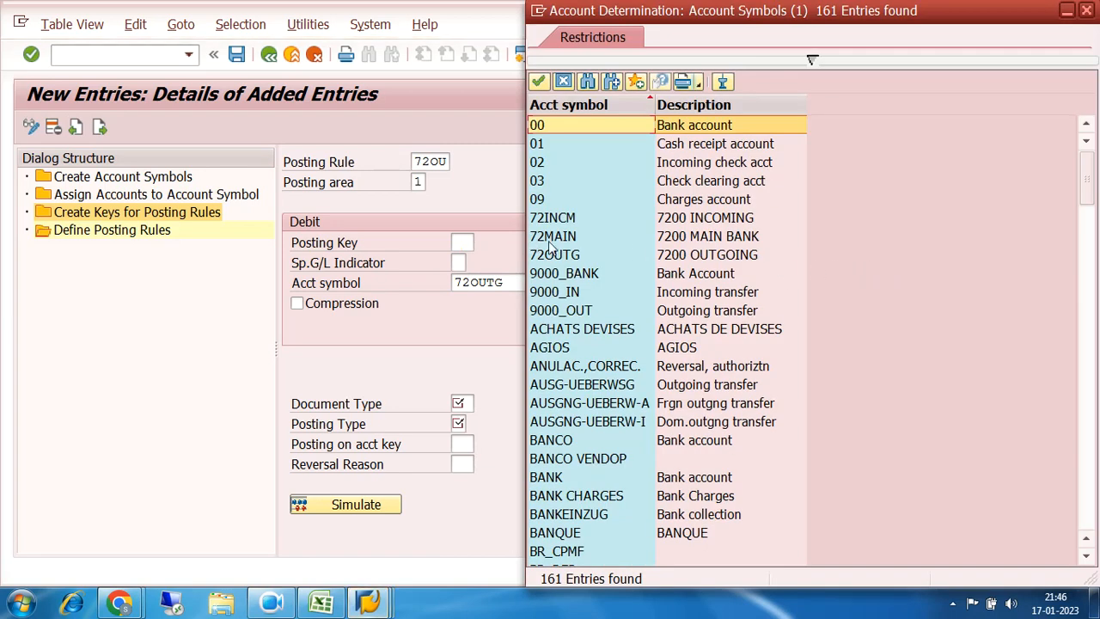
double_click(551, 237)
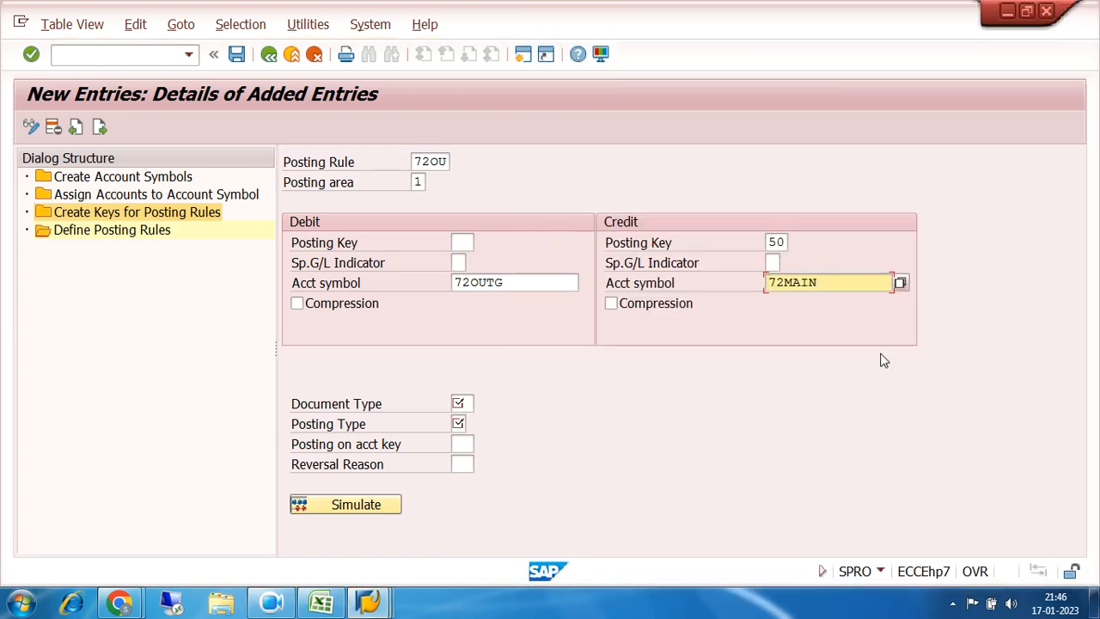
Step: Enter document type SA for 72OU and check the 72OUTG debit symbol
left_click(463, 403)
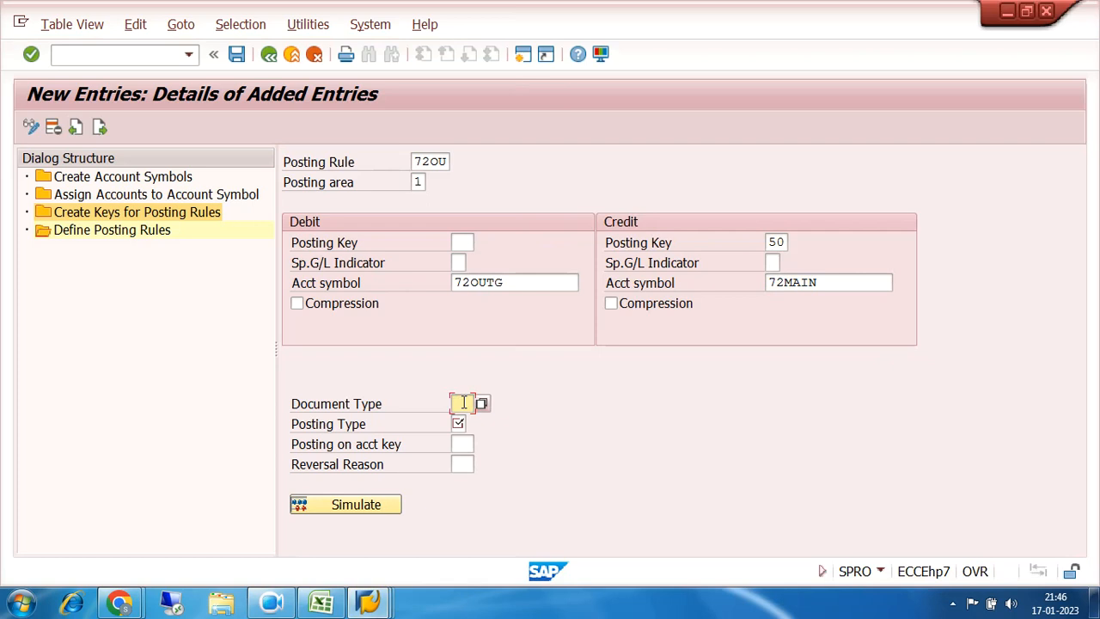
type("SA")
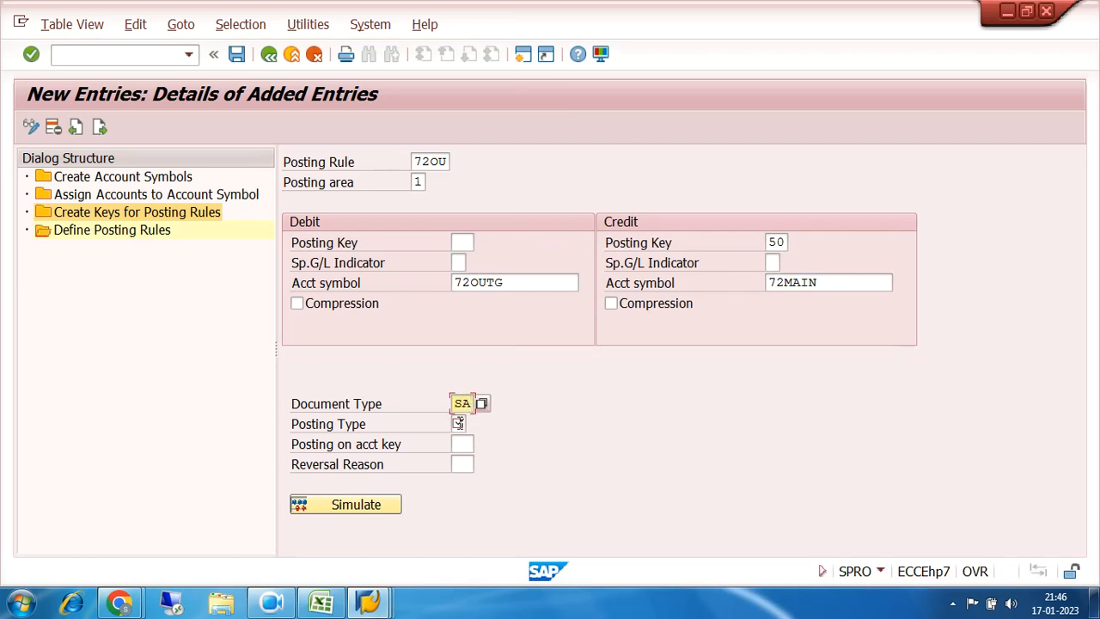
left_click(458, 423)
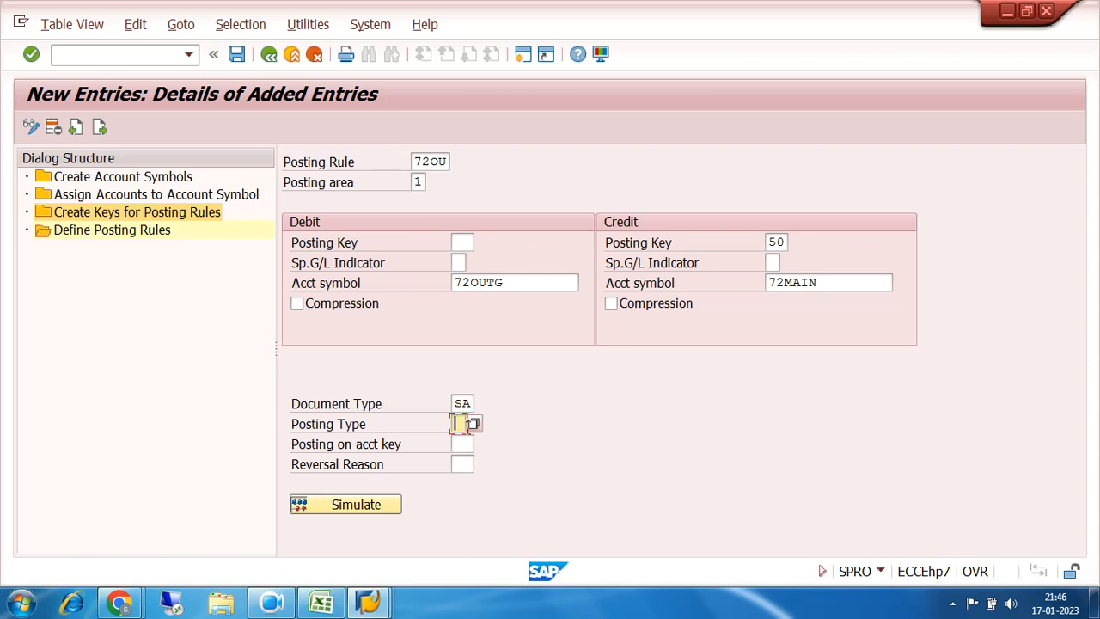
left_click_drag(515, 282, 430, 286)
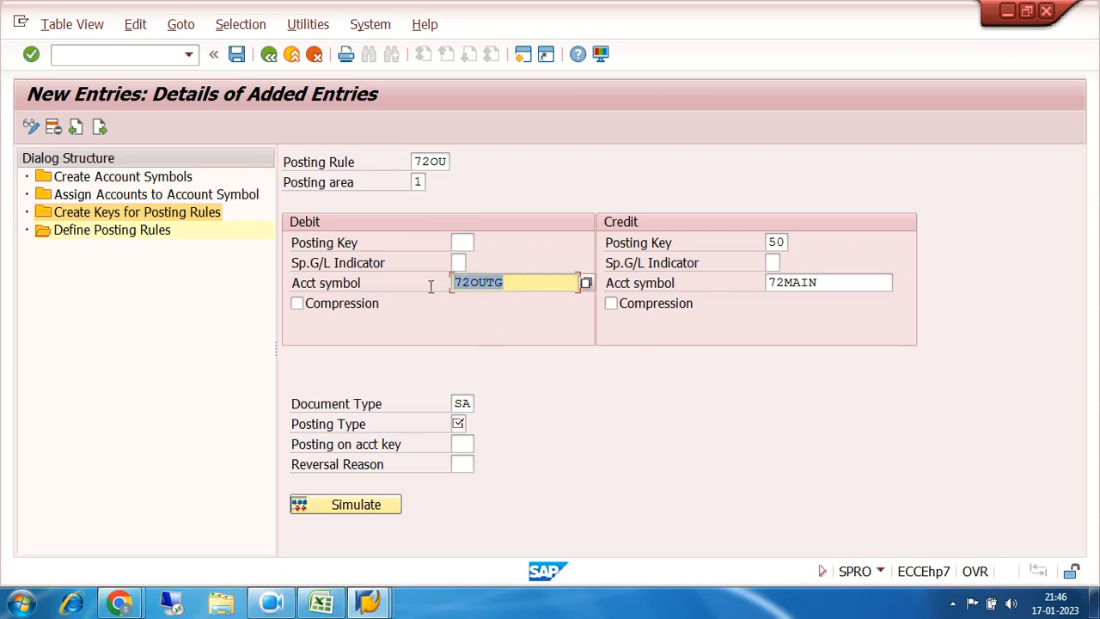
left_click_drag(516, 282, 434, 285)
Step: Set posting rule 72OU's posting type to 4 (Clear debit G/L acct) and save
left_click(459, 423)
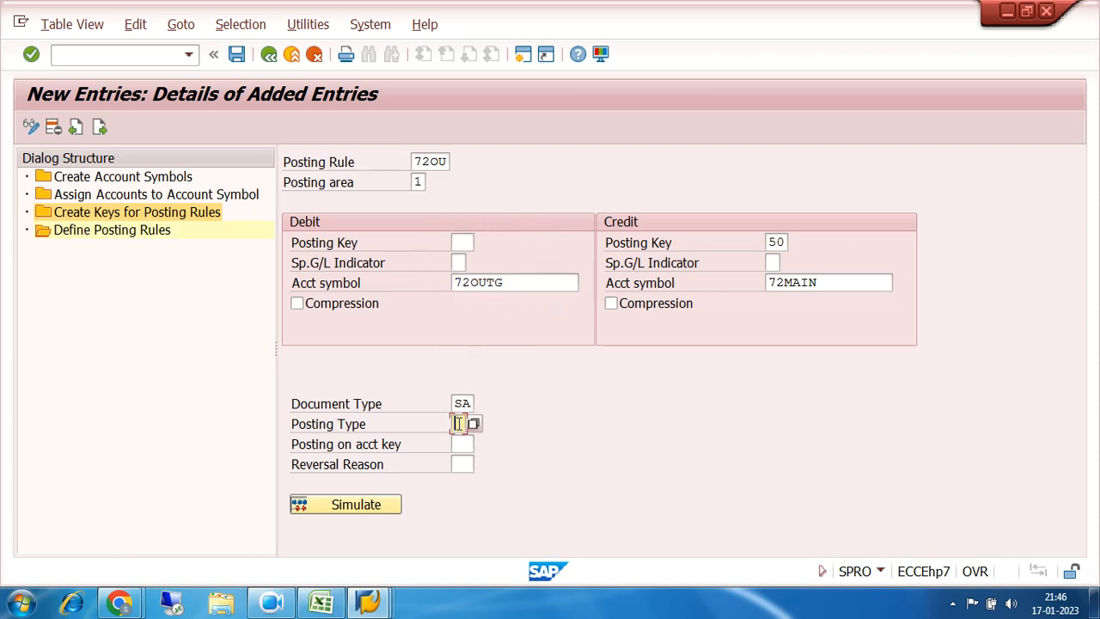
left_click(474, 424)
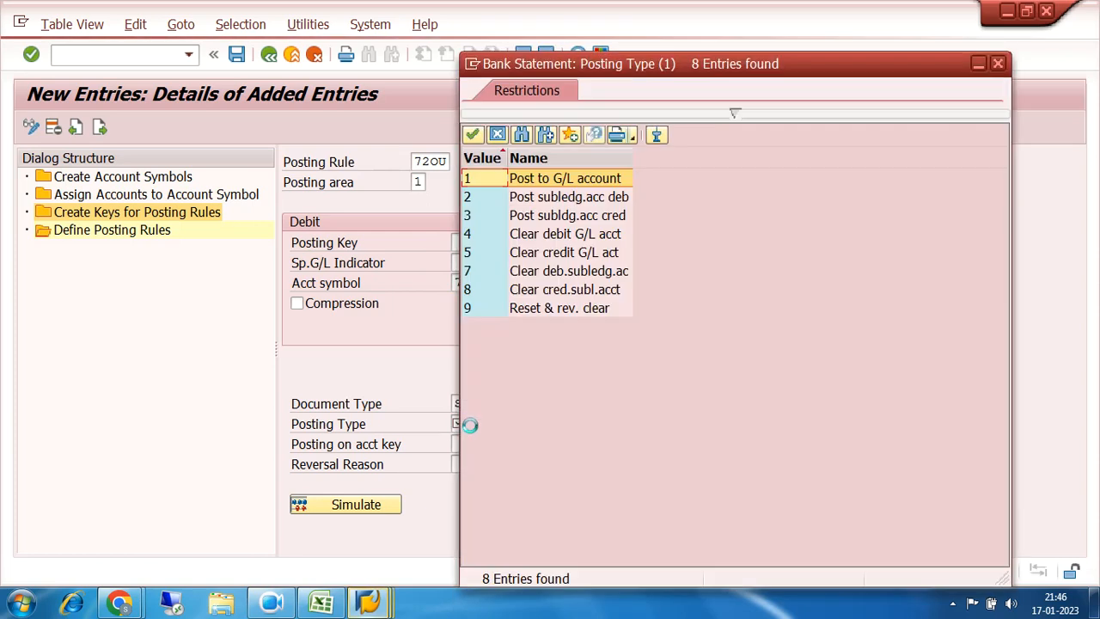
left_click(476, 234)
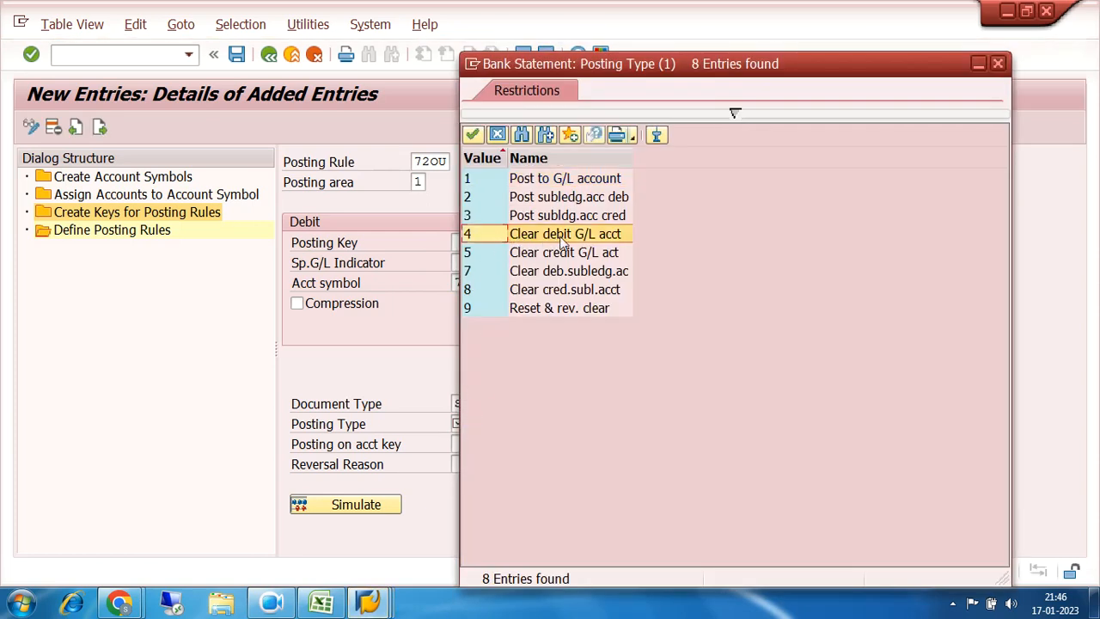
left_click(484, 256)
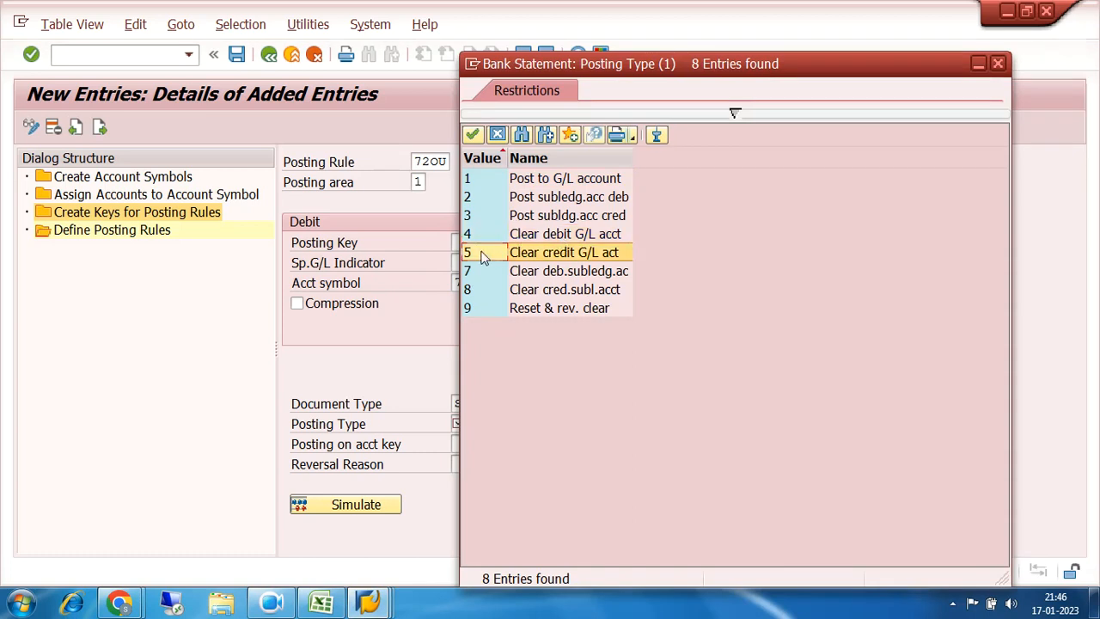
left_click(487, 236)
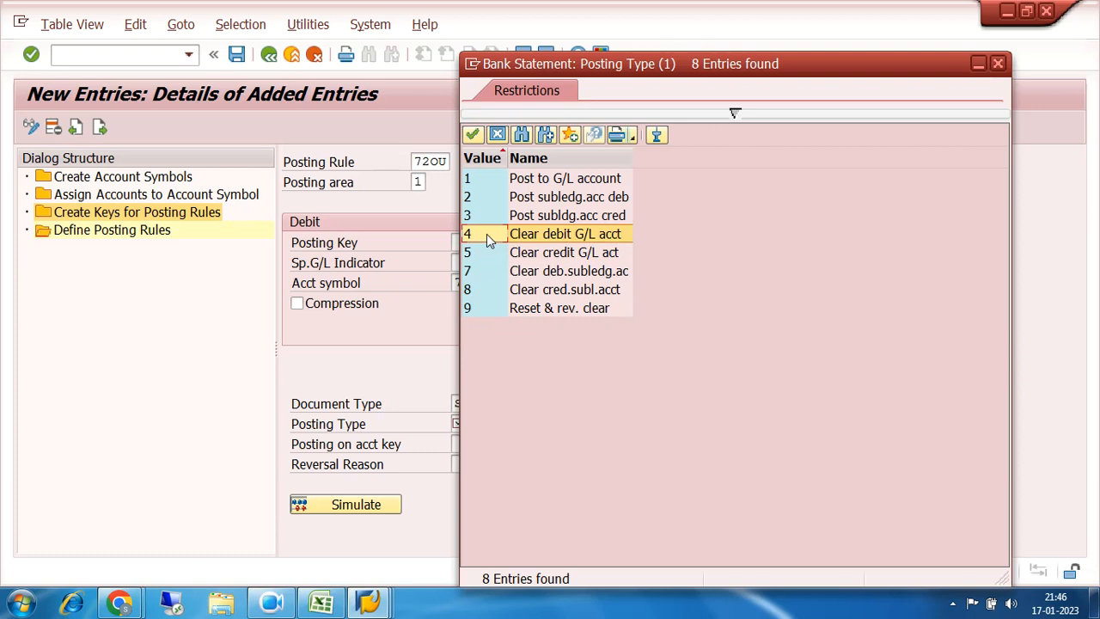
double_click(487, 234)
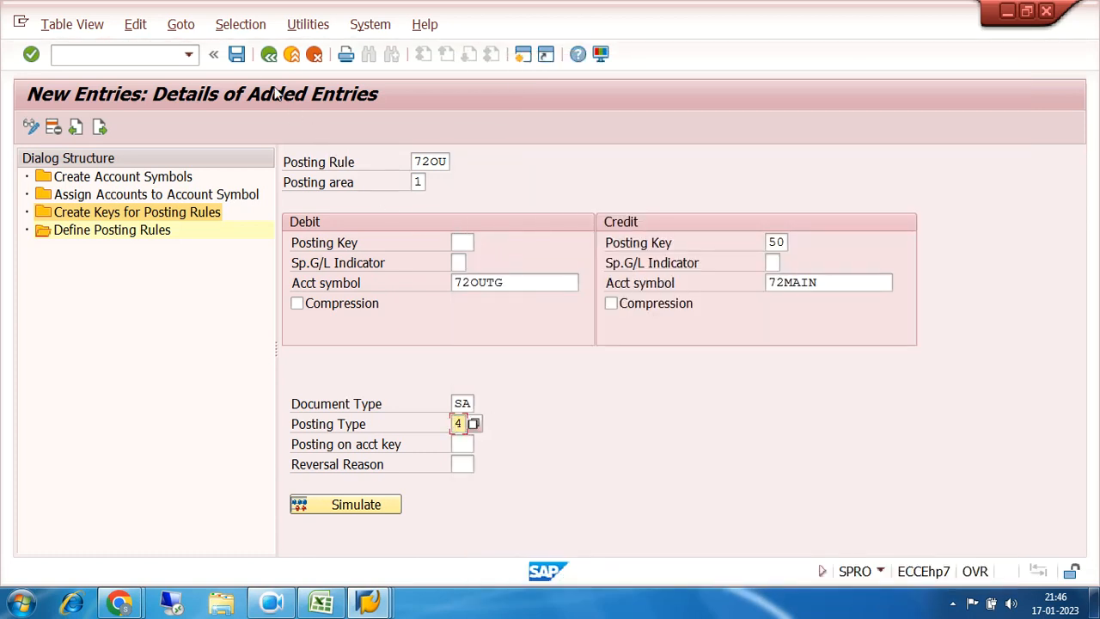
left_click(237, 54)
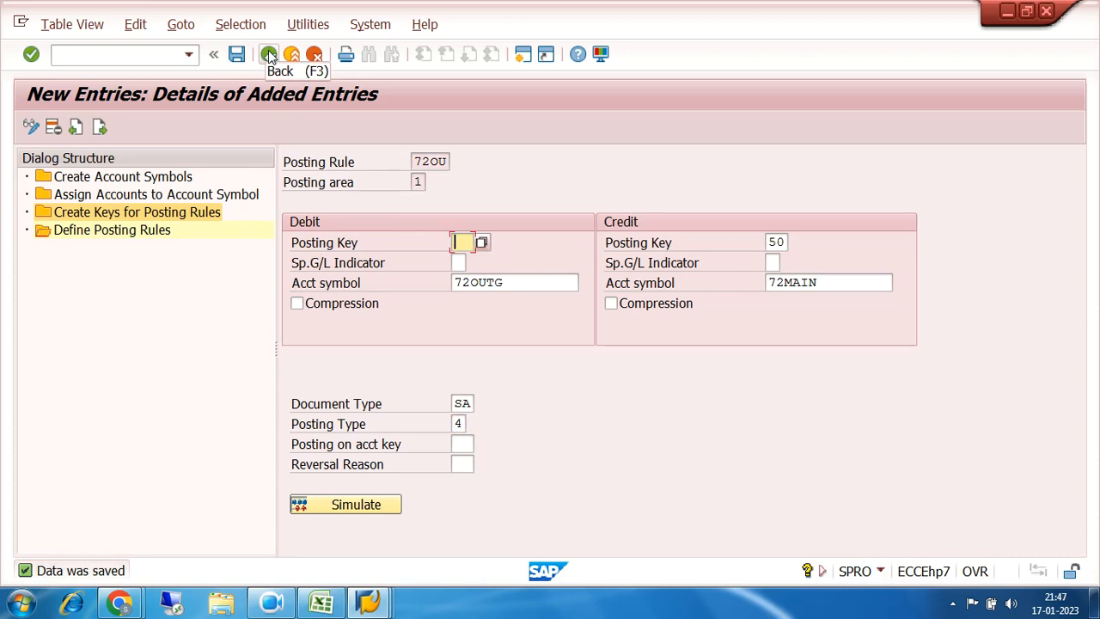
Step: Go back through the overview screens to the implementation guide tree
left_click(270, 56)
left_click(269, 56)
left_click(269, 56)
left_click(269, 56)
left_click(269, 56)
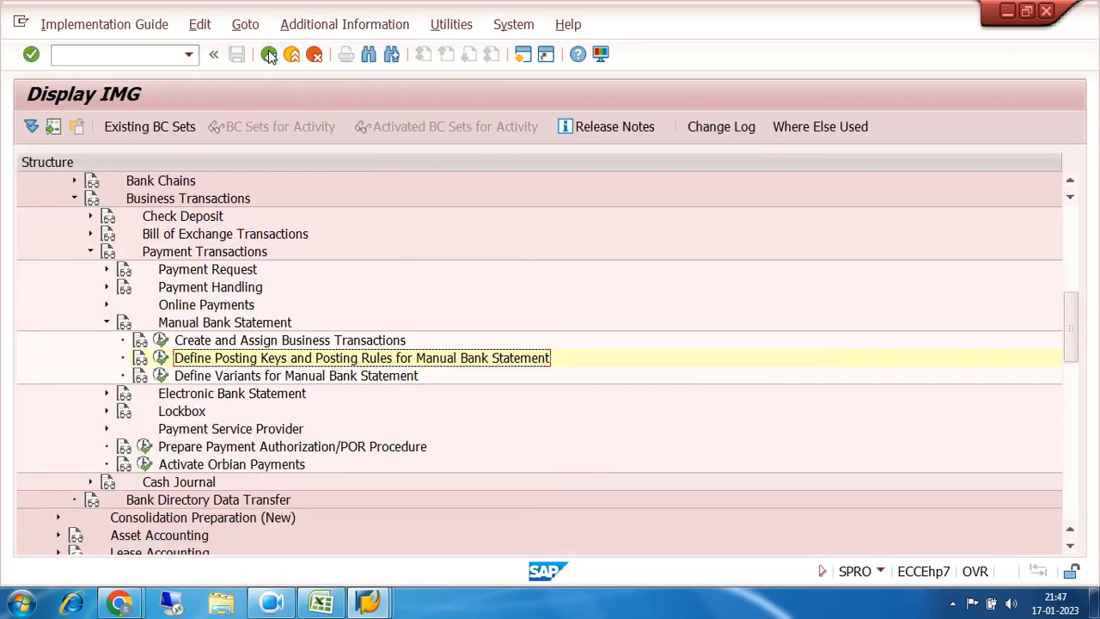
Step: In the manual bank statement transactions, assign posting rule 72IN to transaction 72IN
left_click(264, 341)
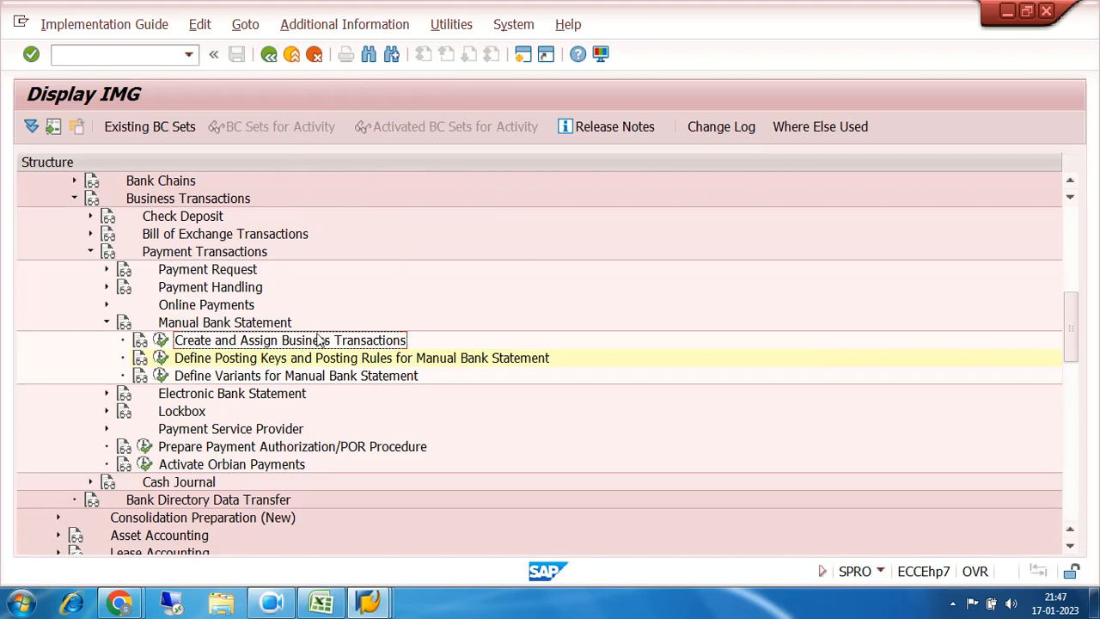
left_click(162, 341)
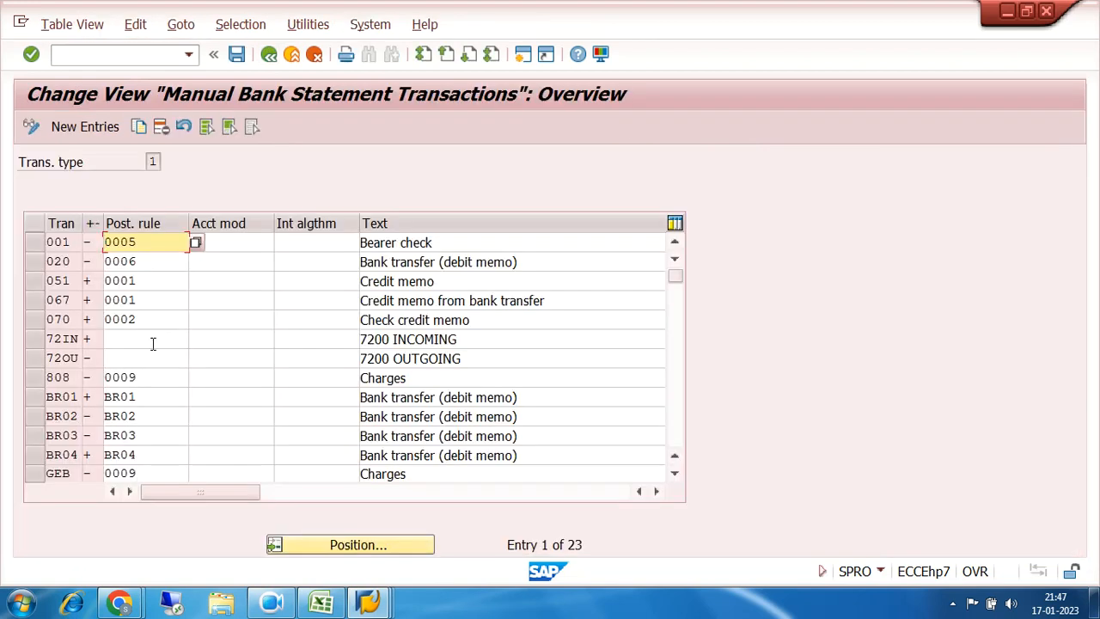
left_click(130, 340)
left_click(127, 355)
left_click(129, 339)
left_click(126, 358)
left_click(128, 341)
left_click(126, 356)
left_click(127, 344)
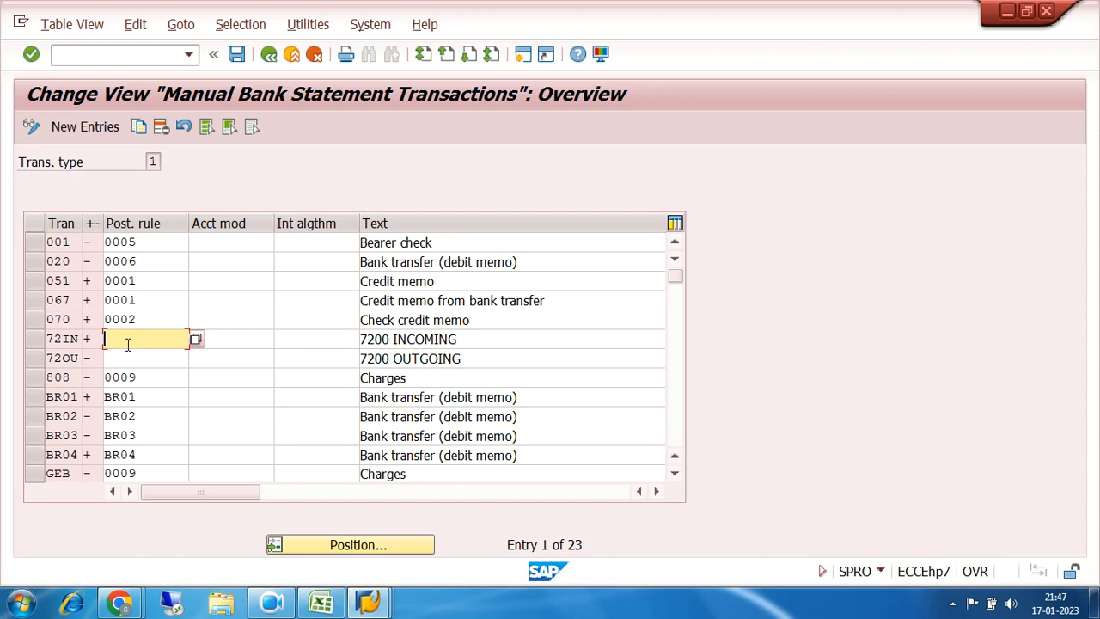
left_click(196, 340)
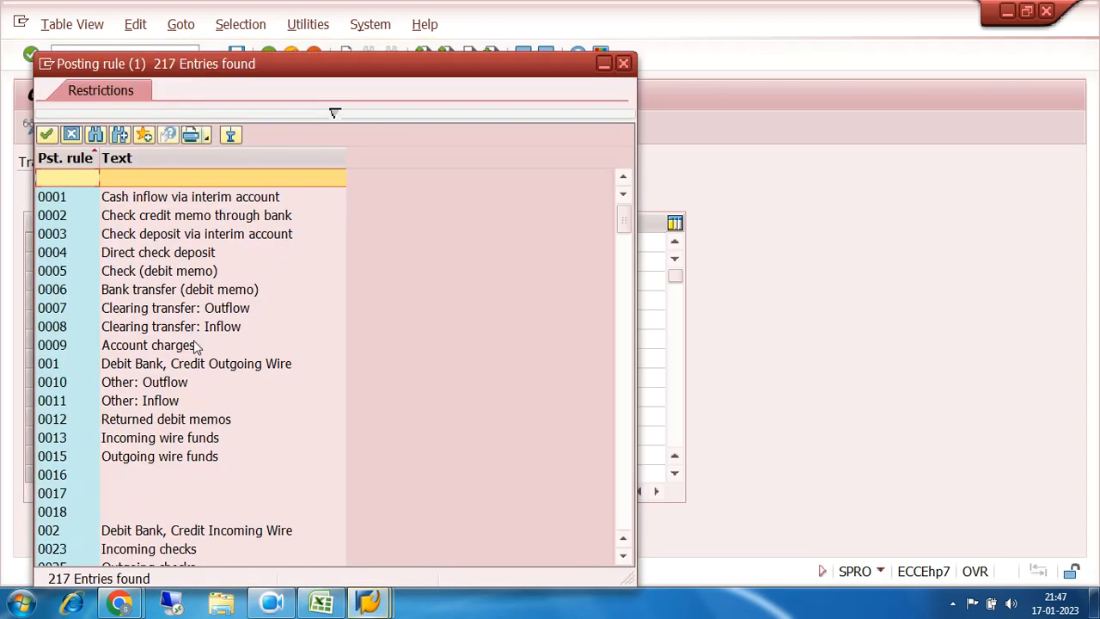
scroll(193, 340, "down", 3)
scroll(194, 342, "down", 3)
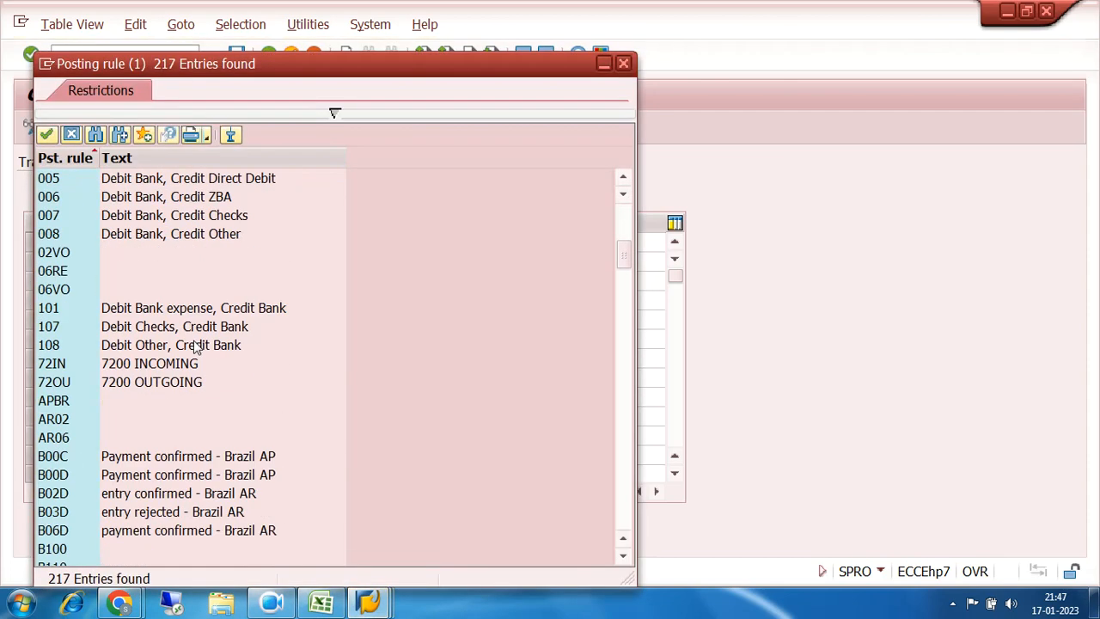
left_click_drag(251, 65, 570, 55)
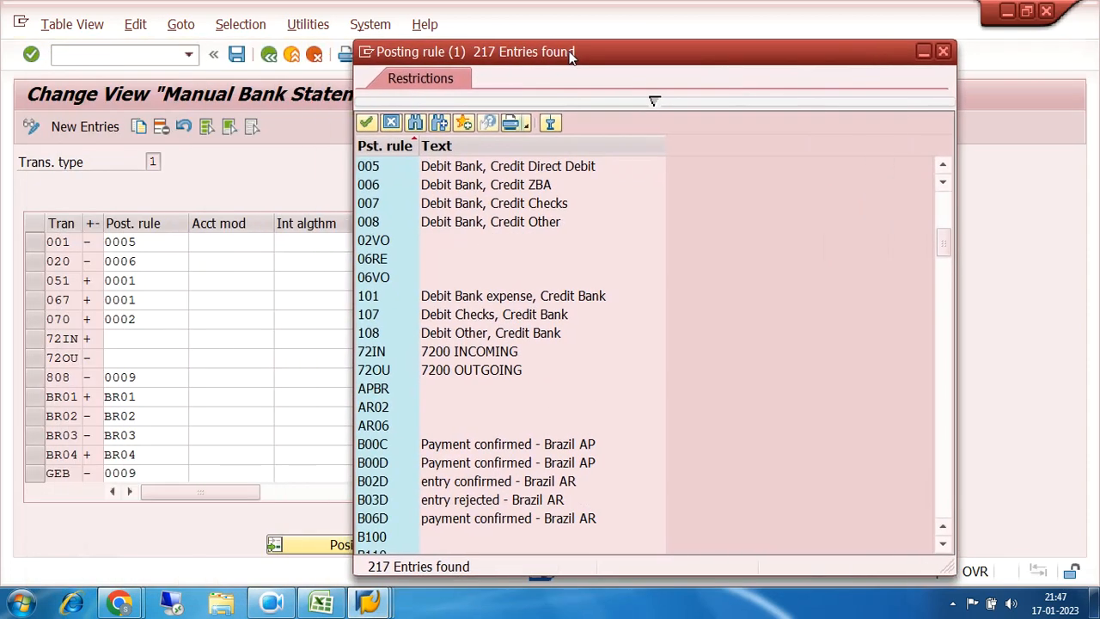
double_click(380, 360)
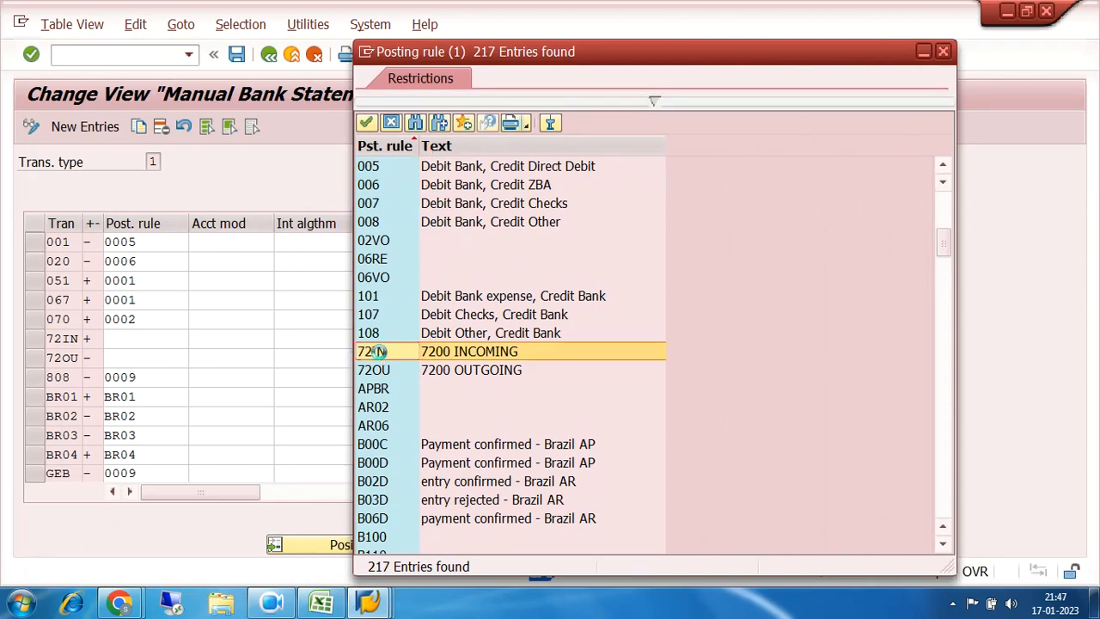
Step: Assign posting rule 72OU to transaction 72OU and save the assignments
left_click(134, 357)
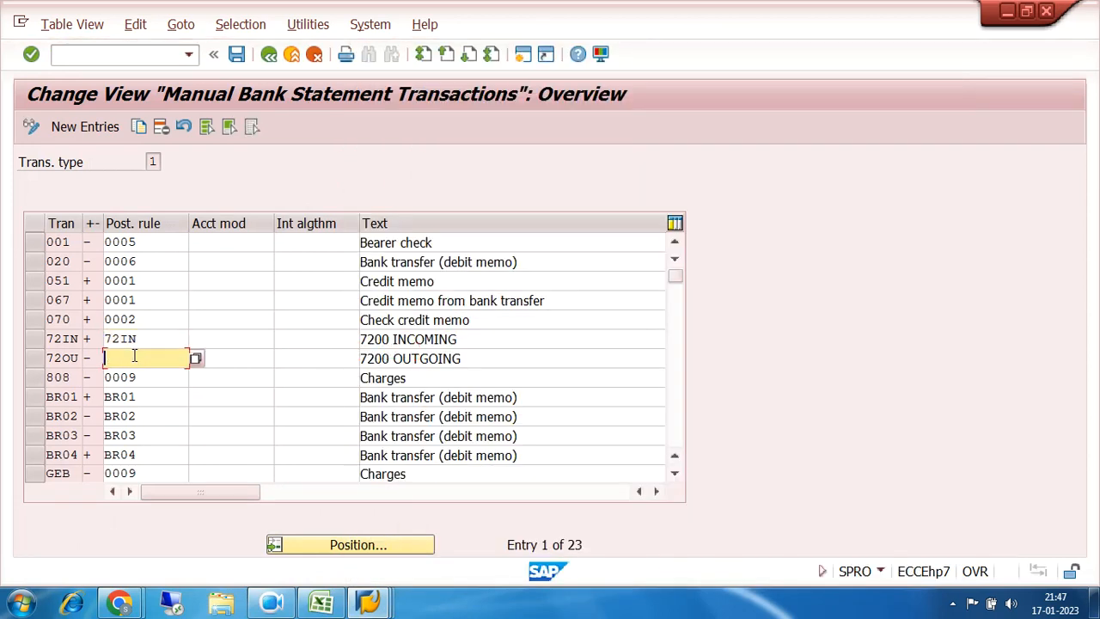
left_click(196, 359)
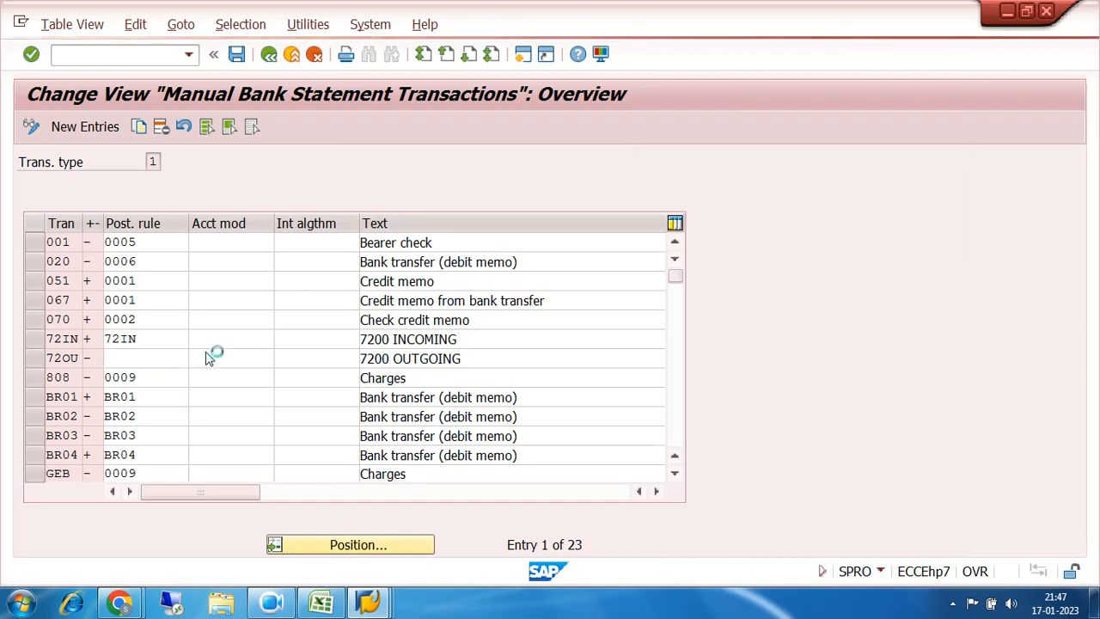
scroll(507, 340, "down", 3)
scroll(503, 335, "down", 6)
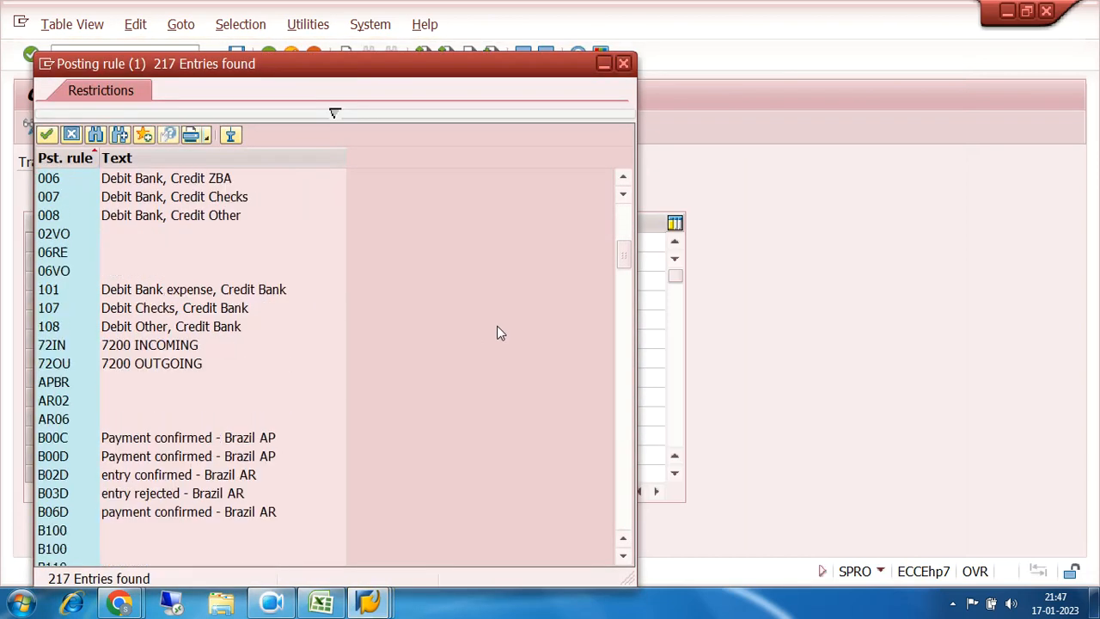
left_click(65, 327)
left_click(65, 326)
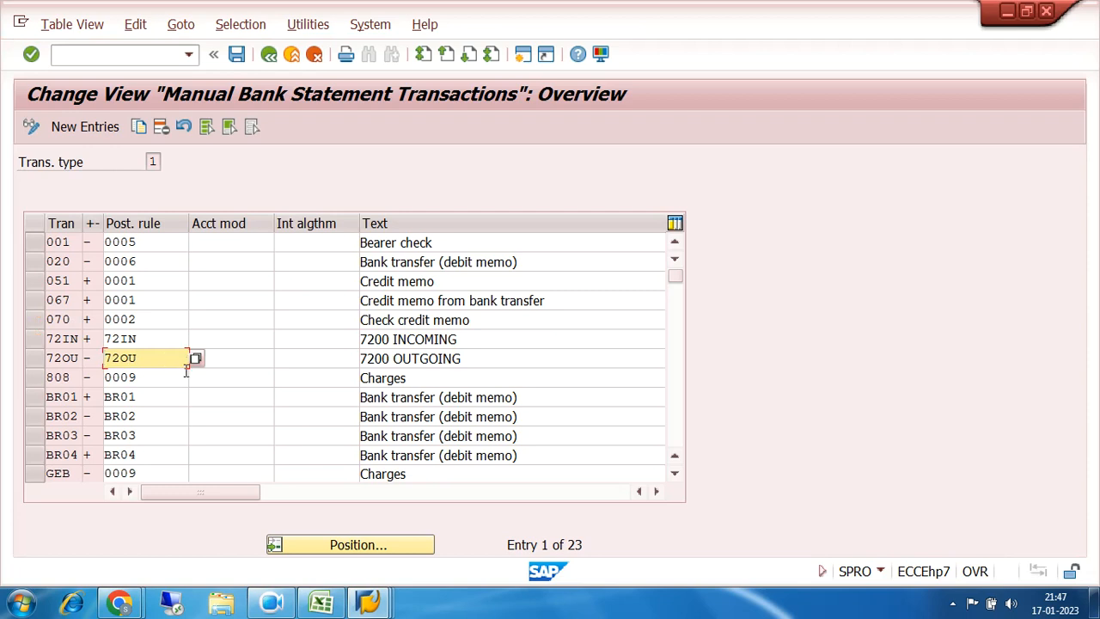
left_click(237, 55)
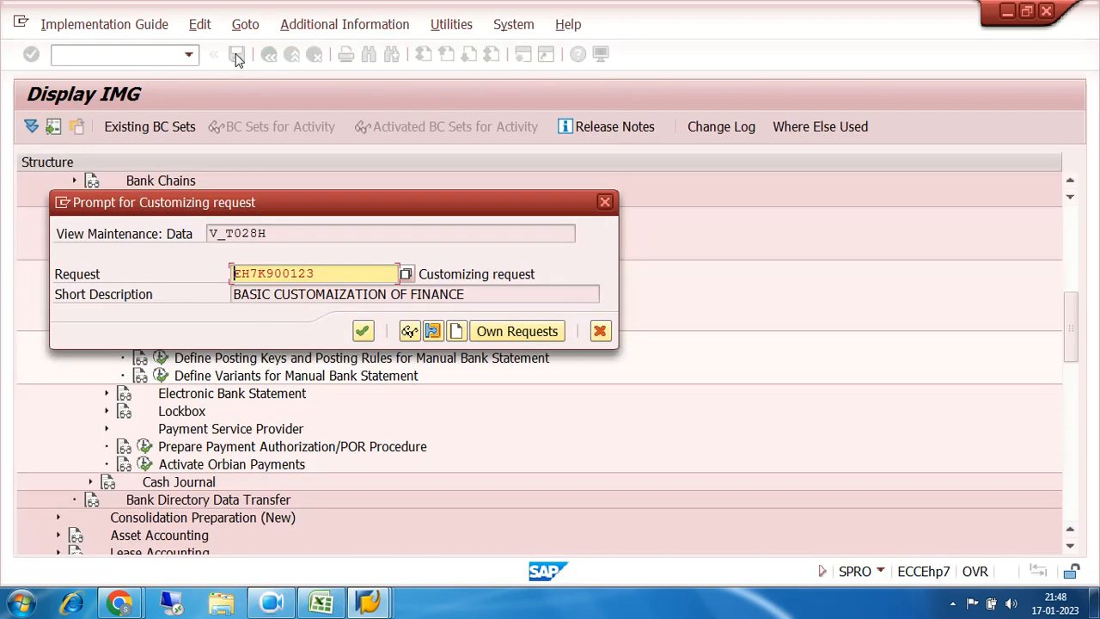
Step: Confirm the customizing request, return to the IMG, and select Define Variants for Manual Bank Statement
left_click(362, 331)
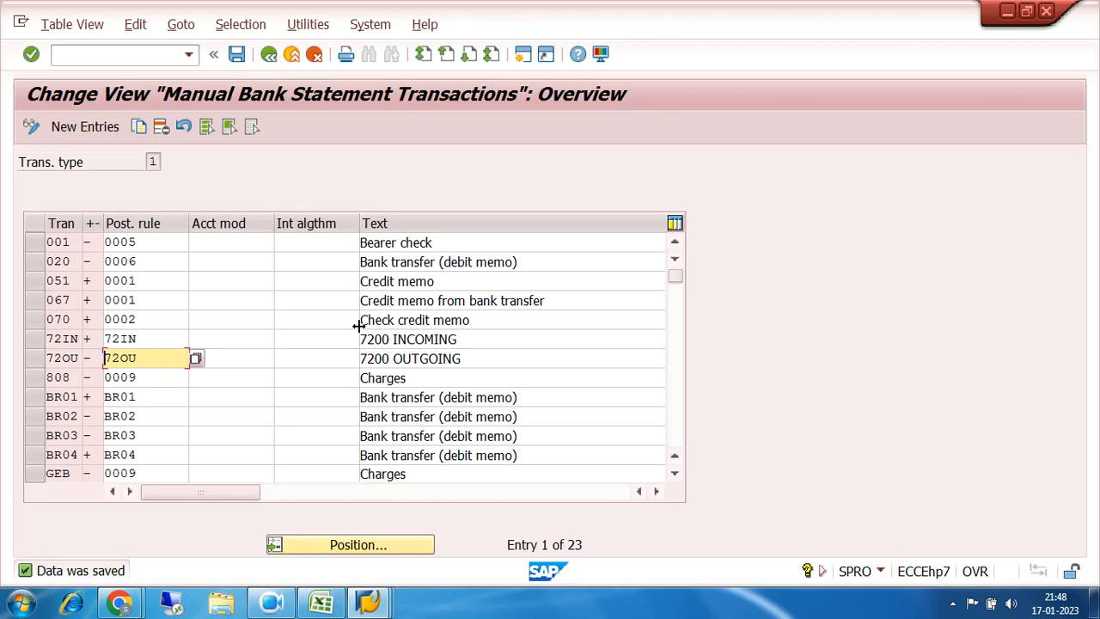
left_click(269, 54)
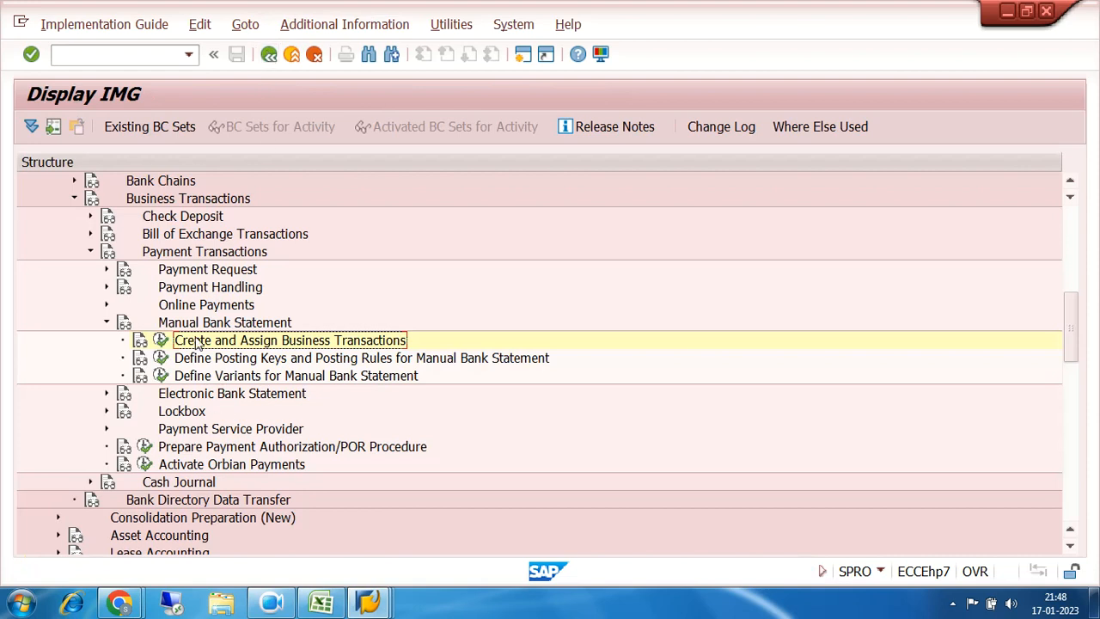
left_click(211, 378)
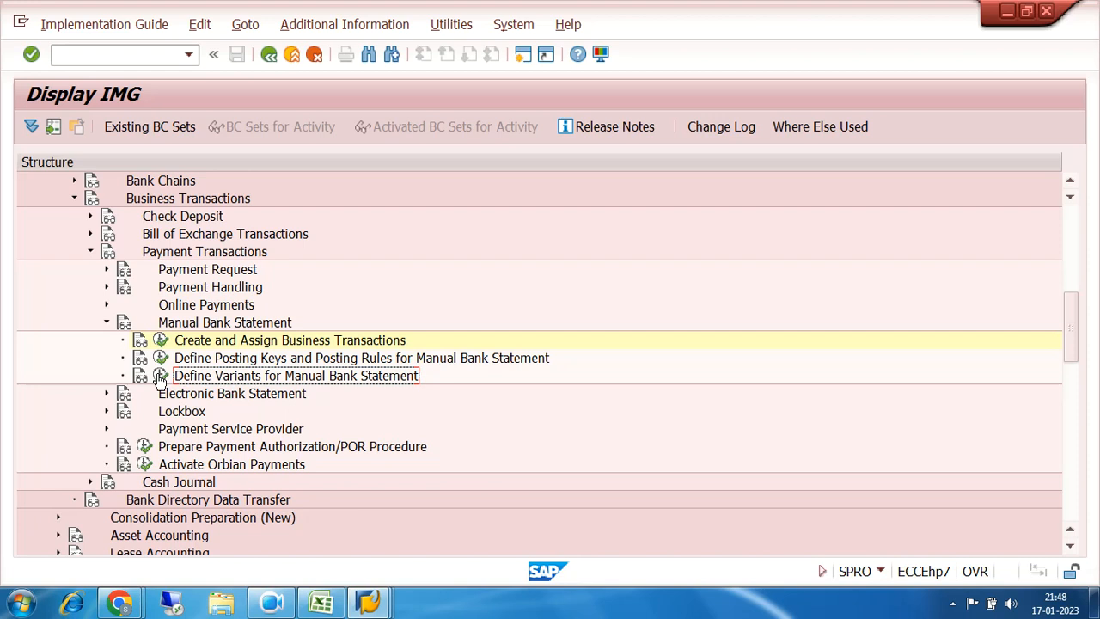
Step: Copy manual bank statement variant 1000 to a new variant 7200
left_click(159, 377)
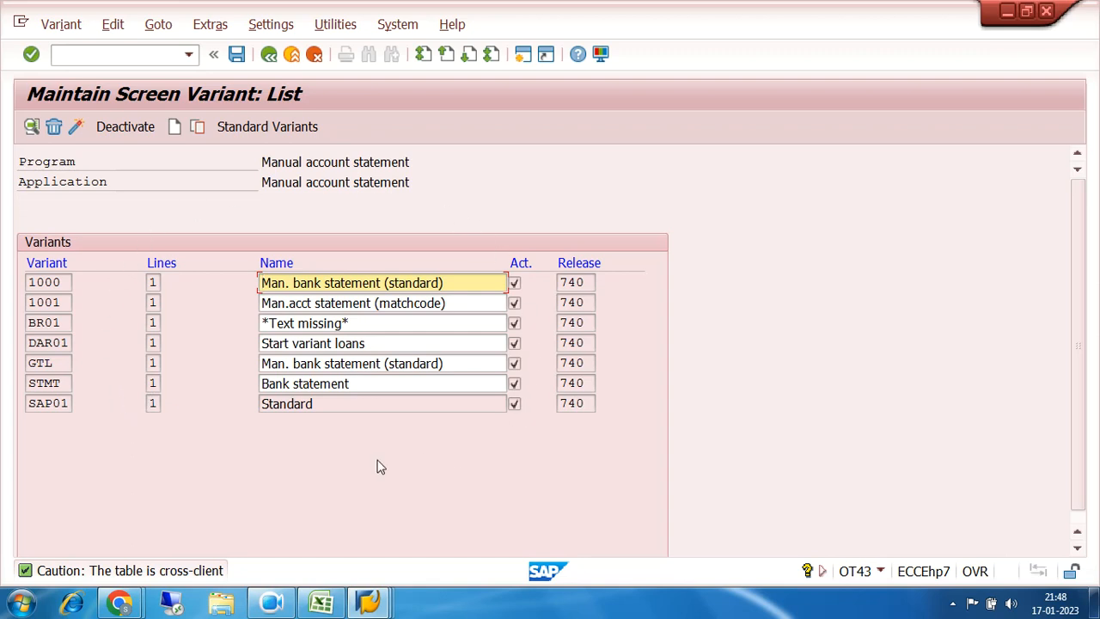
left_click(55, 282)
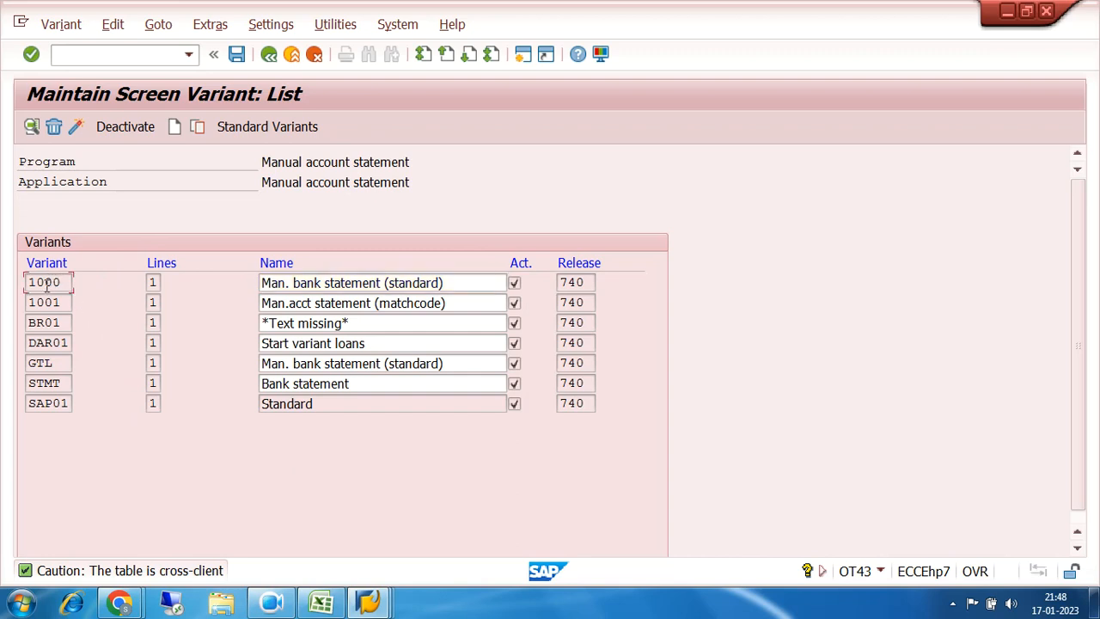
left_click_drag(28, 283, 71, 283)
left_click(54, 283)
left_click(197, 129)
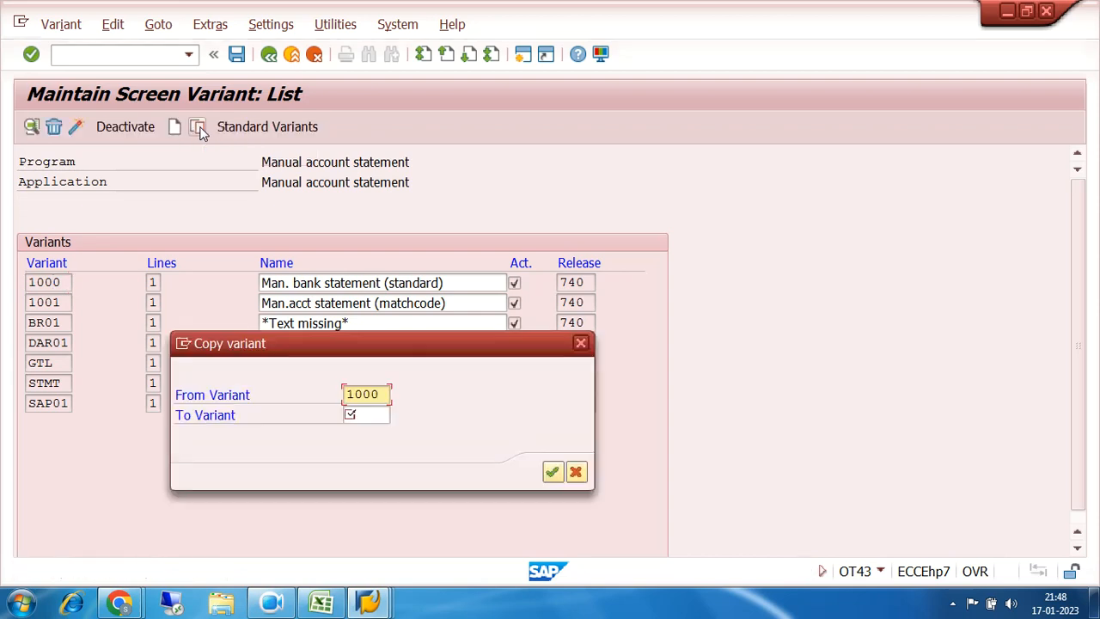
left_click(355, 415)
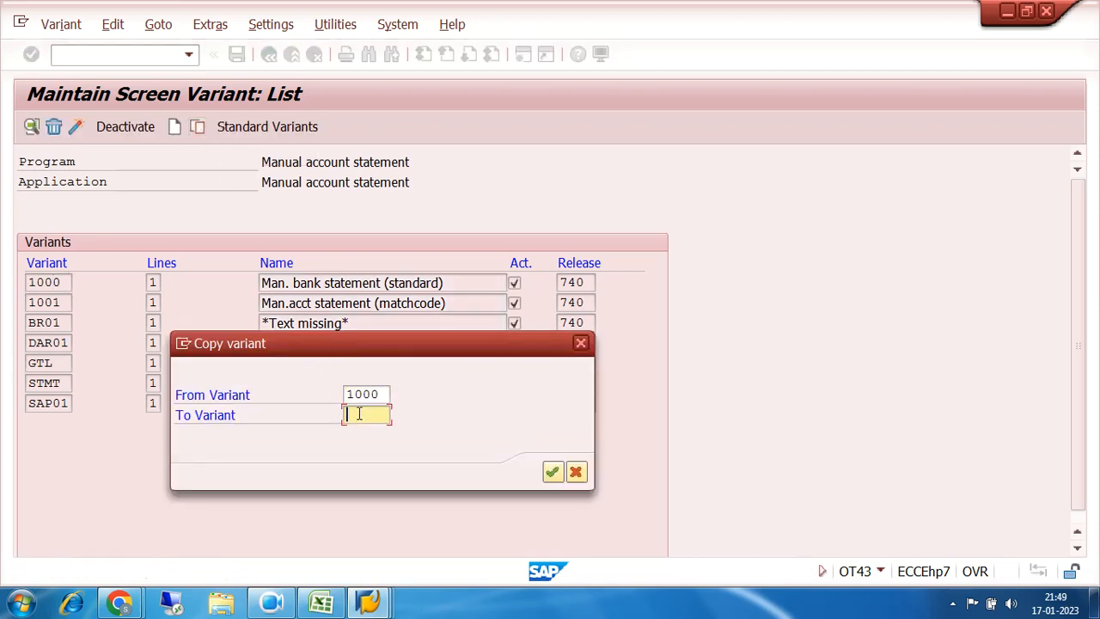
type("7100")
key("Return")
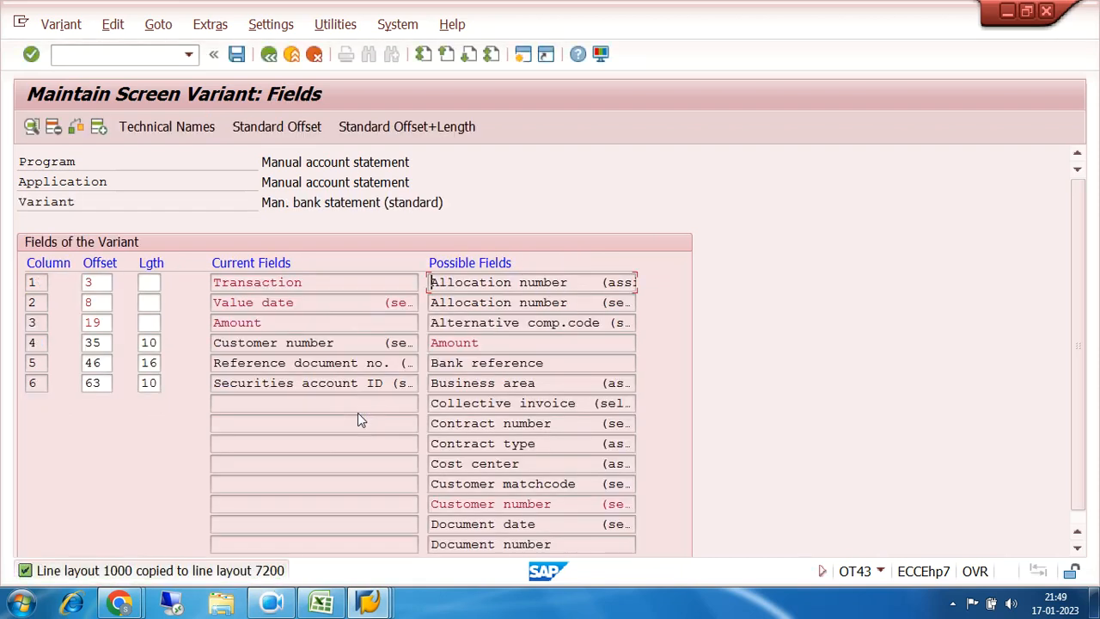
left_click(269, 282)
left_click(270, 303)
left_click(265, 322)
left_click(300, 364)
left_click(300, 342)
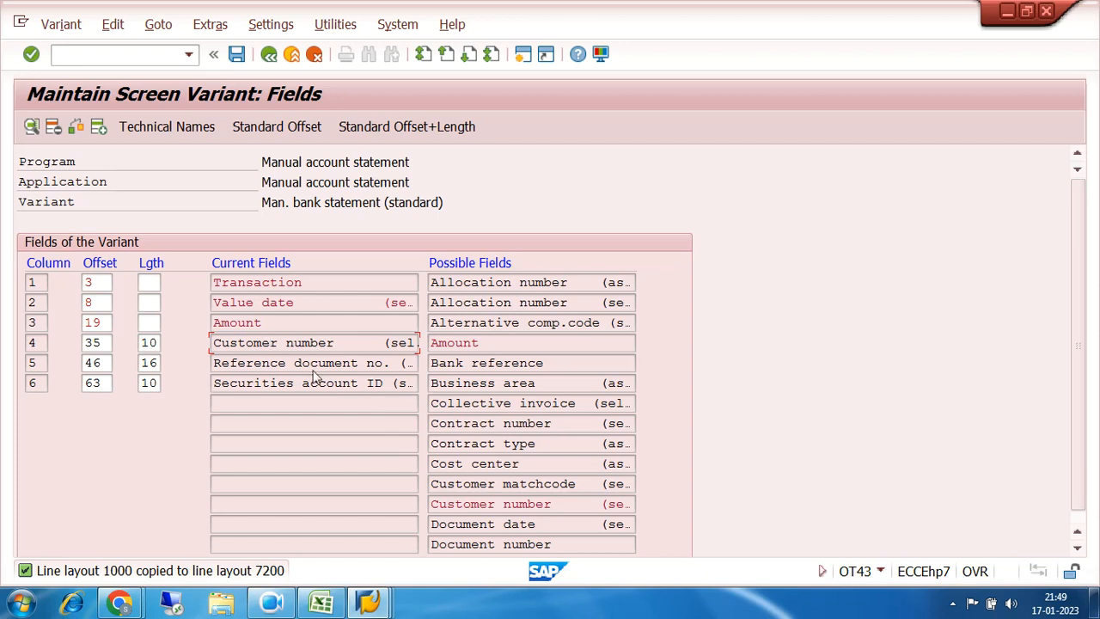
Step: Remove the Customer number, Reference document no. and Securities account ID fields from variant 7200
left_click(54, 127)
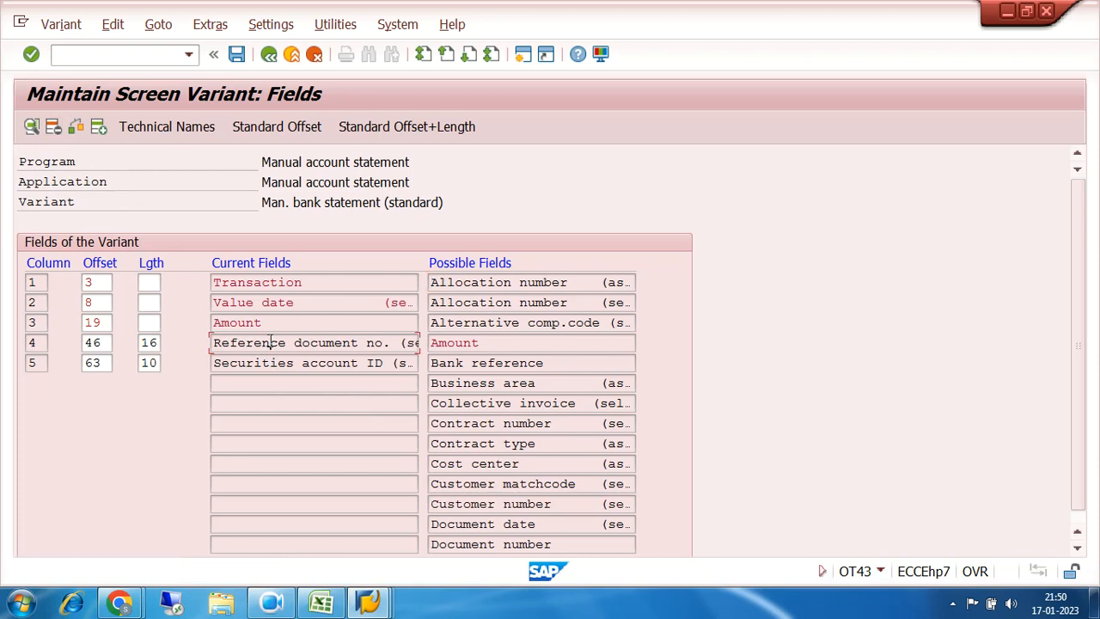
left_click(252, 344)
left_click(55, 130)
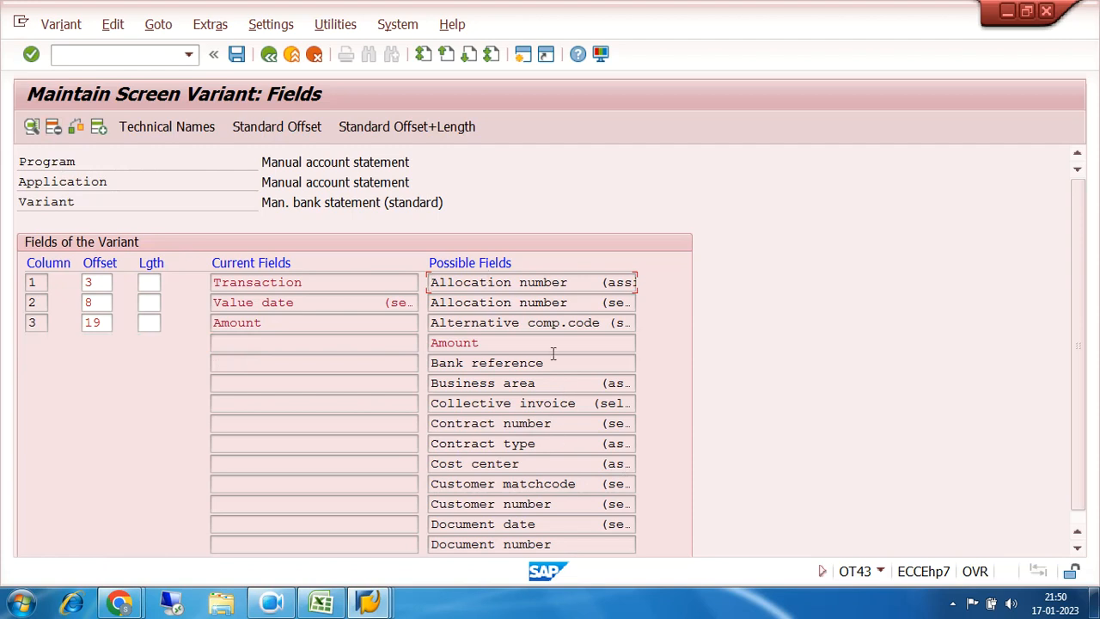
Step: Add Document number to the variant's fields with output length 10
left_click(1082, 550)
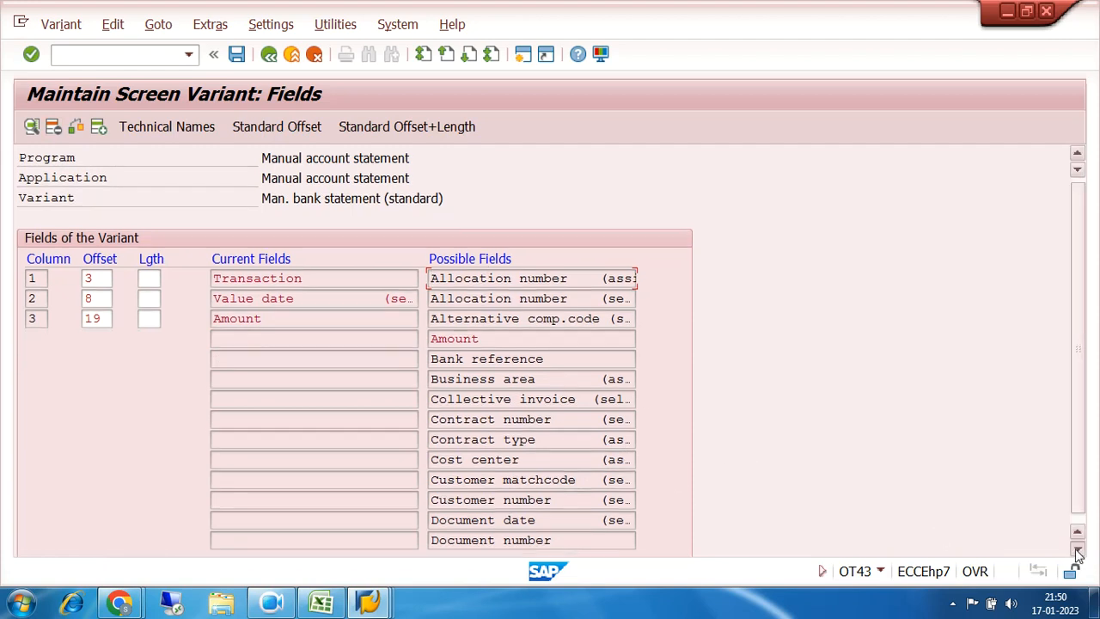
left_click(487, 533)
double_click(486, 533)
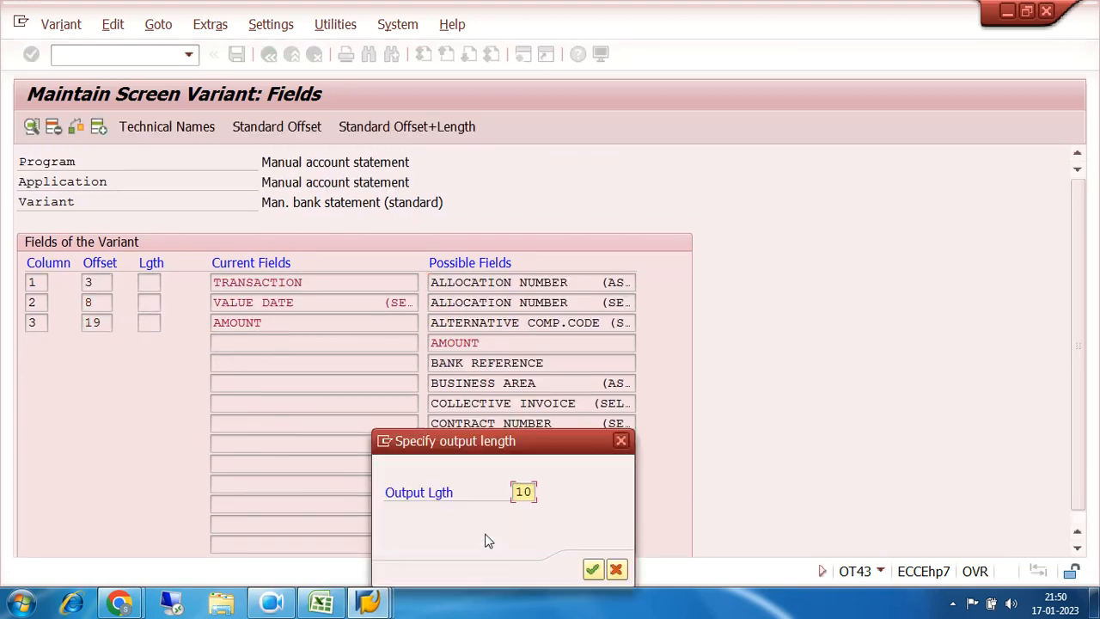
left_click(592, 569)
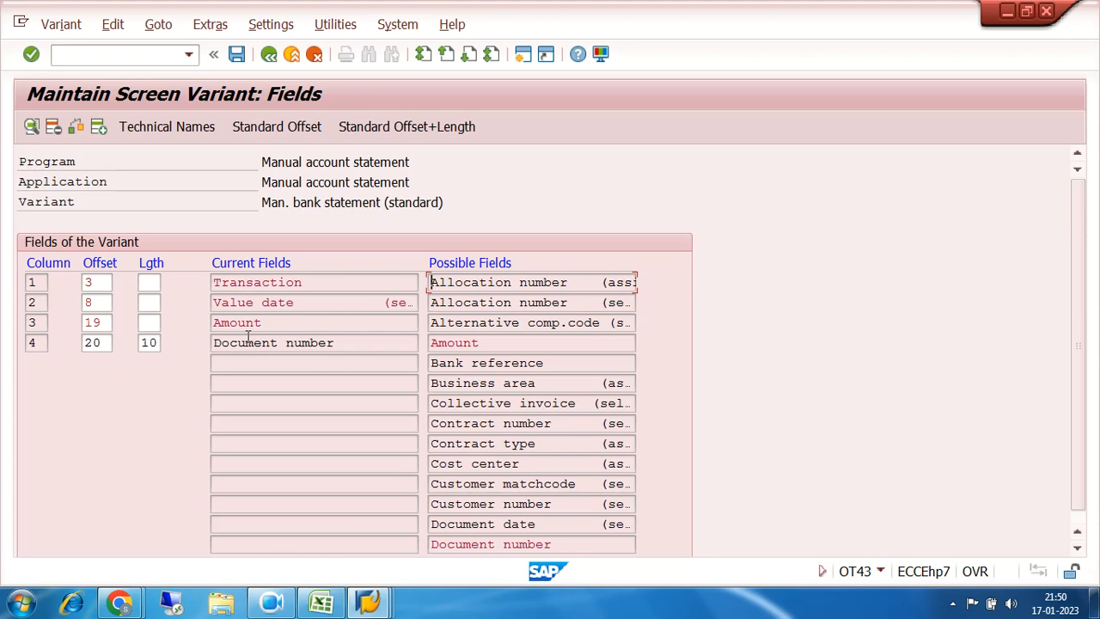
Step: Save the field layout and, after the field-sequence error, change the Document number offset to 30
left_click(237, 56)
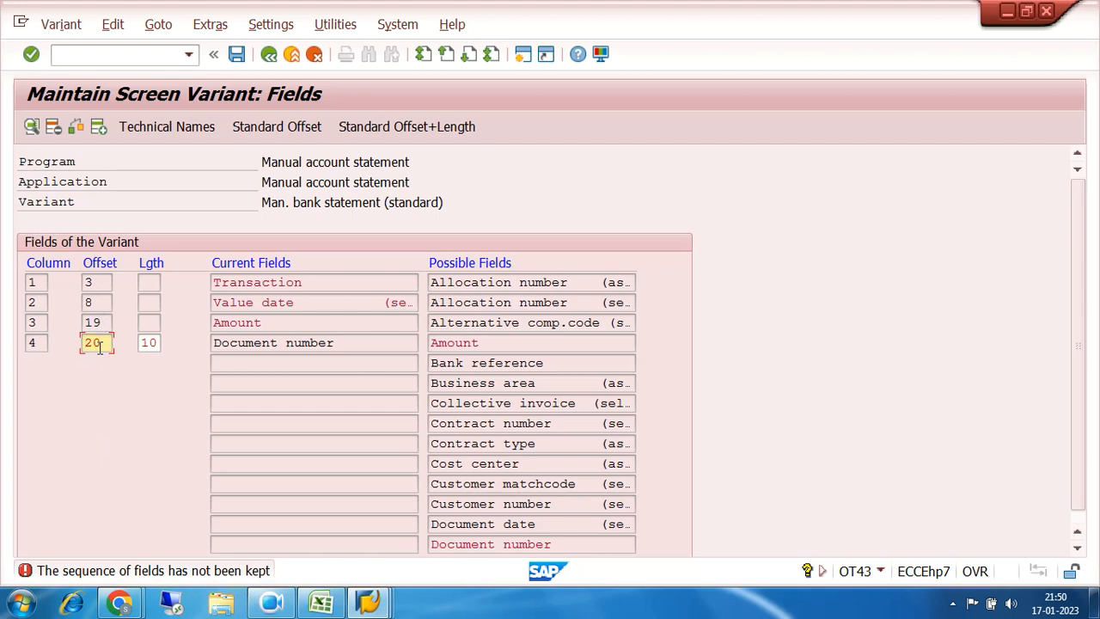
left_click_drag(264, 323, 215, 322)
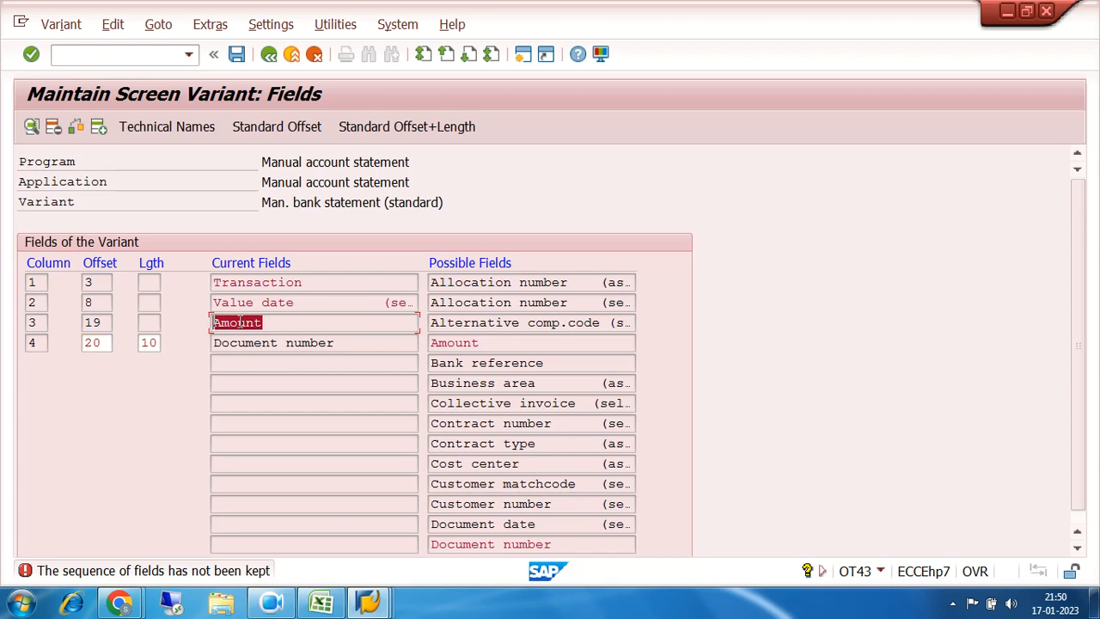
left_click(100, 323)
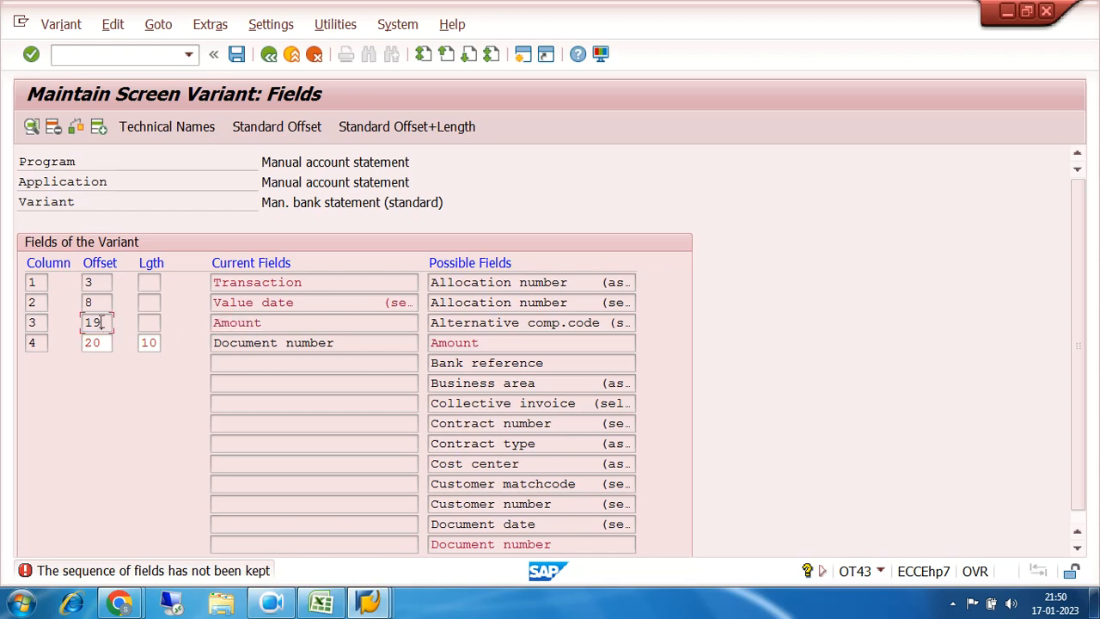
double_click(100, 342)
key("BackSpace")
key("BackSpace")
type("30")
key("Return")
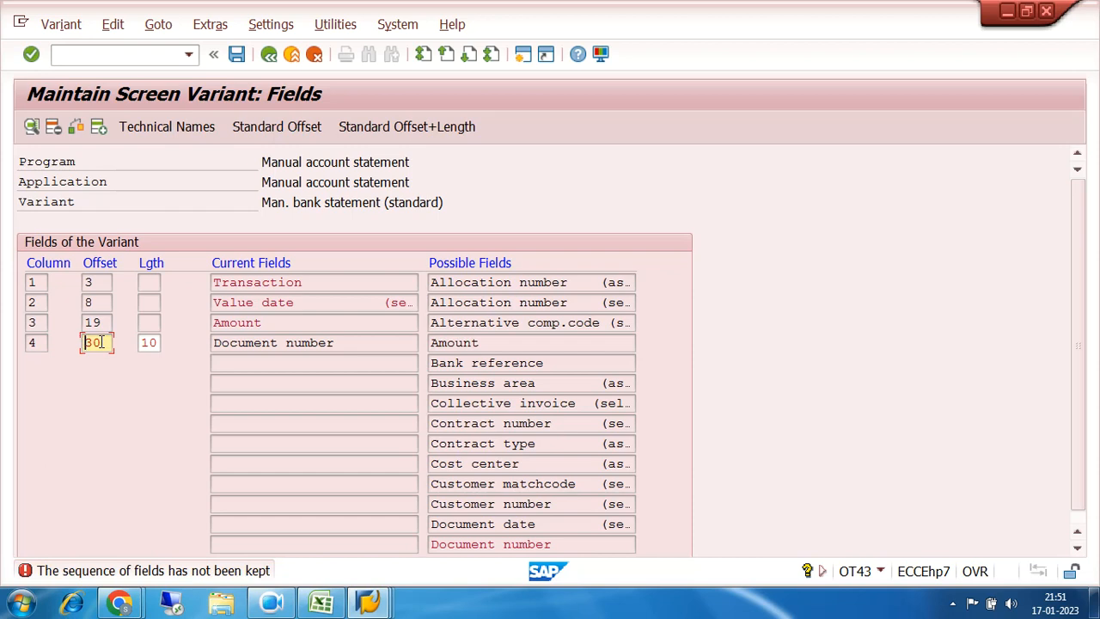
Step: Change the Document number offset to 31 and recheck the field sequence
left_click(104, 342)
key("BackSpace")
type("1")
key("Return")
left_click(157, 343)
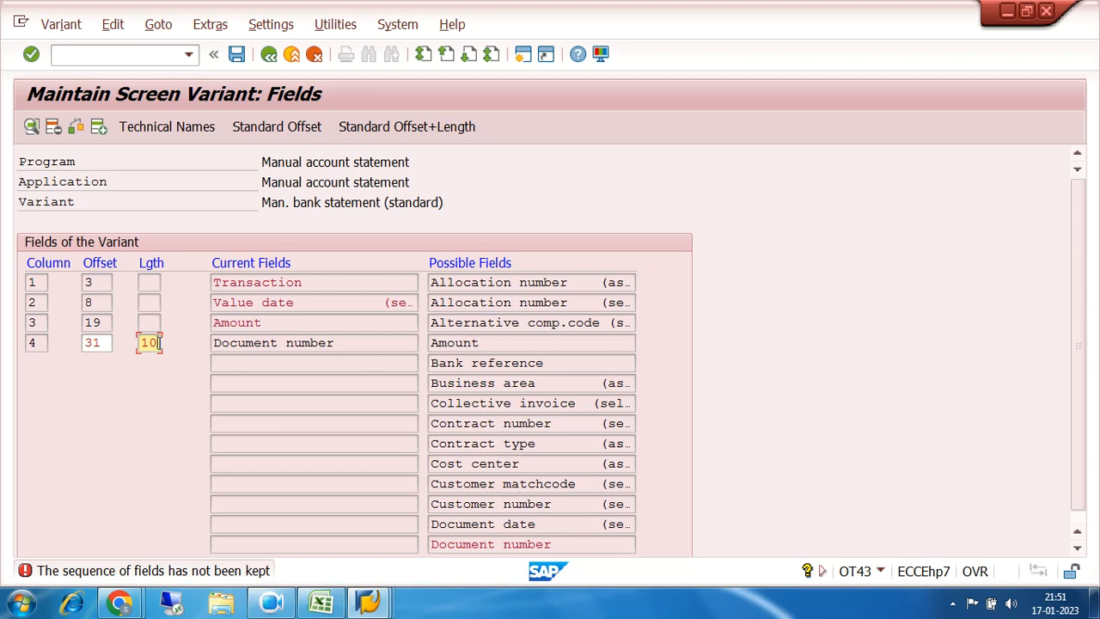
key("Return")
Step: Set the Document number offset to 40, save, and confirm the workbench request
left_click(158, 342)
left_click(102, 342)
key("BackSpace")
key("BackSpace")
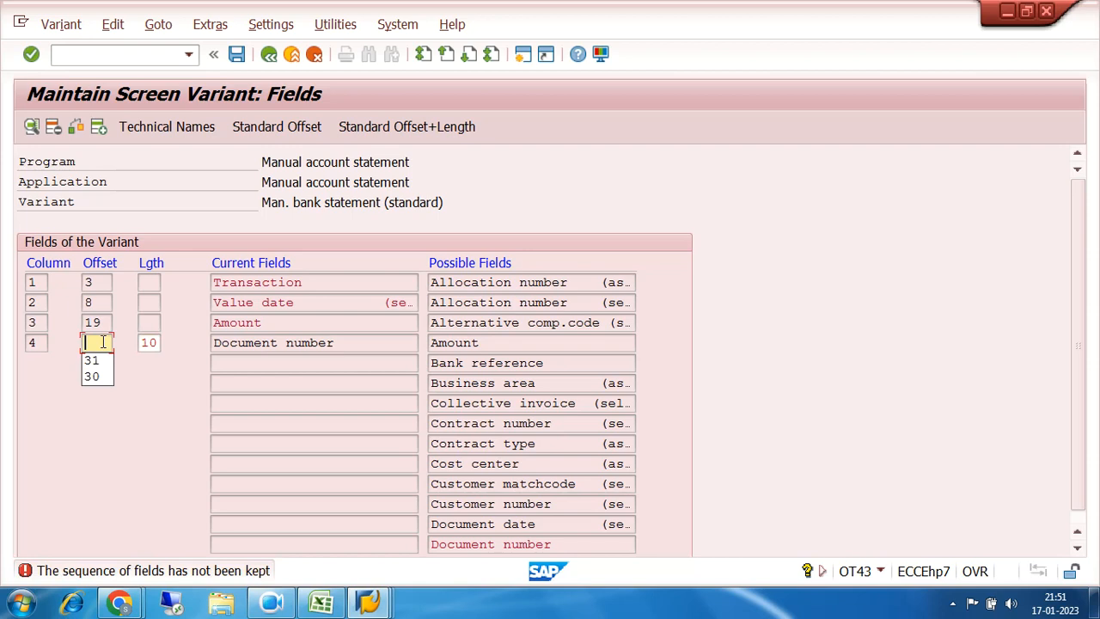
type("40")
key("ctrl+s")
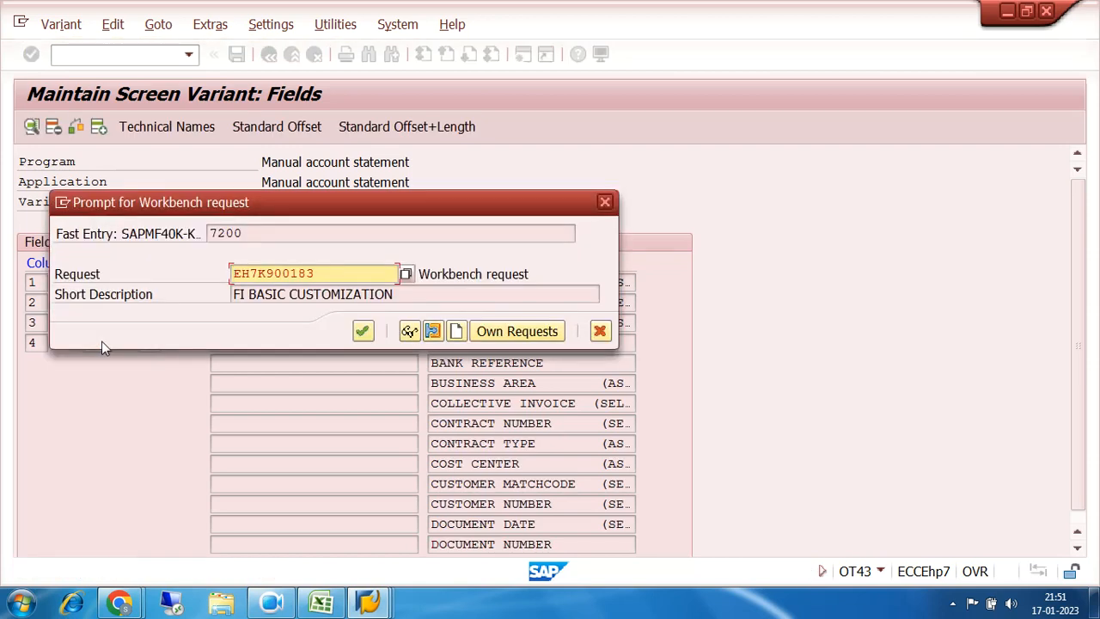
left_click(362, 331)
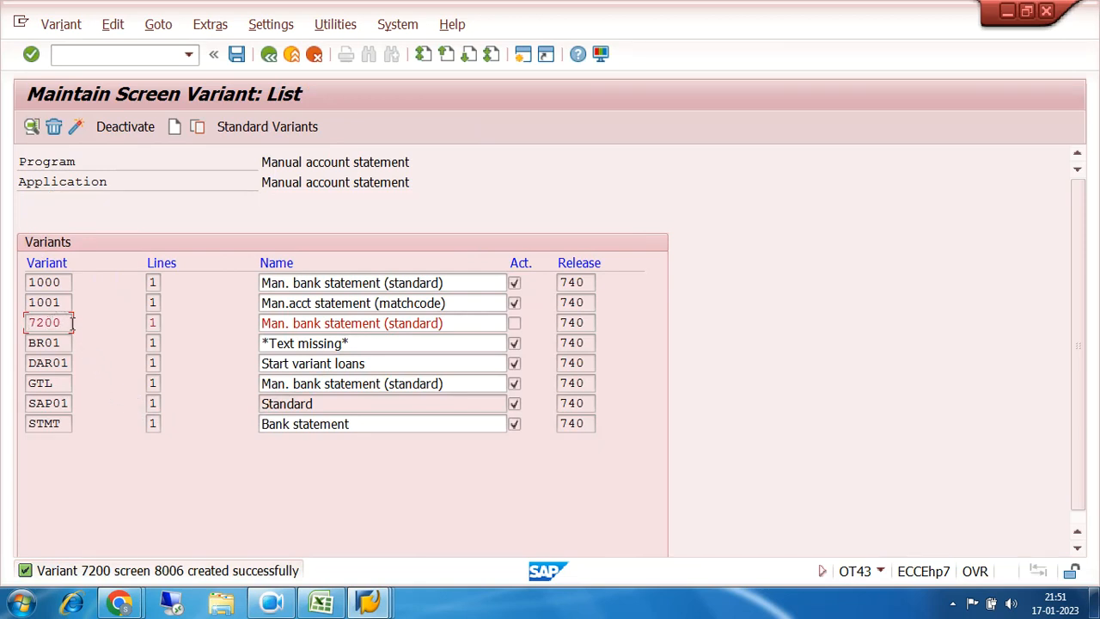
Step: Rename variant 7200 to '7200 MANUAL BRS VARIANT' and save under the workbench request
left_click(237, 54)
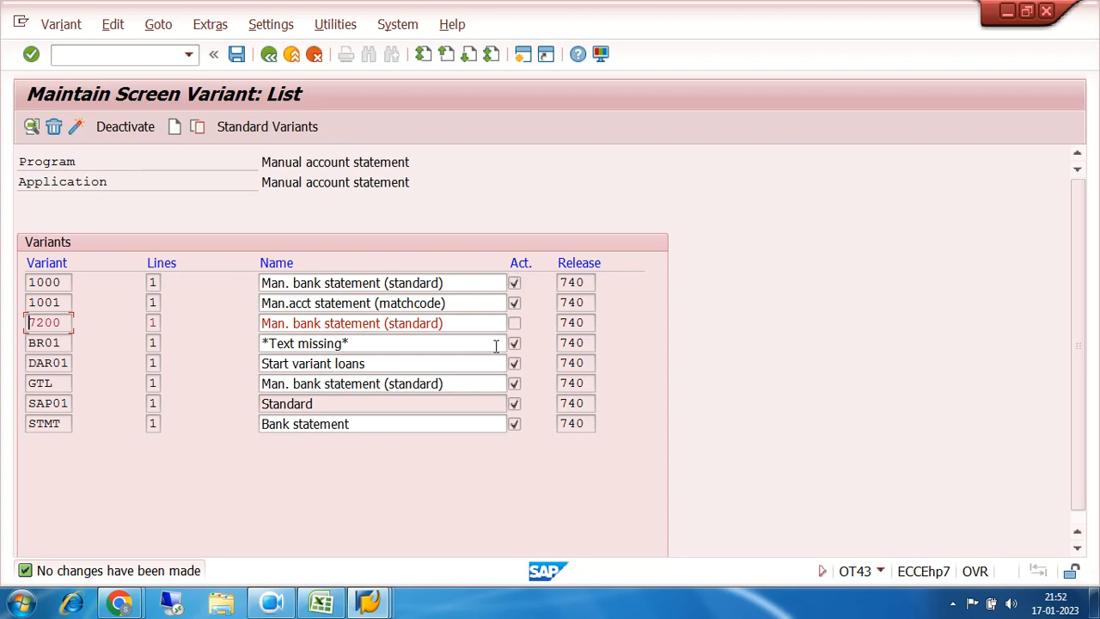
left_click(455, 323)
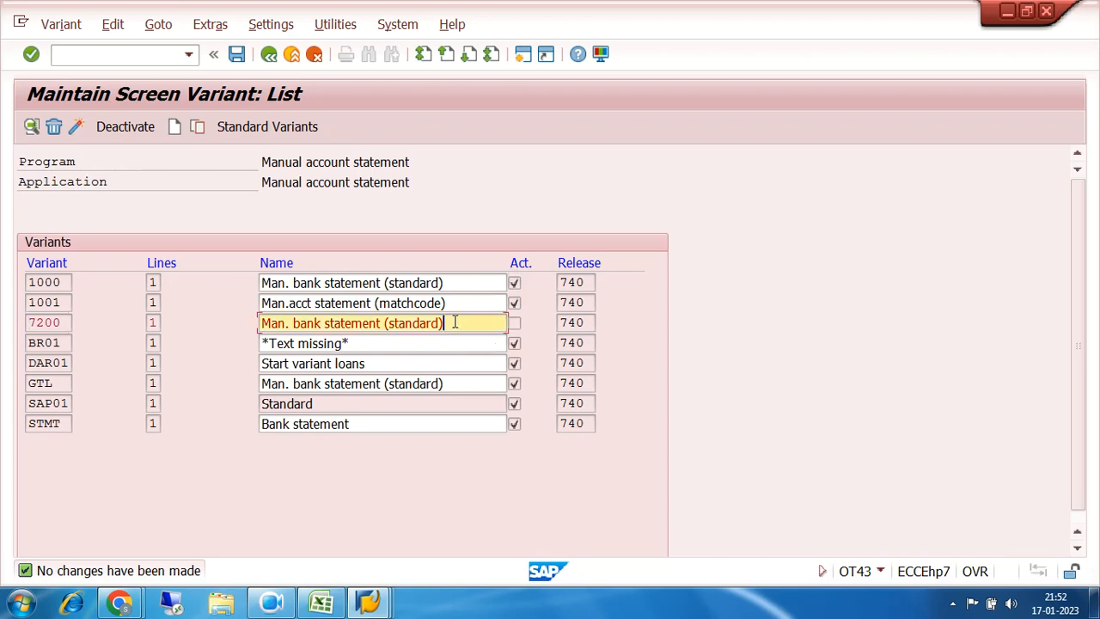
key("BackSpace")
key("BackSpace")
key("BackSpace")
key("BackSpace")
key("BackSpace")
key("BackSpace")
key("BackSpace")
key("BackSpace")
key("BackSpace")
key("BackSpace")
key("BackSpace")
key("BackSpace")
key("BackSpace")
key("BackSpace")
key("BackSpace")
key("BackSpace")
key("BackSpace")
key("BackSpace")
key("BackSpace")
key("BackSpace")
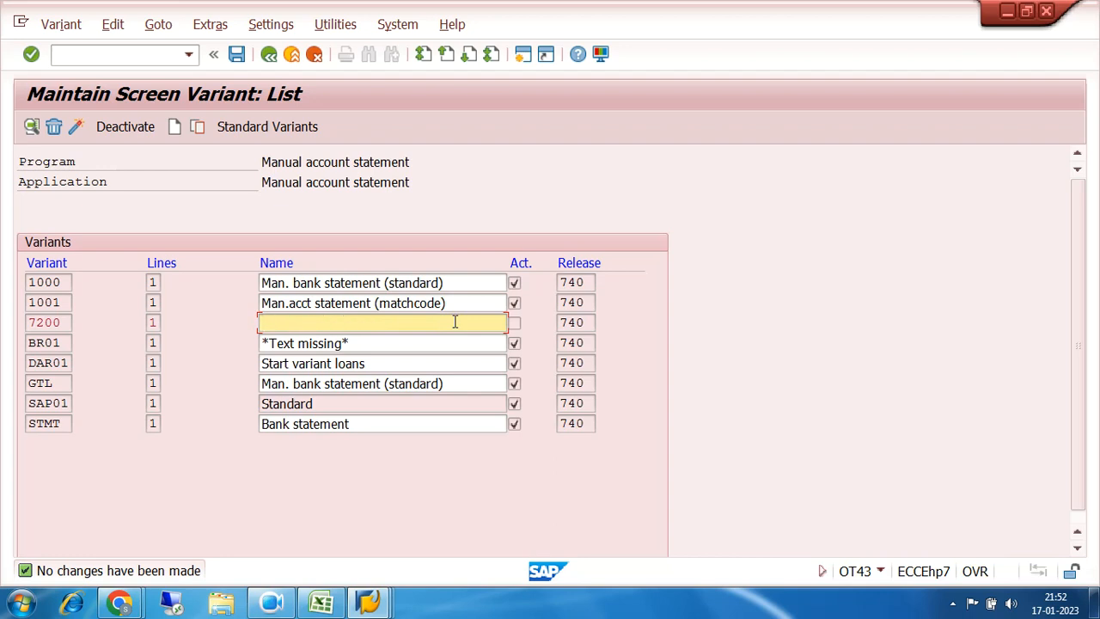
type("7200 MANUAL BRS VARIANT")
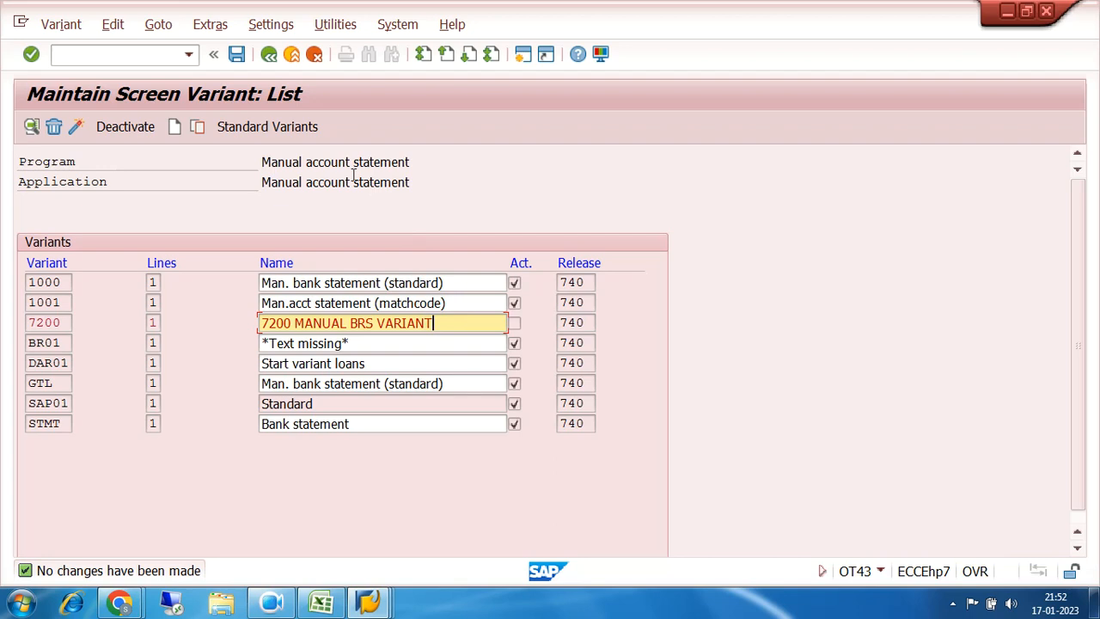
left_click(236, 55)
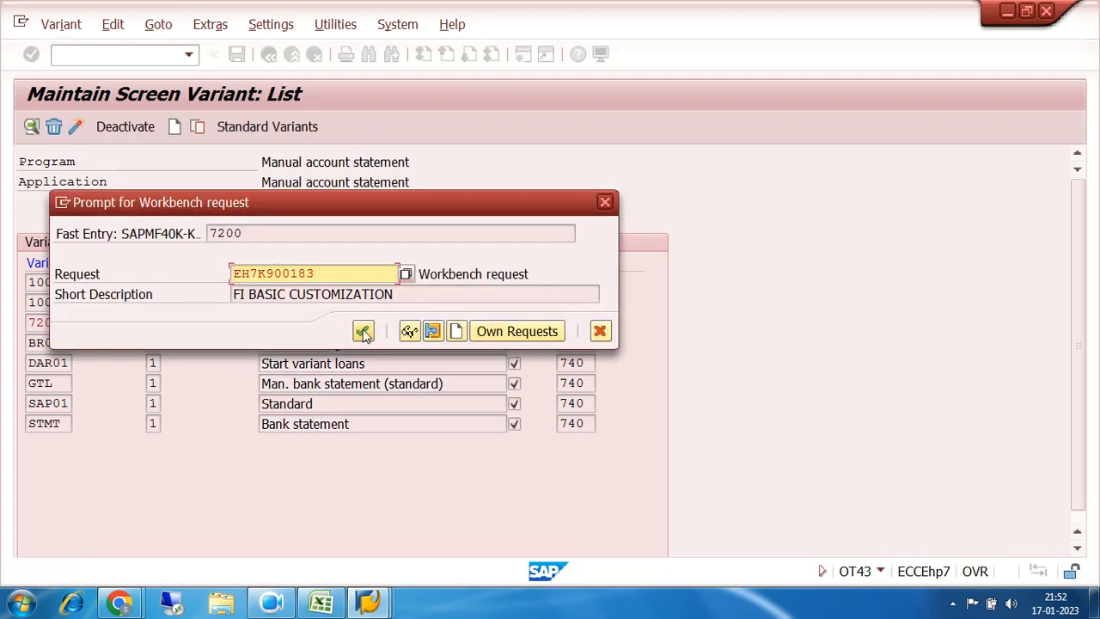
left_click(362, 331)
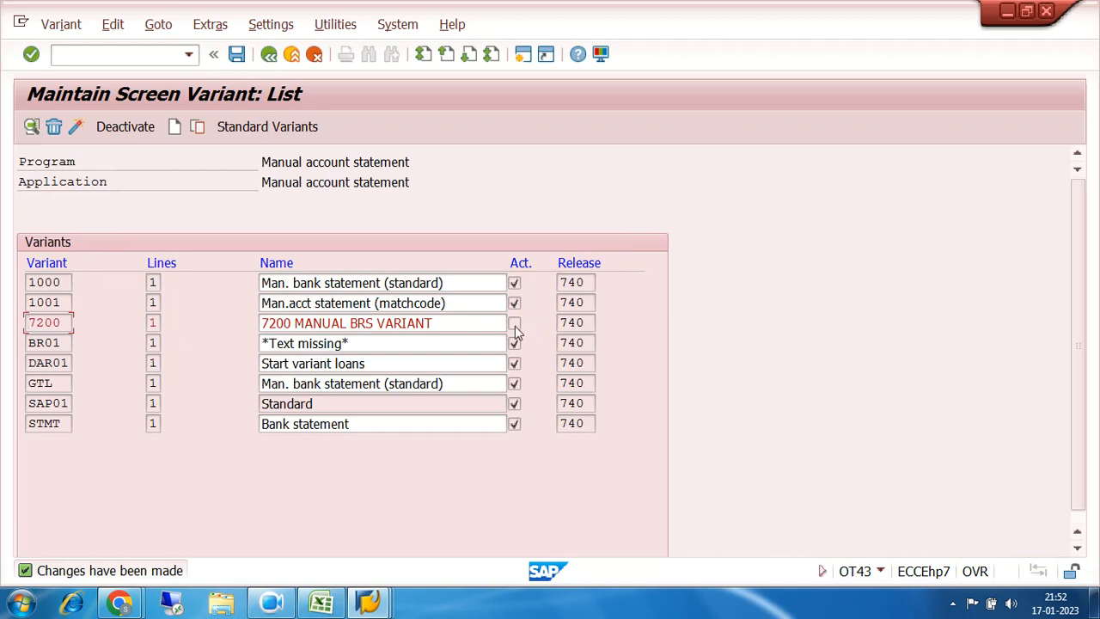
Step: Activate variant 7200 and save the change
left_click(66, 322)
left_click(76, 127)
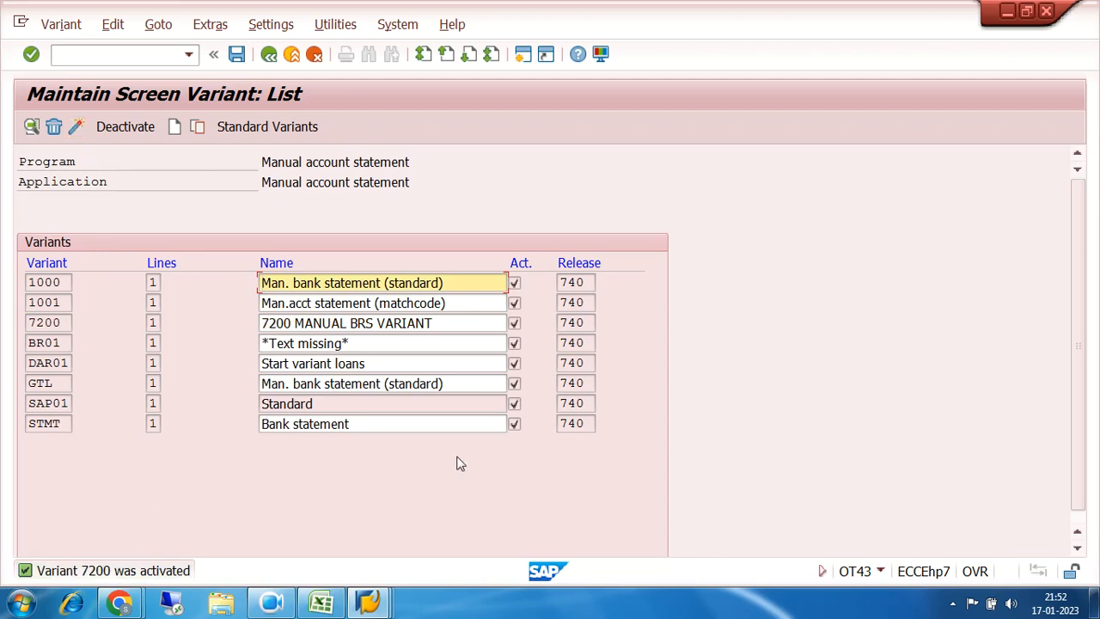
left_click(236, 54)
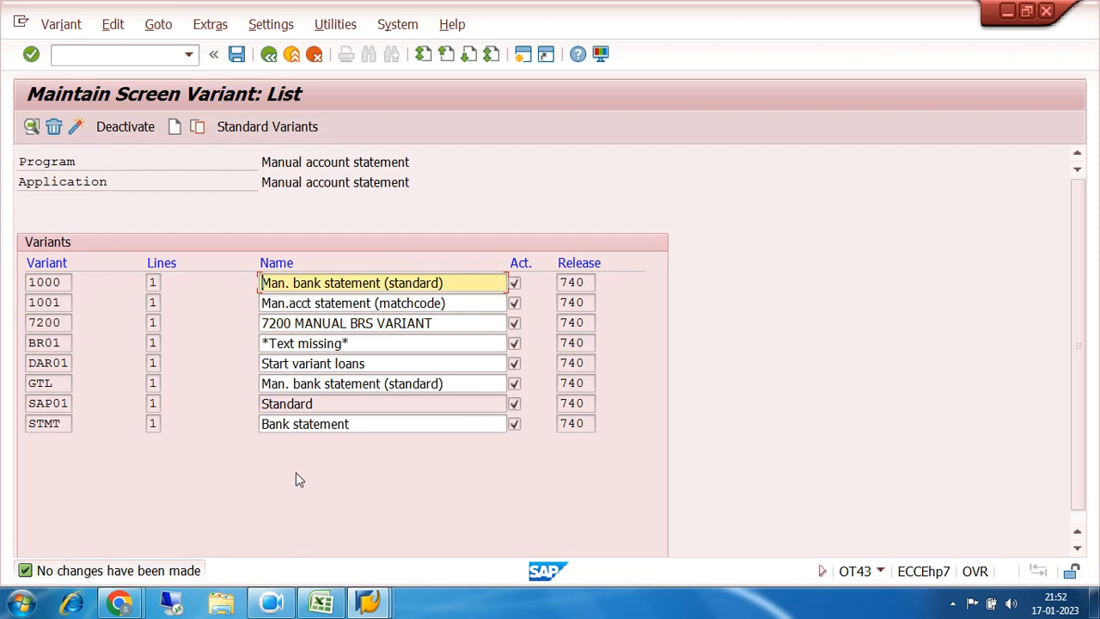
Step: Go back from the variant screens through the IMG to SAP Easy Access
left_click(268, 55)
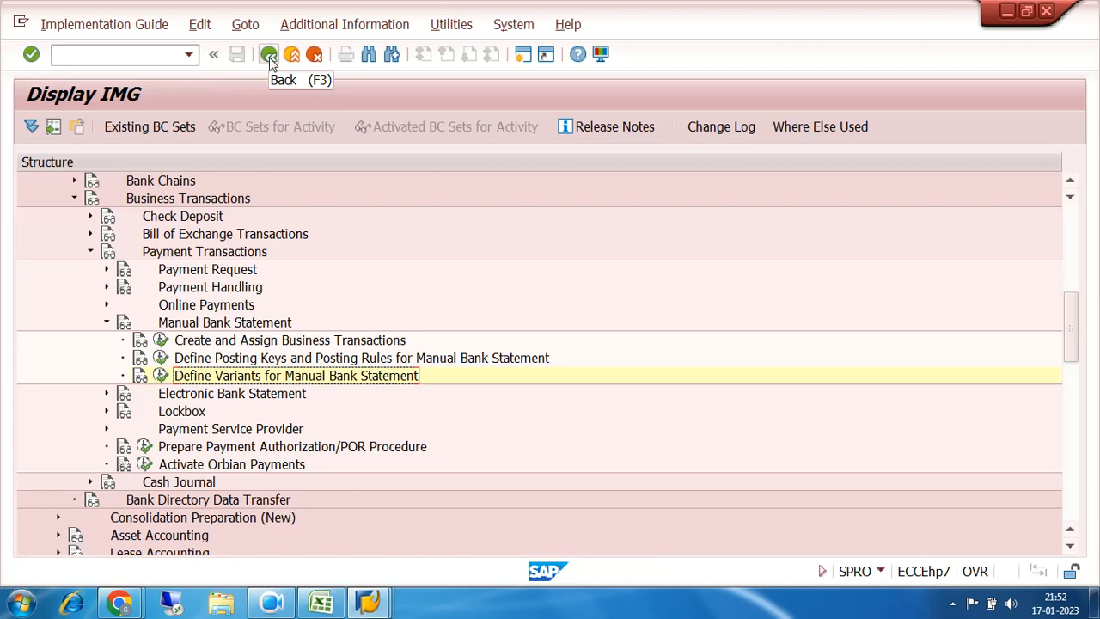
left_click(270, 57)
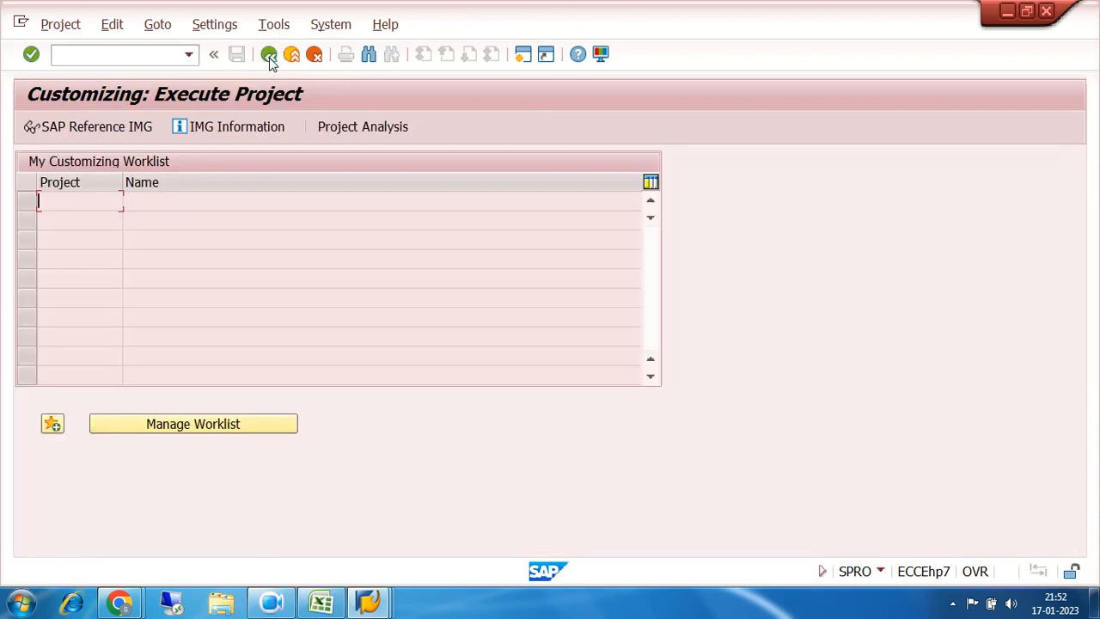
left_click(269, 57)
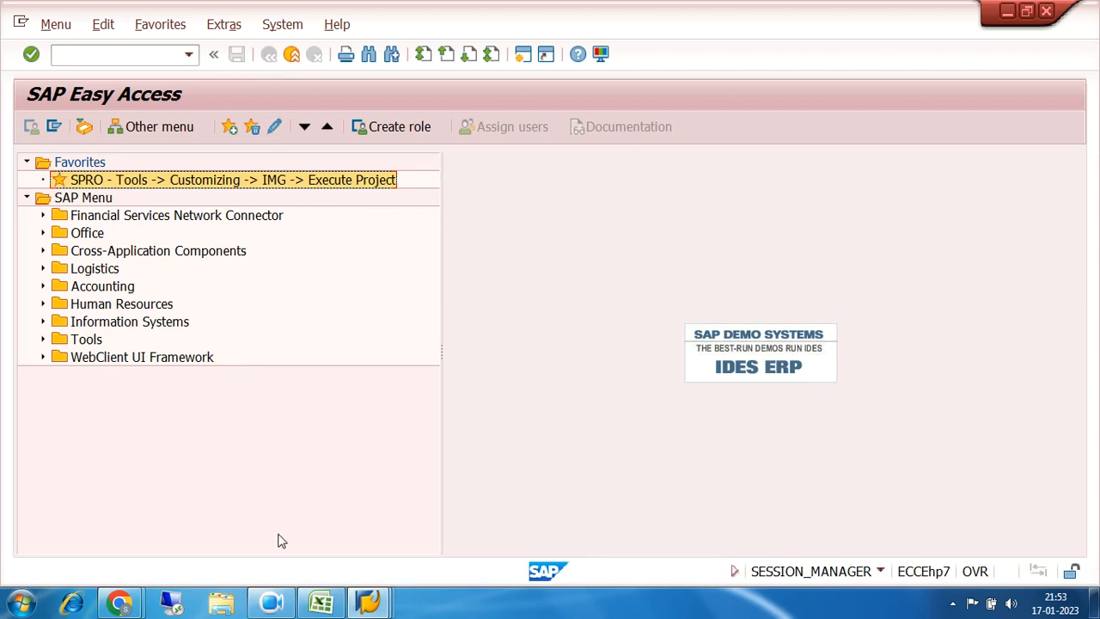
Step: Switch to the browser's video meeting window and leave the call
left_click(119, 603)
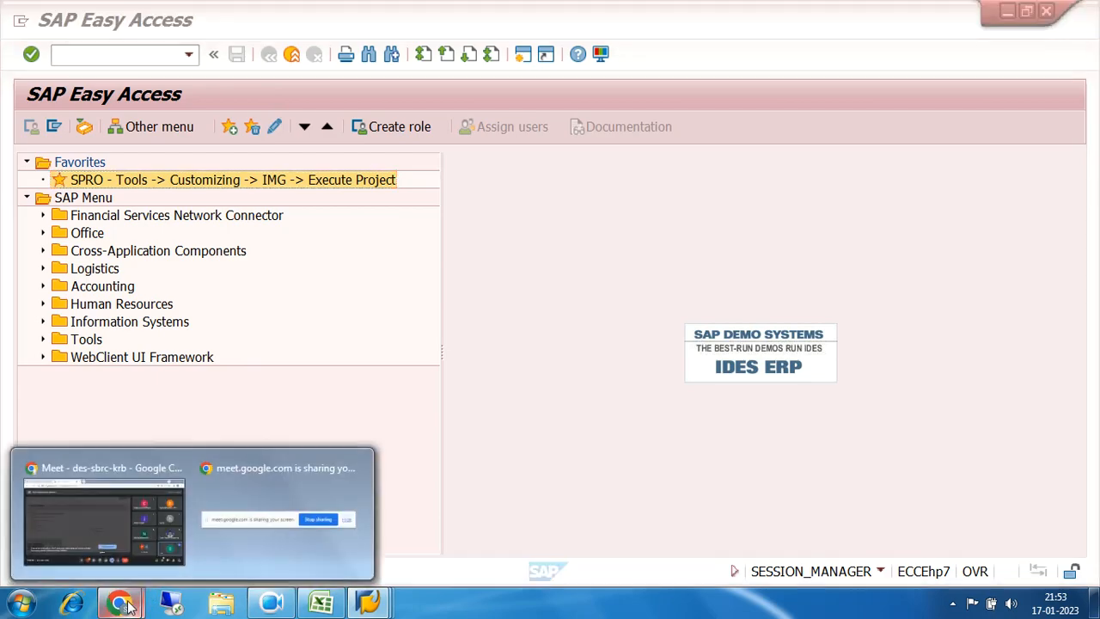
left_click(129, 524)
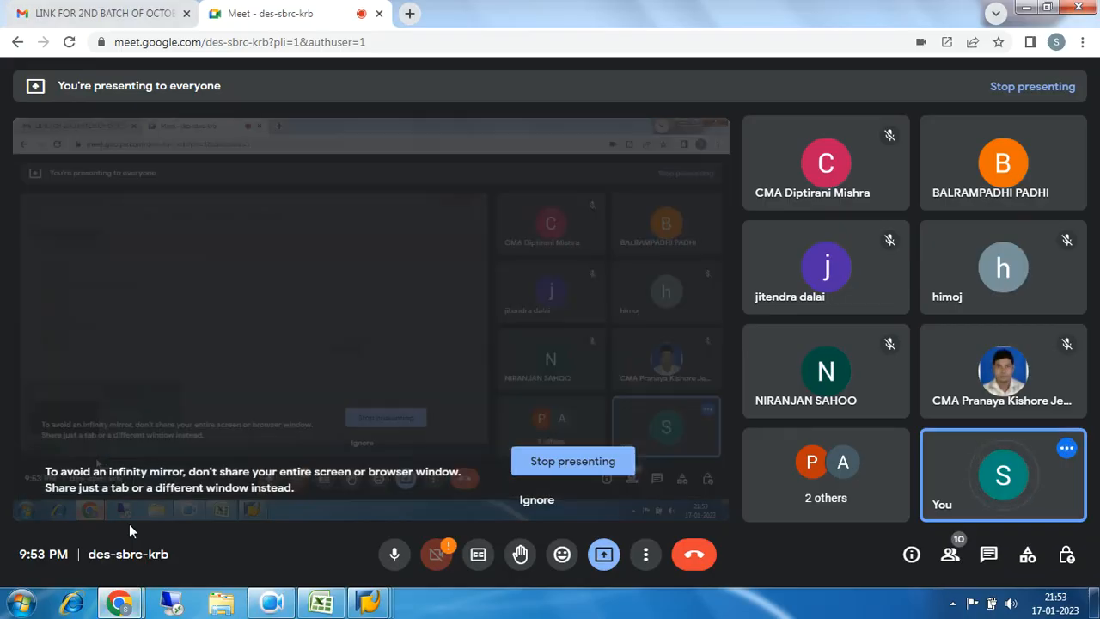
left_click(699, 556)
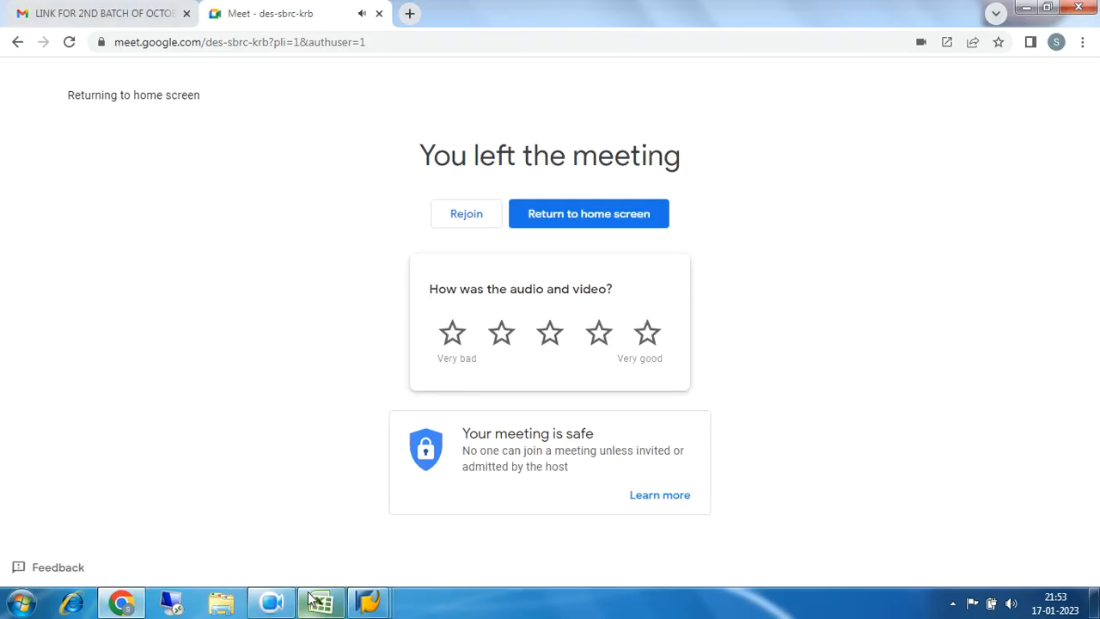